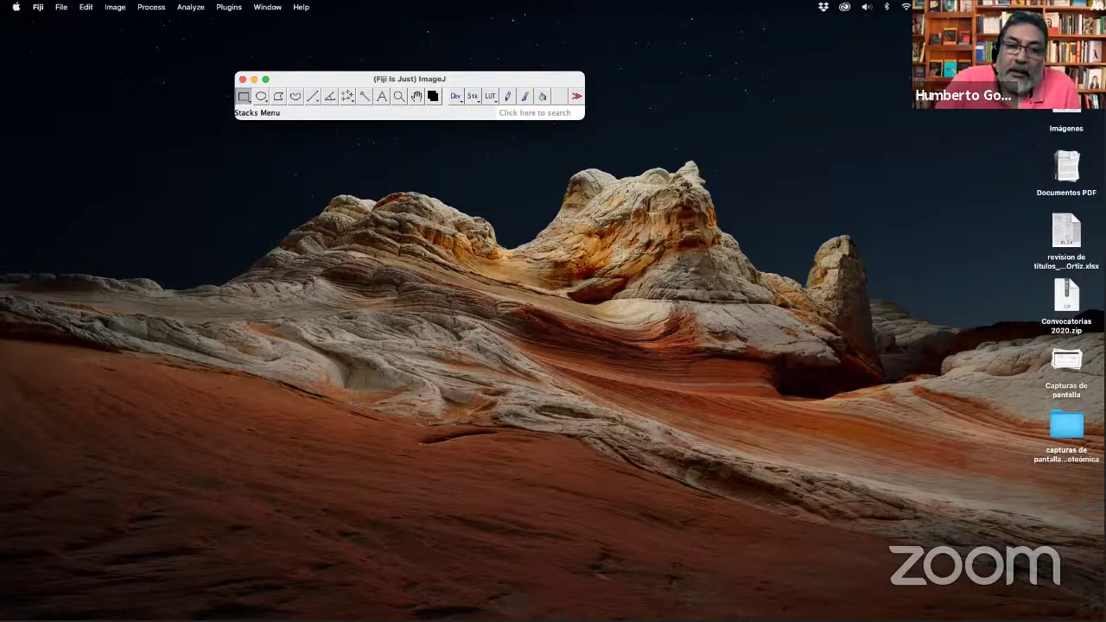
Open Western-blot-analysis-a-Protein-bands-Gray-values-of-b-binding-immunoglobulin.png from the Desktop and enlarge its view to 150%.
{"action": "left_click_drag", "start_coordinate": [298, 79], "coordinate": [252, 31]}
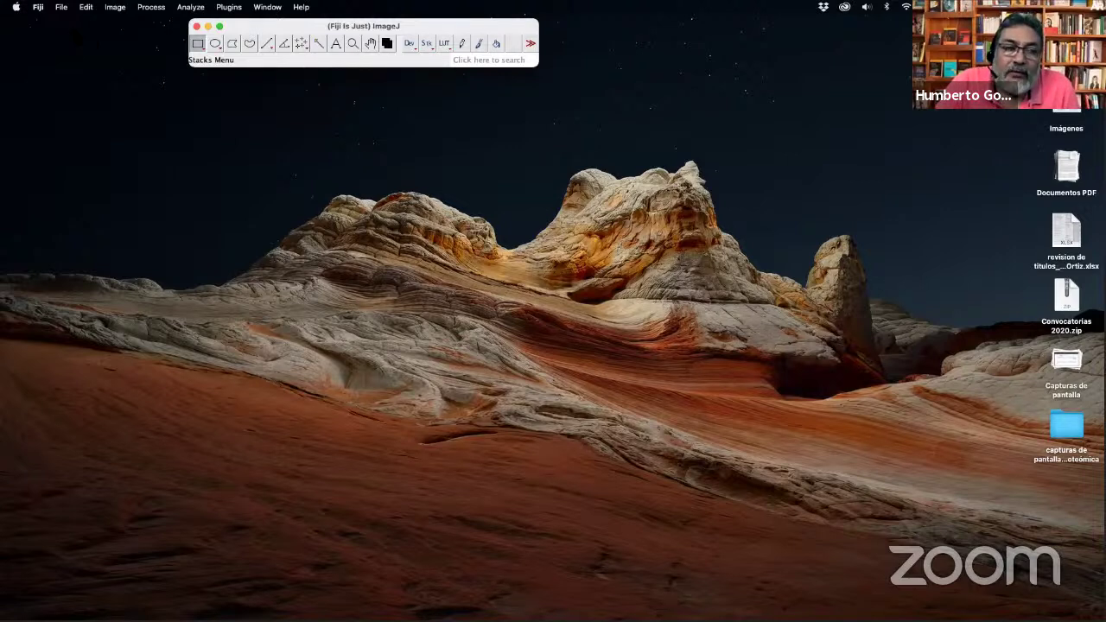
{"action": "left_click", "coordinate": [62, 8]}
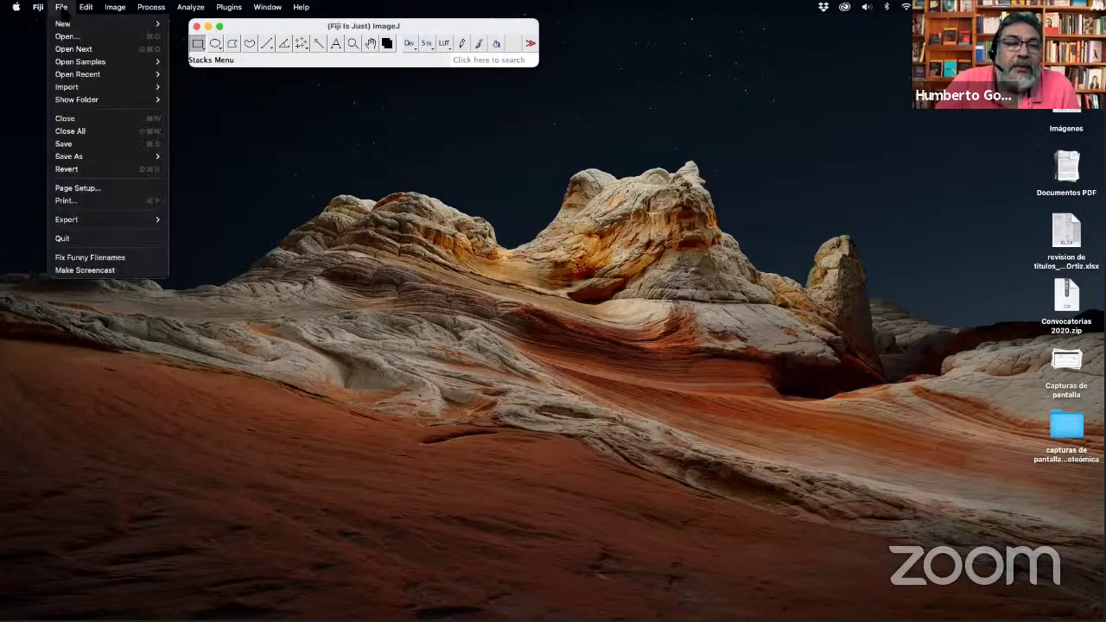
{"action": "left_click", "coordinate": [69, 36]}
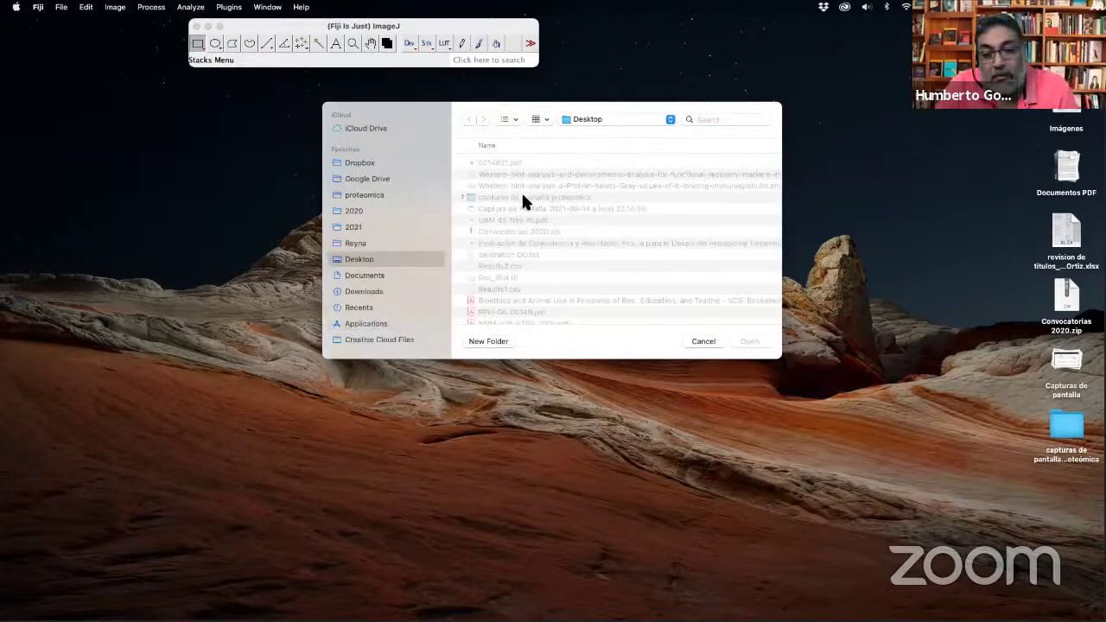
{"action": "scroll", "coordinate": [553, 194], "scroll_direction": "down", "scroll_amount": 1}
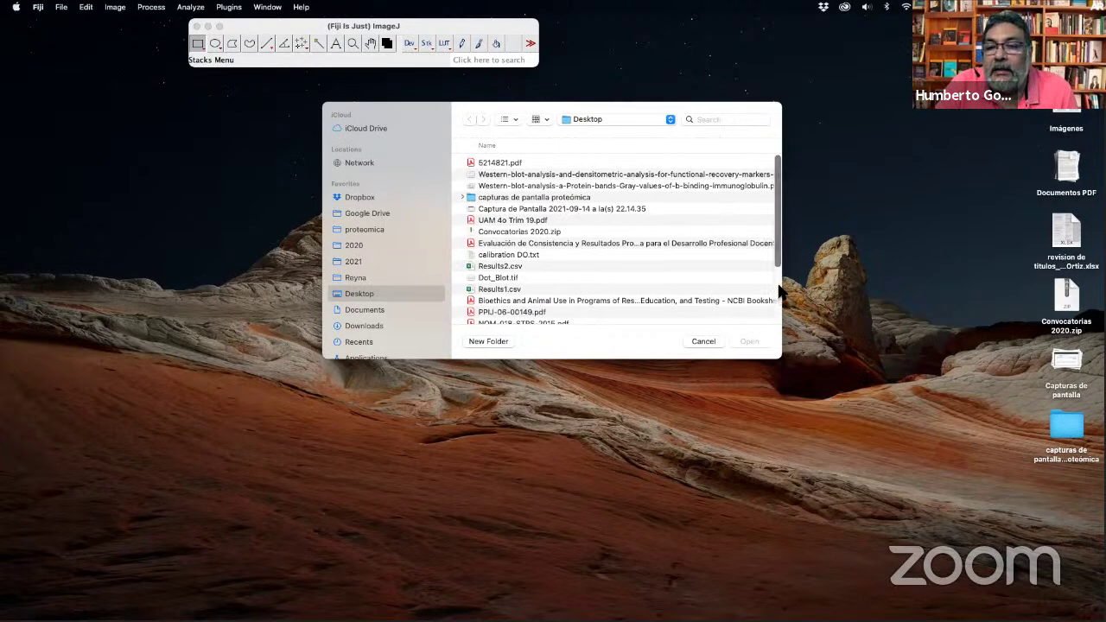
{"action": "left_click_drag", "start_coordinate": [782, 294], "coordinate": [899, 296]}
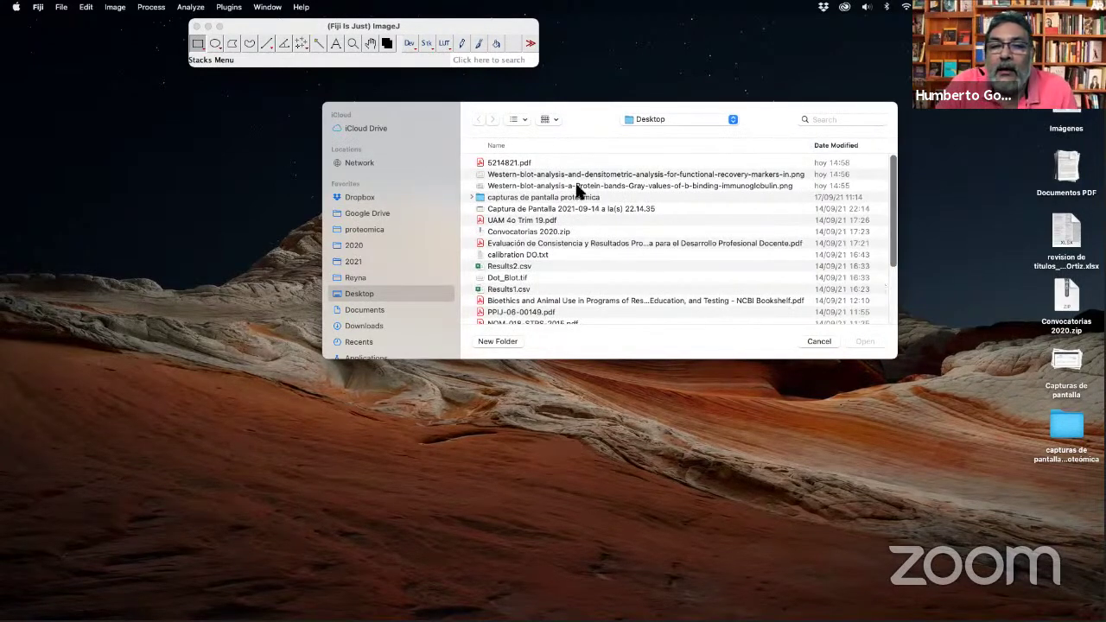
{"action": "left_click", "coordinate": [548, 187]}
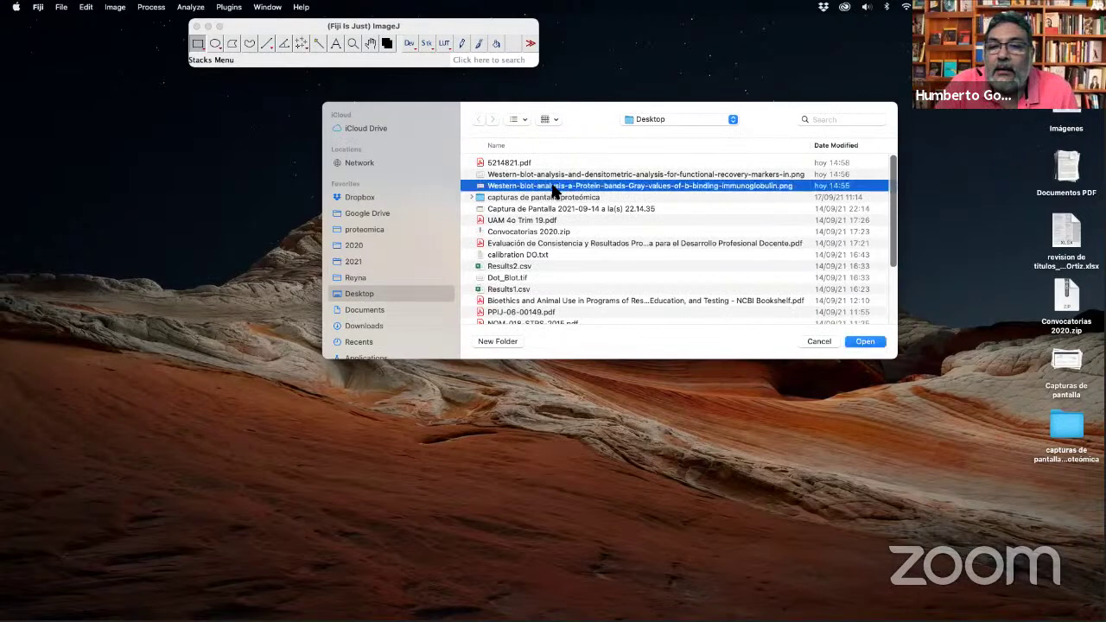
{"action": "double_click", "coordinate": [481, 189]}
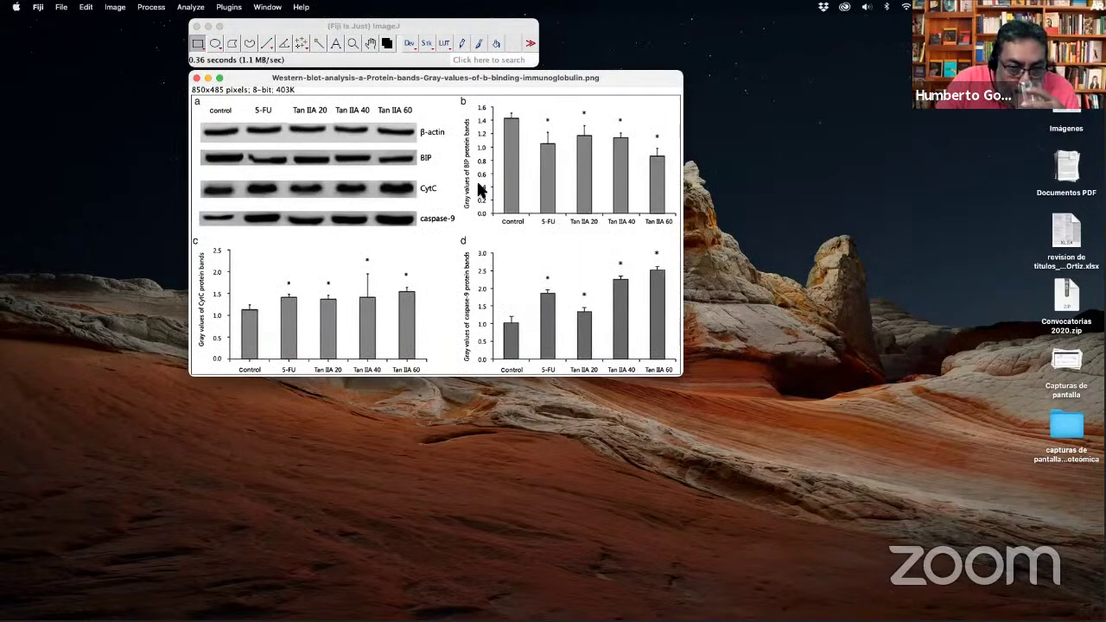
{"action": "left_click_drag", "start_coordinate": [699, 375], "coordinate": [879, 479]}
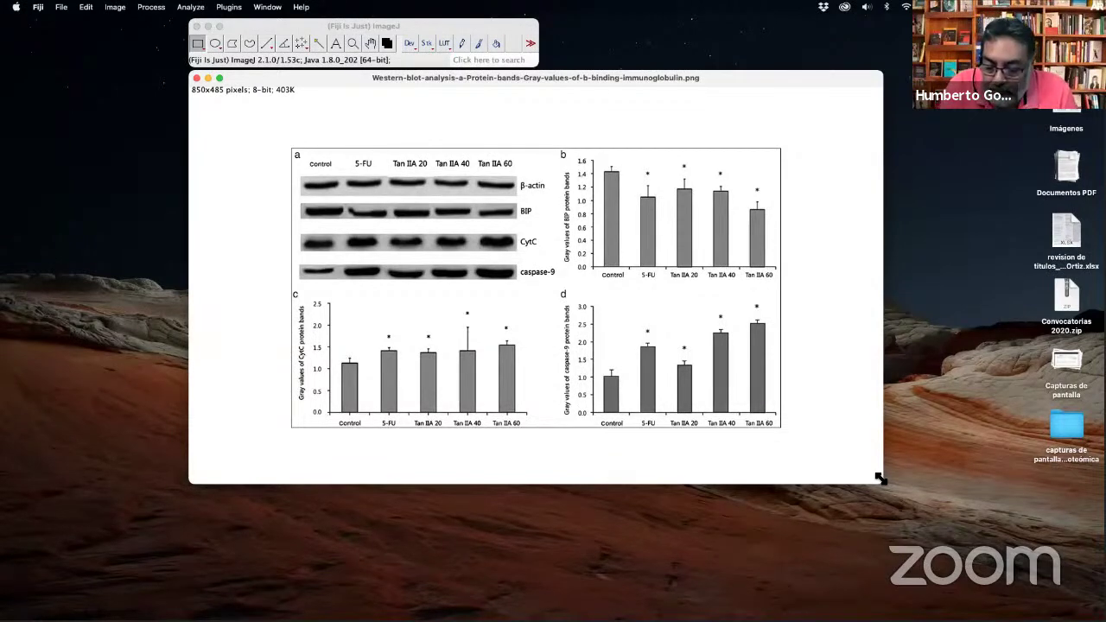
{"action": "key", "text": "plus"}
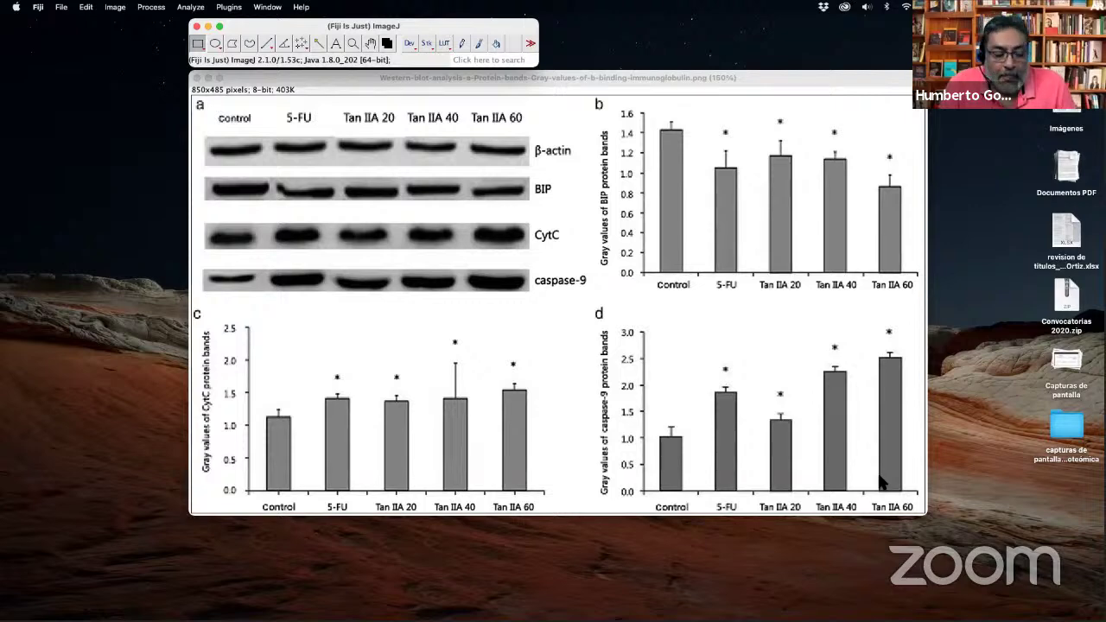
Switch to the Brave browser and search the web for "bip proteion" in a new tab.
{"action": "key", "text": "ctrl+Left"}
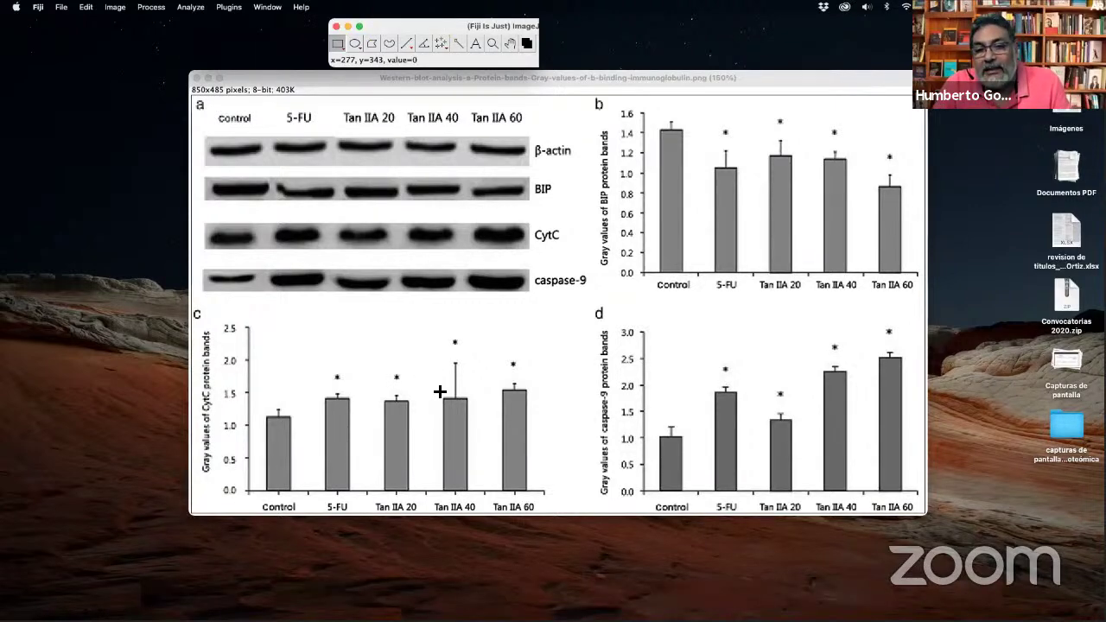
{"action": "key", "text": "super+Tab"}
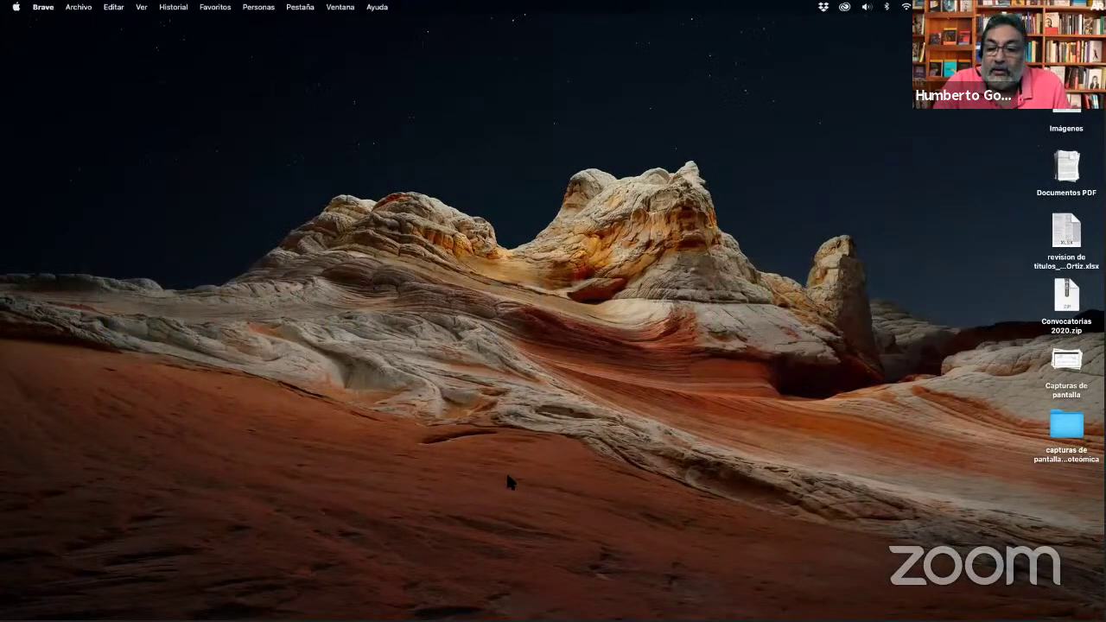
{"action": "mouse_move", "coordinate": [740, 604]}
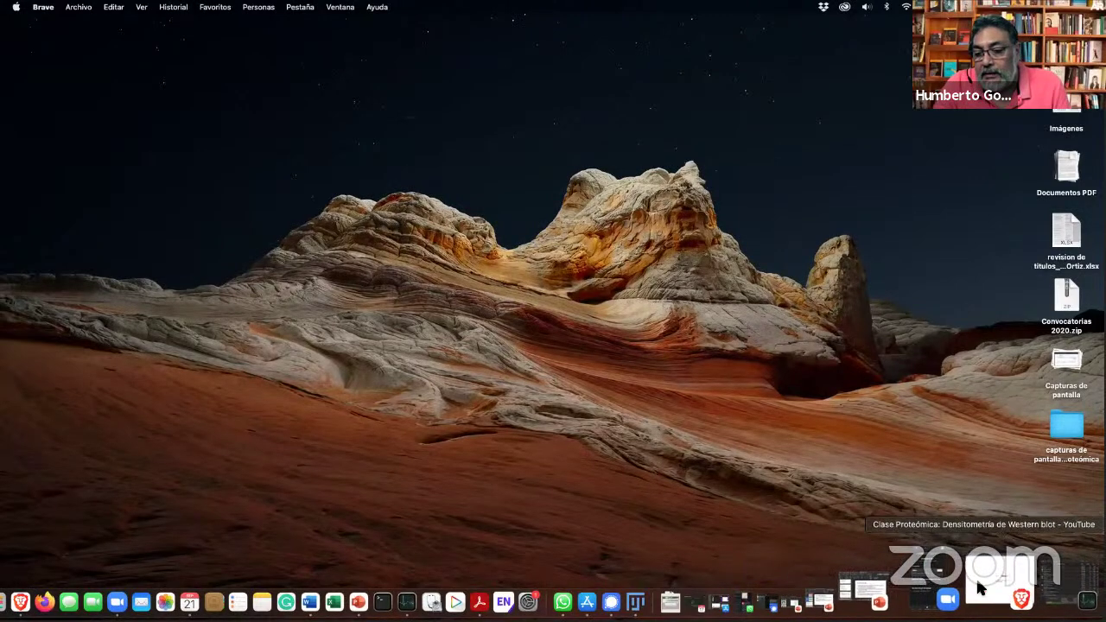
{"action": "left_click", "coordinate": [1011, 583]}
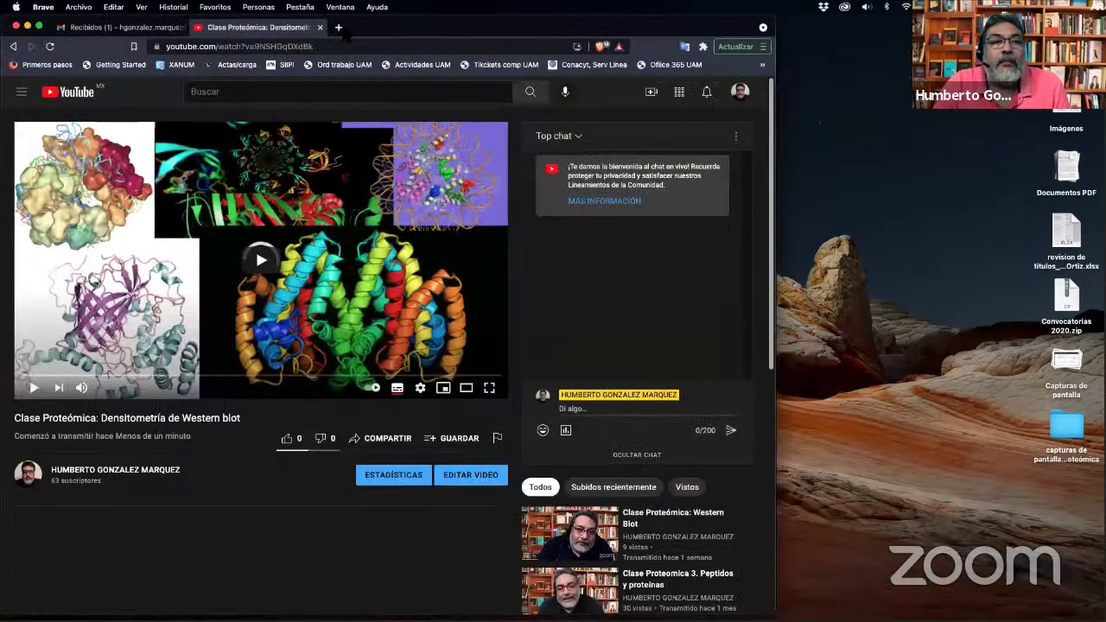
{"action": "left_click", "coordinate": [339, 27]}
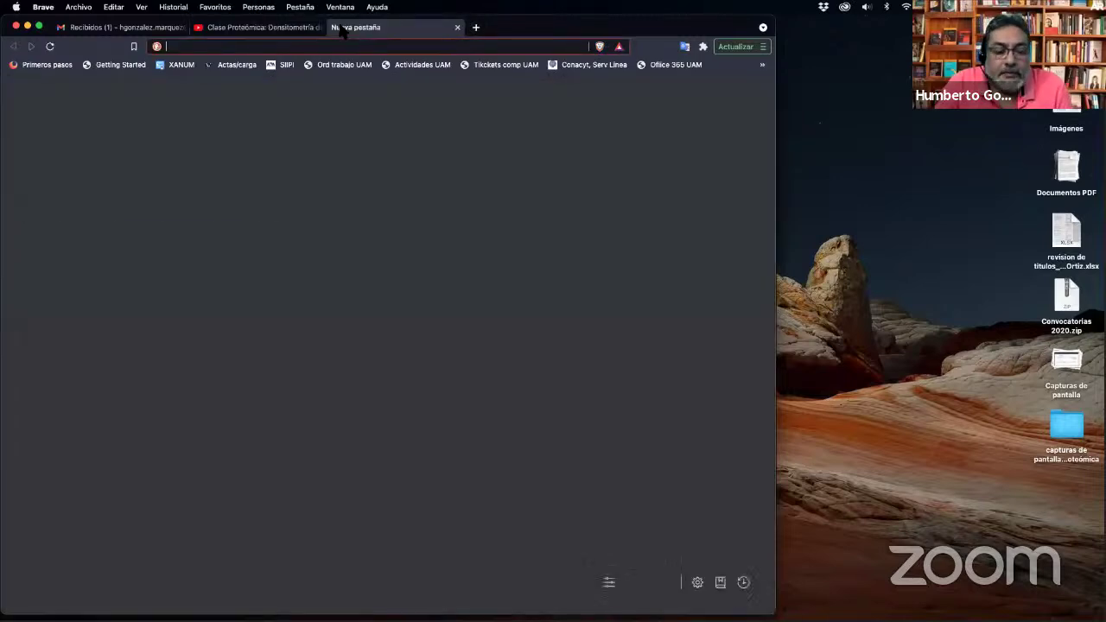
{"action": "type", "text": "bip p"}
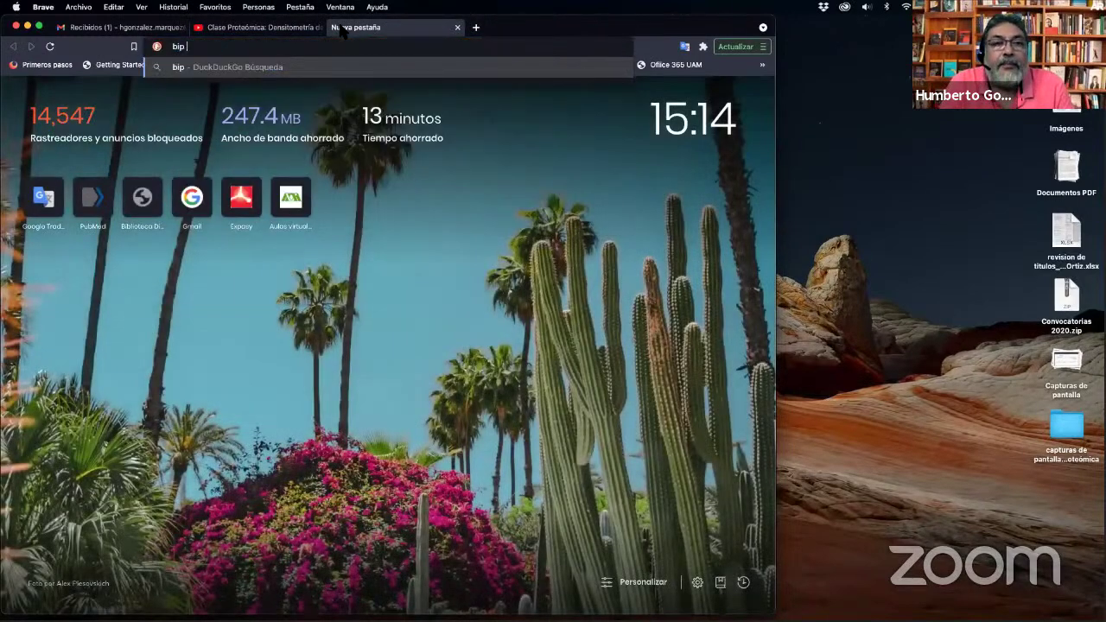
{"action": "type", "text": "roteion"}
{"action": "key", "text": "Return"}
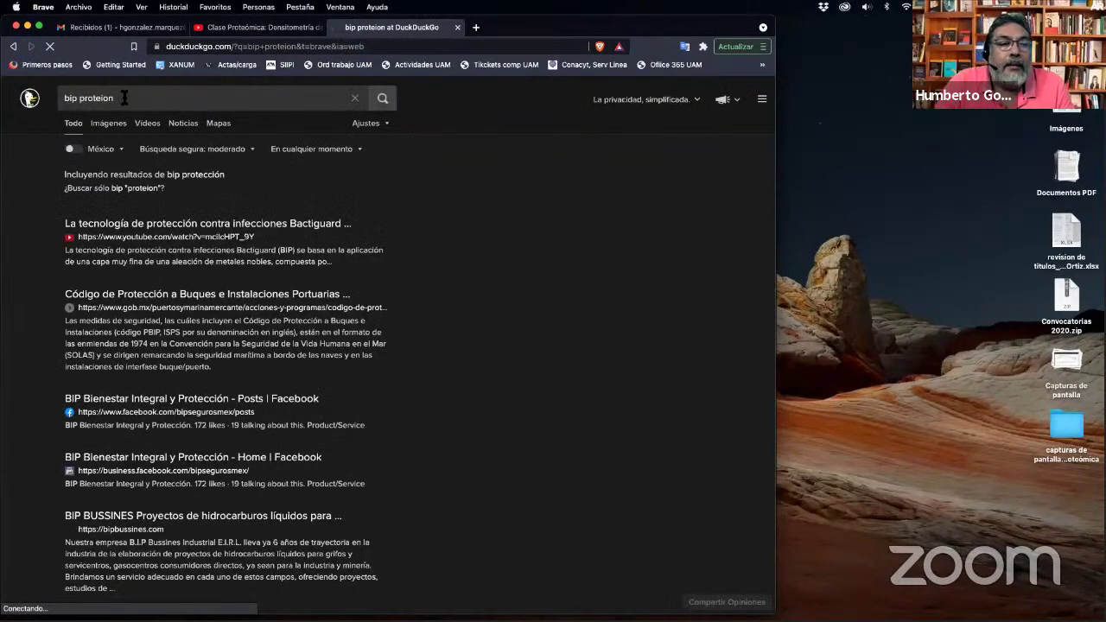
Correct the search query to "bip protein" and open the Wikipedia article on Binding immunoglobulin protein.
{"action": "left_click", "coordinate": [132, 97]}
{"action": "key", "text": "BackSpace"}
{"action": "key", "text": "BackSpace"}
{"action": "type", "text": "n"}
{"action": "key", "text": "Return"}
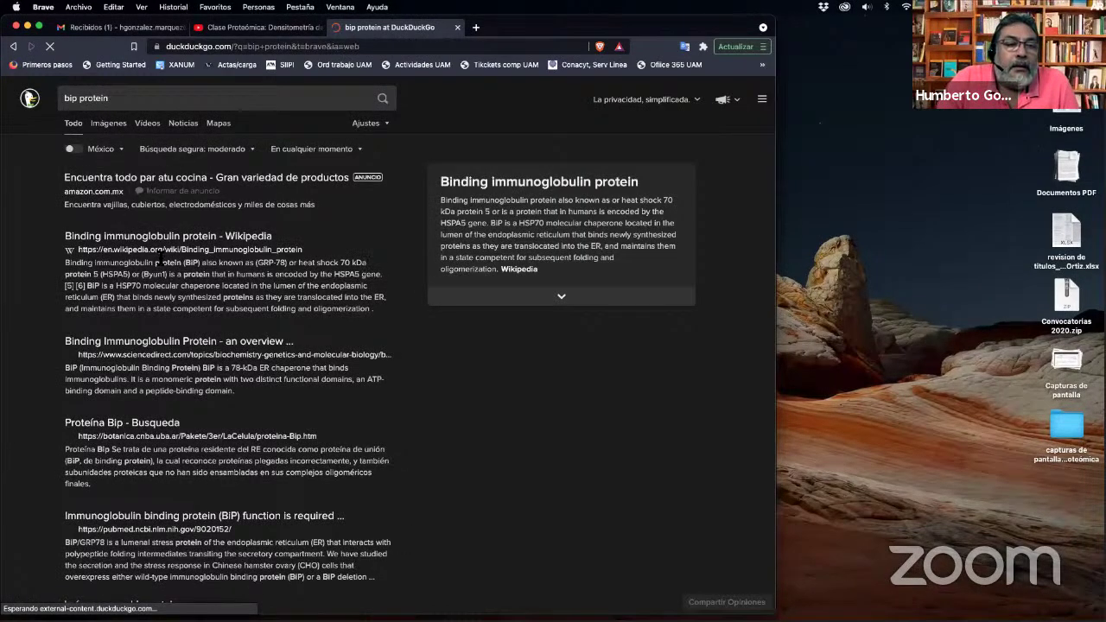
{"action": "left_click", "coordinate": [136, 245]}
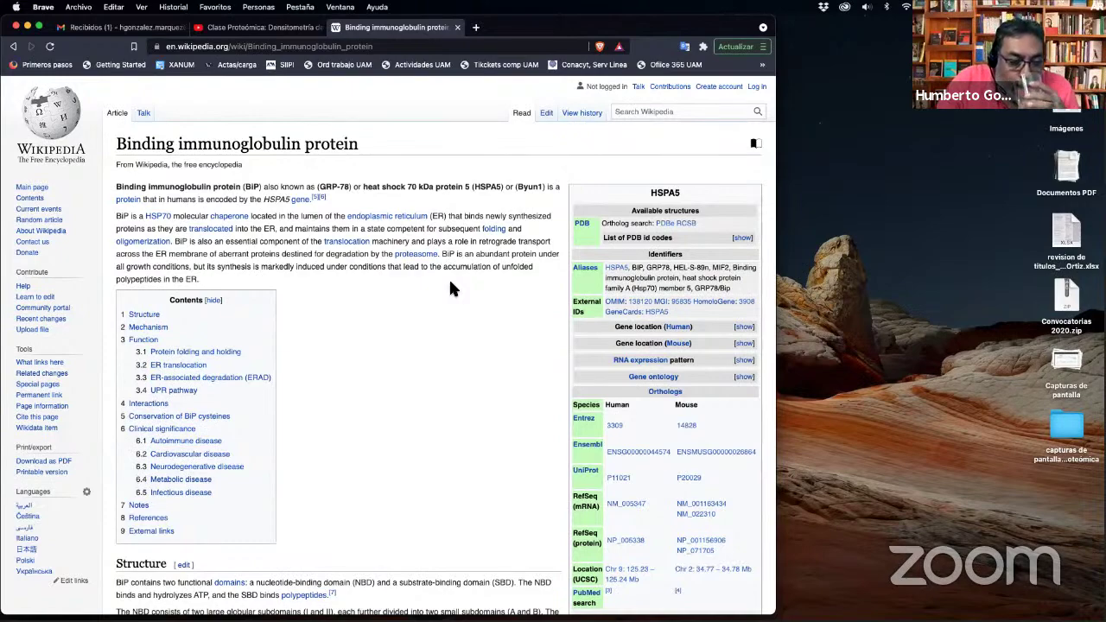
Search the web for "5 fluorouracil" and open the PubChem compound page to read its summary descriptions.
{"action": "key", "text": "ctrl+Right"}
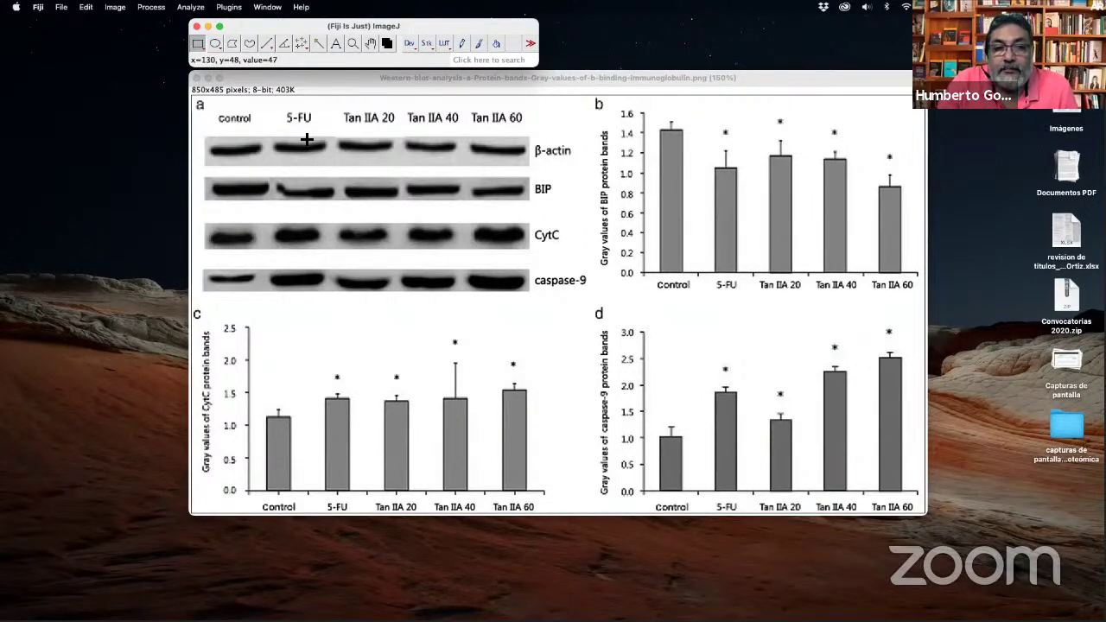
{"action": "key", "text": "ctrl+Left"}
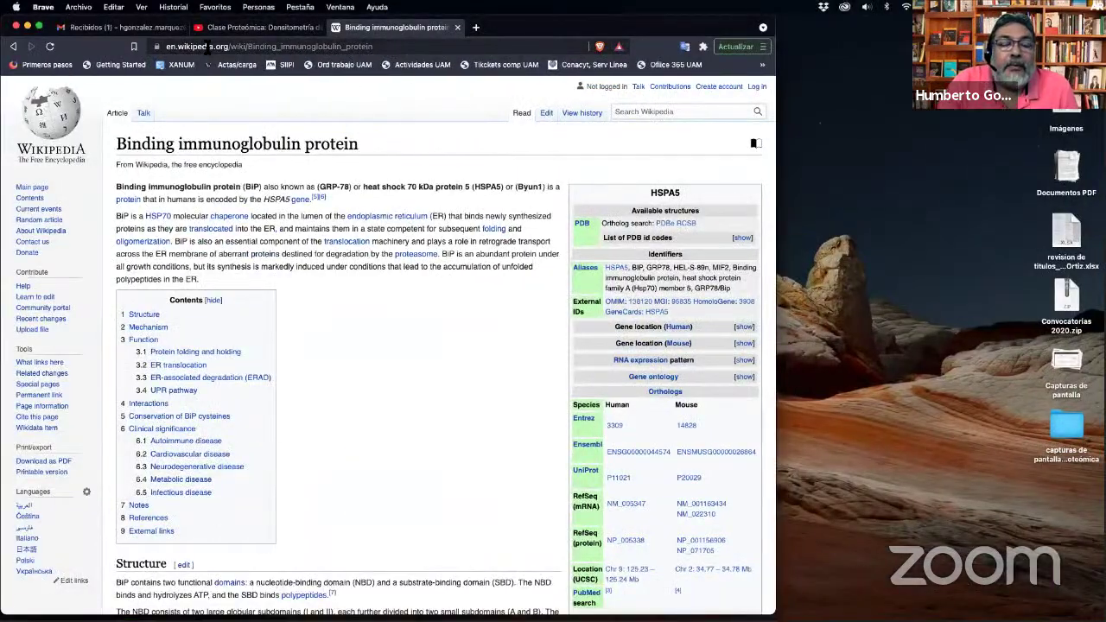
{"action": "left_click", "coordinate": [216, 48]}
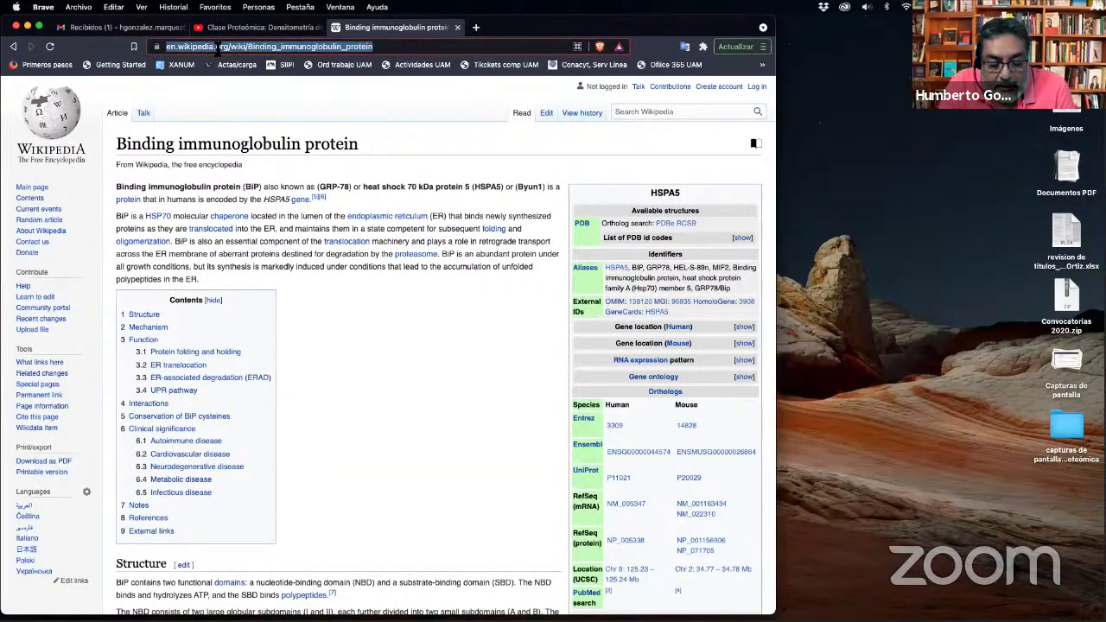
{"action": "type", "text": "5 fluorouracil"}
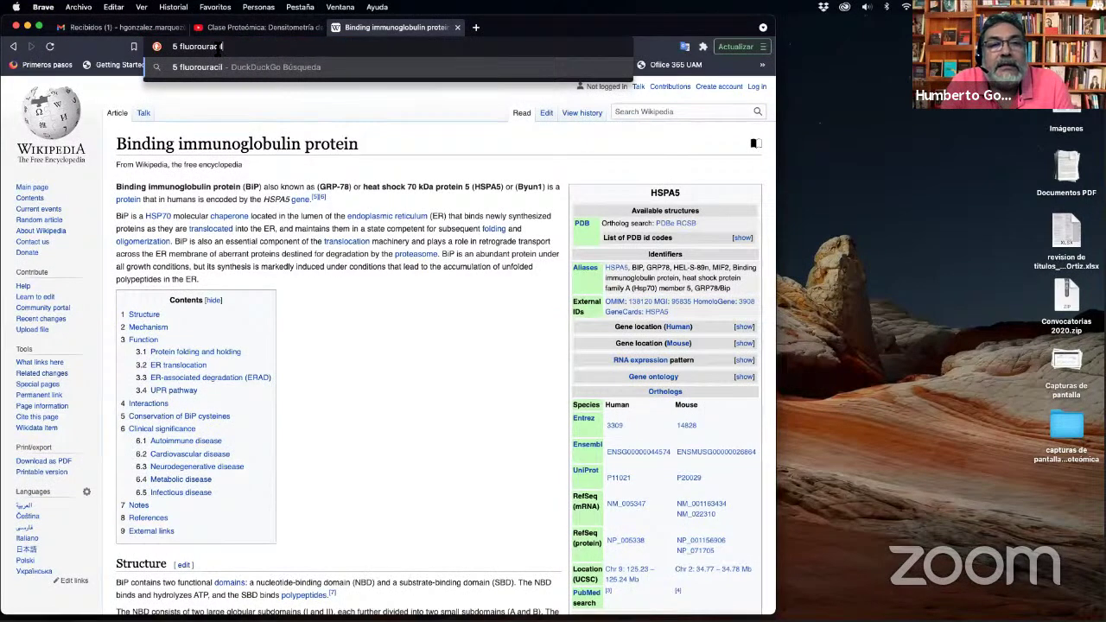
{"action": "key", "text": "Return"}
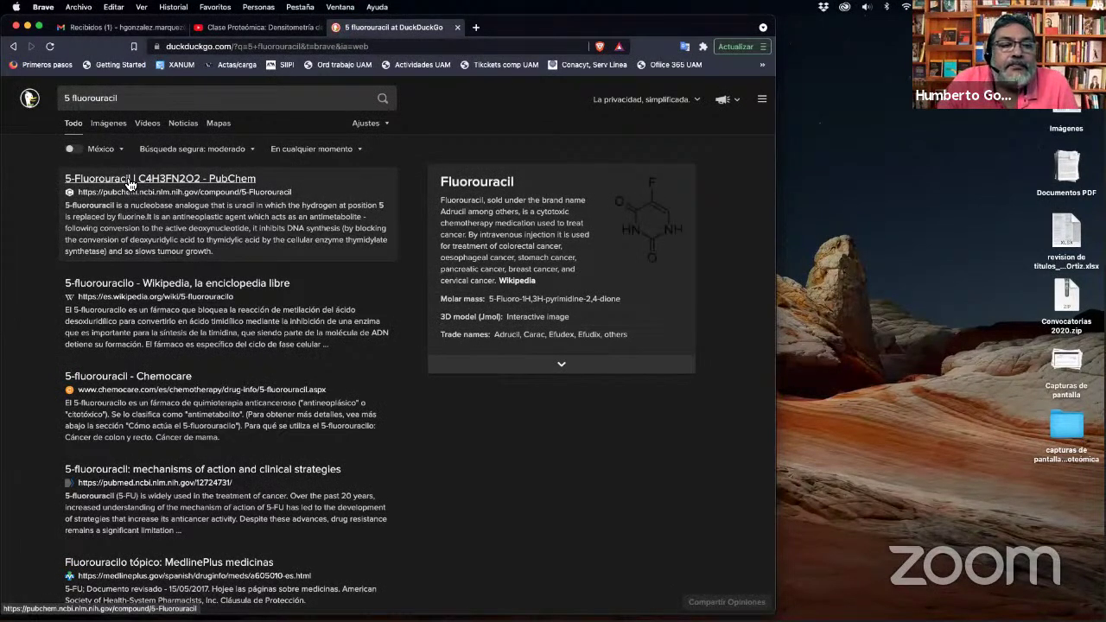
{"action": "left_click", "coordinate": [129, 184]}
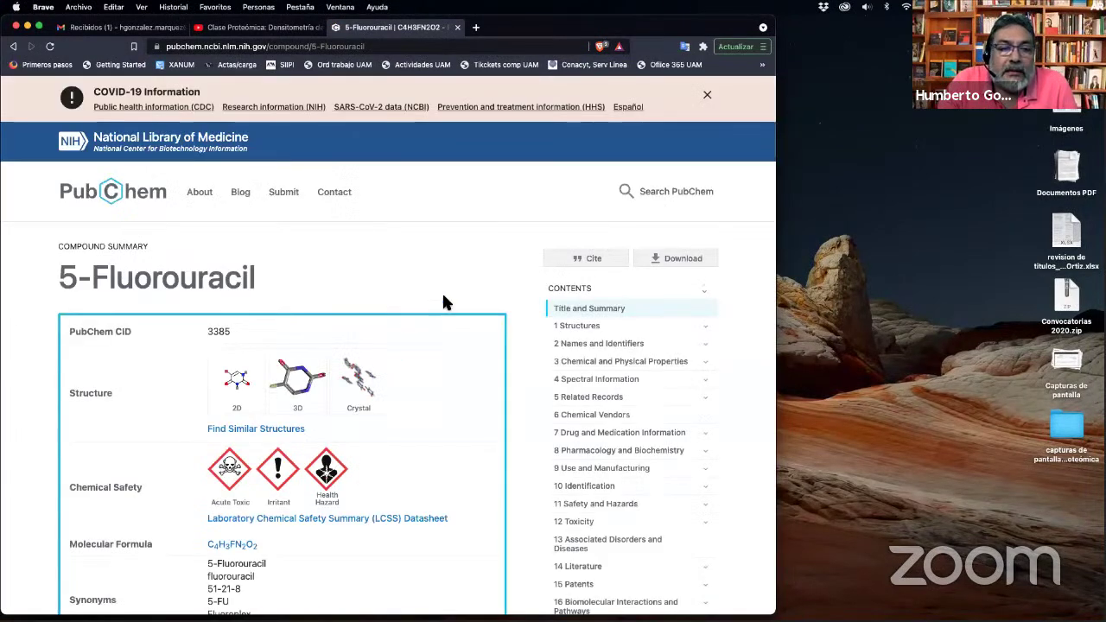
{"action": "scroll", "coordinate": [442, 290], "scroll_direction": "down", "scroll_amount": 4}
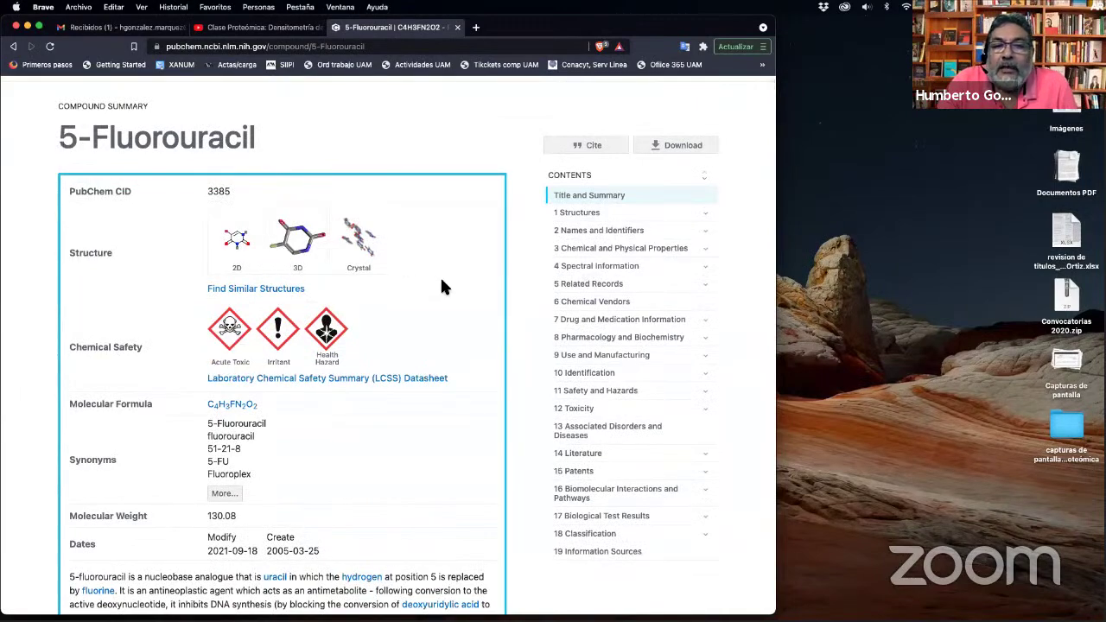
{"action": "scroll", "coordinate": [441, 287], "scroll_direction": "down", "scroll_amount": 5}
{"action": "scroll", "coordinate": [445, 287], "scroll_direction": "up", "scroll_amount": 1}
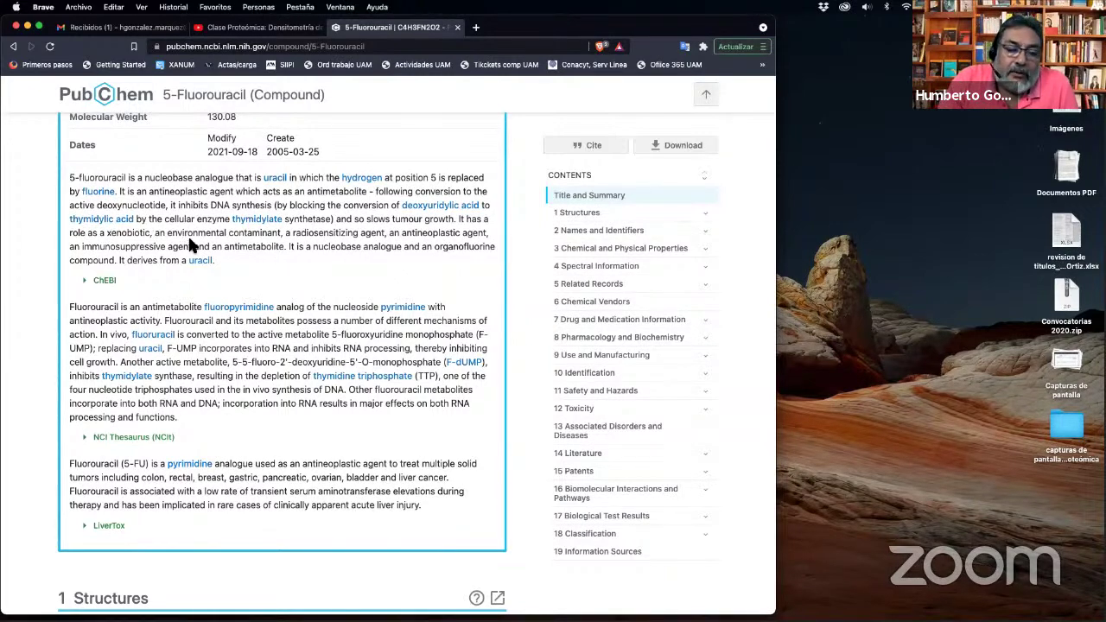
{"action": "scroll", "coordinate": [285, 249], "scroll_direction": "up", "scroll_amount": 10}
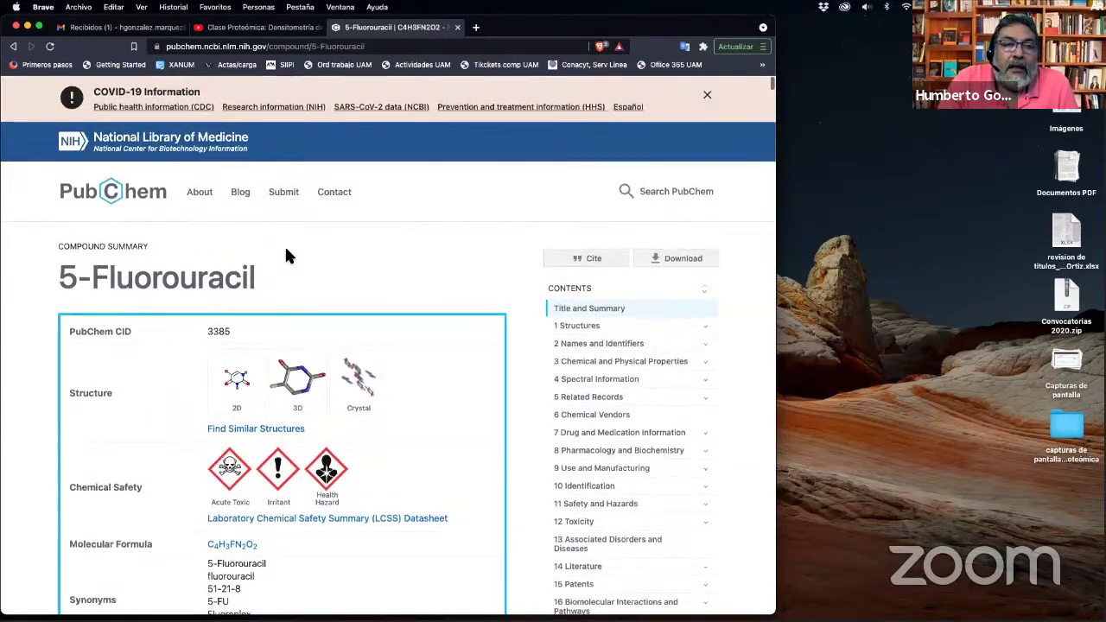
Check the treatment labels on the blot image in Fiji, then return to Brave and search the web for "tanIIA".
{"action": "key", "text": "ctrl+Right"}
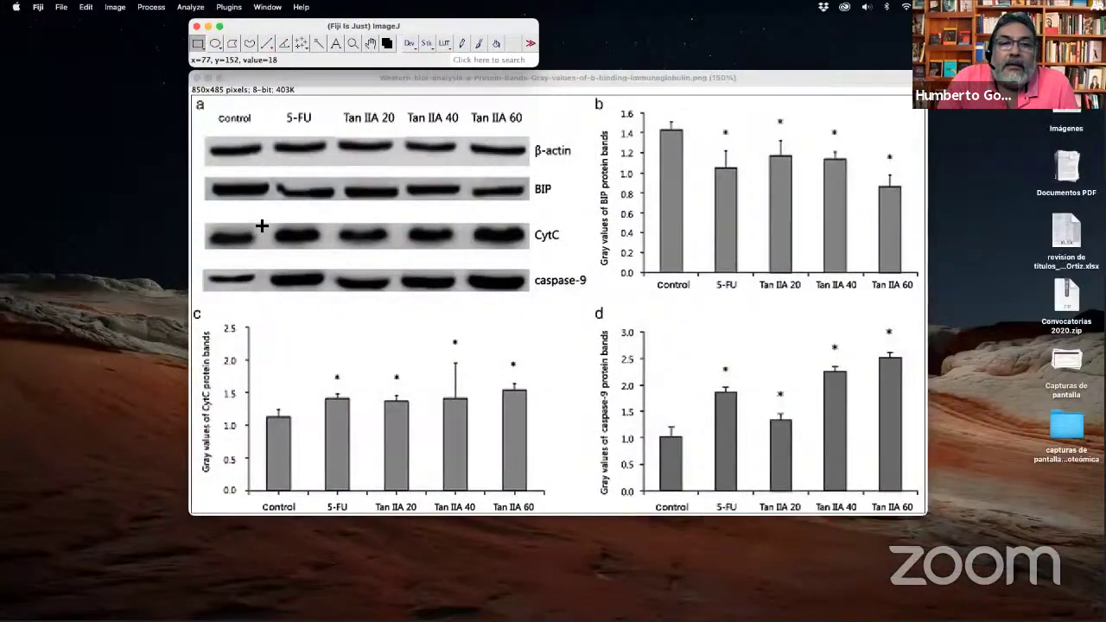
{"action": "key", "text": "ctrl+Left"}
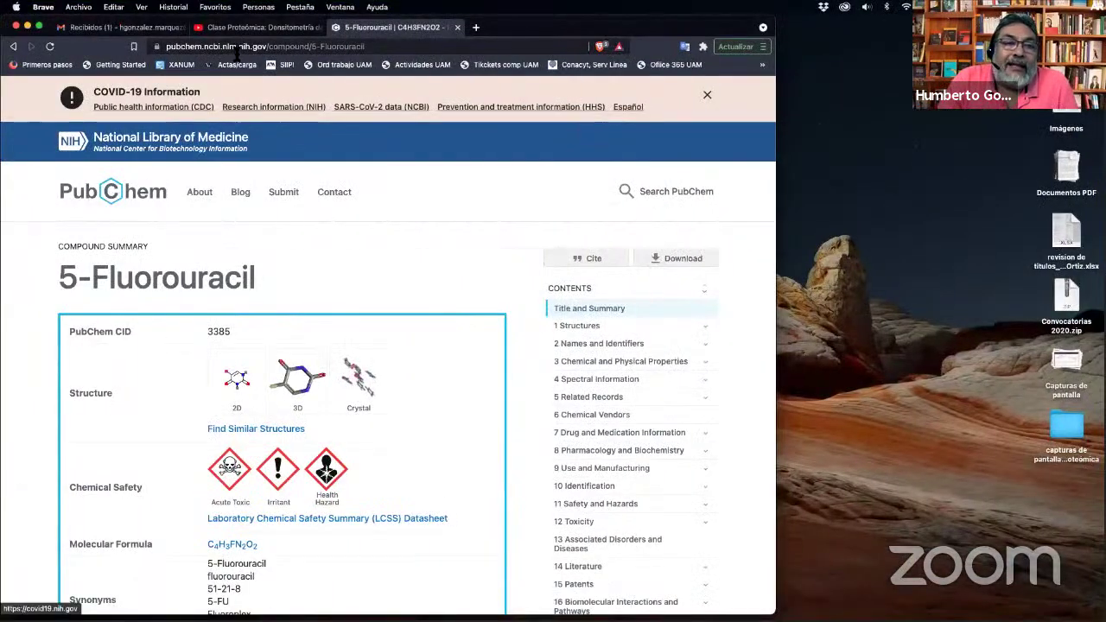
{"action": "left_click", "coordinate": [236, 50]}
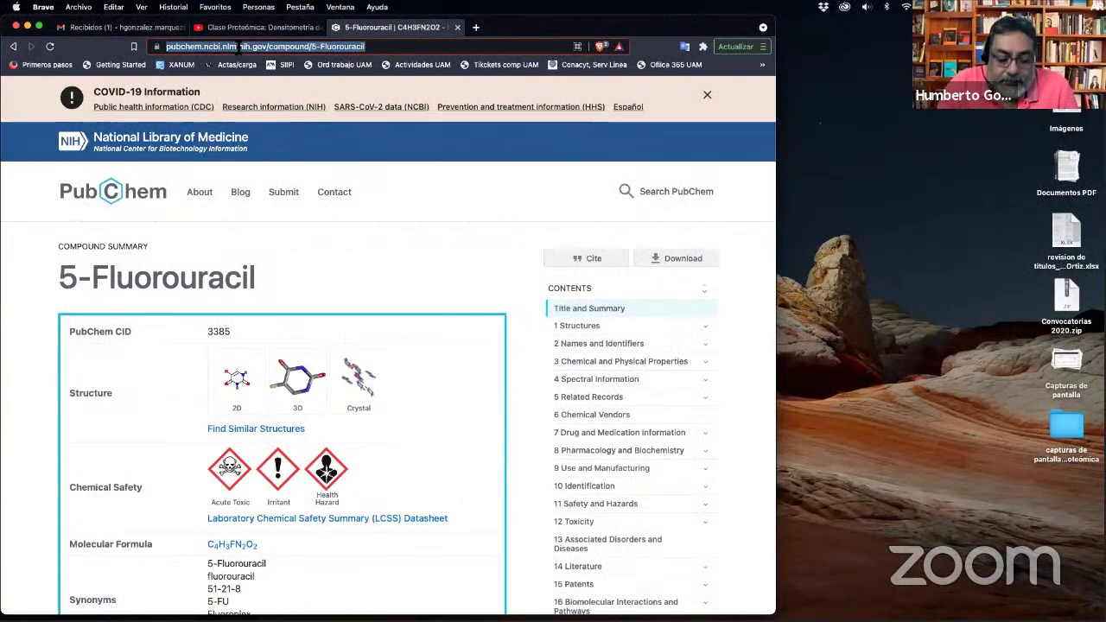
{"action": "type", "text": "tanil"}
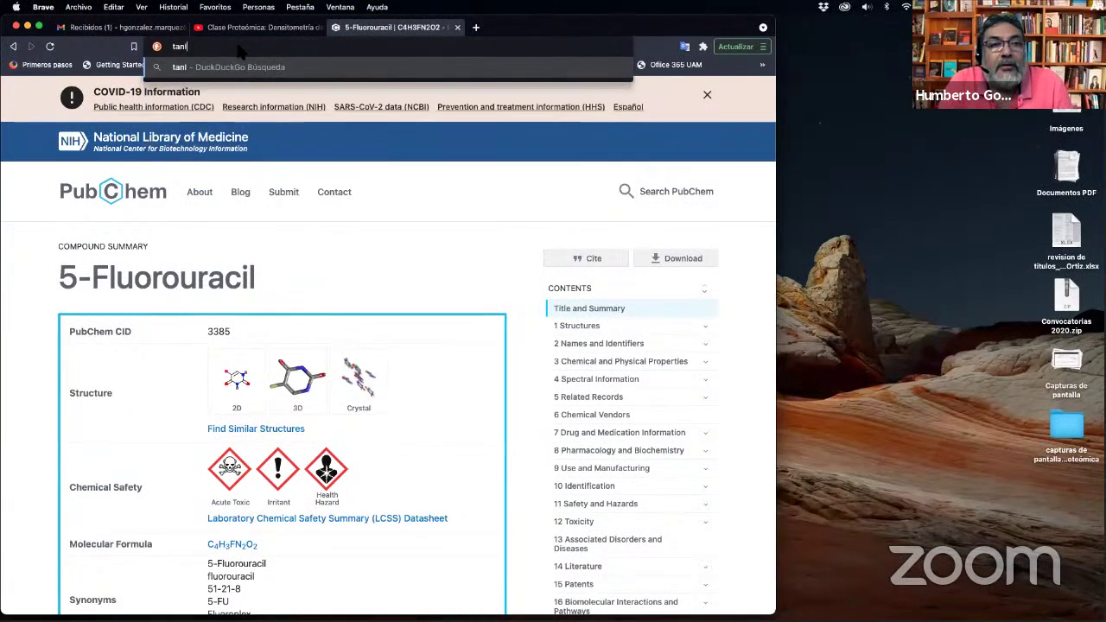
{"action": "type", "text": "A"}
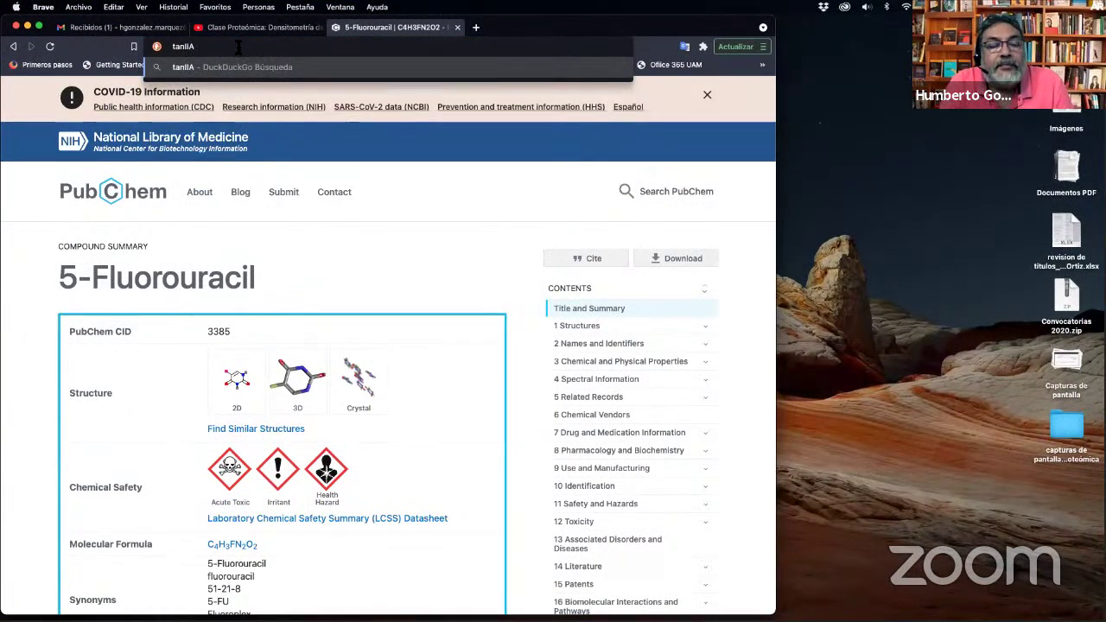
{"action": "key", "text": "Return"}
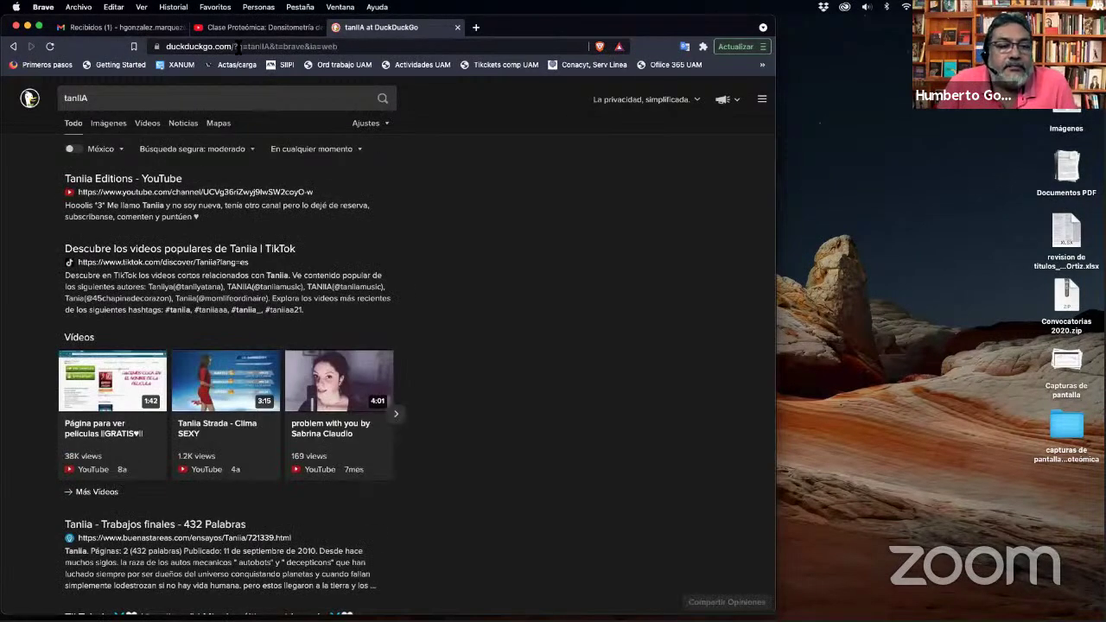
Change the web search query to "tan II A pharmacol" and run the search.
{"action": "left_click", "coordinate": [101, 98]}
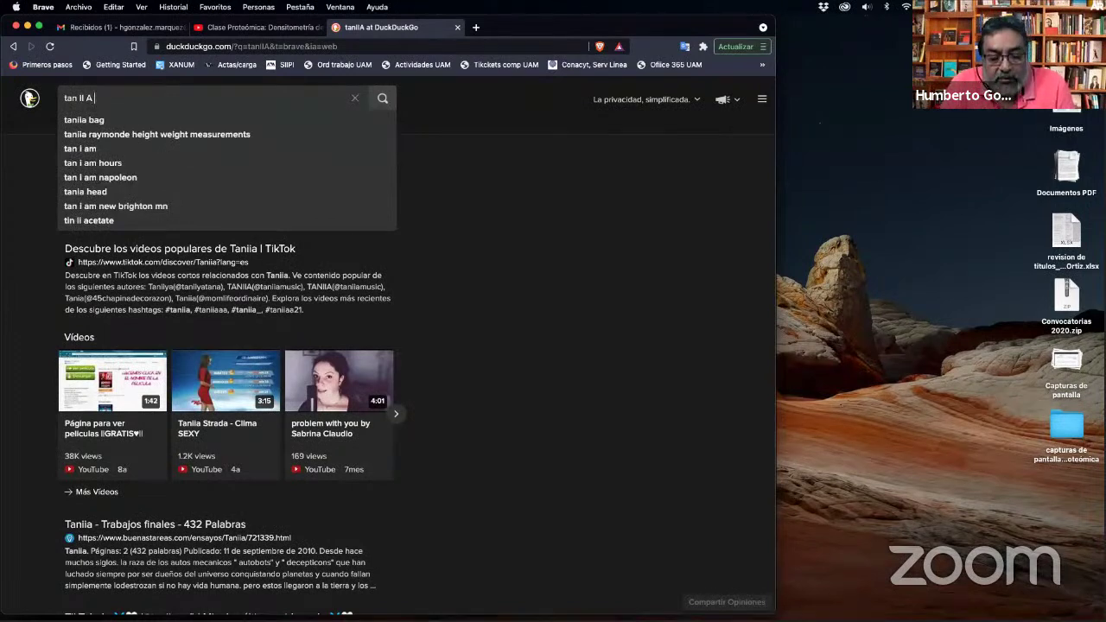
{"action": "key", "text": "BackSpace"}
{"action": "key", "text": "BackSpace"}
{"action": "key", "text": "BackSpace"}
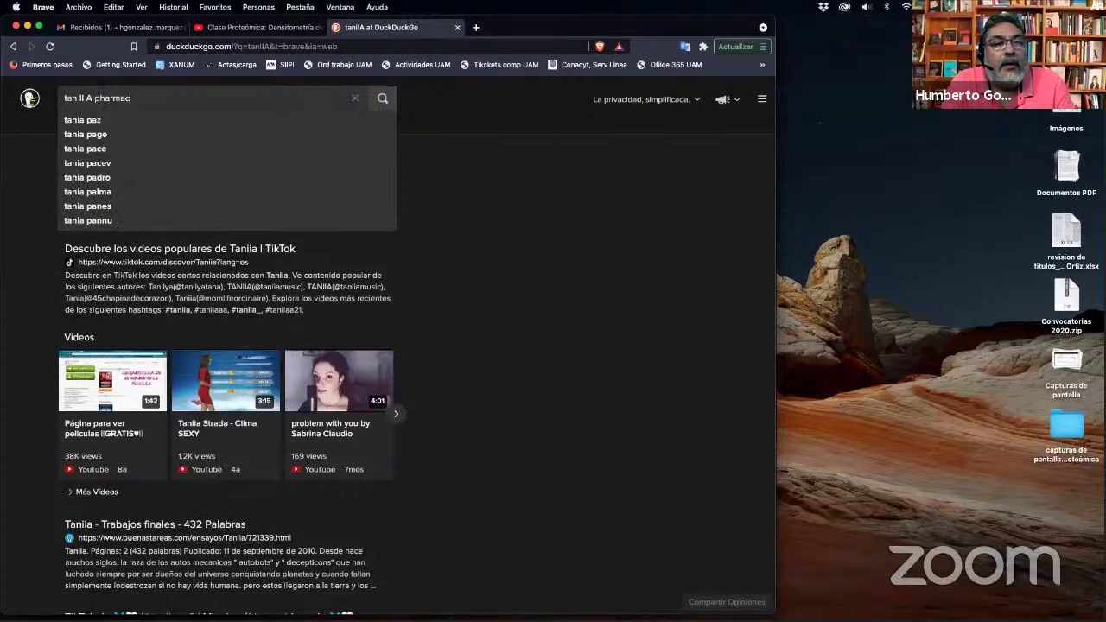
{"action": "key", "text": "Return"}
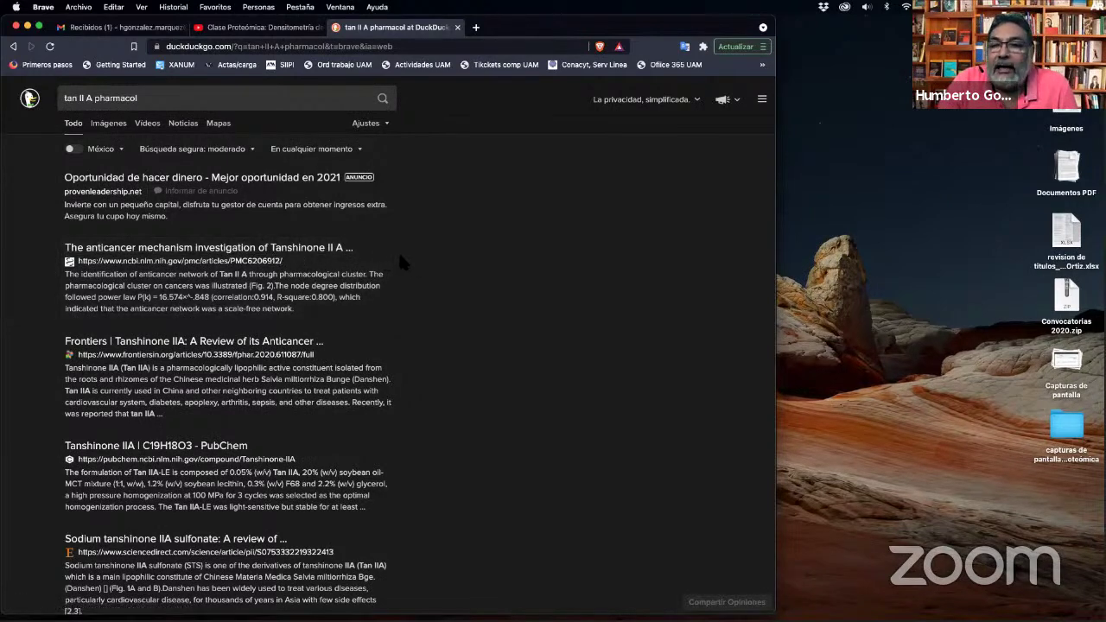
Return to Fiji and reposition the Western blot figure window on the desktop, keeping all four panels in view.
{"action": "key", "text": "ctrl+Right"}
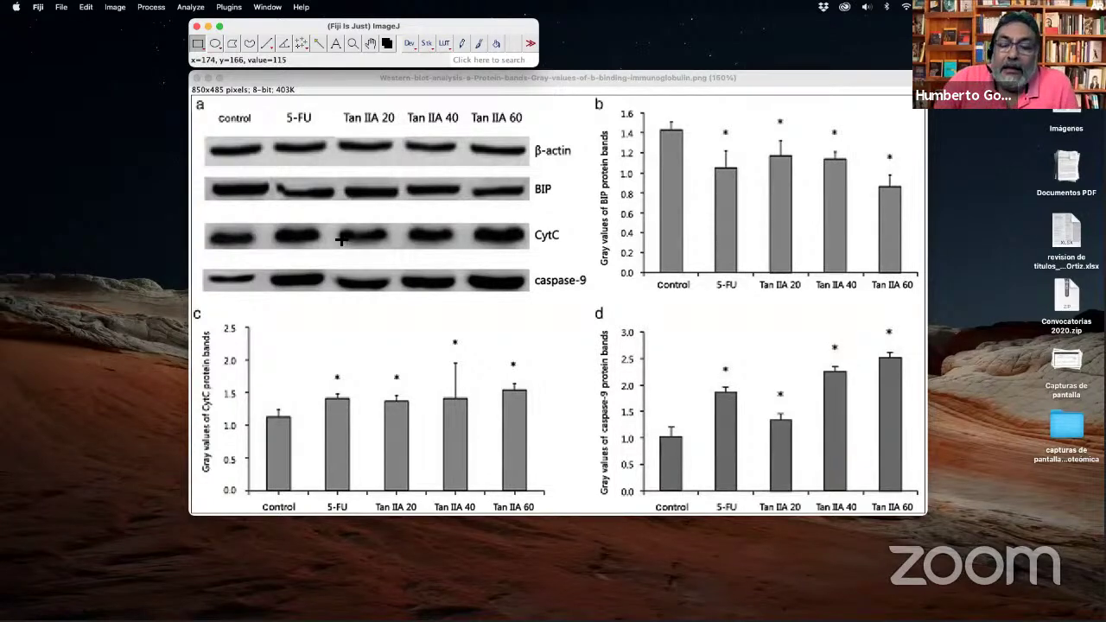
{"action": "left_click", "coordinate": [553, 78]}
{"action": "left_click_drag", "start_coordinate": [552, 77], "coordinate": [592, 77]}
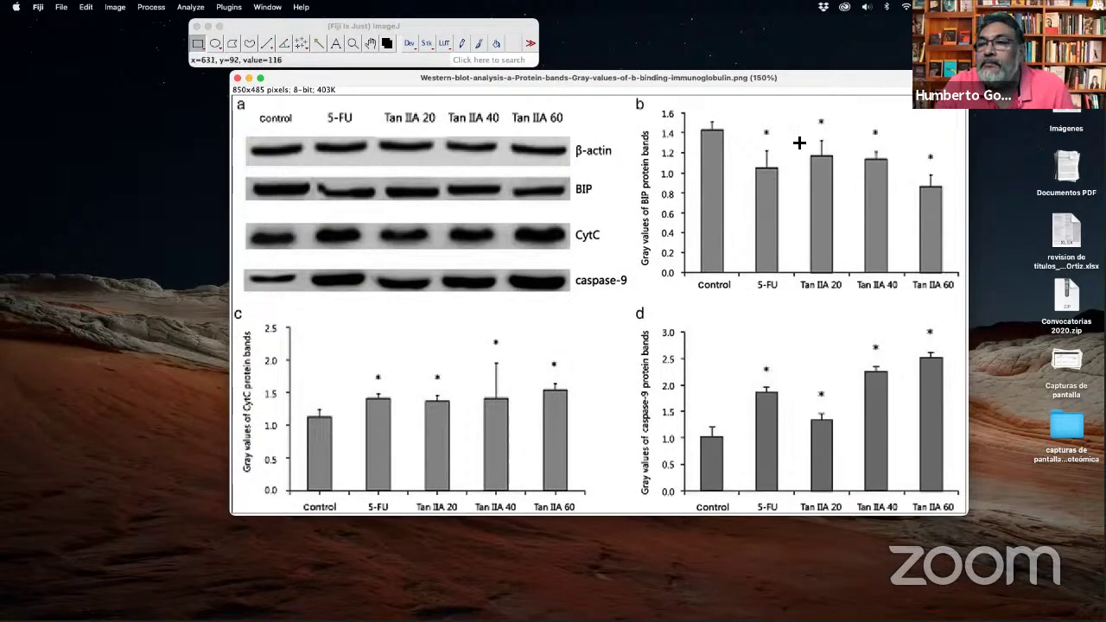
{"action": "left_click_drag", "start_coordinate": [787, 77], "coordinate": [661, 83]}
{"action": "left_click", "coordinate": [960, 123]}
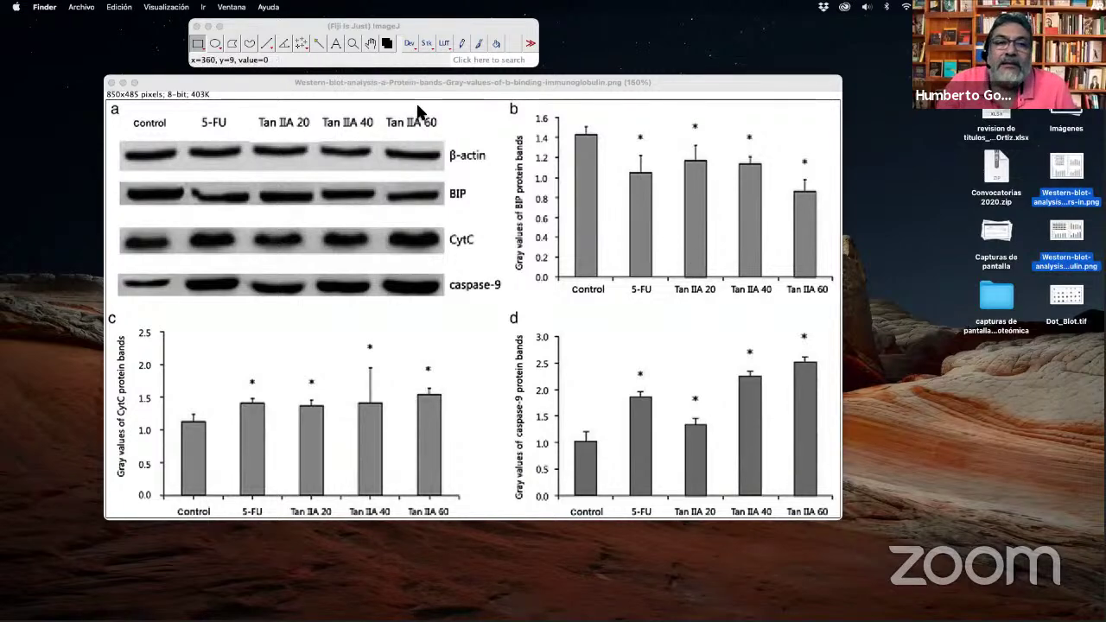
{"action": "left_click", "coordinate": [351, 82]}
{"action": "left_click_drag", "start_coordinate": [351, 82], "coordinate": [441, 85]}
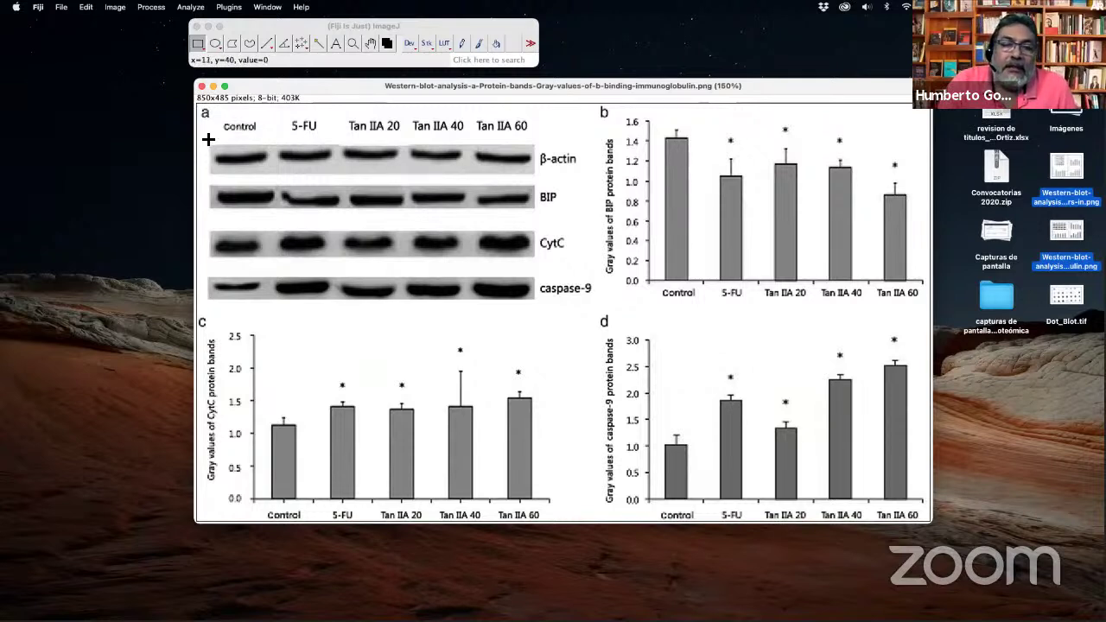
Select panel a of the figure with a rectangle of about 452 × 223 pixels, including all band labels, and copy it.
{"action": "left_click_drag", "start_coordinate": [214, 117], "coordinate": [599, 310]}
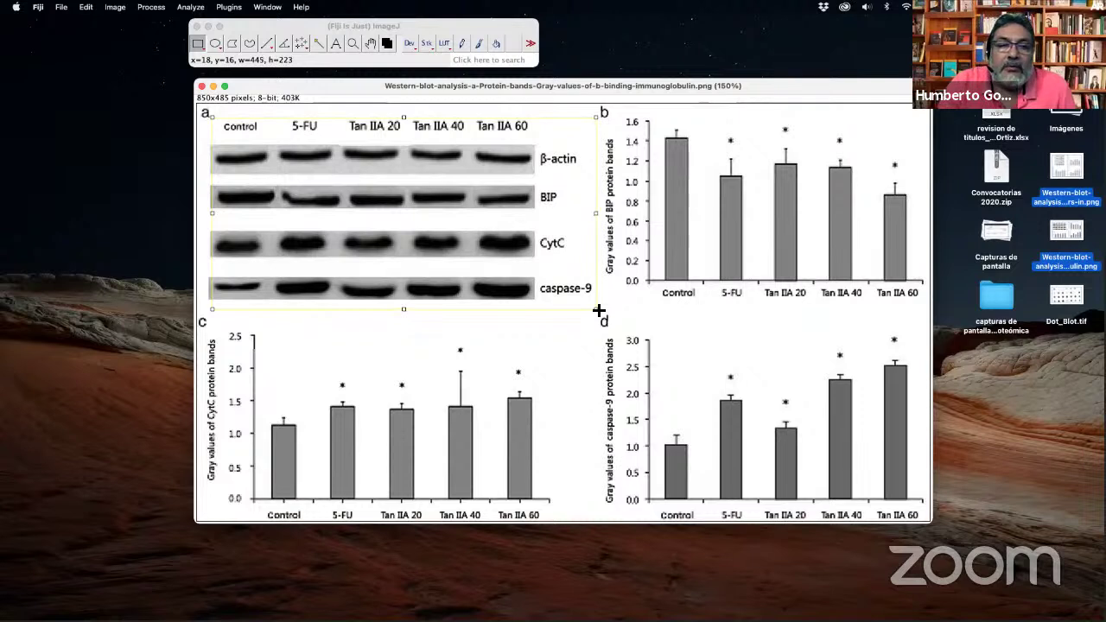
{"action": "left_click_drag", "start_coordinate": [213, 216], "coordinate": [205, 222]}
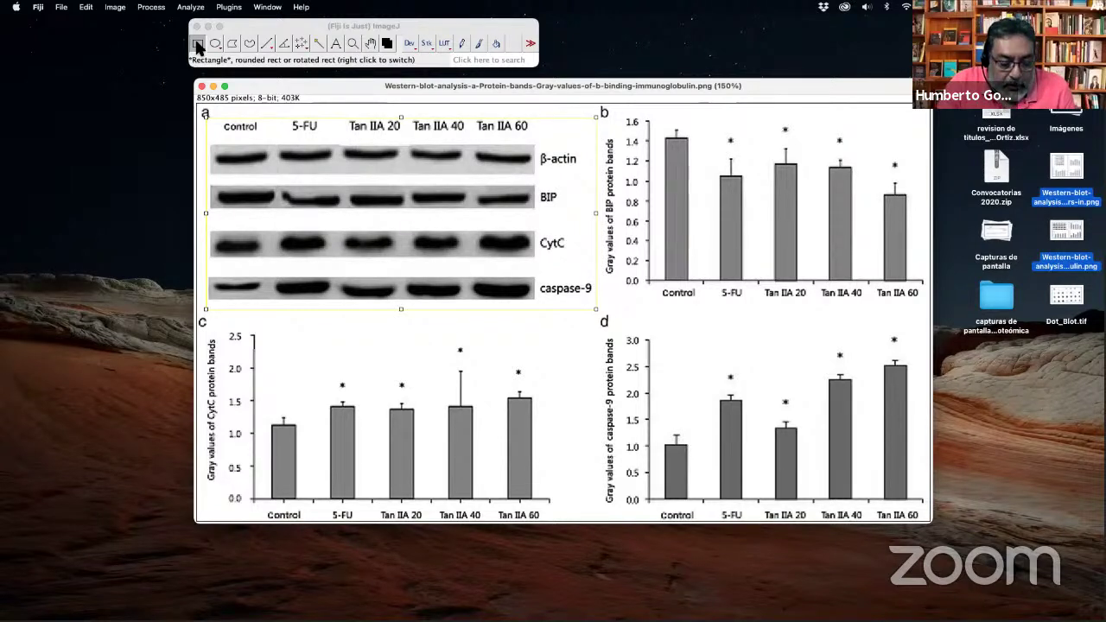
{"action": "key", "text": "super+c"}
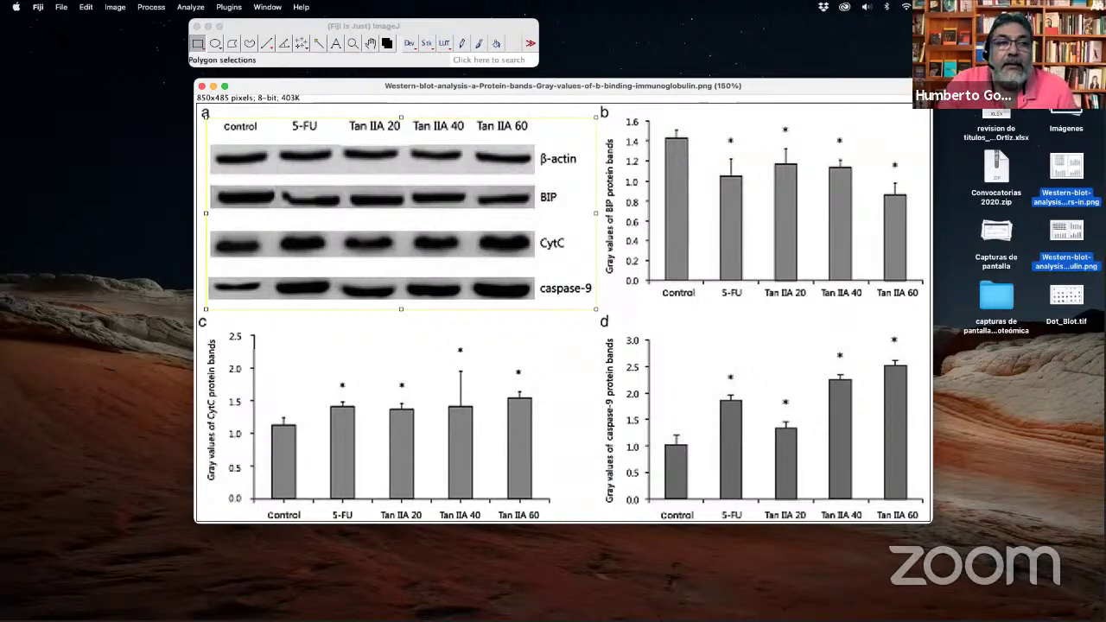
Move the Fiji main window lower on the screen, clear of the menu bar.
{"action": "left_click", "coordinate": [62, 7]}
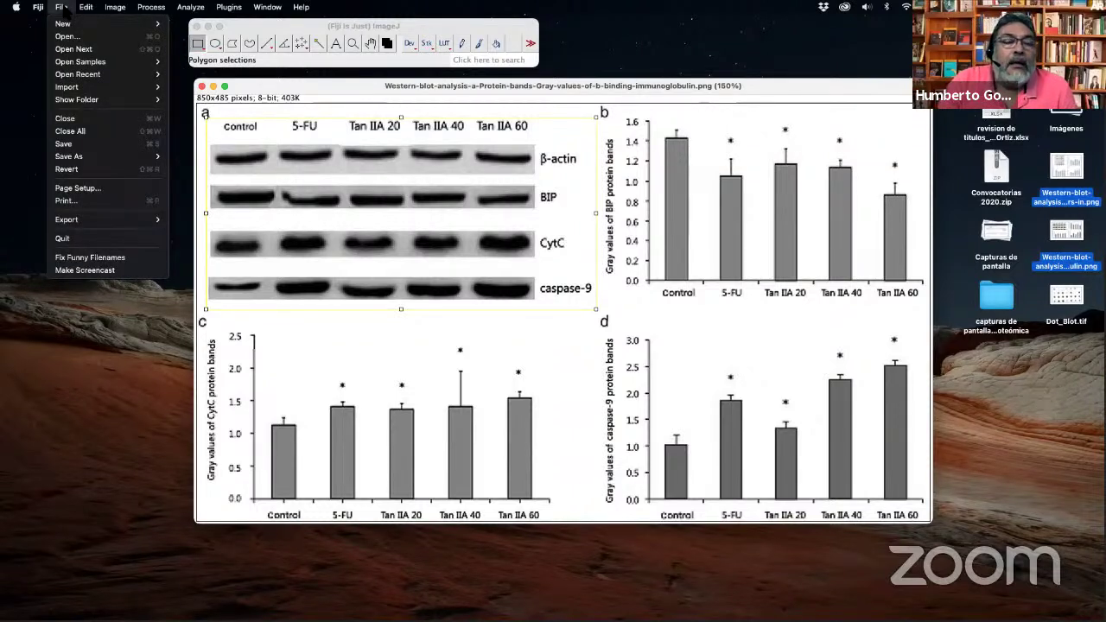
{"action": "left_click", "coordinate": [267, 7]}
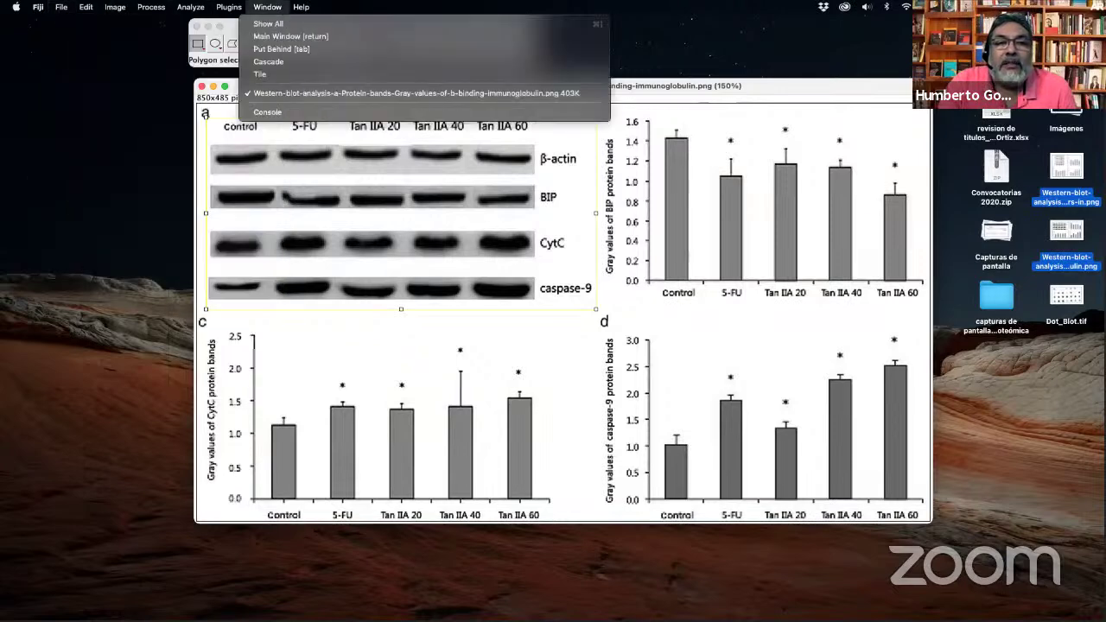
{"action": "left_click", "coordinate": [358, 28]}
{"action": "left_click_drag", "start_coordinate": [358, 27], "coordinate": [325, 52]}
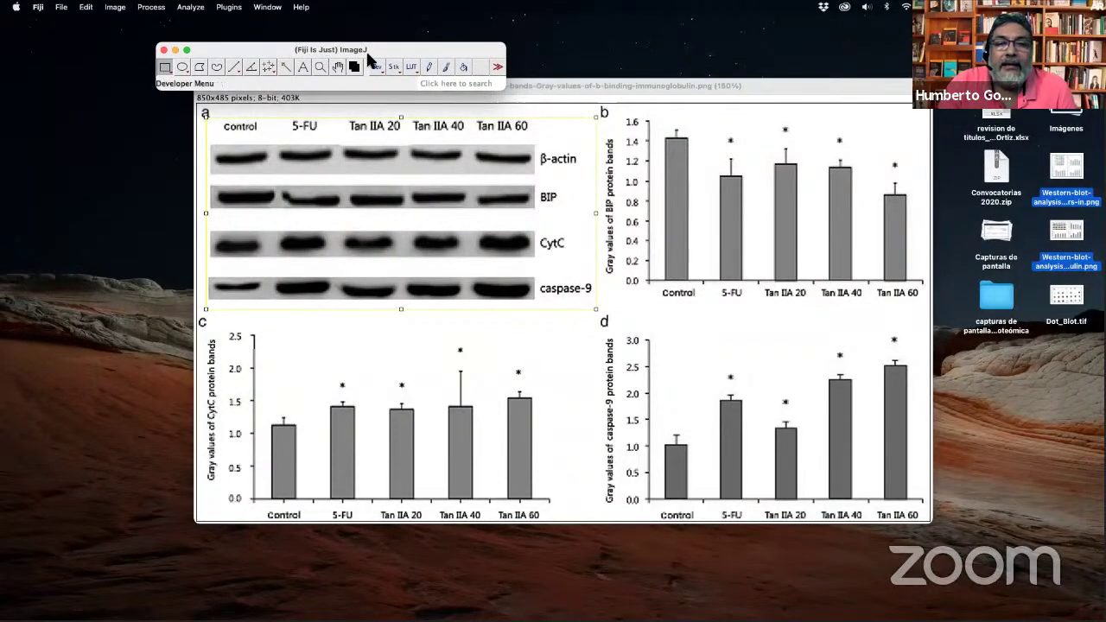
{"action": "mouse_move", "coordinate": [237, 49]}
{"action": "left_mouse_down"}
{"action": "mouse_move", "coordinate": [499, 57]}
{"action": "mouse_move", "coordinate": [241, 47]}
{"action": "left_mouse_up"}
Create a new image of the copied blot panel from the internal clipboard and close the original figure.
{"action": "left_click", "coordinate": [61, 8]}
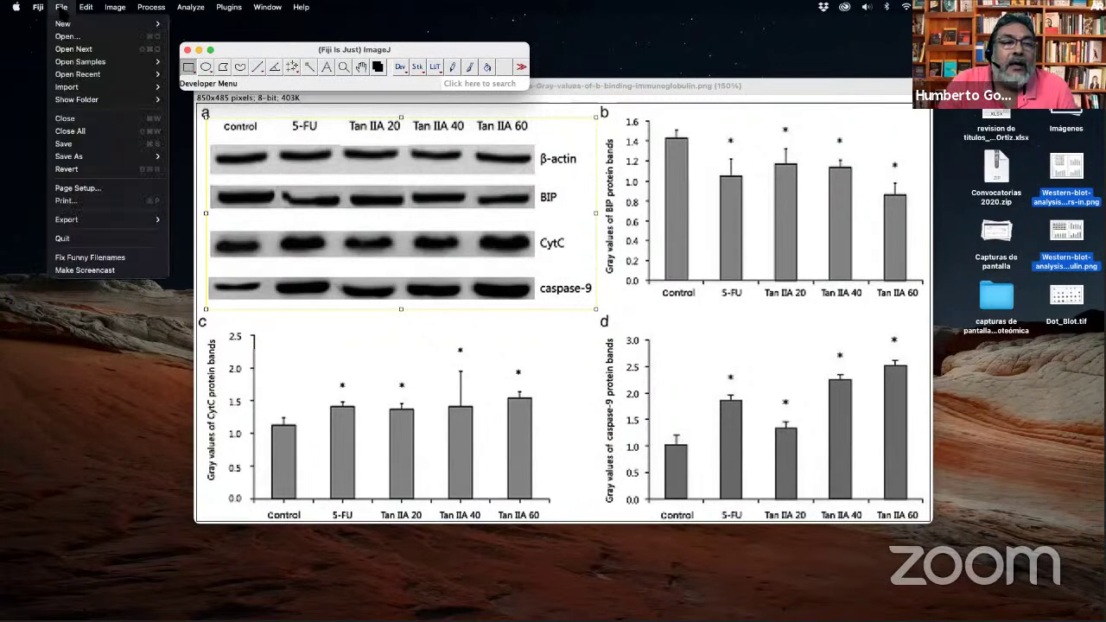
{"action": "mouse_move", "coordinate": [103, 26]}
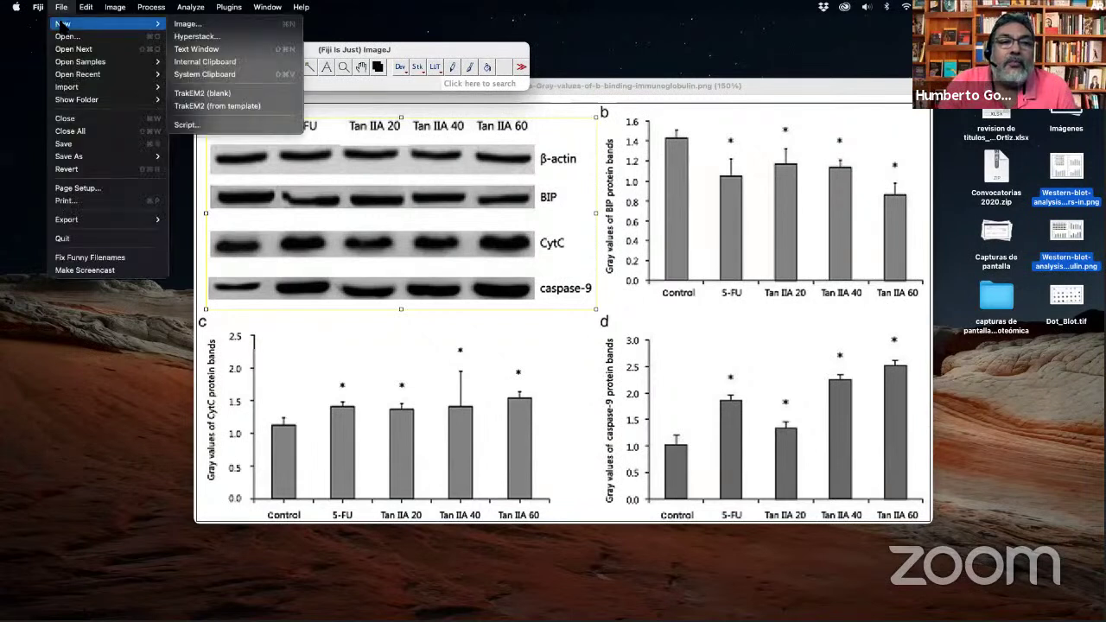
{"action": "left_click", "coordinate": [207, 62]}
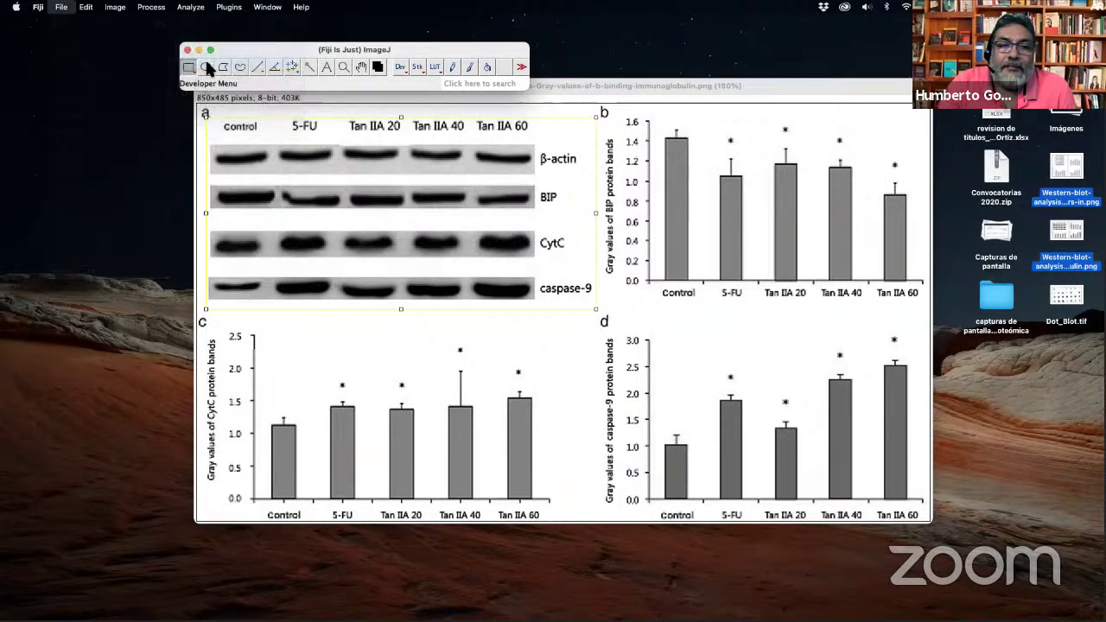
{"action": "left_click_drag", "start_coordinate": [312, 88], "coordinate": [485, 152]}
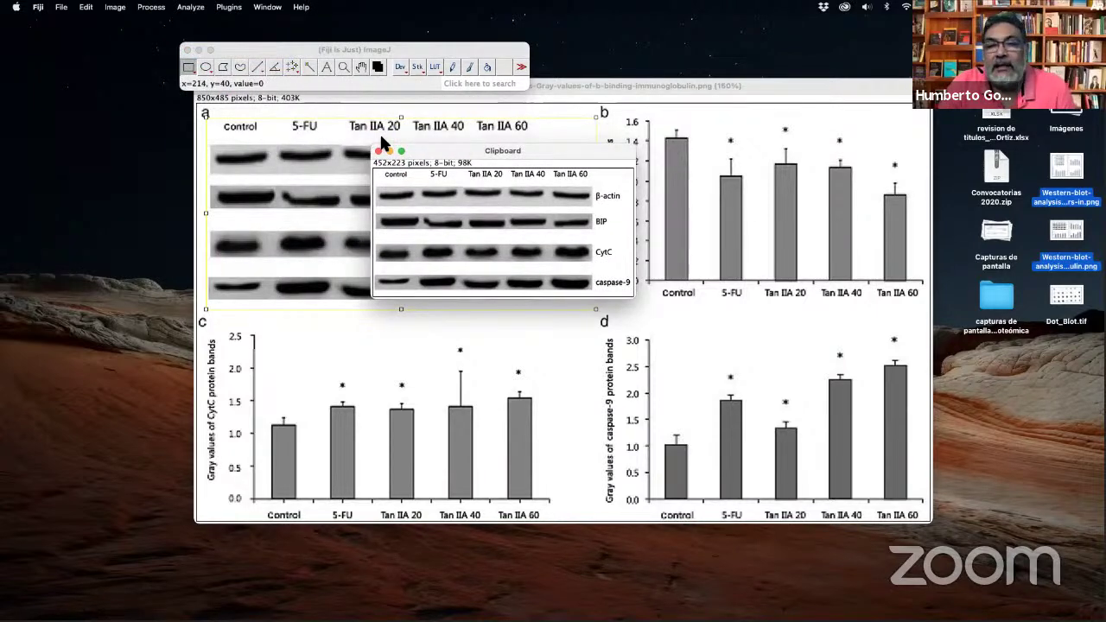
{"action": "left_click", "coordinate": [540, 86]}
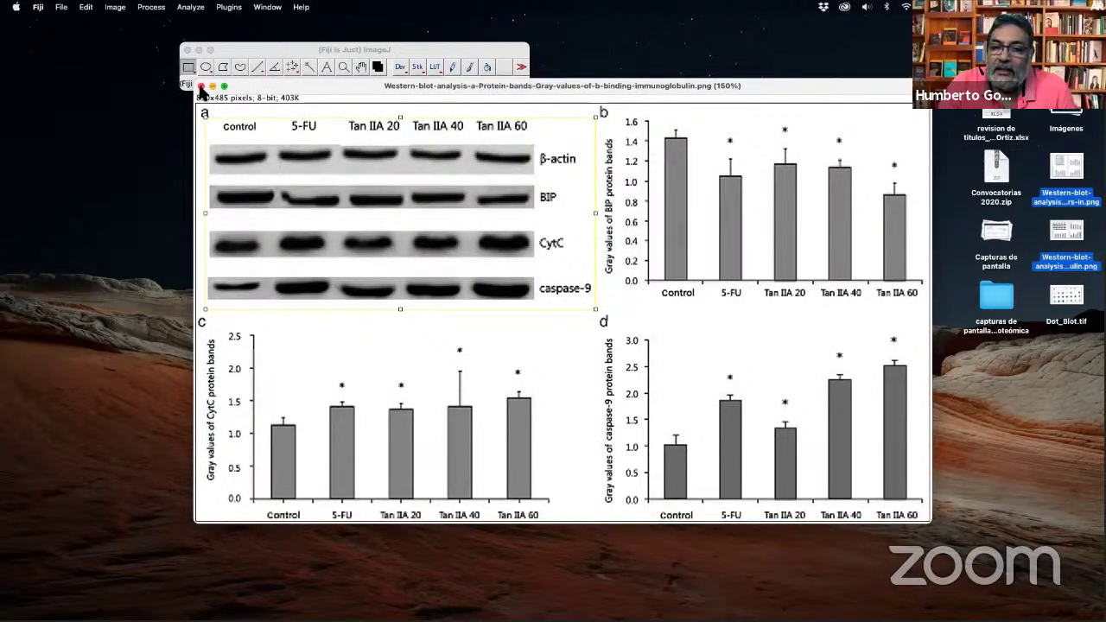
{"action": "left_click", "coordinate": [200, 86]}
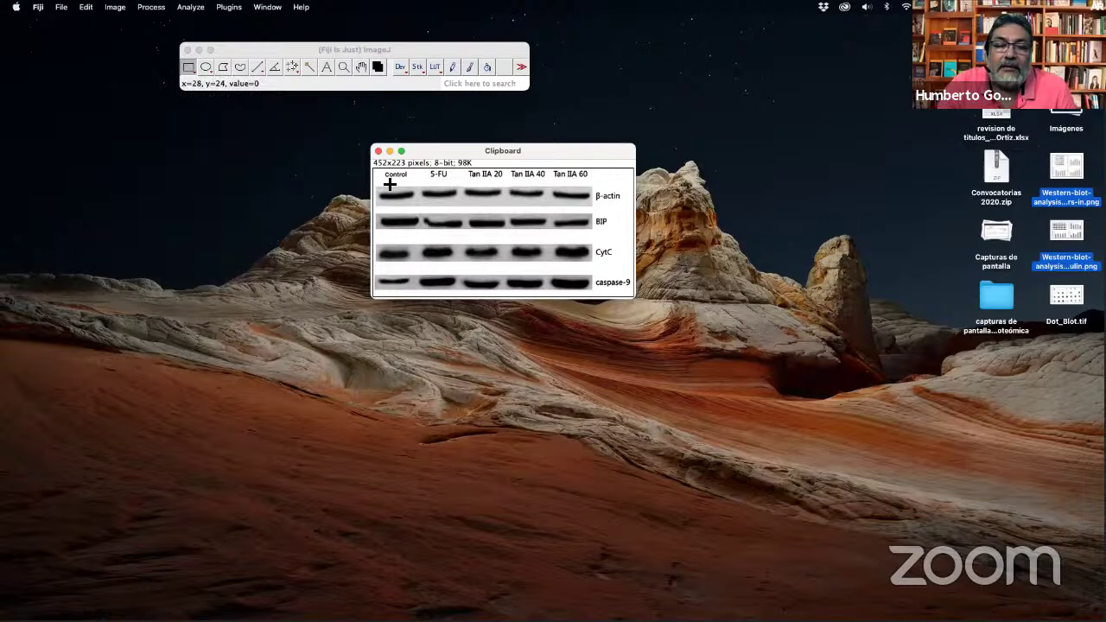
Outline the β-actin row on the cropped blot with a rectangle of about 372 × 34 pixels and clear the selection.
{"action": "left_click_drag", "start_coordinate": [441, 155], "coordinate": [463, 151]}
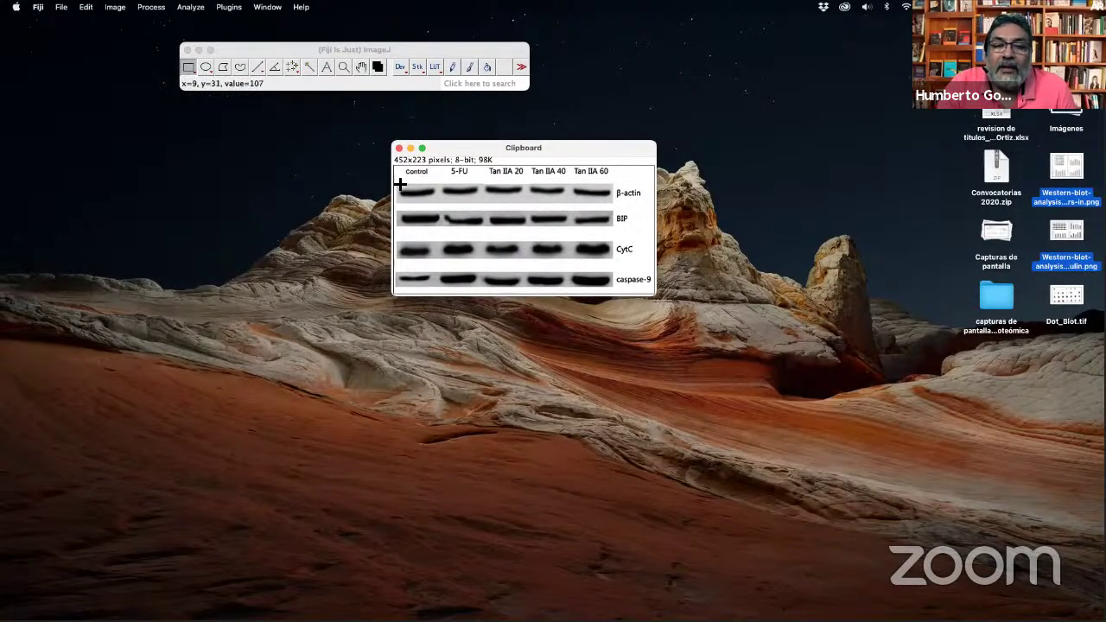
{"action": "left_click_drag", "start_coordinate": [400, 185], "coordinate": [614, 203]}
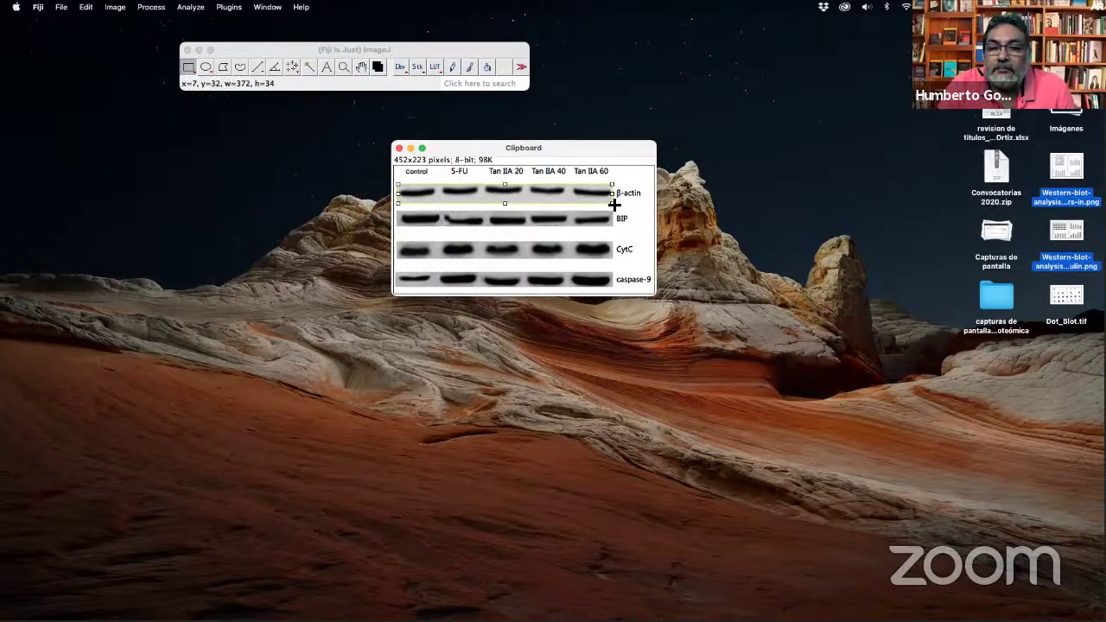
{"action": "left_click", "coordinate": [635, 175]}
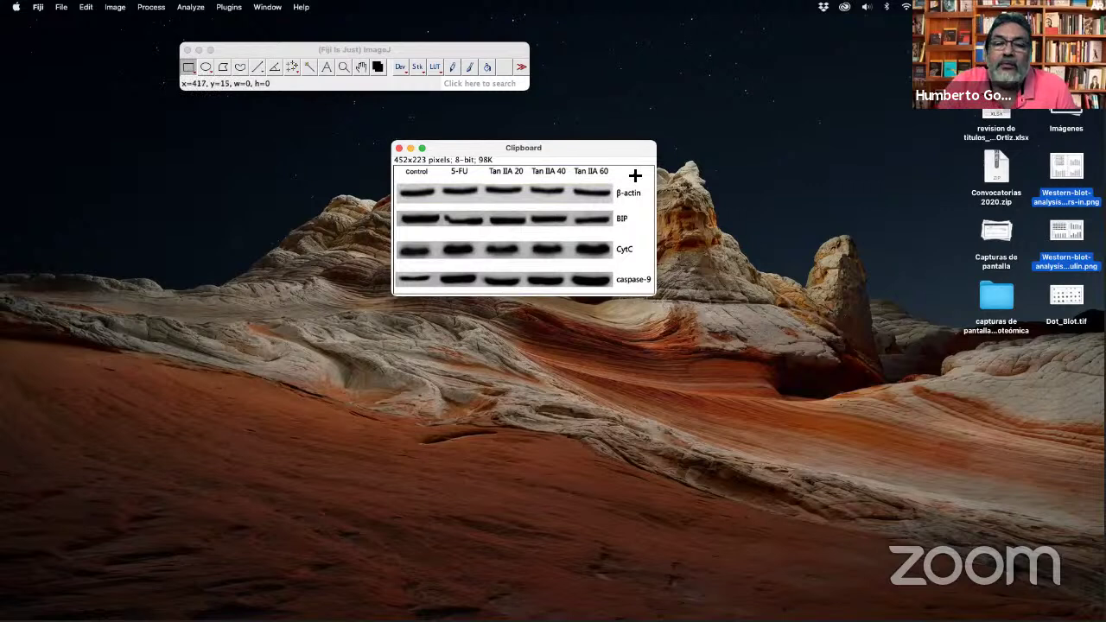
{"action": "left_click_drag", "start_coordinate": [610, 148], "coordinate": [608, 148]}
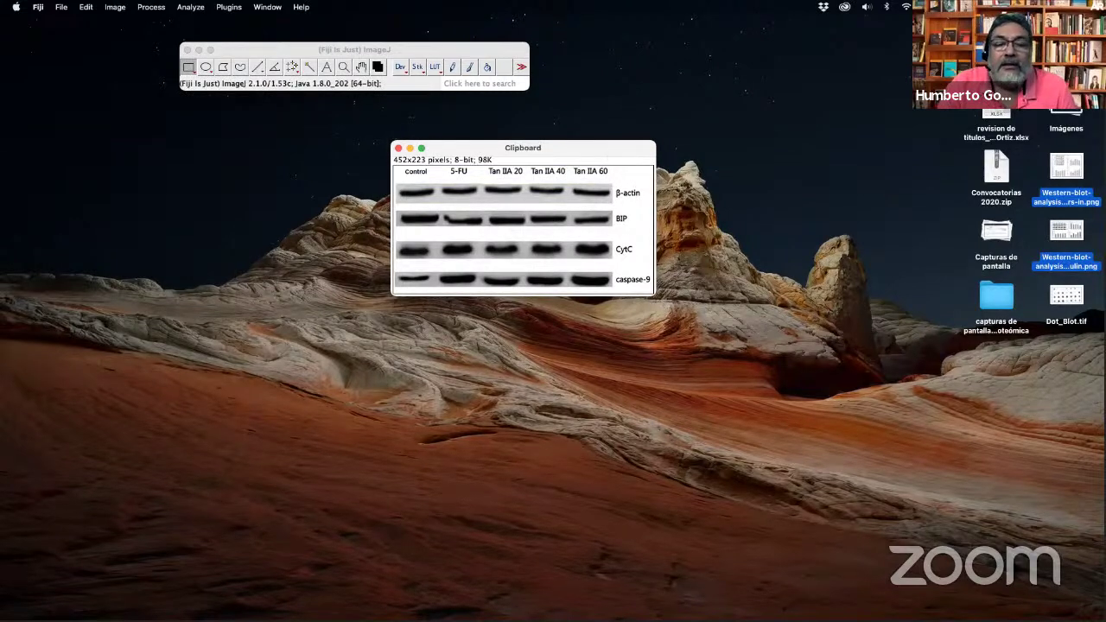
Start calibrating the cropped blot image, load the values from calibration DO.txt, and review both value columns.
{"action": "left_click", "coordinate": [270, 45]}
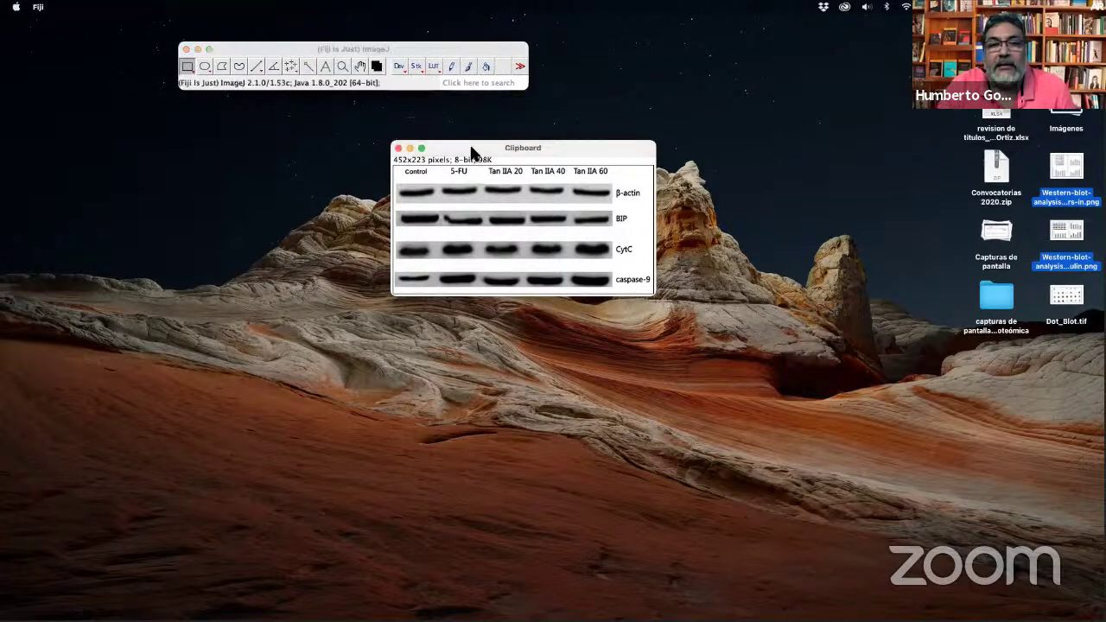
{"action": "left_click", "coordinate": [266, 54]}
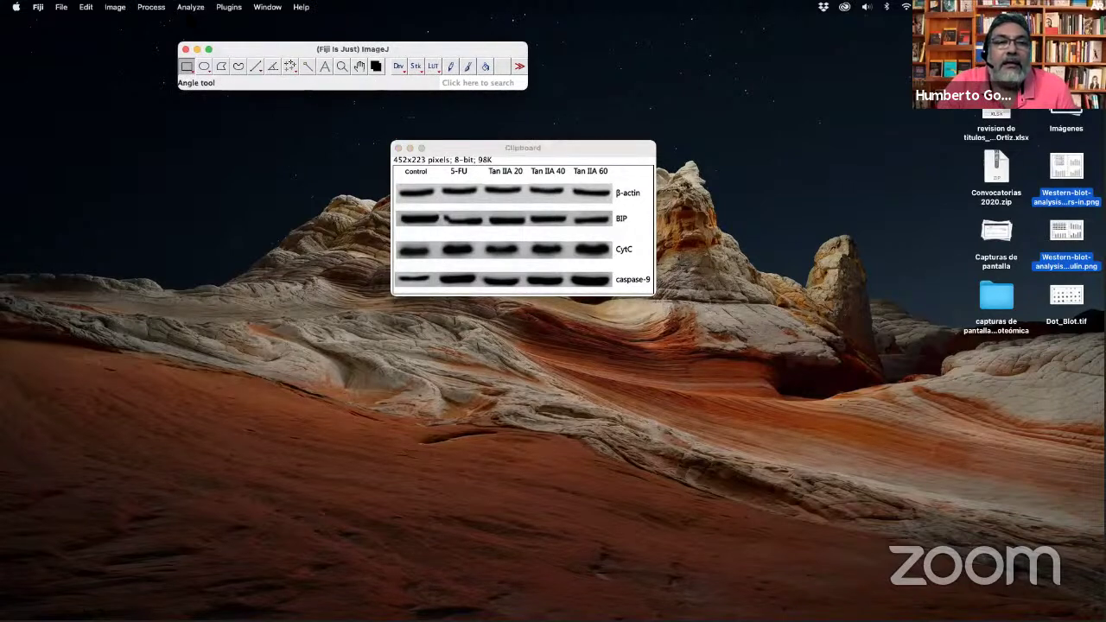
{"action": "left_click", "coordinate": [191, 6]}
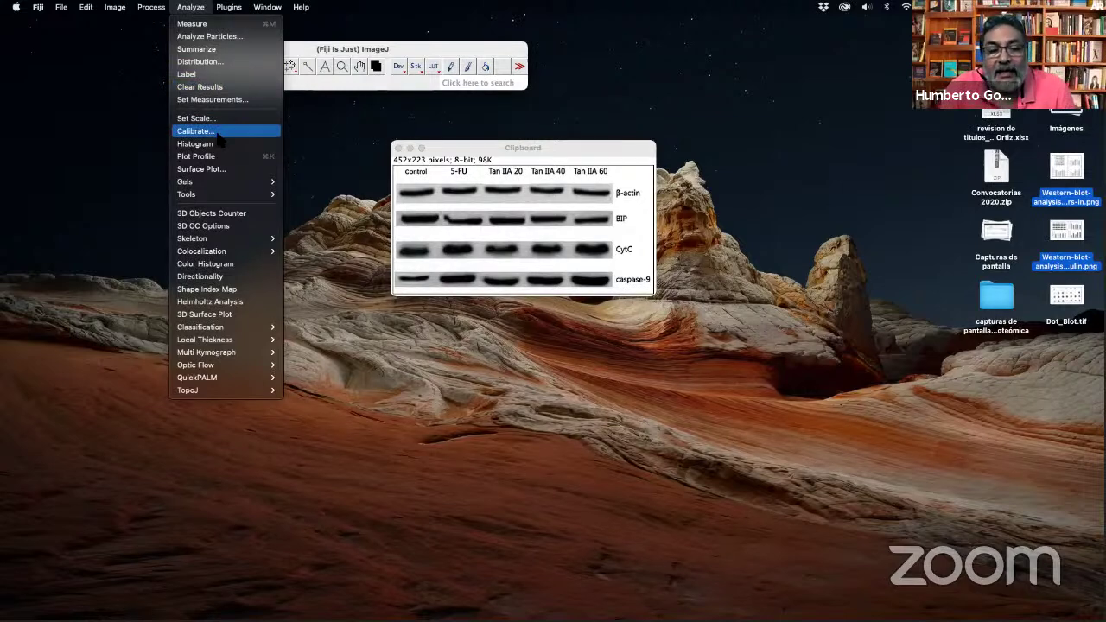
{"action": "left_click", "coordinate": [216, 133]}
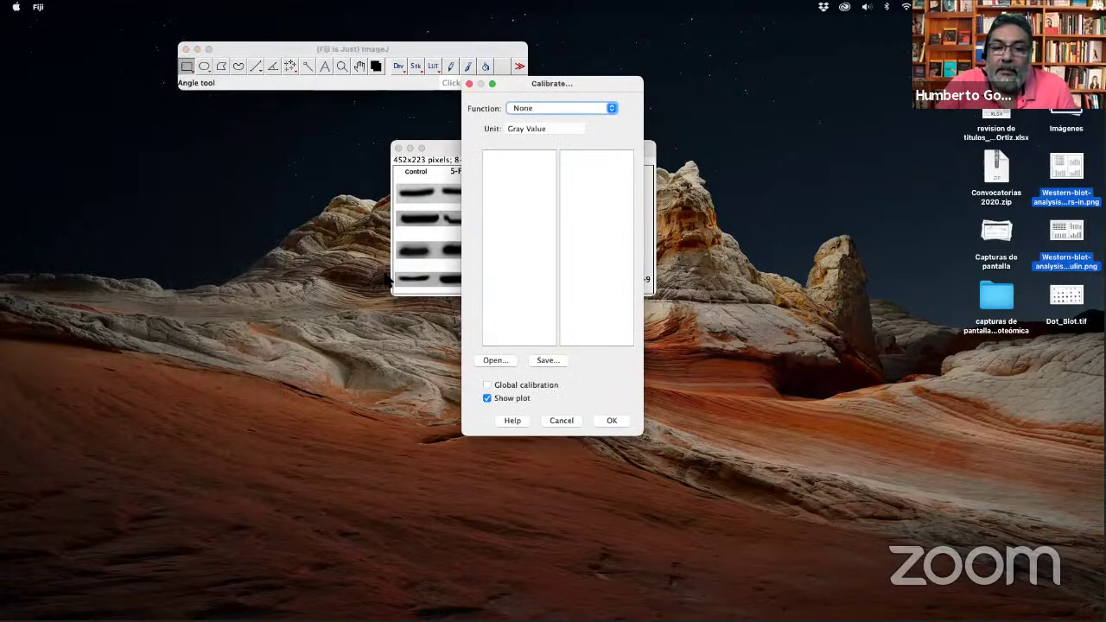
{"action": "left_click", "coordinate": [493, 361]}
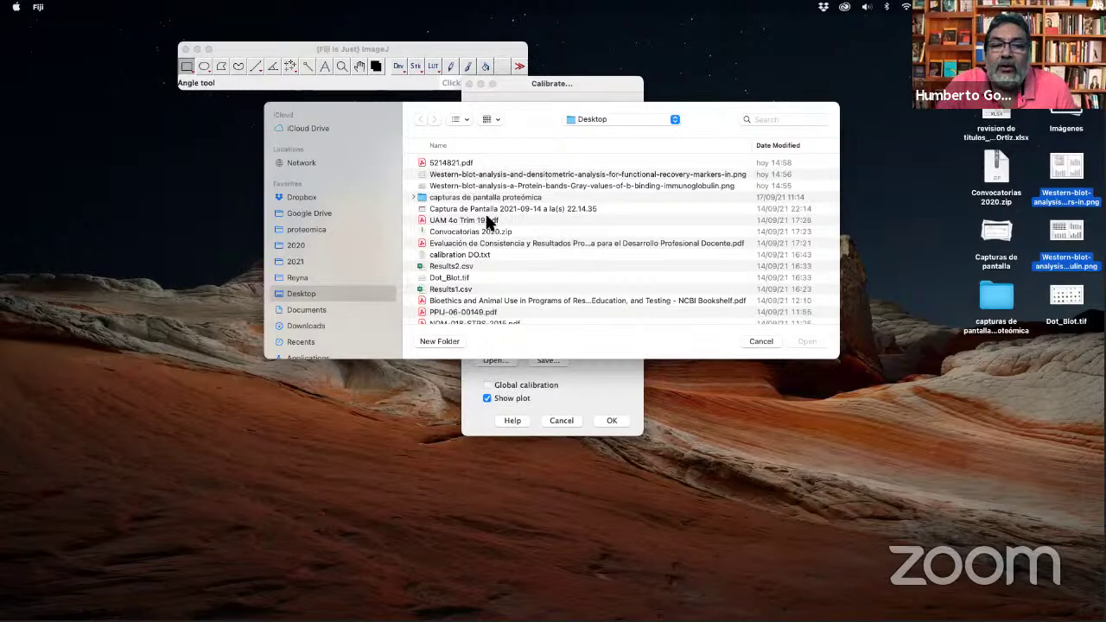
{"action": "left_click", "coordinate": [454, 256]}
{"action": "left_click", "coordinate": [806, 342]}
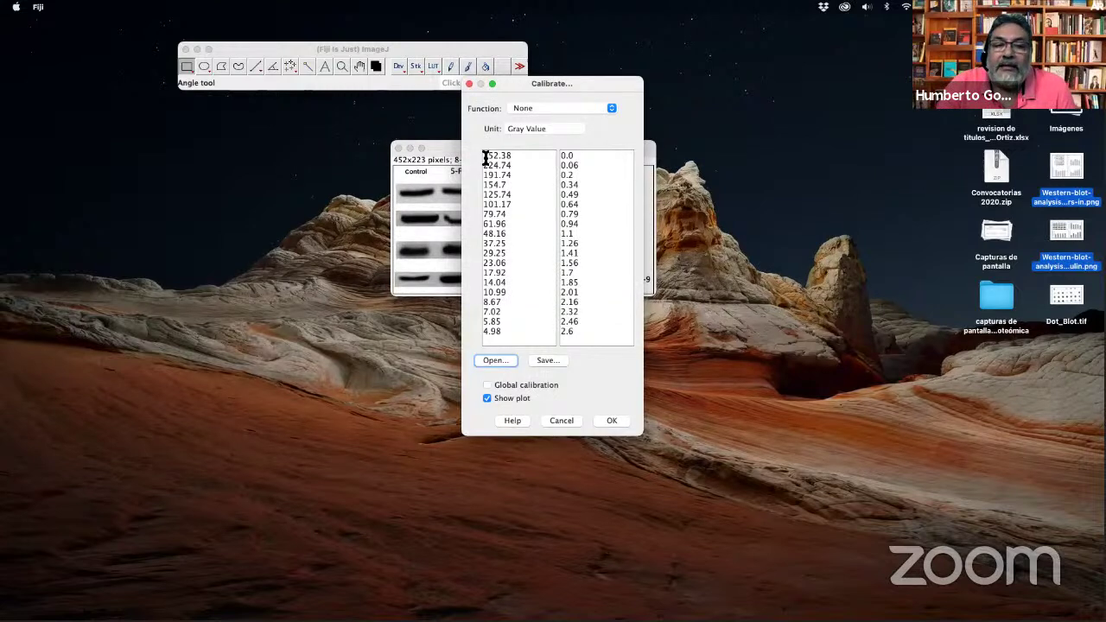
{"action": "left_click_drag", "start_coordinate": [483, 155], "coordinate": [507, 346]}
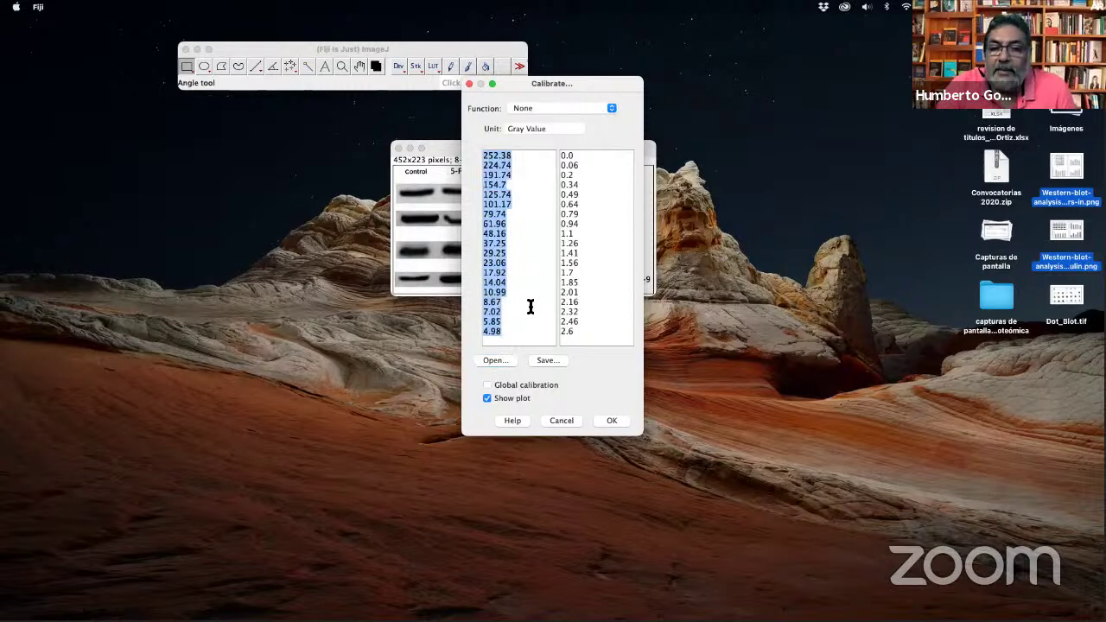
{"action": "left_click", "coordinate": [563, 159]}
{"action": "left_click_drag", "start_coordinate": [563, 159], "coordinate": [570, 347]}
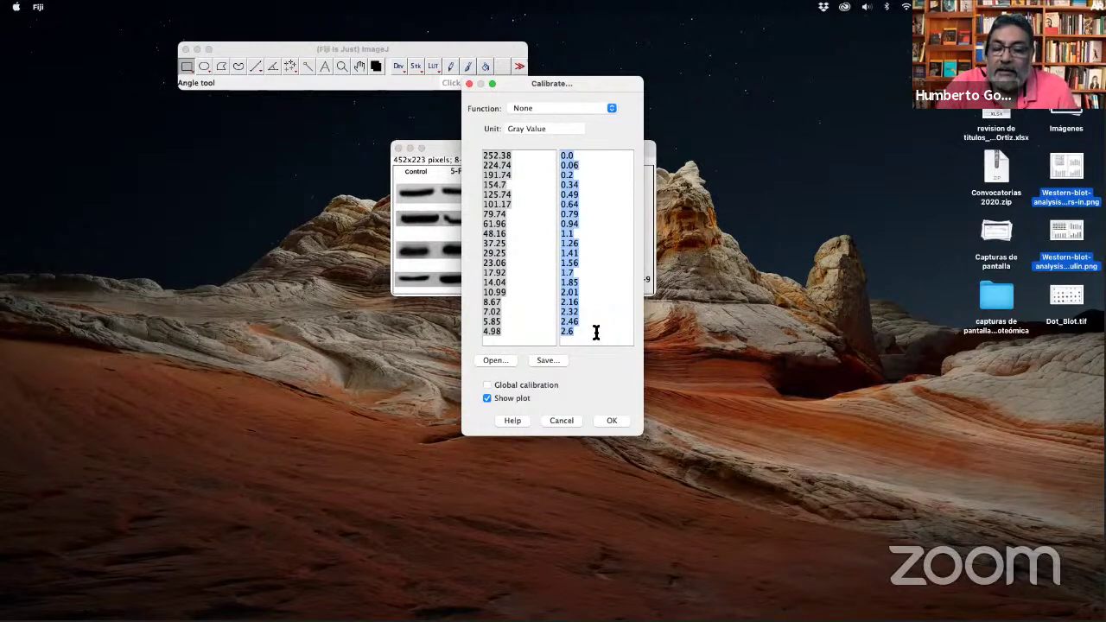
Set the calibration function to Rodbard and the unit to D.O.
{"action": "left_click", "coordinate": [611, 109]}
{"action": "scroll", "coordinate": [573, 177], "scroll_direction": "down", "scroll_amount": 3}
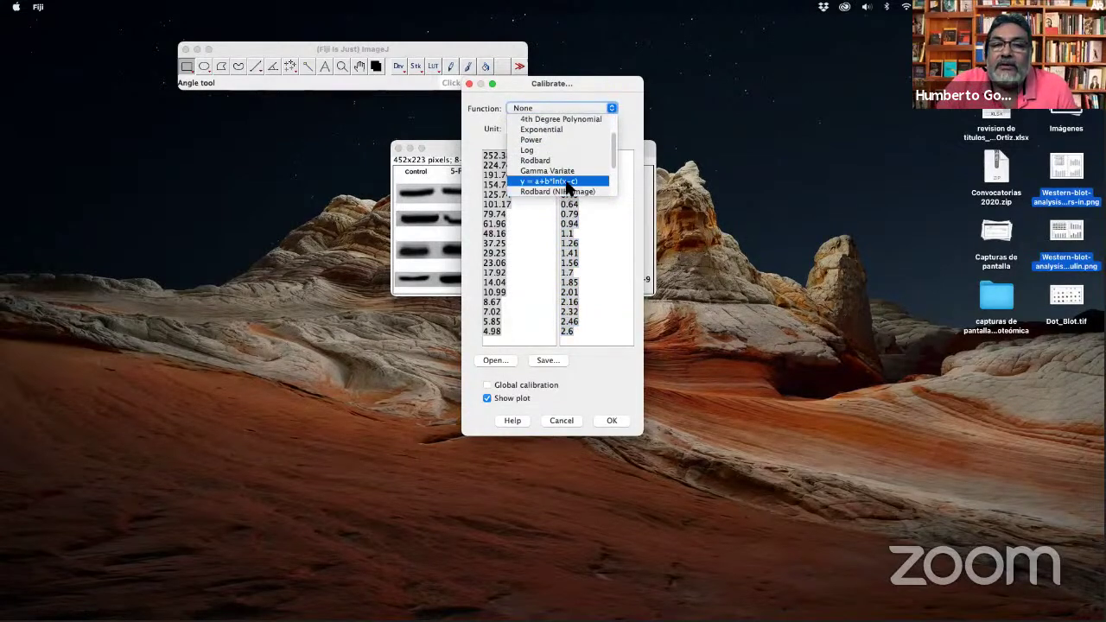
{"action": "left_click", "coordinate": [568, 164]}
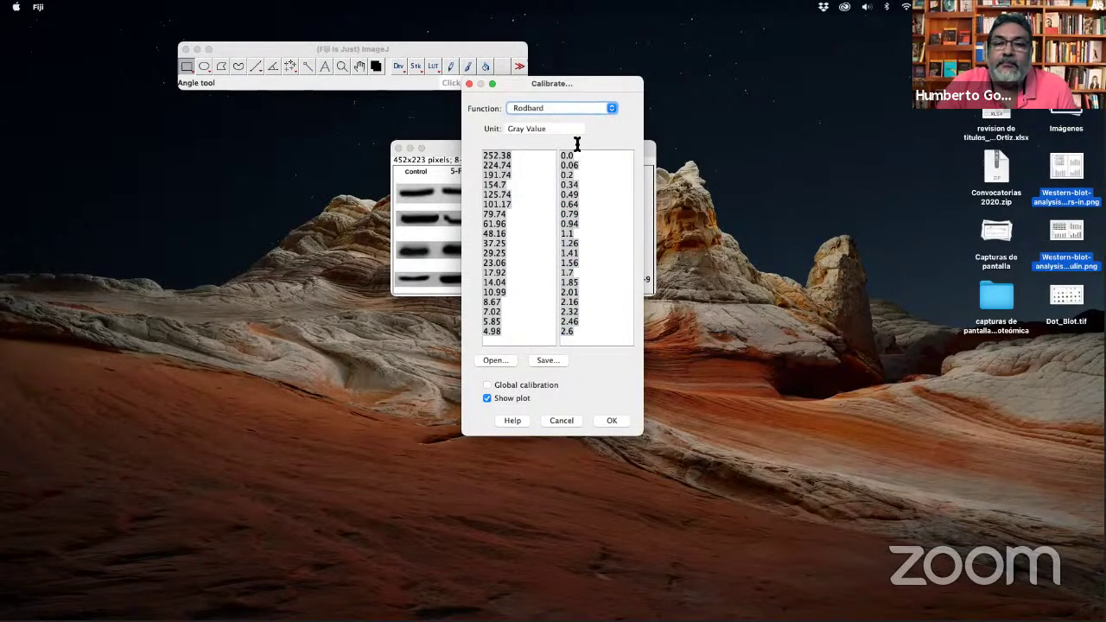
{"action": "left_click", "coordinate": [556, 129]}
{"action": "left_click_drag", "start_coordinate": [505, 128], "coordinate": [580, 129]}
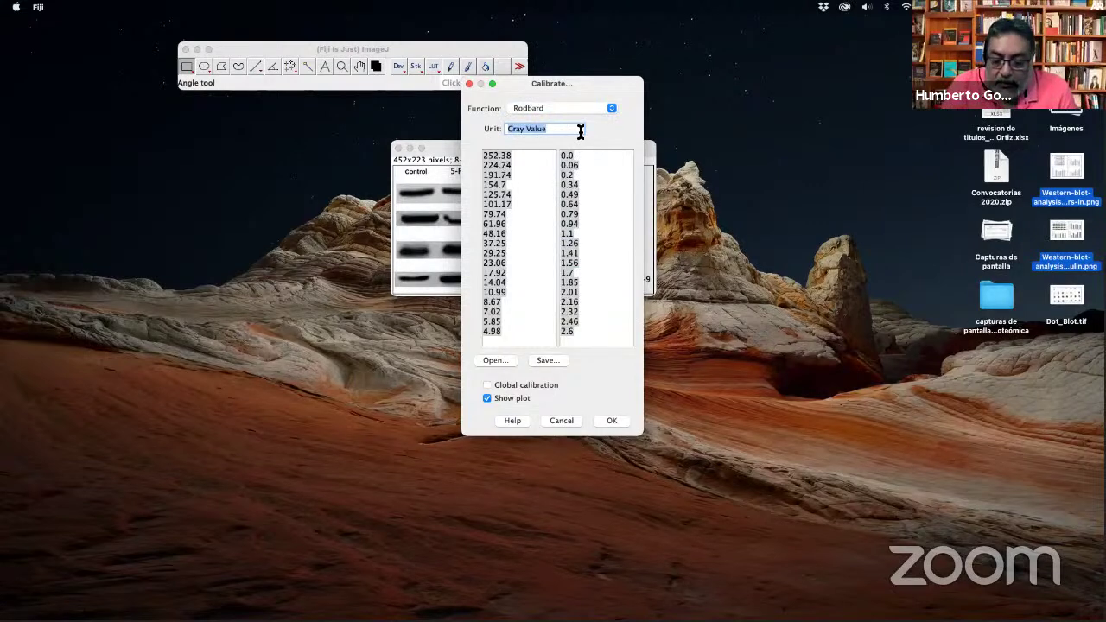
{"action": "type", "text": "D.O."}
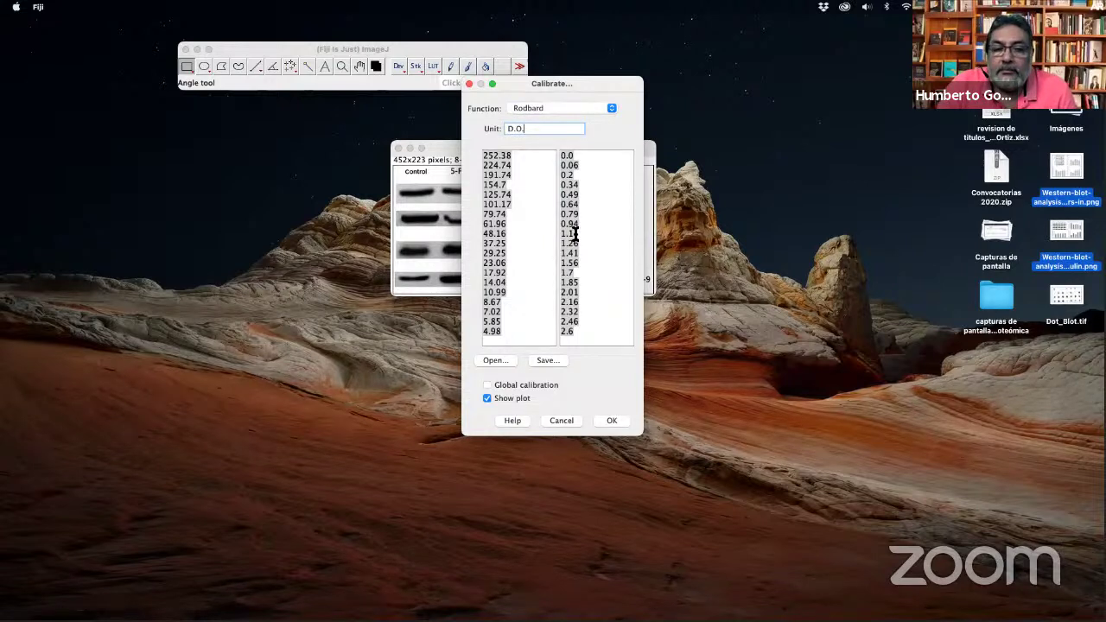
Make the calibration global, apply it with the plot shown, and minimise the Rodbard curve plot.
{"action": "left_click", "coordinate": [487, 386]}
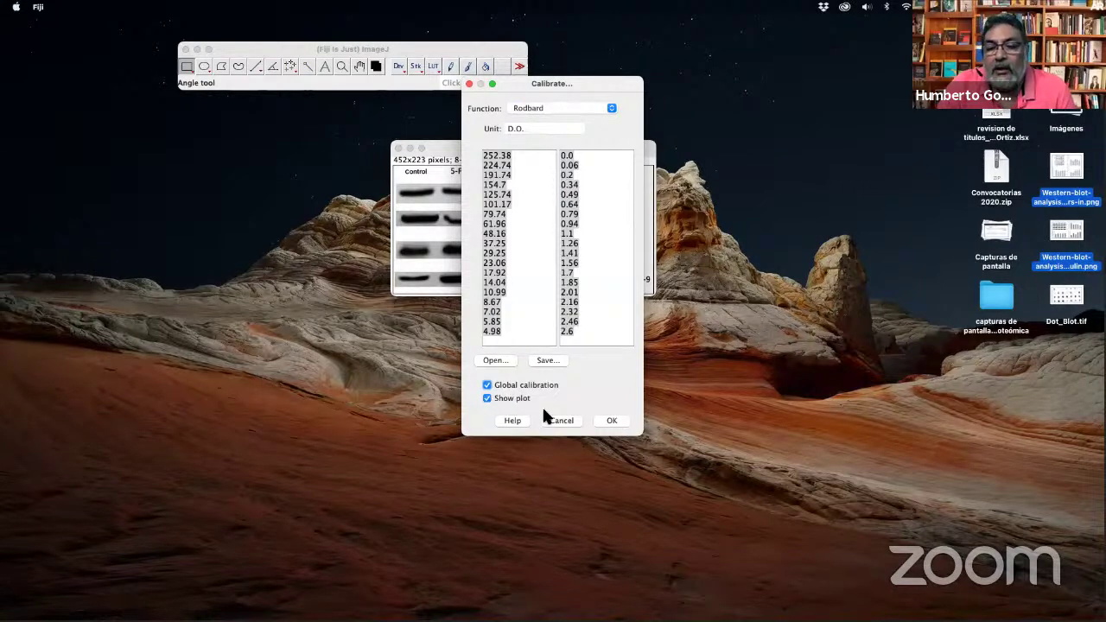
{"action": "left_click", "coordinate": [611, 421]}
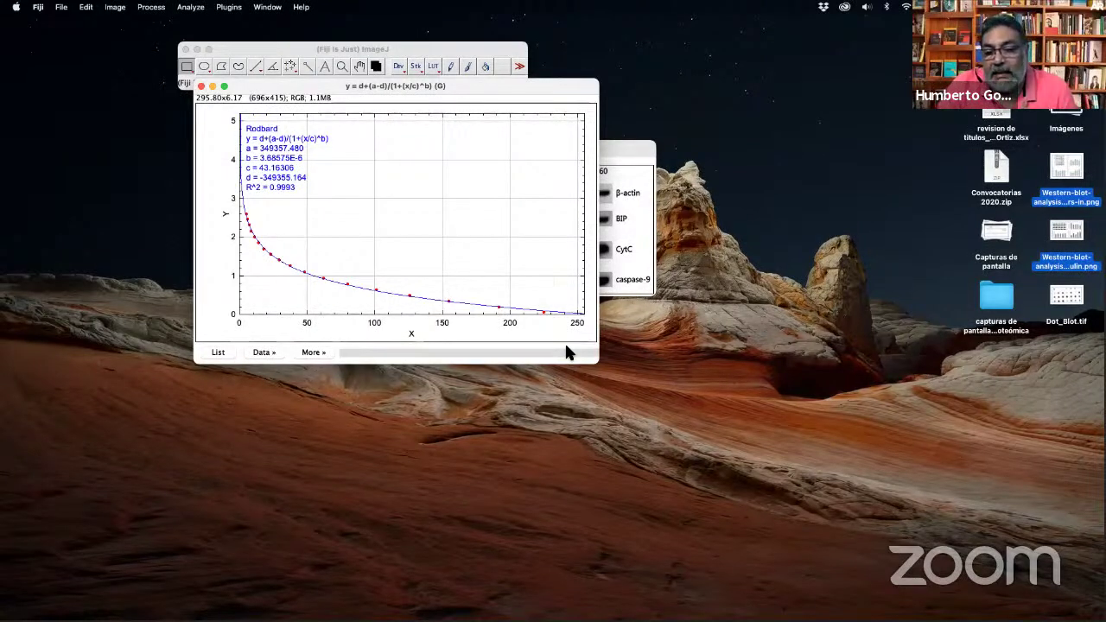
{"action": "mouse_move", "coordinate": [200, 271]}
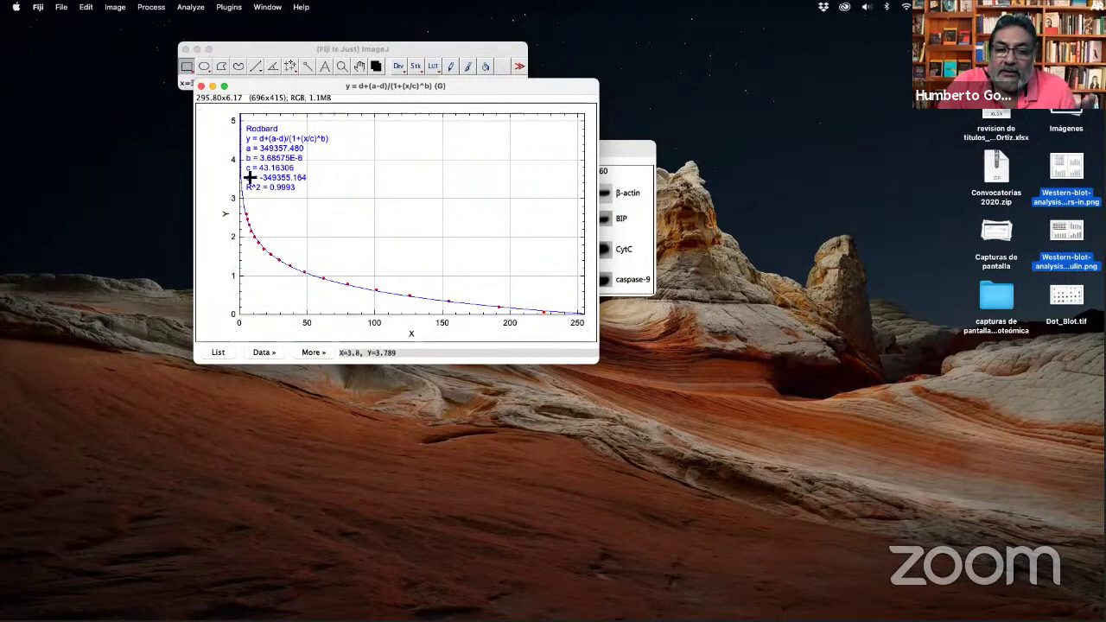
{"action": "left_click", "coordinate": [211, 87]}
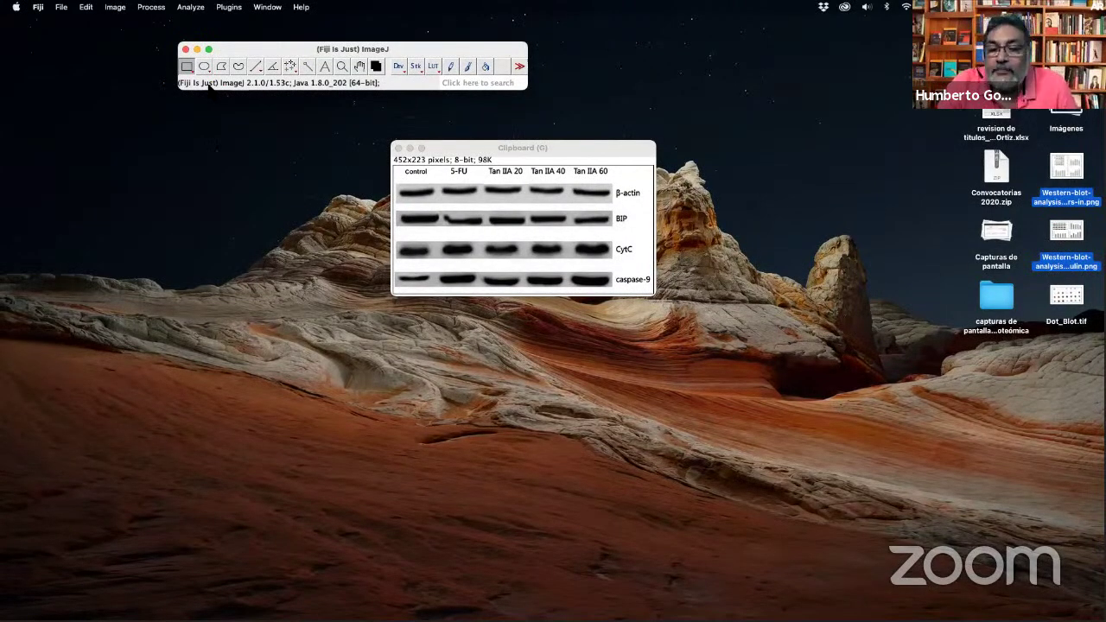
Trace the Control band in the β-actin row with the Wand tool, and cancel out of the tool's options.
{"action": "left_click", "coordinate": [536, 145]}
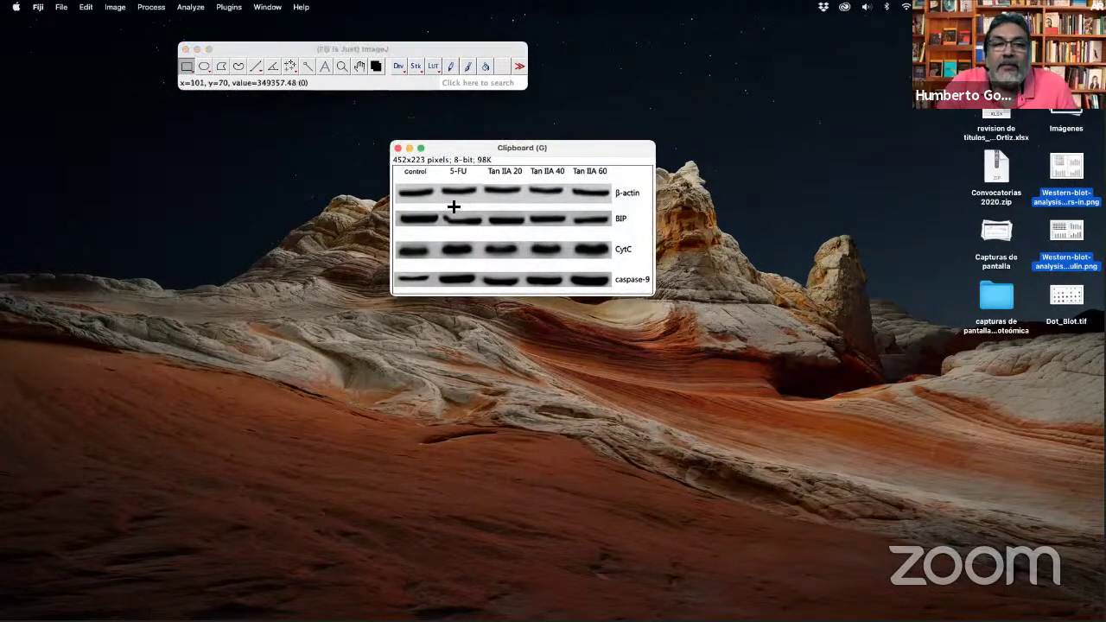
{"action": "left_click", "coordinate": [305, 67]}
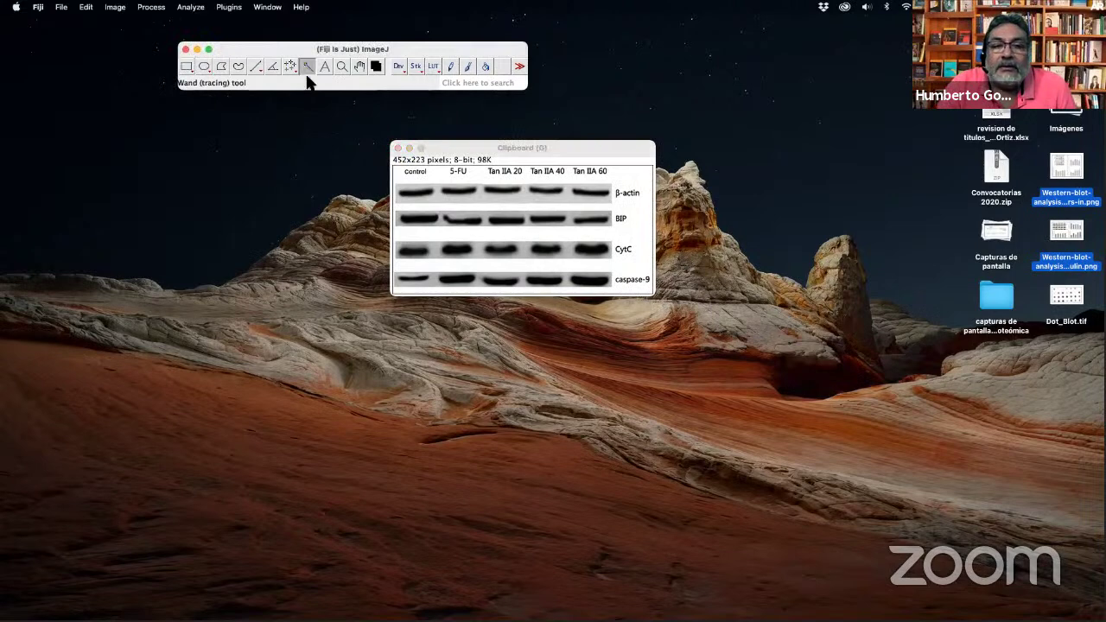
{"action": "left_click", "coordinate": [415, 196]}
{"action": "left_click", "coordinate": [359, 84]}
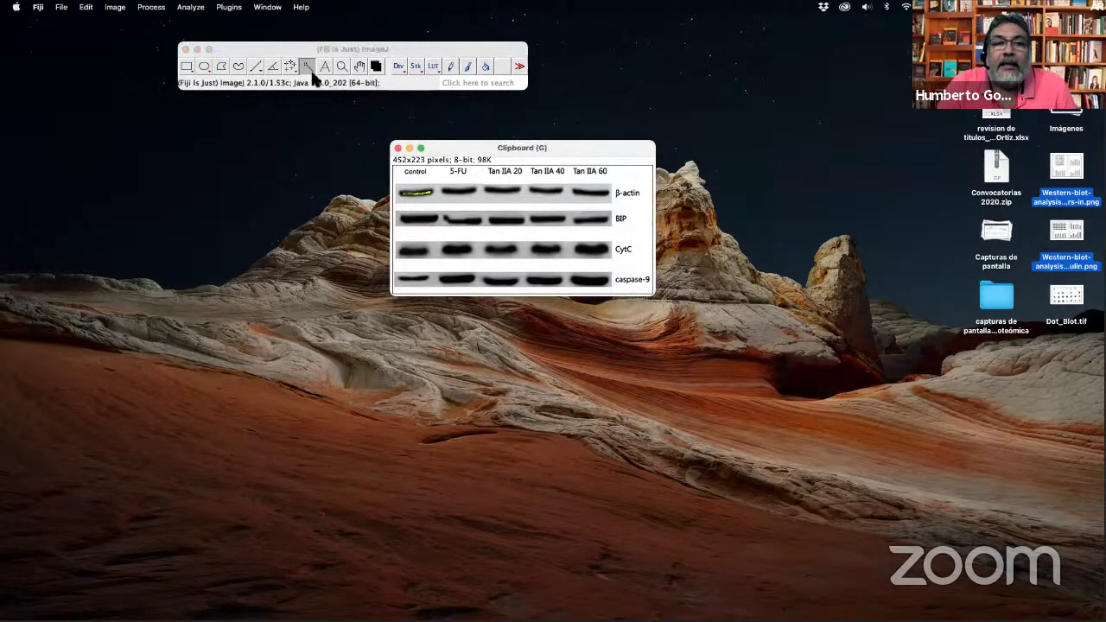
{"action": "double_click", "coordinate": [307, 65]}
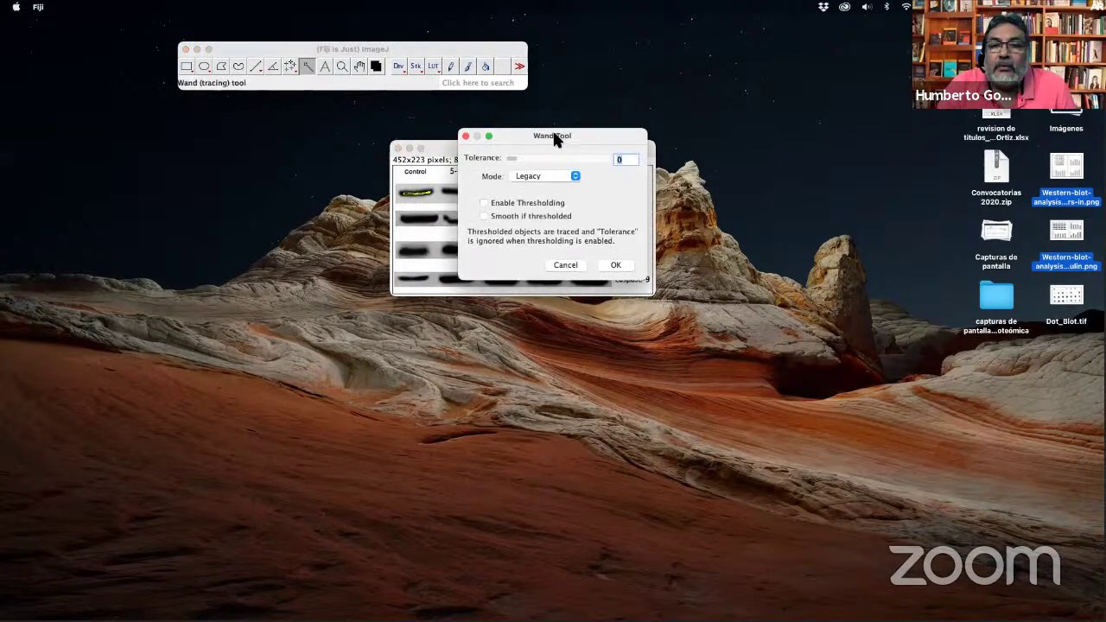
{"action": "left_click", "coordinate": [567, 265]}
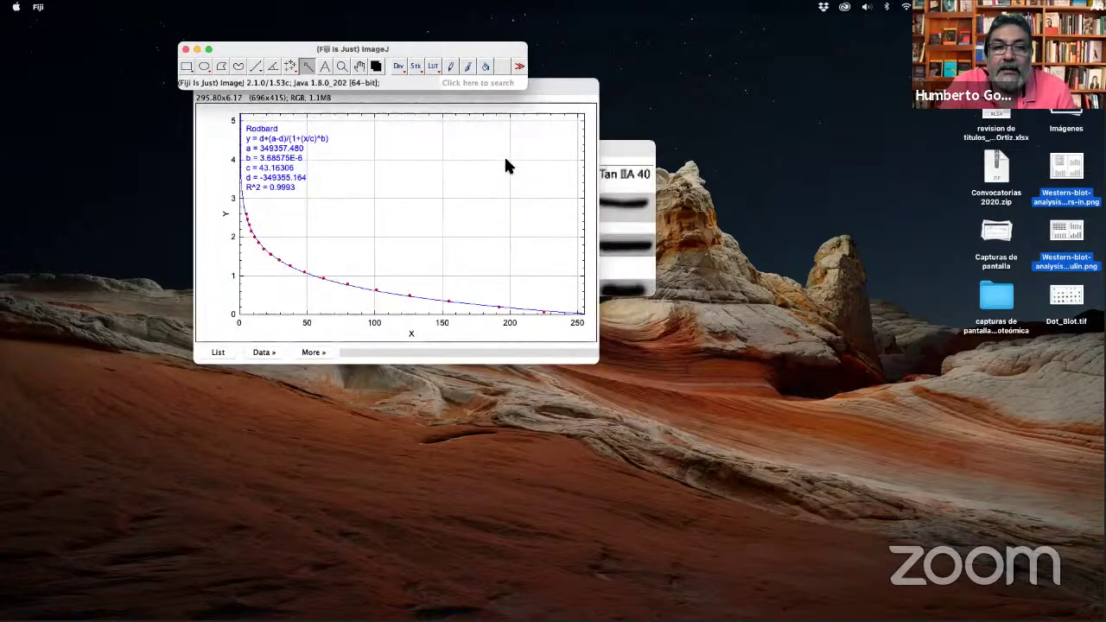
Enlarge the blot image to 200% and close the calibration curve plot.
{"action": "left_click", "coordinate": [504, 155]}
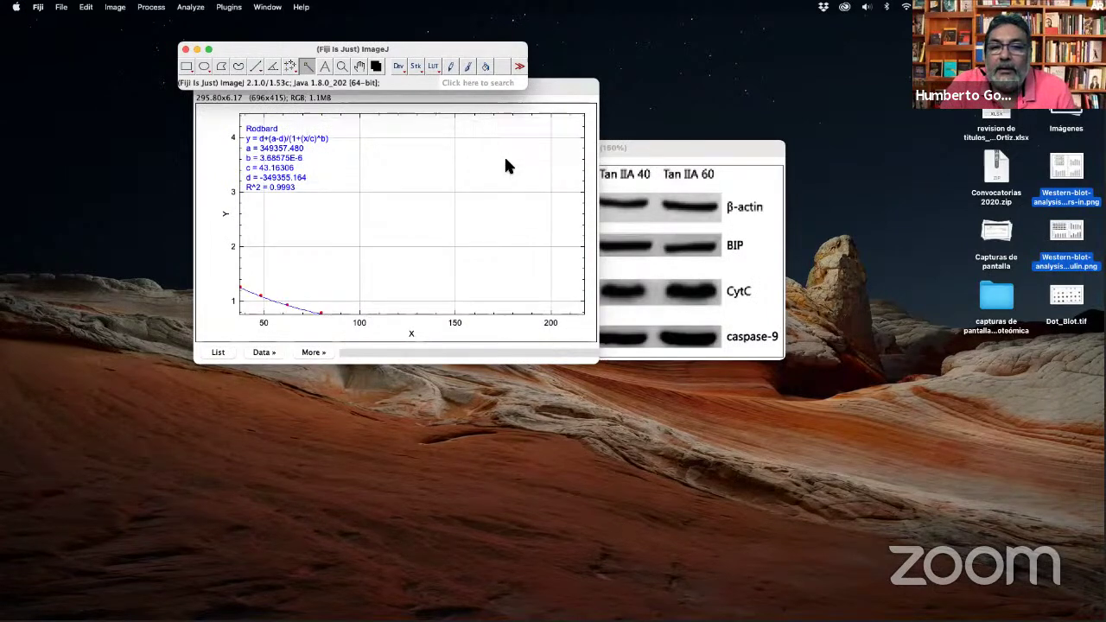
{"action": "left_click", "coordinate": [548, 89]}
{"action": "left_click_drag", "start_coordinate": [265, 87], "coordinate": [147, 155]}
{"action": "left_click", "coordinate": [93, 156]}
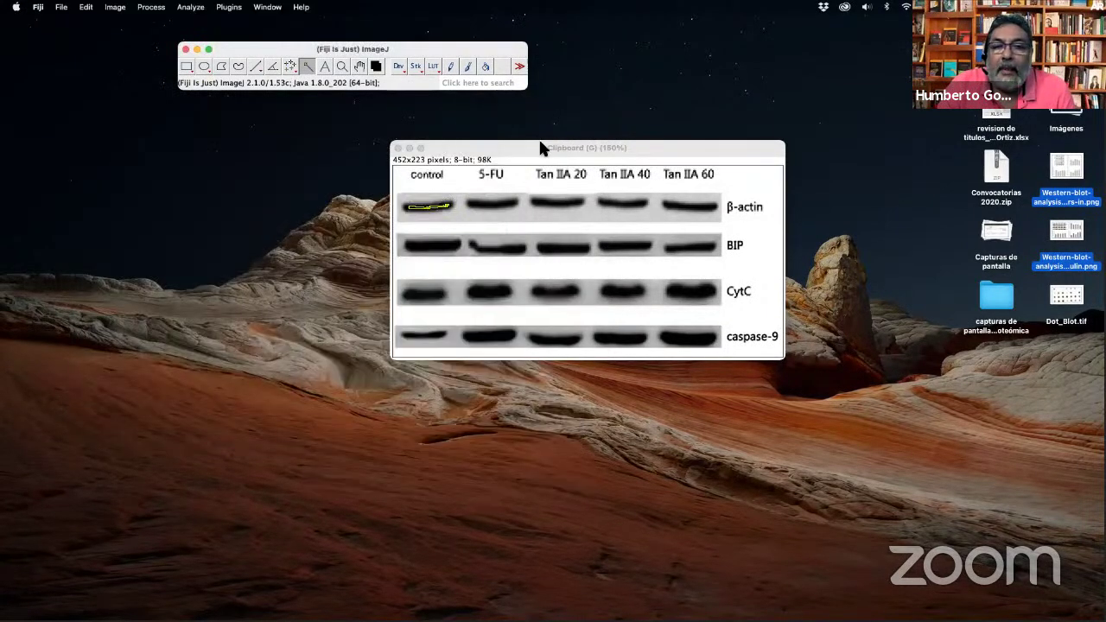
{"action": "left_click", "coordinate": [527, 149]}
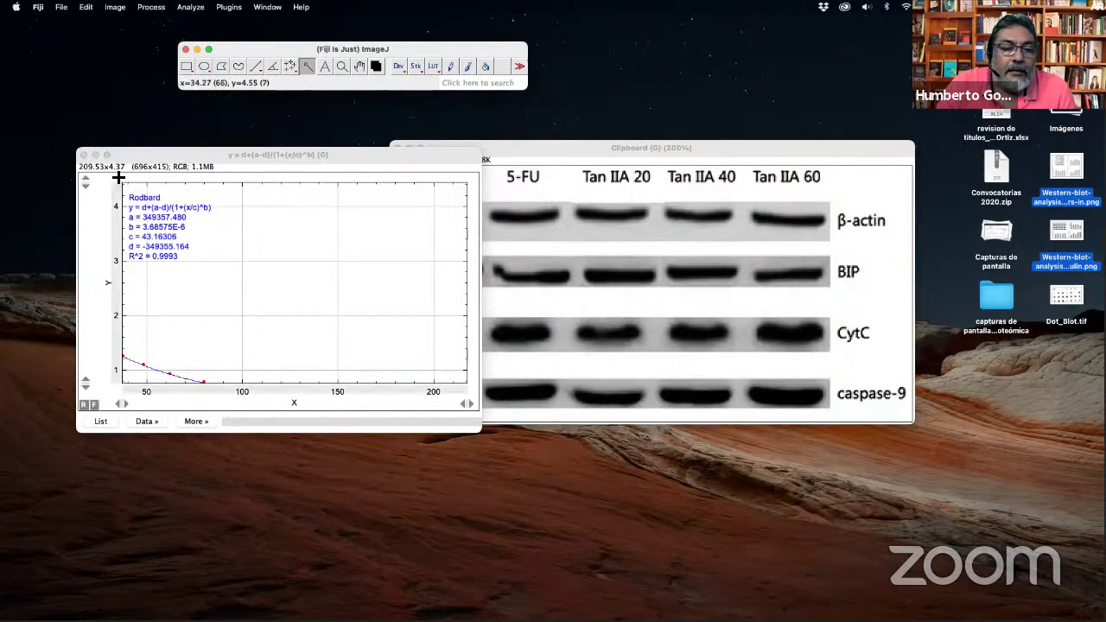
{"action": "left_click", "coordinate": [83, 154]}
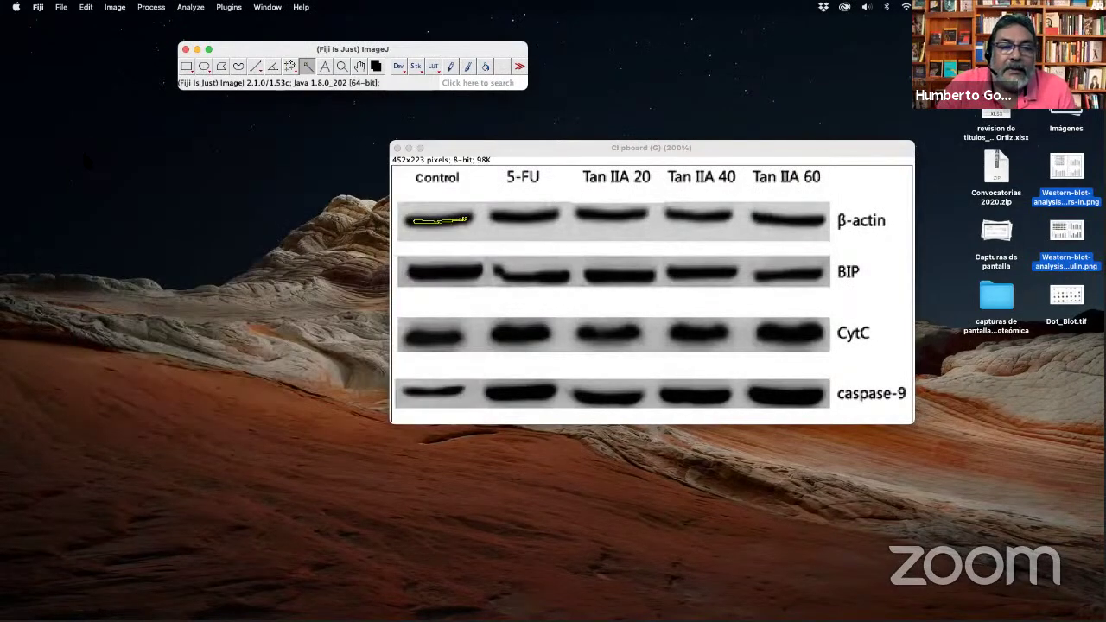
{"action": "left_click_drag", "start_coordinate": [566, 149], "coordinate": [424, 151]}
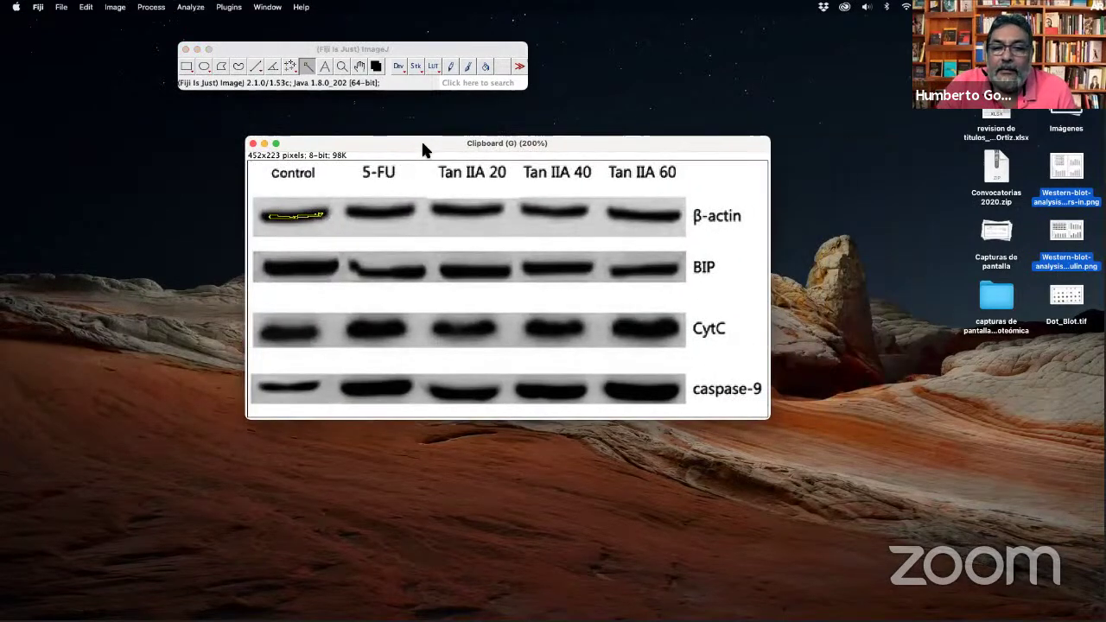
Set the Wand tool's tolerance to 34 for the selected Control band of the β-actin row.
{"action": "left_click", "coordinate": [306, 66]}
{"action": "double_click", "coordinate": [307, 66]}
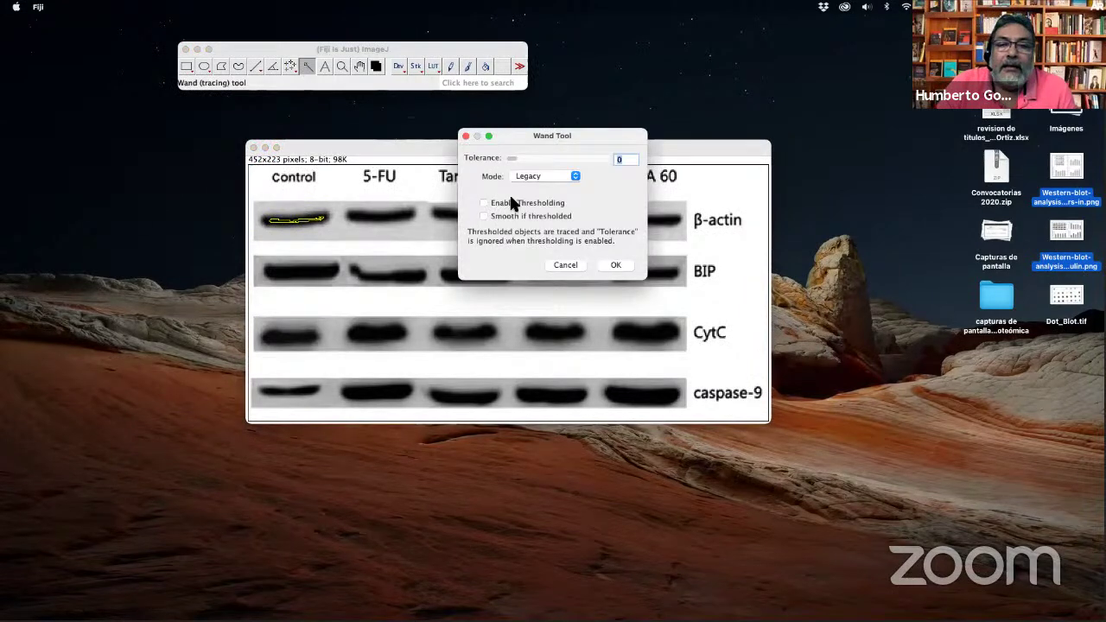
{"action": "left_click_drag", "start_coordinate": [512, 159], "coordinate": [526, 161]}
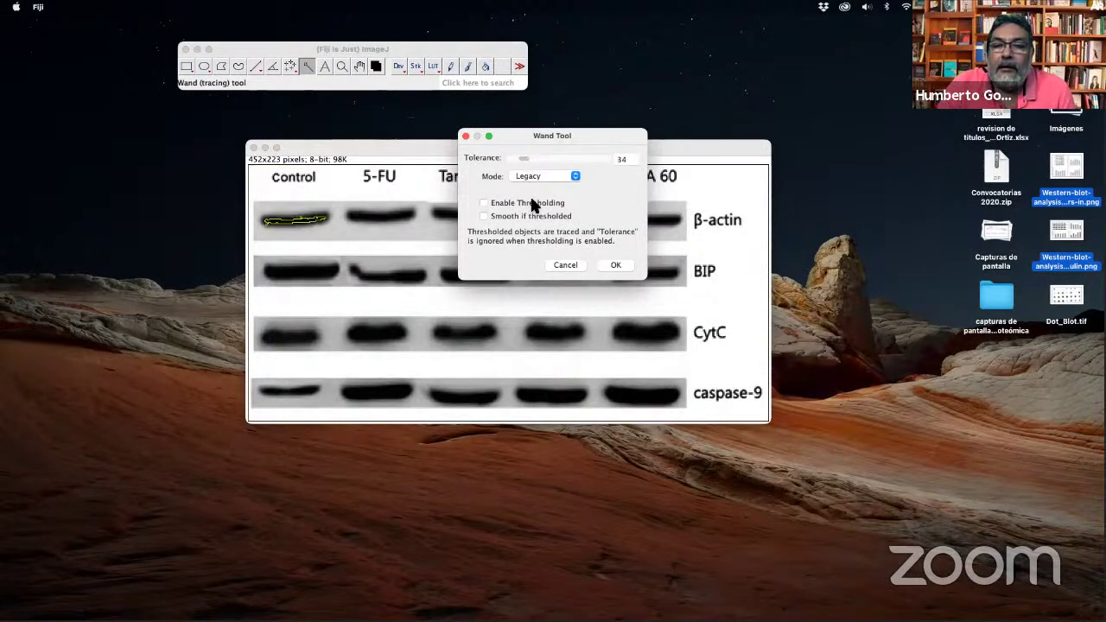
Try the Wand tool's thresholding and smoothing options on the blot, and reset the threshold.
{"action": "left_click", "coordinate": [484, 203]}
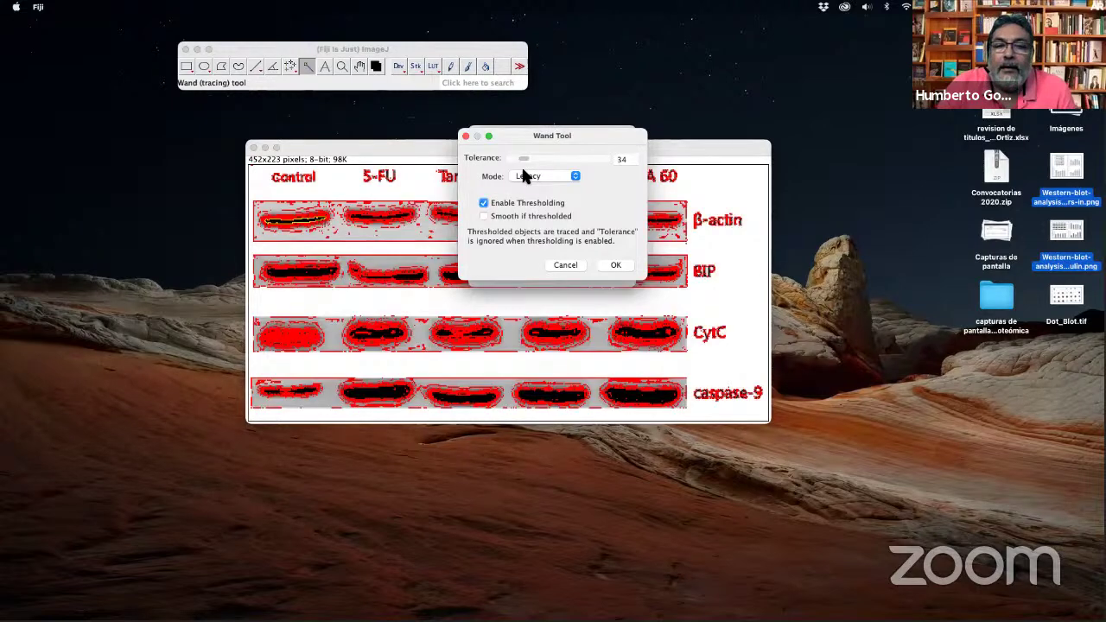
{"action": "left_click", "coordinate": [484, 204]}
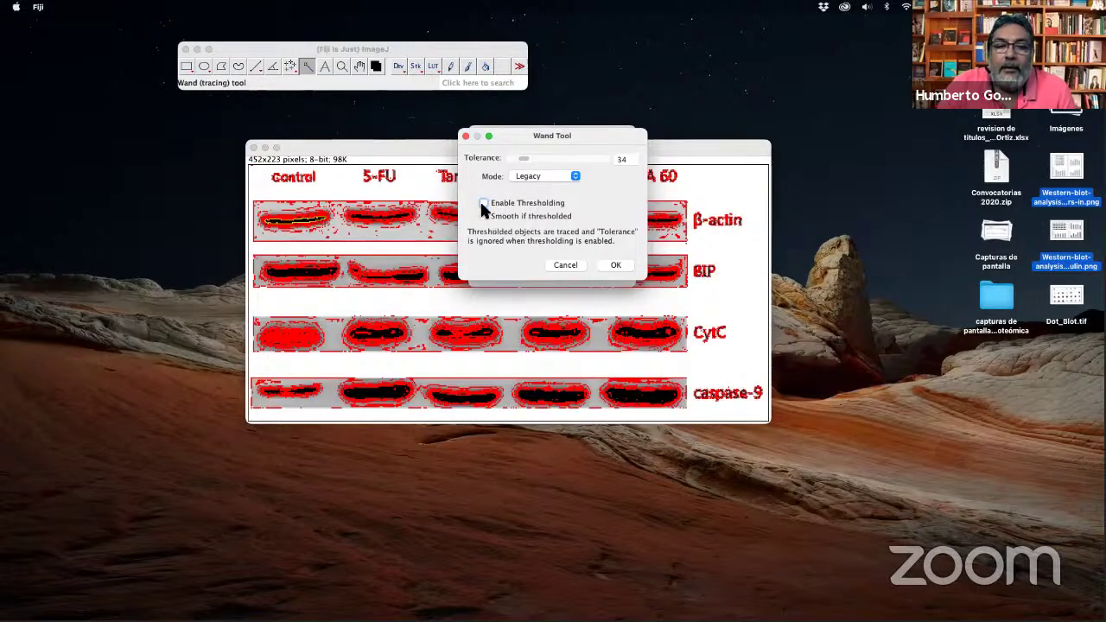
{"action": "left_click", "coordinate": [483, 216]}
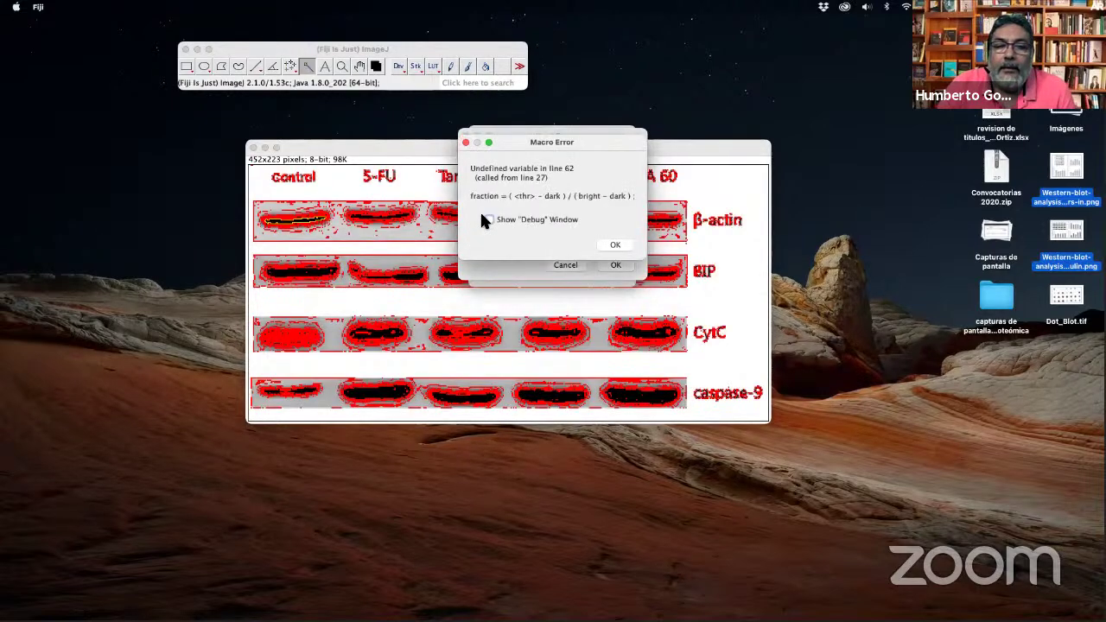
{"action": "left_click", "coordinate": [489, 219]}
{"action": "left_click", "coordinate": [615, 247]}
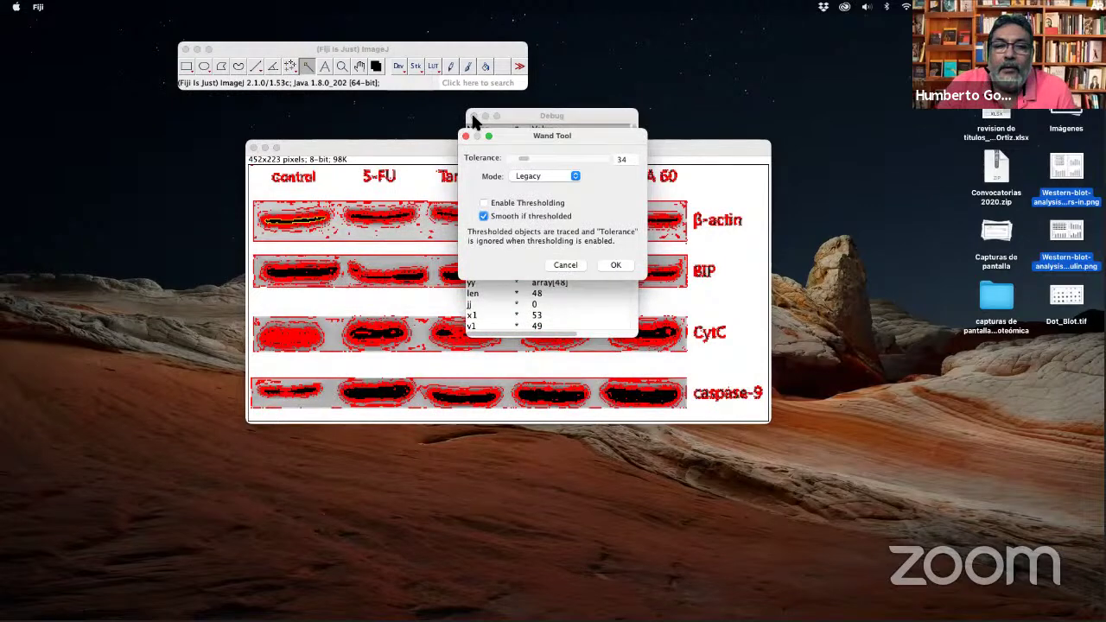
{"action": "left_click", "coordinate": [468, 138]}
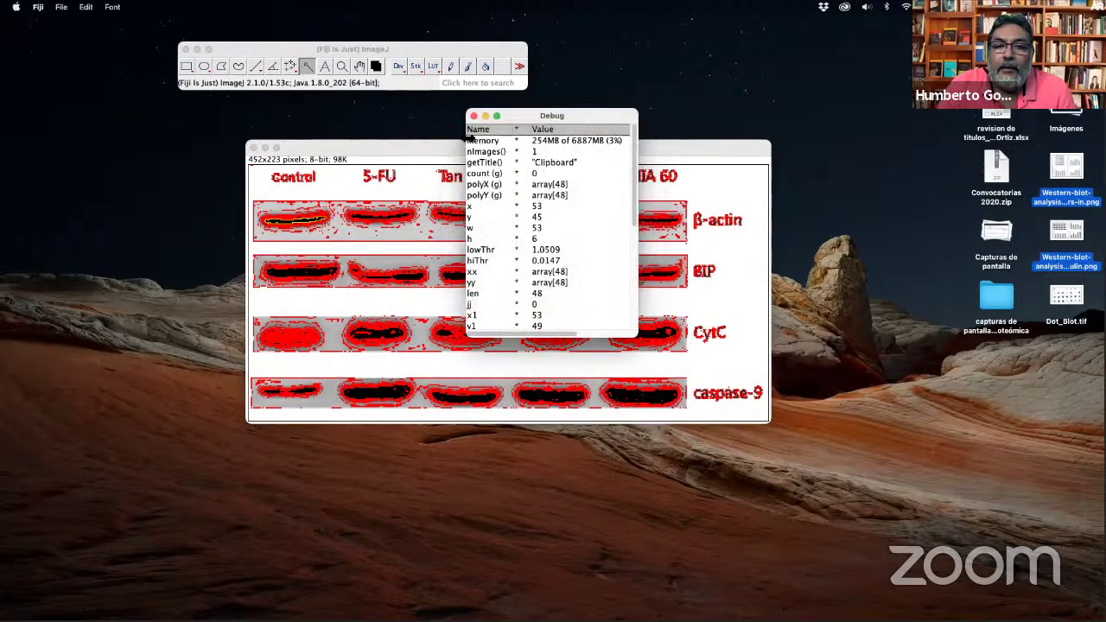
{"action": "left_click", "coordinate": [474, 116]}
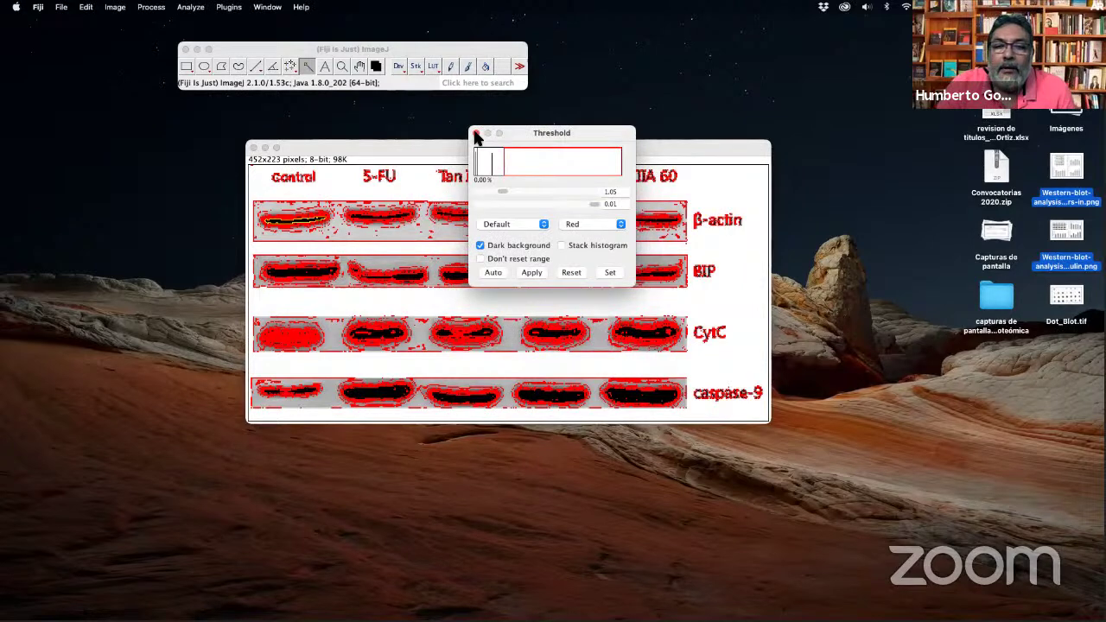
{"action": "left_click", "coordinate": [572, 275]}
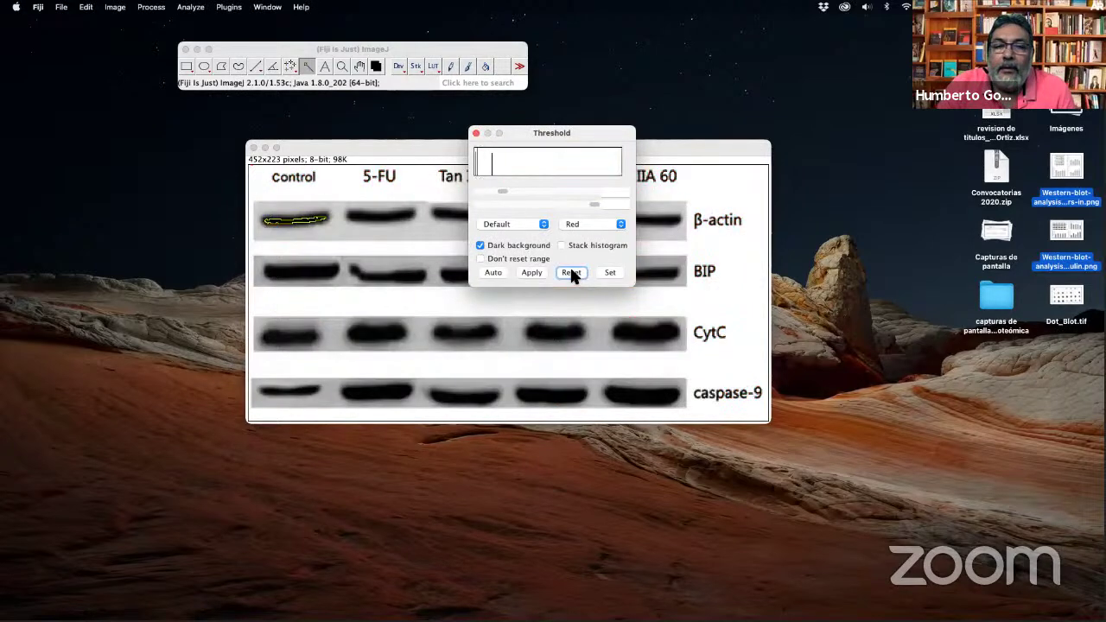
{"action": "left_click", "coordinate": [476, 134]}
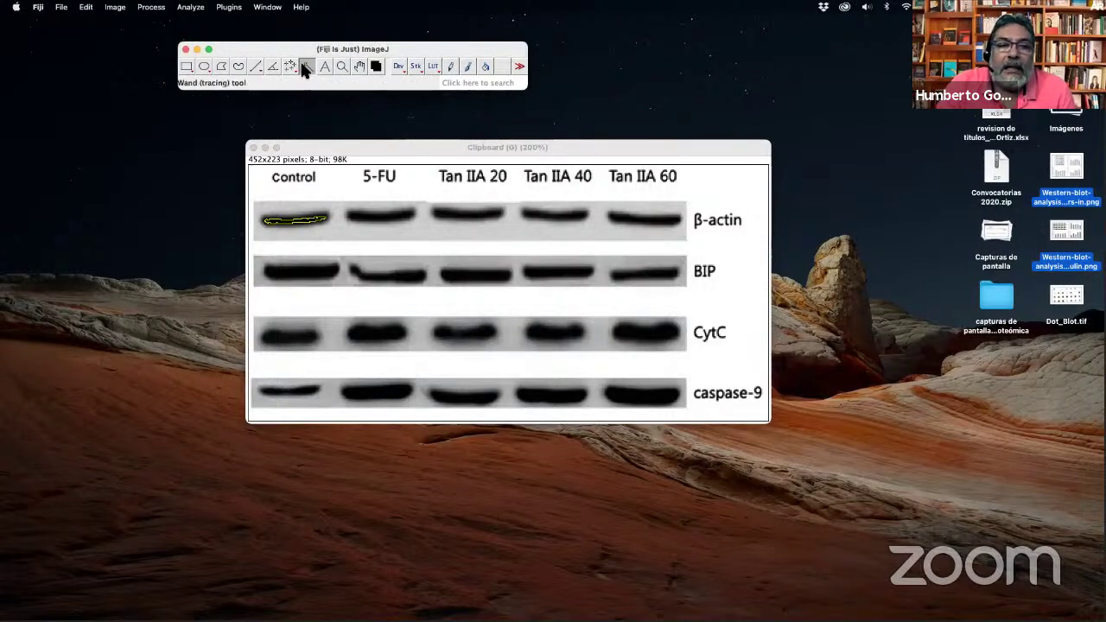
Trace the 5-FU band in the β-actin row with the Wand tool and try lowering the tolerance to 7 or less.
{"action": "left_click", "coordinate": [375, 222]}
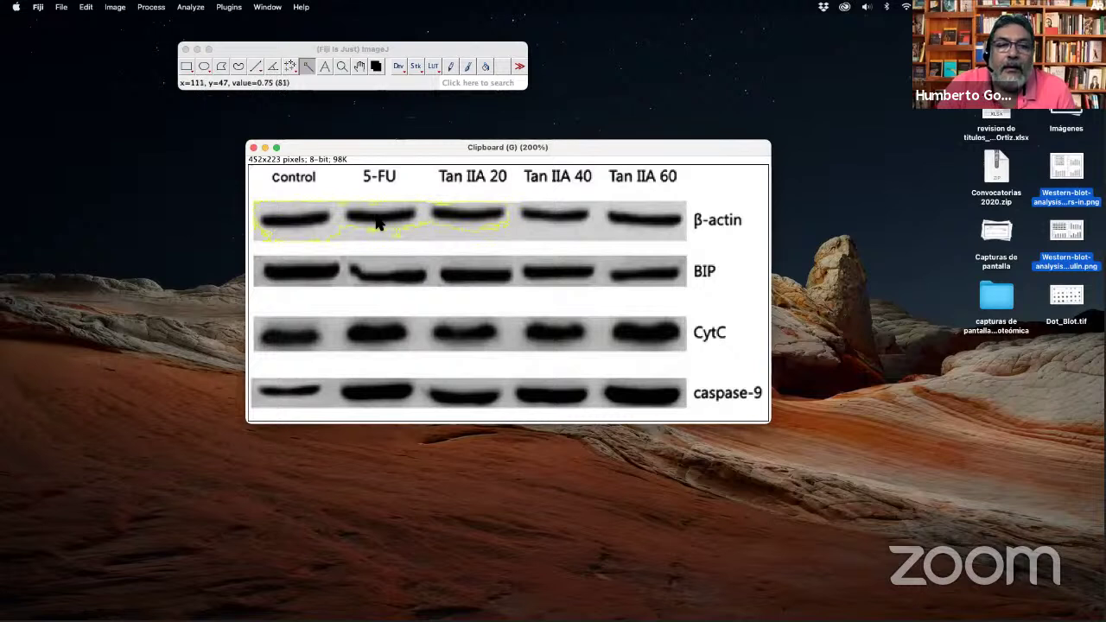
{"action": "double_click", "coordinate": [307, 66]}
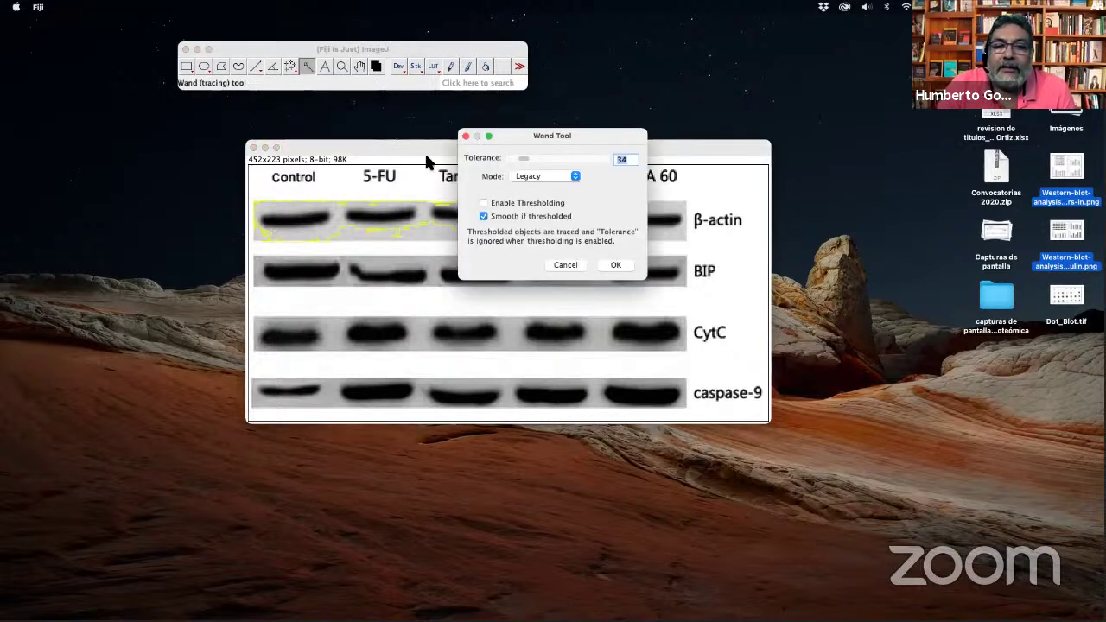
{"action": "left_click_drag", "start_coordinate": [518, 163], "coordinate": [510, 163]}
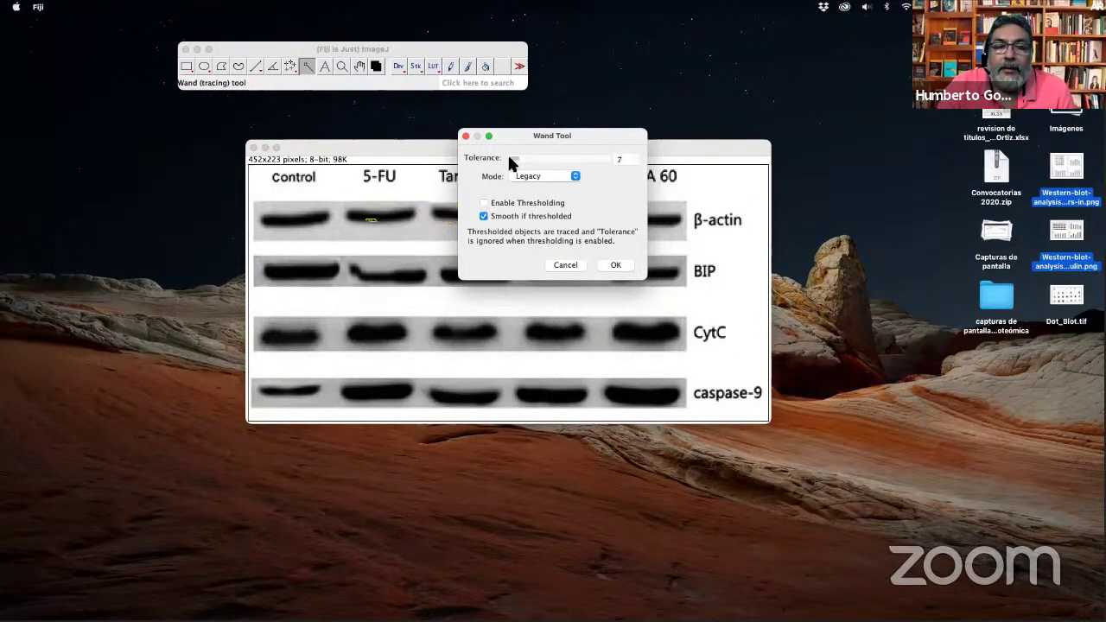
{"action": "left_click", "coordinate": [465, 136]}
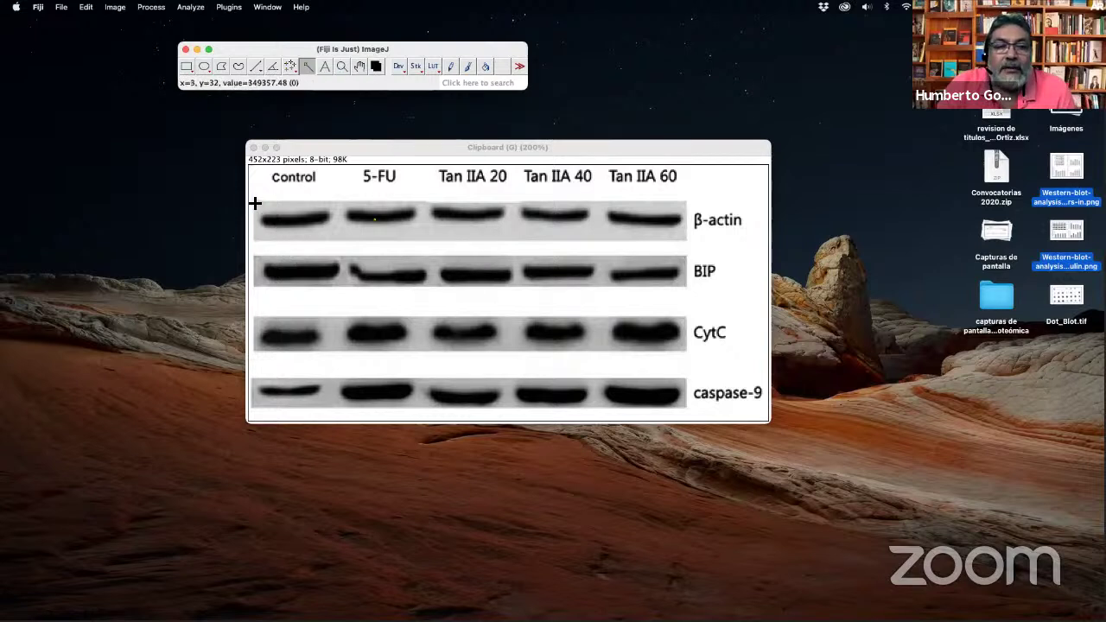
Outline the whole β-actin row, from the Control band to the Tan IIA 60 band, with a rectangular selection.
{"action": "left_click", "coordinate": [269, 249]}
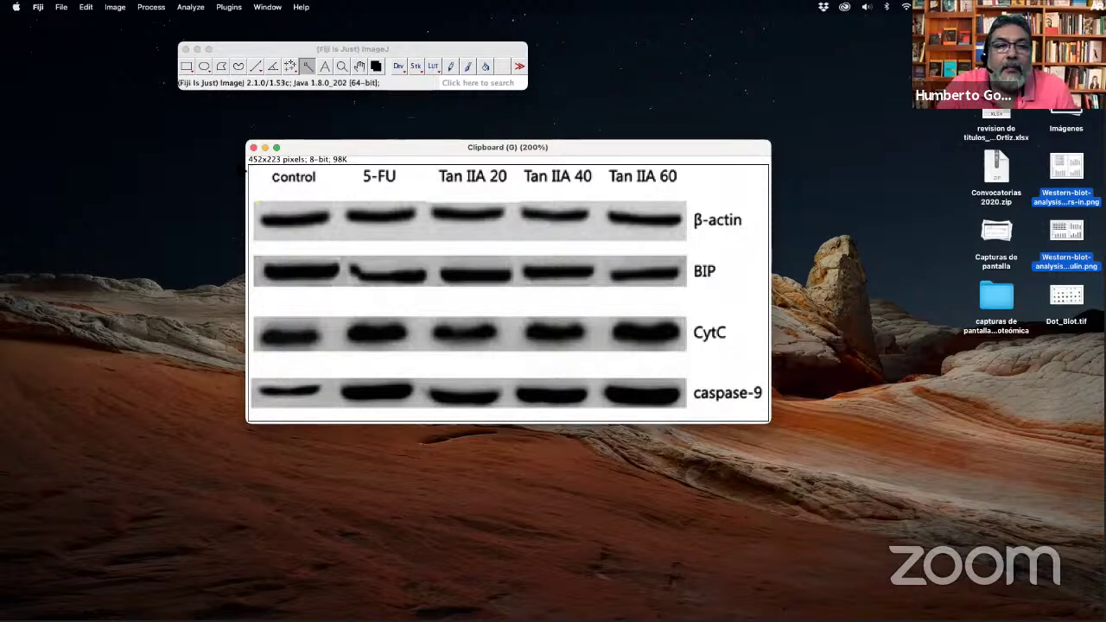
{"action": "left_click", "coordinate": [184, 59]}
{"action": "left_click", "coordinate": [187, 66]}
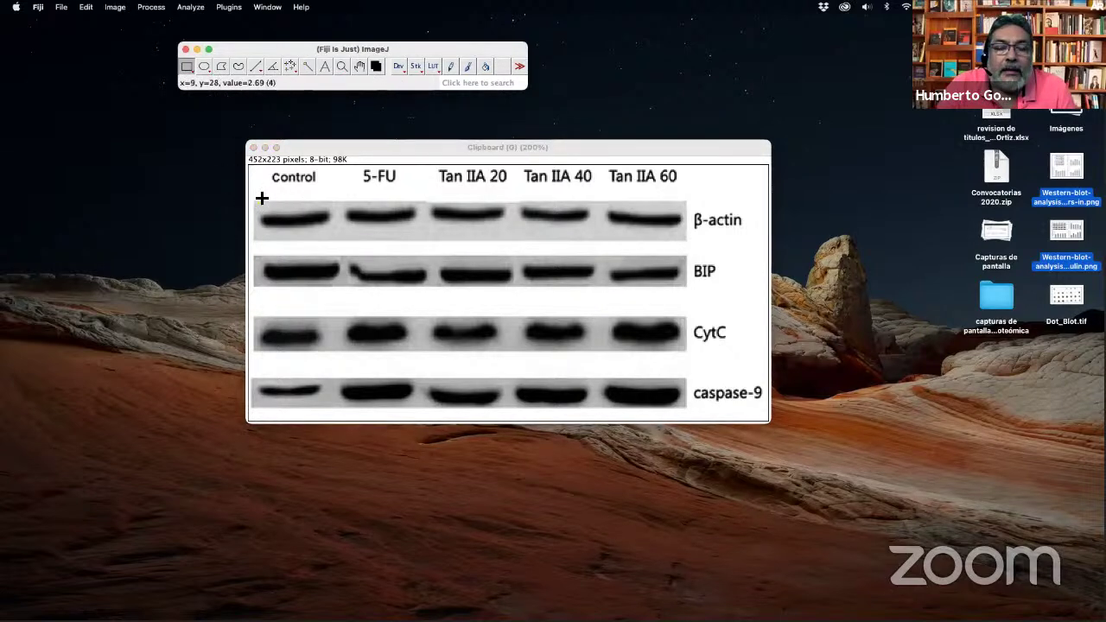
{"action": "left_click", "coordinate": [255, 205]}
{"action": "left_click_drag", "start_coordinate": [255, 202], "coordinate": [684, 239]}
{"action": "left_click_drag", "start_coordinate": [474, 208], "coordinate": [472, 205]}
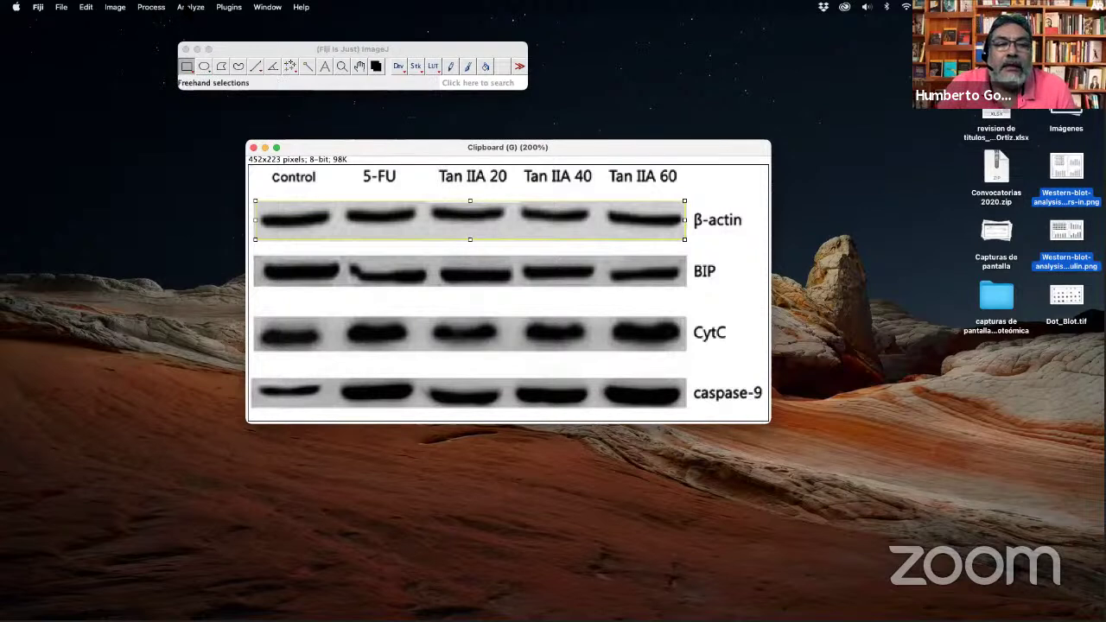
Adjust the blot image's brightness and contrast automatically, with the β-actin row selected.
{"action": "left_click", "coordinate": [118, 8]}
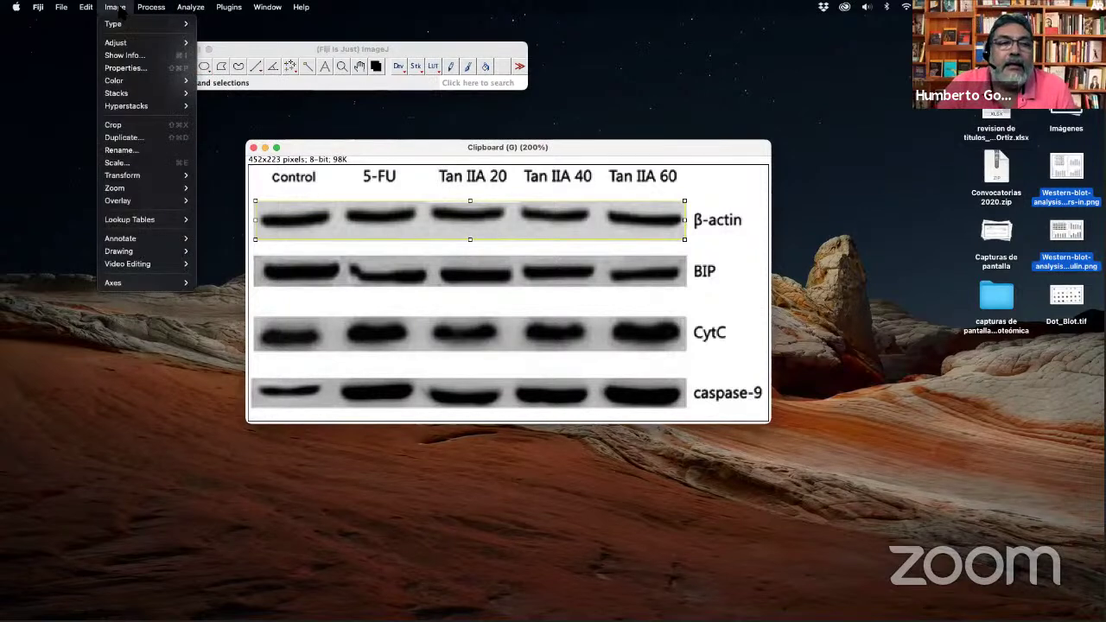
{"action": "mouse_move", "coordinate": [129, 43]}
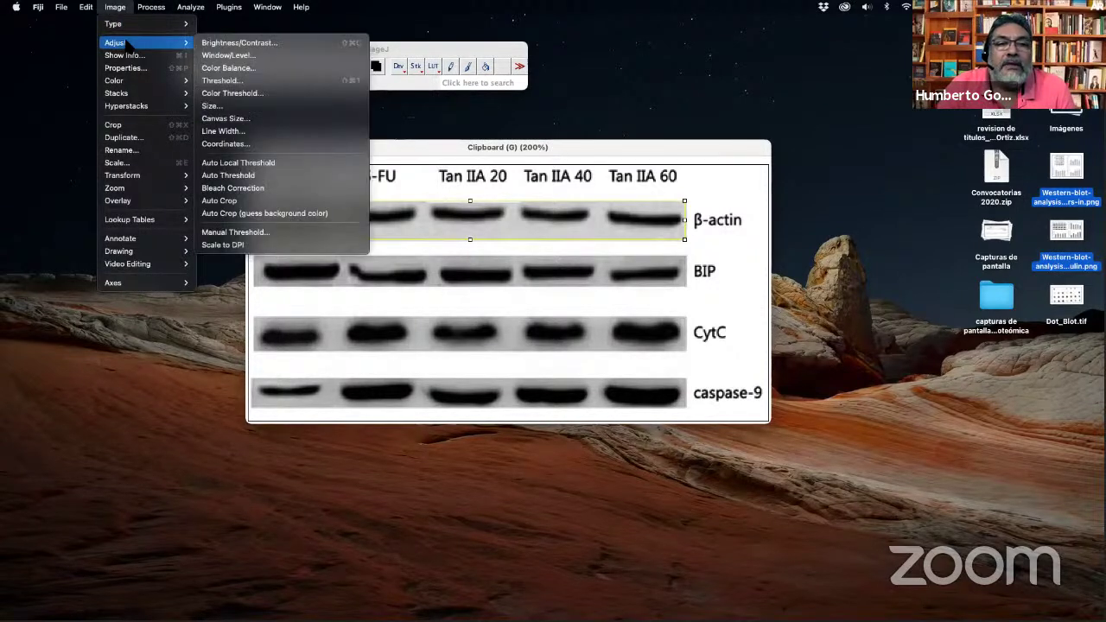
{"action": "left_click", "coordinate": [240, 43]}
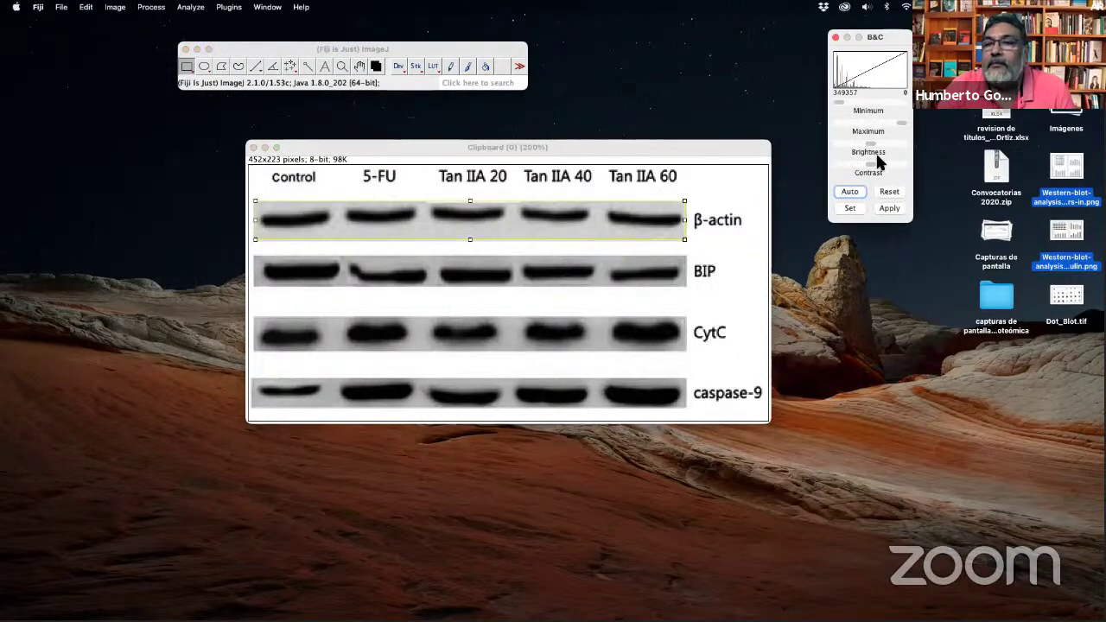
{"action": "left_click", "coordinate": [849, 192]}
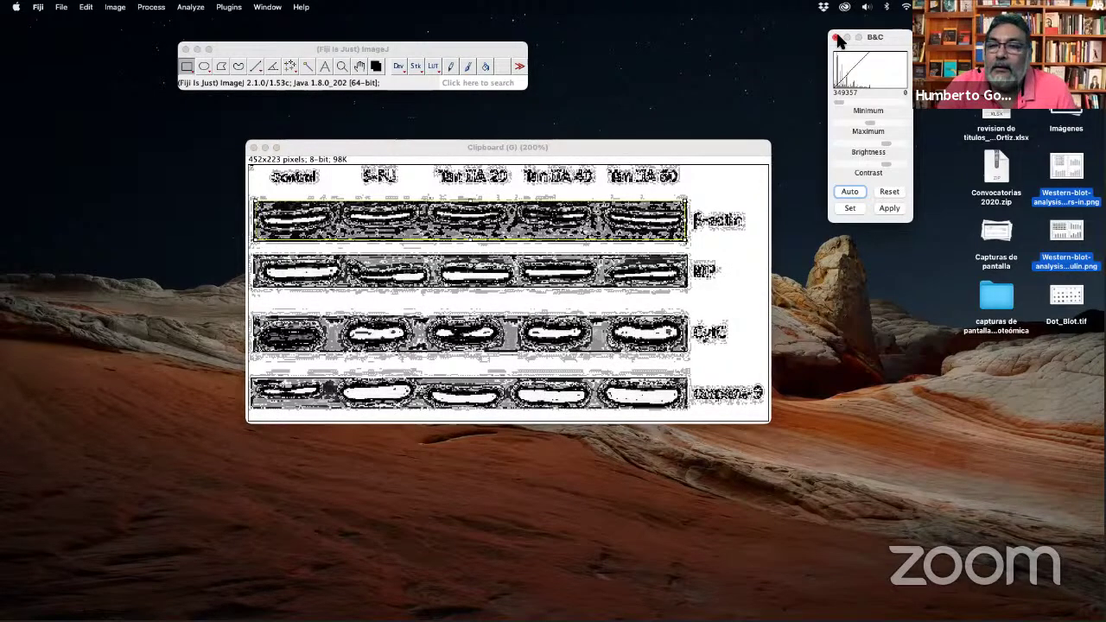
Reset the blot image's brightness and contrast and clear the rectangular selection around the β-actin row.
{"action": "left_click", "coordinate": [890, 193]}
{"action": "left_click", "coordinate": [891, 193]}
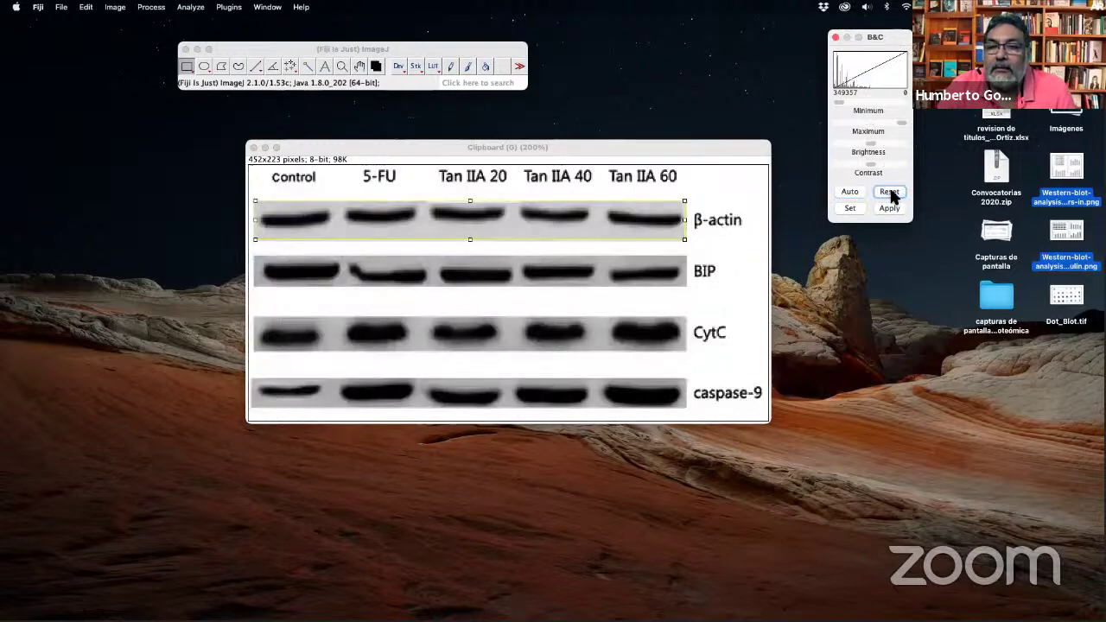
{"action": "left_click", "coordinate": [836, 38]}
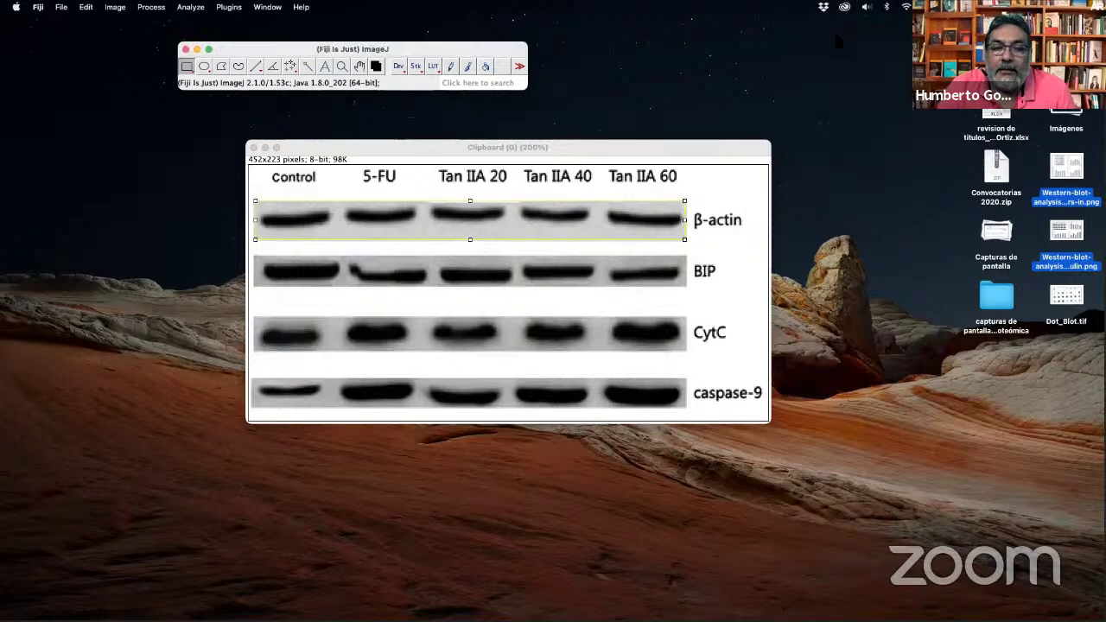
{"action": "left_click", "coordinate": [713, 277]}
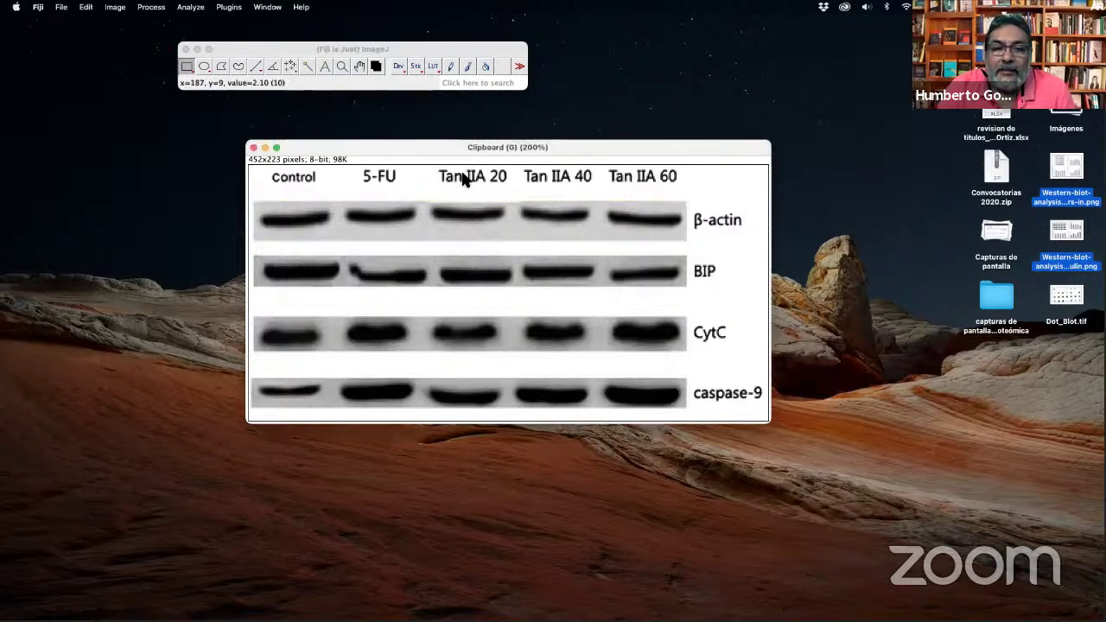
Try adjusting the brightness and contrast of the whole blot image automatically, with no selection active.
{"action": "left_click", "coordinate": [110, 7]}
{"action": "mouse_move", "coordinate": [113, 43]}
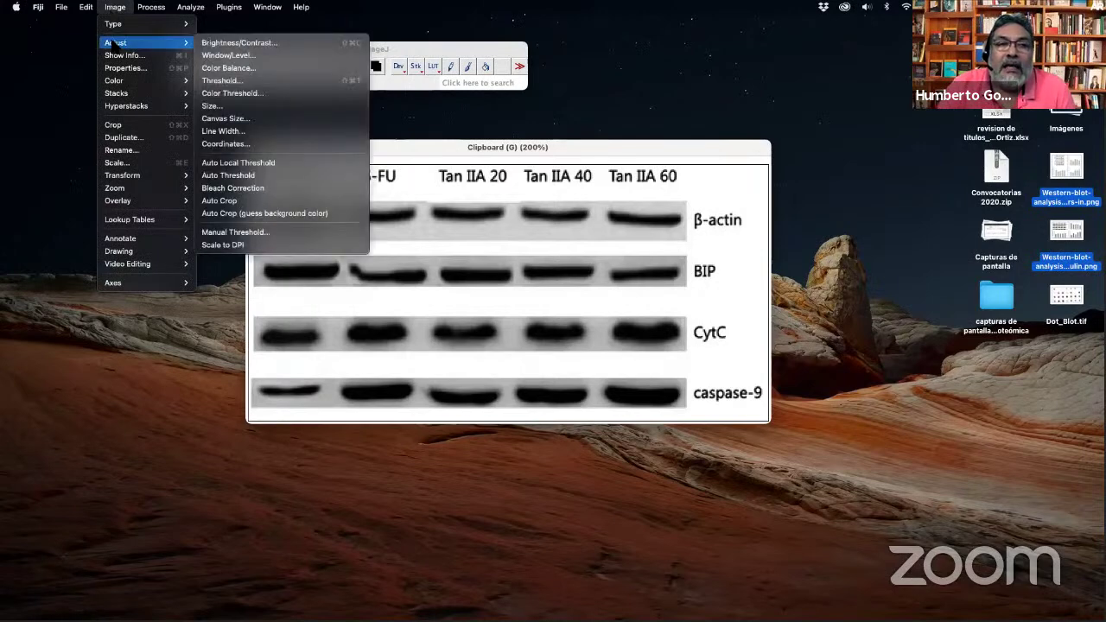
{"action": "left_click", "coordinate": [235, 45]}
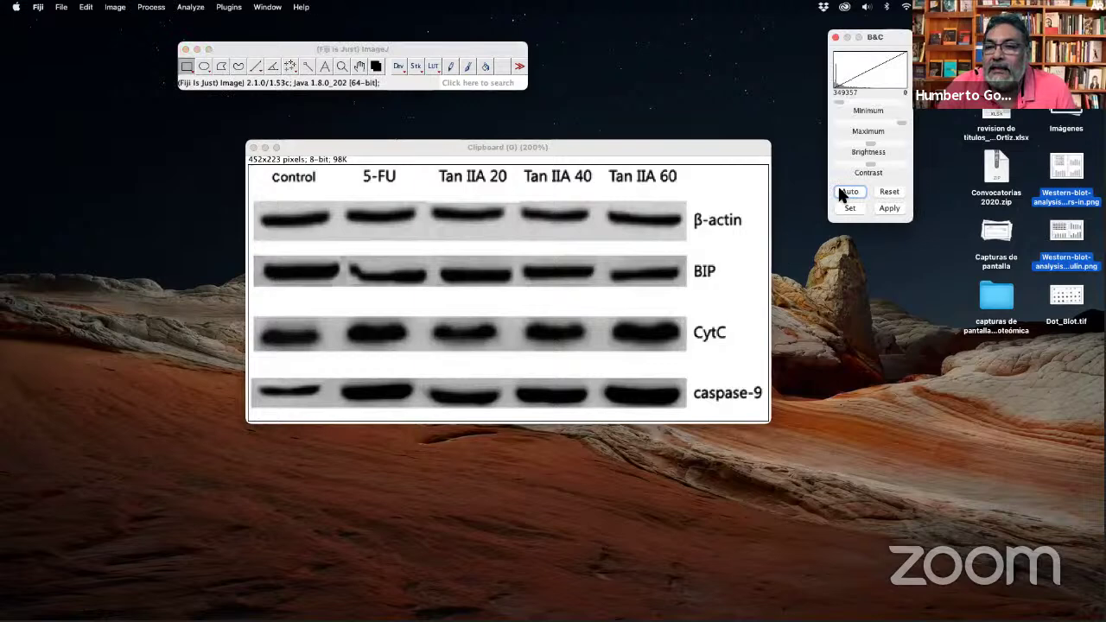
{"action": "left_click", "coordinate": [848, 194]}
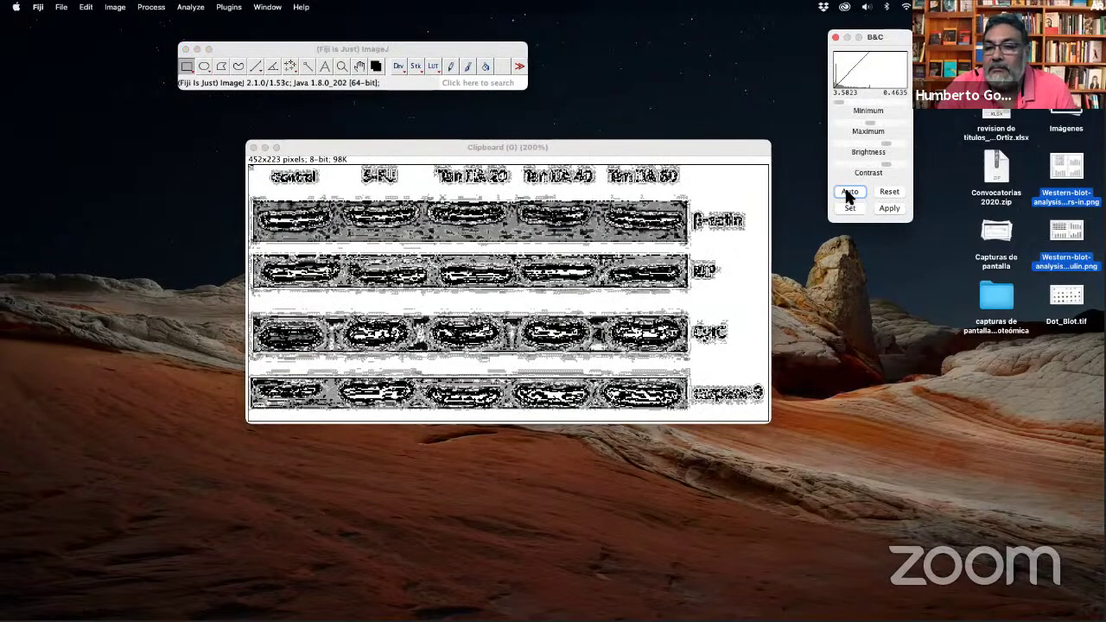
{"action": "left_click", "coordinate": [837, 42]}
{"action": "left_click", "coordinate": [838, 42]}
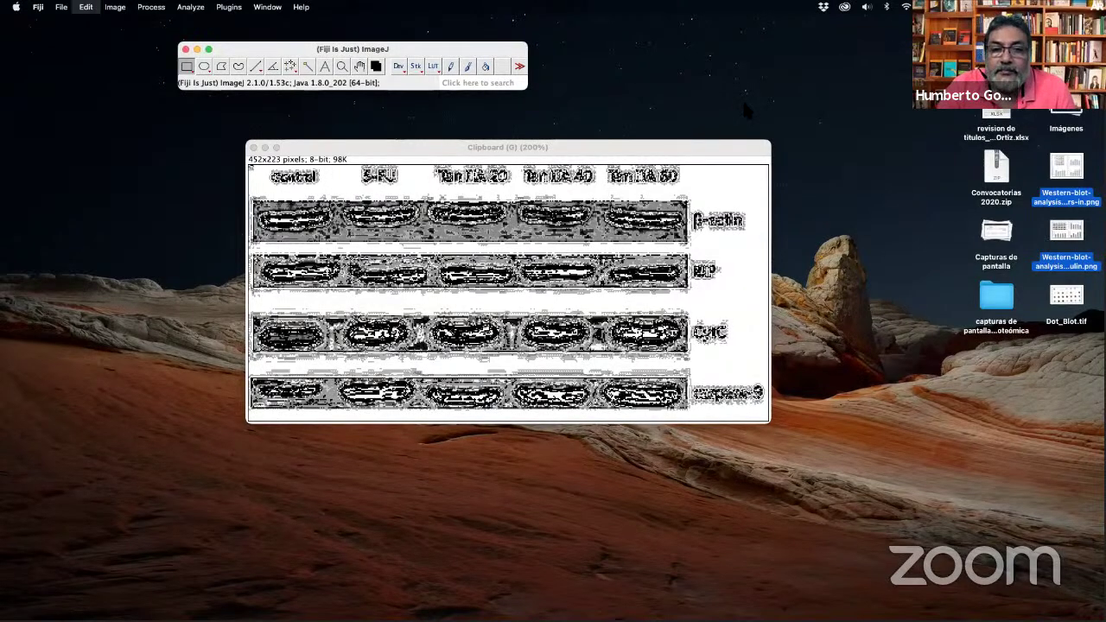
{"action": "left_click", "coordinate": [683, 147]}
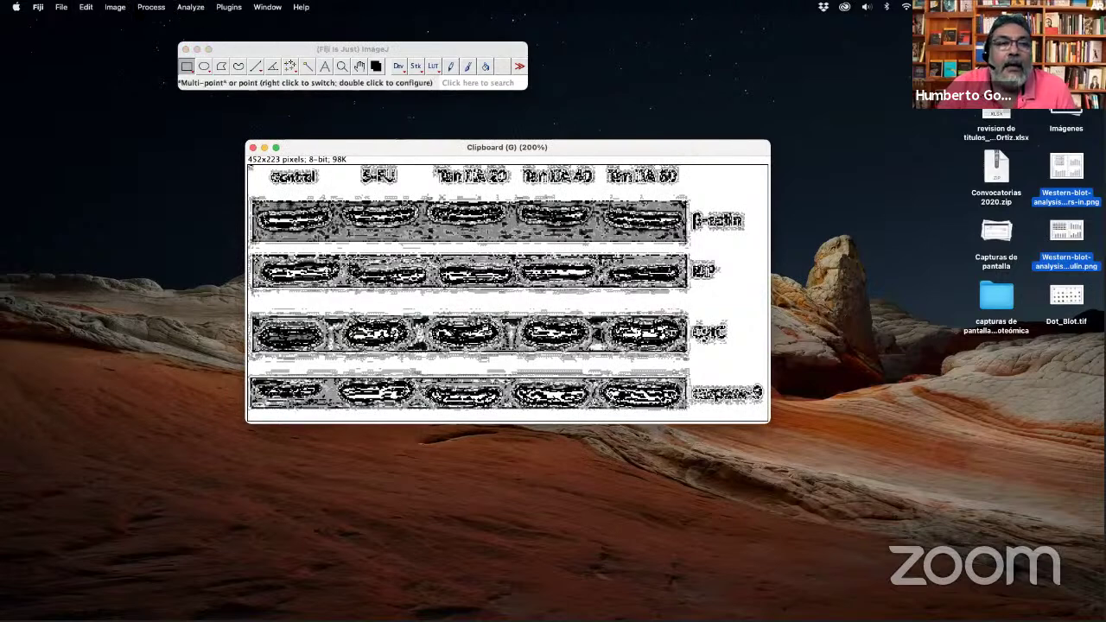
Undo the automatic contrast adjustment by resetting the image's brightness and contrast range.
{"action": "left_click", "coordinate": [87, 6]}
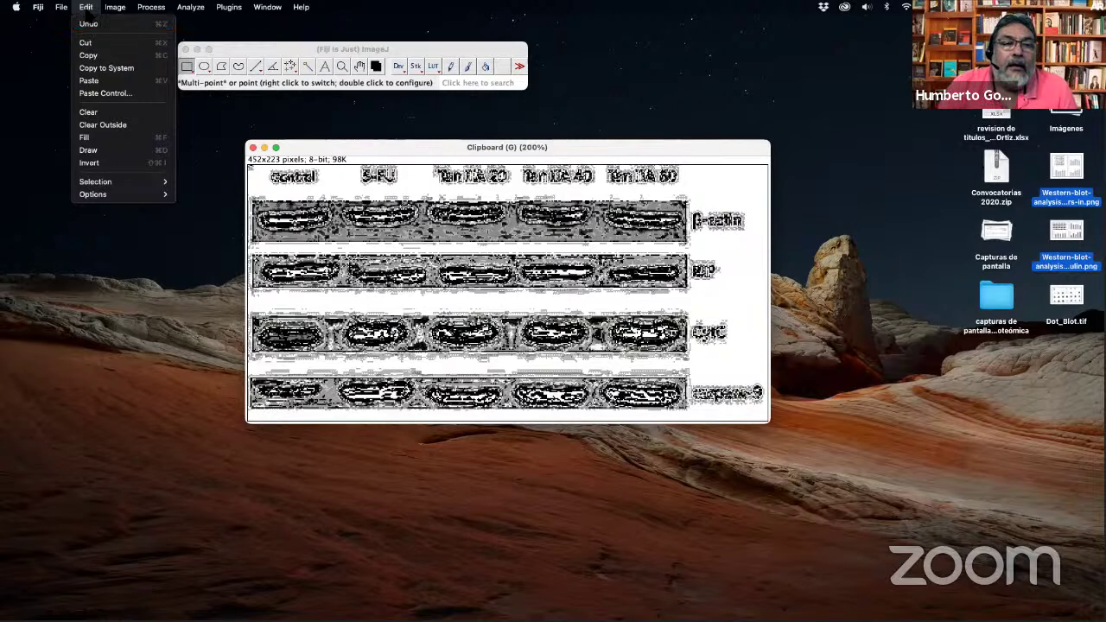
{"action": "left_click", "coordinate": [86, 7]}
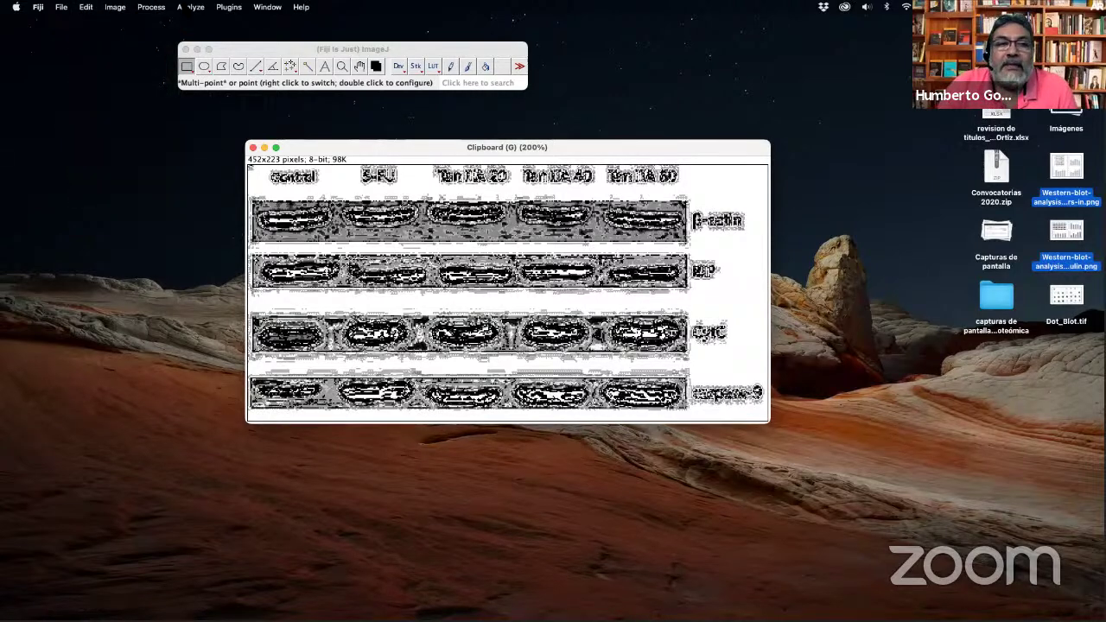
{"action": "left_click", "coordinate": [115, 8]}
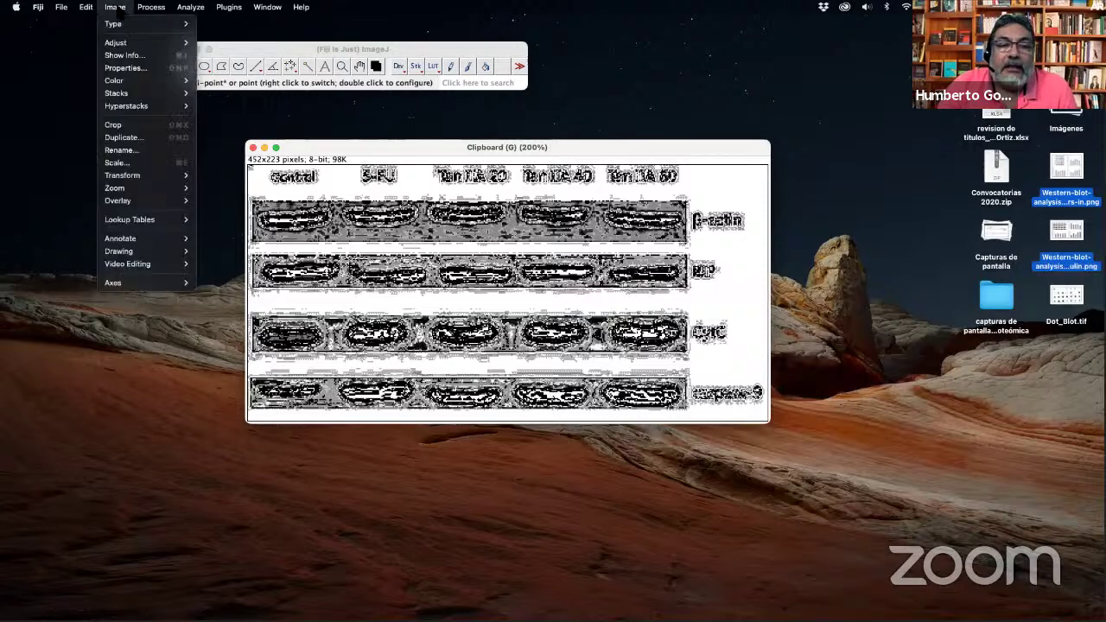
{"action": "mouse_move", "coordinate": [121, 43]}
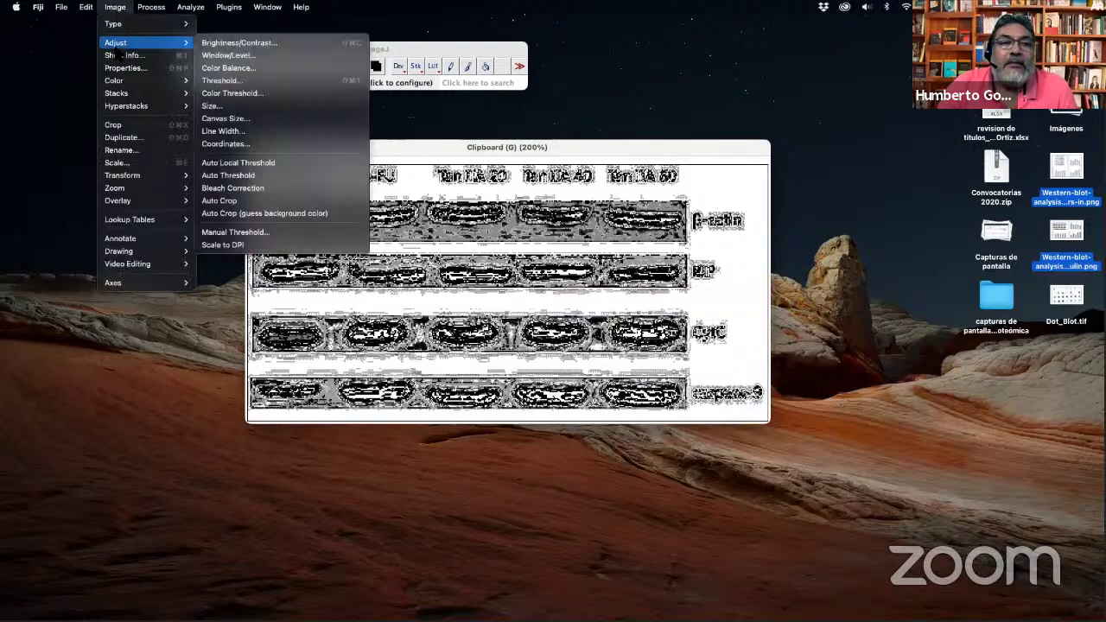
{"action": "left_click", "coordinate": [236, 41]}
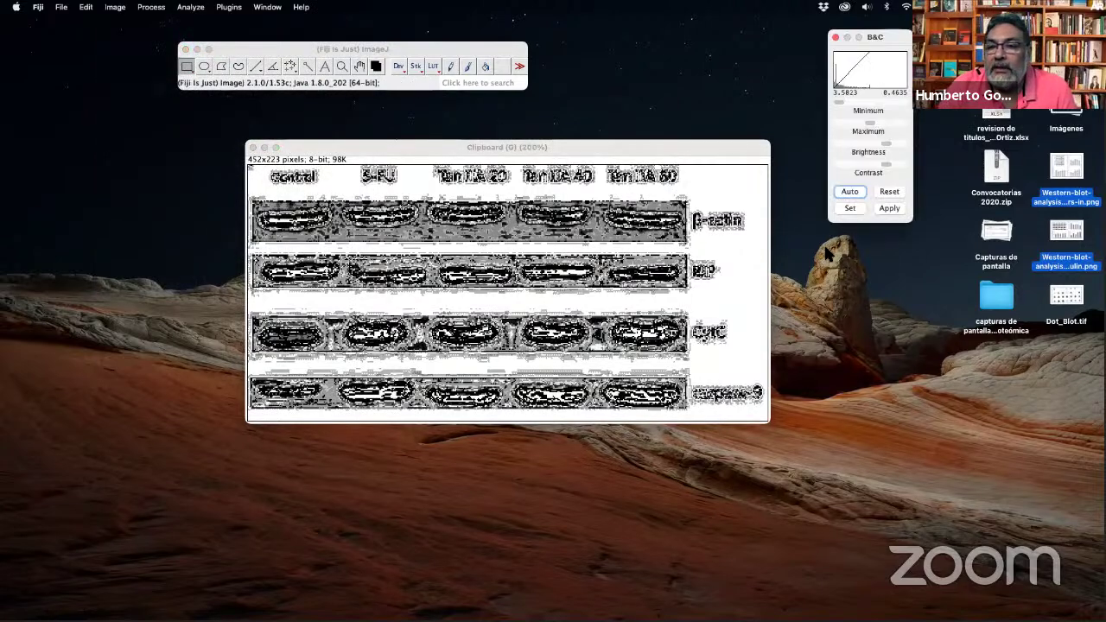
{"action": "left_click", "coordinate": [891, 192]}
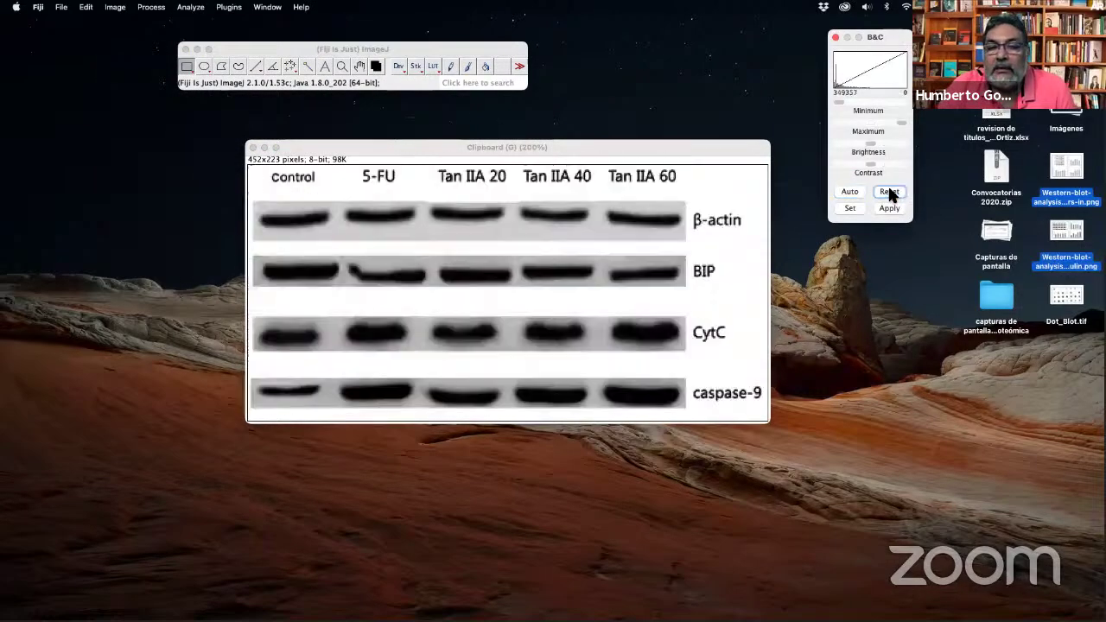
{"action": "left_click", "coordinate": [835, 38]}
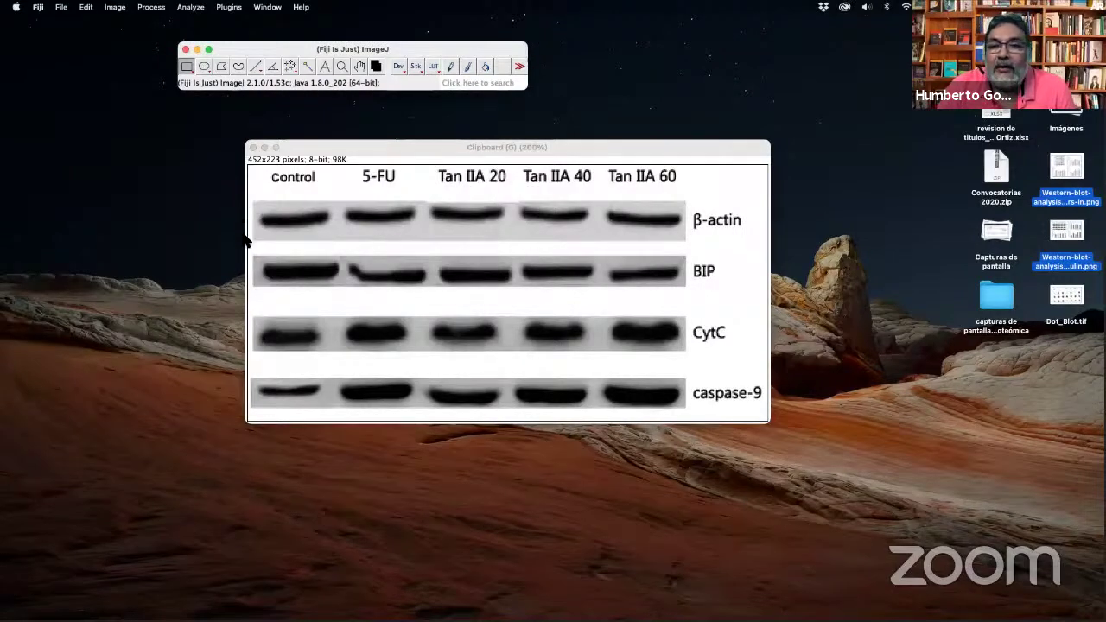
Try tracing the Control band in the β-actin row with the Wand tool.
{"action": "left_click", "coordinate": [251, 169]}
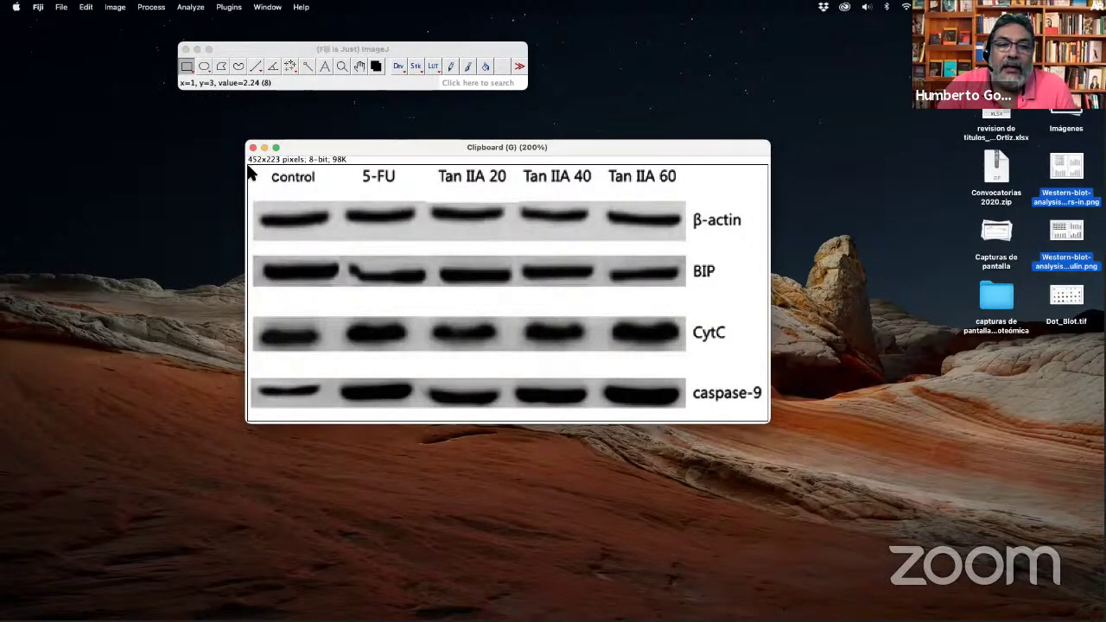
{"action": "mouse_move", "coordinate": [248, 168]}
{"action": "left_mouse_down"}
{"action": "mouse_move", "coordinate": [380, 204]}
{"action": "mouse_move", "coordinate": [714, 190]}
{"action": "mouse_move", "coordinate": [764, 199]}
{"action": "mouse_move", "coordinate": [254, 174]}
{"action": "left_mouse_up"}
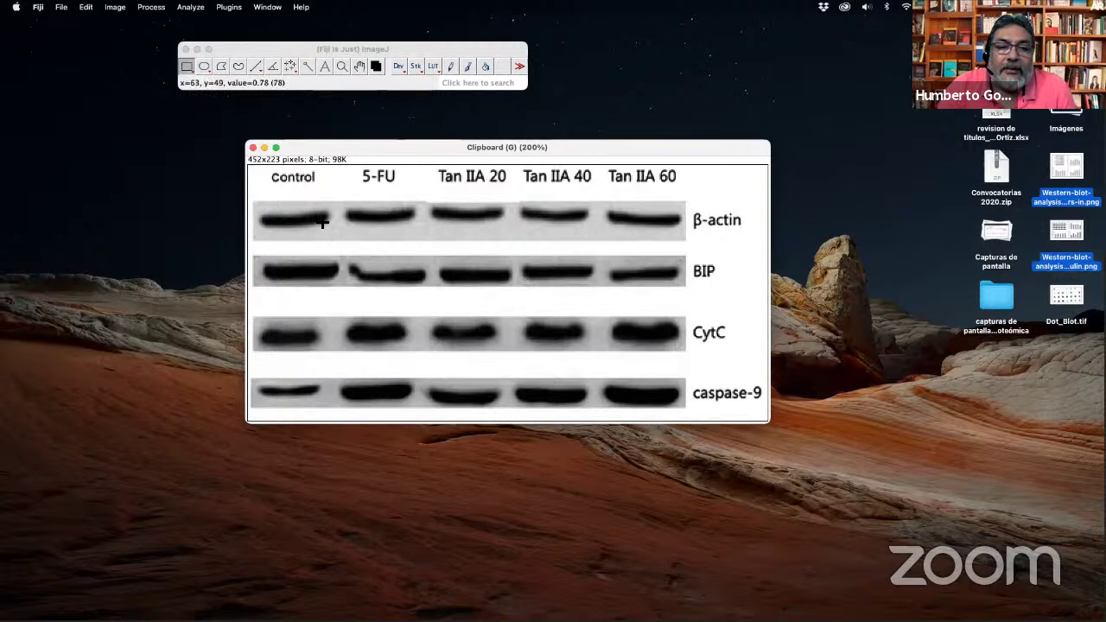
{"action": "left_click", "coordinate": [307, 66]}
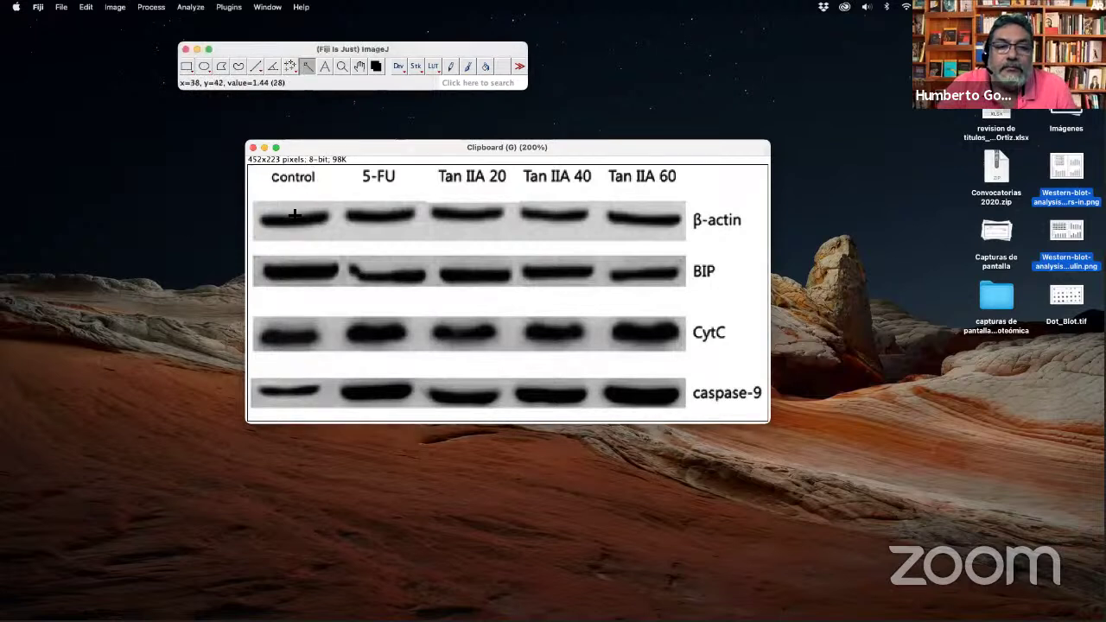
{"action": "left_click", "coordinate": [288, 221]}
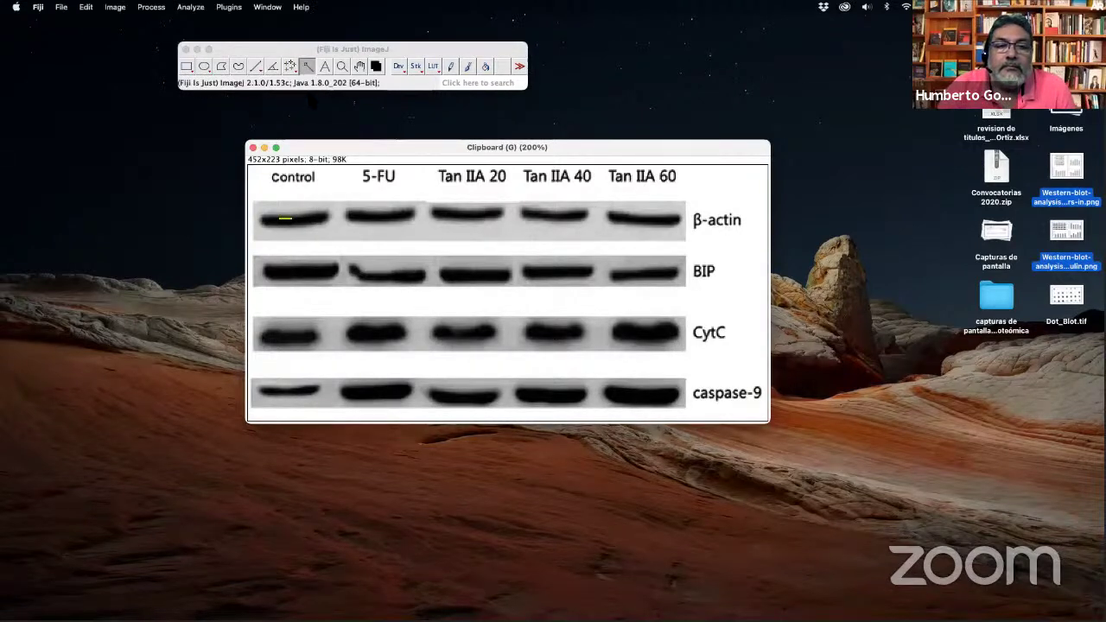
Try a Wand tolerance of 16 with thresholding enabled on the Control band, cancel the options, and reset the threshold.
{"action": "double_click", "coordinate": [306, 67]}
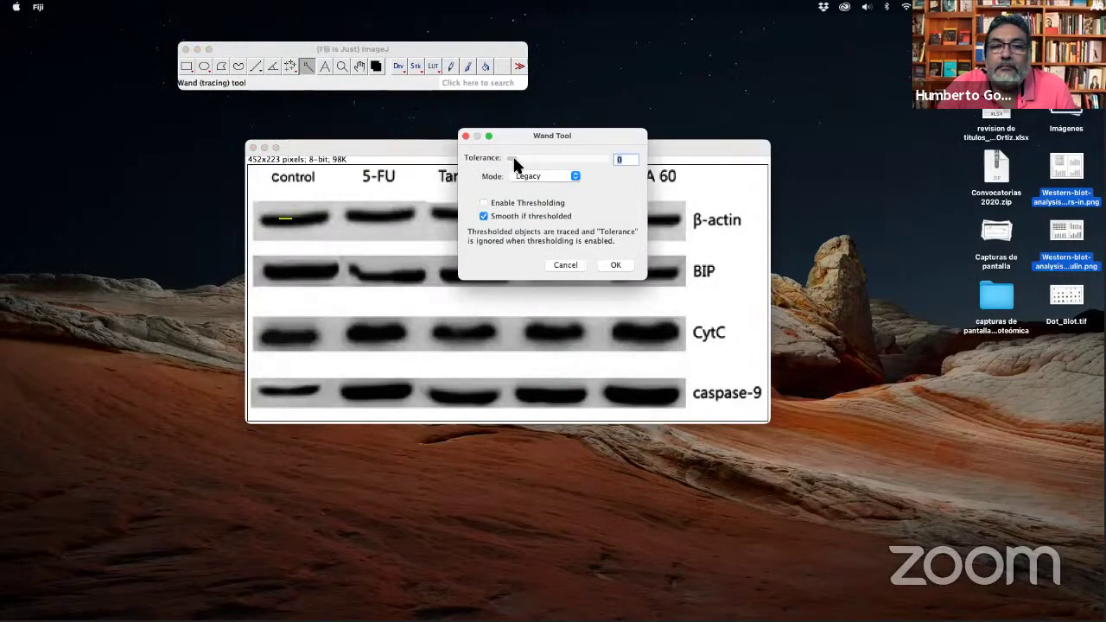
{"action": "left_click_drag", "start_coordinate": [512, 158], "coordinate": [518, 159]}
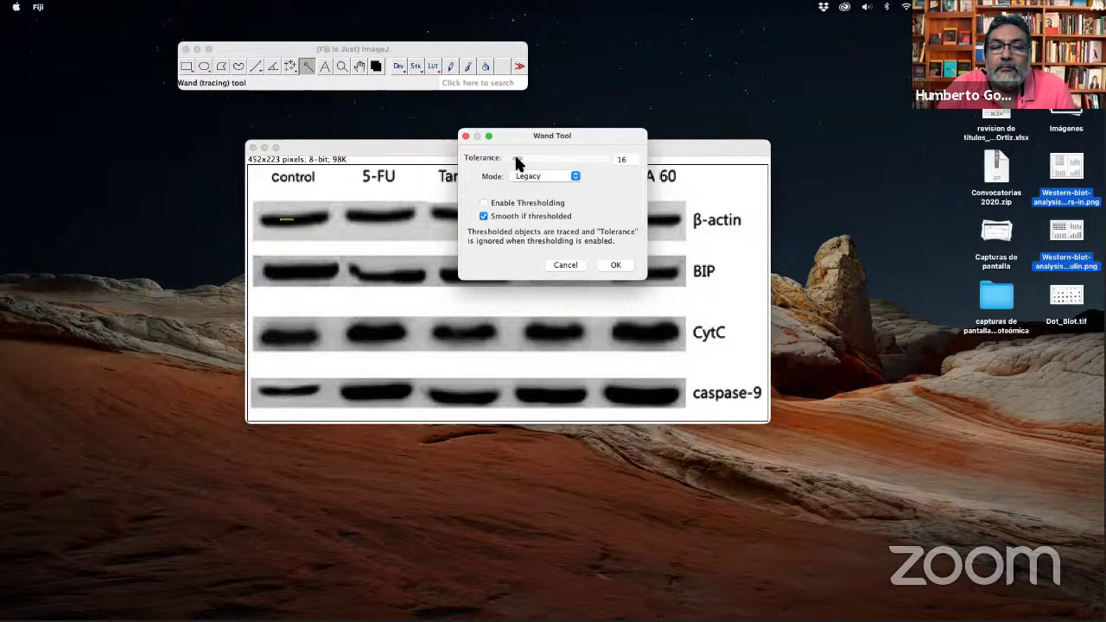
{"action": "left_click", "coordinate": [484, 203]}
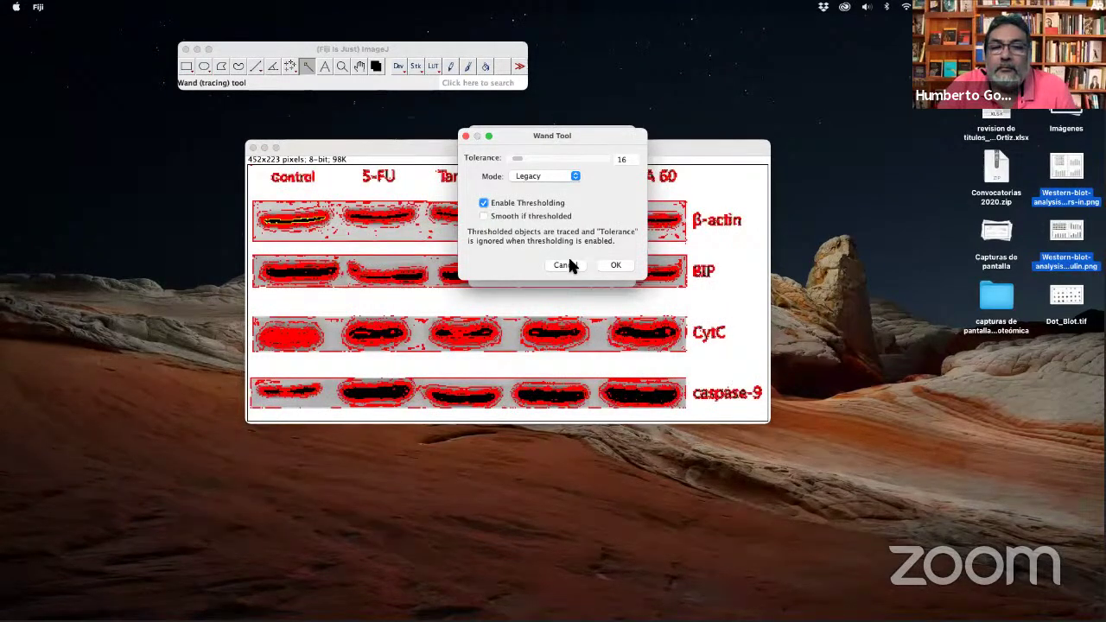
{"action": "left_click", "coordinate": [574, 177]}
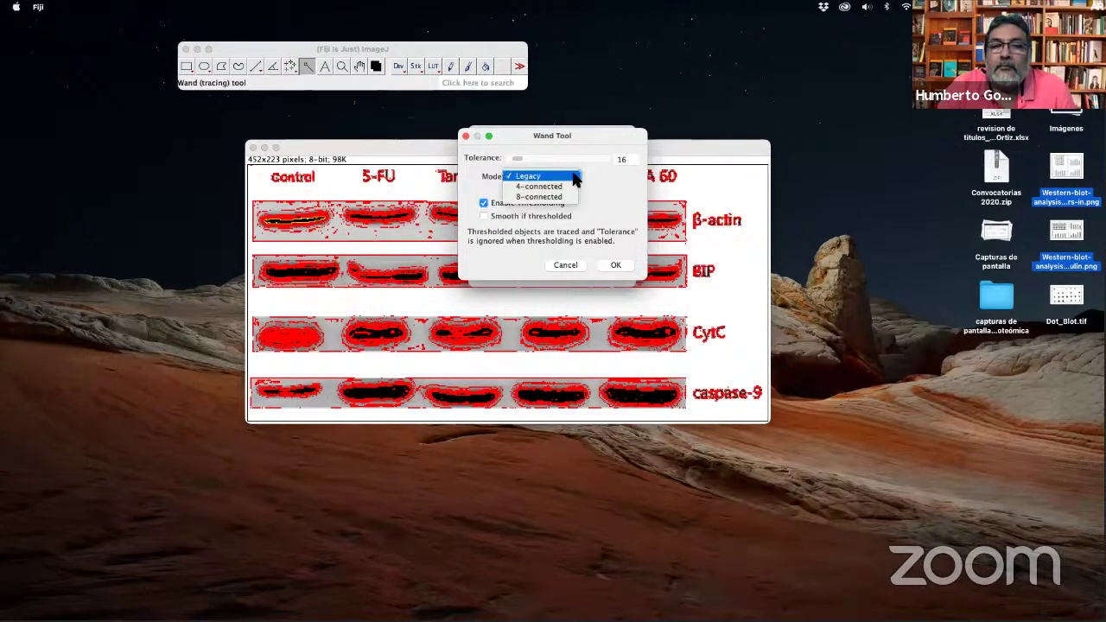
{"action": "left_click", "coordinate": [568, 267]}
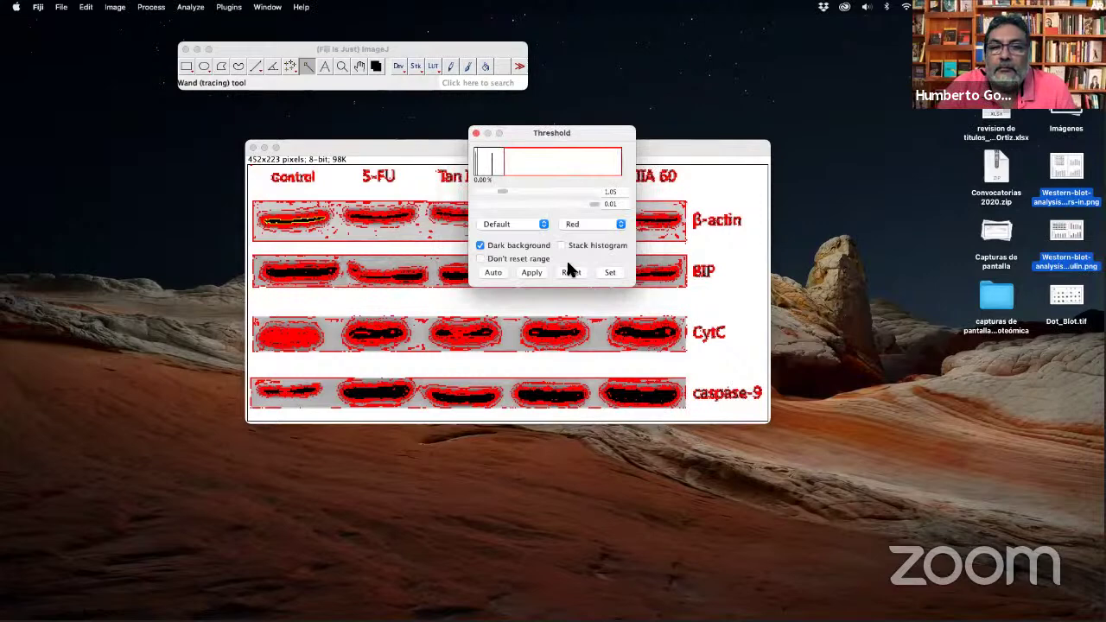
{"action": "left_click", "coordinate": [571, 269]}
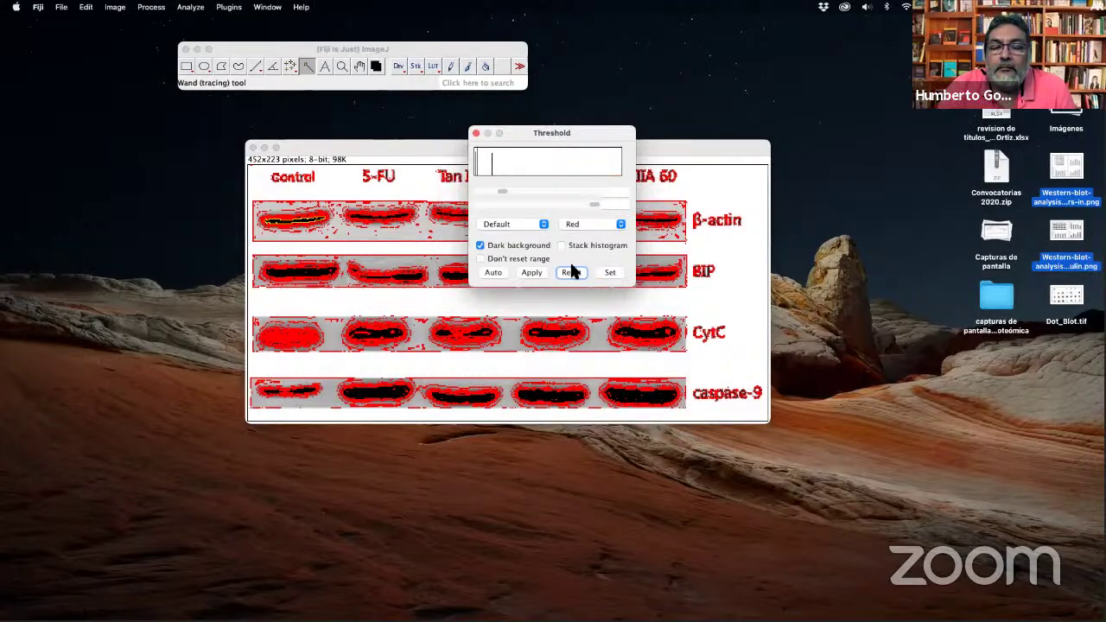
{"action": "left_click", "coordinate": [474, 134]}
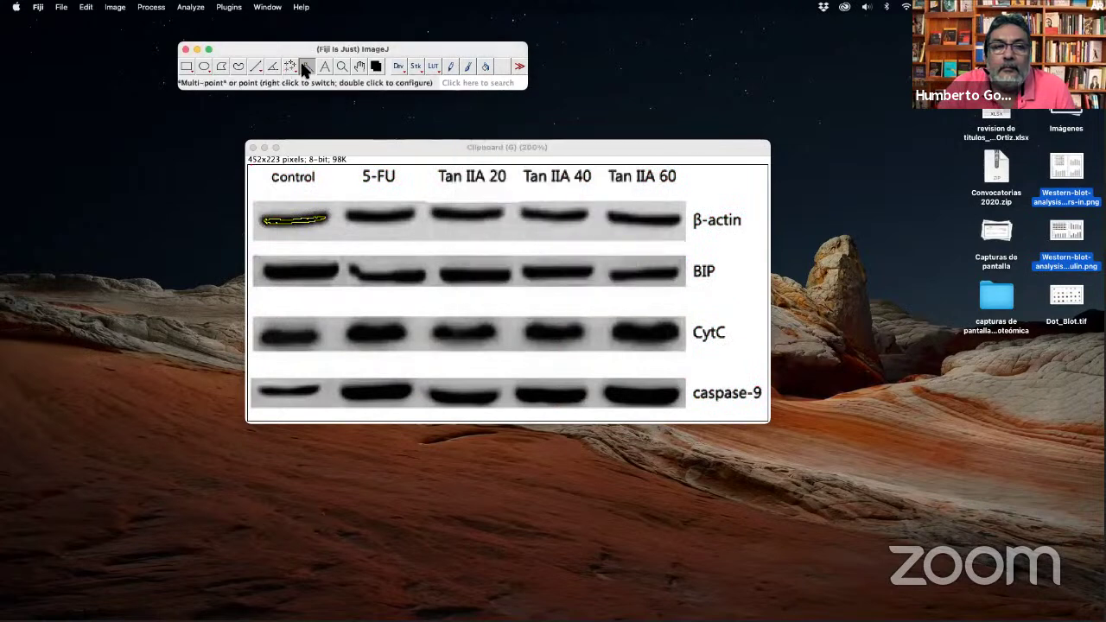
Outline the Control band in the β-actin row with a rectangular selection about 51 by 6 pixels.
{"action": "left_click", "coordinate": [335, 174]}
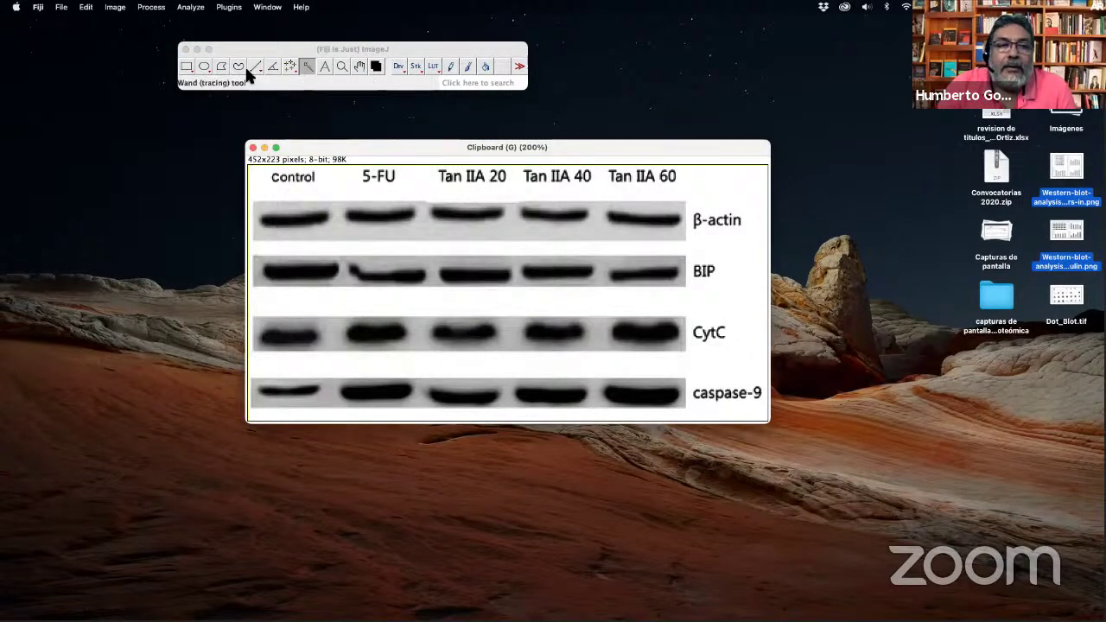
{"action": "left_click", "coordinate": [186, 66]}
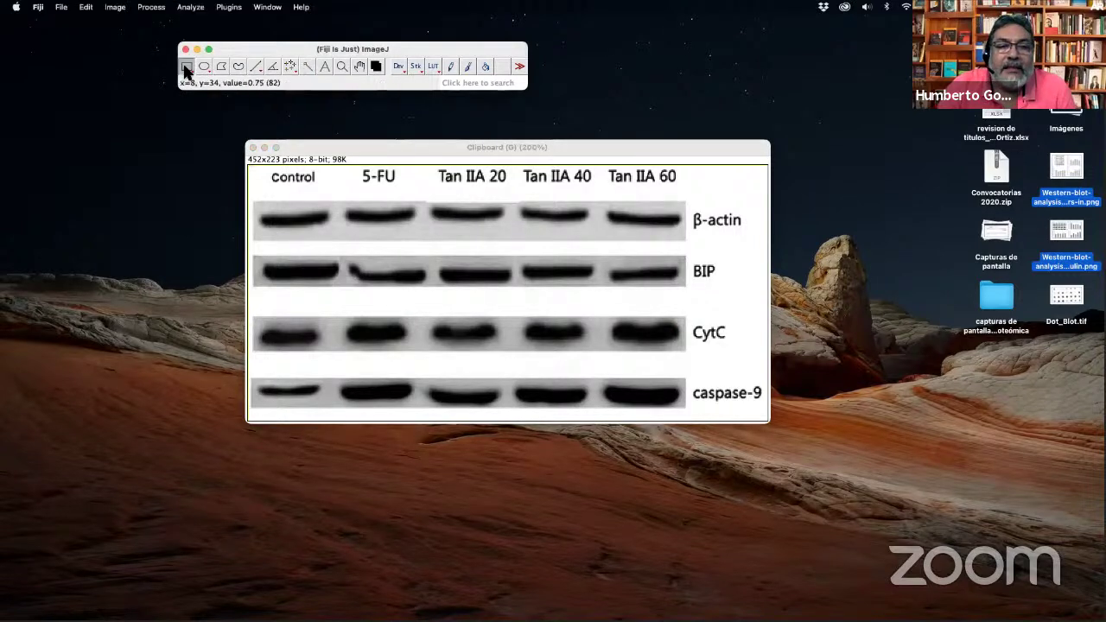
{"action": "left_click", "coordinate": [268, 221]}
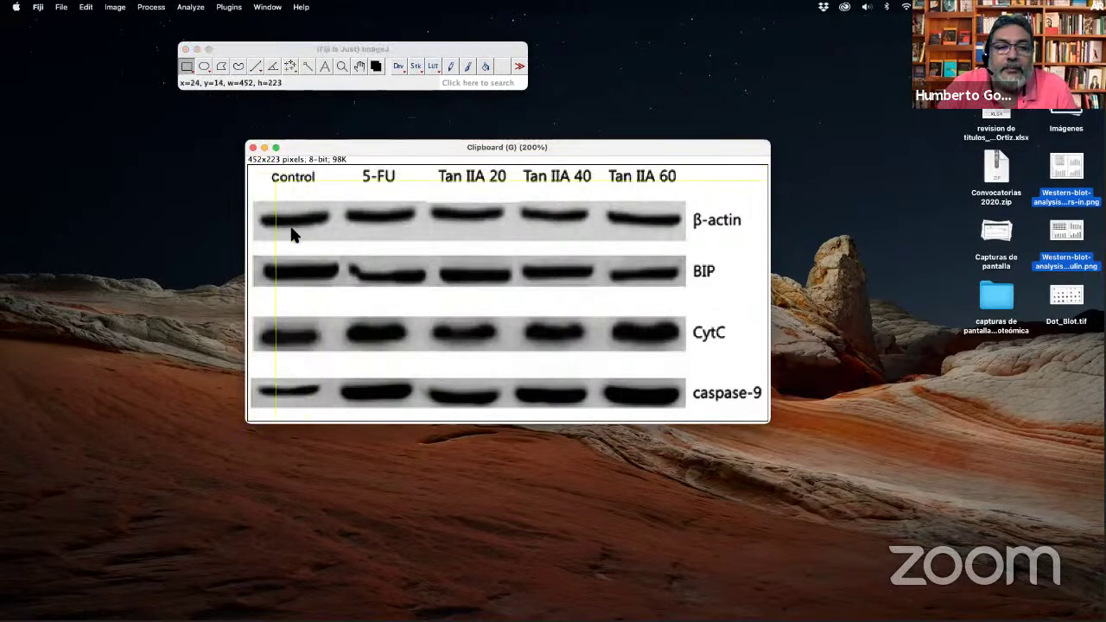
{"action": "left_click", "coordinate": [264, 209]}
{"action": "left_click_drag", "start_coordinate": [264, 217], "coordinate": [322, 223]}
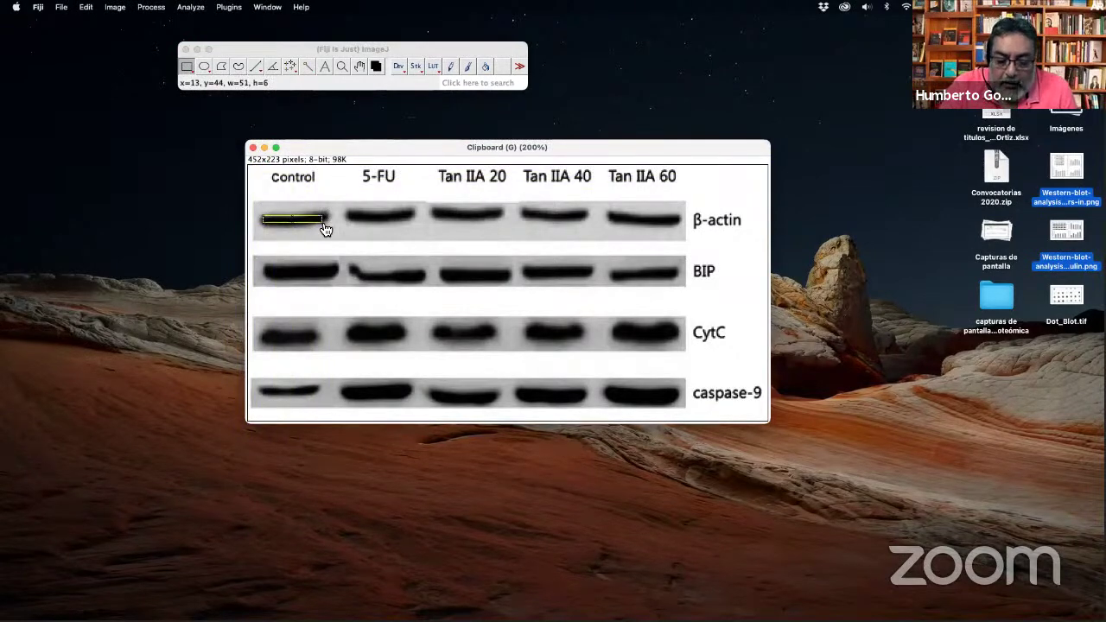
Measure the selected Control band of β-actin and move the results table clear of the row labels.
{"action": "key", "text": "super+m"}
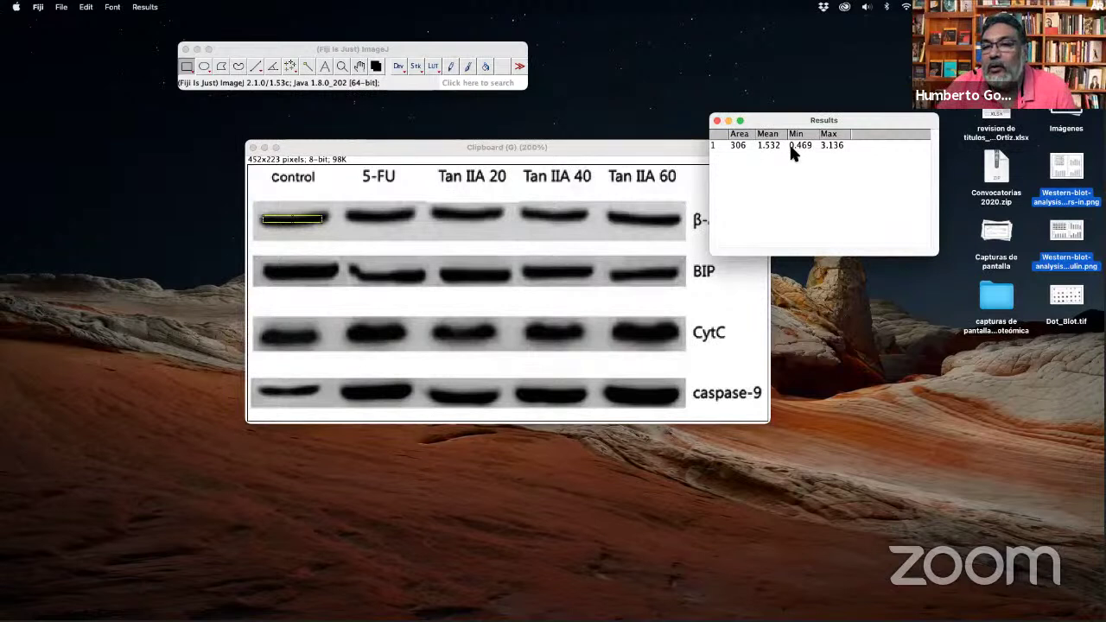
{"action": "left_click_drag", "start_coordinate": [861, 117], "coordinate": [859, 19]}
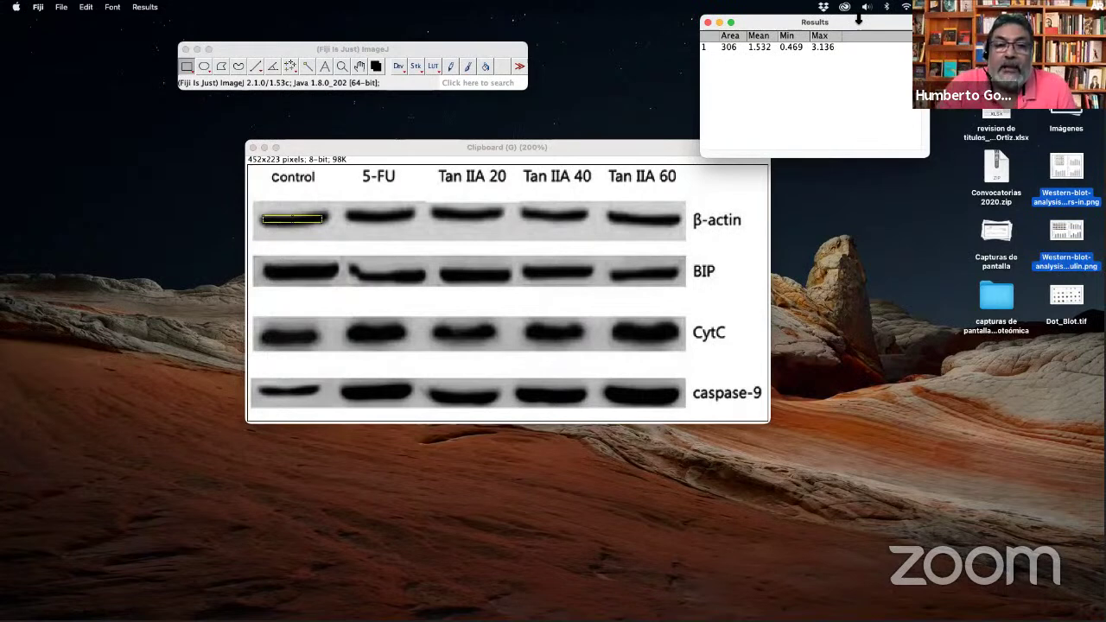
{"action": "left_click_drag", "start_coordinate": [764, 26], "coordinate": [774, 72]}
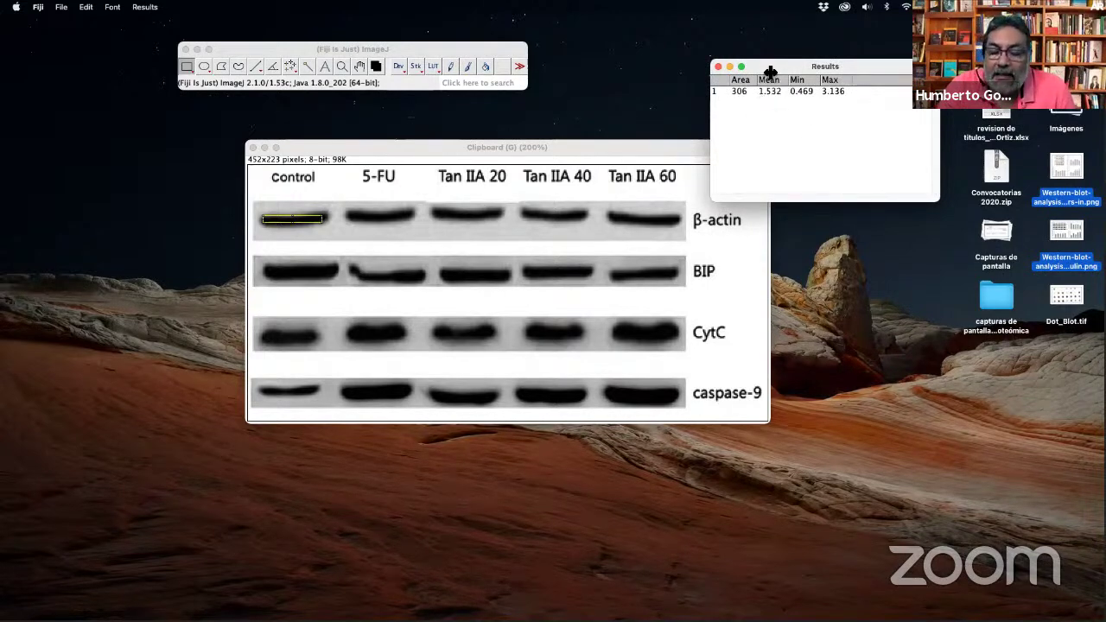
Move the rectangular selection, resized to 51 by 5 pixels, onto the 5-FU, Tan IIA 20 and Tan IIA 40 bands of β-actin, measuring each.
{"action": "left_click", "coordinate": [293, 228]}
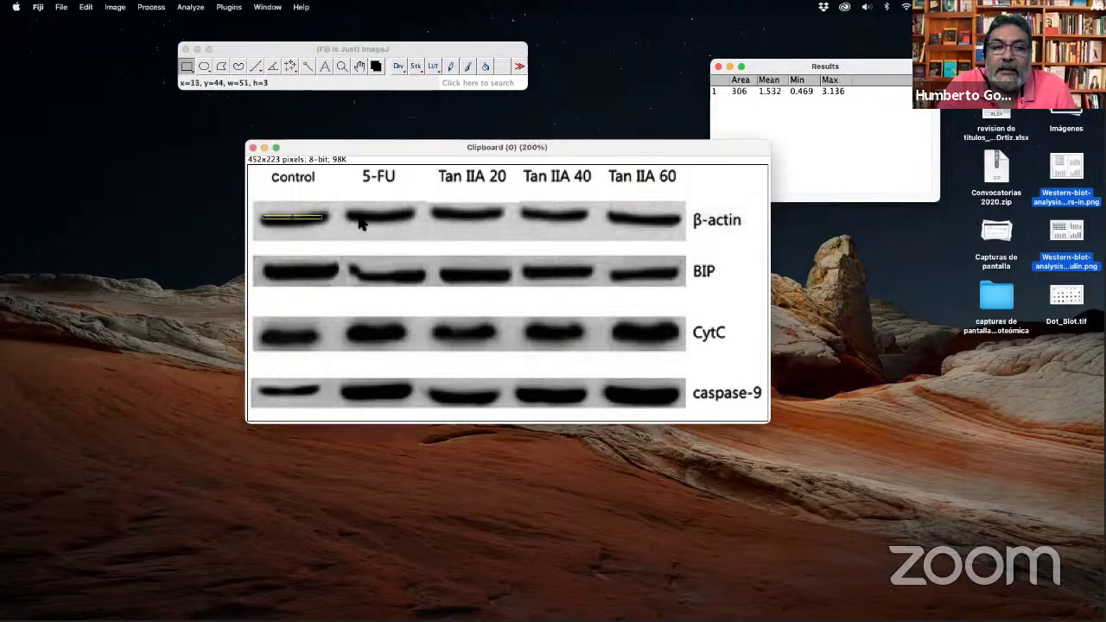
{"action": "left_click_drag", "start_coordinate": [279, 223], "coordinate": [374, 222]}
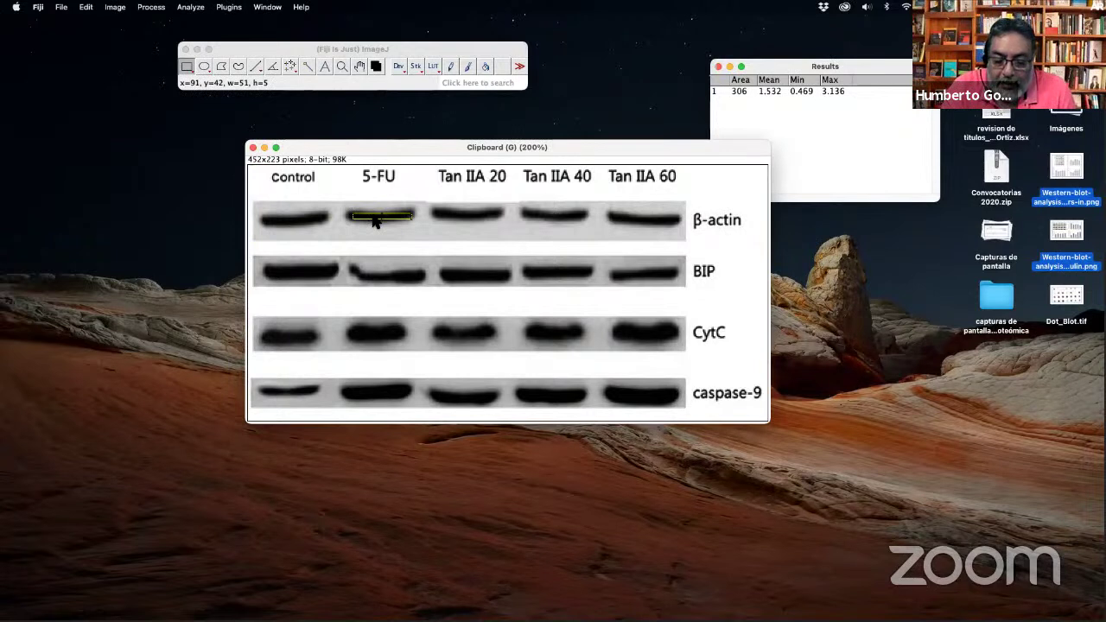
{"action": "key", "text": "m"}
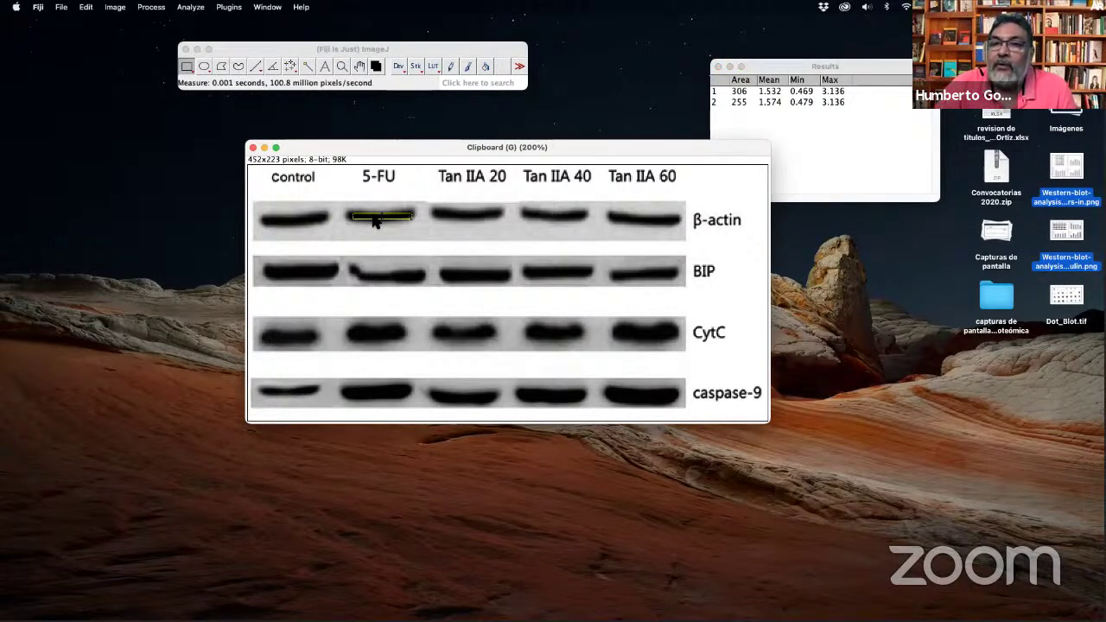
{"action": "left_click_drag", "start_coordinate": [374, 222], "coordinate": [460, 222]}
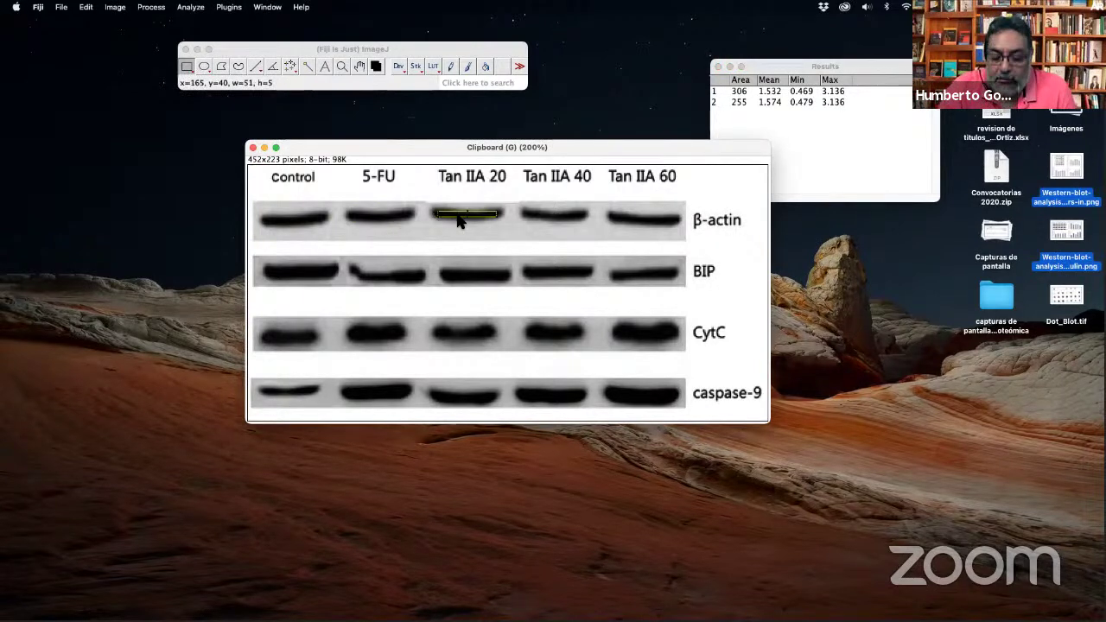
{"action": "key", "text": "m"}
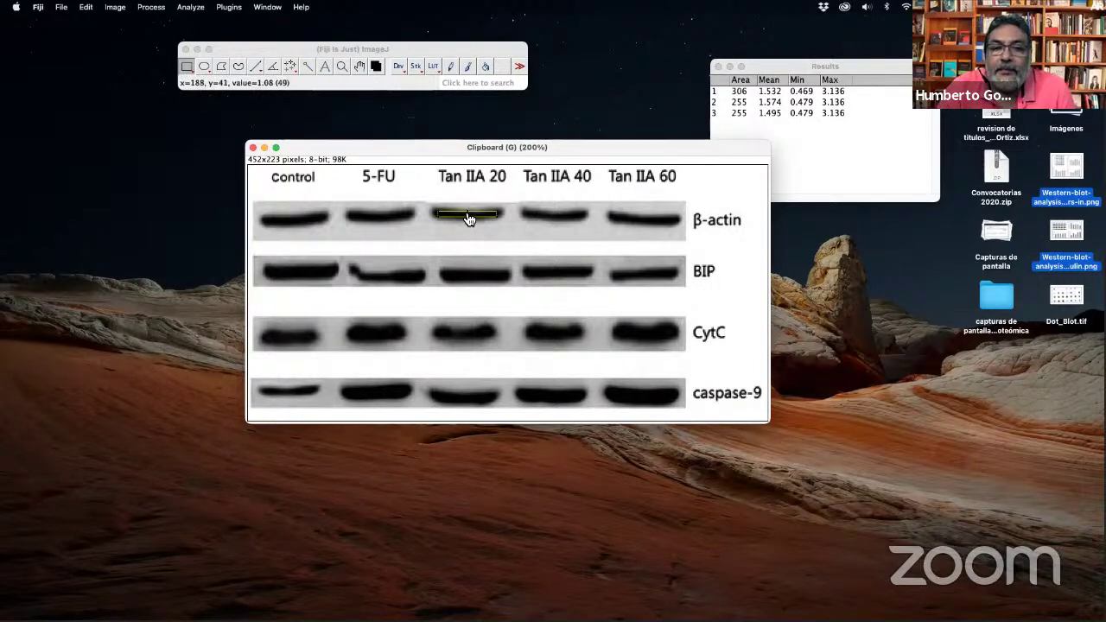
{"action": "left_click_drag", "start_coordinate": [460, 218], "coordinate": [553, 218]}
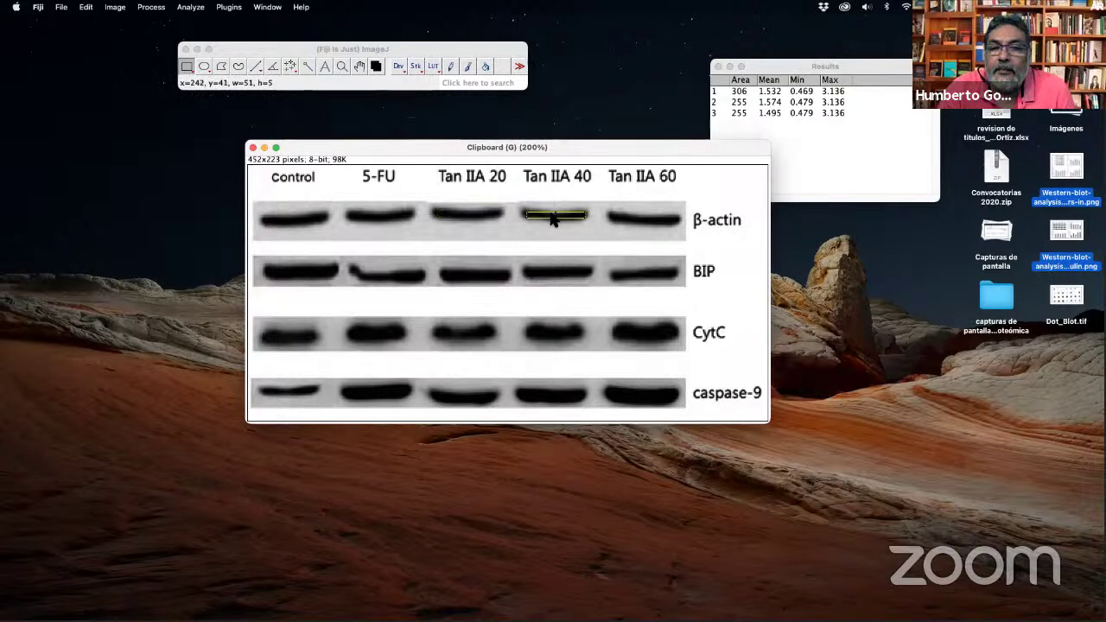
{"action": "key", "text": "m"}
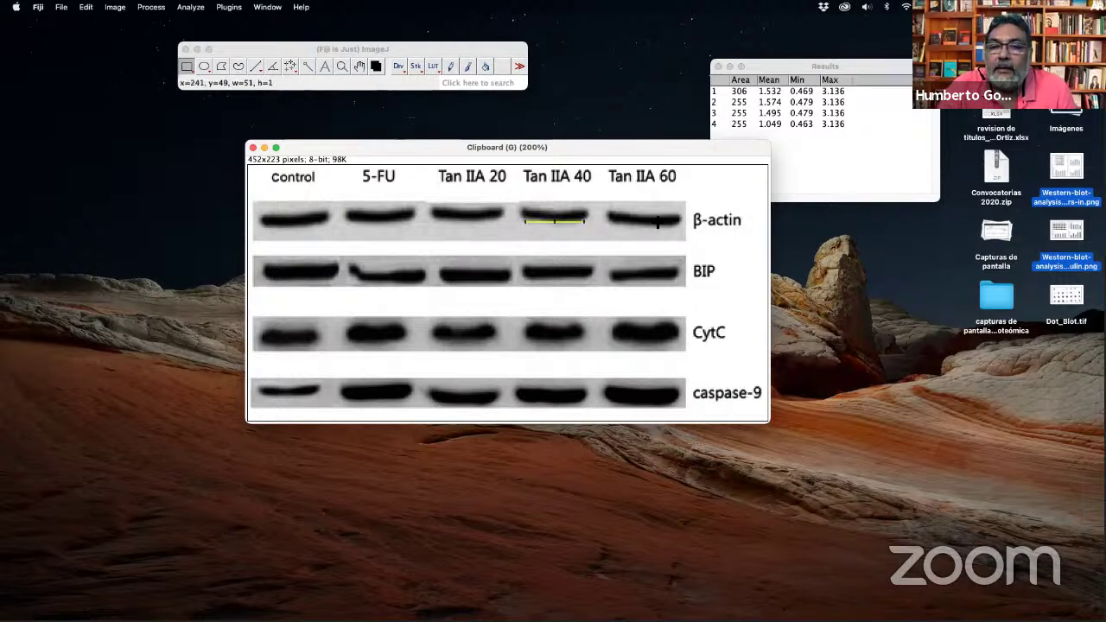
Outline the Tan IIA 60 band of β-actin with a new rectangular selection about 48 by 7 pixels and measure it.
{"action": "left_click", "coordinate": [557, 226]}
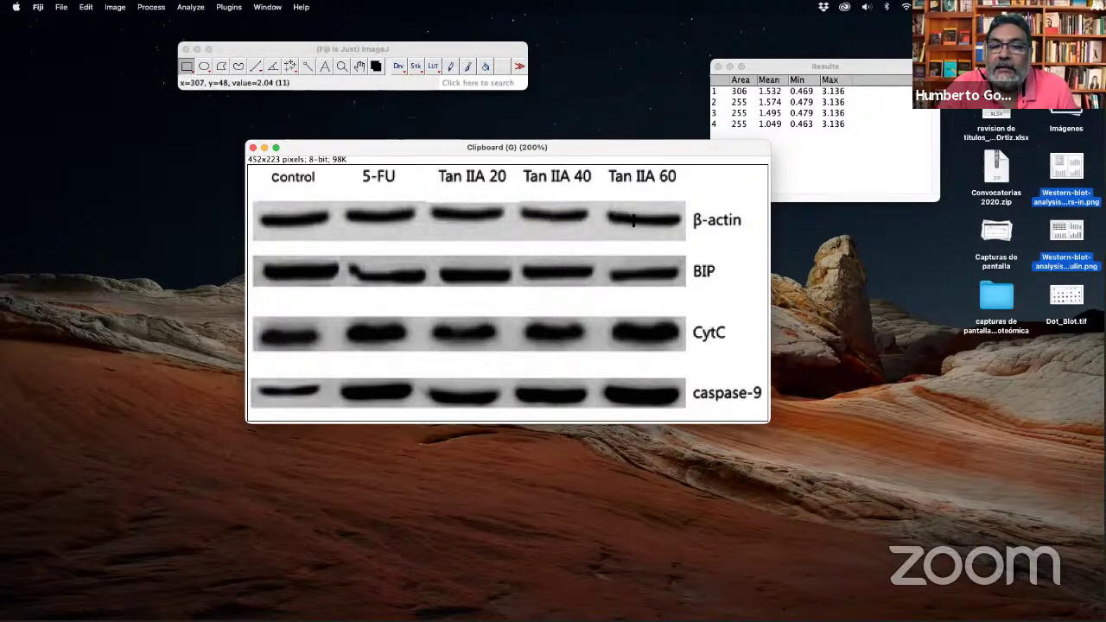
{"action": "left_click_drag", "start_coordinate": [618, 214], "coordinate": [676, 224]}
{"action": "key", "text": "Down"}
{"action": "key", "text": "Down"}
{"action": "key", "text": "Up"}
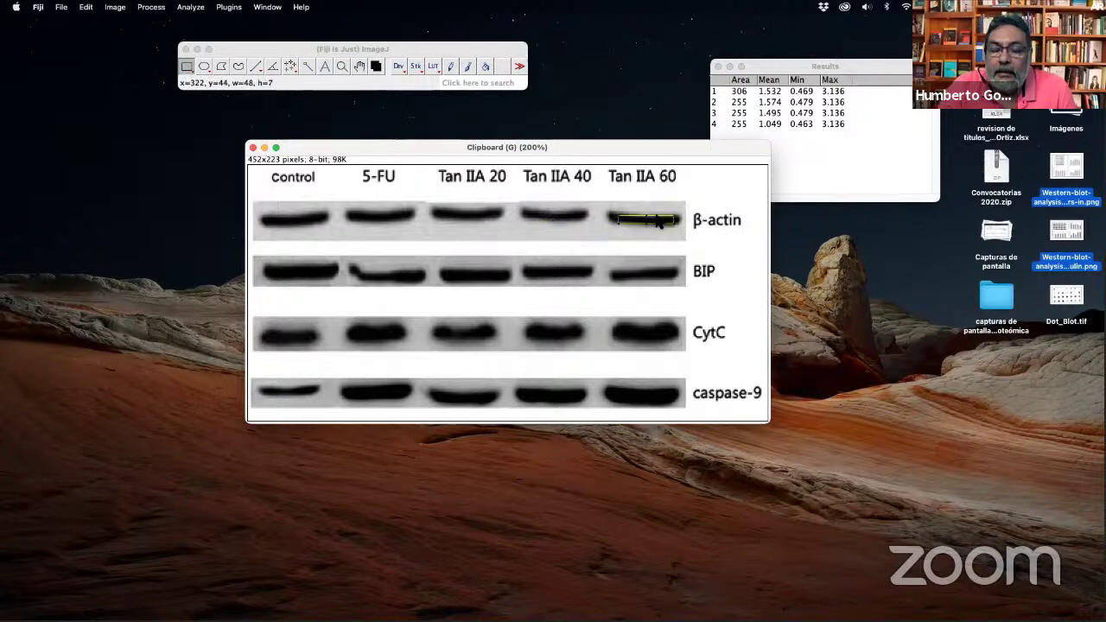
{"action": "key", "text": "super+m"}
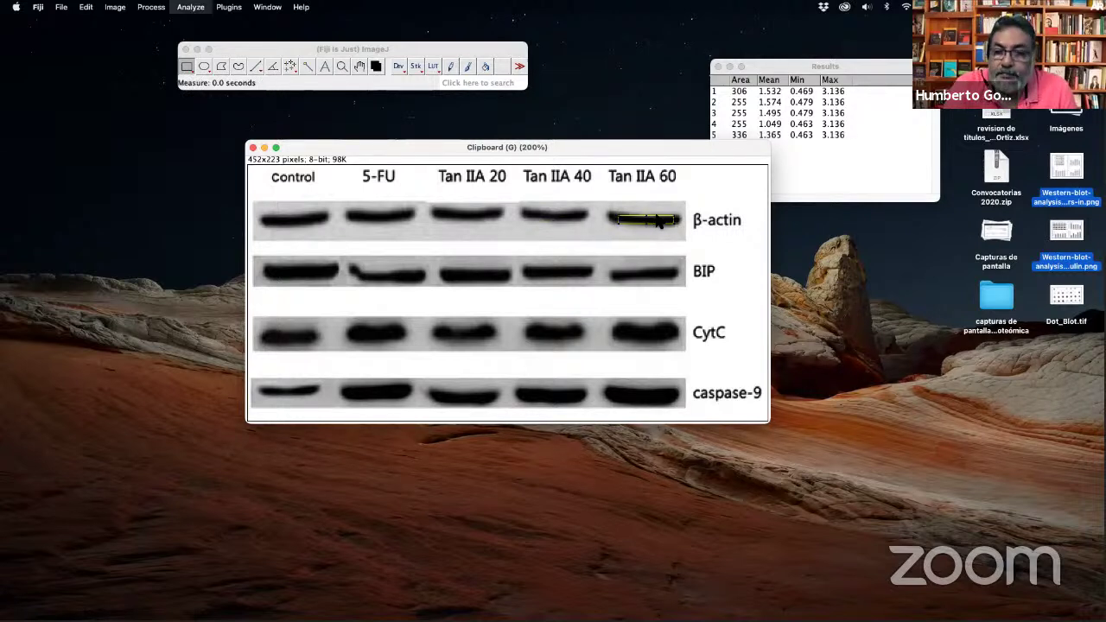
Move the blot image clear of the results table and close the table without saving its measurements.
{"action": "left_click_drag", "start_coordinate": [654, 148], "coordinate": [586, 150]}
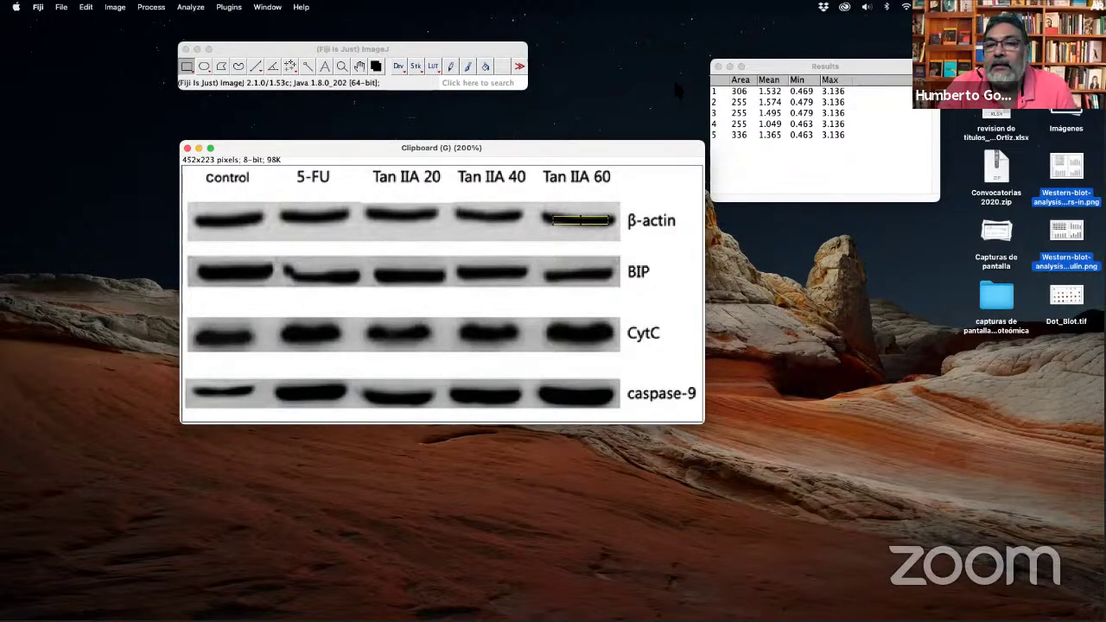
{"action": "left_click", "coordinate": [717, 67]}
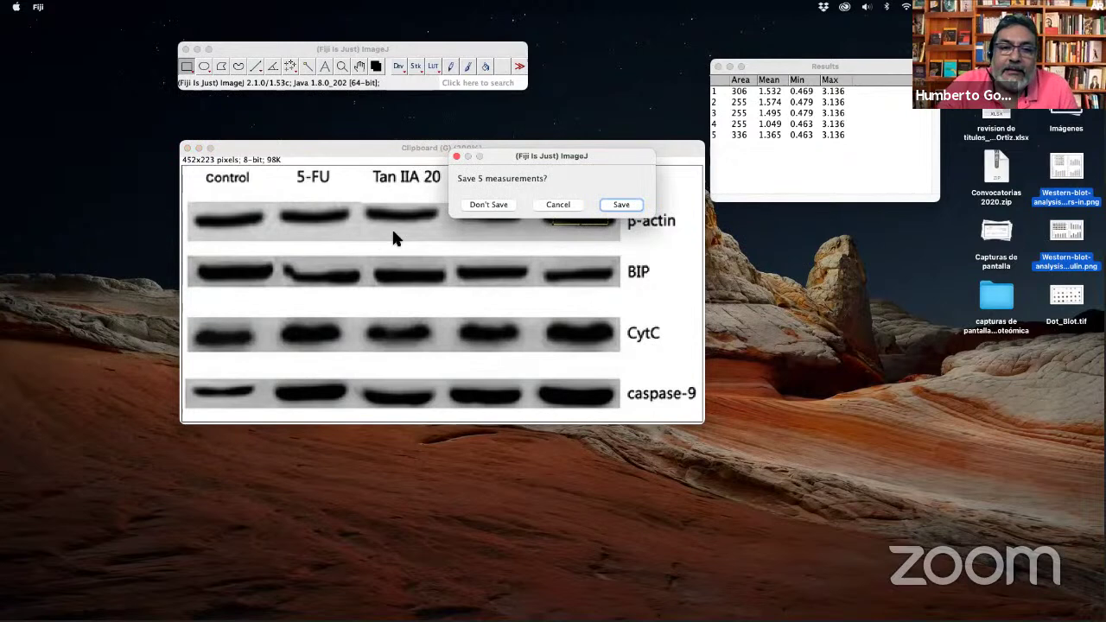
{"action": "left_click", "coordinate": [489, 205]}
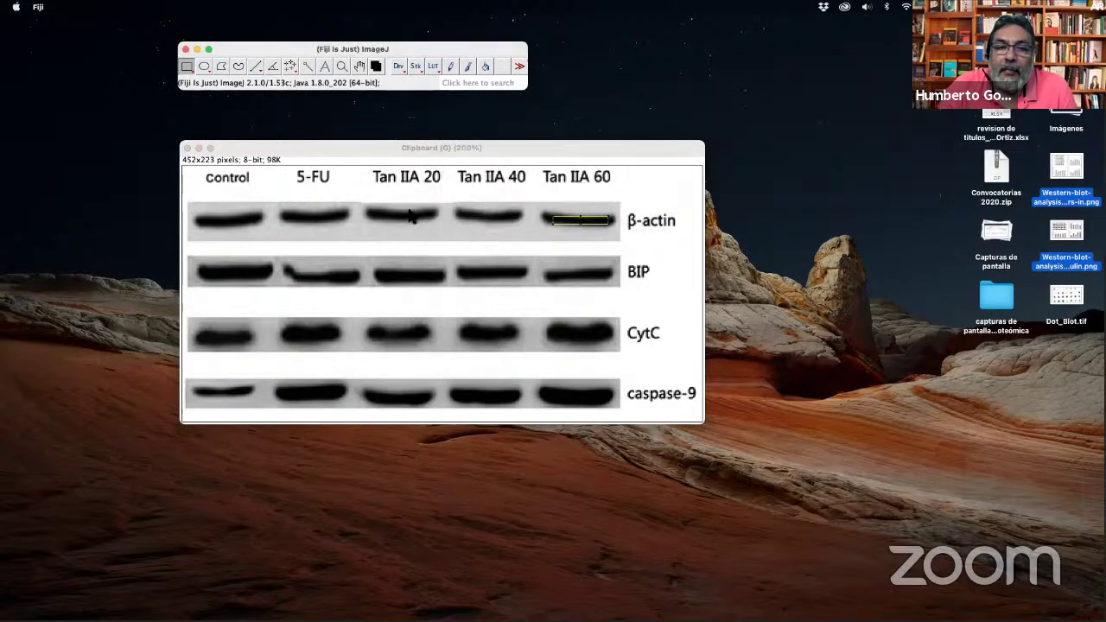
Crop the blot image to the four rows of bands, about 376 by 182 pixels, leaving out the text labels.
{"action": "left_click", "coordinate": [189, 205]}
{"action": "left_click_drag", "start_coordinate": [190, 204], "coordinate": [620, 415]}
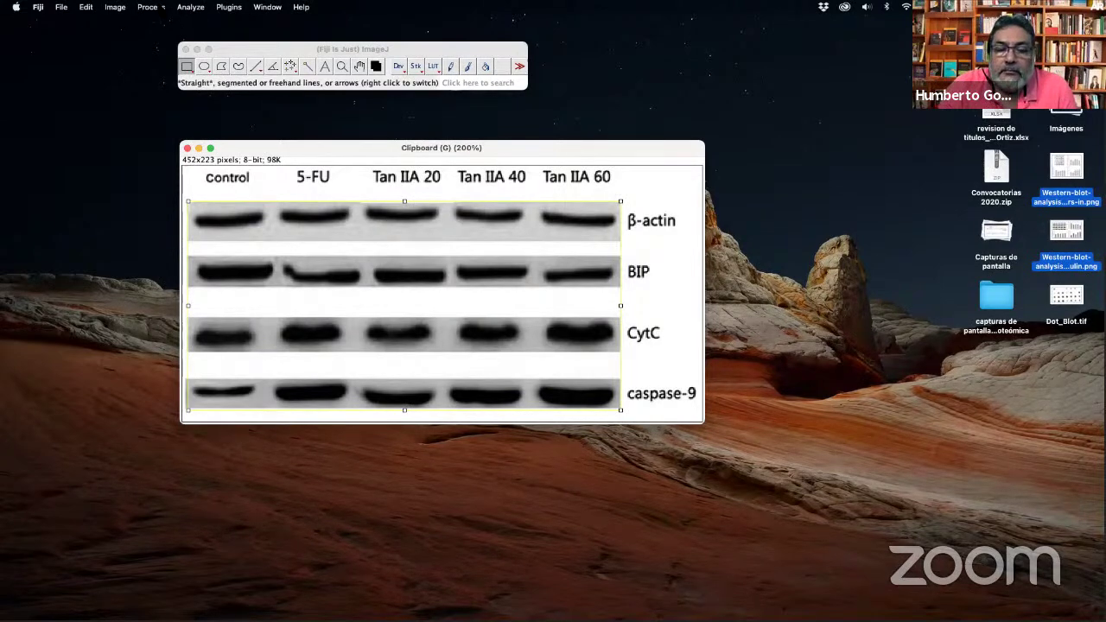
{"action": "left_click", "coordinate": [115, 7]}
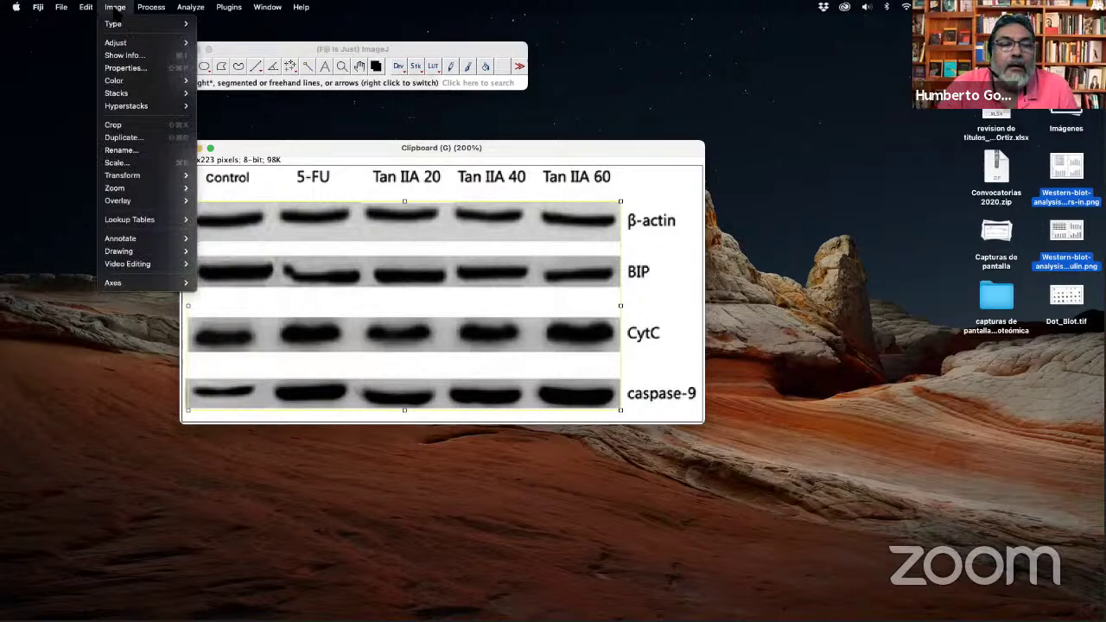
{"action": "mouse_move", "coordinate": [145, 8]}
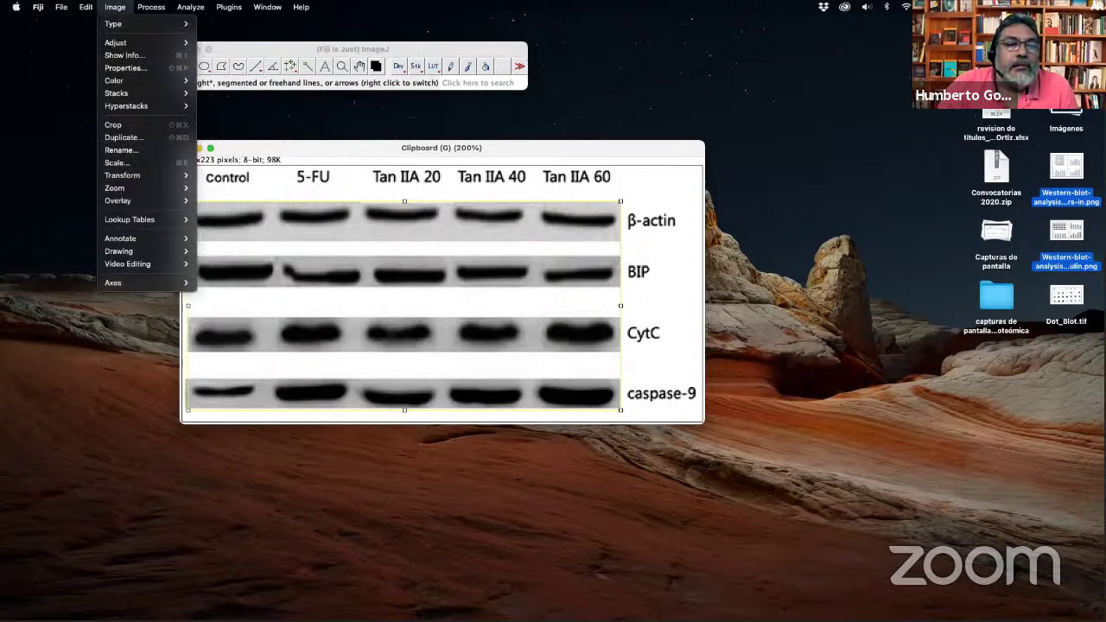
{"action": "left_click", "coordinate": [137, 125]}
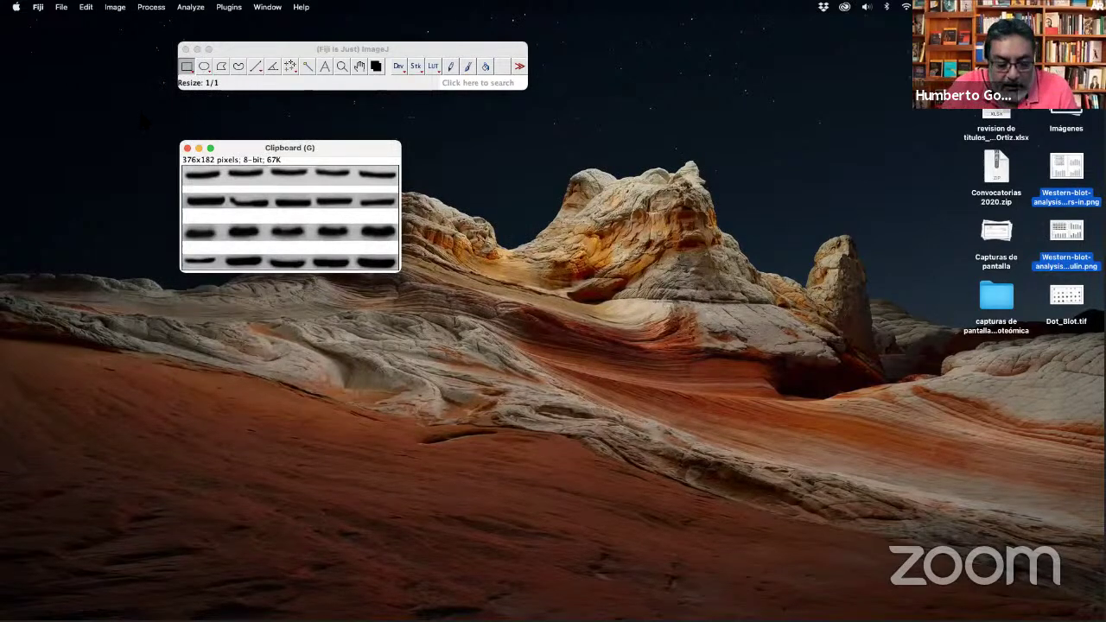
{"action": "key", "text": "plus"}
{"action": "key", "text": "plus"}
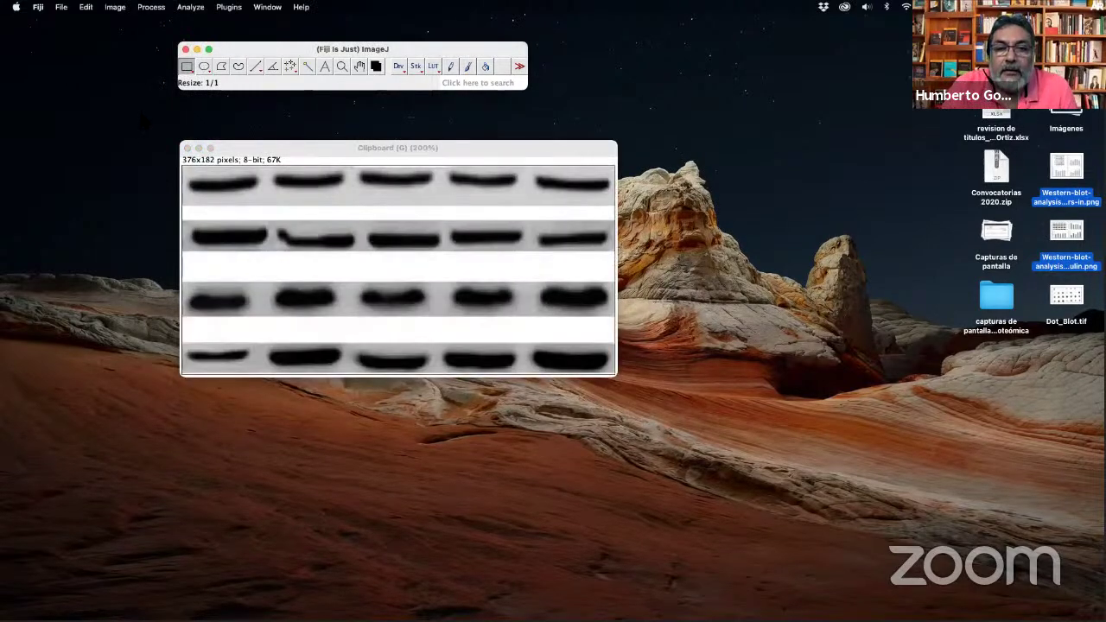
Cut the BIP row with a rectangular selection about 375 by 28 pixels and paste it directly beneath the β-actin row.
{"action": "left_click", "coordinate": [185, 220]}
{"action": "left_click_drag", "start_coordinate": [183, 220], "coordinate": [615, 254]}
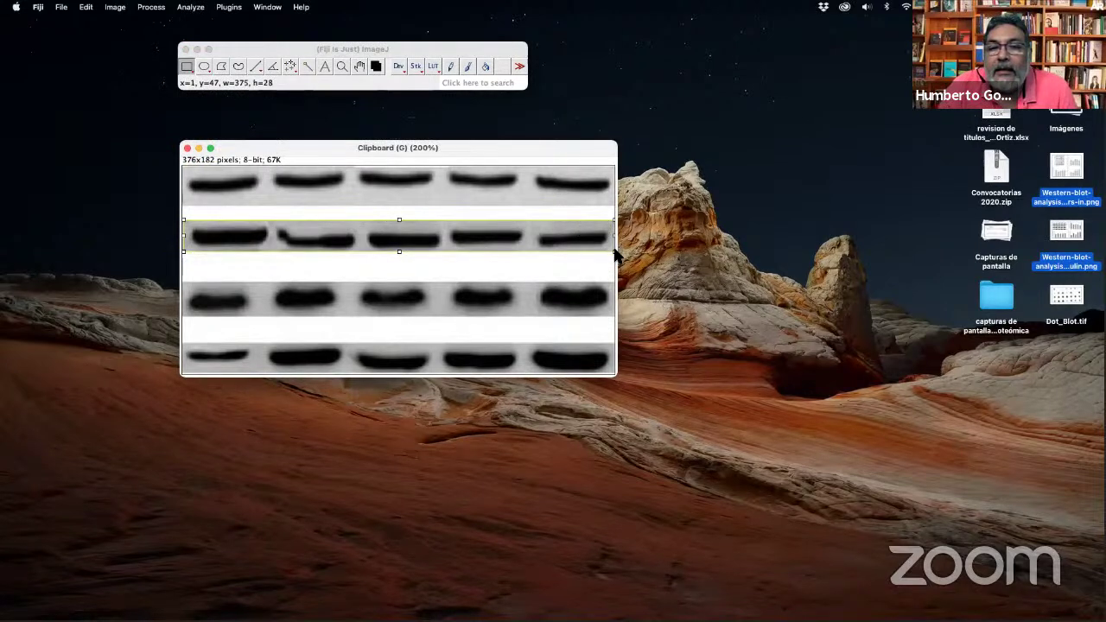
{"action": "left_click", "coordinate": [359, 67]}
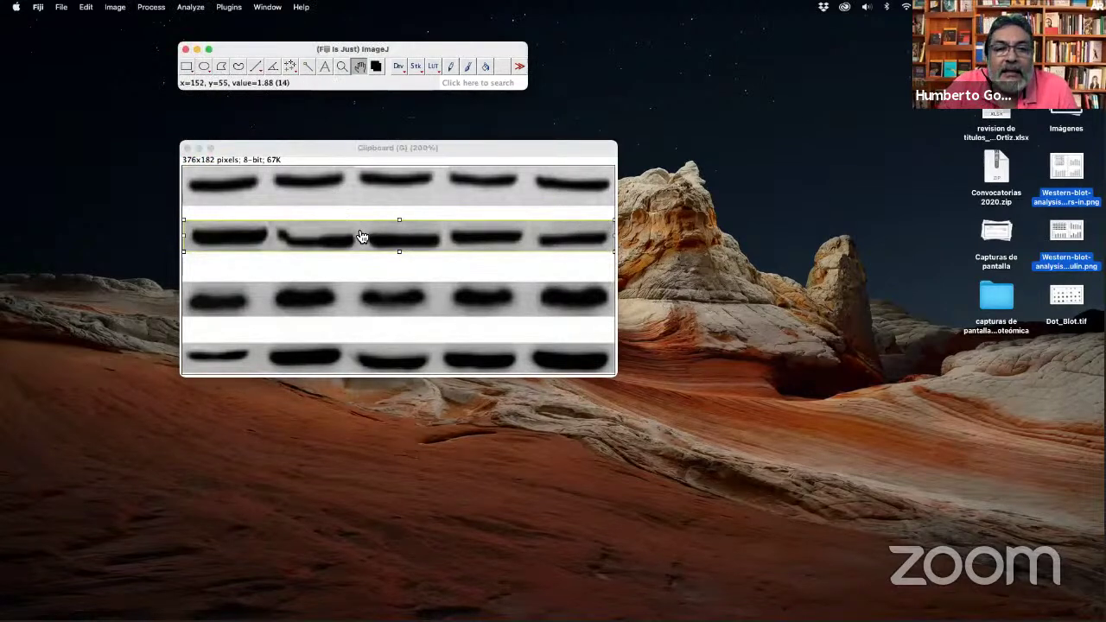
{"action": "left_click", "coordinate": [361, 235]}
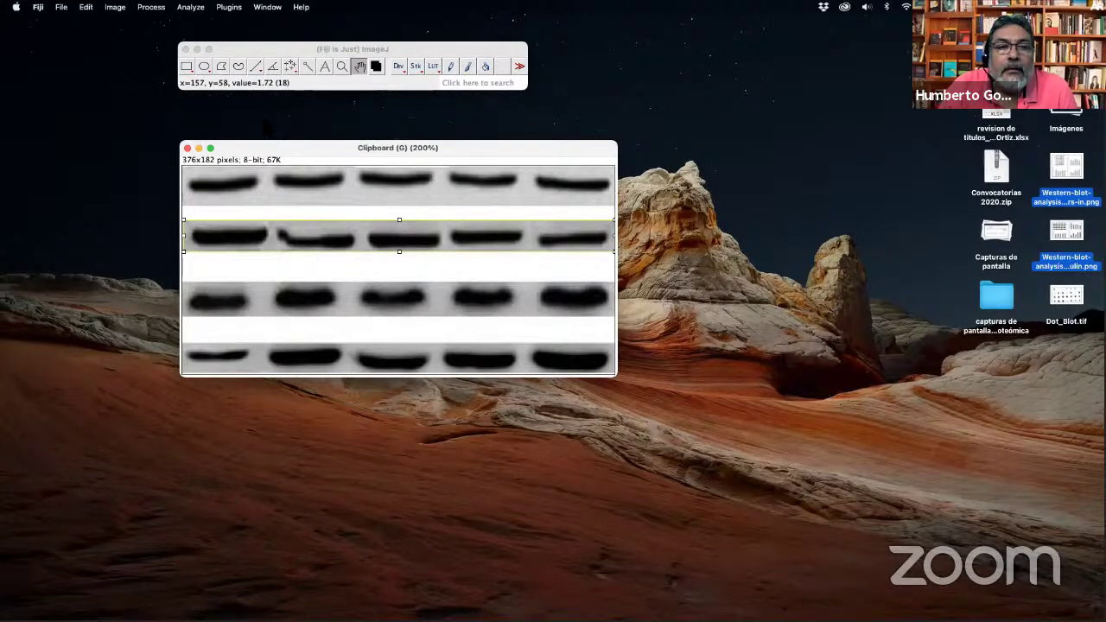
{"action": "left_click", "coordinate": [187, 67]}
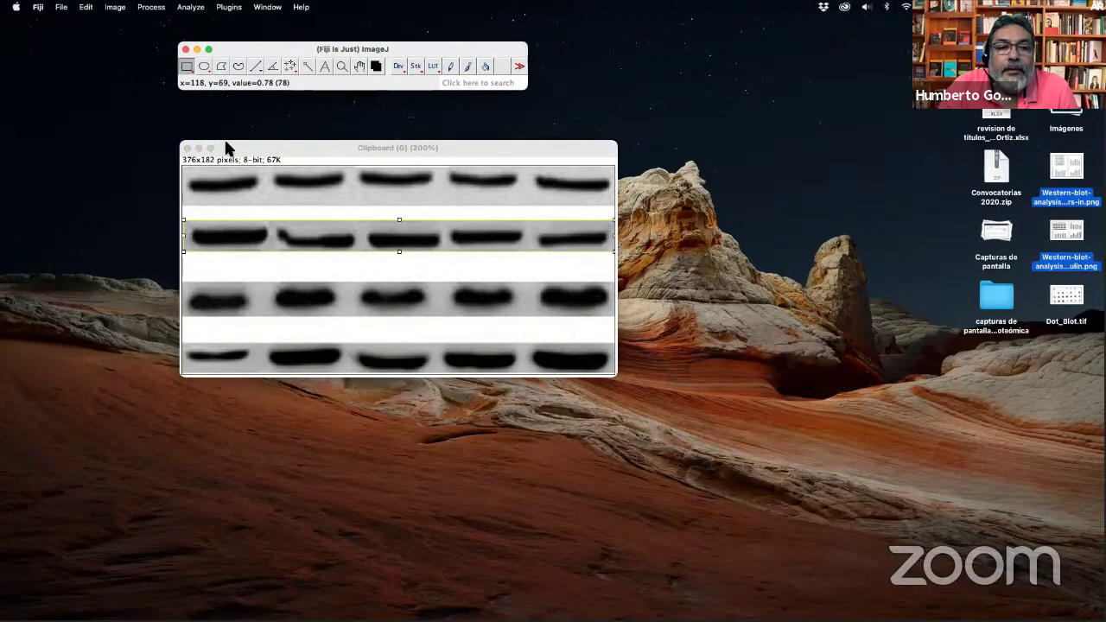
{"action": "left_click", "coordinate": [360, 229]}
{"action": "mouse_move", "coordinate": [360, 225]}
{"action": "left_mouse_down"}
{"action": "mouse_move", "coordinate": [356, 208]}
{"action": "mouse_move", "coordinate": [363, 240]}
{"action": "left_mouse_up"}
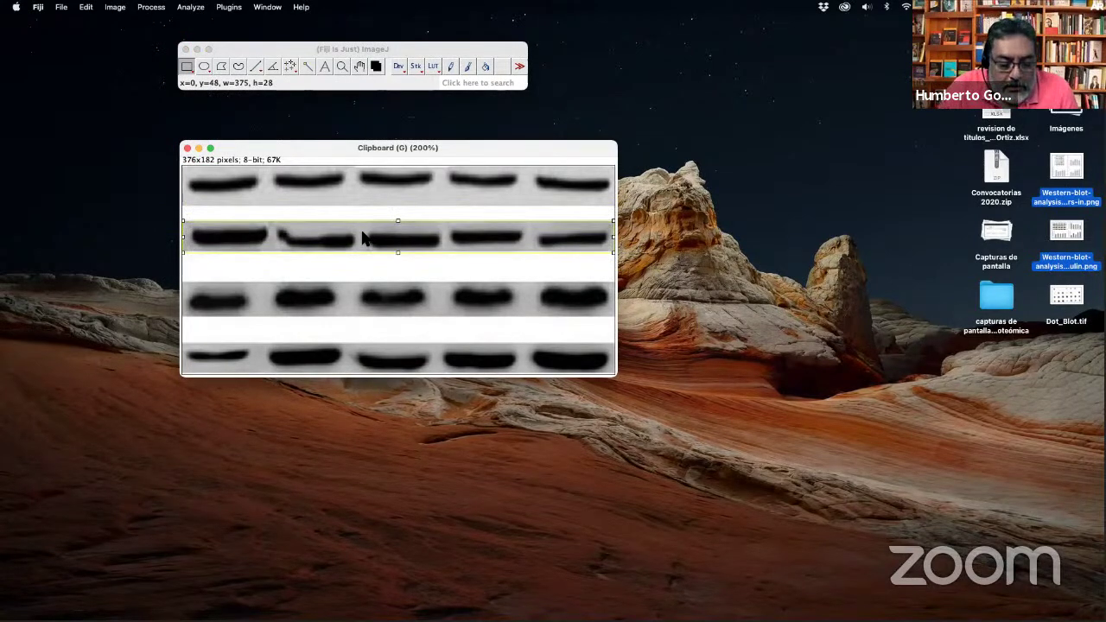
{"action": "key", "text": "super+x"}
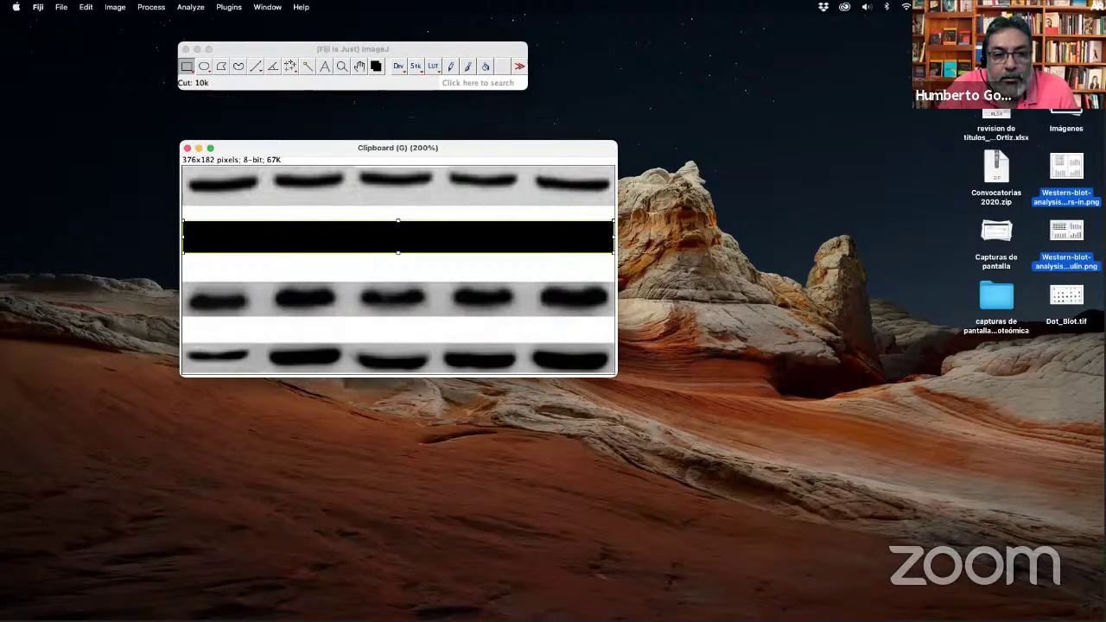
{"action": "key", "text": "super+v"}
{"action": "left_click_drag", "start_coordinate": [364, 238], "coordinate": [364, 222]}
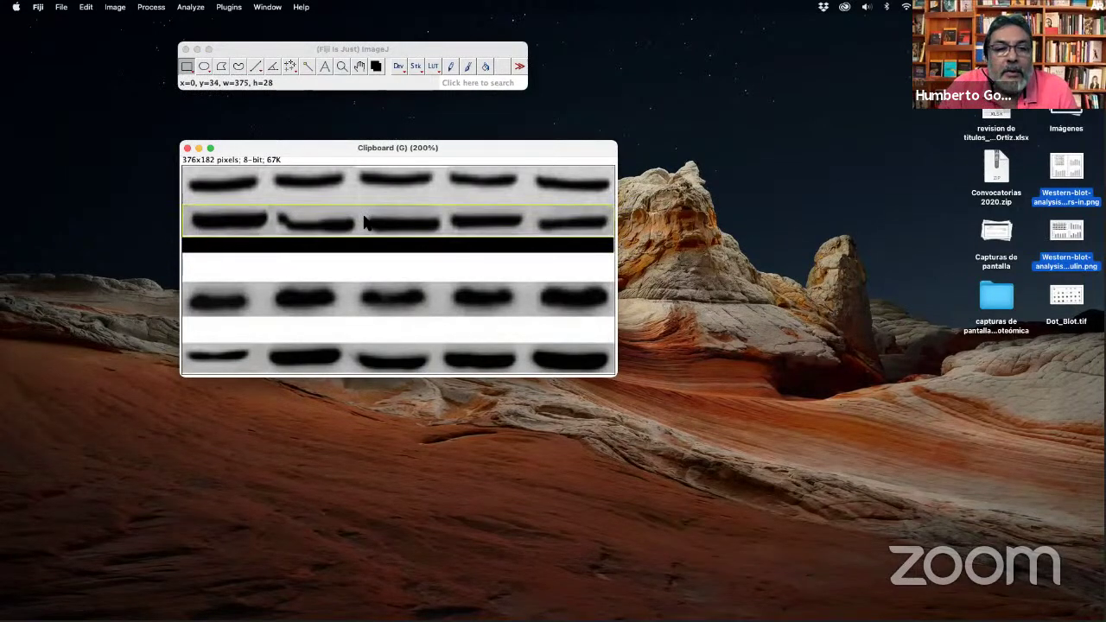
Cut the full-width CytC row and paste it directly beneath the relocated BIP row.
{"action": "left_click", "coordinate": [248, 272]}
{"action": "left_click_drag", "start_coordinate": [182, 281], "coordinate": [621, 325]}
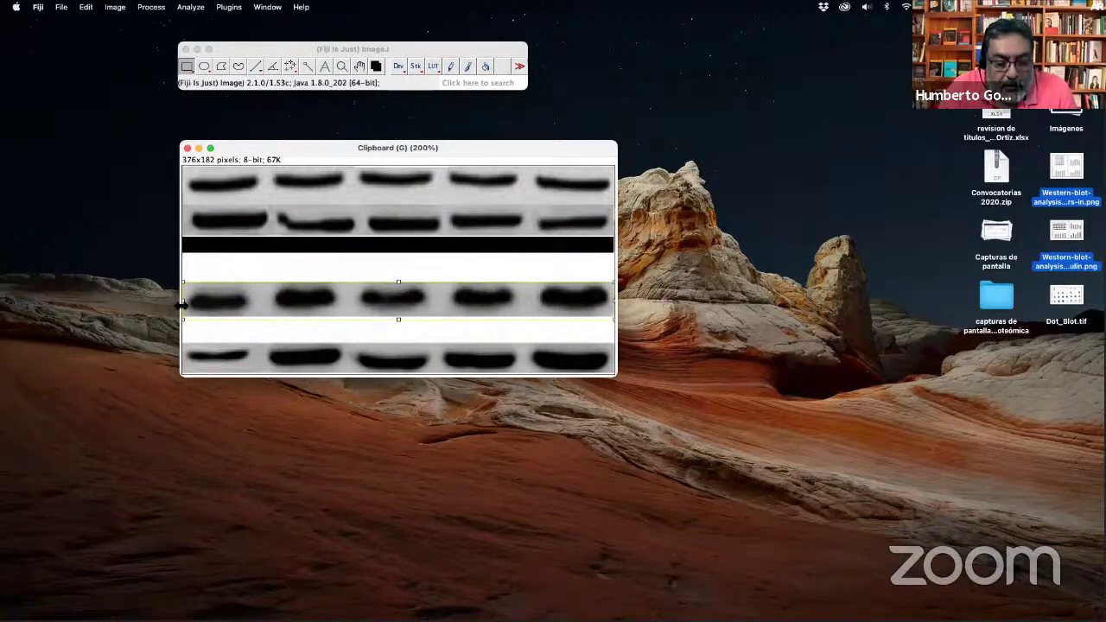
{"action": "key", "text": "super+x"}
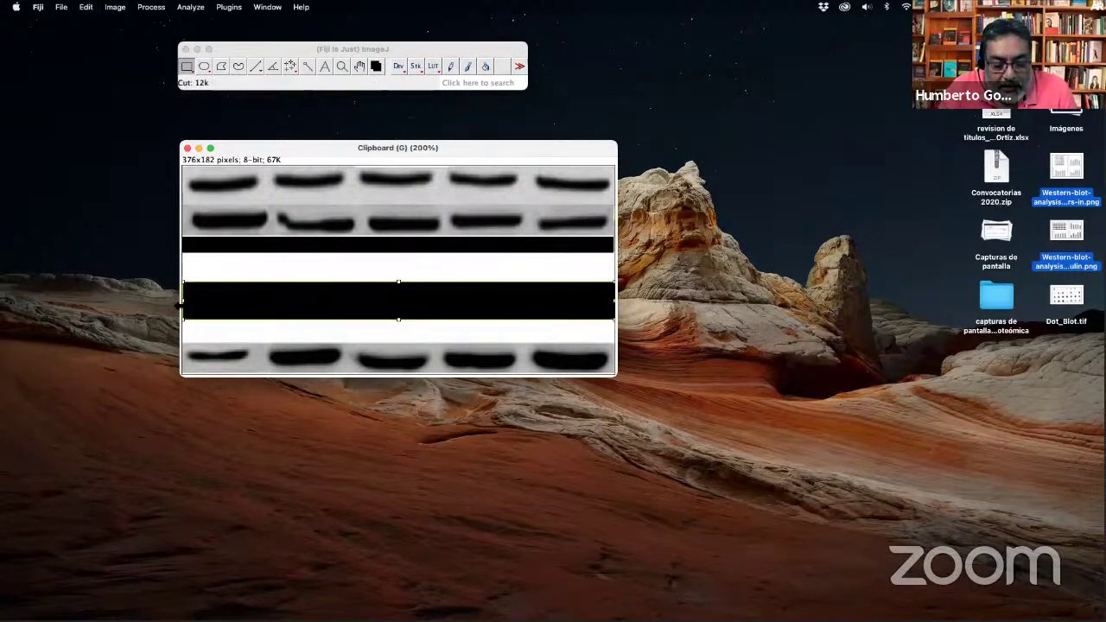
{"action": "key", "text": "super+v"}
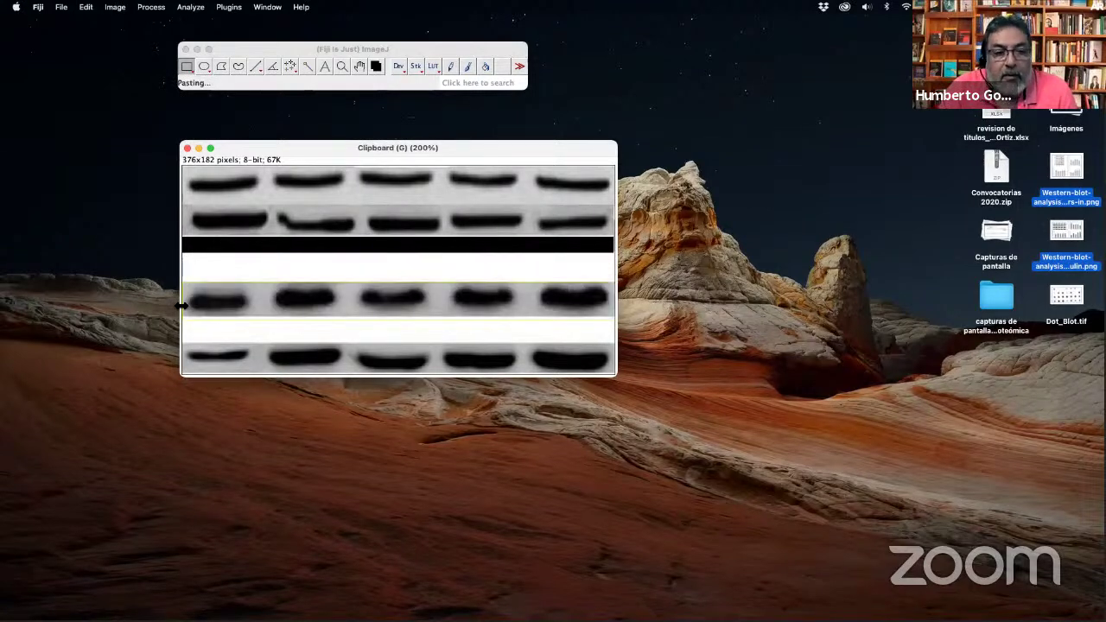
{"action": "left_click_drag", "start_coordinate": [374, 304], "coordinate": [376, 261]}
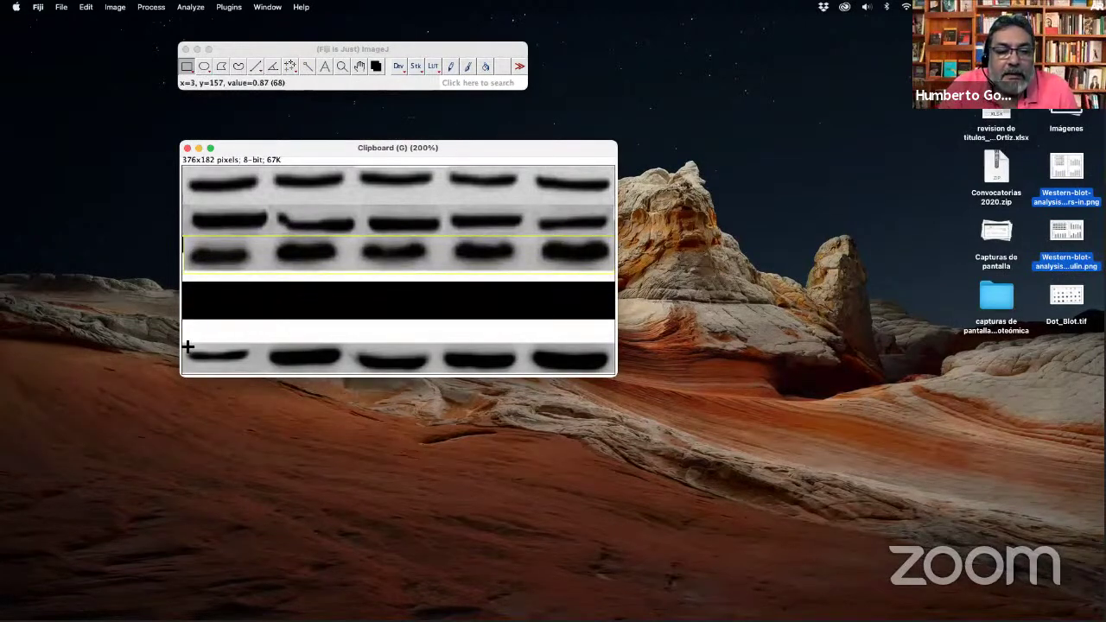
Cut the caspase-9 row with a selection about 376 by 27 pixels and paste it directly beneath the CytC row.
{"action": "left_click_drag", "start_coordinate": [186, 344], "coordinate": [614, 375]}
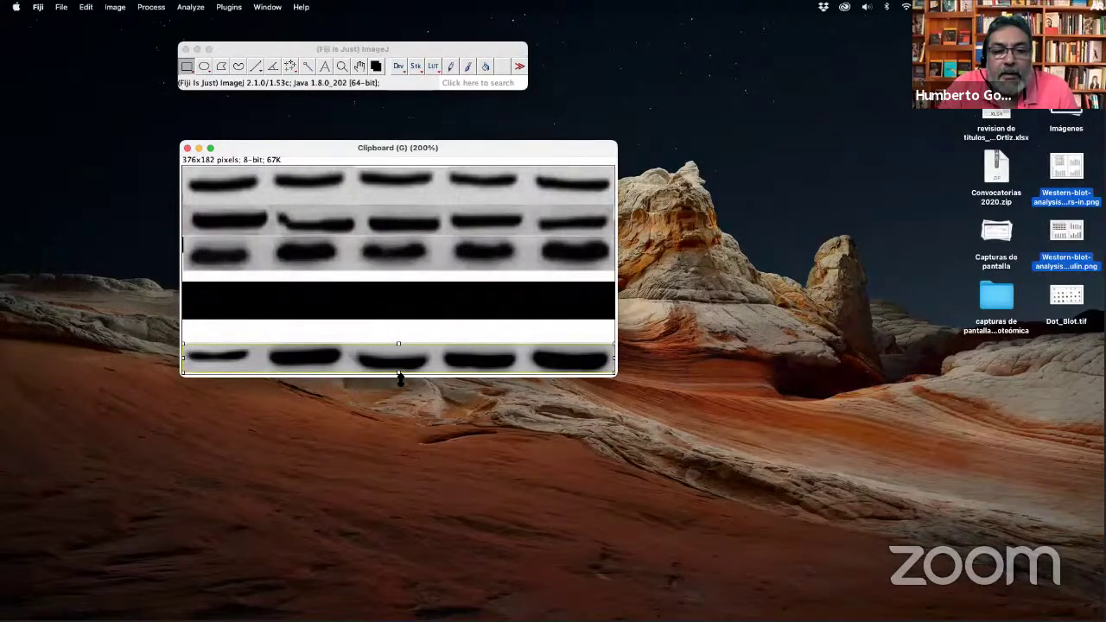
{"action": "left_click_drag", "start_coordinate": [400, 375], "coordinate": [398, 378]}
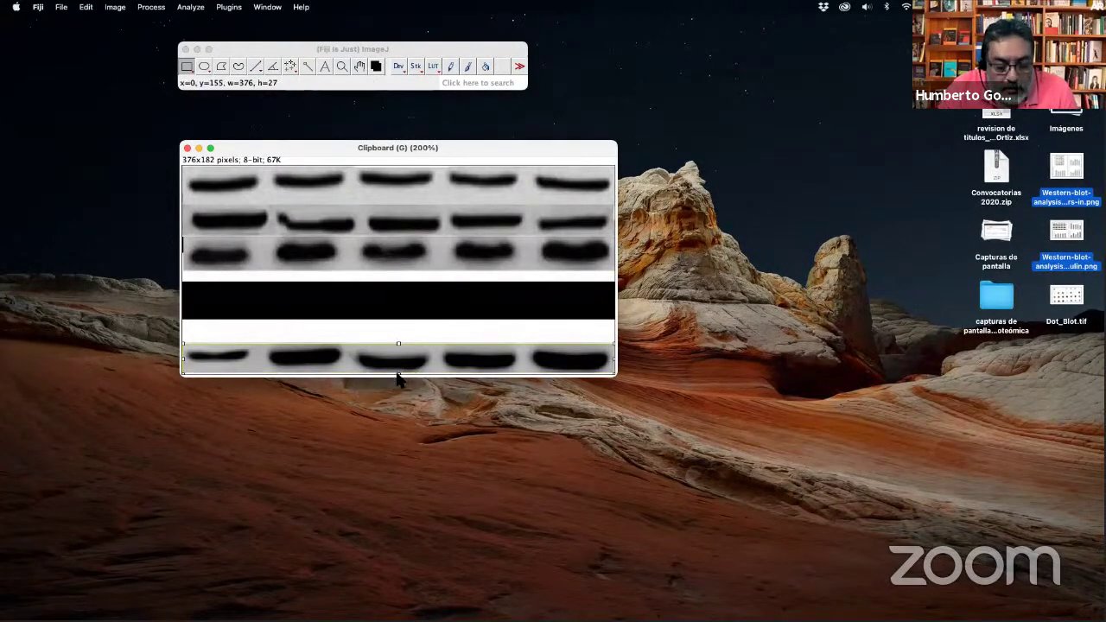
{"action": "key", "text": "super+x"}
{"action": "key", "text": "super+v"}
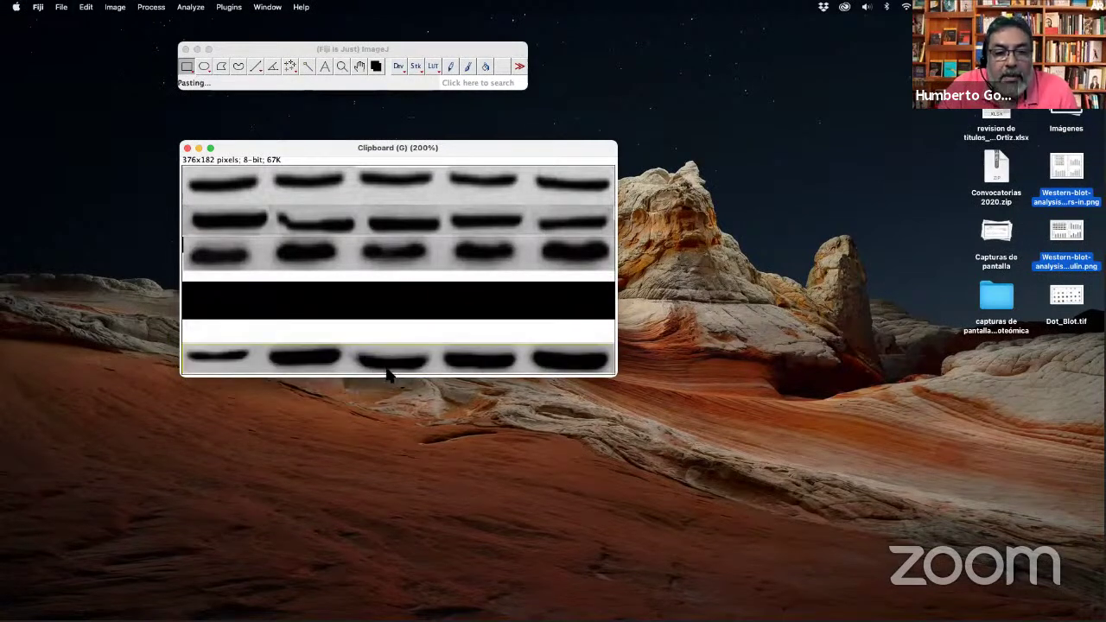
{"action": "left_click_drag", "start_coordinate": [386, 370], "coordinate": [385, 295]}
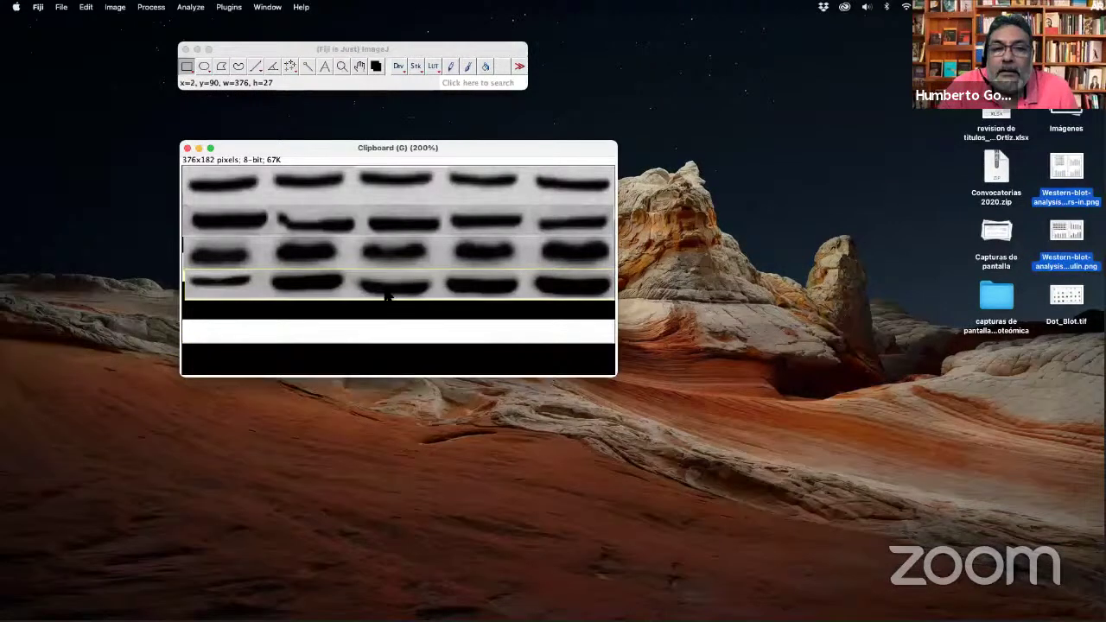
Clear the leftover area beneath the four rows of bands, about 375 by 64 pixels, and try to crop the image to it.
{"action": "left_click", "coordinate": [334, 328]}
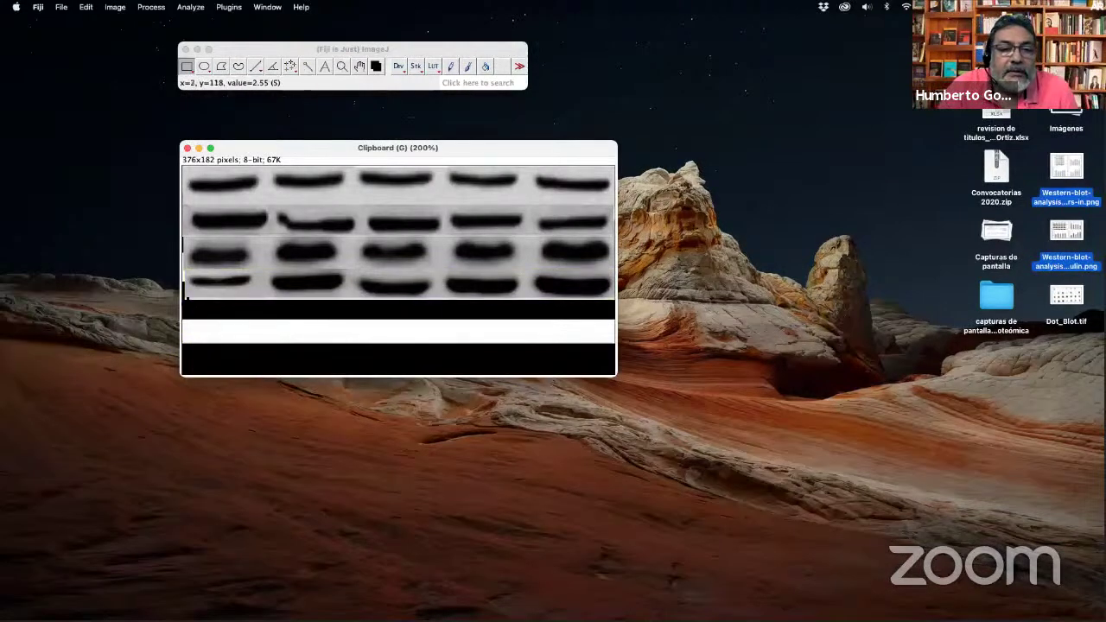
{"action": "left_click_drag", "start_coordinate": [184, 300], "coordinate": [621, 382]}
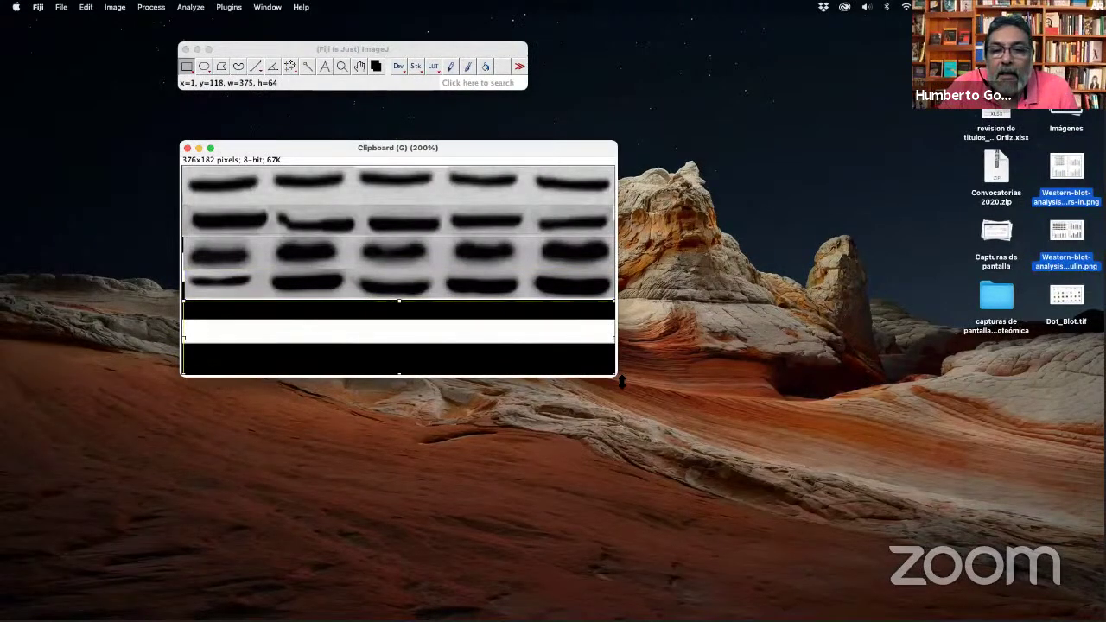
{"action": "key", "text": "BackSpace"}
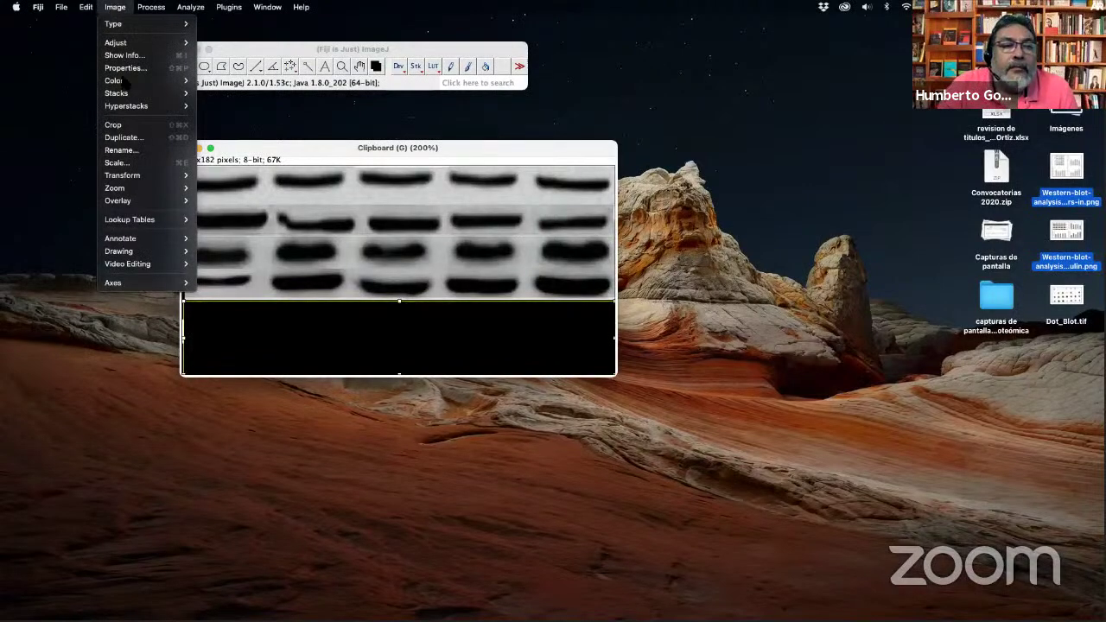
{"action": "left_click", "coordinate": [128, 126]}
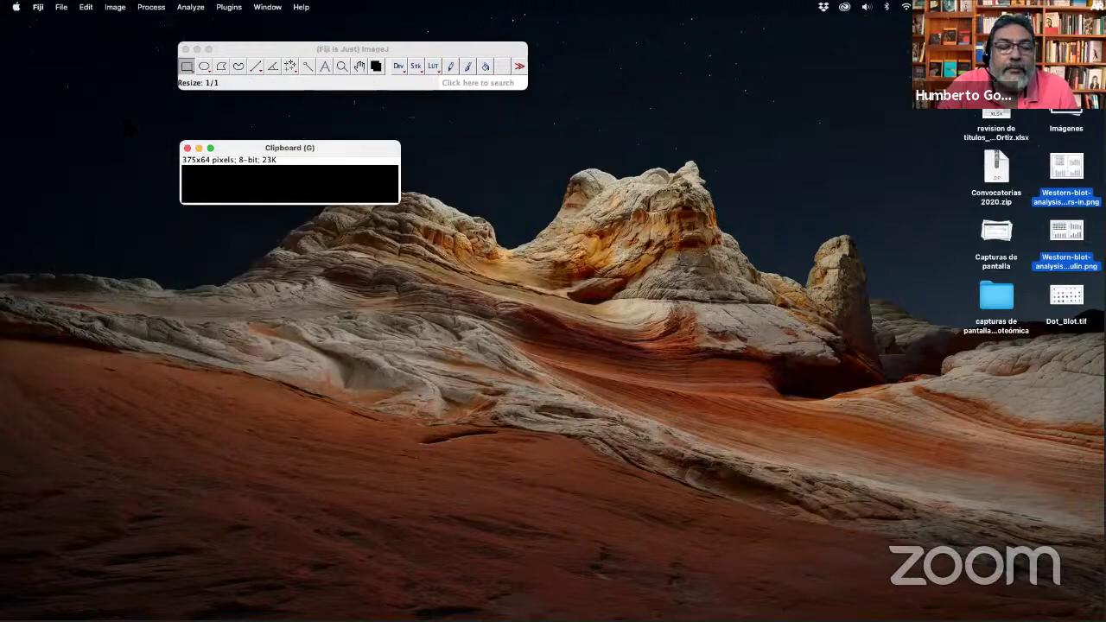
{"action": "key", "text": "super+z"}
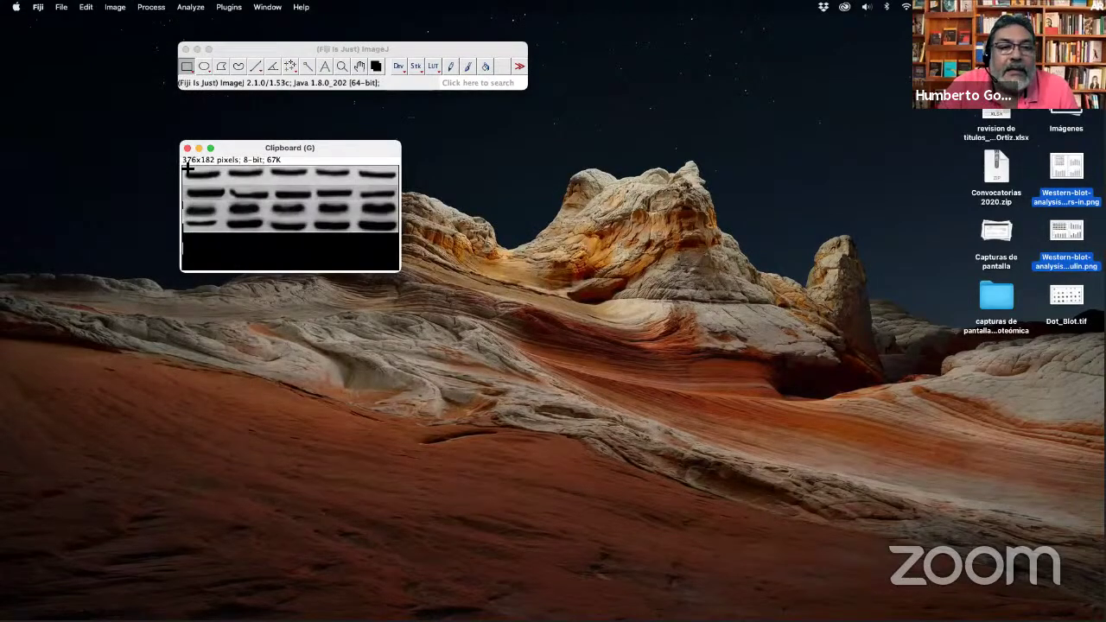
Crop the image to the four stacked rows of bands, about 376 by 112 pixels, leaving out the black area beneath.
{"action": "left_click_drag", "start_coordinate": [184, 169], "coordinate": [398, 232]}
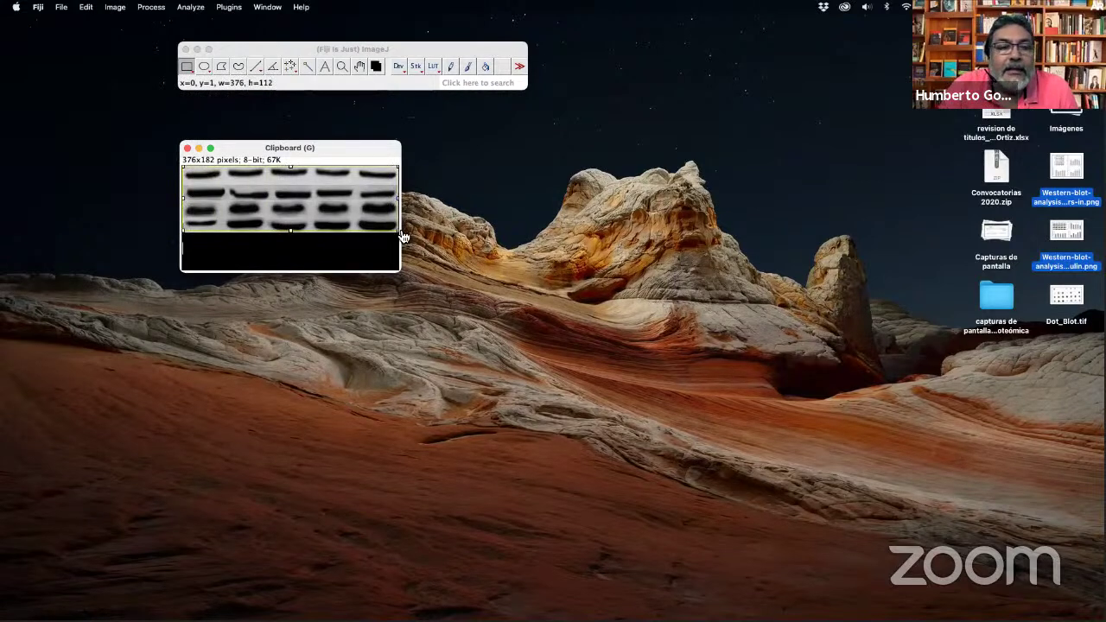
{"action": "left_click", "coordinate": [115, 7]}
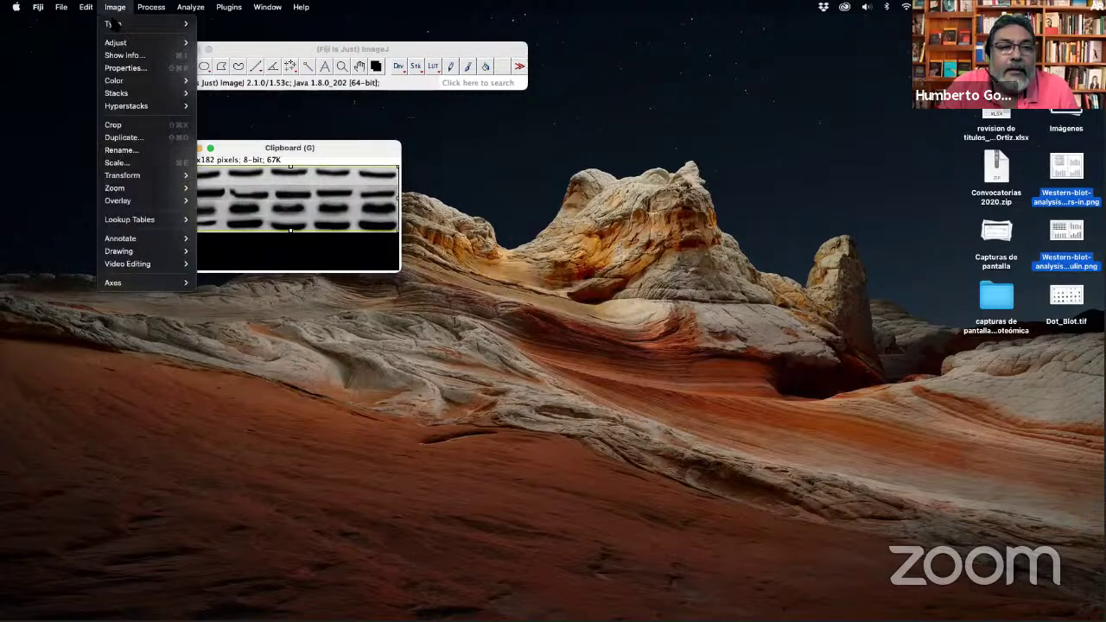
{"action": "left_click", "coordinate": [122, 125]}
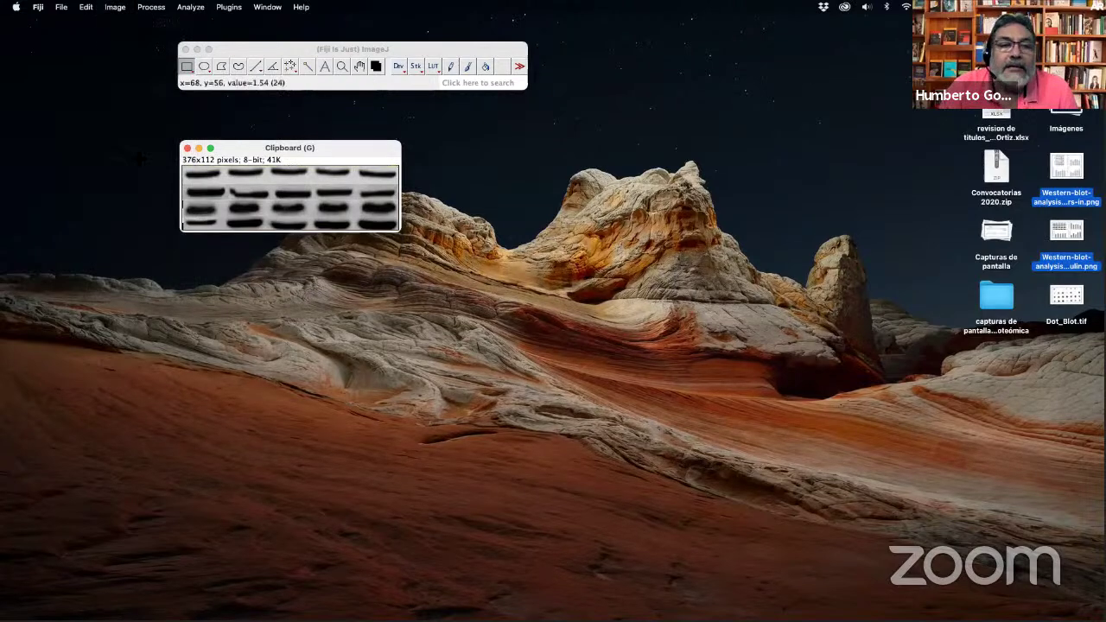
Set the cropped blot image's type to 8-bit.
{"action": "left_click_drag", "start_coordinate": [243, 152], "coordinate": [435, 213]}
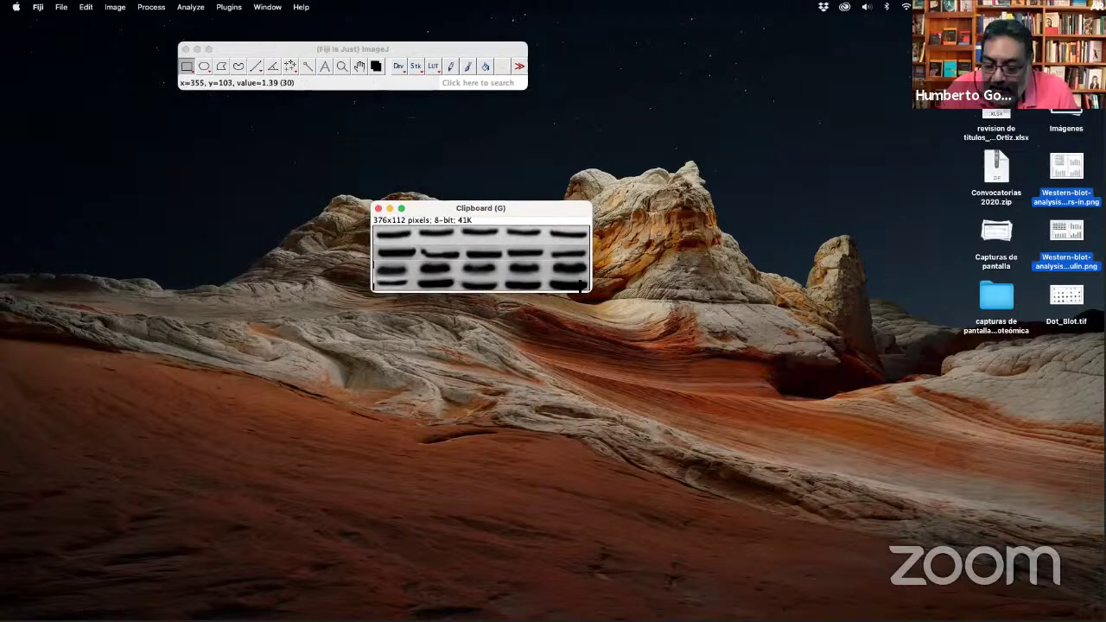
{"action": "key", "text": "plus"}
{"action": "key", "text": "plus"}
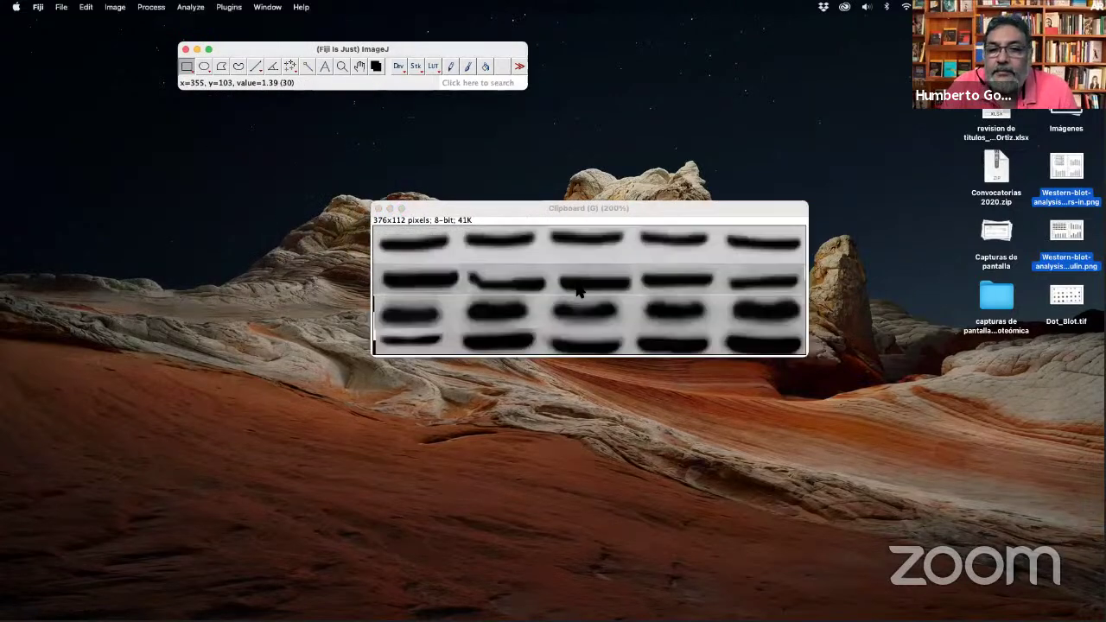
{"action": "key", "text": "plus"}
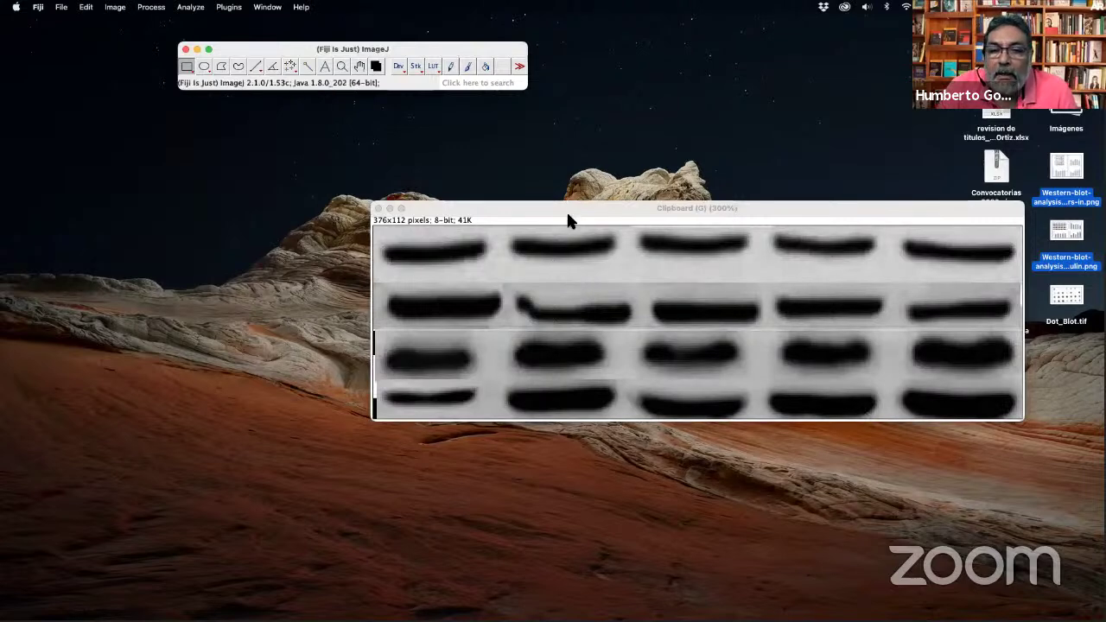
{"action": "left_click_drag", "start_coordinate": [555, 214], "coordinate": [355, 196]}
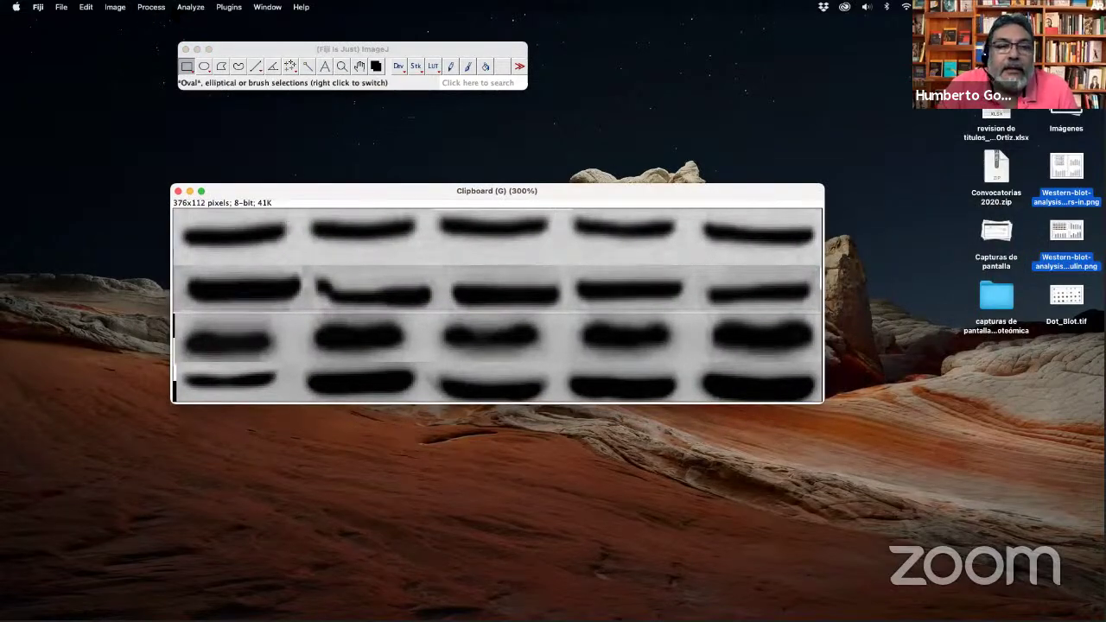
{"action": "left_click", "coordinate": [111, 7]}
{"action": "mouse_move", "coordinate": [116, 24]}
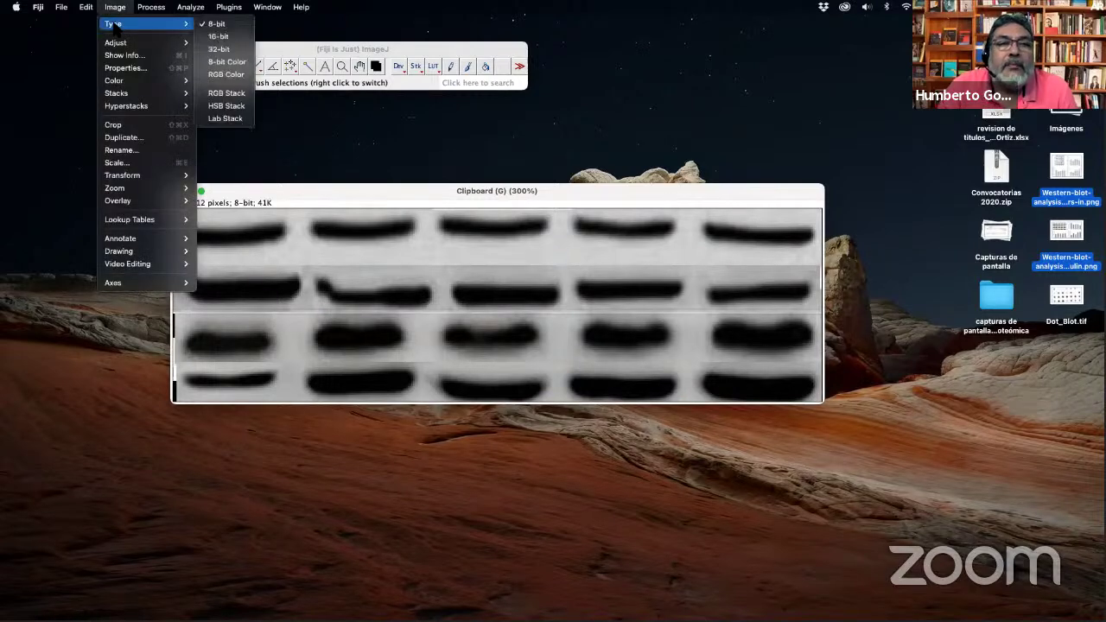
{"action": "left_click", "coordinate": [217, 24]}
Adjust the blot image's brightness and contrast automatically.
{"action": "left_click", "coordinate": [116, 7]}
{"action": "left_click", "coordinate": [116, 7]}
{"action": "left_click", "coordinate": [116, 7]}
{"action": "mouse_move", "coordinate": [115, 44]}
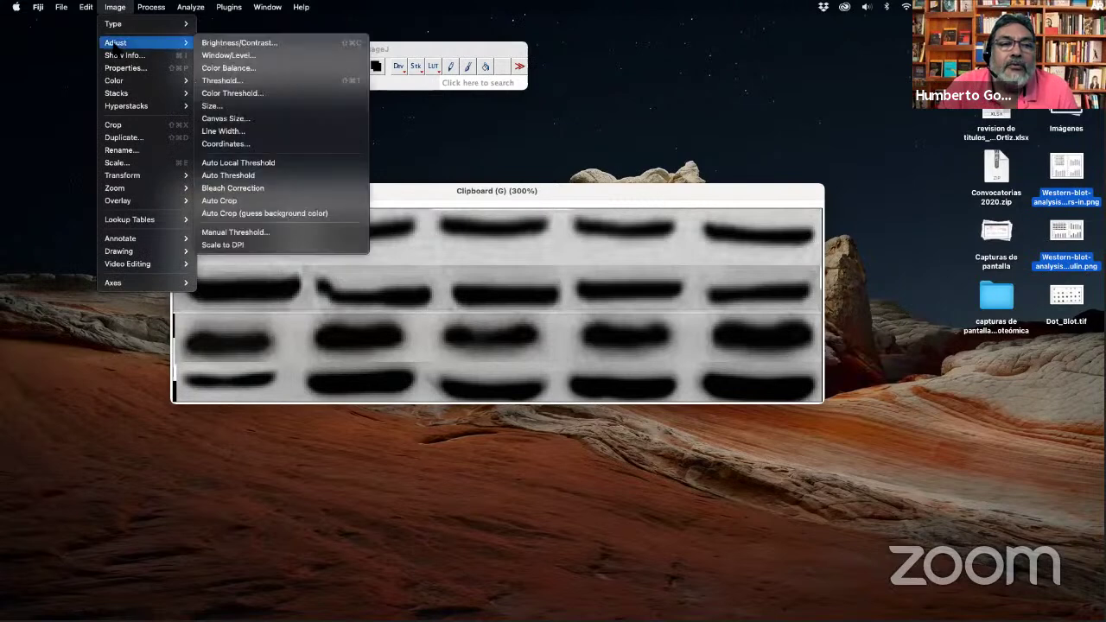
{"action": "left_click", "coordinate": [257, 44]}
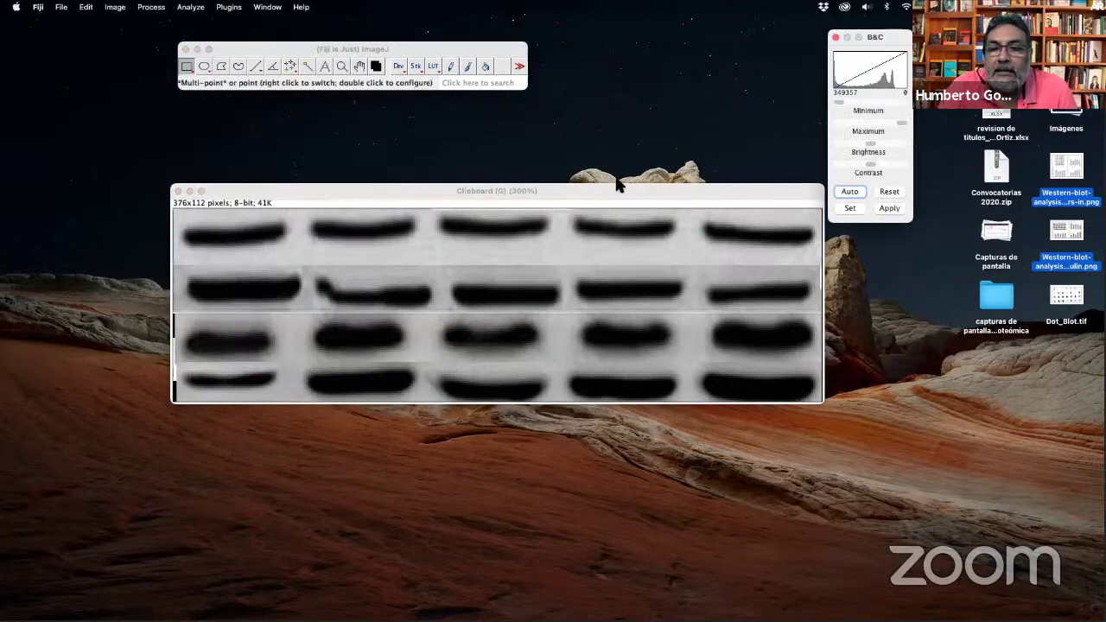
{"action": "left_click", "coordinate": [848, 193]}
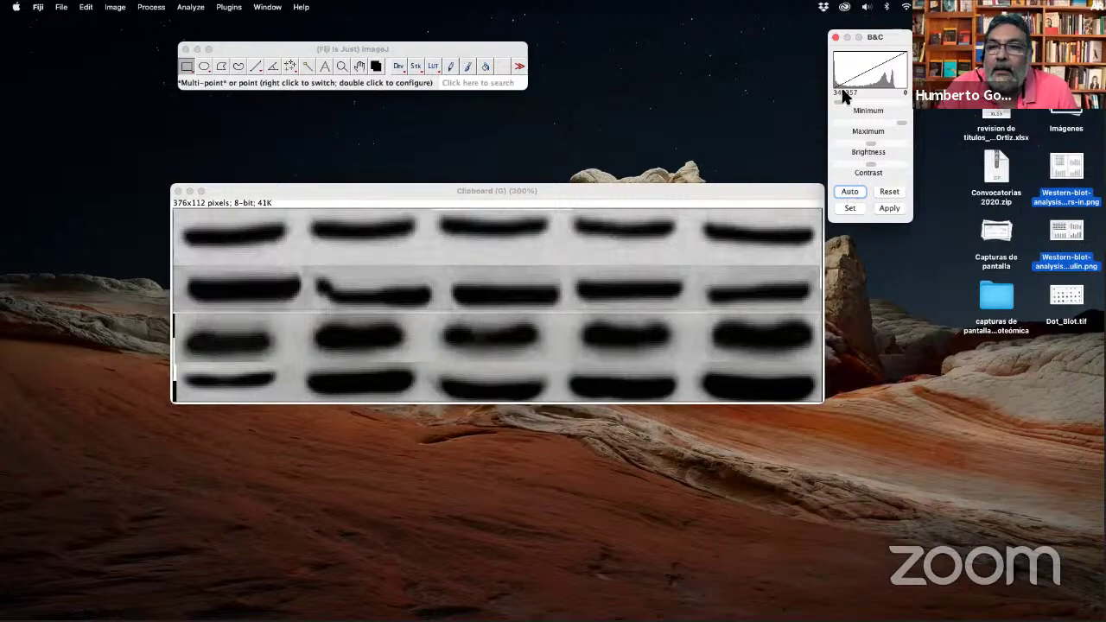
{"action": "left_click_drag", "start_coordinate": [871, 39], "coordinate": [699, 24]}
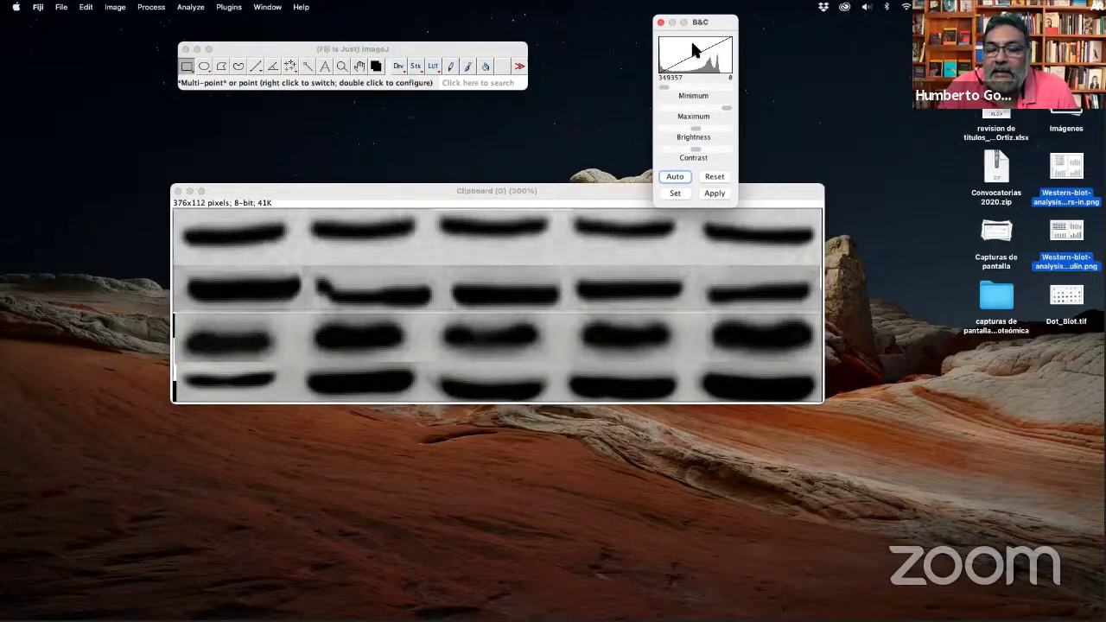
{"action": "left_click", "coordinate": [674, 177]}
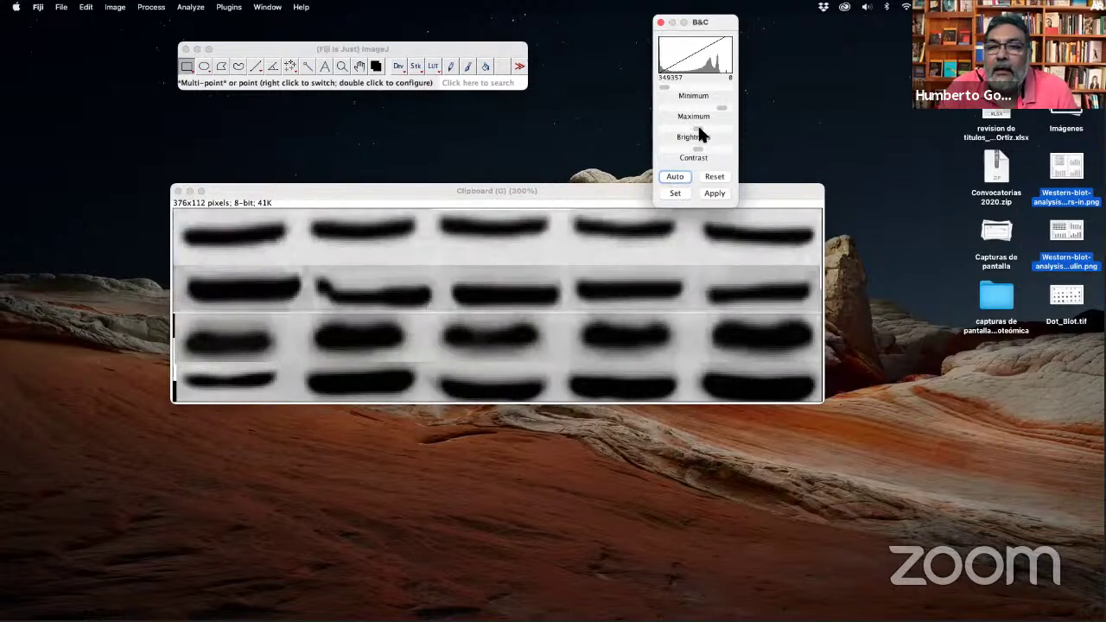
{"action": "left_click", "coordinate": [660, 23]}
Subtract the blot image's background with a rolling ball radius of 50 pixels and the light background option, using the preview.
{"action": "left_click", "coordinate": [115, 7]}
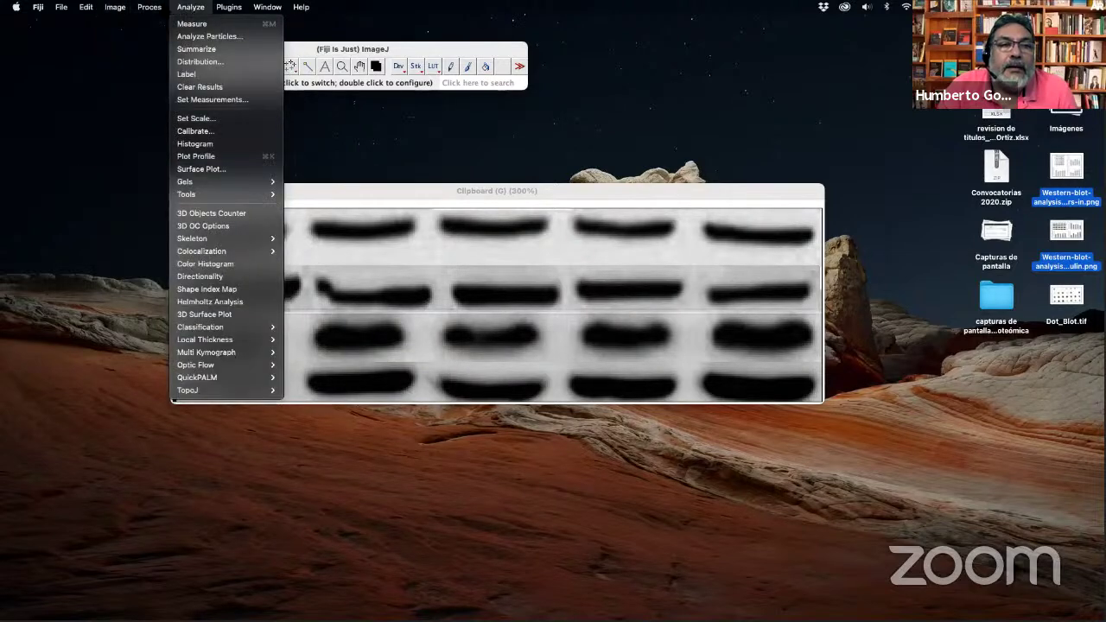
{"action": "mouse_move", "coordinate": [151, 8]}
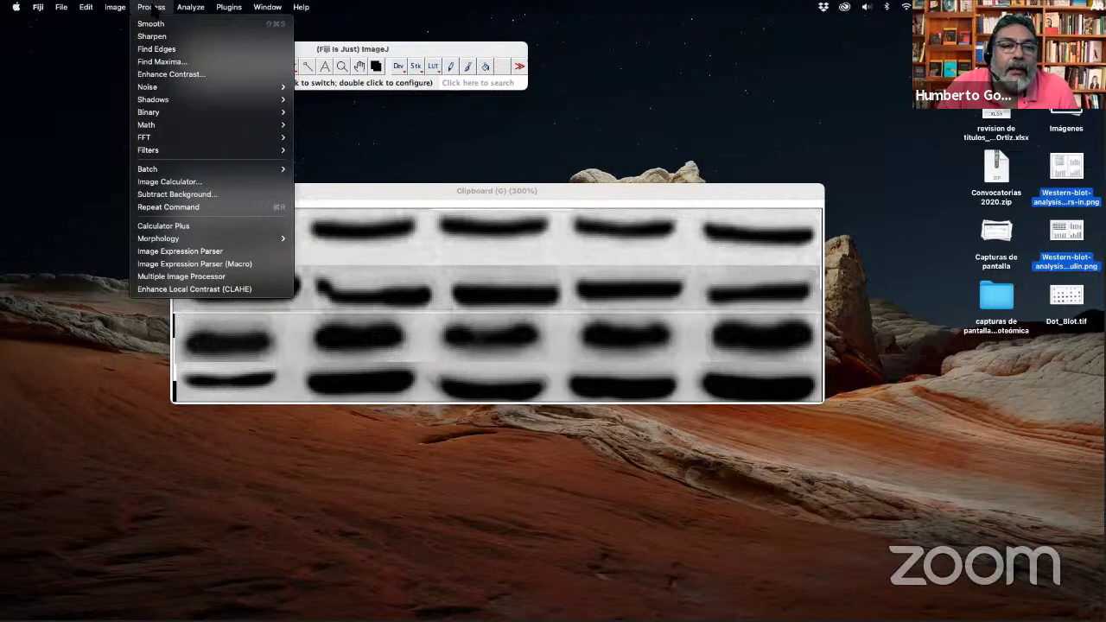
{"action": "left_click", "coordinate": [211, 195]}
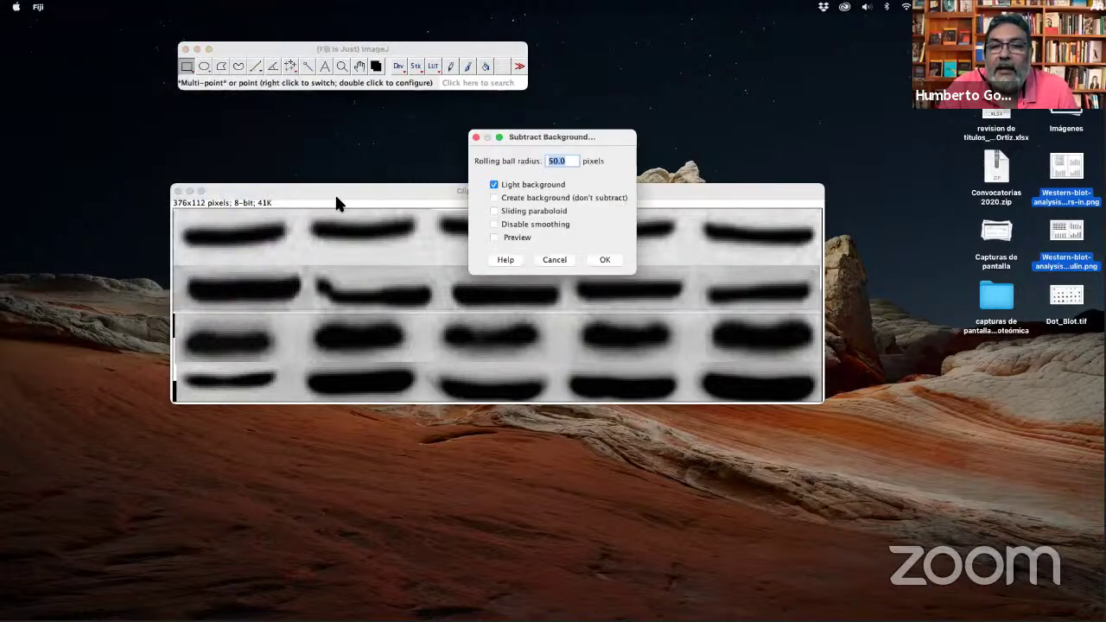
{"action": "left_click_drag", "start_coordinate": [529, 137], "coordinate": [611, 58]}
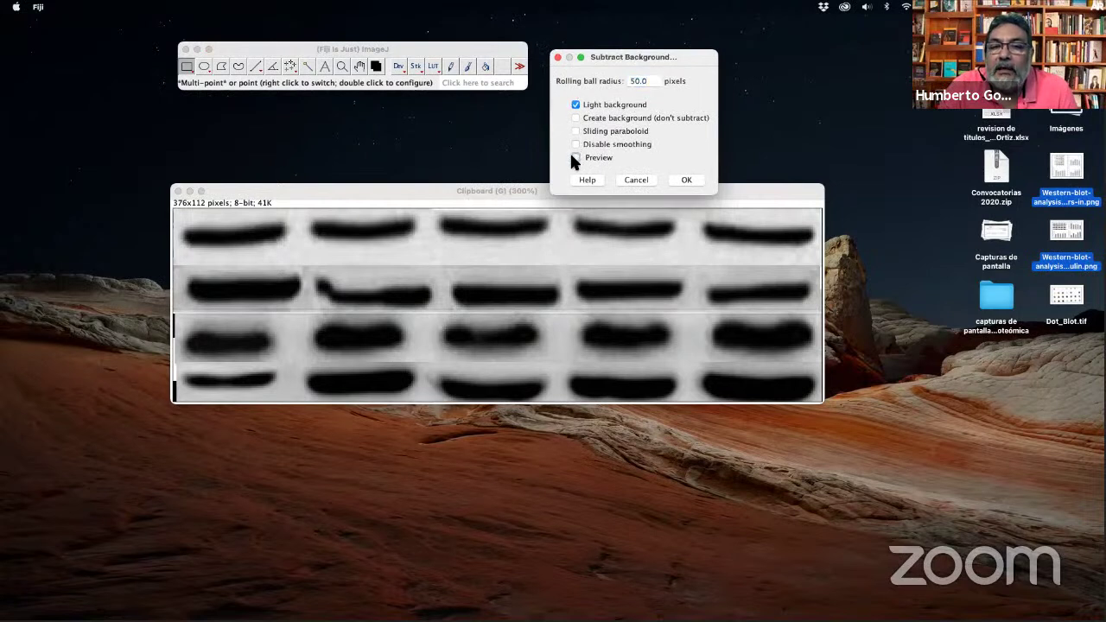
{"action": "left_click", "coordinate": [575, 158]}
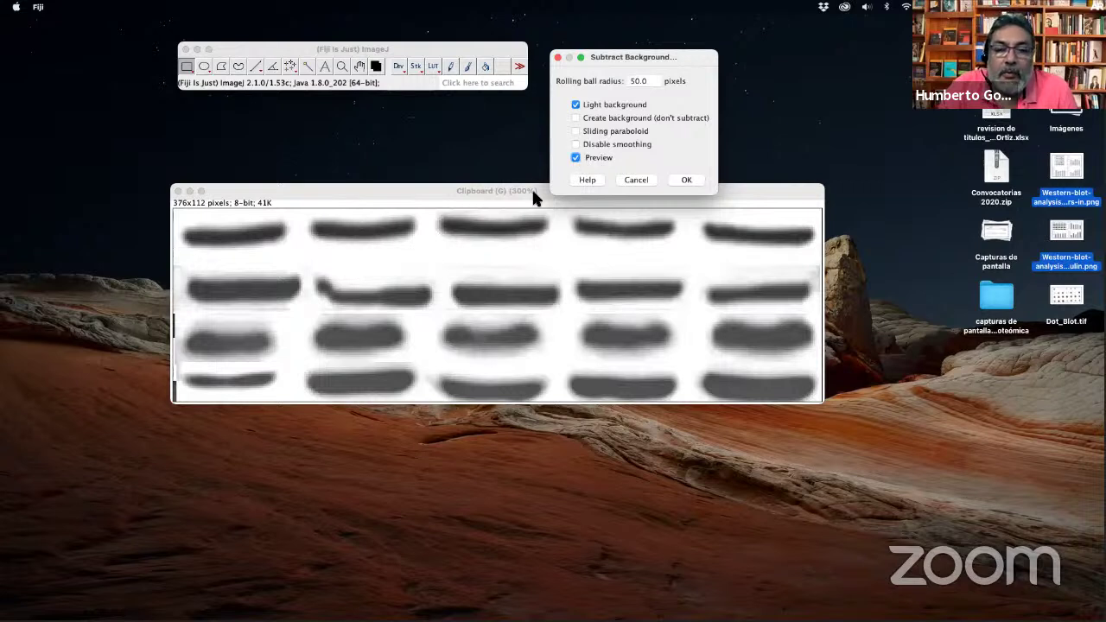
{"action": "left_click", "coordinate": [685, 180]}
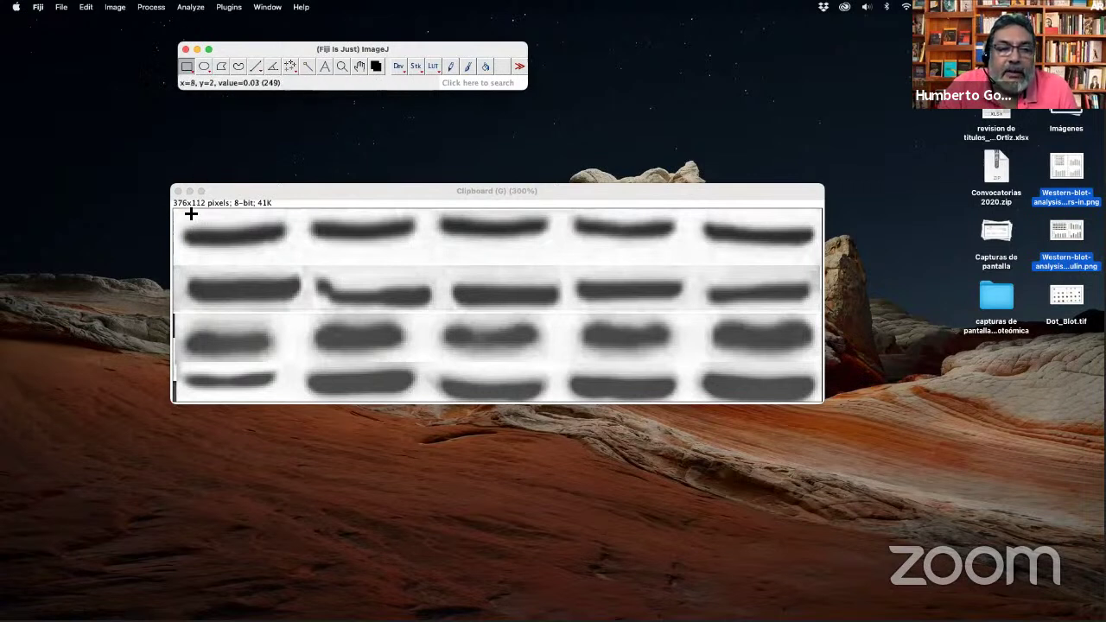
Mark the five columns of bands as gel lanes 1 to 5 with equal rectangles about 45 by 108 pixels.
{"action": "left_click_drag", "start_coordinate": [189, 213], "coordinate": [265, 399]}
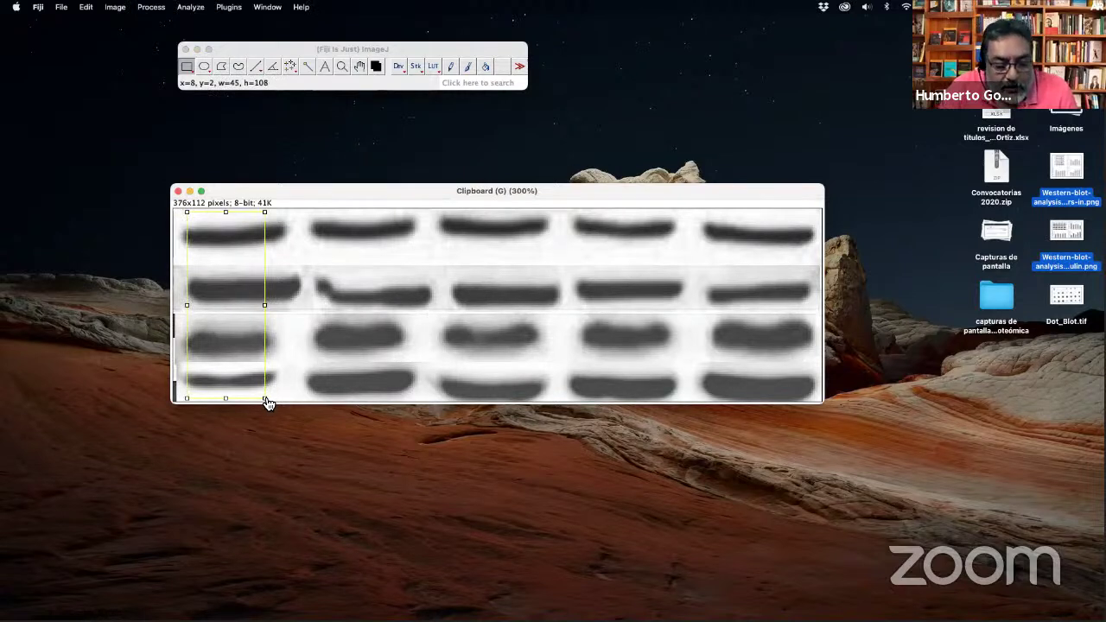
{"action": "left_click_drag", "start_coordinate": [243, 303], "coordinate": [384, 303]}
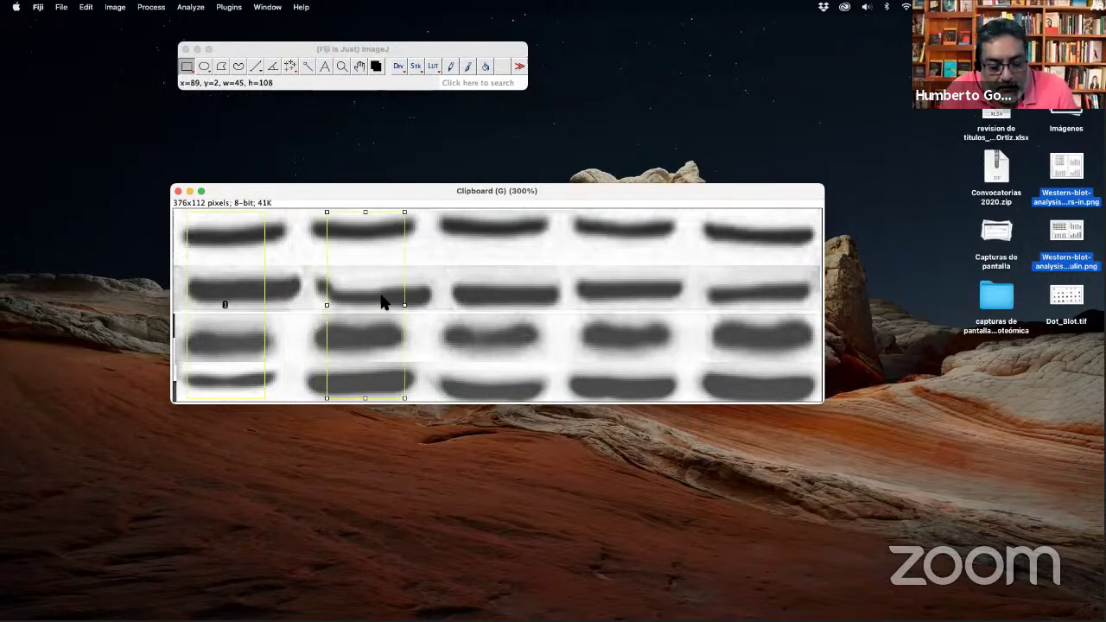
{"action": "key", "text": "2"}
{"action": "left_click_drag", "start_coordinate": [384, 300], "coordinate": [515, 304]}
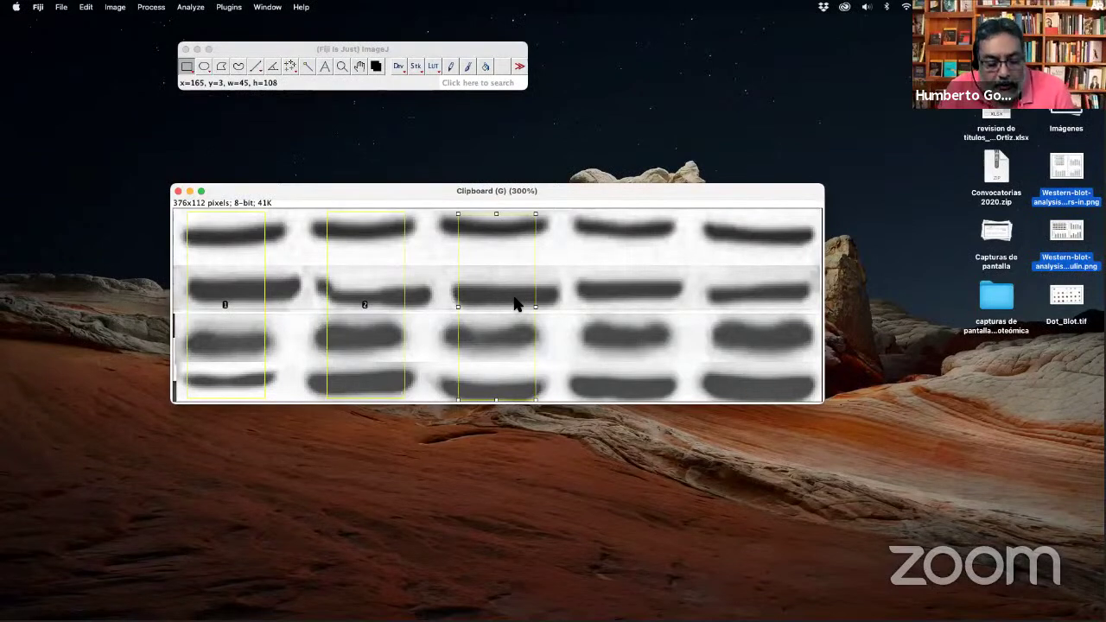
{"action": "key", "text": "2"}
{"action": "left_click_drag", "start_coordinate": [518, 302], "coordinate": [650, 303]}
{"action": "key", "text": "2"}
{"action": "left_click_drag", "start_coordinate": [648, 303], "coordinate": [779, 305]}
{"action": "key", "text": "2"}
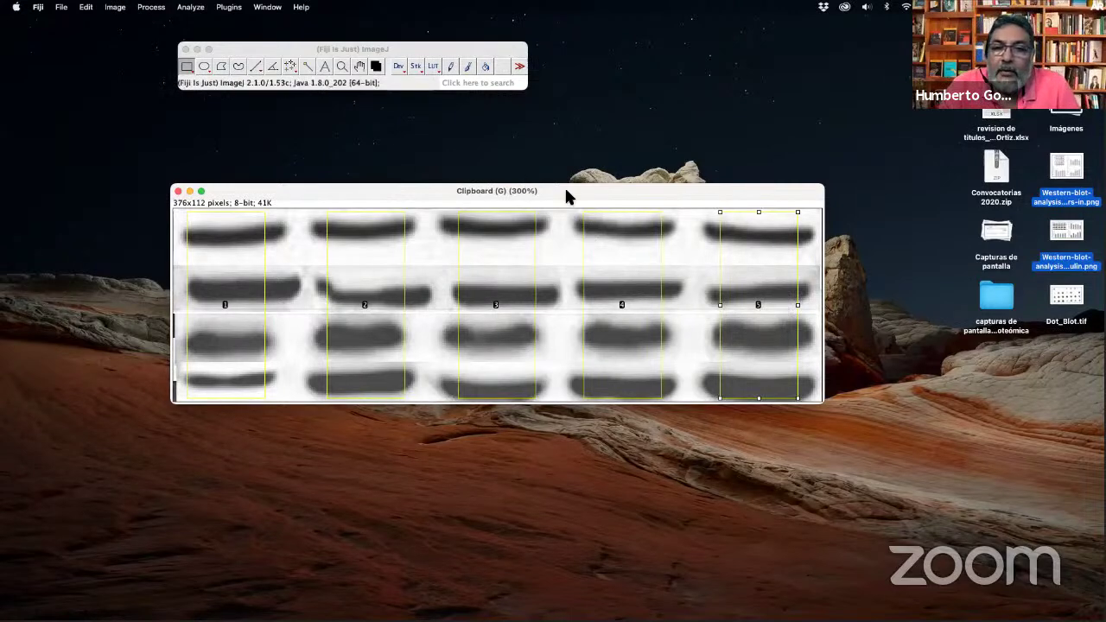
Plot the density profiles of the five marked lanes and look through the plots in an enlarged window.
{"action": "left_click_drag", "start_coordinate": [562, 194], "coordinate": [463, 181]}
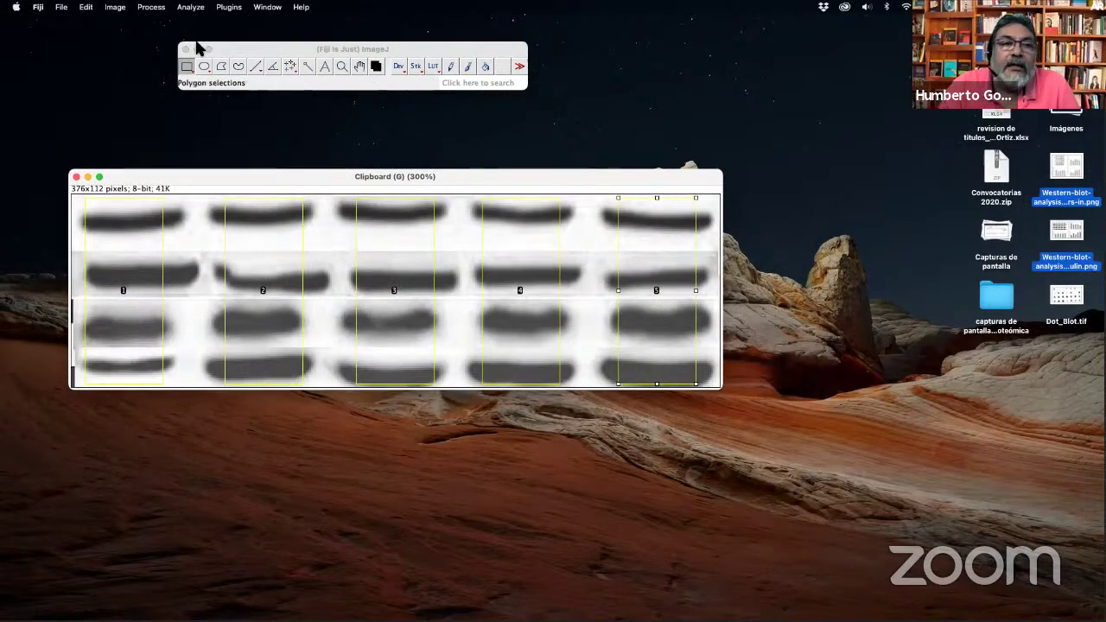
{"action": "left_click", "coordinate": [197, 8]}
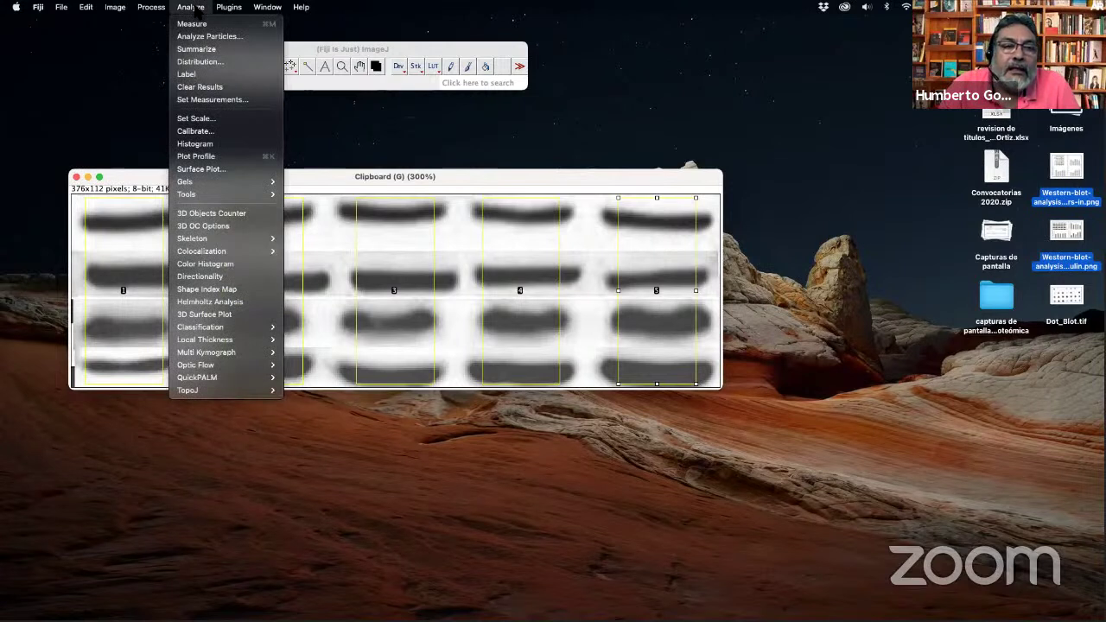
{"action": "mouse_move", "coordinate": [203, 182]}
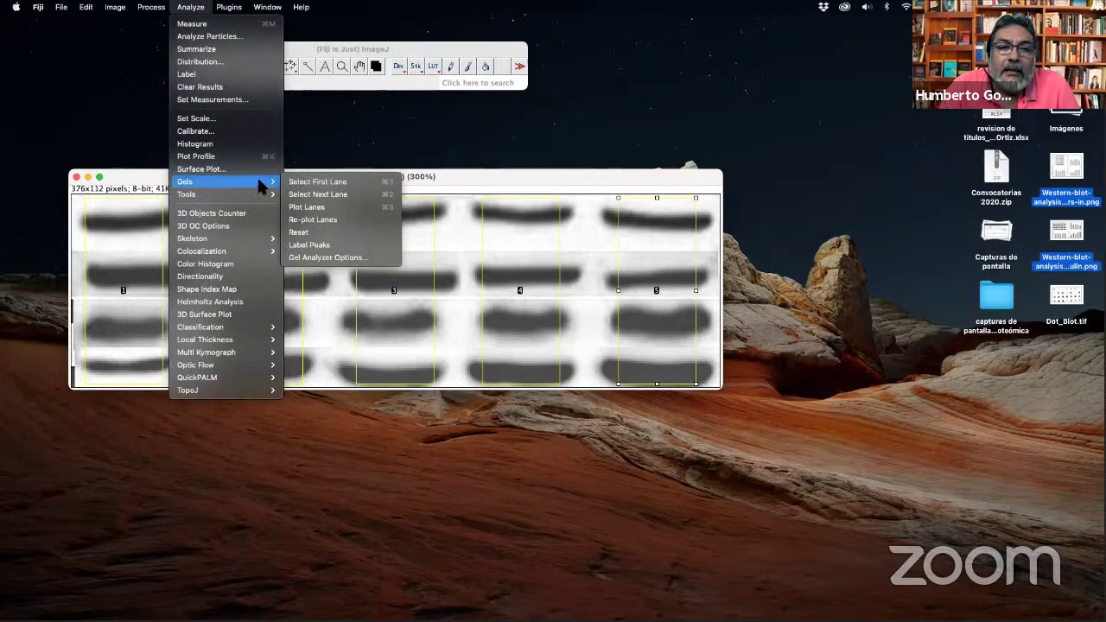
{"action": "left_click", "coordinate": [340, 209]}
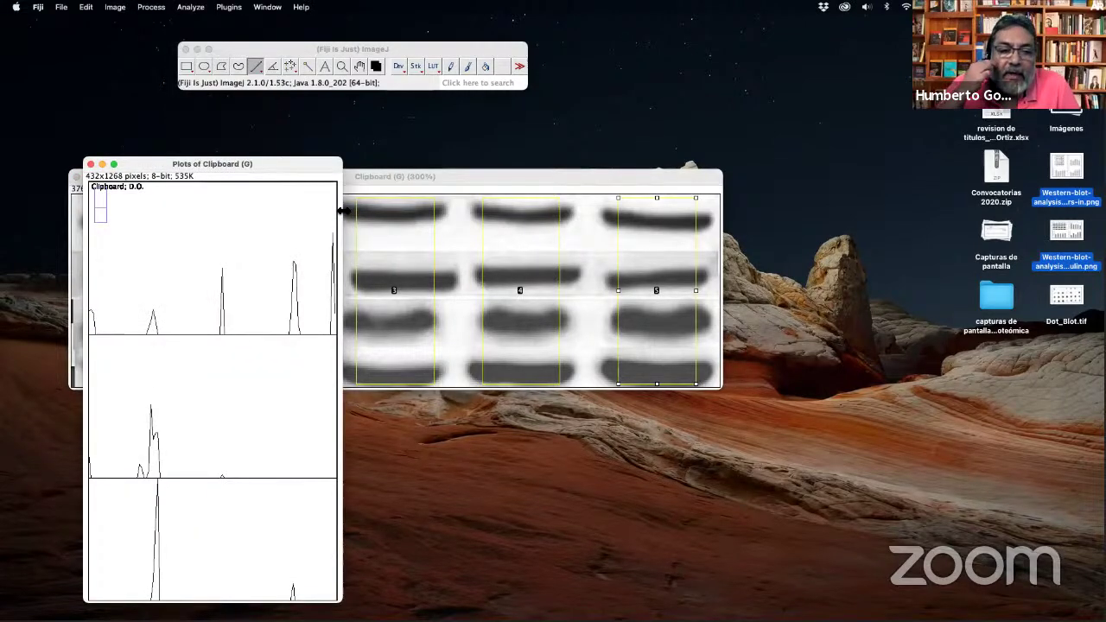
{"action": "left_click_drag", "start_coordinate": [257, 170], "coordinate": [536, 105]}
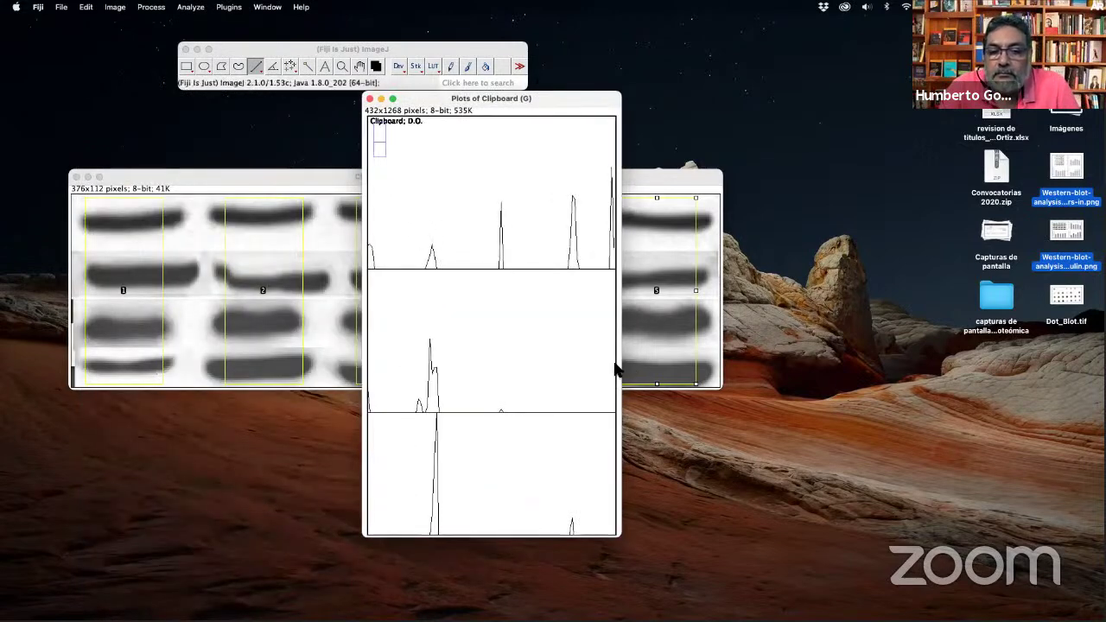
{"action": "left_click_drag", "start_coordinate": [620, 368], "coordinate": [786, 370]}
{"action": "scroll", "coordinate": [647, 337], "scroll_direction": "down", "scroll_amount": 5}
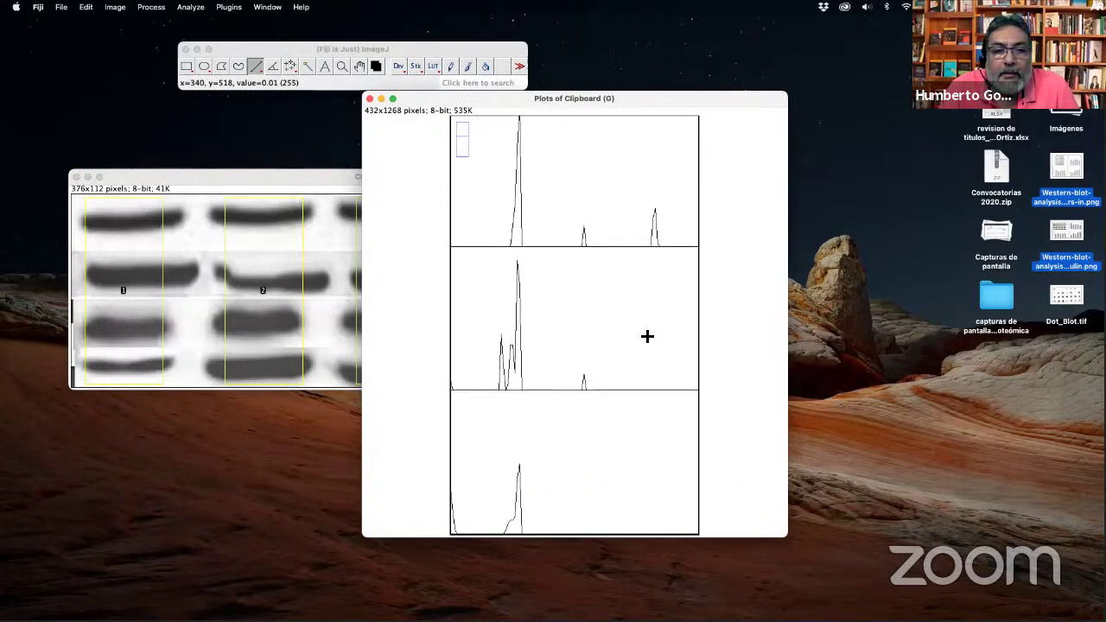
{"action": "scroll", "coordinate": [647, 337], "scroll_direction": "up", "scroll_amount": 6}
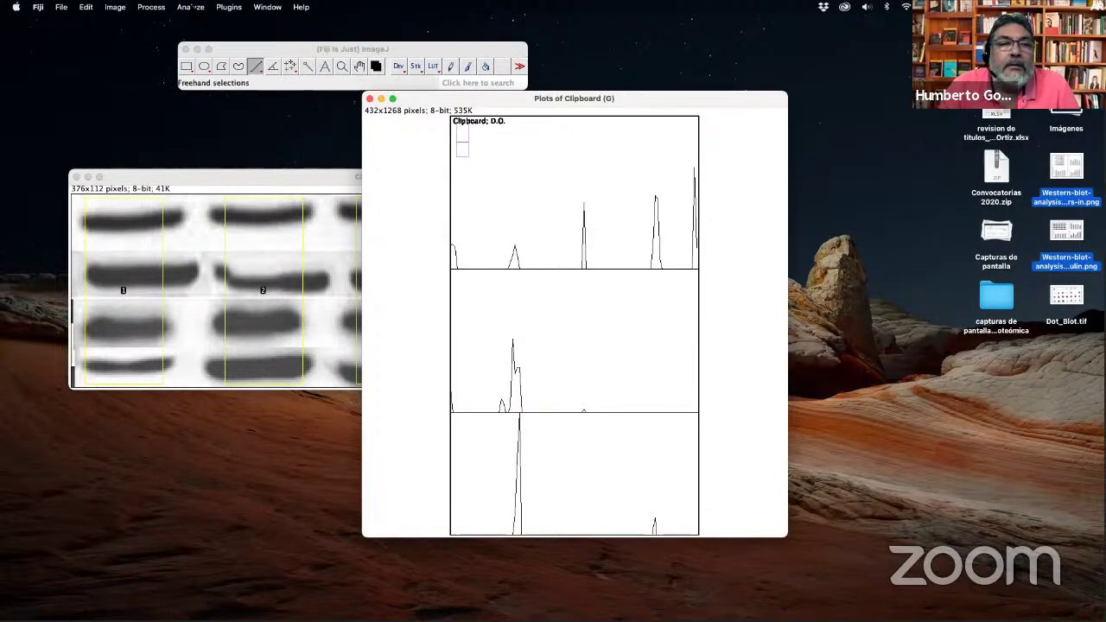
Close the lane plots and turn off peak inversion in the gel analyzer options, keeping the percentage labels on.
{"action": "left_click", "coordinate": [370, 99]}
{"action": "left_click", "coordinate": [486, 204]}
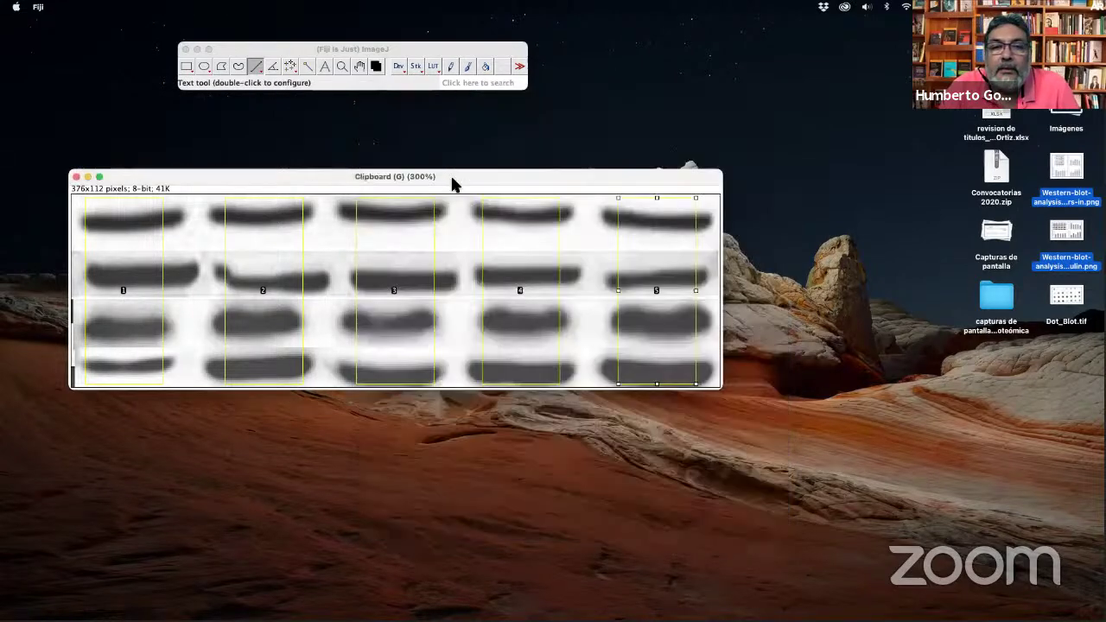
{"action": "left_click", "coordinate": [188, 7]}
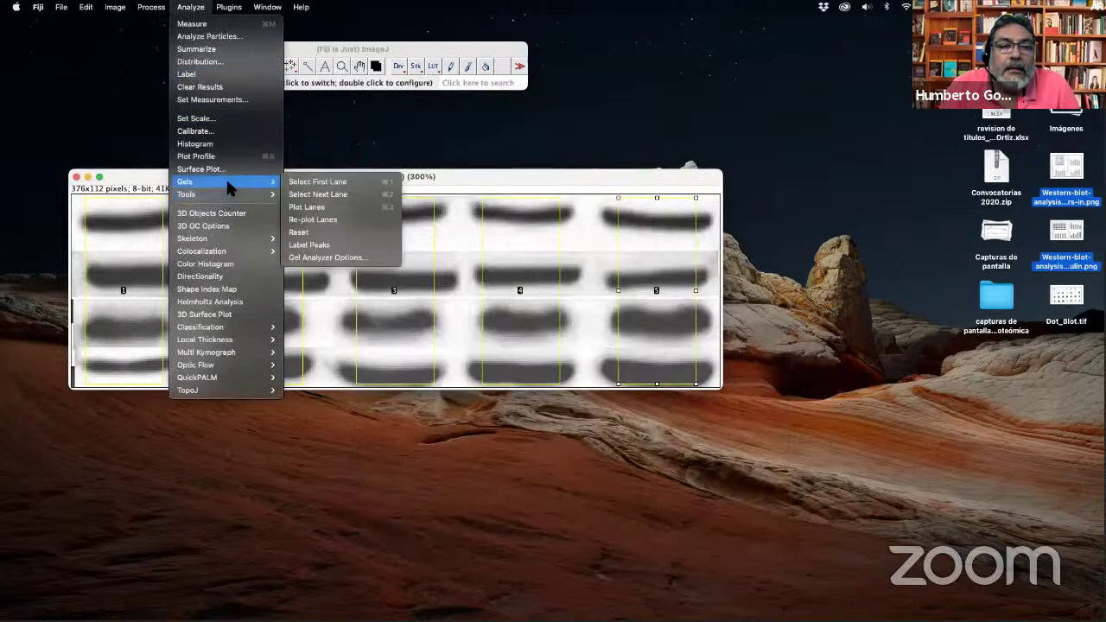
{"action": "left_click", "coordinate": [346, 257]}
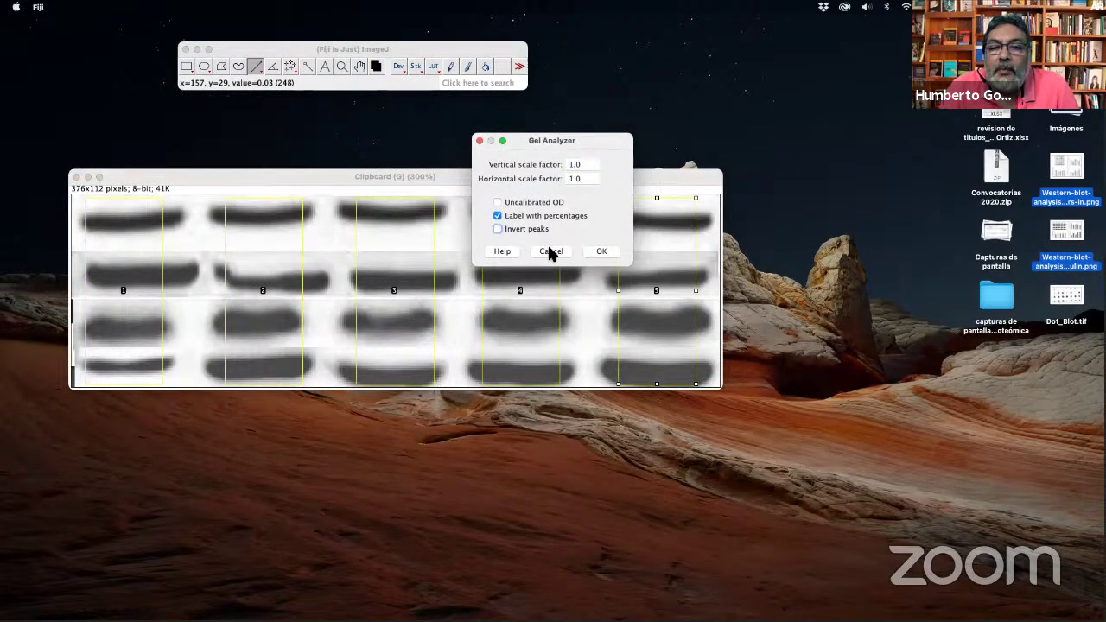
{"action": "left_click", "coordinate": [603, 252]}
Re-plot the five marked lanes and place the slightly widened plots window beside the blot image.
{"action": "left_click", "coordinate": [196, 8]}
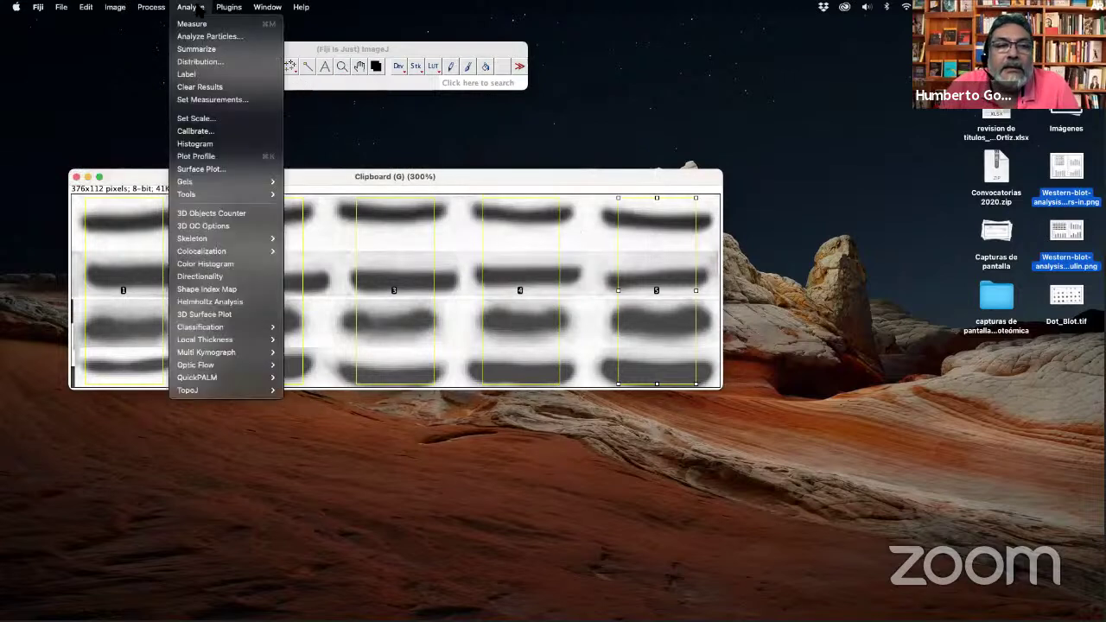
{"action": "mouse_move", "coordinate": [238, 184]}
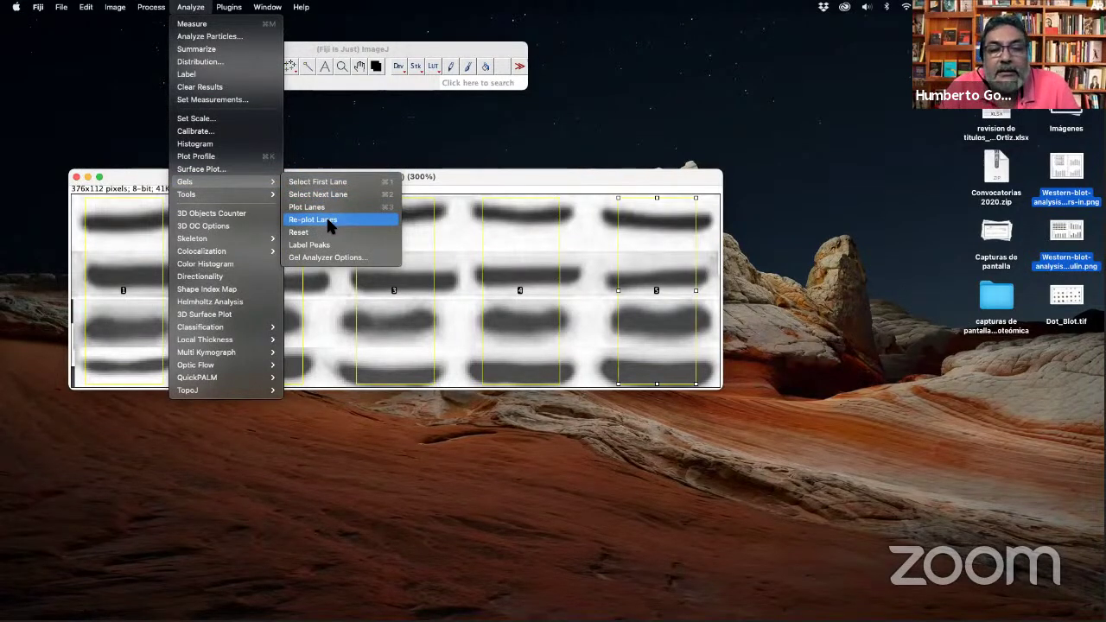
{"action": "left_click", "coordinate": [313, 220]}
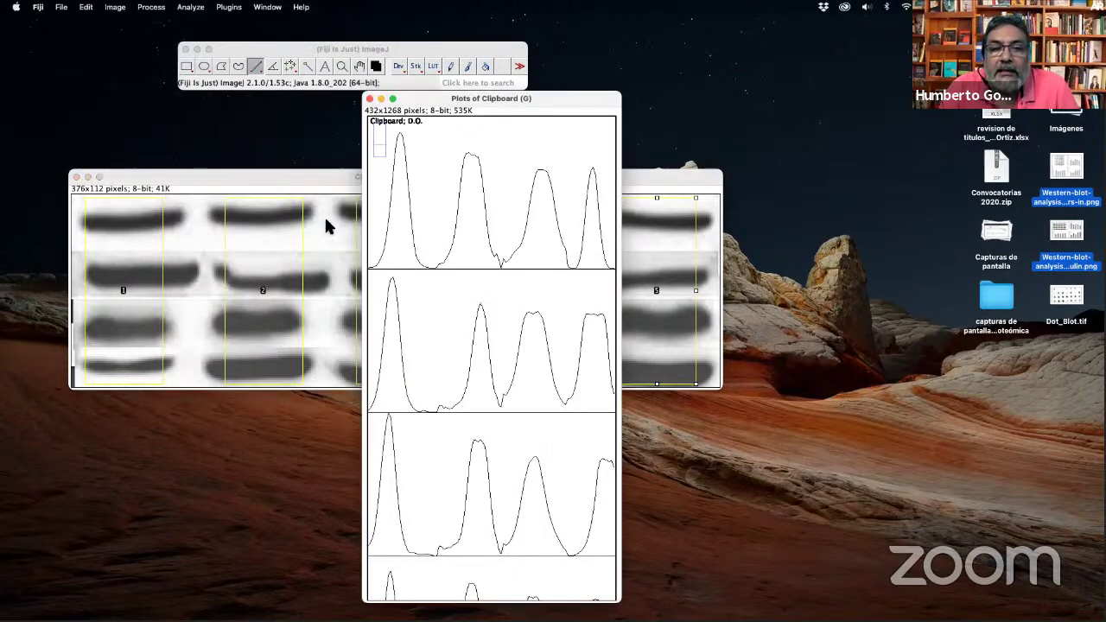
{"action": "left_click_drag", "start_coordinate": [545, 98], "coordinate": [735, 60]}
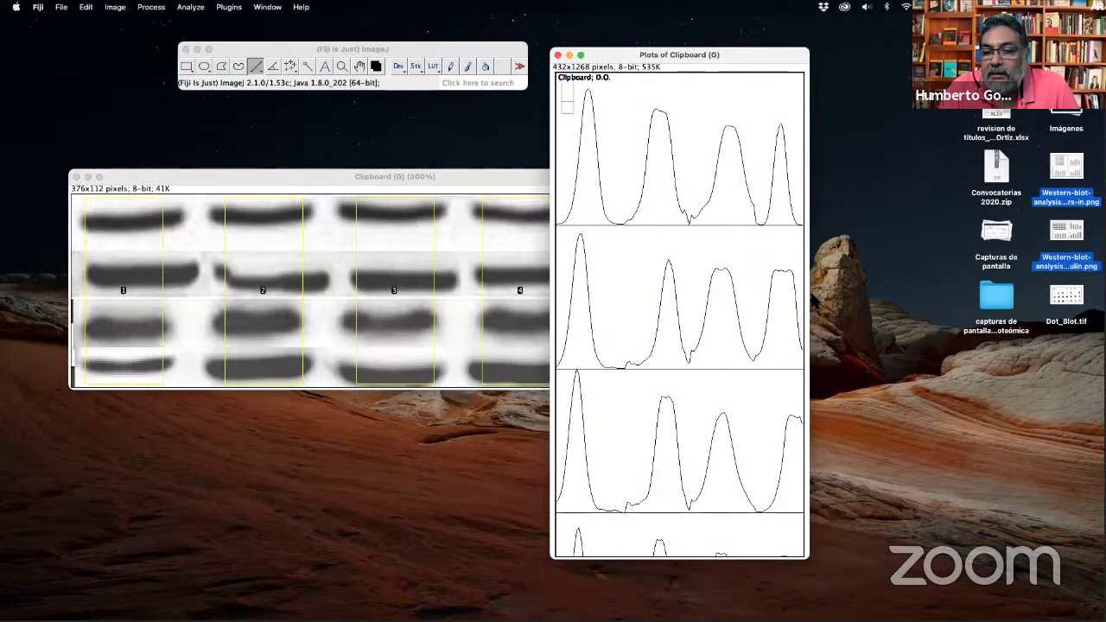
{"action": "left_click_drag", "start_coordinate": [810, 297], "coordinate": [836, 298]}
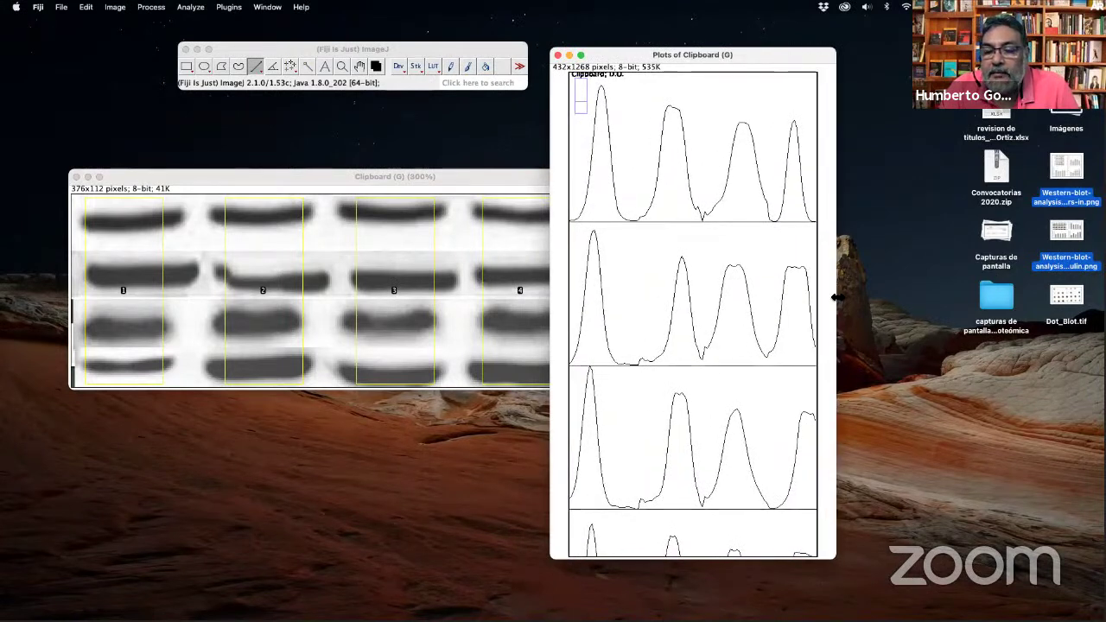
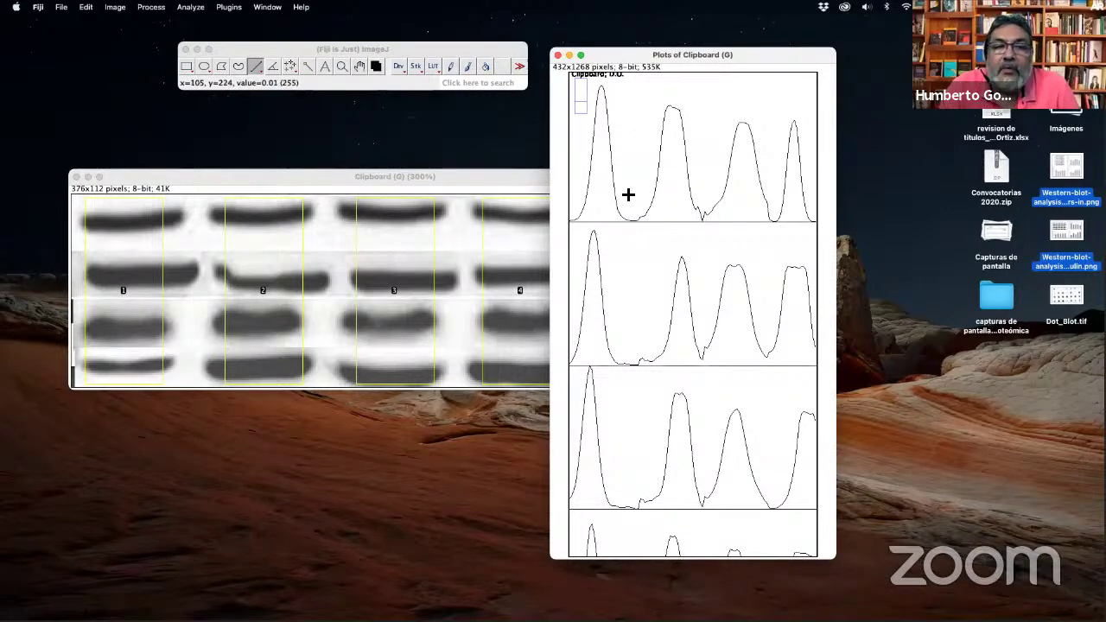
Draw short straight lines from the peak flanks down past the baseline to close off the peaks in the first and second lane plots.
{"action": "left_click", "coordinate": [622, 213]}
{"action": "mouse_move", "coordinate": [621, 213]}
{"action": "left_mouse_down"}
{"action": "mouse_move", "coordinate": [630, 234]}
{"action": "mouse_move", "coordinate": [652, 210]}
{"action": "mouse_move", "coordinate": [644, 236]}
{"action": "mouse_move", "coordinate": [629, 233]}
{"action": "left_mouse_up"}
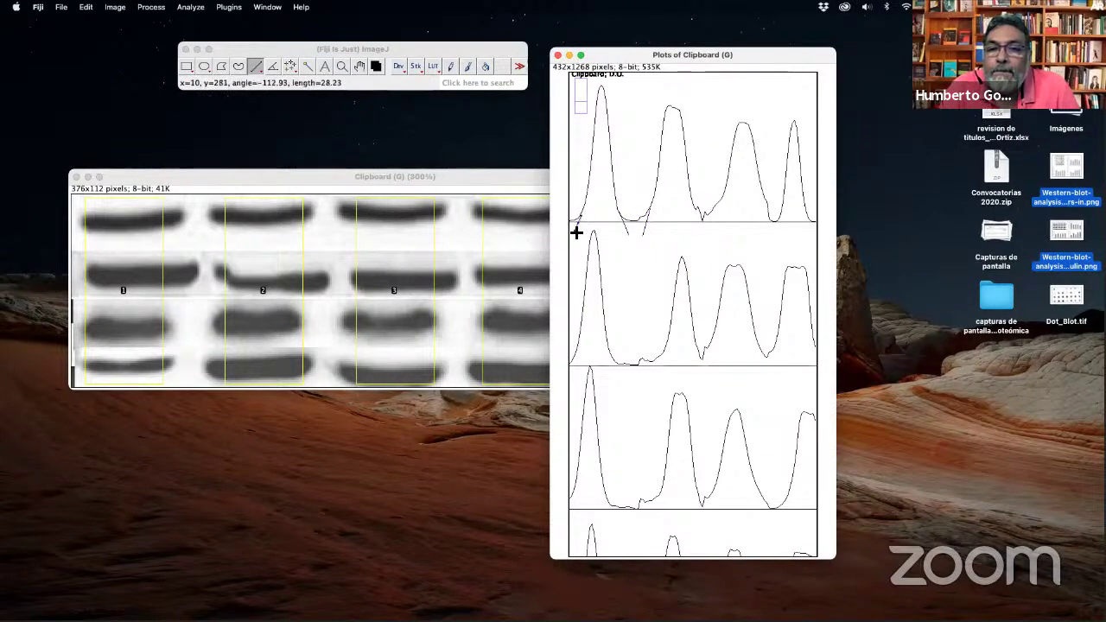
{"action": "mouse_move", "coordinate": [694, 208]}
{"action": "left_mouse_down"}
{"action": "mouse_move", "coordinate": [717, 234]}
{"action": "mouse_move", "coordinate": [813, 232]}
{"action": "left_mouse_up"}
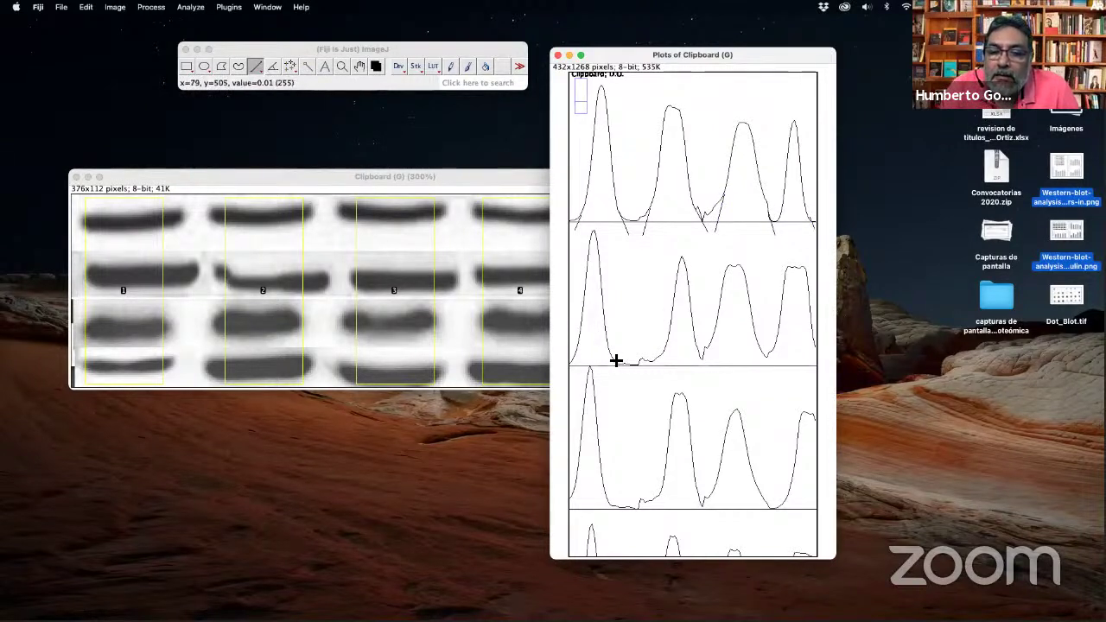
{"action": "mouse_move", "coordinate": [613, 360]}
{"action": "left_mouse_down"}
{"action": "mouse_move", "coordinate": [628, 377]}
{"action": "mouse_move", "coordinate": [701, 368]}
{"action": "mouse_move", "coordinate": [706, 379]}
{"action": "left_mouse_up"}
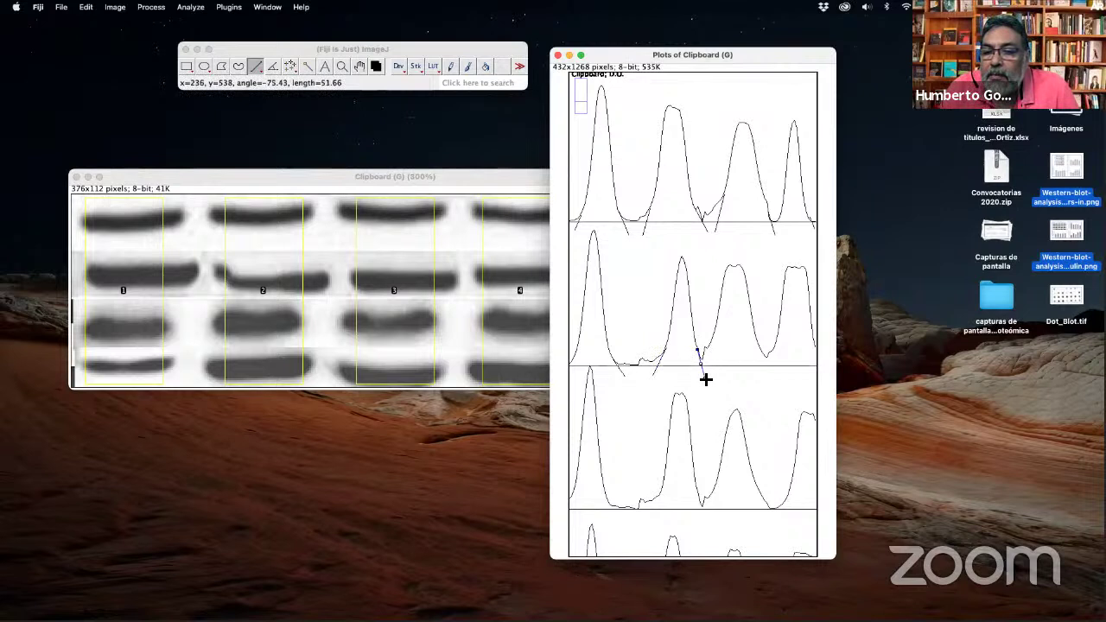
{"action": "left_click_drag", "start_coordinate": [761, 353], "coordinate": [770, 375]}
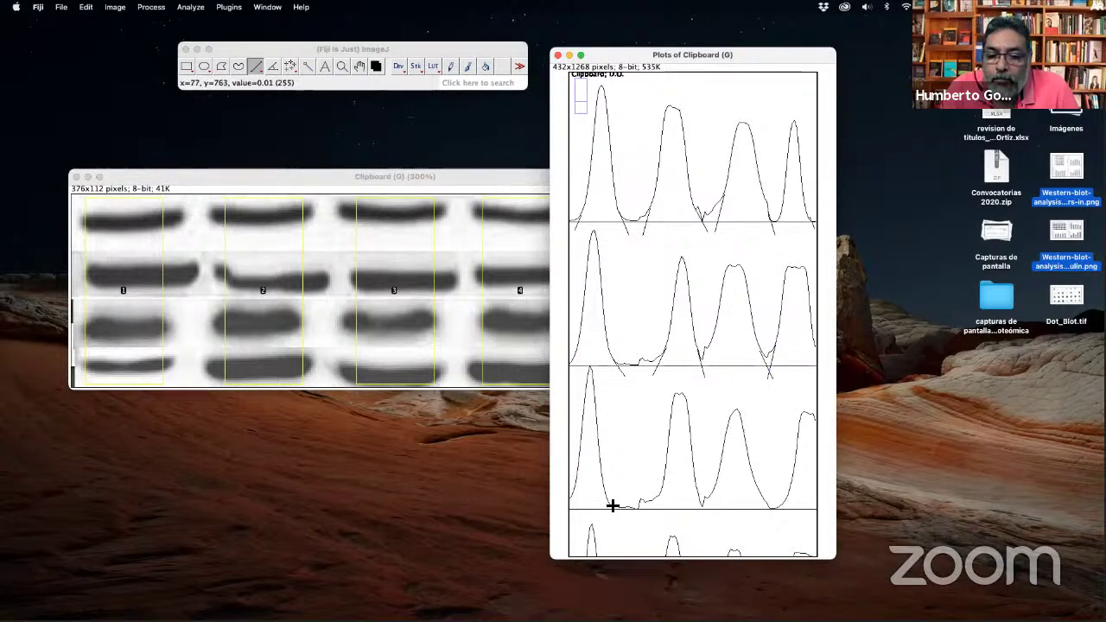
Close off the peaks in the third lane plot with short straight lines crossing the baseline beside each peak.
{"action": "mouse_move", "coordinate": [610, 502]}
{"action": "left_mouse_down"}
{"action": "mouse_move", "coordinate": [611, 519]}
{"action": "mouse_move", "coordinate": [572, 519]}
{"action": "left_mouse_up"}
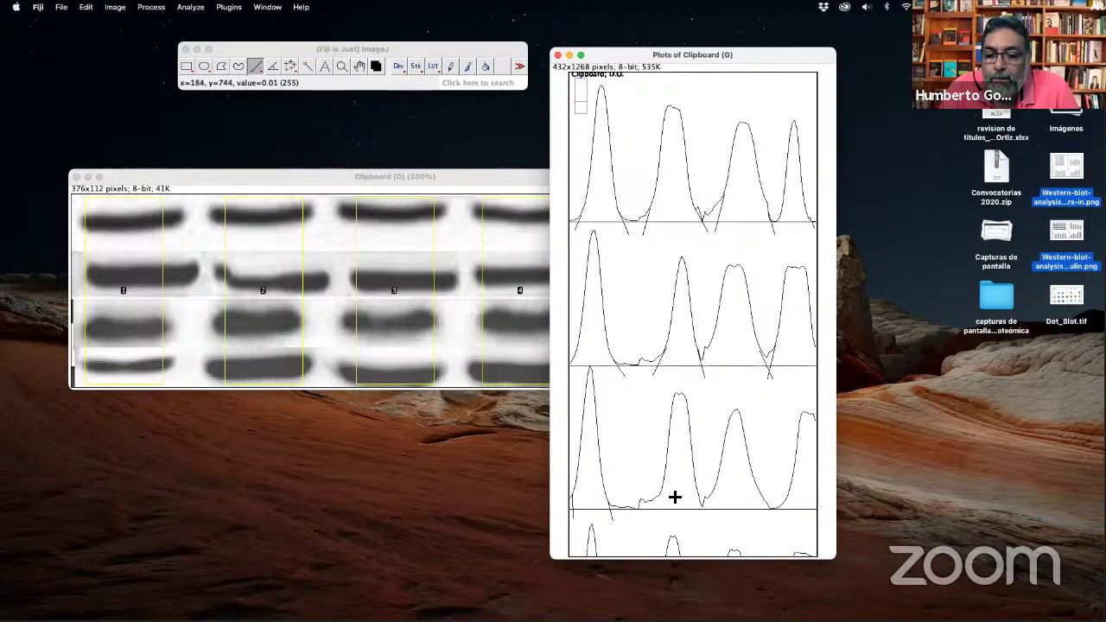
{"action": "left_click_drag", "start_coordinate": [662, 491], "coordinate": [704, 519]}
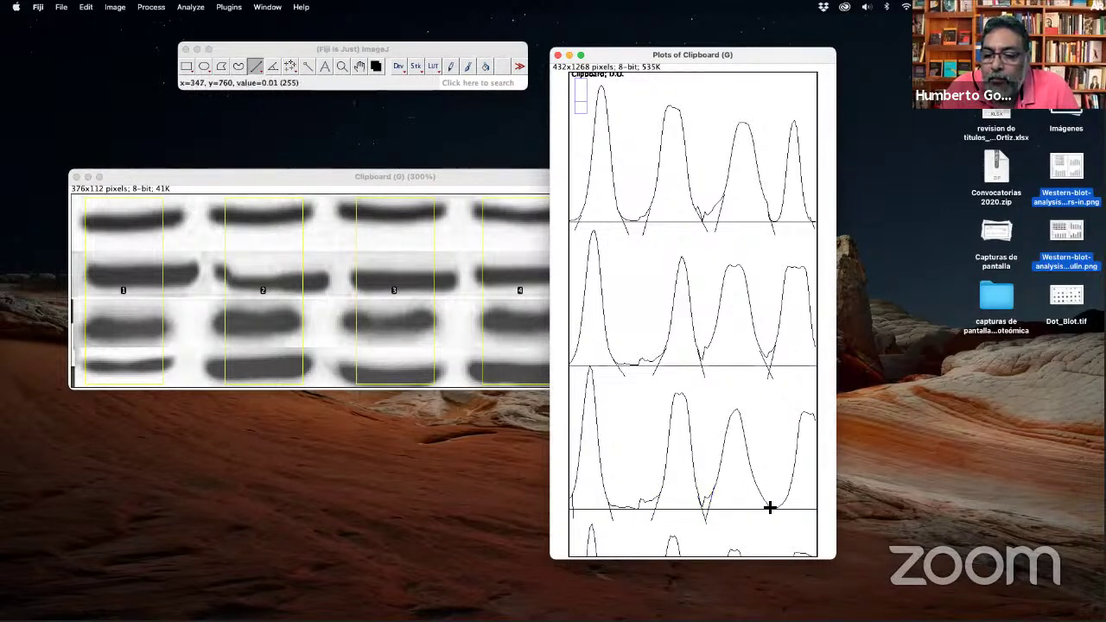
{"action": "left_click_drag", "start_coordinate": [761, 491], "coordinate": [782, 531]}
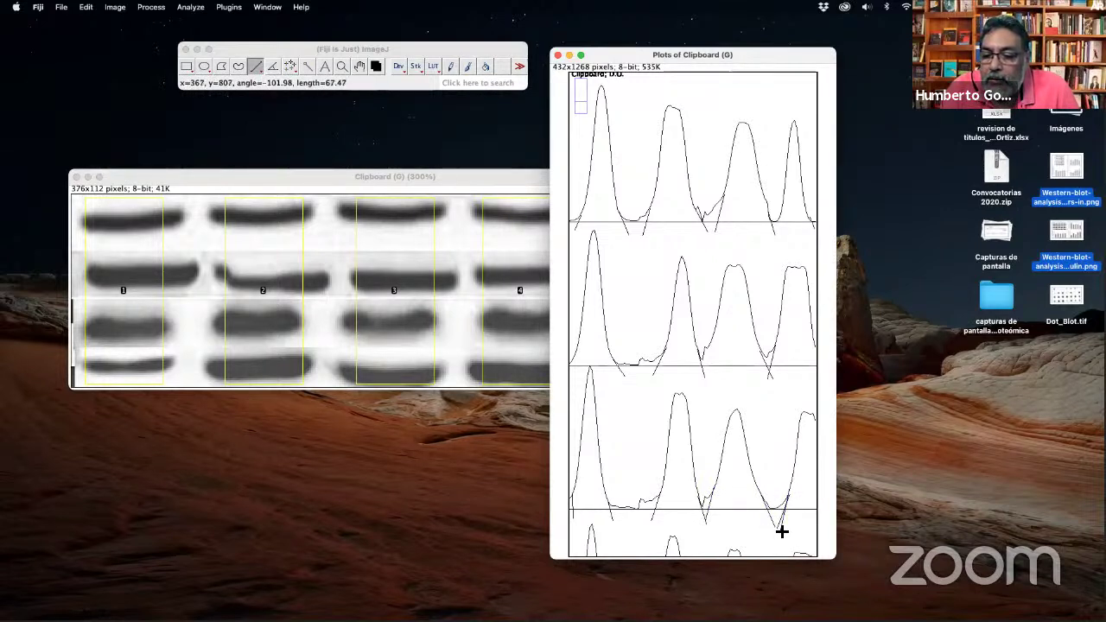
Draw straight lines across the baseline at the peak bases in the fourth lane plot to separate its peaks.
{"action": "scroll", "coordinate": [725, 503], "scroll_direction": "down", "scroll_amount": 5}
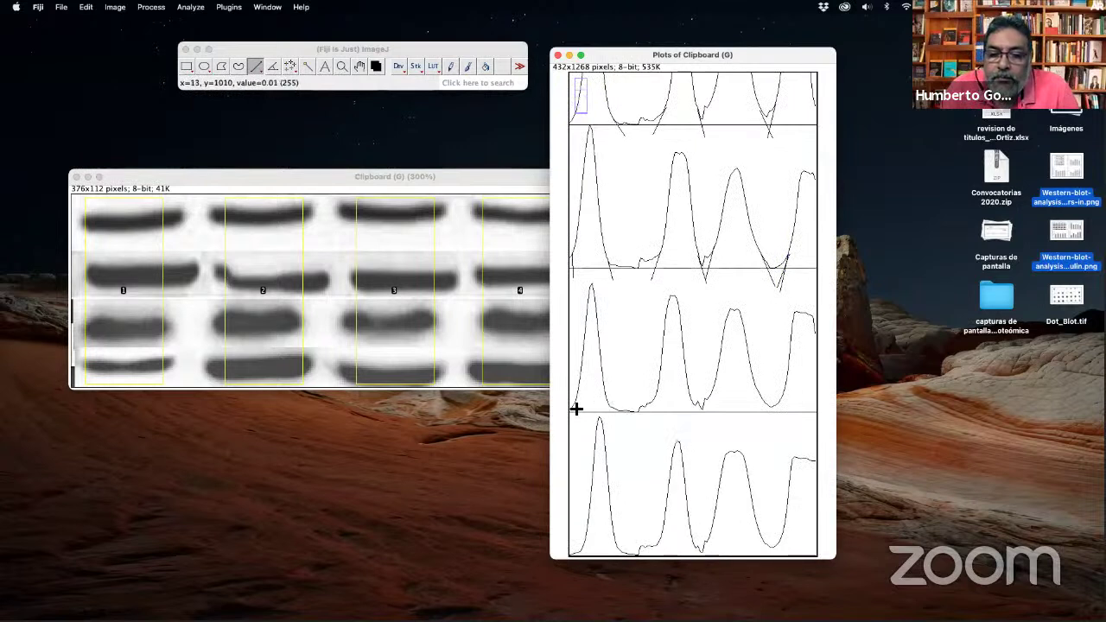
{"action": "mouse_move", "coordinate": [623, 411]}
{"action": "left_mouse_down"}
{"action": "mouse_move", "coordinate": [622, 424]}
{"action": "mouse_move", "coordinate": [704, 428]}
{"action": "left_mouse_up"}
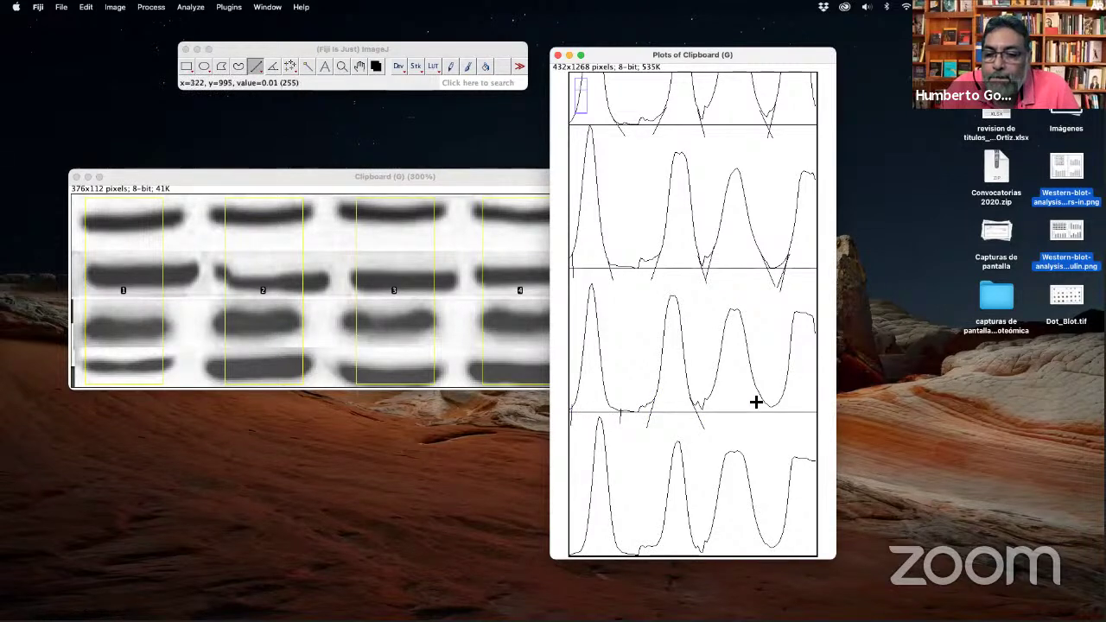
{"action": "left_click_drag", "start_coordinate": [760, 397], "coordinate": [773, 429]}
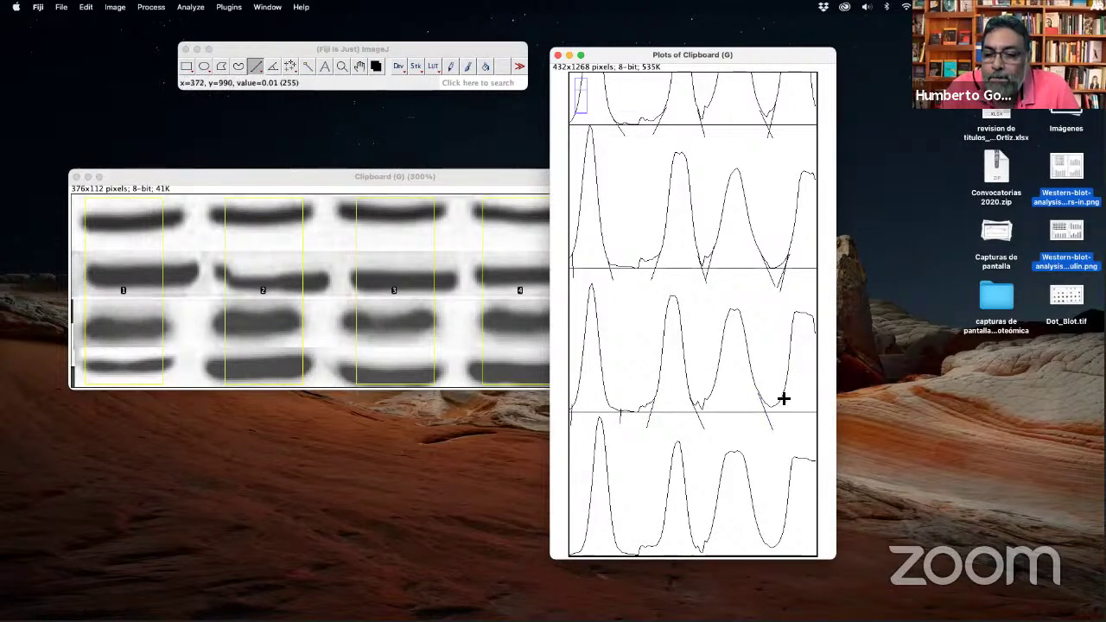
{"action": "right_click", "coordinate": [783, 396]}
{"action": "left_click", "coordinate": [766, 424]}
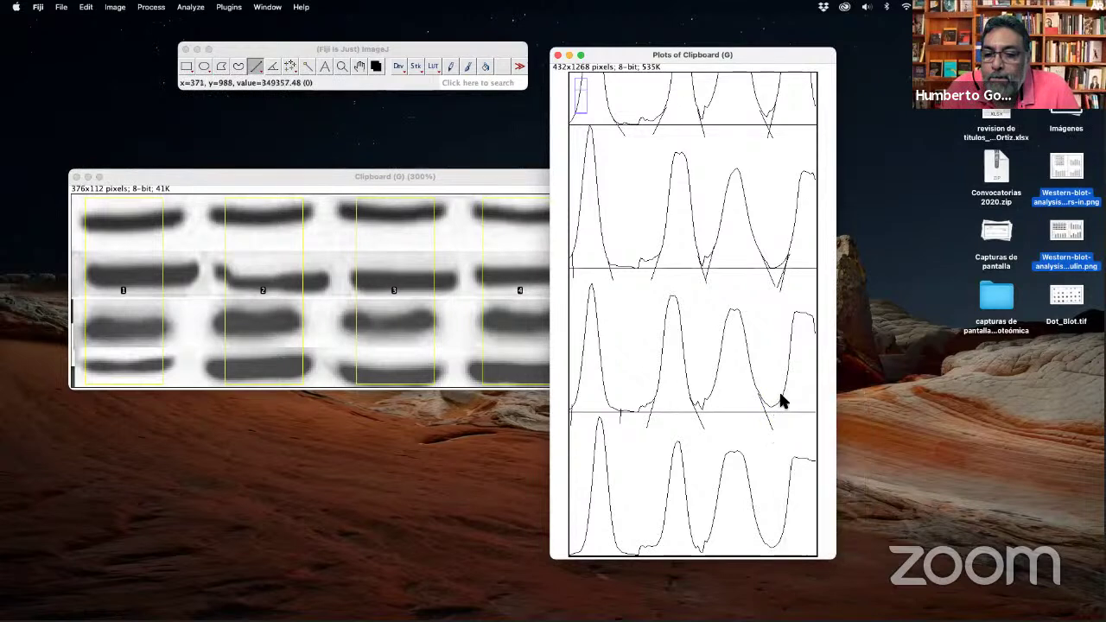
{"action": "left_click_drag", "start_coordinate": [781, 395], "coordinate": [769, 432]}
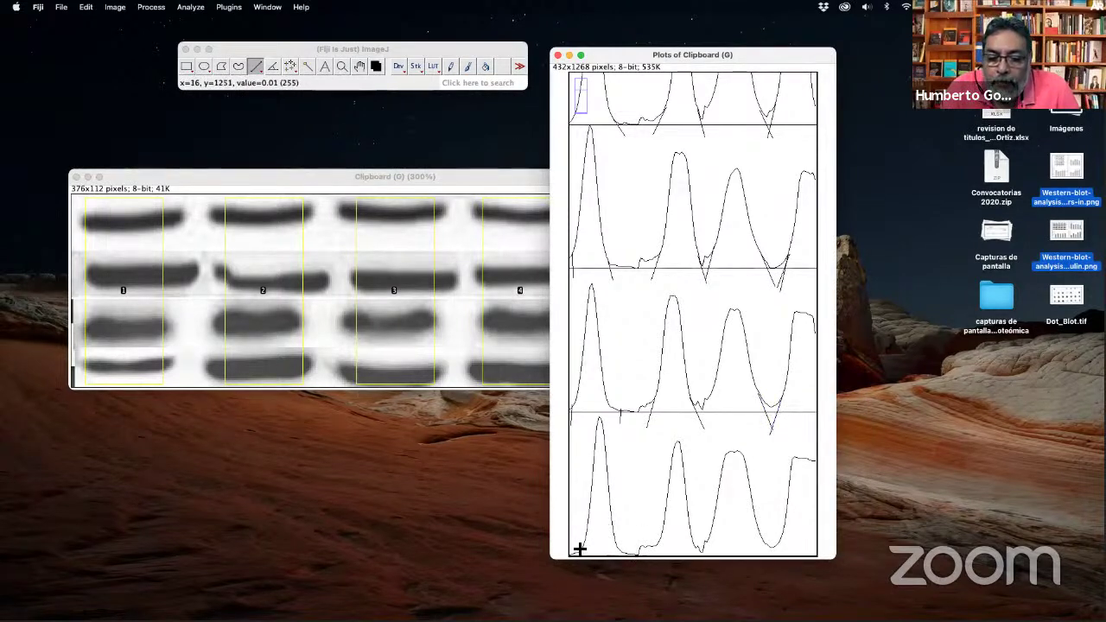
Separate the peaks in the fifth lane plot with straight lines running down across the baseline at their bases.
{"action": "mouse_move", "coordinate": [584, 549]}
{"action": "left_mouse_down"}
{"action": "mouse_move", "coordinate": [572, 556]}
{"action": "mouse_move", "coordinate": [708, 551]}
{"action": "mouse_move", "coordinate": [709, 580]}
{"action": "left_mouse_up"}
{"action": "left_click_drag", "start_coordinate": [760, 538], "coordinate": [763, 569]}
{"action": "left_click_drag", "start_coordinate": [786, 522], "coordinate": [782, 578]}
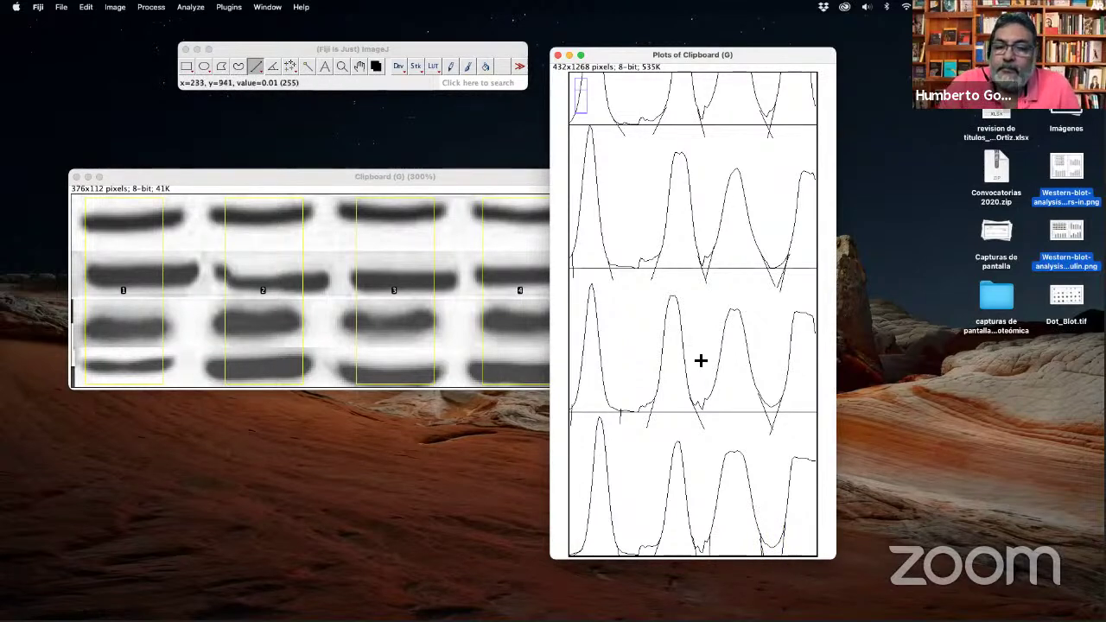
Set the Wand tool's tolerance to 0 in Legacy mode.
{"action": "scroll", "coordinate": [662, 372], "scroll_direction": "up", "scroll_amount": 3}
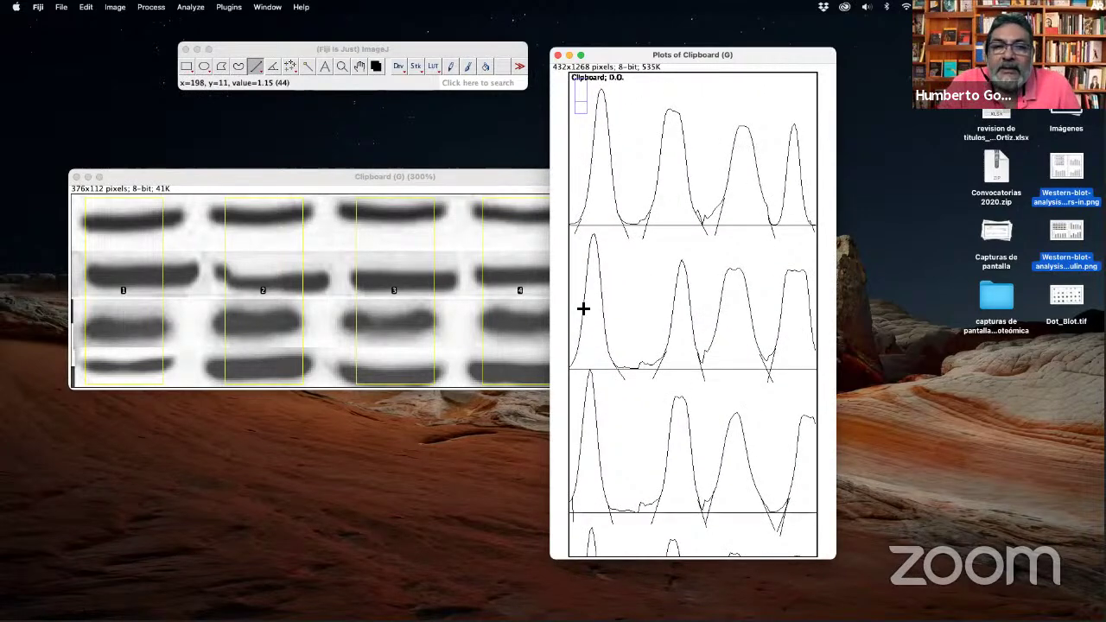
{"action": "left_click", "coordinate": [308, 66]}
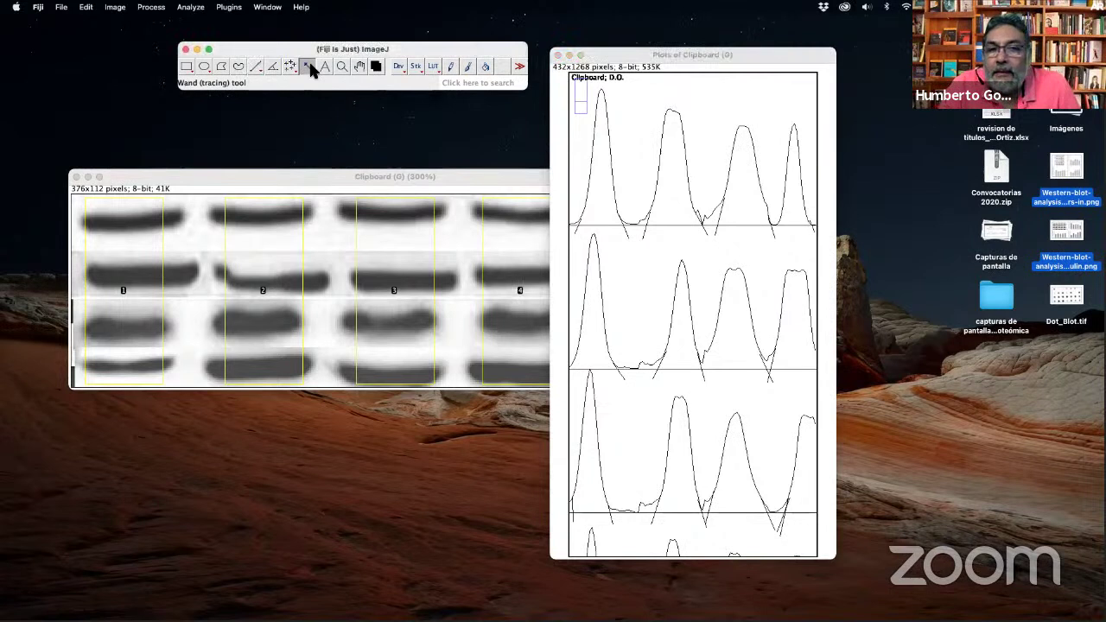
{"action": "double_click", "coordinate": [307, 67]}
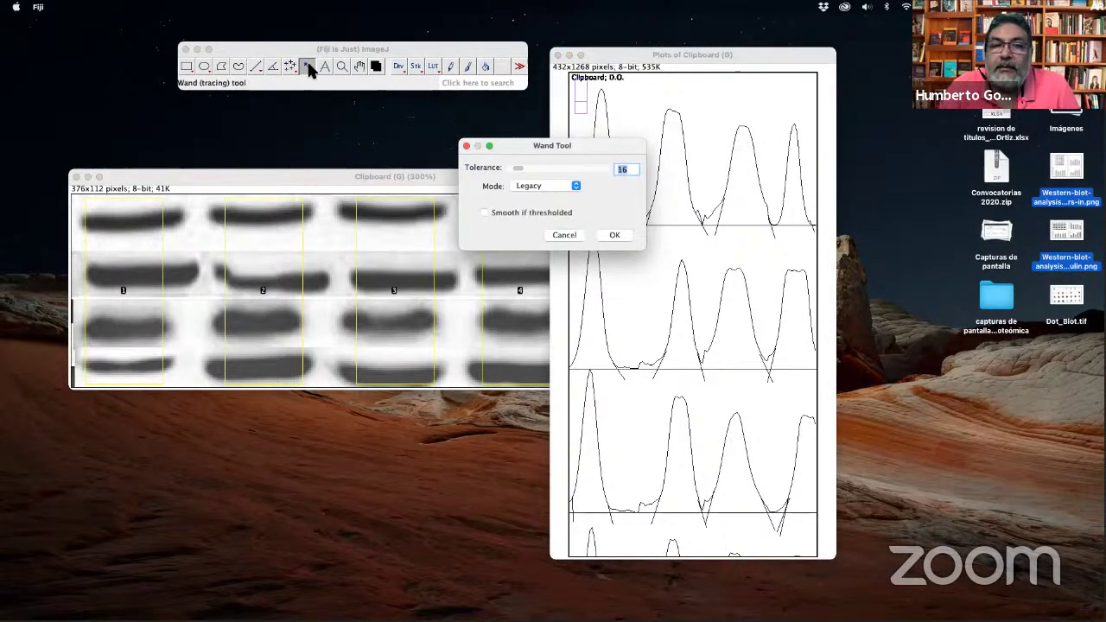
{"action": "left_click", "coordinate": [518, 168]}
{"action": "left_click_drag", "start_coordinate": [518, 168], "coordinate": [465, 168]}
{"action": "left_click_drag", "start_coordinate": [526, 147], "coordinate": [321, 160]}
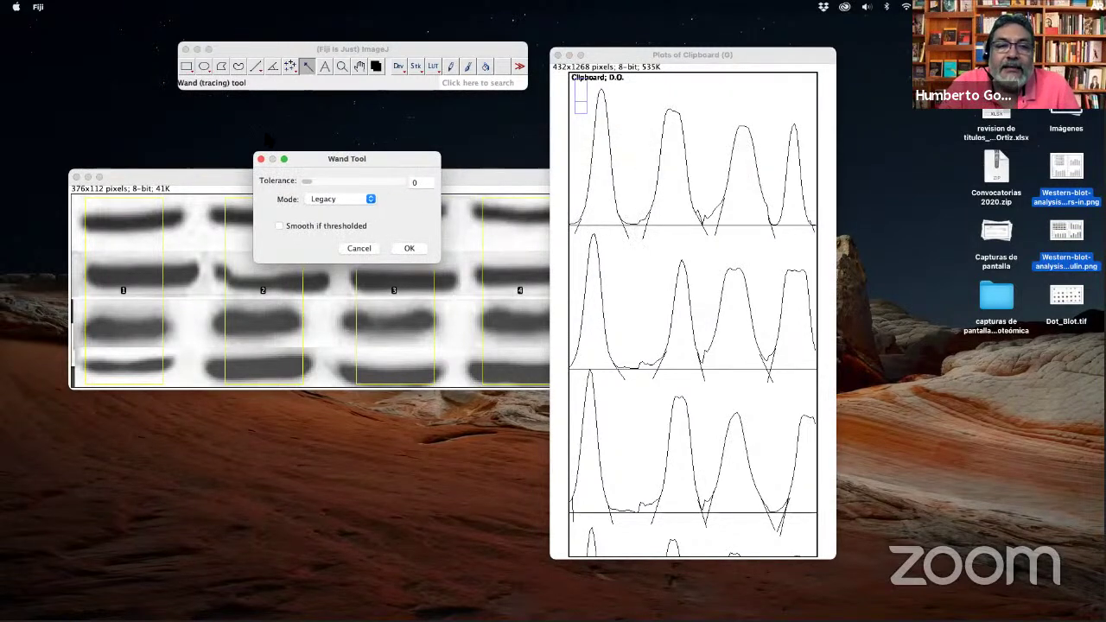
{"action": "left_click", "coordinate": [409, 250]}
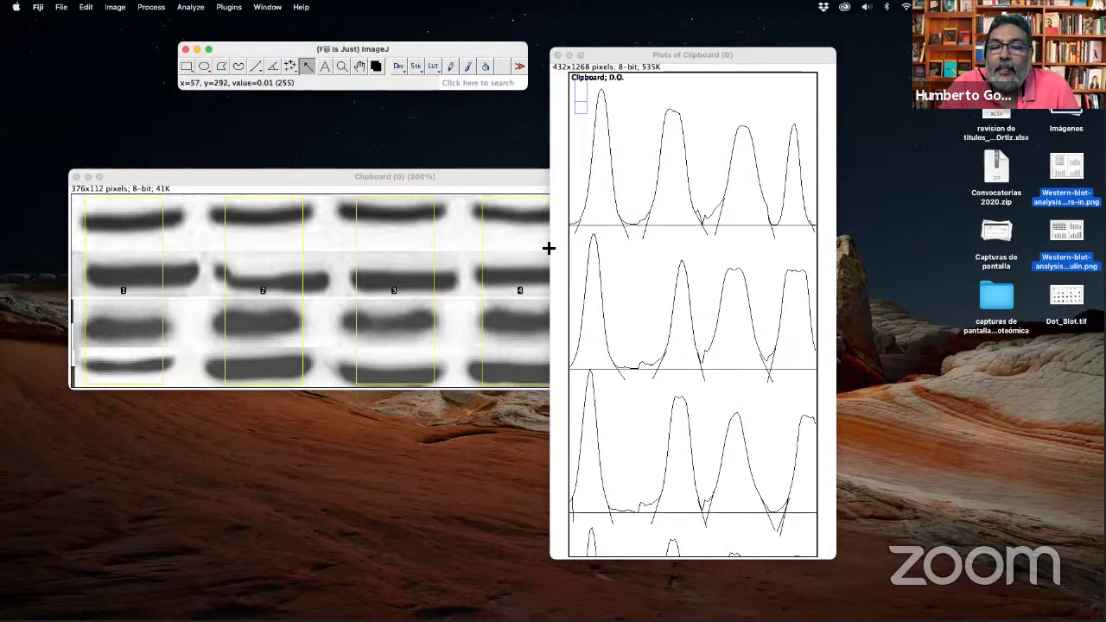
Measure the areas of the four peaks in the first lane plot with the Wand tool.
{"action": "left_click", "coordinate": [603, 190]}
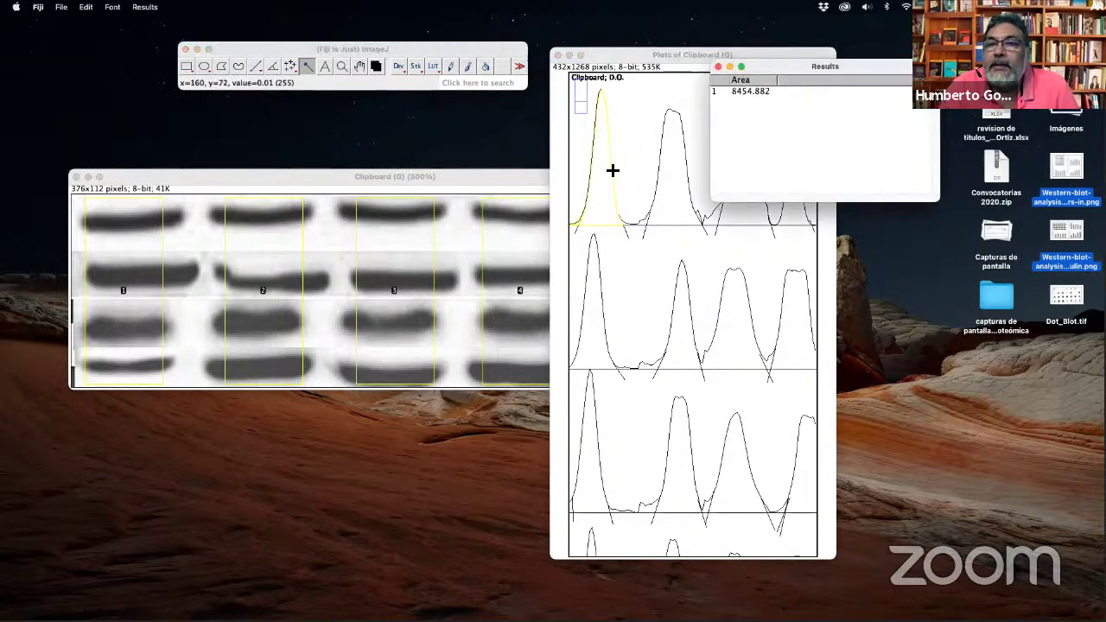
{"action": "left_click_drag", "start_coordinate": [600, 62], "coordinate": [412, 64]}
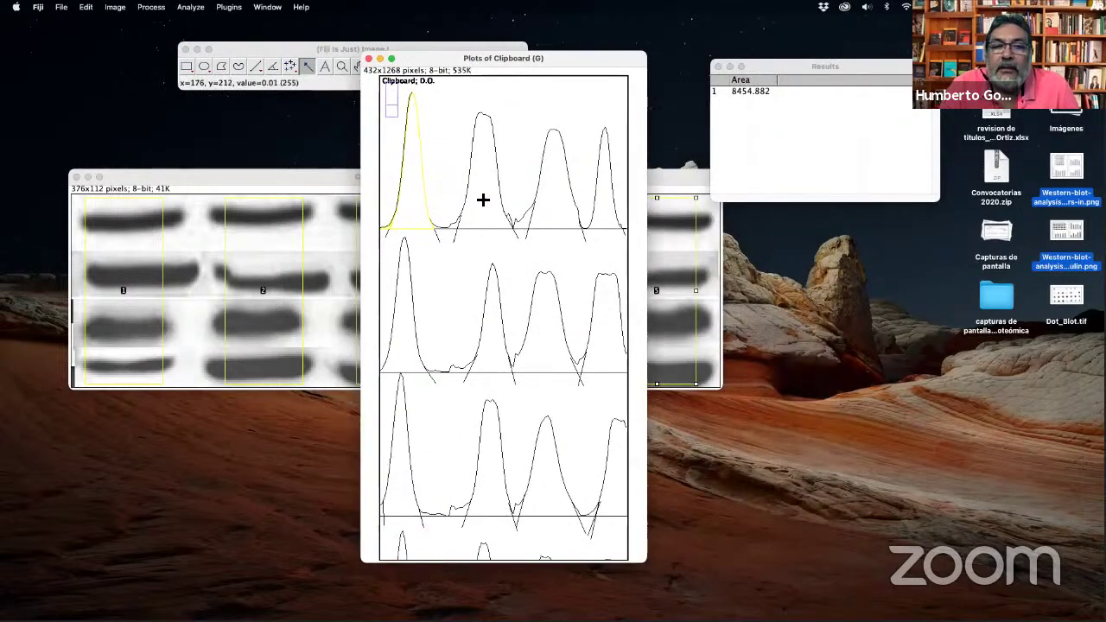
{"action": "left_click", "coordinate": [483, 200]}
{"action": "left_click", "coordinate": [555, 198]}
{"action": "left_click", "coordinate": [602, 199]}
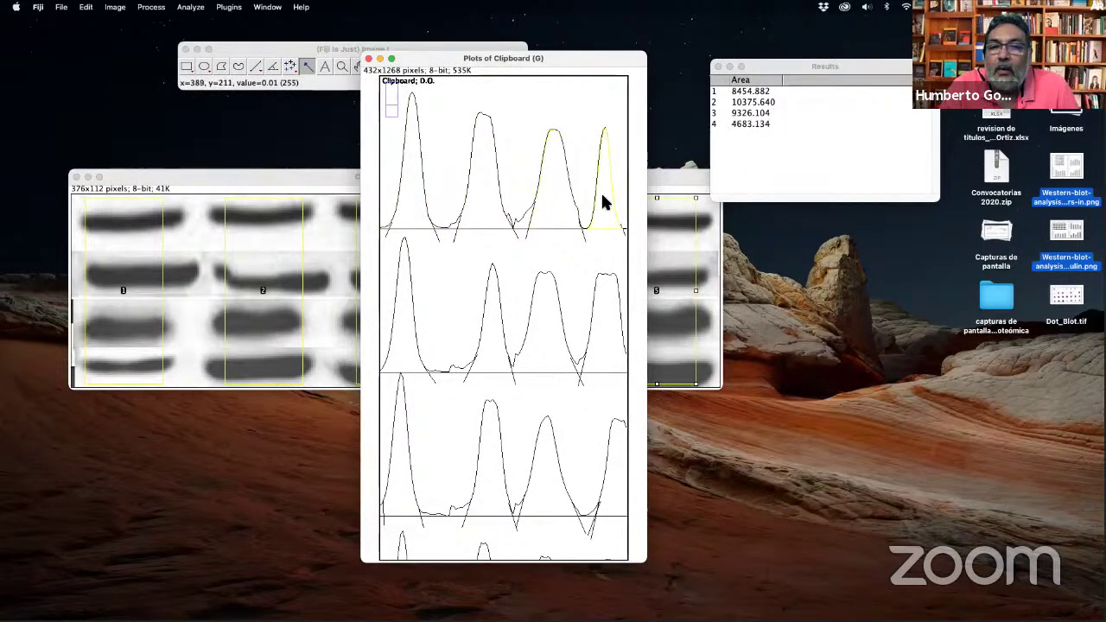
Measure the four peak areas in the second lane plot with the Wand tool, and discard all measurements without saving.
{"action": "left_click", "coordinate": [407, 343]}
{"action": "left_click", "coordinate": [493, 348]}
{"action": "left_click", "coordinate": [553, 343]}
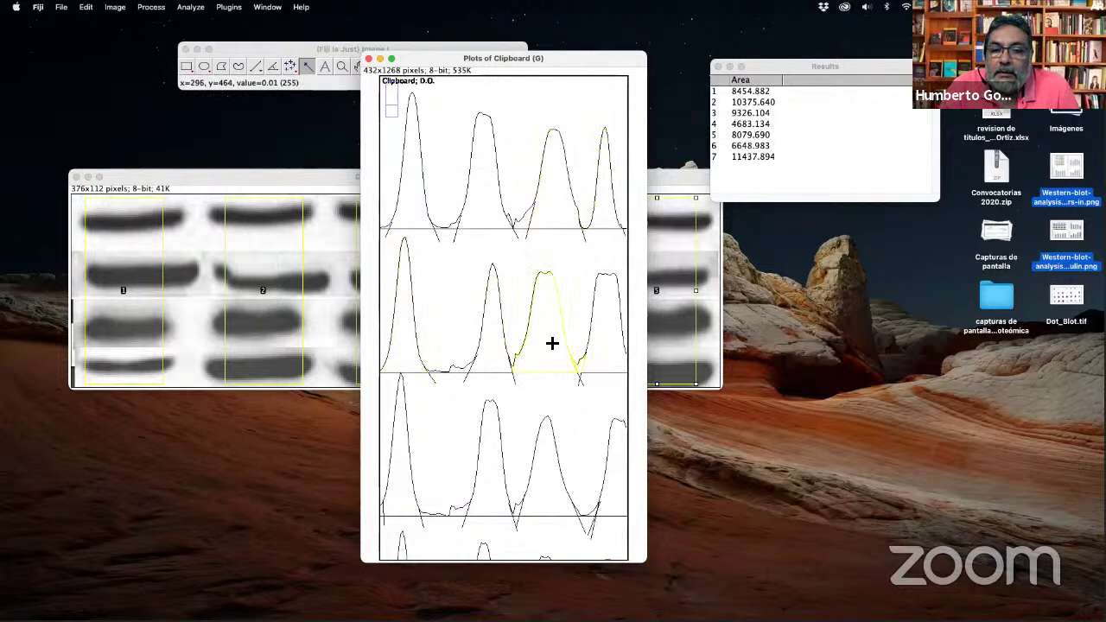
{"action": "left_click", "coordinate": [606, 340]}
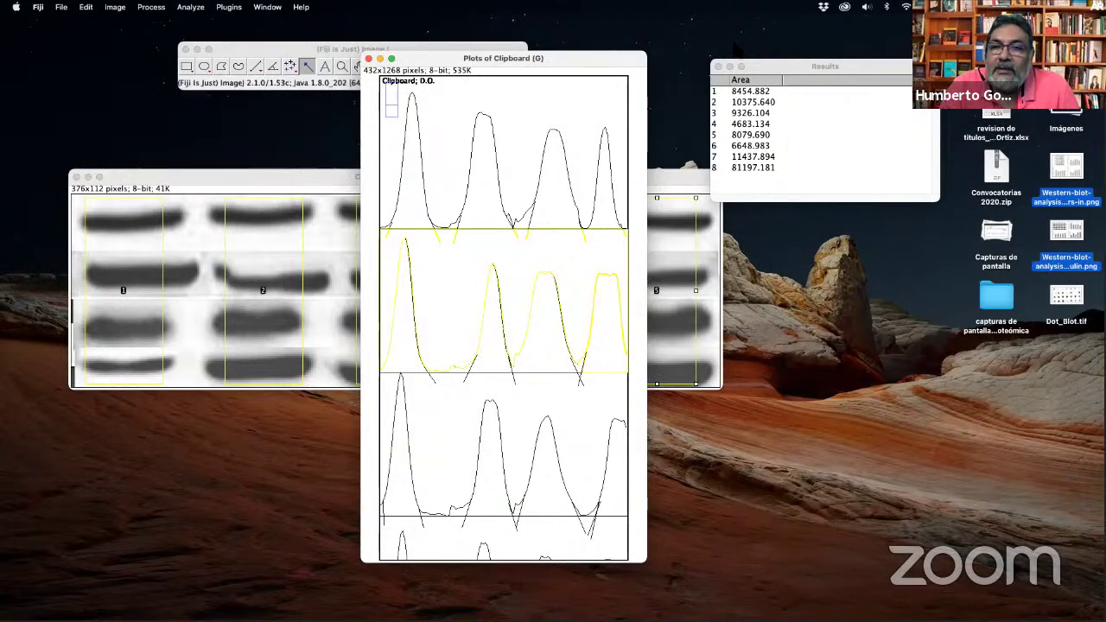
{"action": "left_click", "coordinate": [716, 66]}
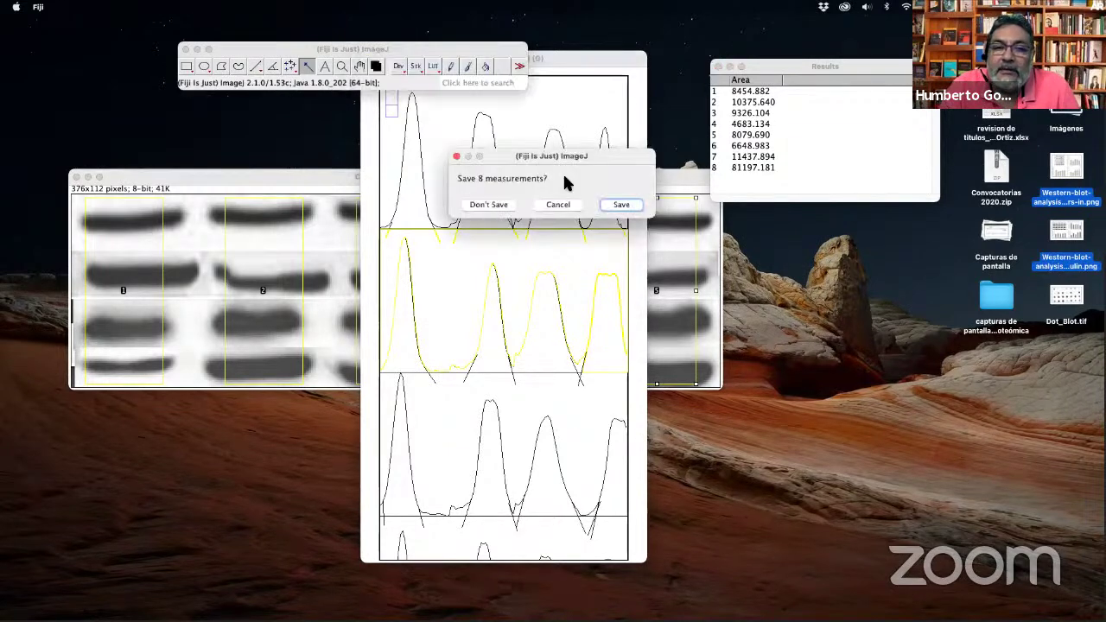
{"action": "left_click", "coordinate": [468, 208]}
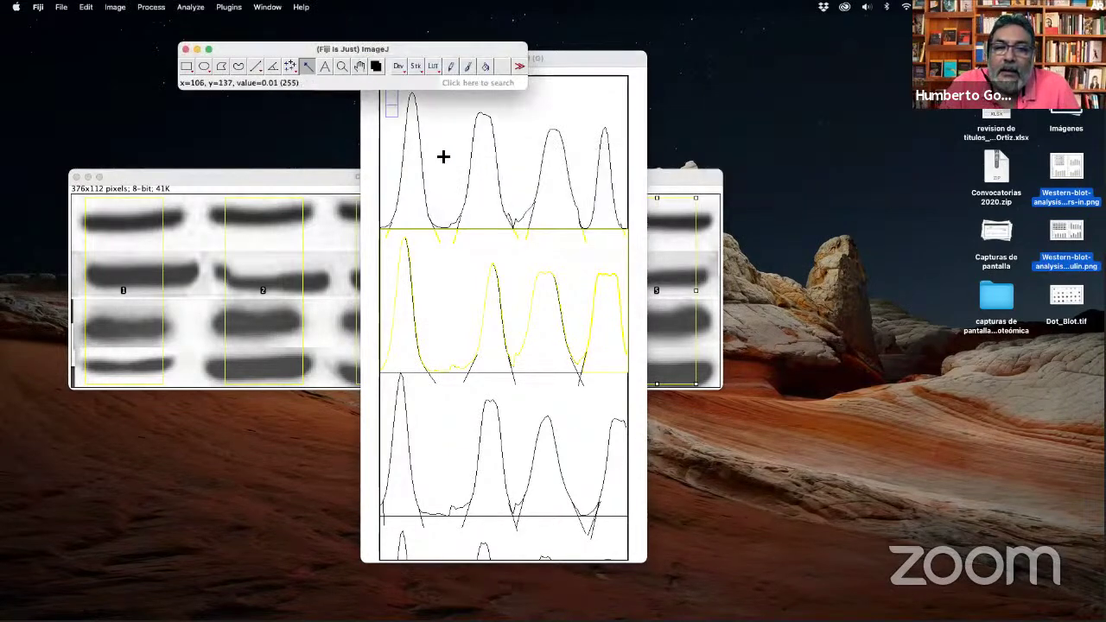
Close off the open trailing edge of the last peak in the second and third lane plots with short straight lines.
{"action": "left_click", "coordinate": [254, 68]}
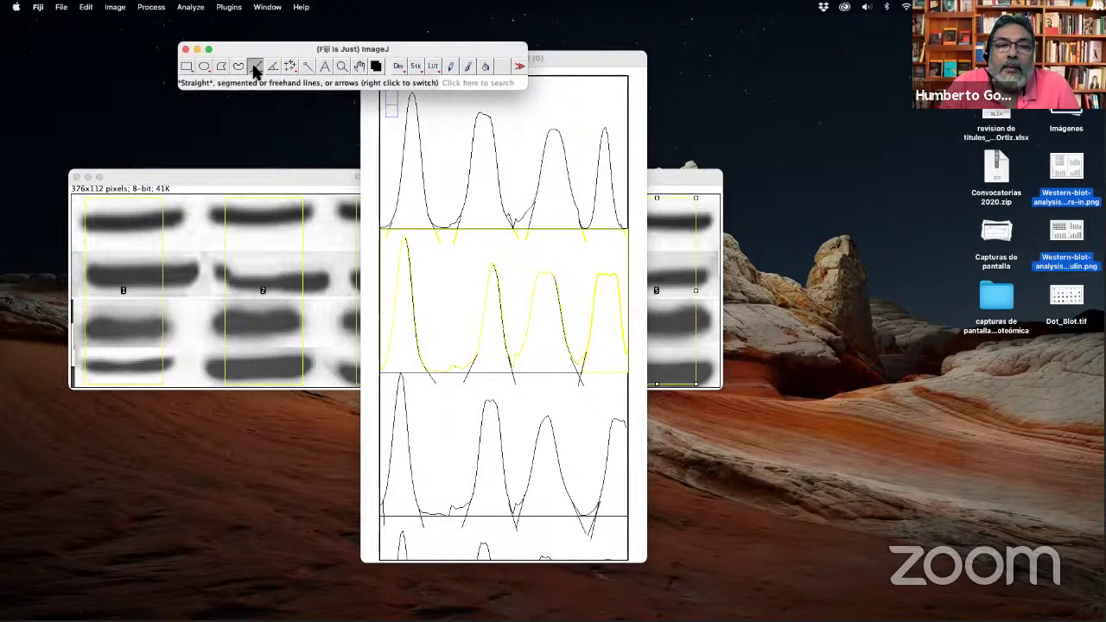
{"action": "left_click", "coordinate": [511, 150]}
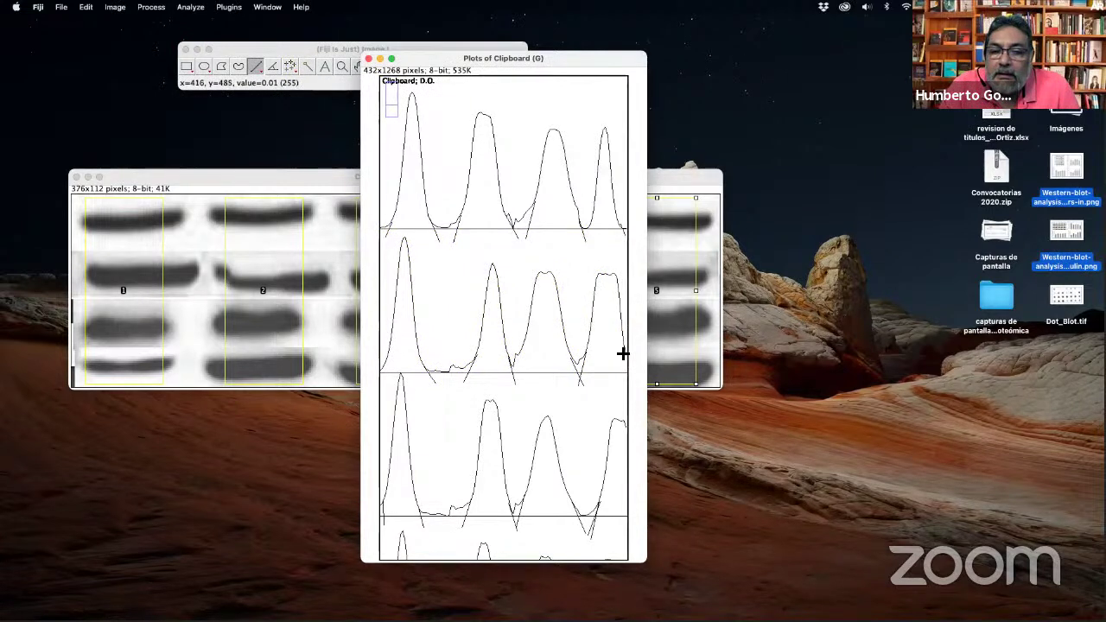
{"action": "left_click_drag", "start_coordinate": [629, 346], "coordinate": [632, 373]}
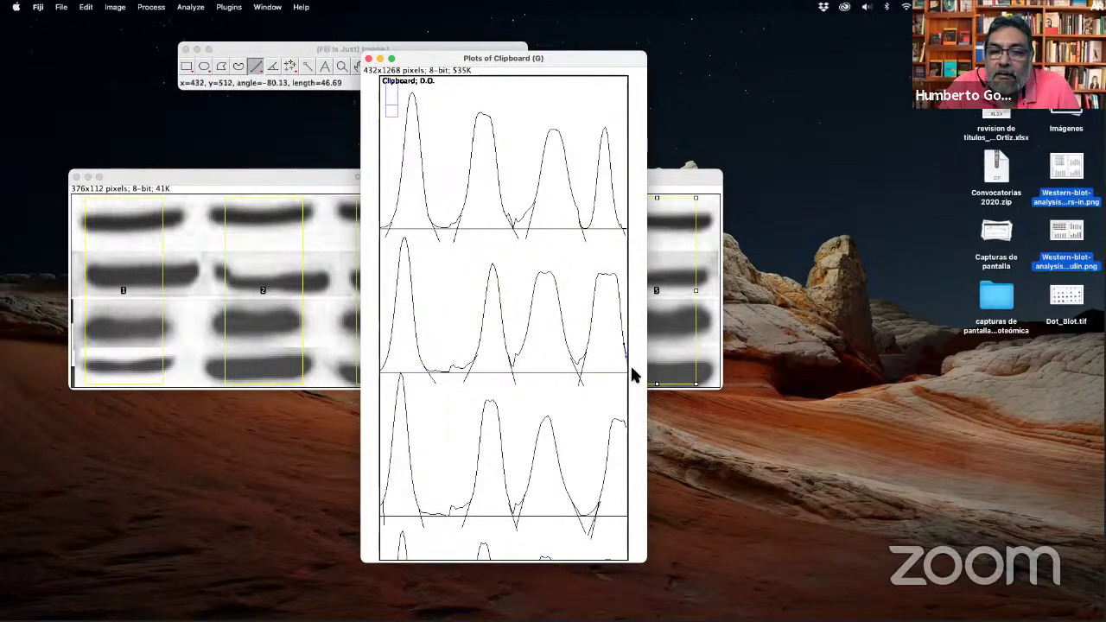
{"action": "left_click", "coordinate": [628, 431]}
{"action": "left_click", "coordinate": [628, 425]}
{"action": "left_click_drag", "start_coordinate": [628, 425], "coordinate": [631, 434]}
Draw short straight lines closing the open trailing edge of the last peak in the fourth and fifth lane plots.
{"action": "scroll", "coordinate": [631, 434], "scroll_direction": "down", "scroll_amount": 5}
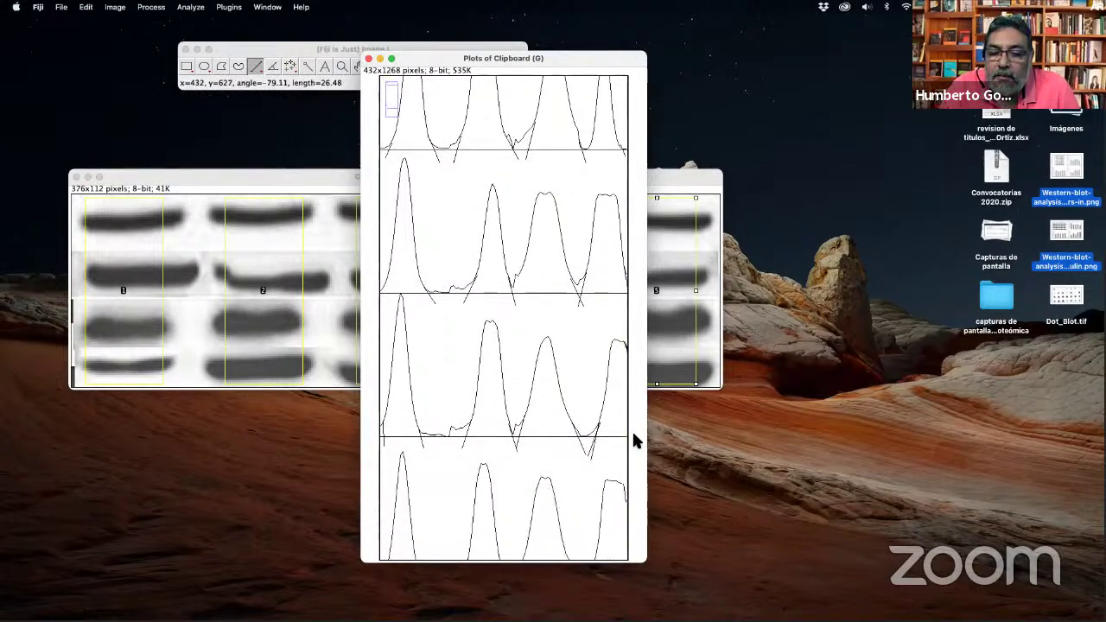
{"action": "mouse_move", "coordinate": [629, 438]}
{"action": "left_mouse_down"}
{"action": "mouse_move", "coordinate": [637, 465]}
{"action": "mouse_move", "coordinate": [630, 437]}
{"action": "mouse_move", "coordinate": [630, 458]}
{"action": "left_mouse_up"}
{"action": "scroll", "coordinate": [635, 463], "scroll_direction": "down", "scroll_amount": 1}
{"action": "scroll", "coordinate": [637, 445], "scroll_direction": "down", "scroll_amount": 6}
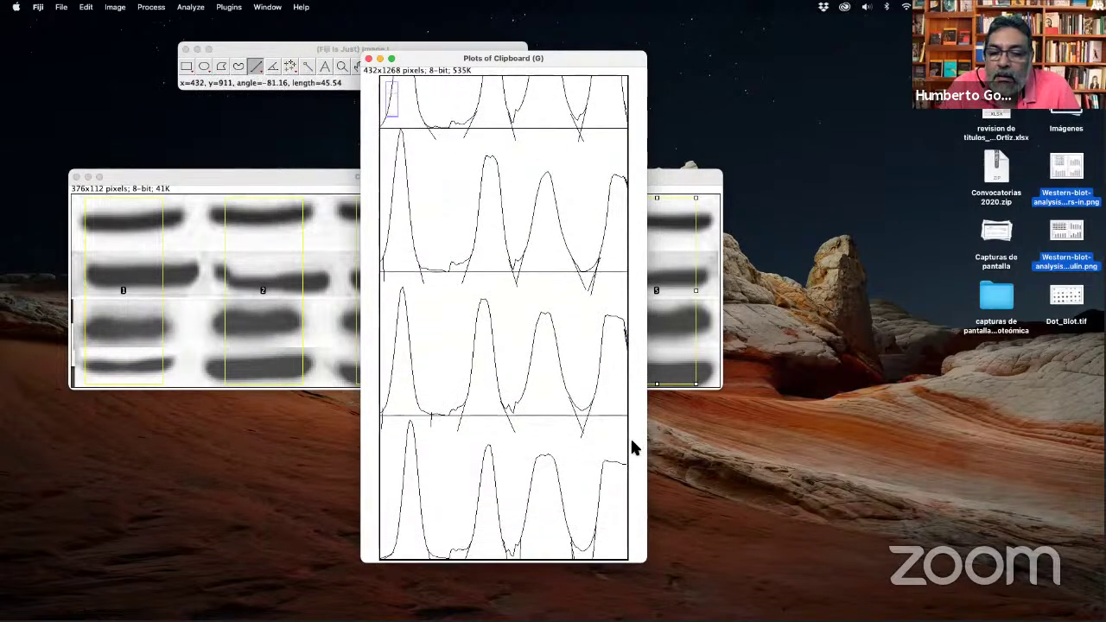
{"action": "left_click_drag", "start_coordinate": [622, 464], "coordinate": [630, 467]}
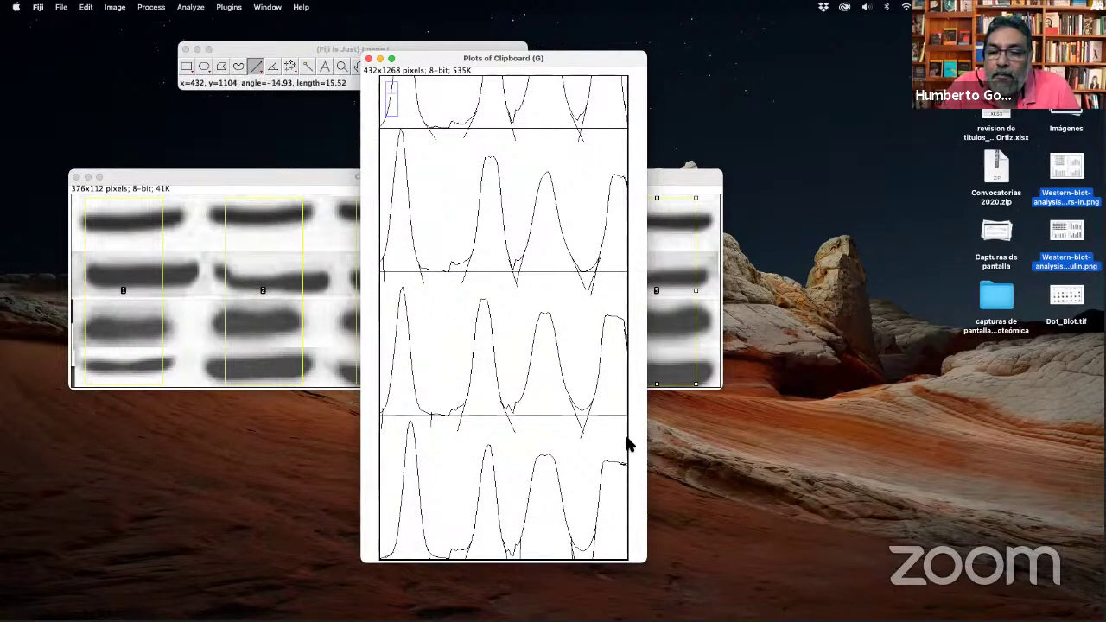
{"action": "scroll", "coordinate": [605, 443], "scroll_direction": "up", "scroll_amount": 6}
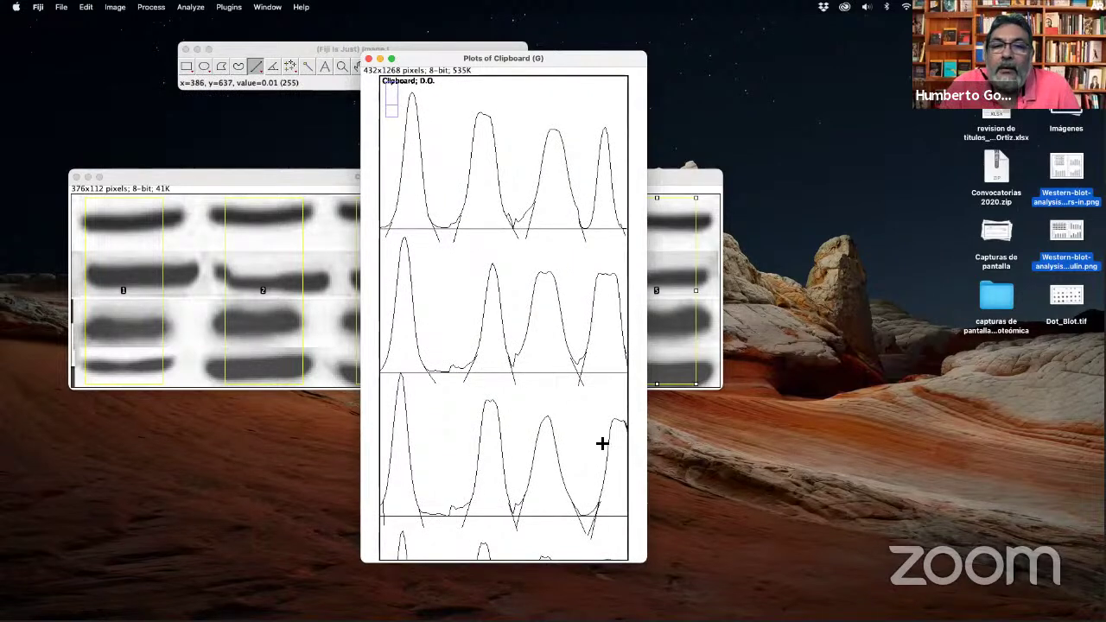
Measure the areas of the four peaks in the first lane plot with the Wand tool.
{"action": "left_click", "coordinate": [306, 64]}
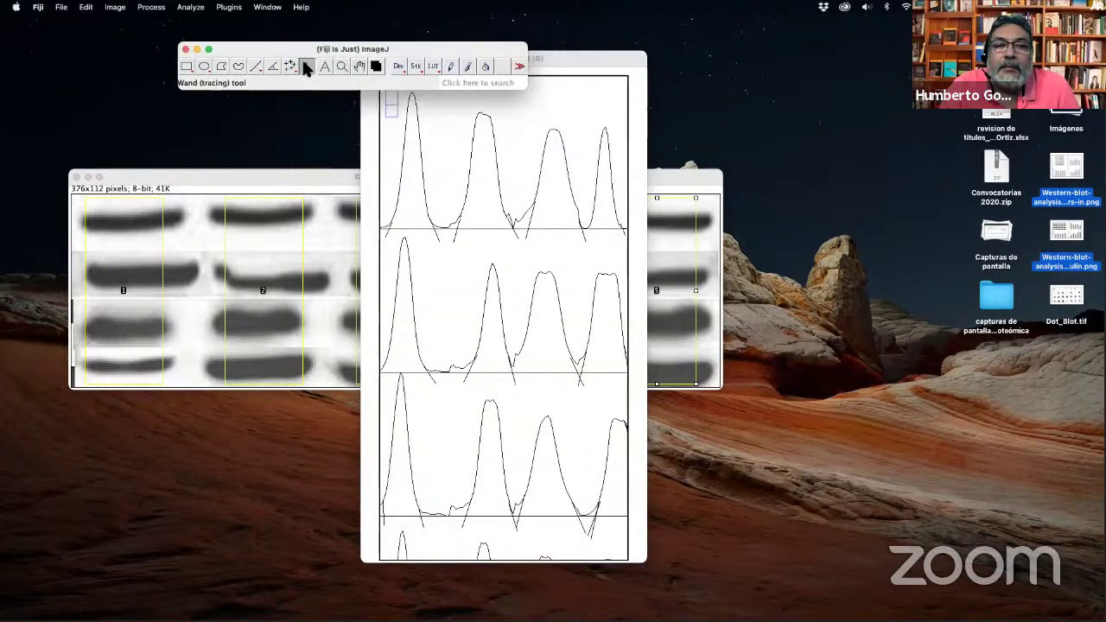
{"action": "left_click", "coordinate": [413, 204]}
{"action": "left_click", "coordinate": [408, 200]}
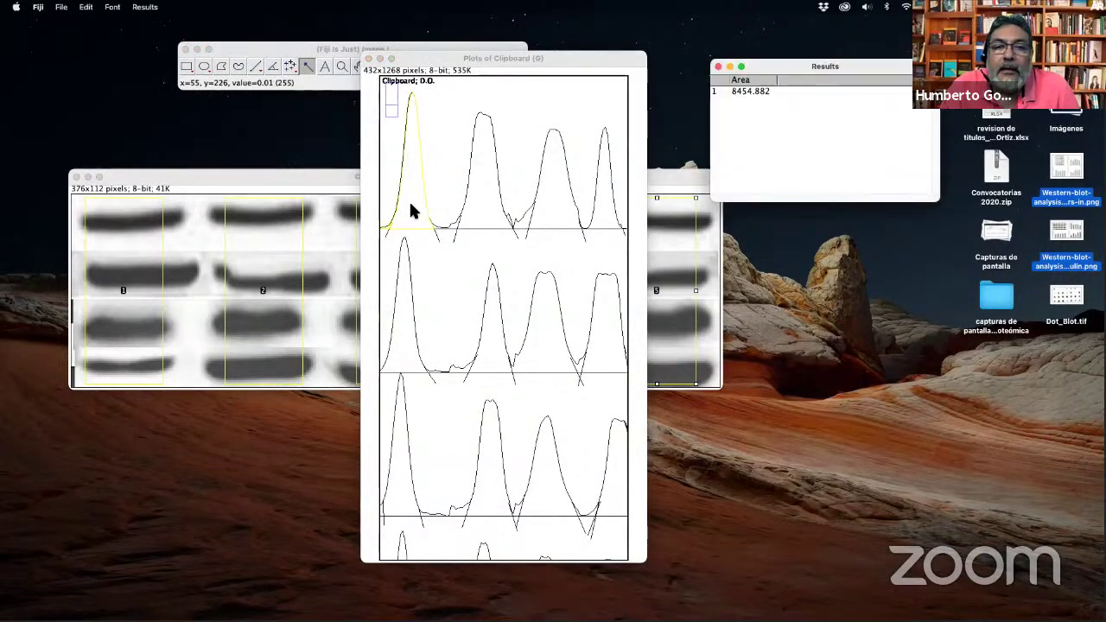
{"action": "left_click", "coordinate": [477, 208]}
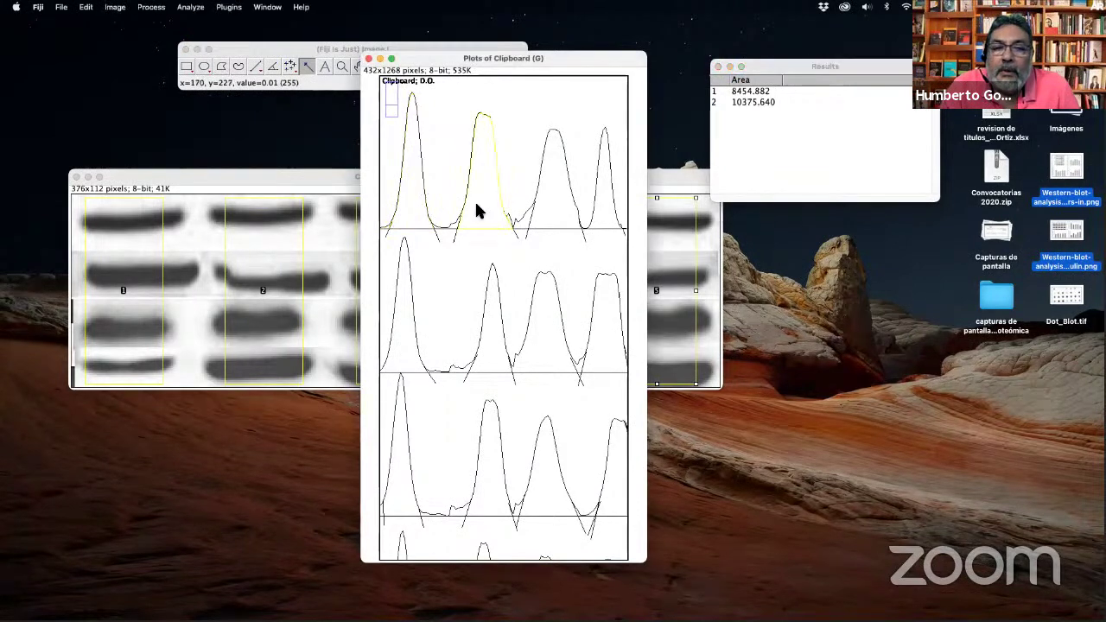
{"action": "left_click", "coordinate": [556, 203]}
{"action": "left_click", "coordinate": [605, 207]}
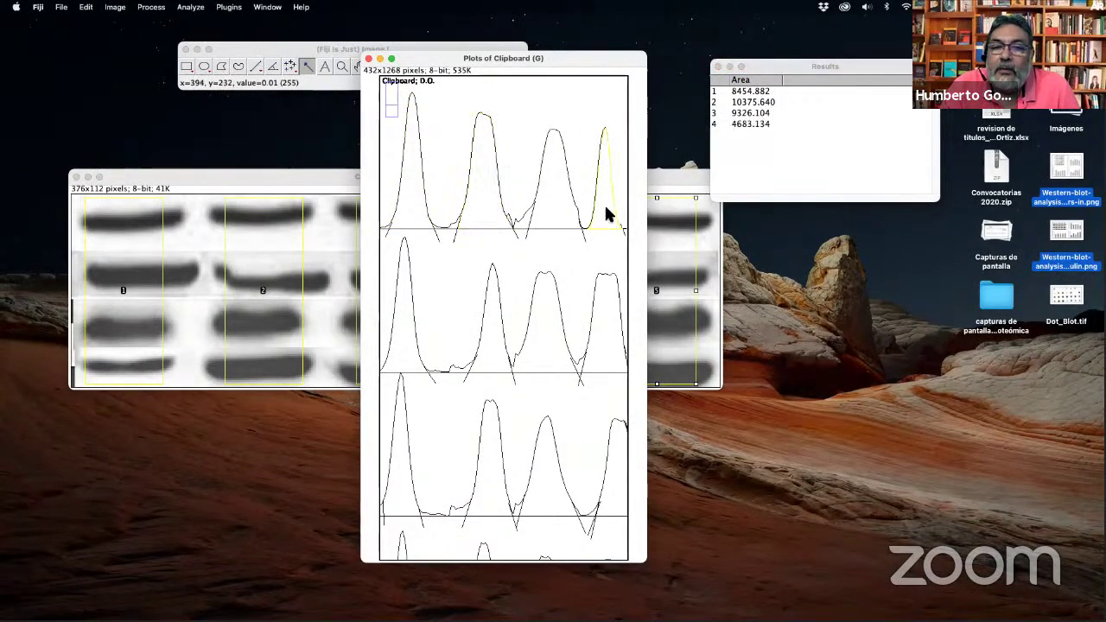
Measure the areas of the four peaks in each of the second and third lane plots, going through each plot in order.
{"action": "left_click", "coordinate": [396, 335]}
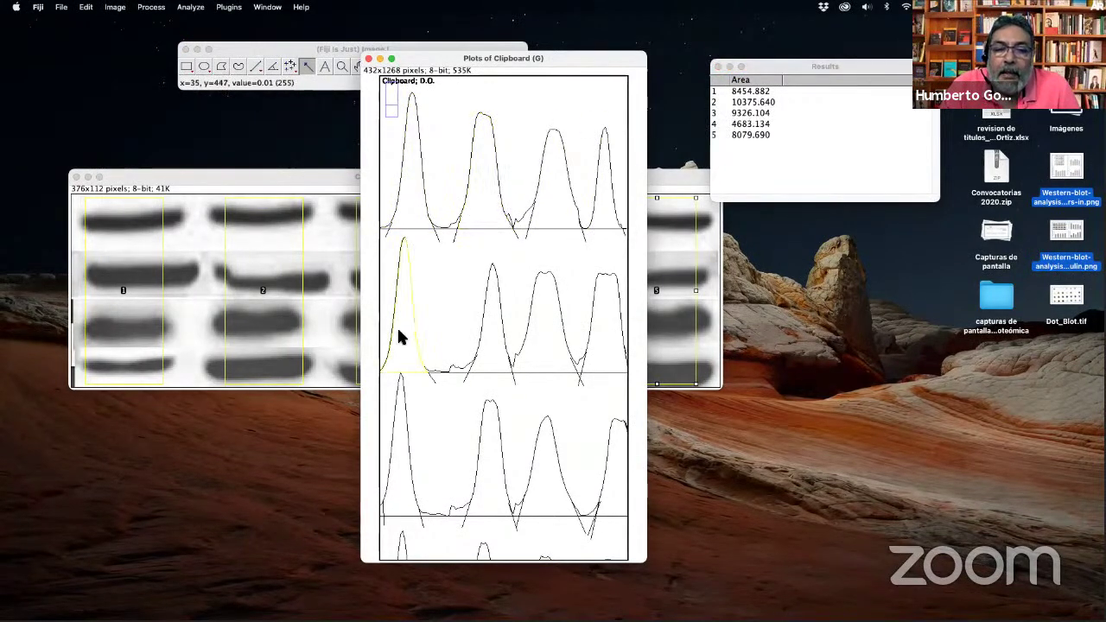
{"action": "left_click", "coordinate": [496, 338]}
{"action": "left_click", "coordinate": [546, 341]}
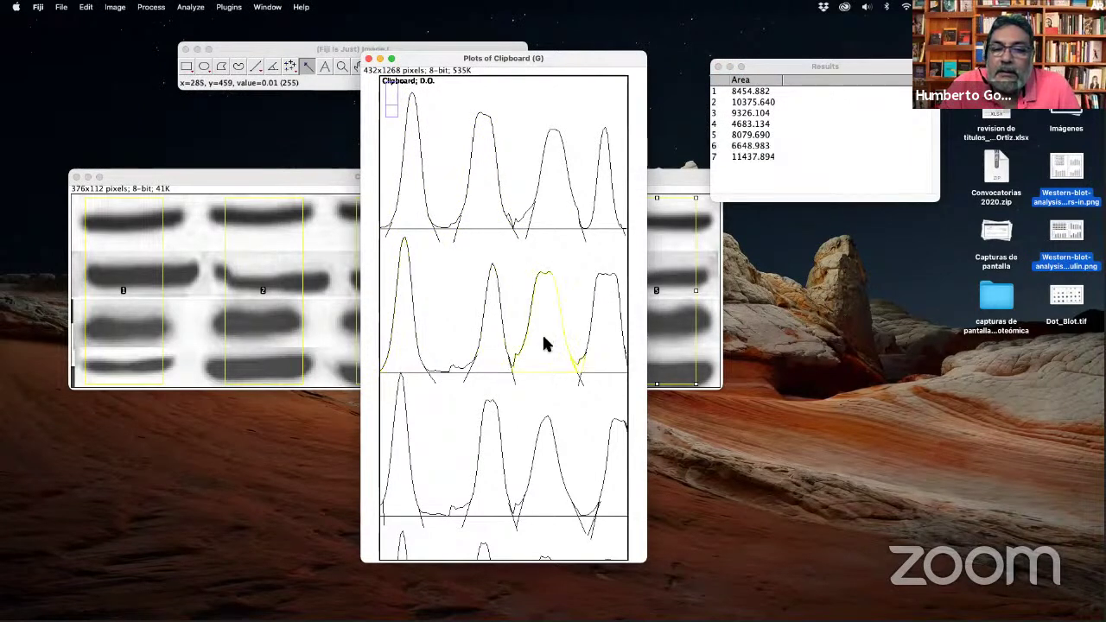
{"action": "left_click", "coordinate": [608, 344]}
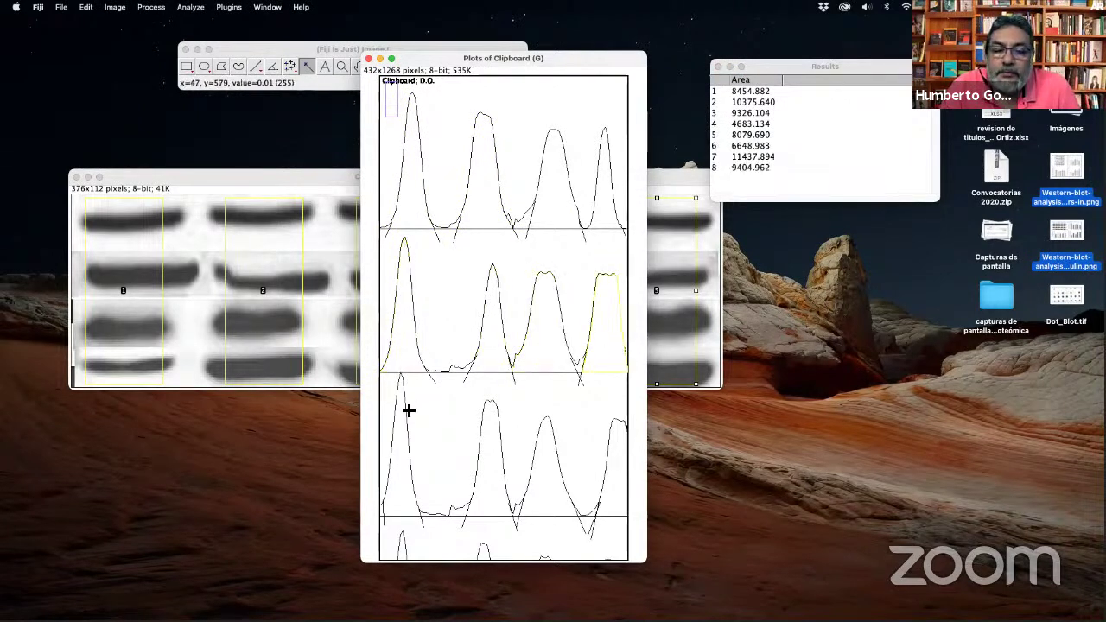
{"action": "left_click", "coordinate": [403, 454]}
{"action": "left_click", "coordinate": [485, 460]}
{"action": "left_click", "coordinate": [544, 472]}
{"action": "left_click", "coordinate": [617, 482]}
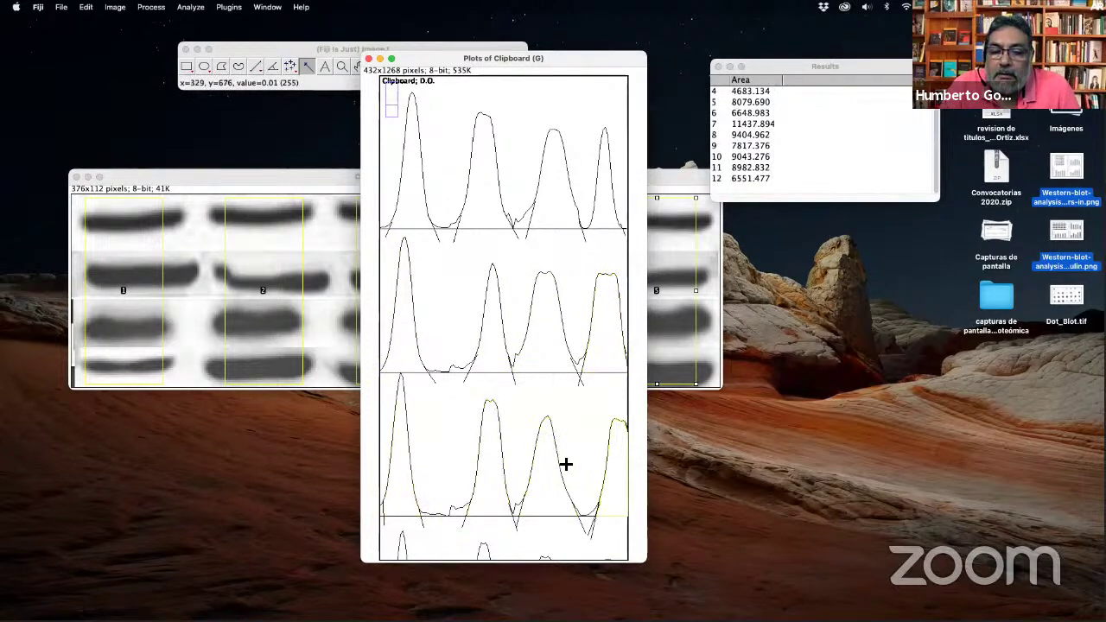
Measure the areas of the four peaks in each of the fourth and fifth lane plots, in order.
{"action": "scroll", "coordinate": [568, 461], "scroll_direction": "down", "scroll_amount": 4}
{"action": "left_click", "coordinate": [403, 429]}
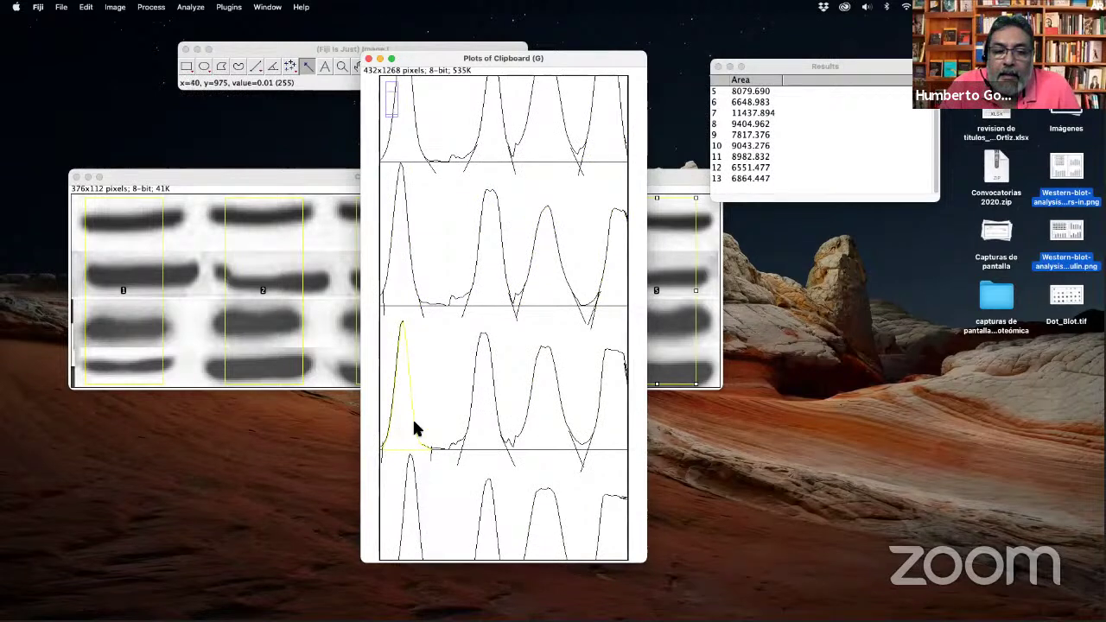
{"action": "left_click", "coordinate": [482, 422]}
{"action": "left_click", "coordinate": [542, 422]}
{"action": "left_click", "coordinate": [614, 418]}
{"action": "scroll", "coordinate": [485, 435], "scroll_direction": "down", "scroll_amount": 2}
{"action": "left_click", "coordinate": [412, 513]}
{"action": "left_click", "coordinate": [486, 519]}
{"action": "left_click", "coordinate": [537, 523]}
{"action": "left_click", "coordinate": [607, 524]}
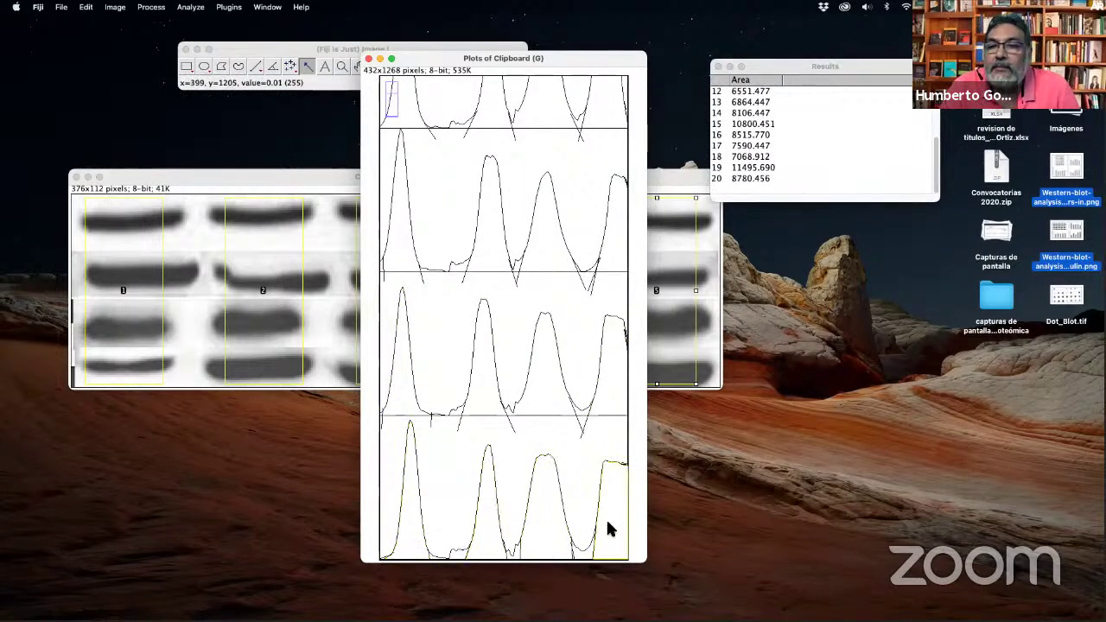
Copy all the area measurements from the Results table.
{"action": "left_click", "coordinate": [249, 180]}
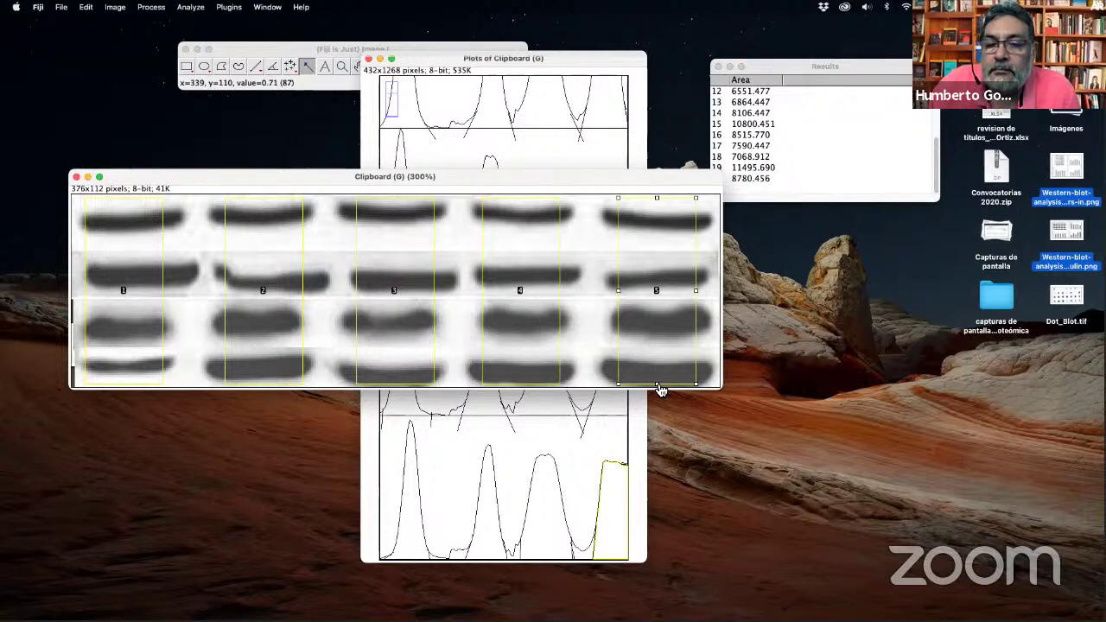
{"action": "left_click", "coordinate": [801, 65]}
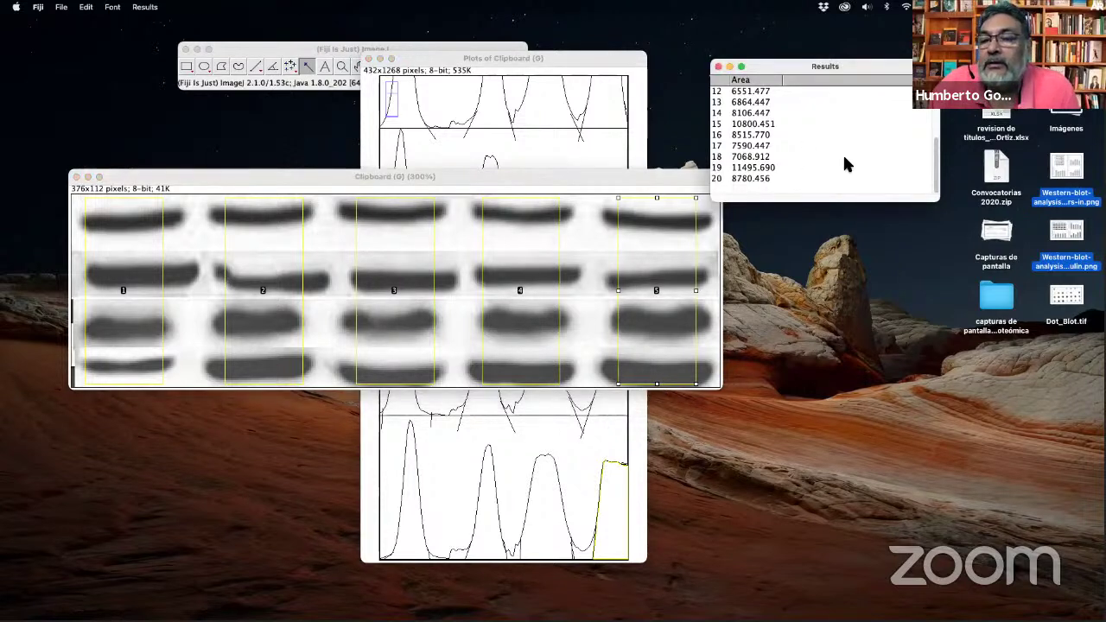
{"action": "scroll", "coordinate": [838, 154], "scroll_direction": "up", "scroll_amount": 5}
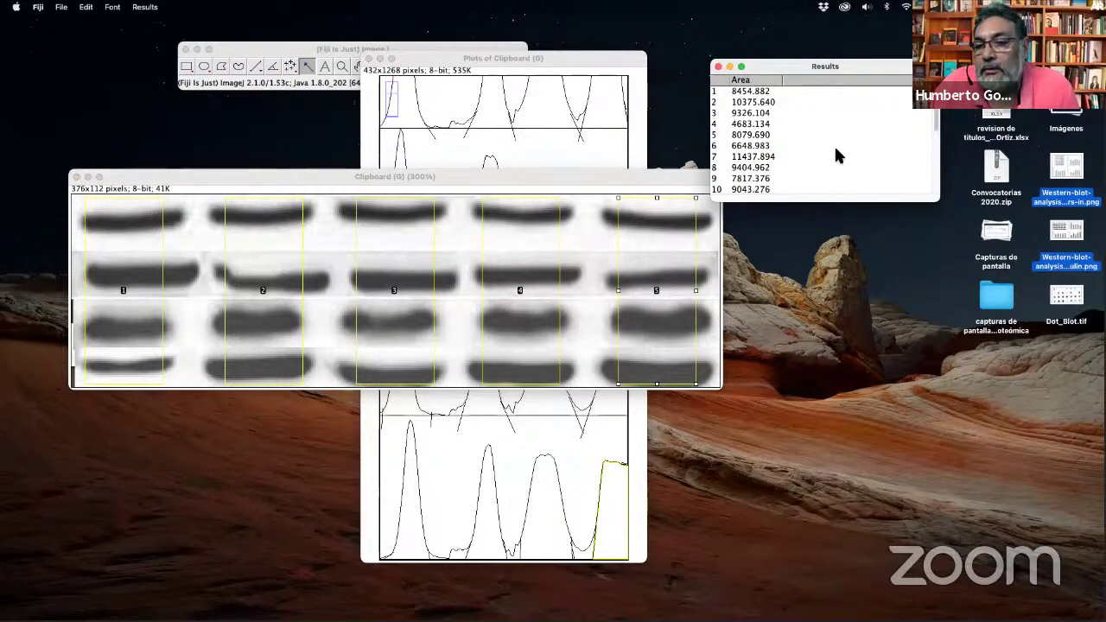
{"action": "left_click_drag", "start_coordinate": [764, 60], "coordinate": [762, 53]}
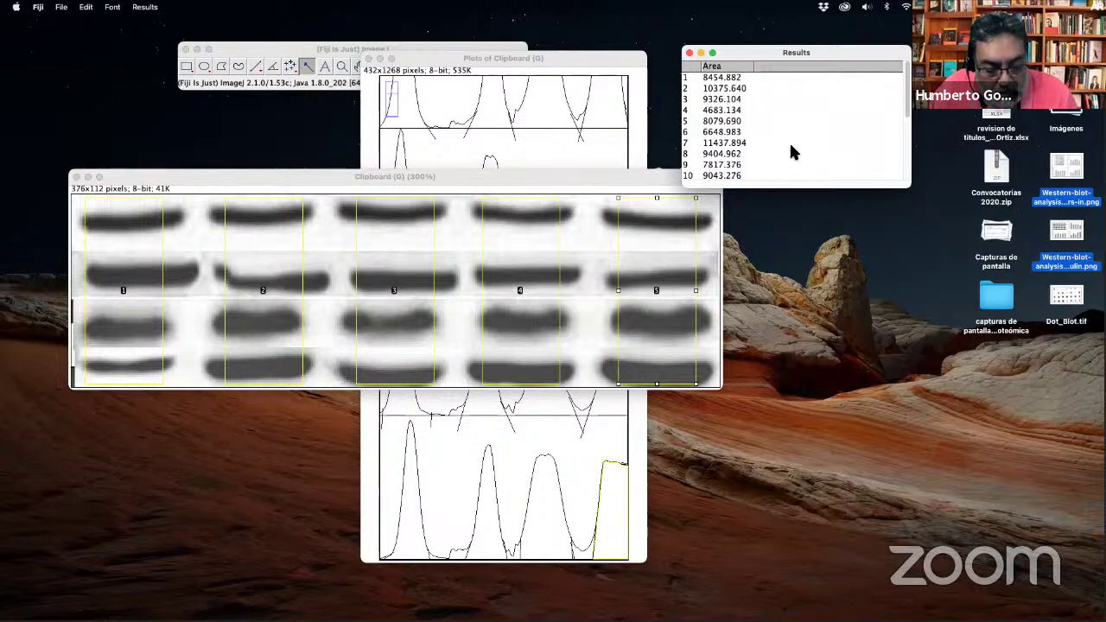
{"action": "key", "text": "super+a"}
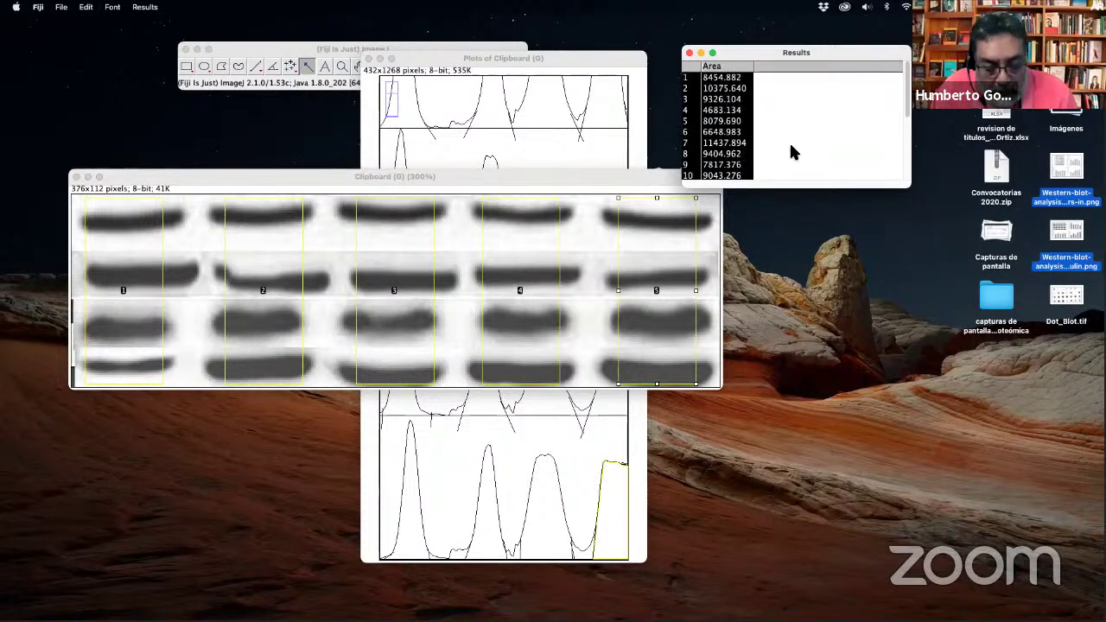
{"action": "key", "text": "super+c"}
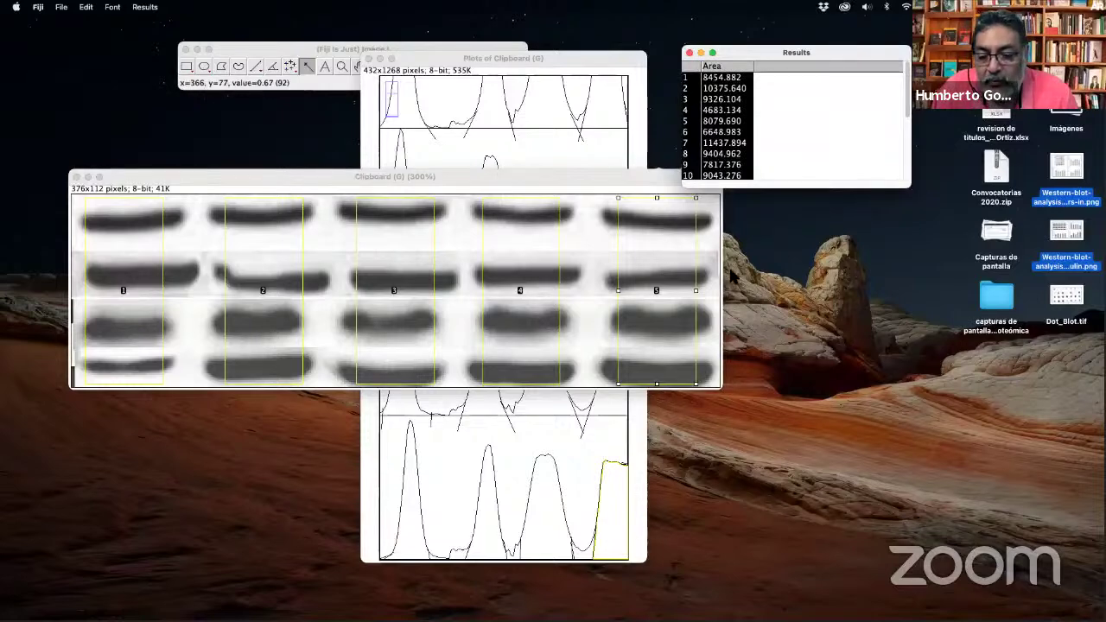
Save the measurements table to the Desktop as Results 210921.csv.
{"action": "mouse_move", "coordinate": [659, 579]}
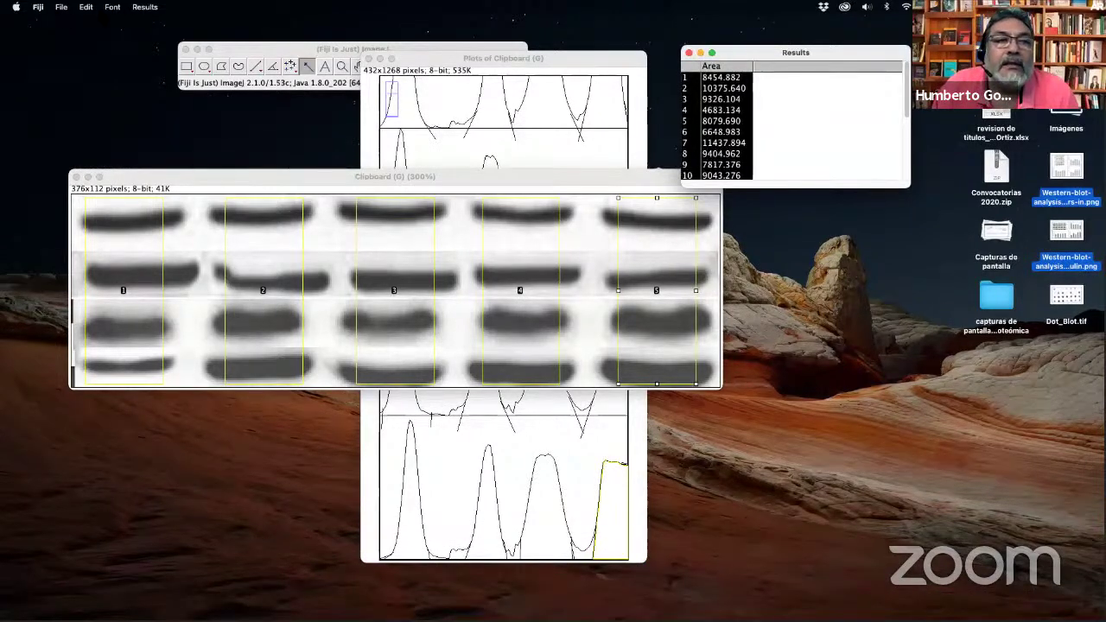
{"action": "left_click", "coordinate": [61, 7]}
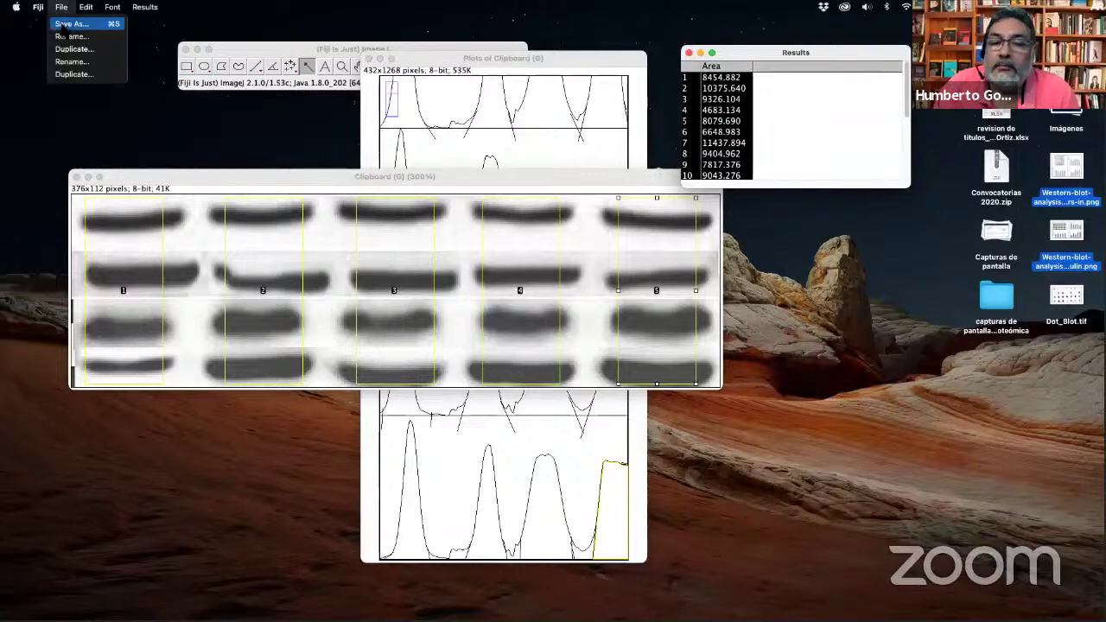
{"action": "left_click", "coordinate": [62, 27]}
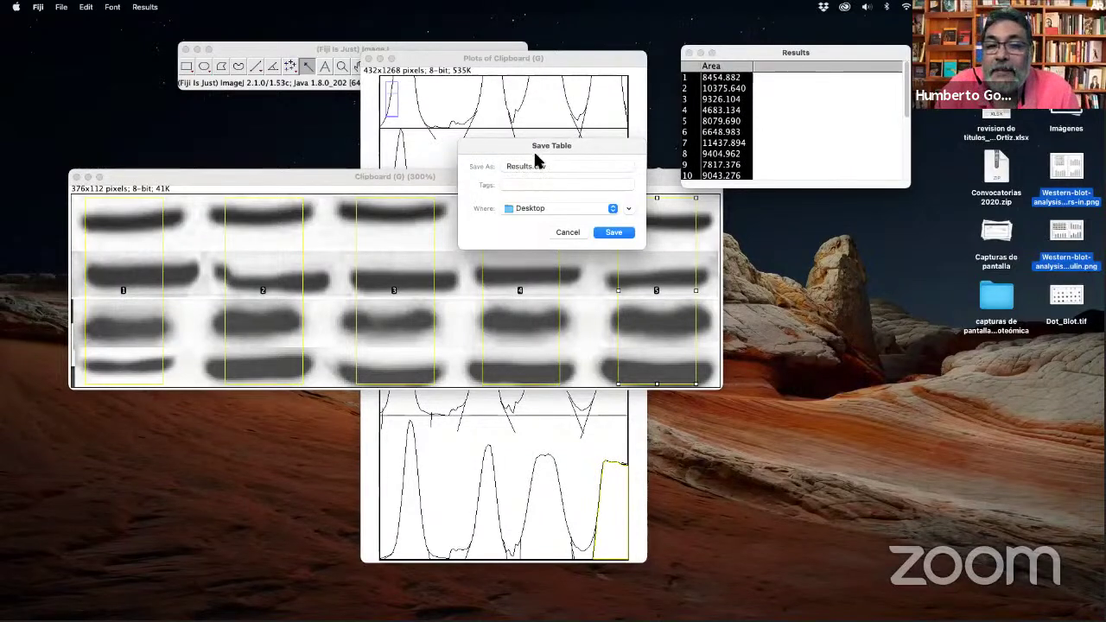
{"action": "left_click", "coordinate": [611, 234]}
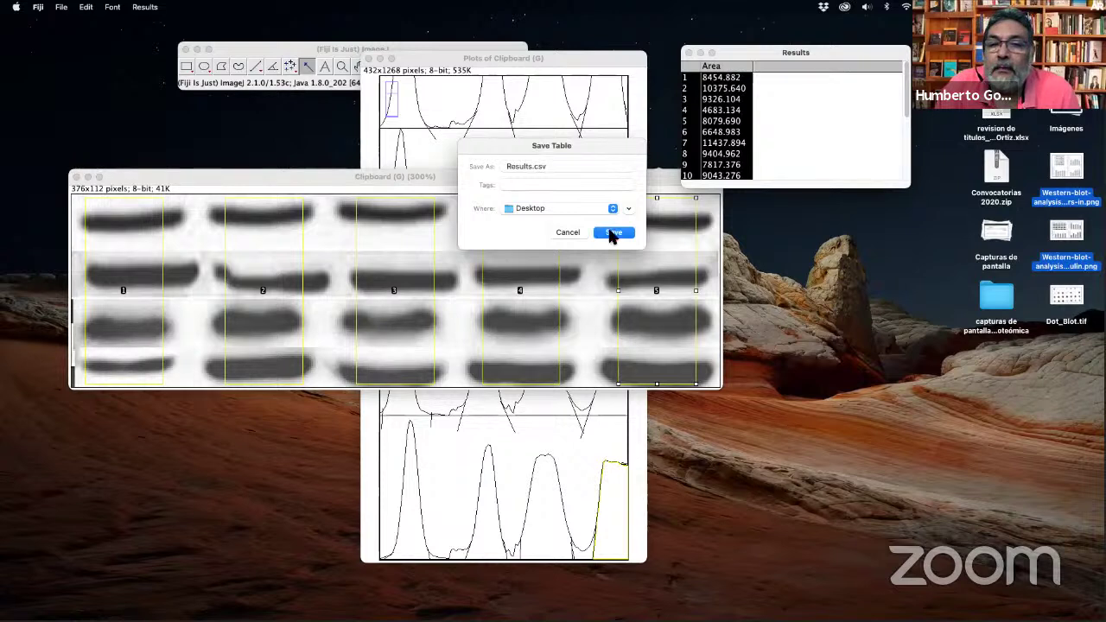
{"action": "left_click", "coordinate": [528, 166]}
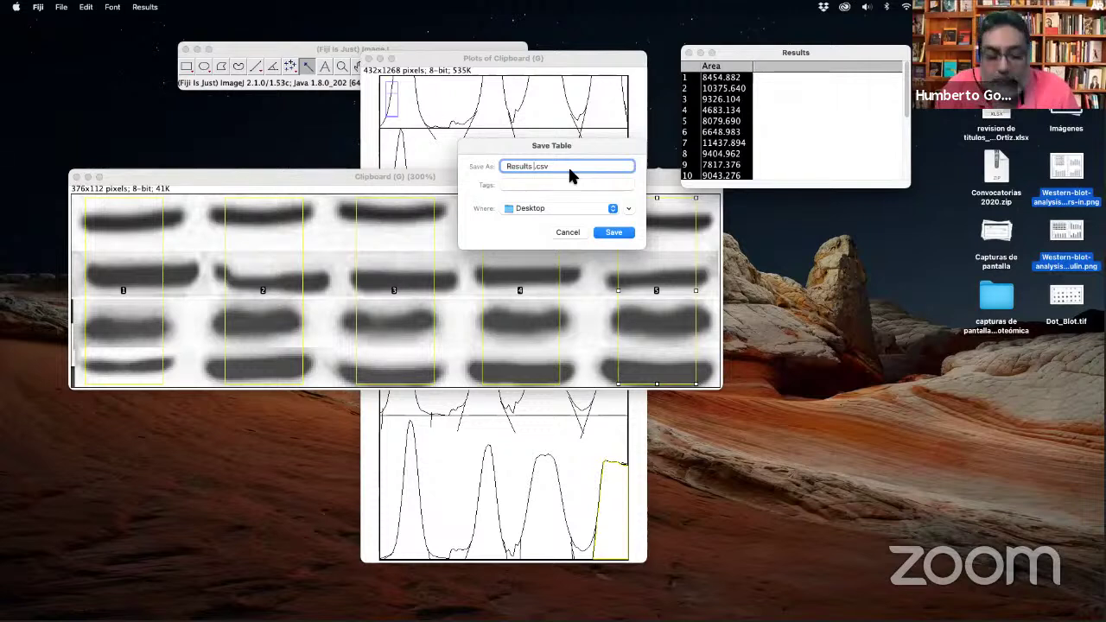
{"action": "type", "text": "21"}
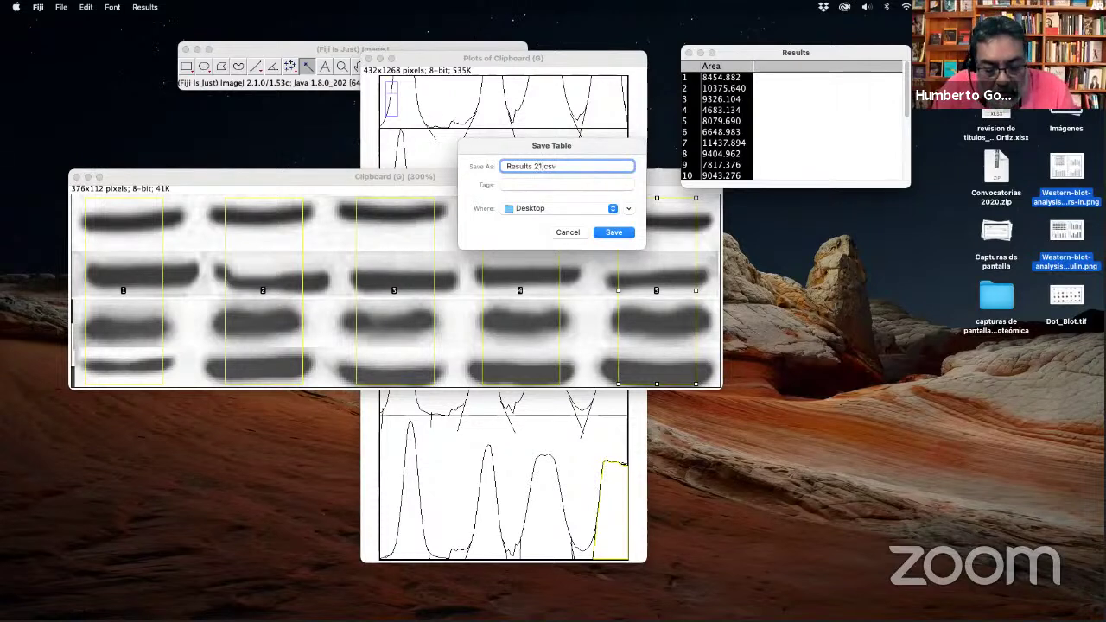
{"action": "type", "text": "0921"}
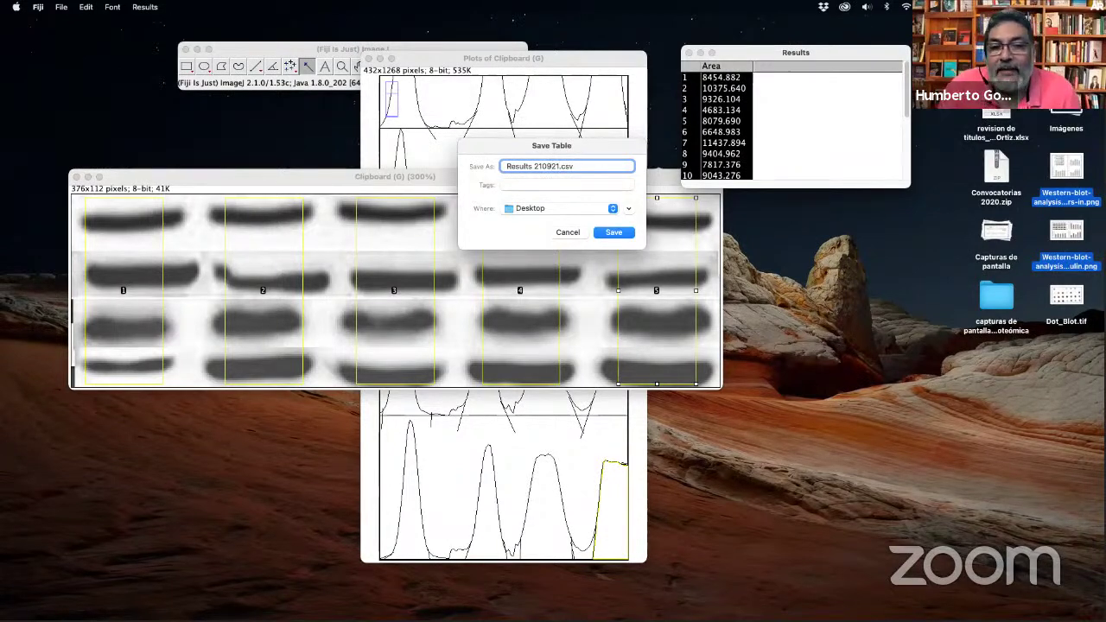
{"action": "key", "text": "Return"}
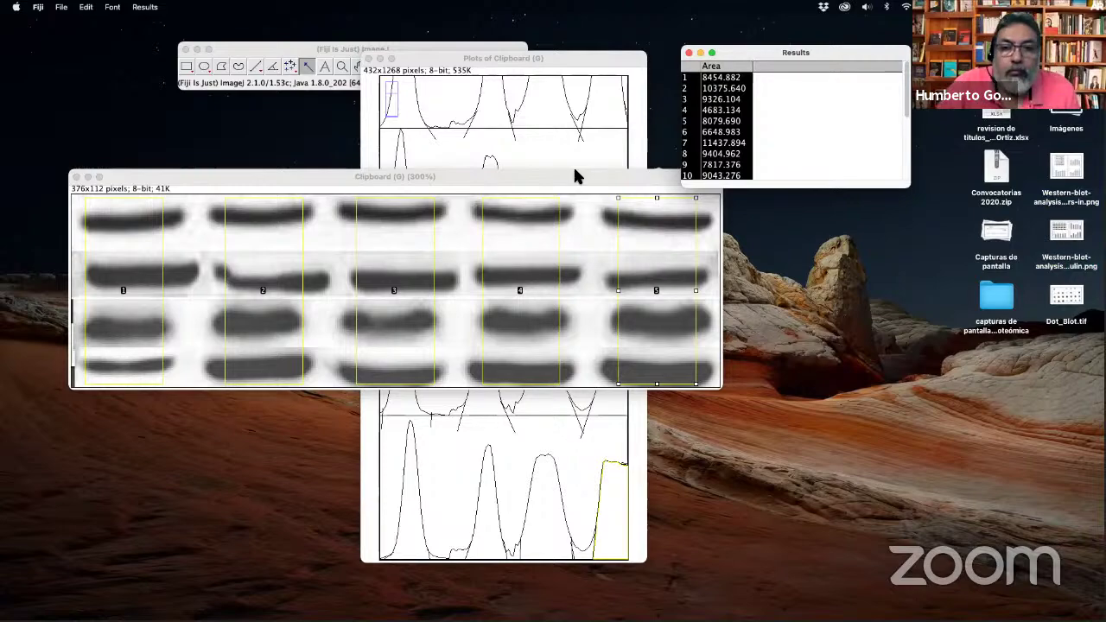
Switch to the blank workbook in Excel.
{"action": "key", "text": "ctrl+Right"}
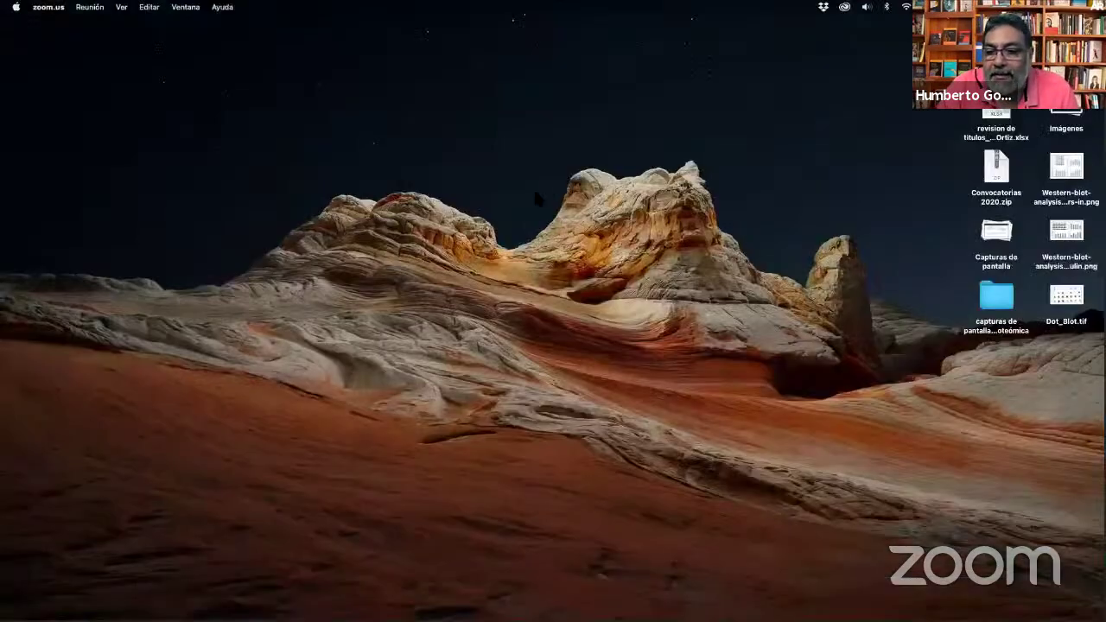
{"action": "left_click", "coordinate": [543, 173]}
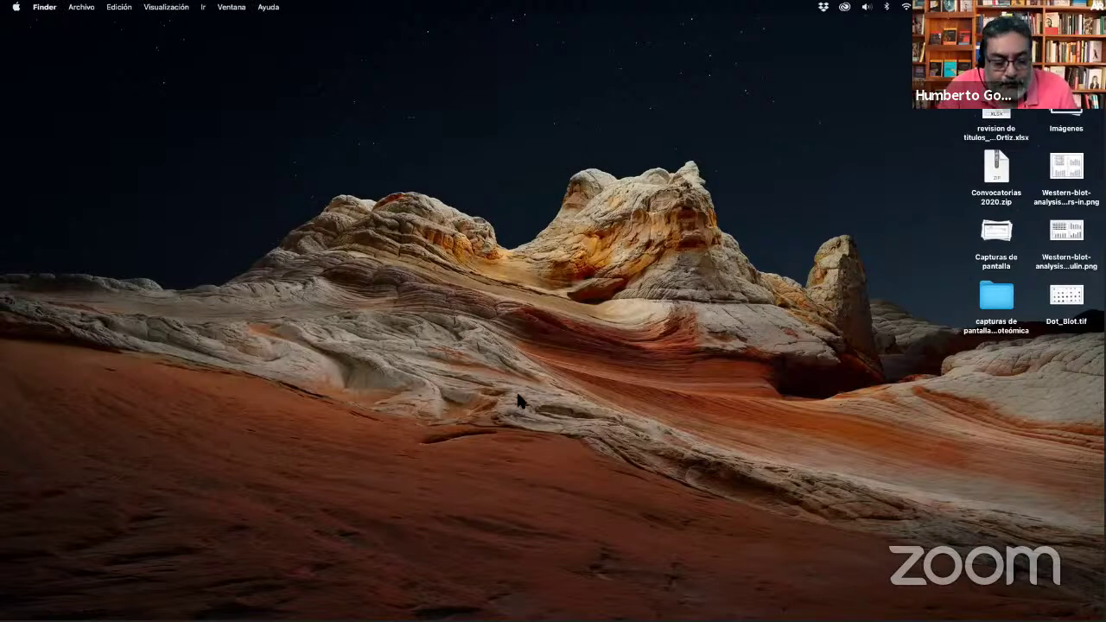
{"action": "key", "text": "super+Tab"}
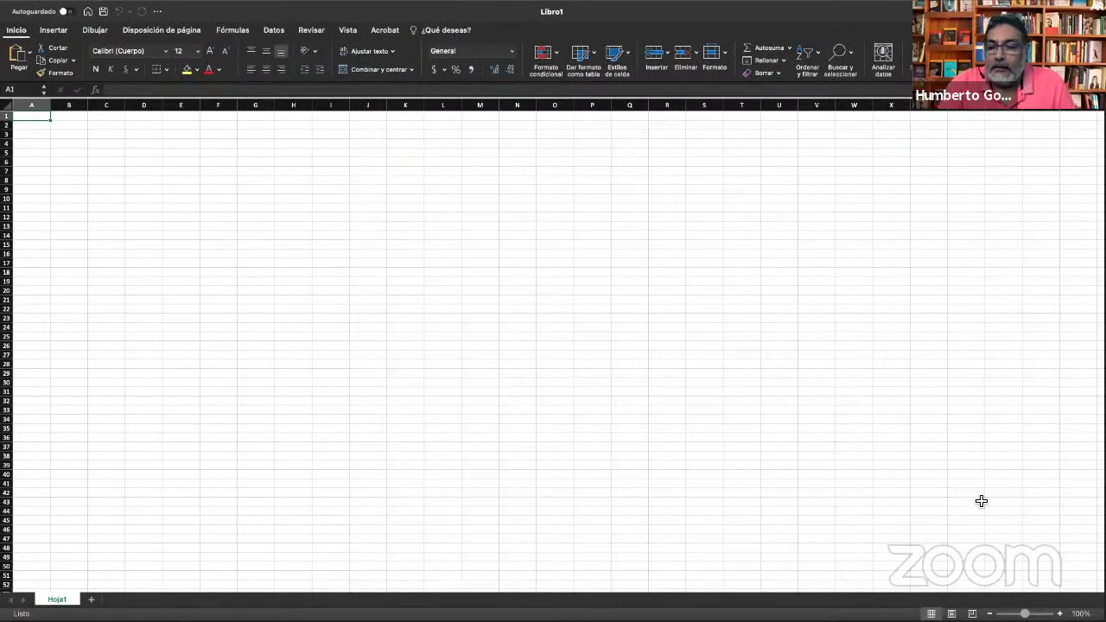
Open the file Results 210921.csv from the Escritorio folder.
{"action": "scroll", "coordinate": [553, 345], "scroll_direction": "up", "scroll_amount": 2}
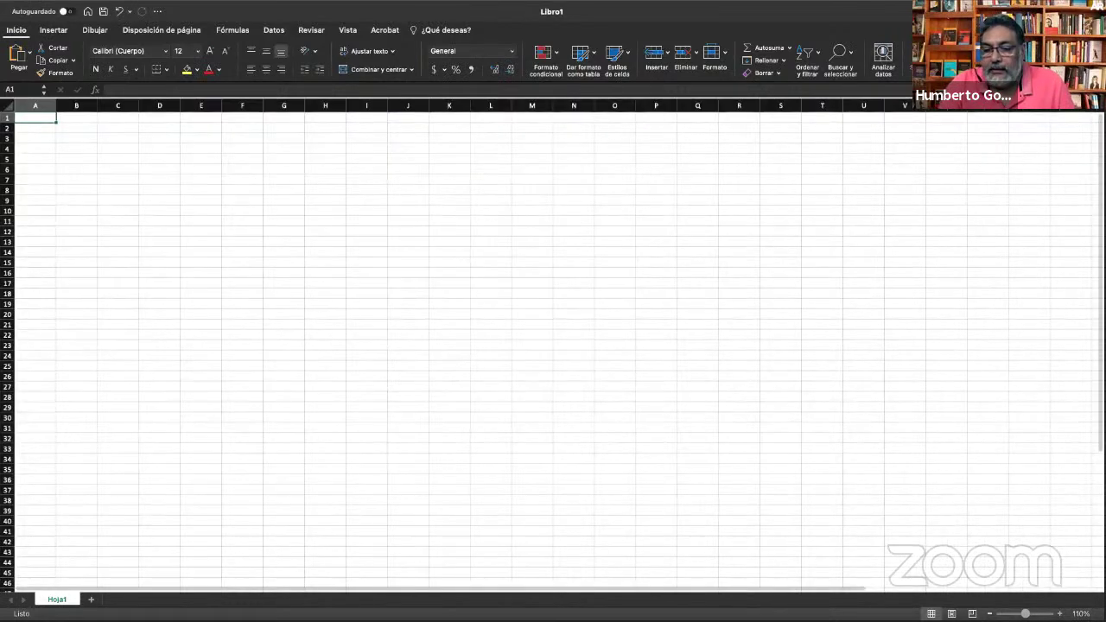
{"action": "scroll", "coordinate": [553, 345], "scroll_direction": "up", "scroll_amount": 1}
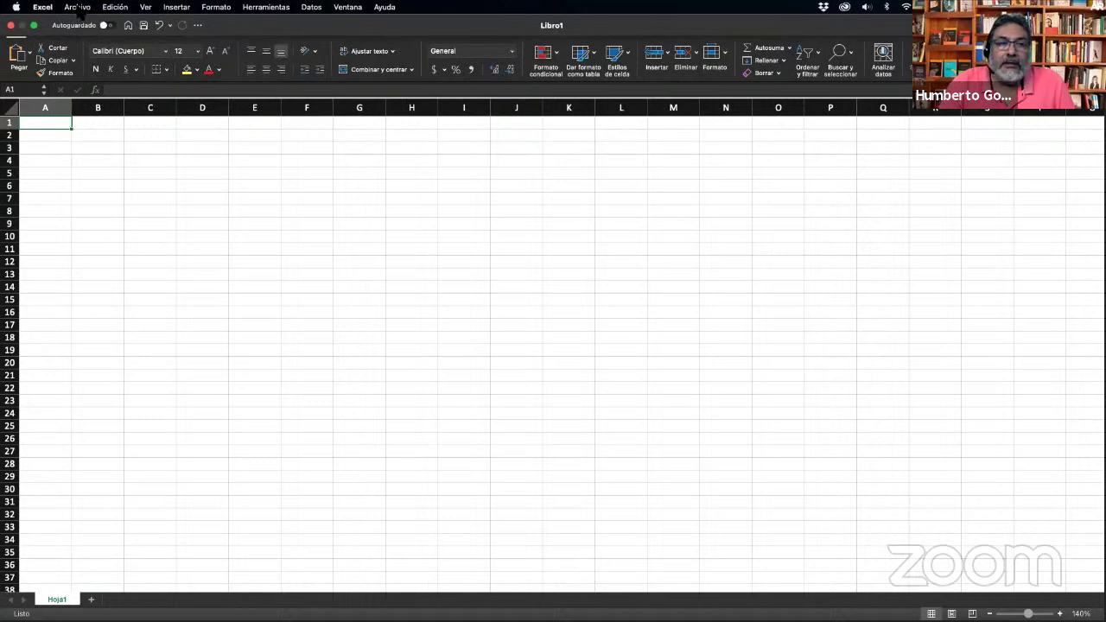
{"action": "left_click", "coordinate": [78, 12]}
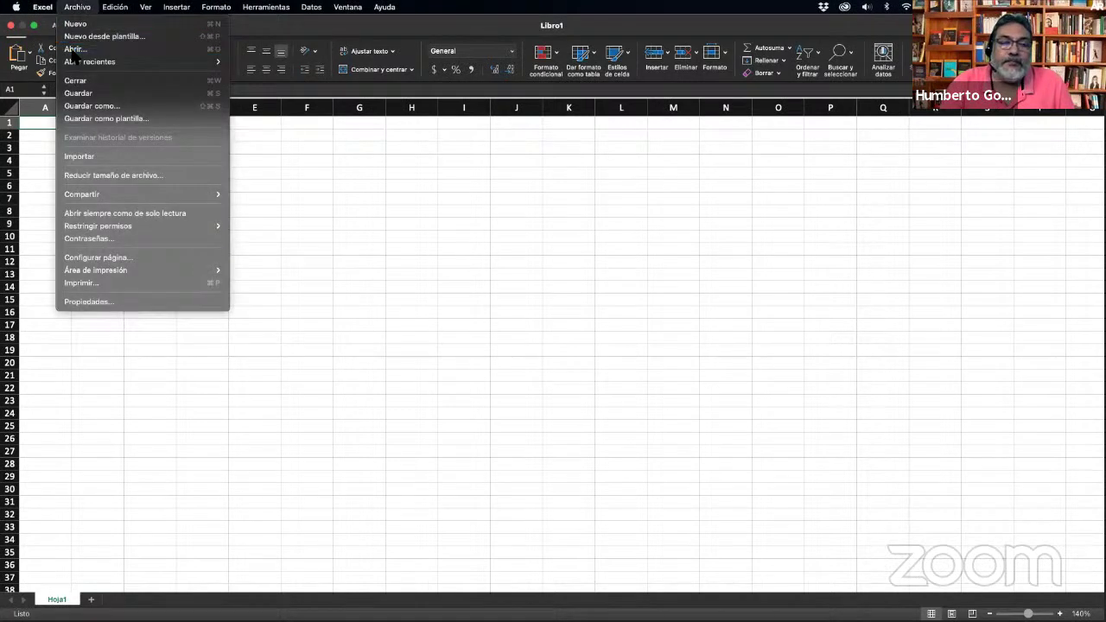
{"action": "left_click", "coordinate": [74, 50]}
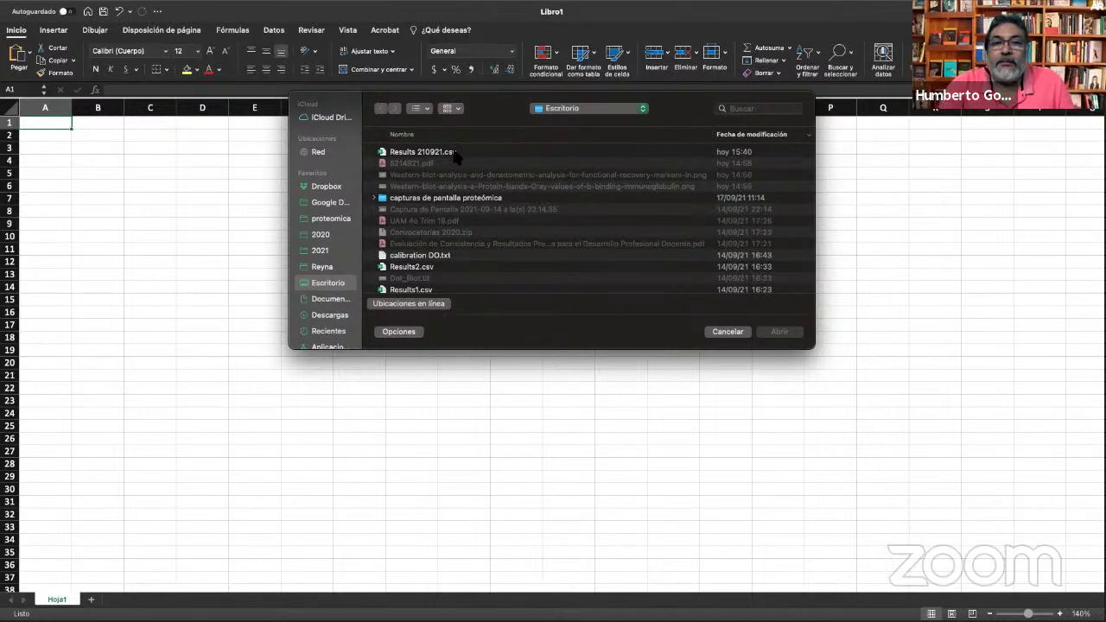
{"action": "left_click", "coordinate": [435, 153]}
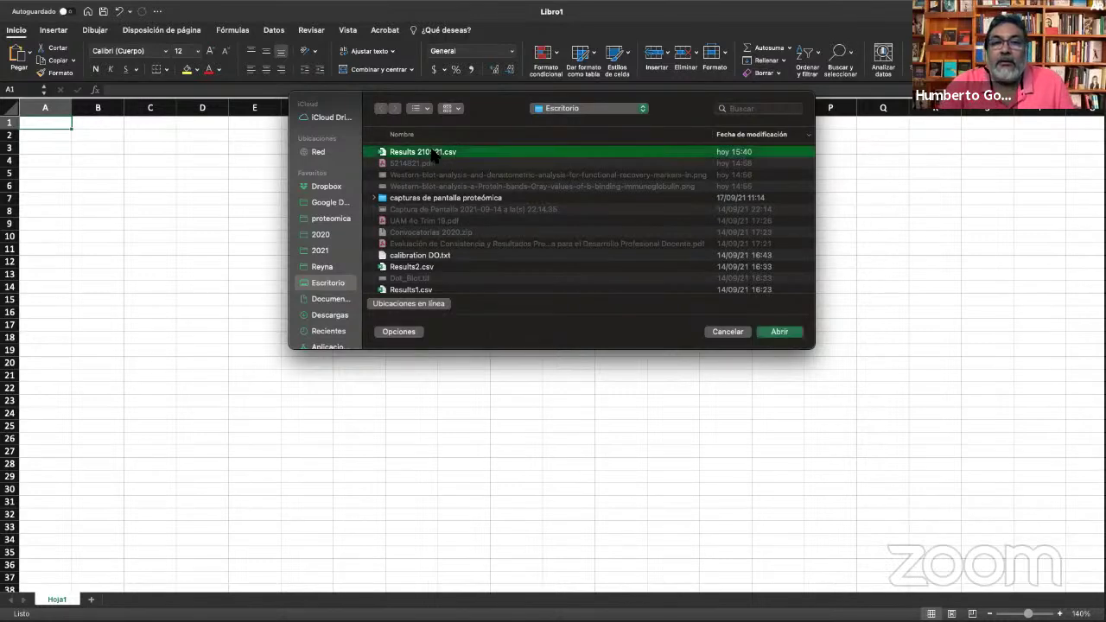
{"action": "left_click", "coordinate": [779, 332]}
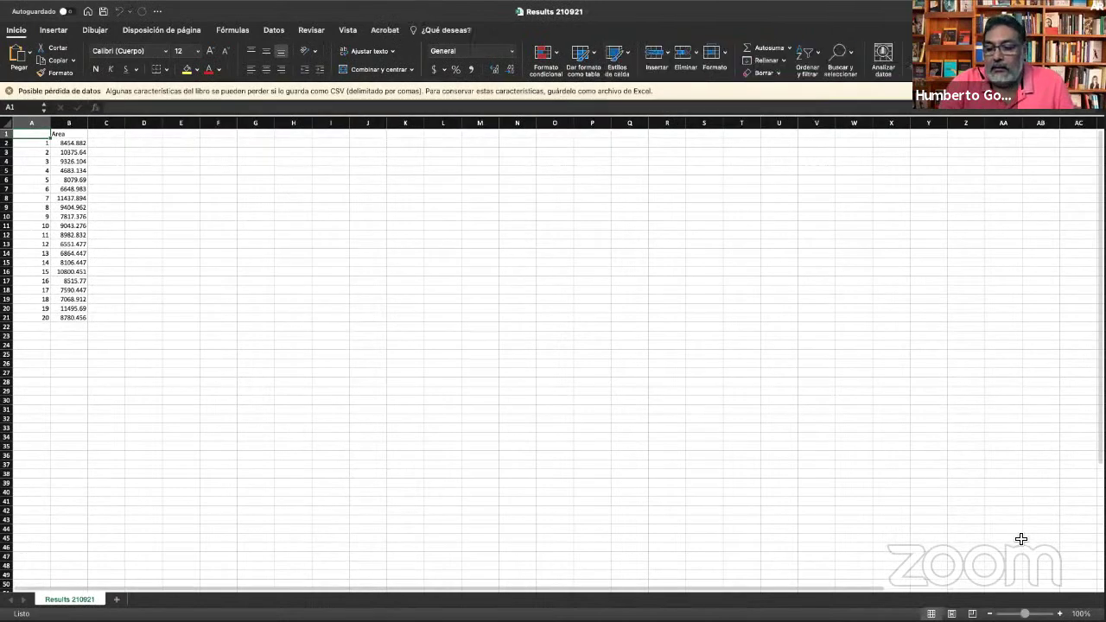
Enter the header "num." in cell A1 above the numbered rows.
{"action": "scroll", "coordinate": [553, 354], "scroll_direction": "up", "scroll_amount": 2}
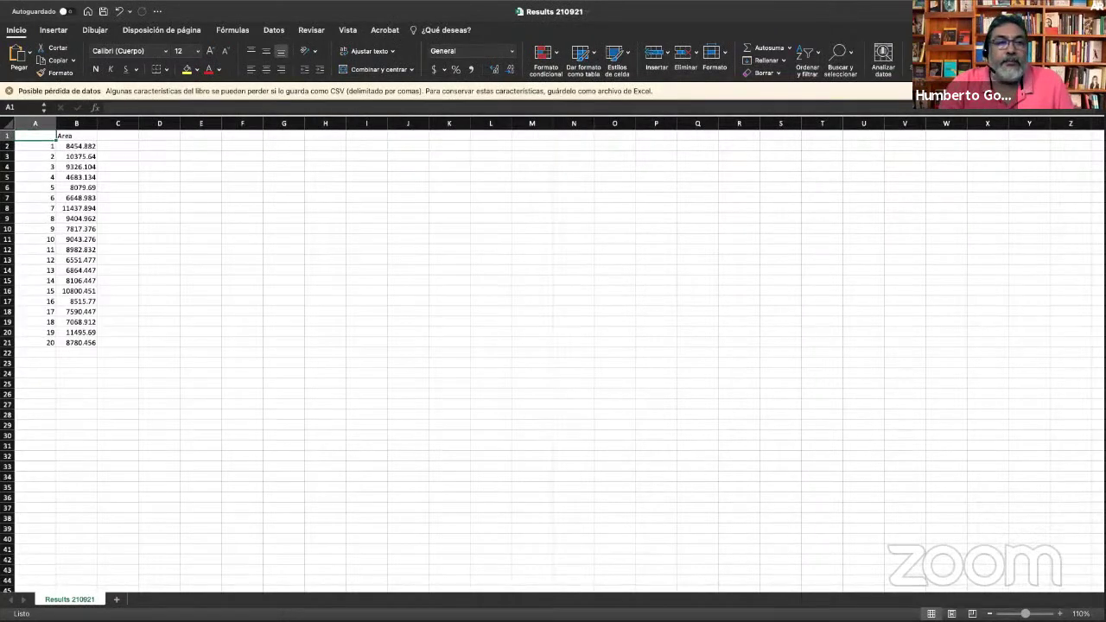
{"action": "scroll", "coordinate": [553, 354], "scroll_direction": "up", "scroll_amount": 3}
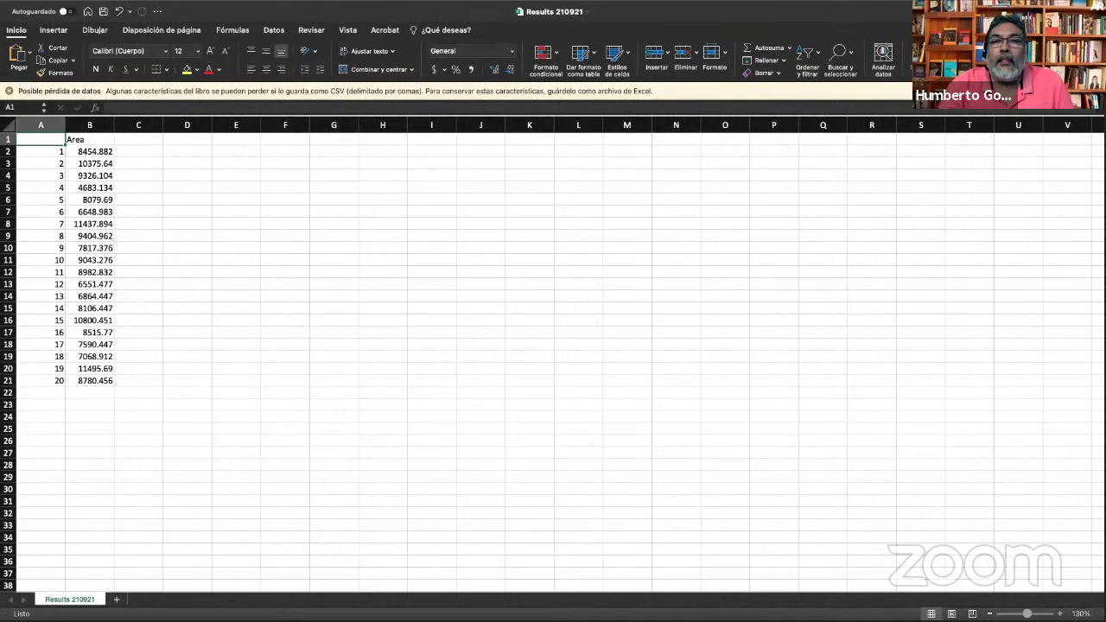
{"action": "scroll", "coordinate": [941, 555], "scroll_direction": "up", "scroll_amount": 1}
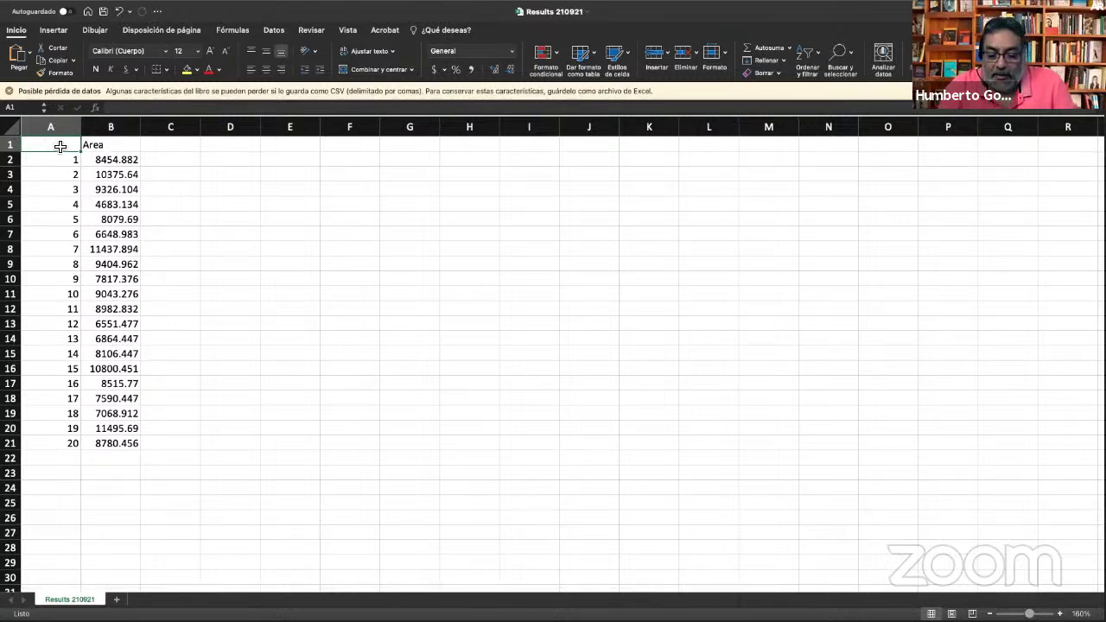
{"action": "type", "text": "num."}
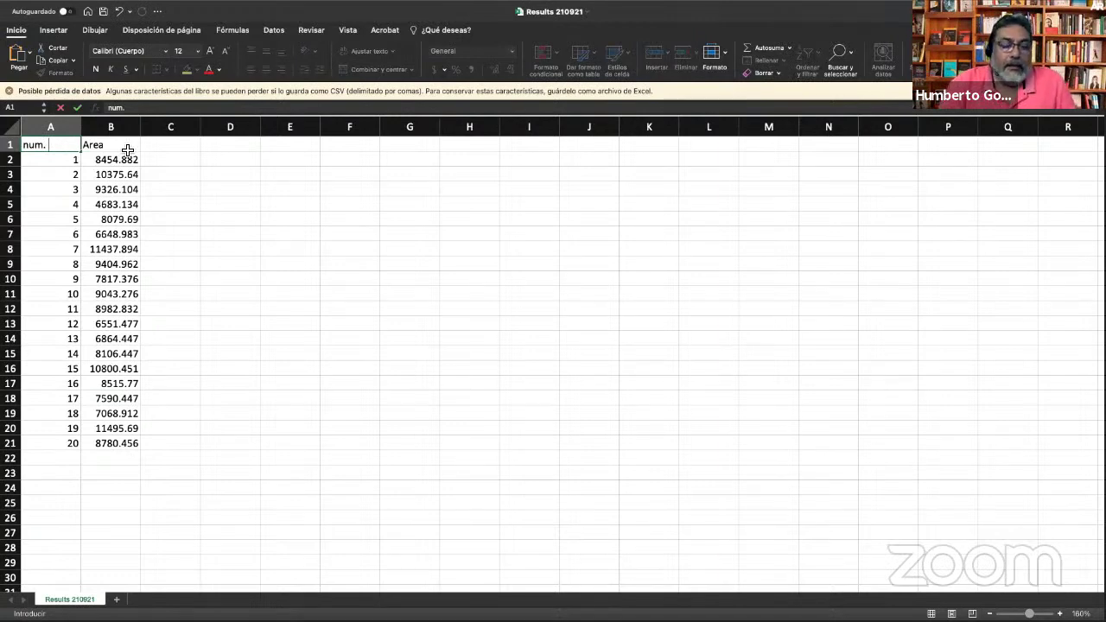
Switch to Fiji and open the recent image Western-blot-analysis-a-Protein-bands-Gray-values-of-b-binding-immunoglobulin.png.
{"action": "key", "text": "ctrl+Left"}
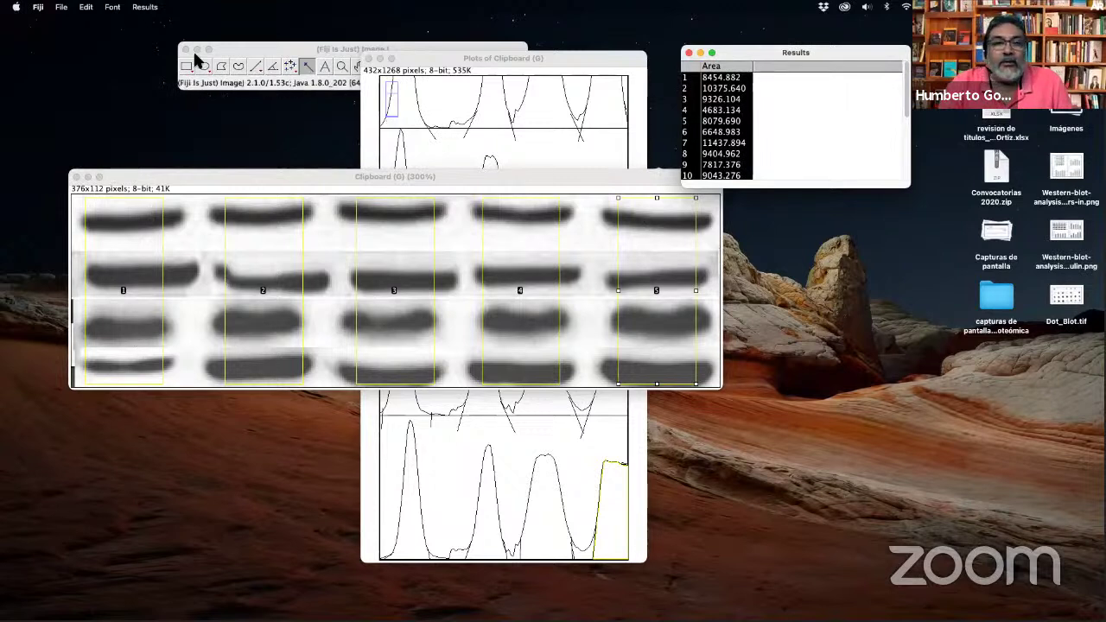
{"action": "left_click", "coordinate": [61, 7]}
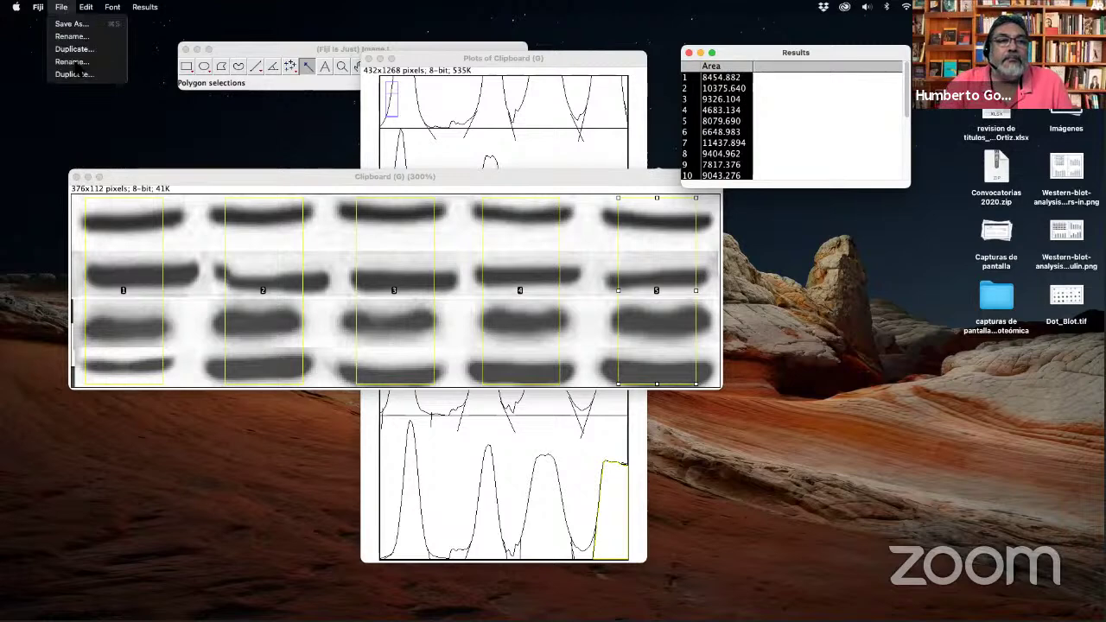
{"action": "left_click", "coordinate": [58, 7]}
{"action": "left_click", "coordinate": [178, 193]}
{"action": "left_click", "coordinate": [61, 7]}
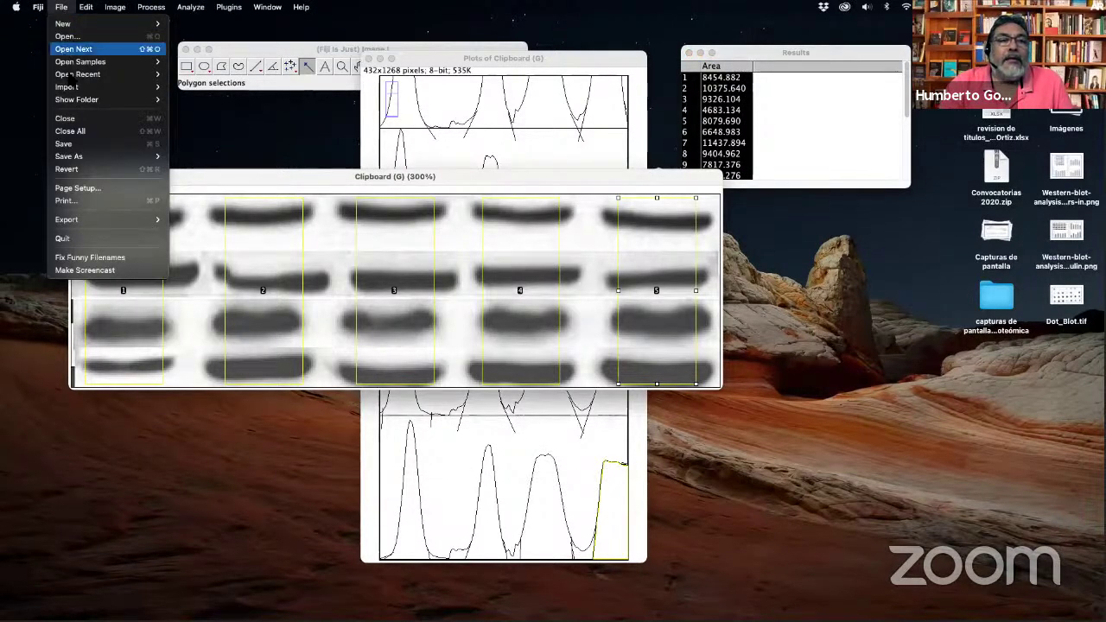
{"action": "mouse_move", "coordinate": [78, 75]}
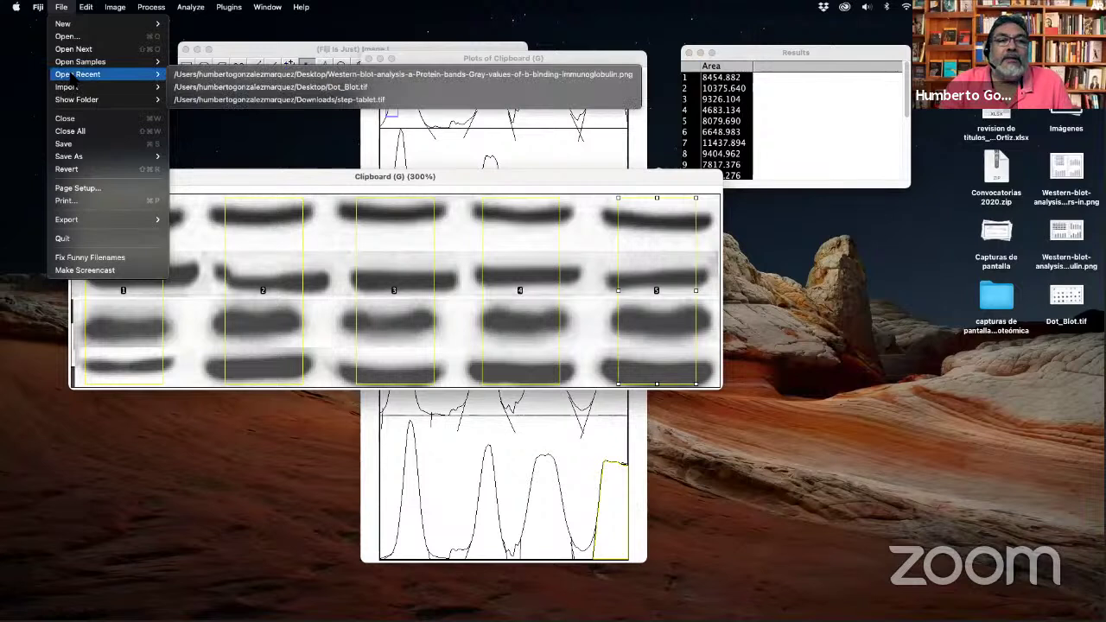
{"action": "left_click", "coordinate": [307, 76]}
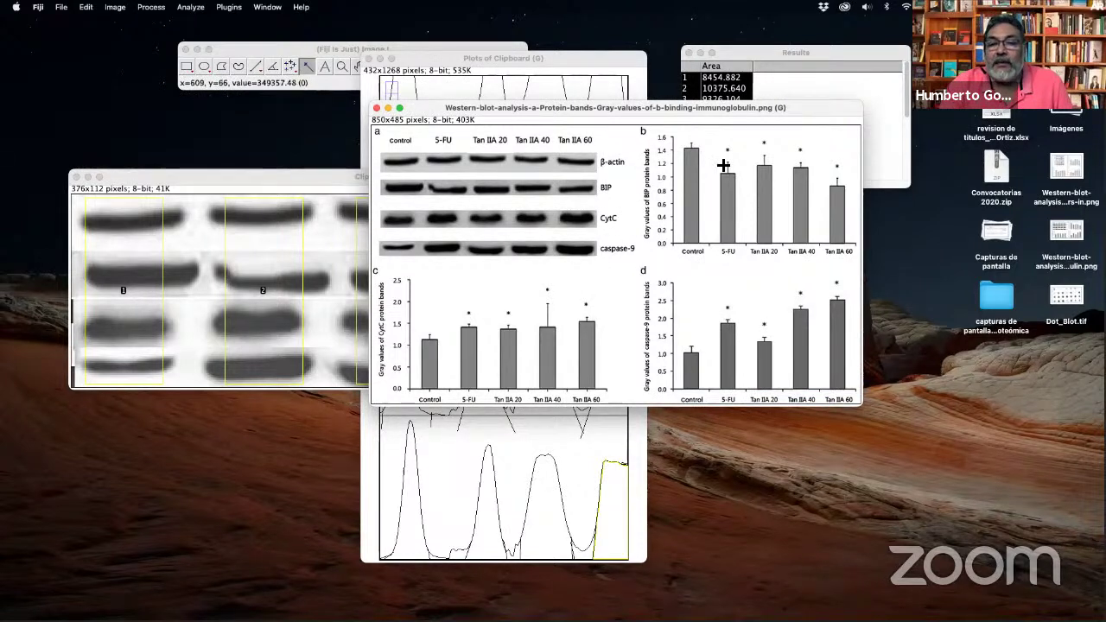
Return to the Excel results sheet and insert a blank row between the header row and the first data row.
{"action": "key", "text": "ctrl+Right"}
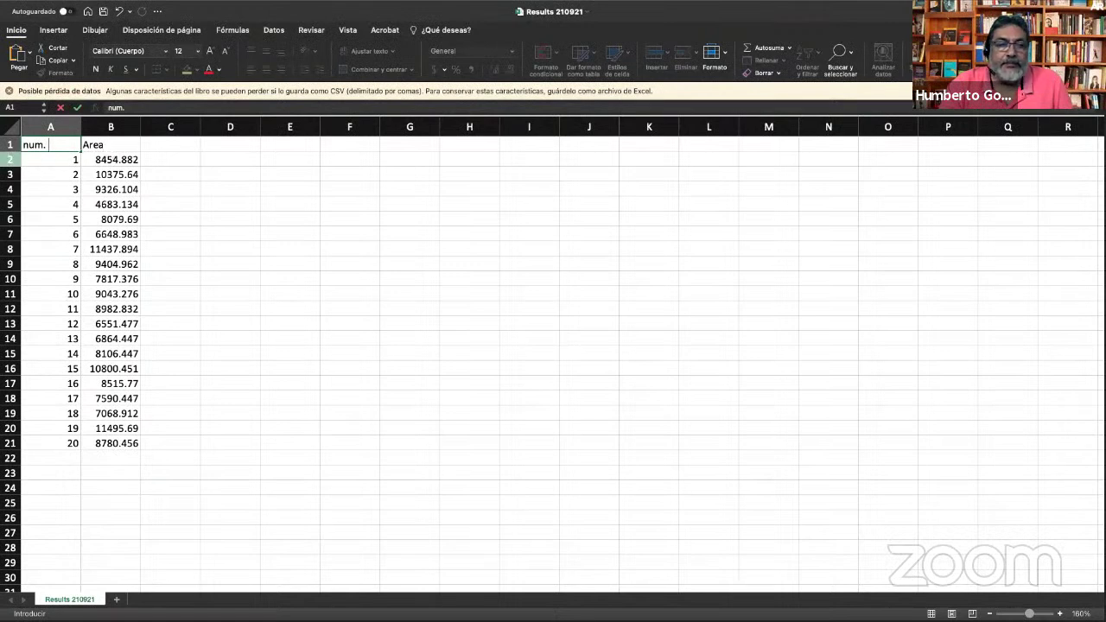
{"action": "left_click", "coordinate": [10, 159]}
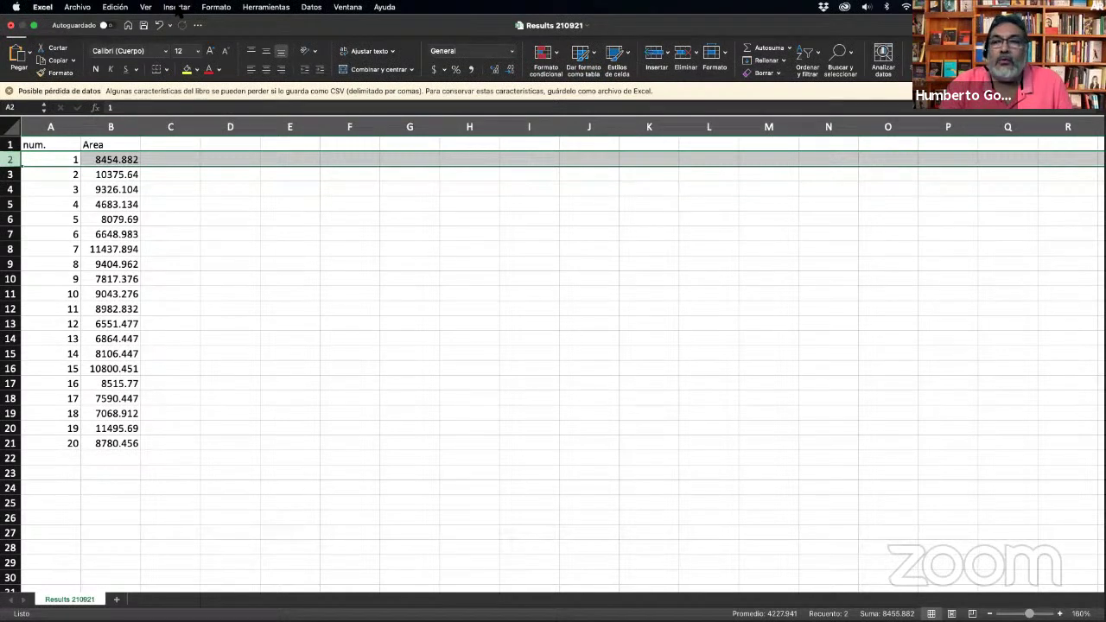
{"action": "left_click", "coordinate": [179, 7]}
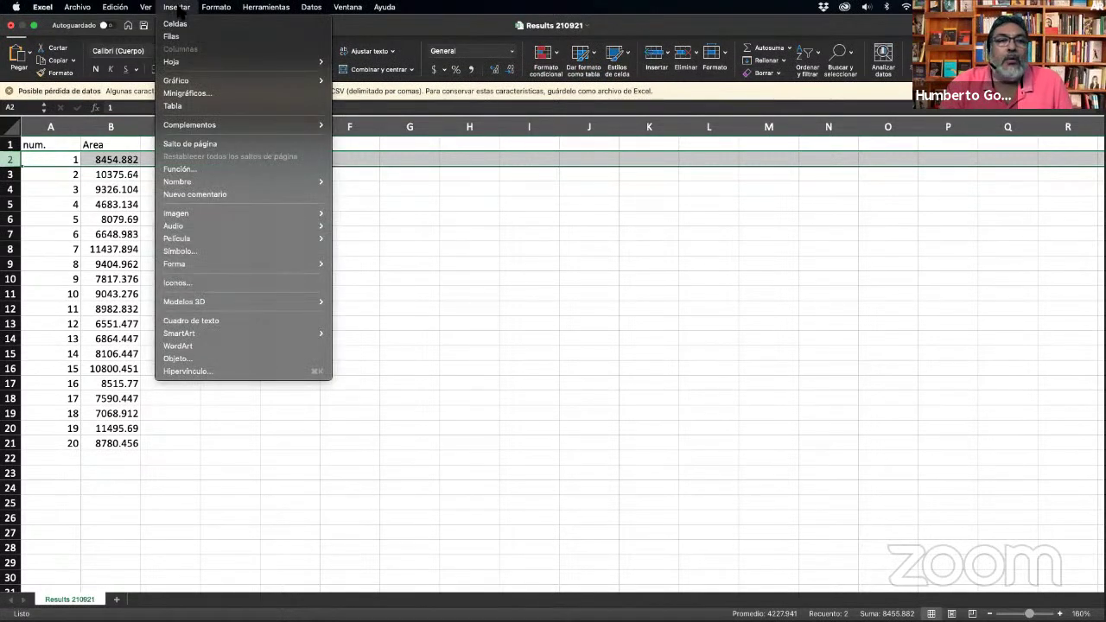
{"action": "left_click", "coordinate": [172, 36]}
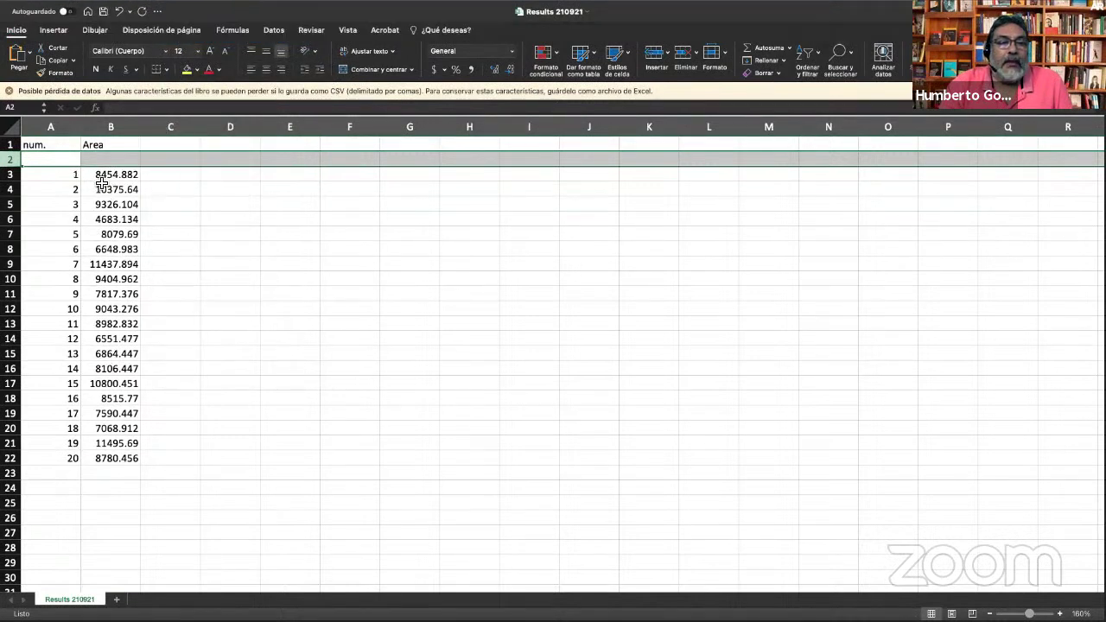
Enter the protein name "Cyt.-C" in cell B2 under the Area header.
{"action": "left_click", "coordinate": [123, 165]}
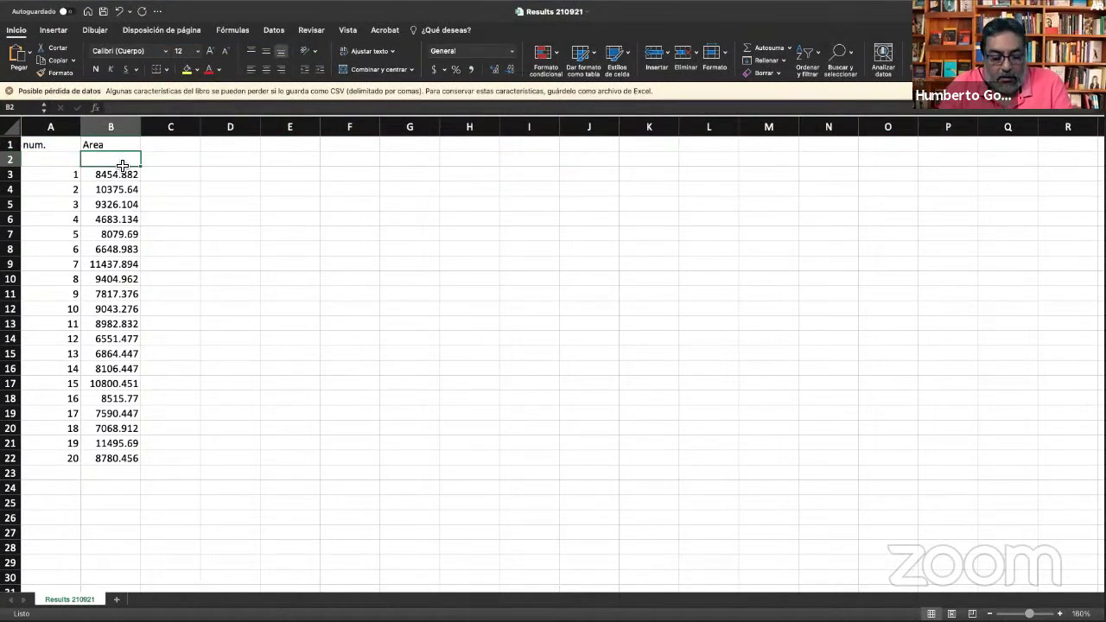
{"action": "type", "text": "Cyt"}
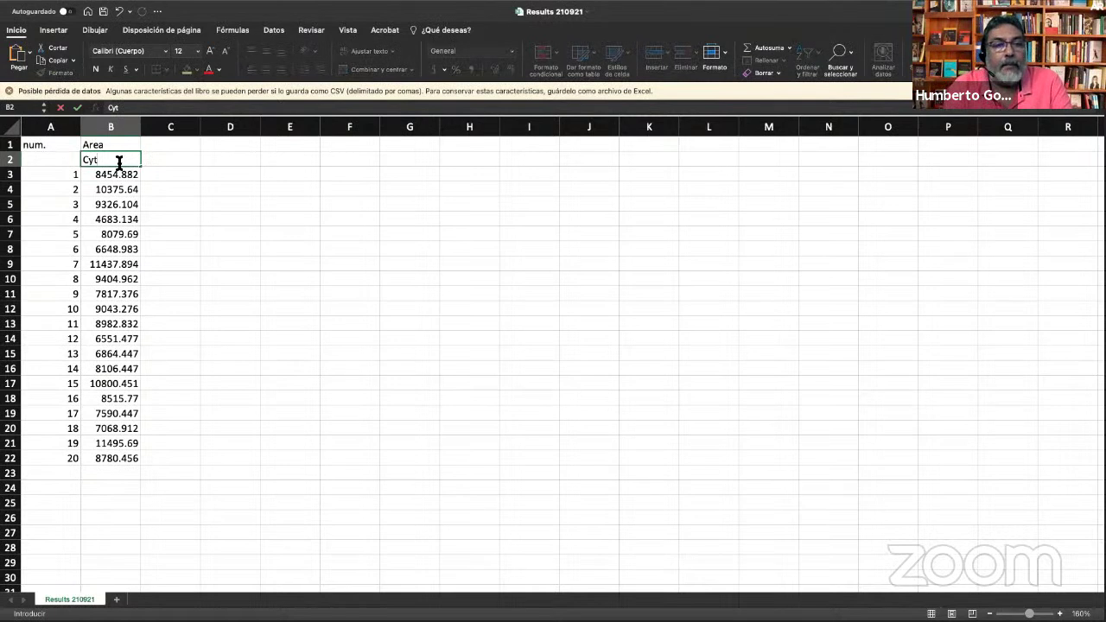
{"action": "type", "text": ".-C"}
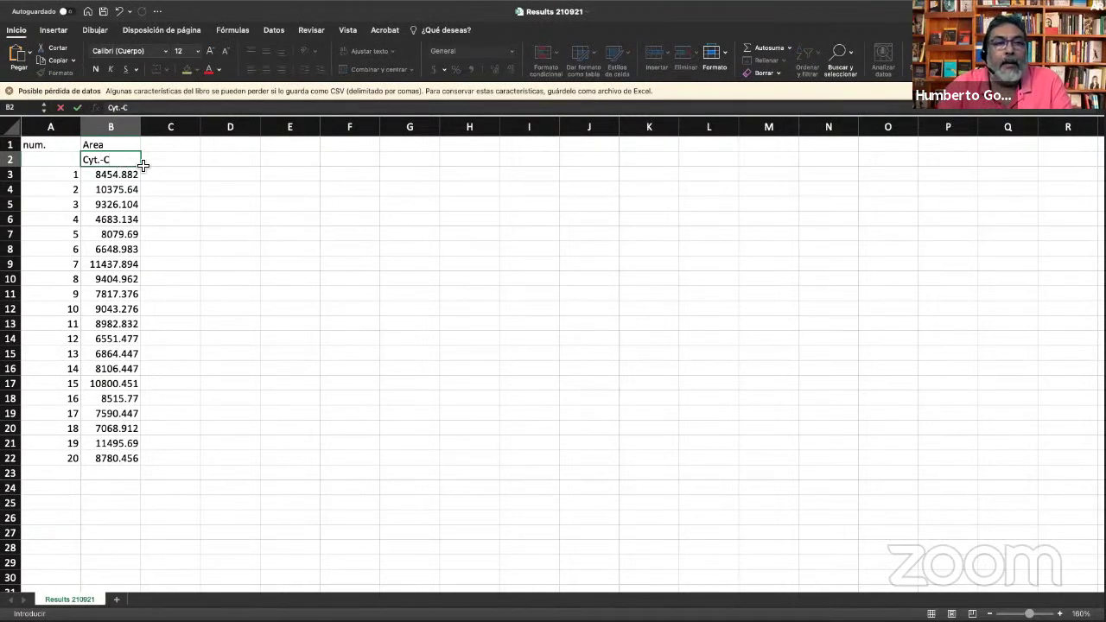
Check the protein order on the blot image in Fiji and move the Cyt.-C header from B2 to D2 in Excel.
{"action": "left_click", "coordinate": [171, 161]}
{"action": "double_click", "coordinate": [172, 163]}
{"action": "key", "text": "super+Tab"}
{"action": "key", "text": "super+Tab"}
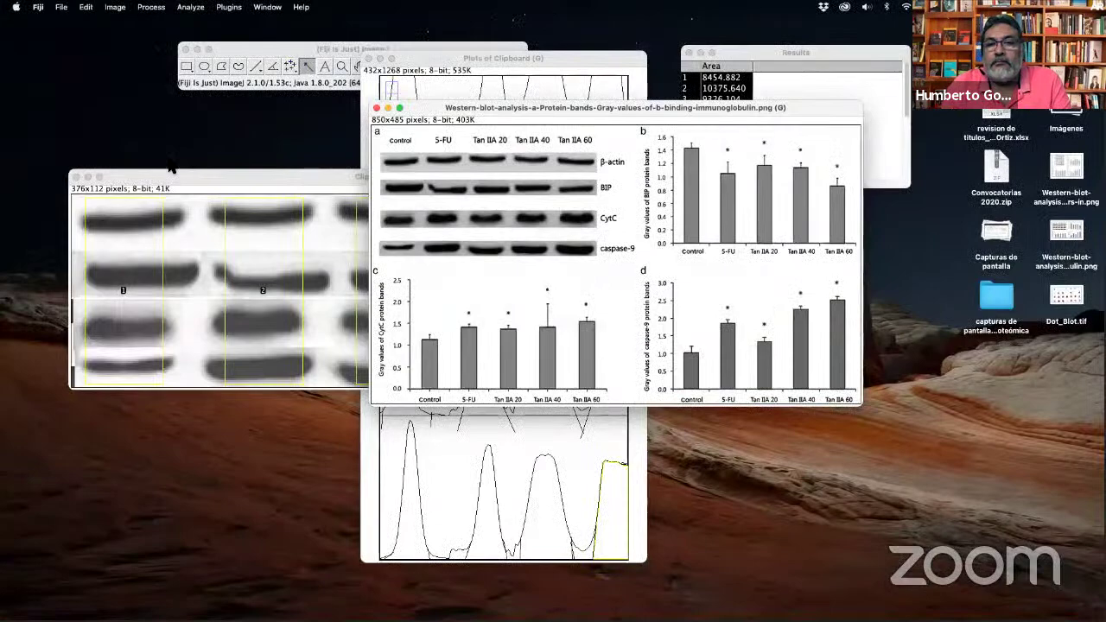
{"action": "key", "text": "super+Tab"}
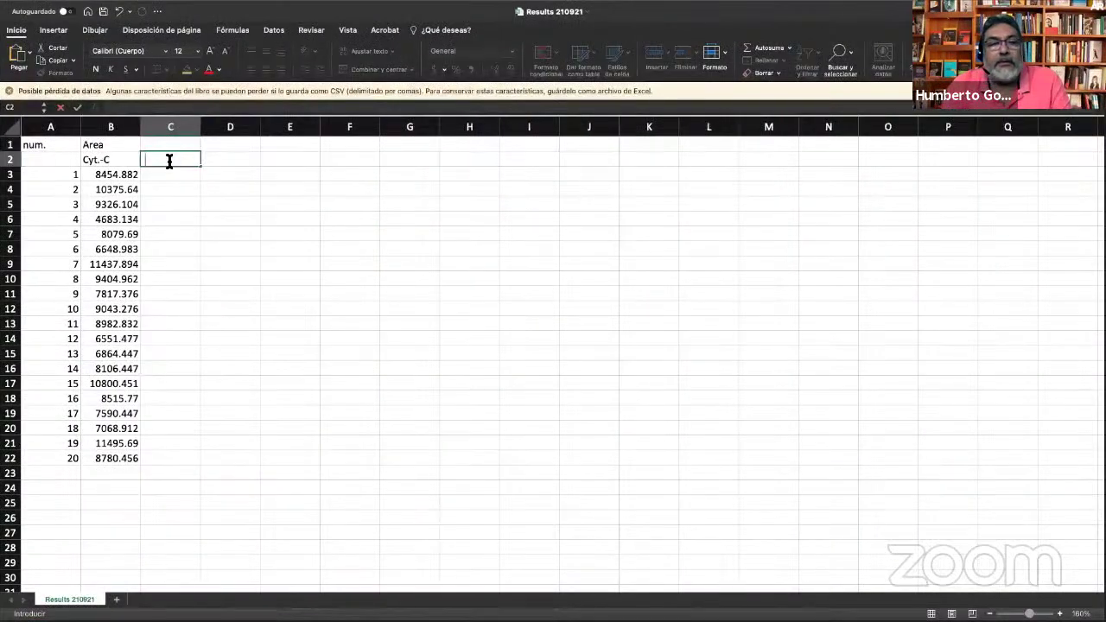
{"action": "key", "text": "super+Tab"}
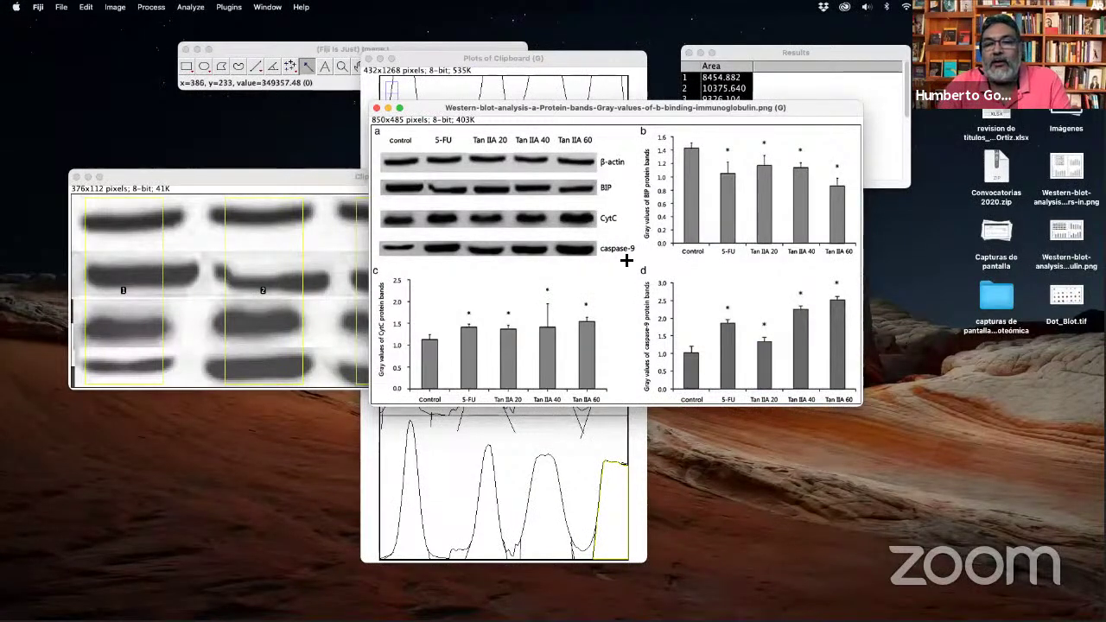
{"action": "key", "text": "super+Tab"}
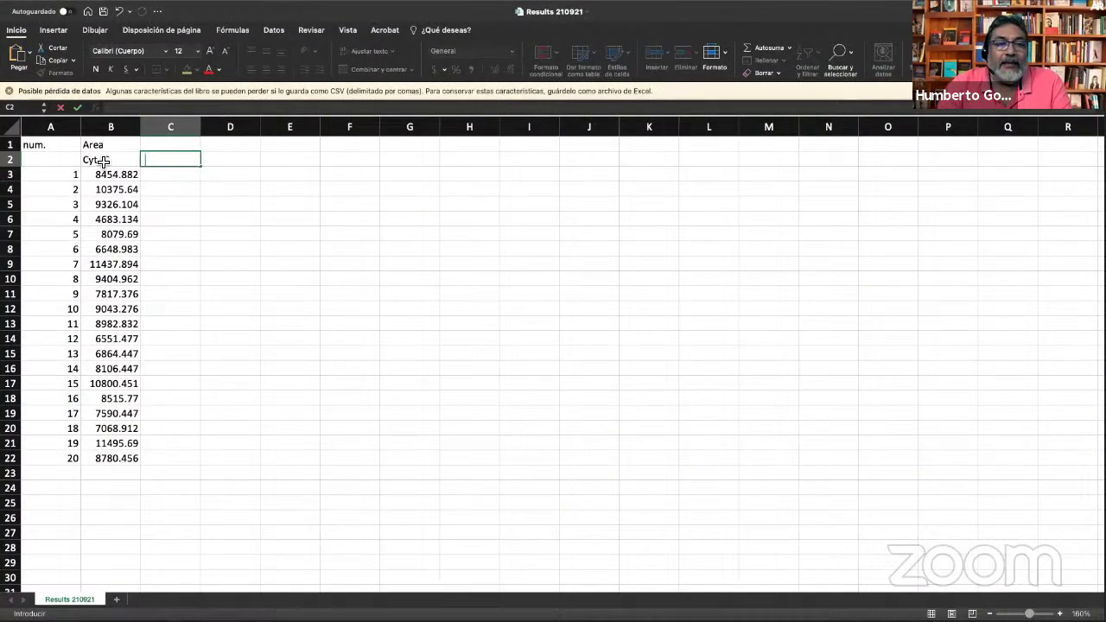
{"action": "left_click", "coordinate": [121, 160]}
{"action": "left_click_drag", "start_coordinate": [128, 158], "coordinate": [234, 164]}
Enter the protein headers "Actina b" in cell B2 and "BIP" in cell C2.
{"action": "left_click", "coordinate": [118, 162]}
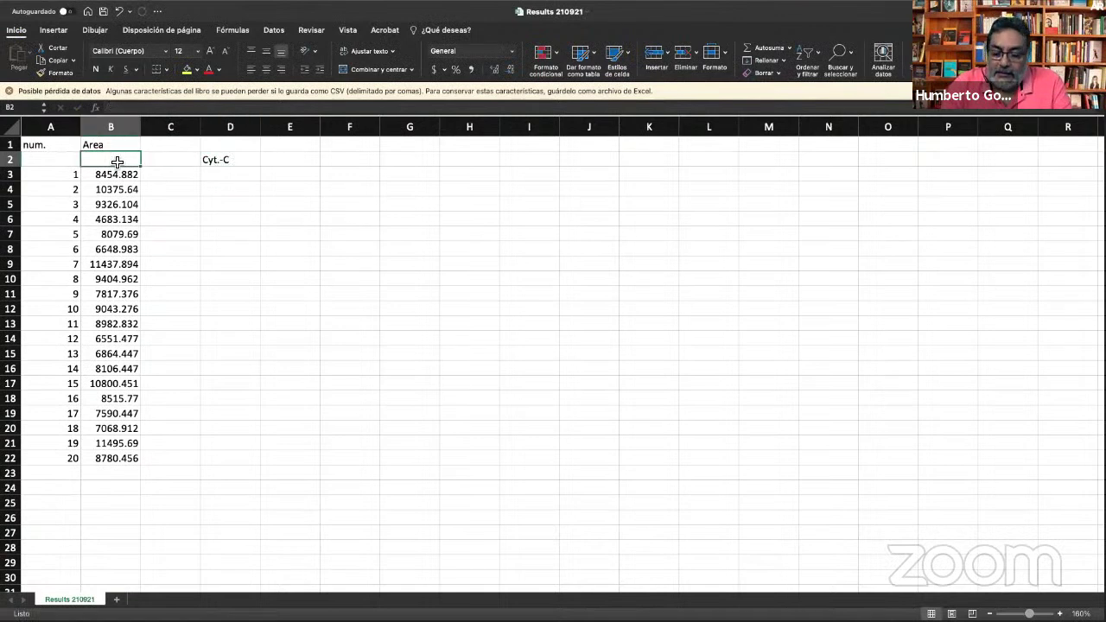
{"action": "type", "text": "Actina"}
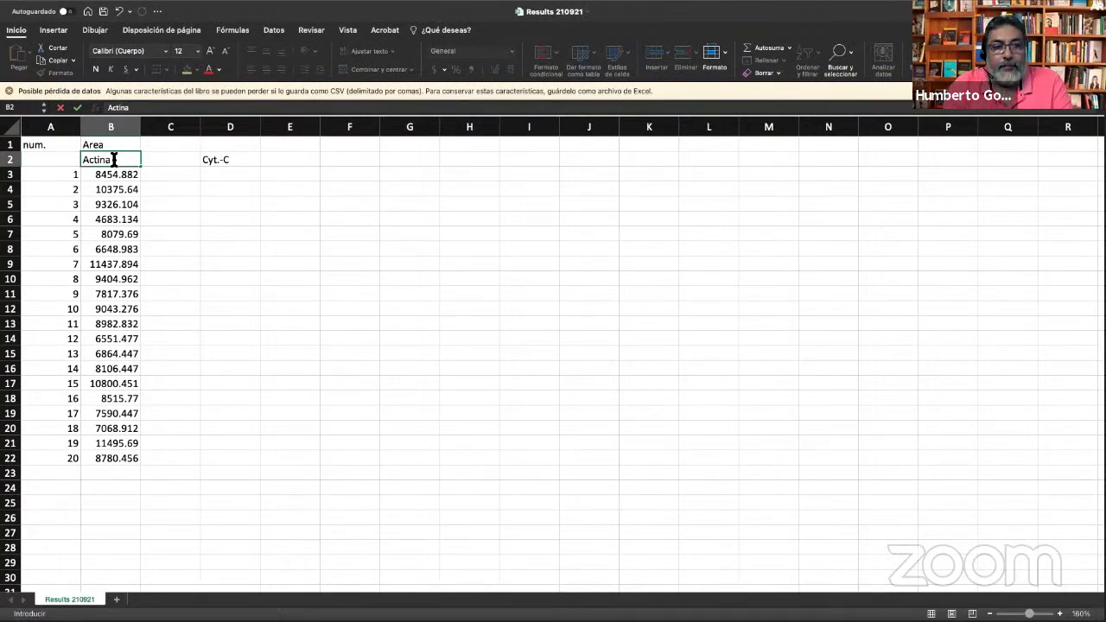
{"action": "type", "text": "b"}
{"action": "left_click", "coordinate": [176, 163]}
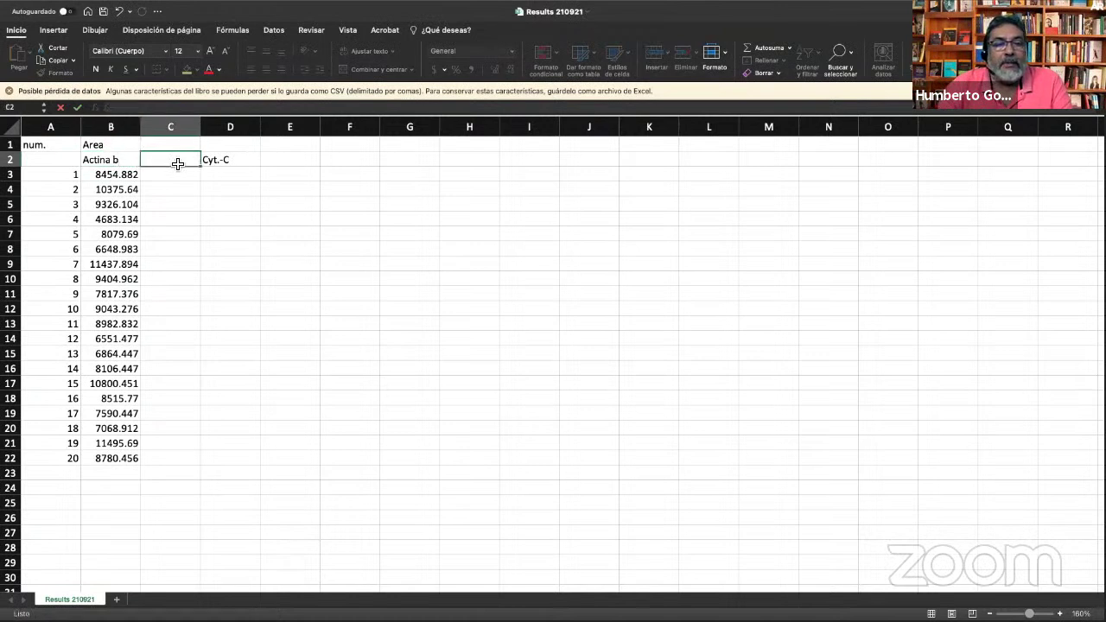
{"action": "type", "text": "BIPO"}
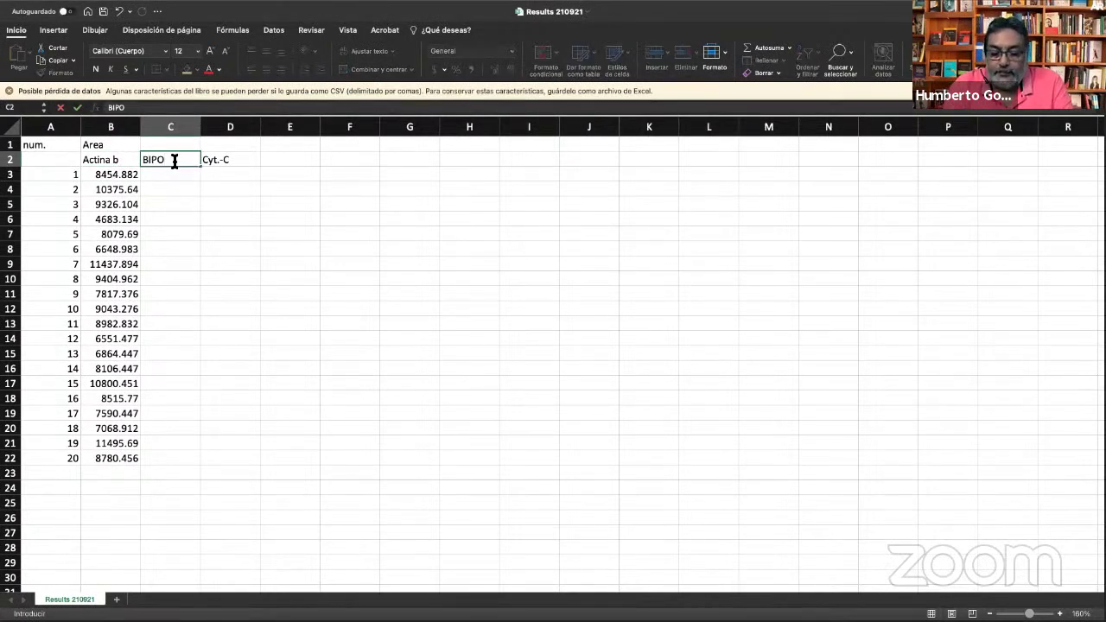
{"action": "key", "text": "BackSpace"}
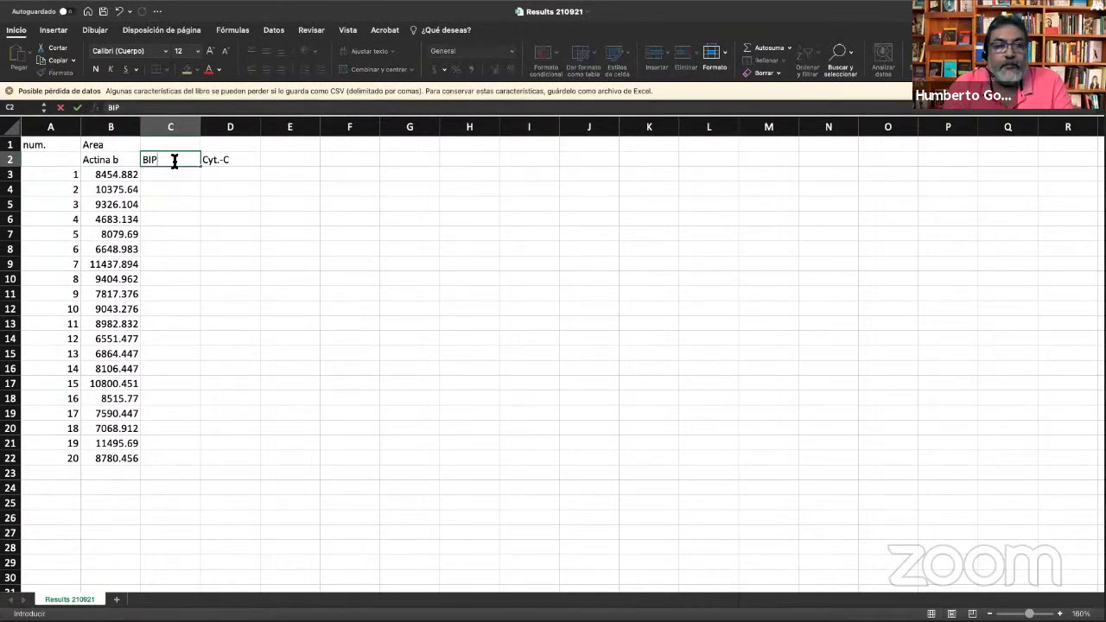
Check the last protein on the blot image in Fiji and enter the header "Caspasa 9" in cell E2 in Excel.
{"action": "left_click", "coordinate": [290, 162]}
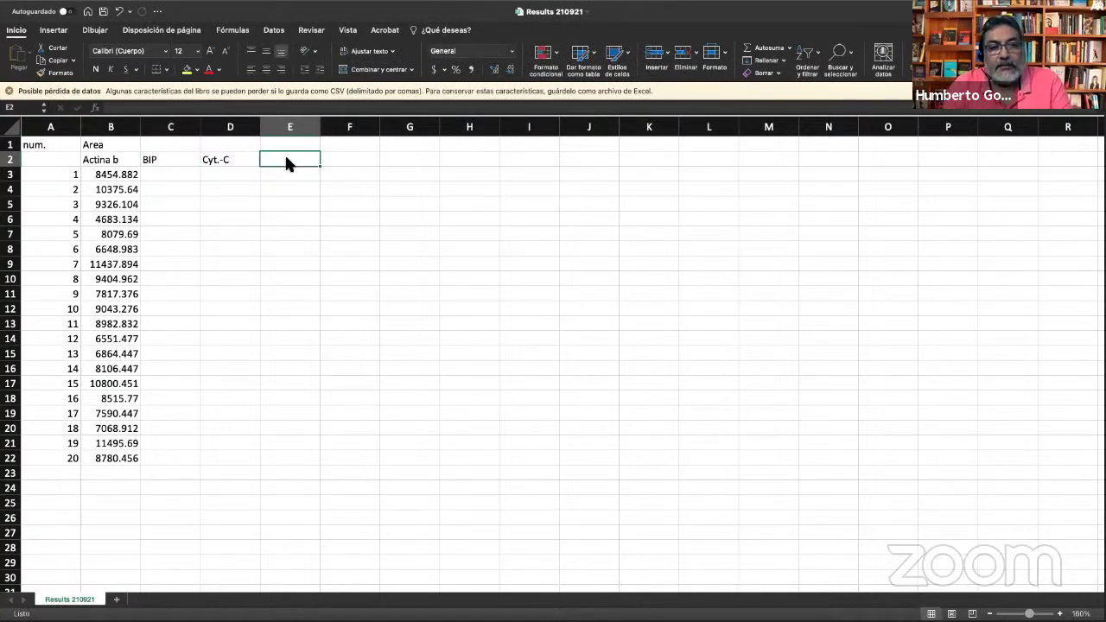
{"action": "key", "text": "ctrl+Left"}
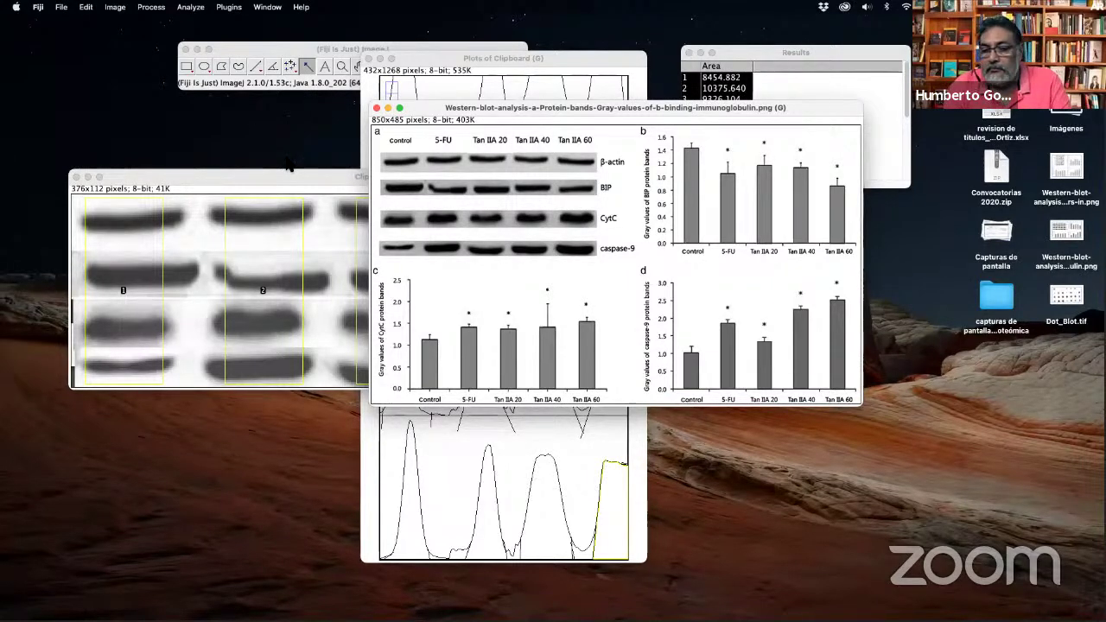
{"action": "key", "text": "super+Tab"}
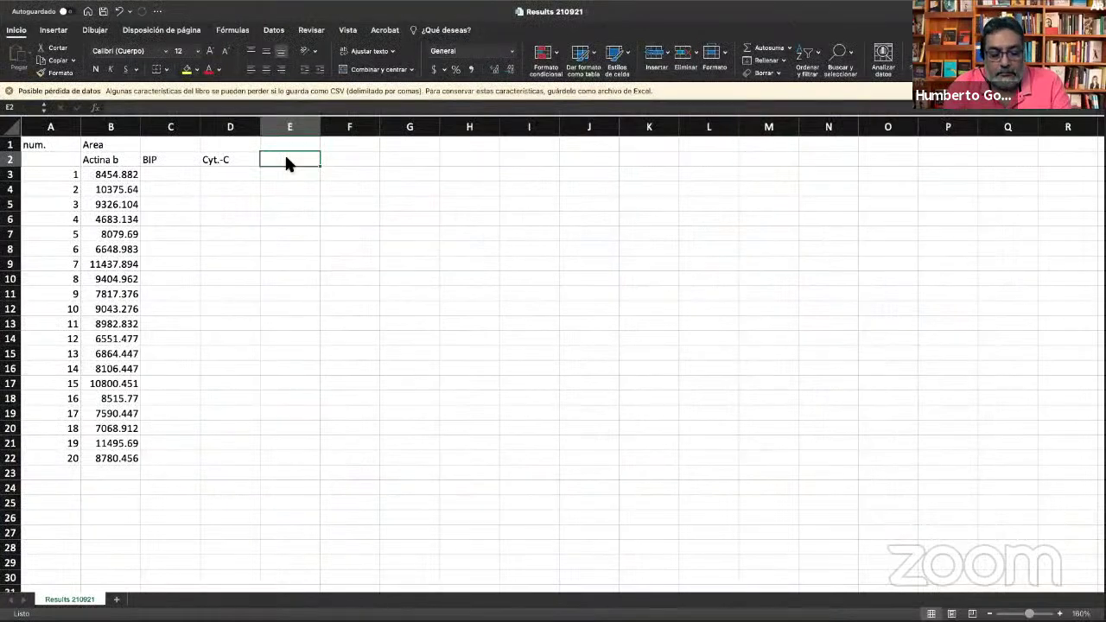
{"action": "type", "text": "Caspasa"}
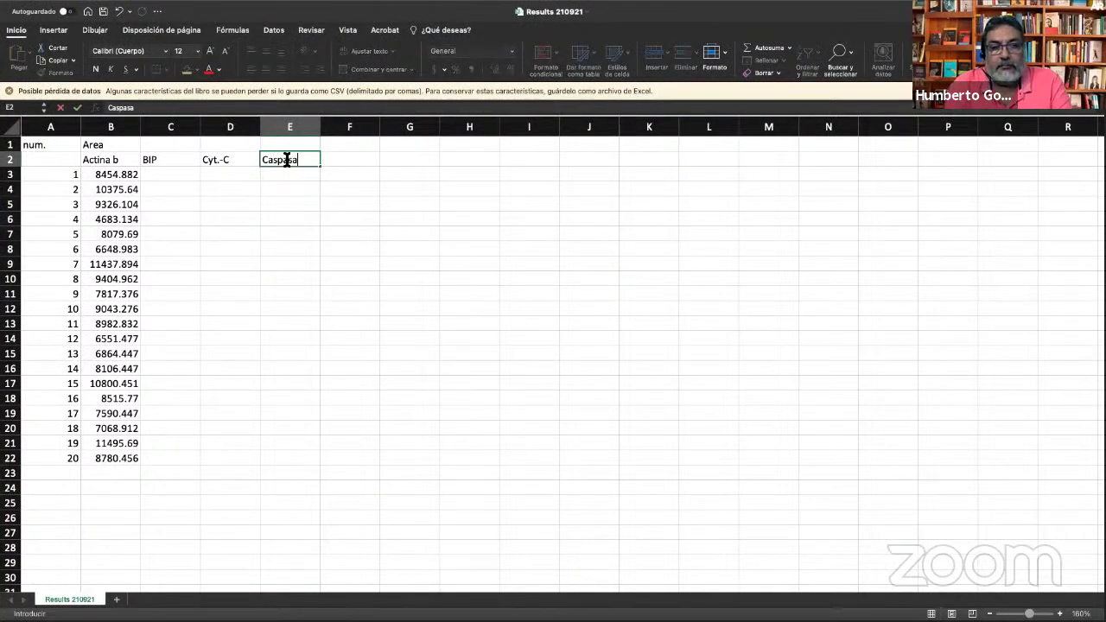
{"action": "type", "text": " 9"}
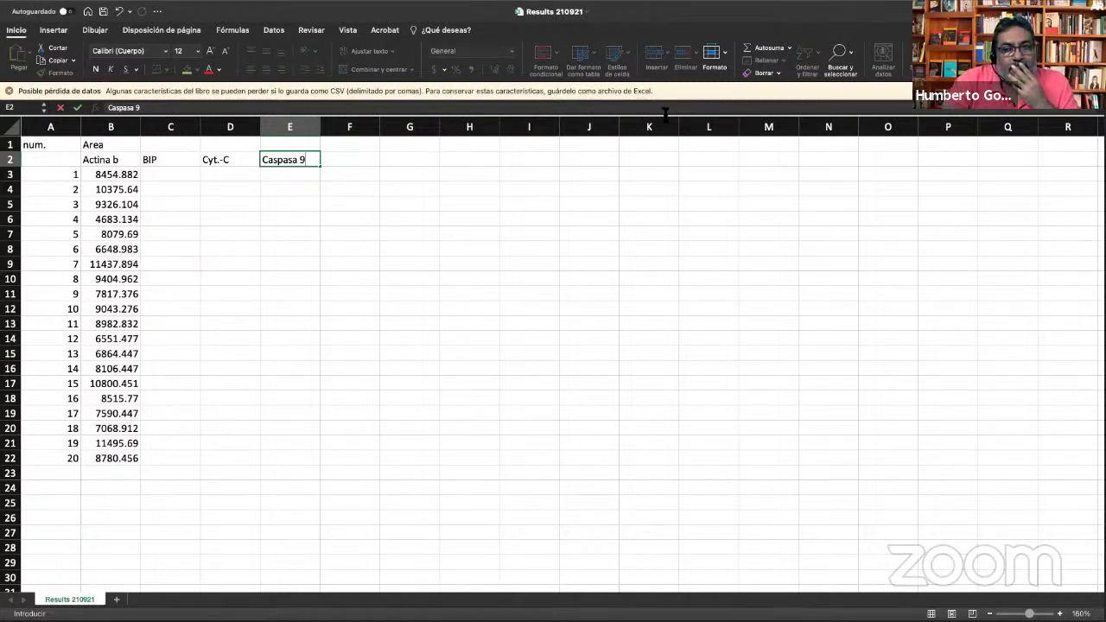
Save the results file to the desktop (Escritorio) as an Excel workbook (.xlsx) named "Results 210921".
{"action": "mouse_move", "coordinate": [308, 4]}
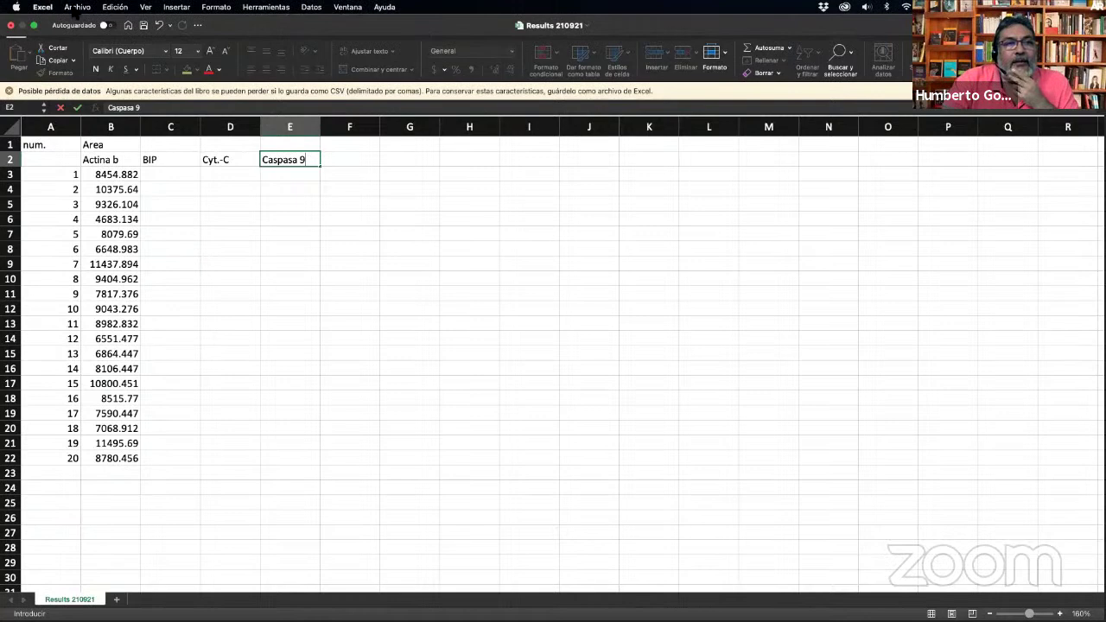
{"action": "left_click", "coordinate": [76, 6]}
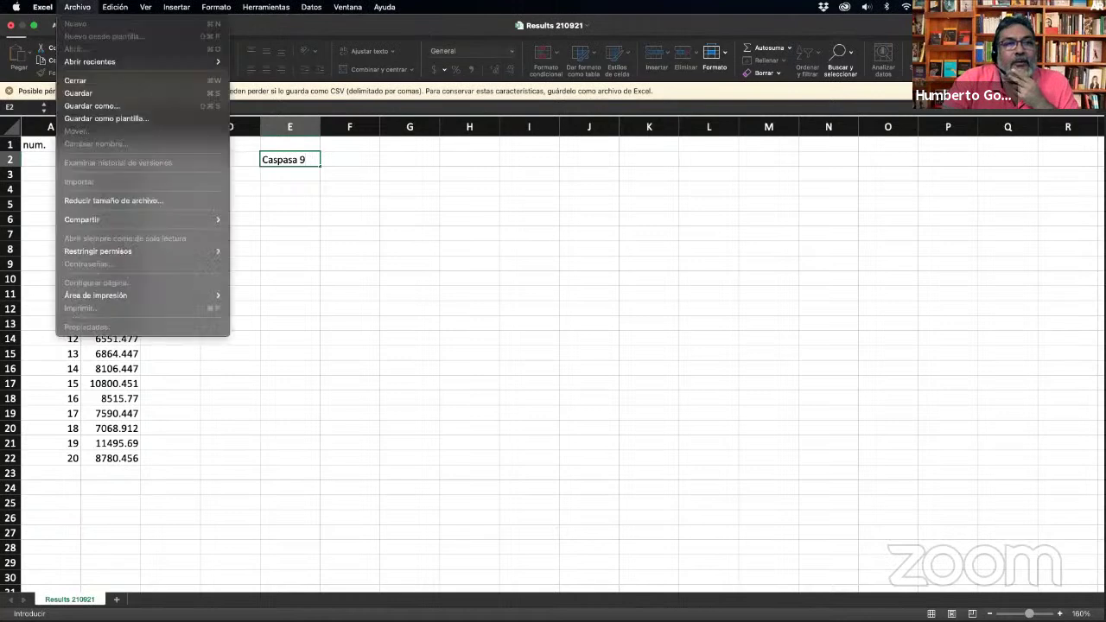
{"action": "left_click", "coordinate": [102, 105]}
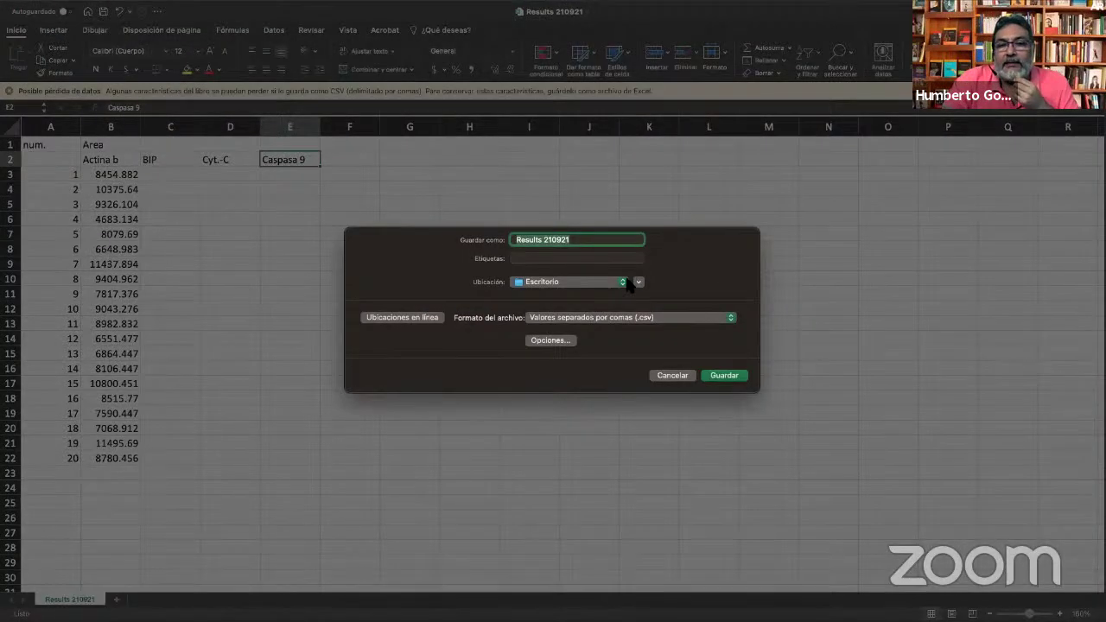
{"action": "left_click", "coordinate": [730, 319]}
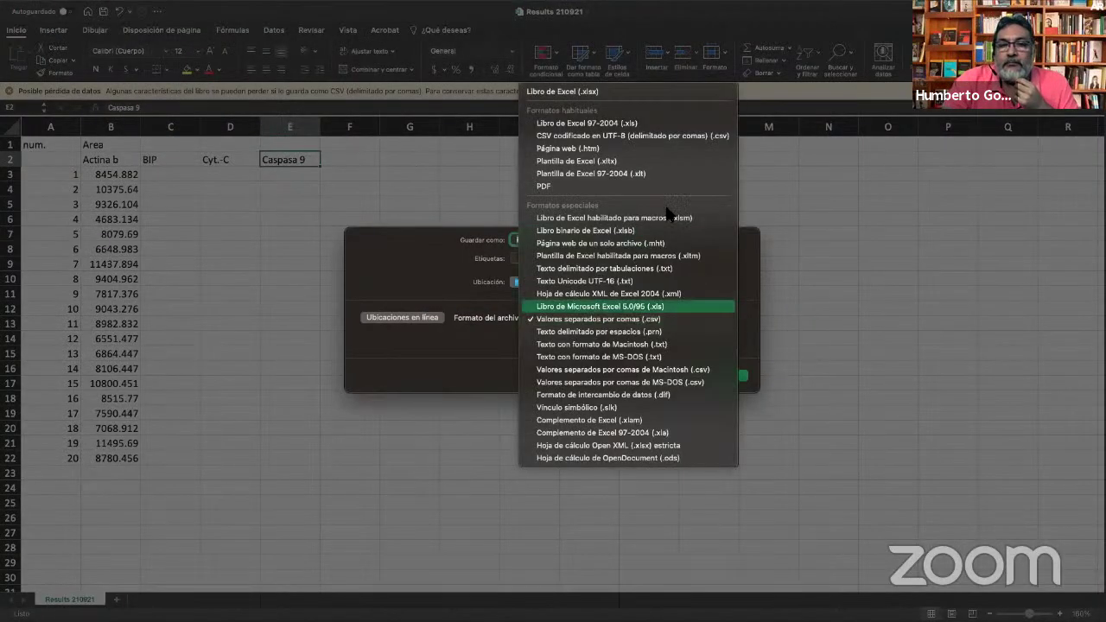
{"action": "left_click", "coordinate": [651, 87]}
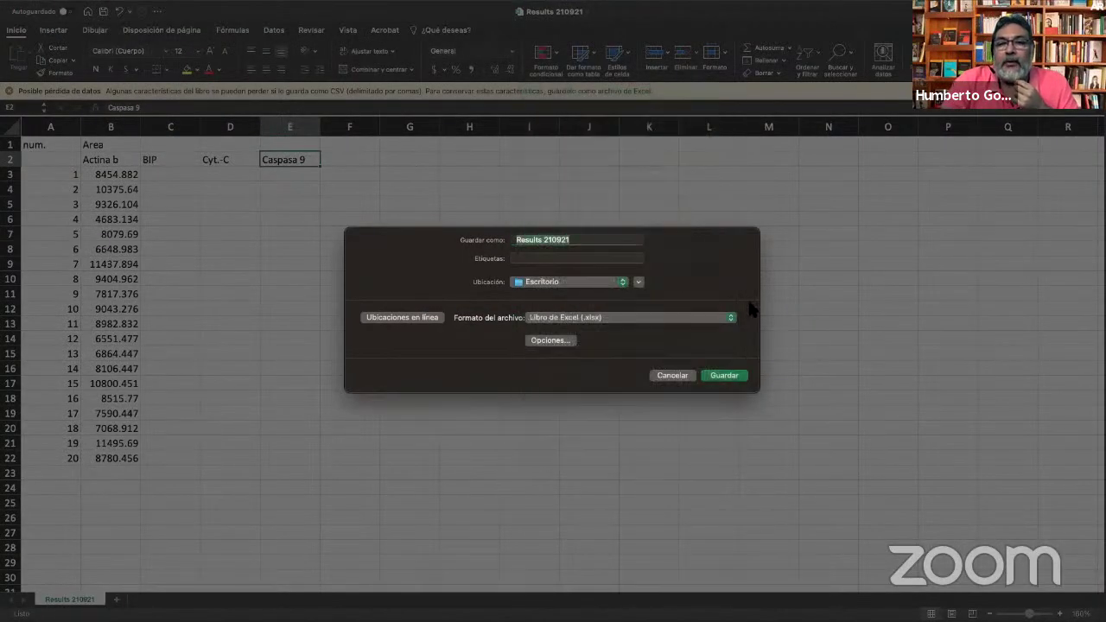
{"action": "left_click", "coordinate": [726, 375]}
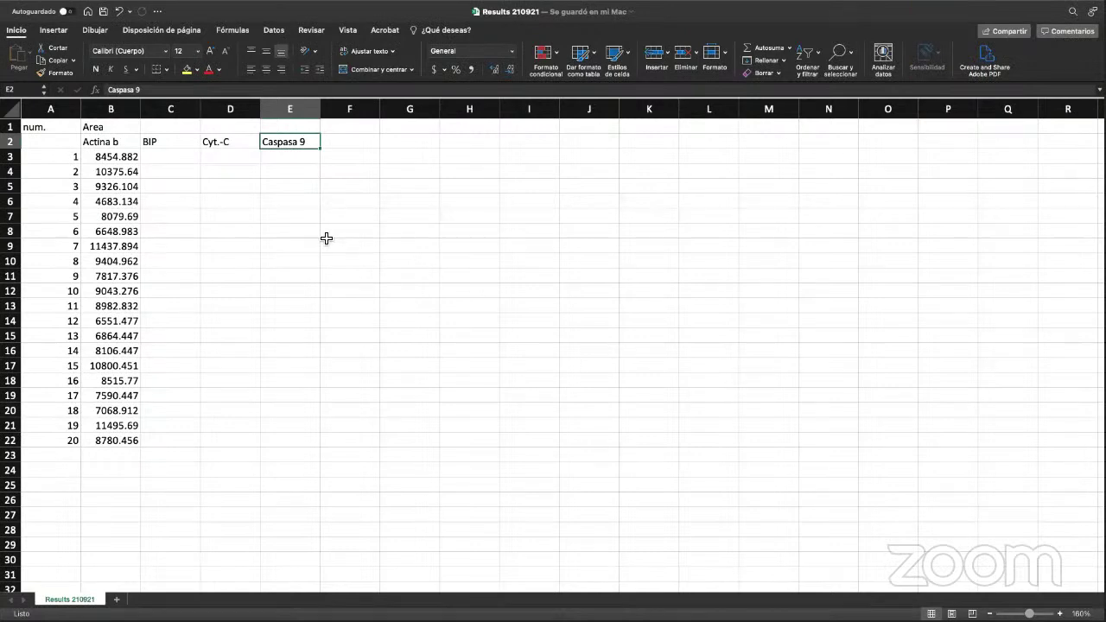
Copy the protein headers in B2:E2 and paste them transposed as a vertical list starting in cell C3.
{"action": "key", "text": "ctrl+Left"}
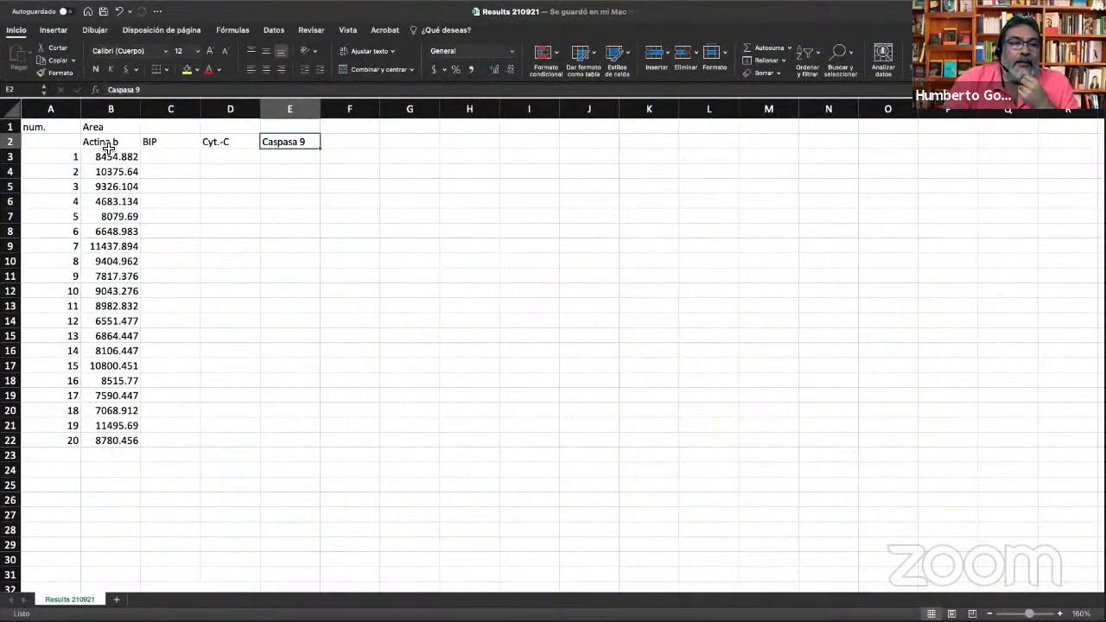
{"action": "left_click_drag", "start_coordinate": [109, 149], "coordinate": [297, 148]}
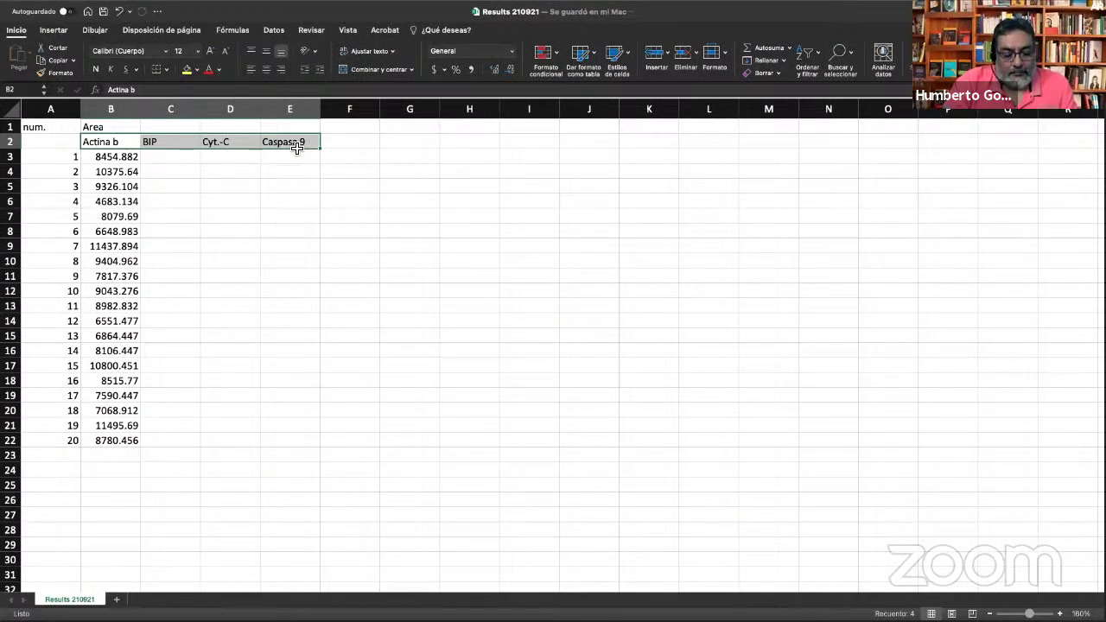
{"action": "key", "text": "super+c"}
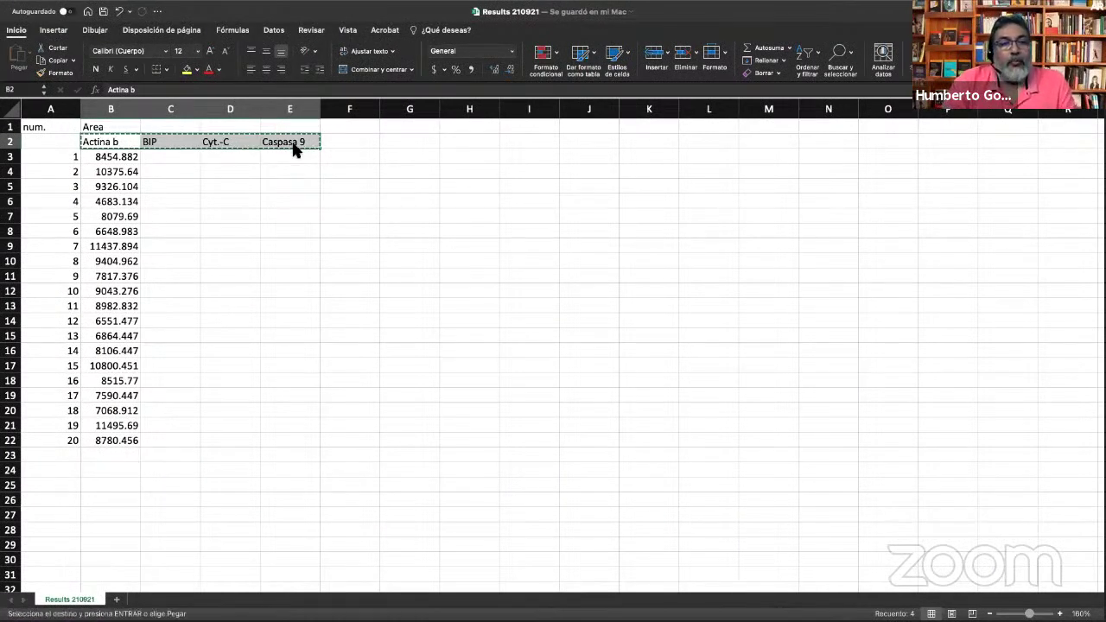
{"action": "left_click", "coordinate": [180, 159]}
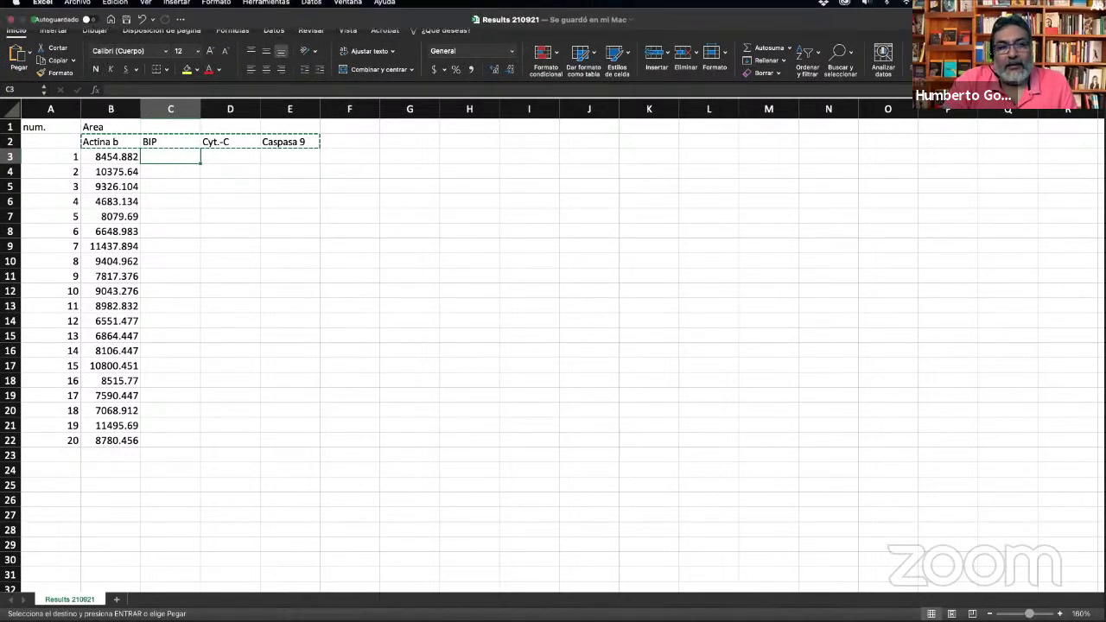
{"action": "left_click", "coordinate": [122, 7]}
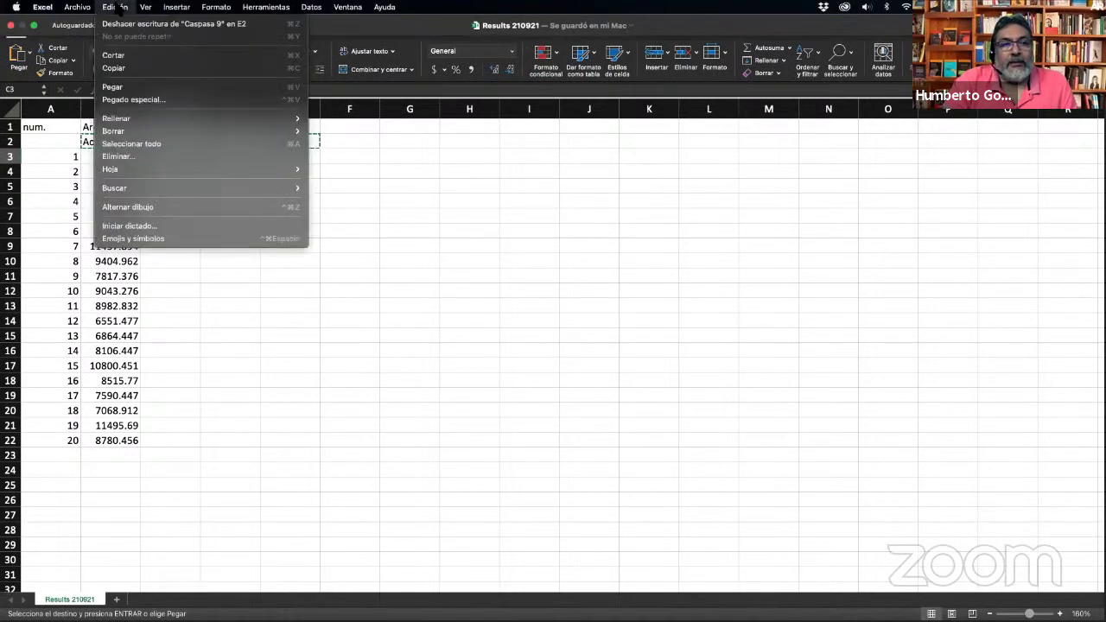
{"action": "left_click", "coordinate": [149, 101]}
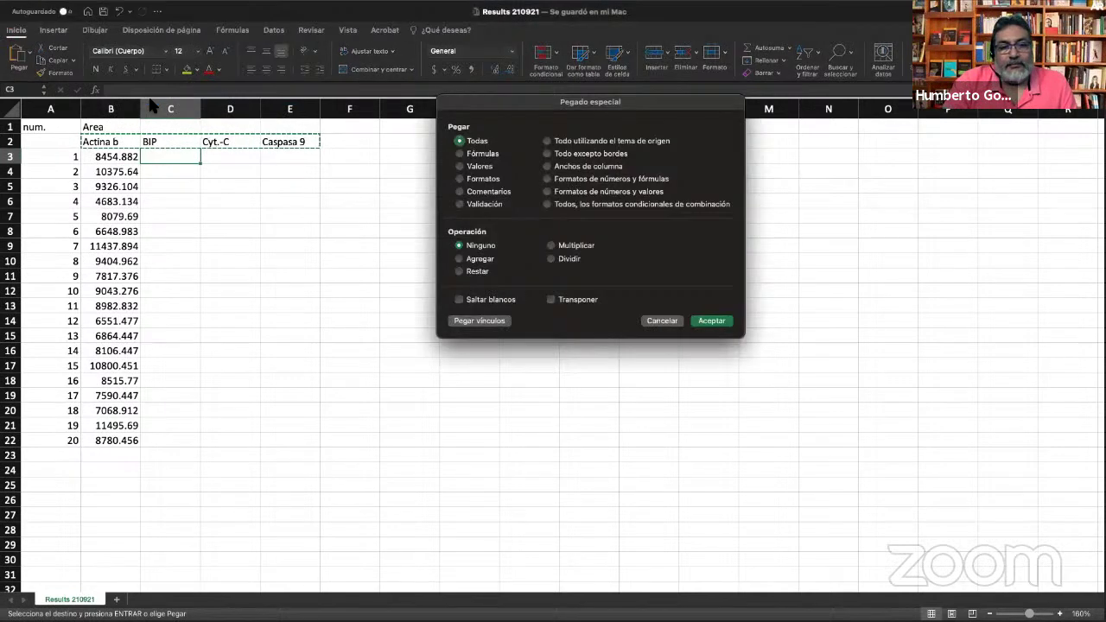
{"action": "left_click", "coordinate": [552, 300]}
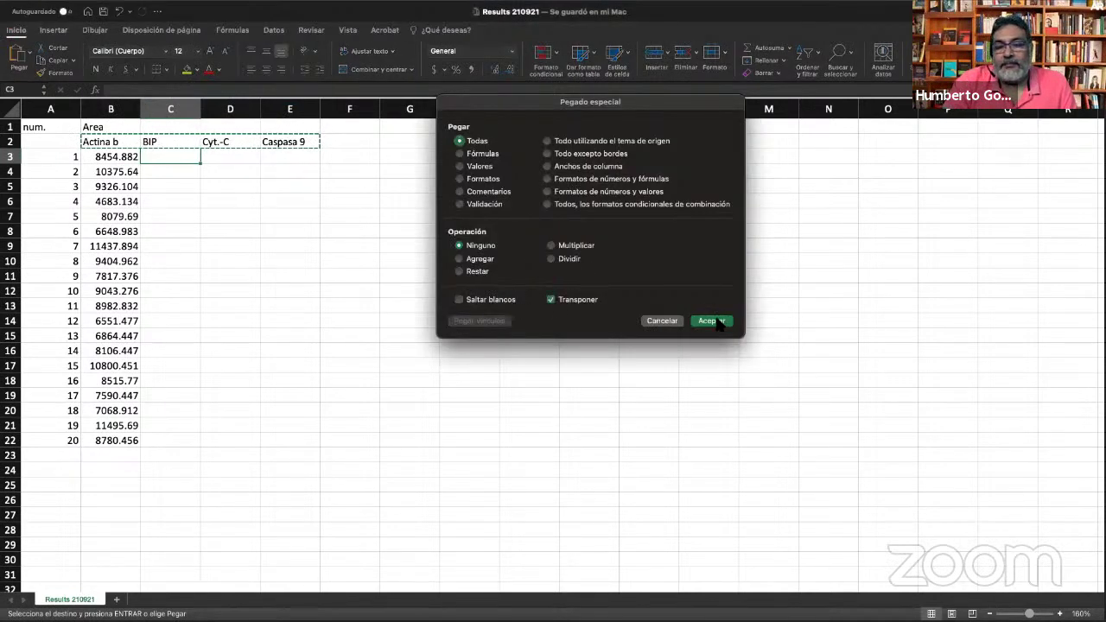
{"action": "left_click", "coordinate": [712, 321]}
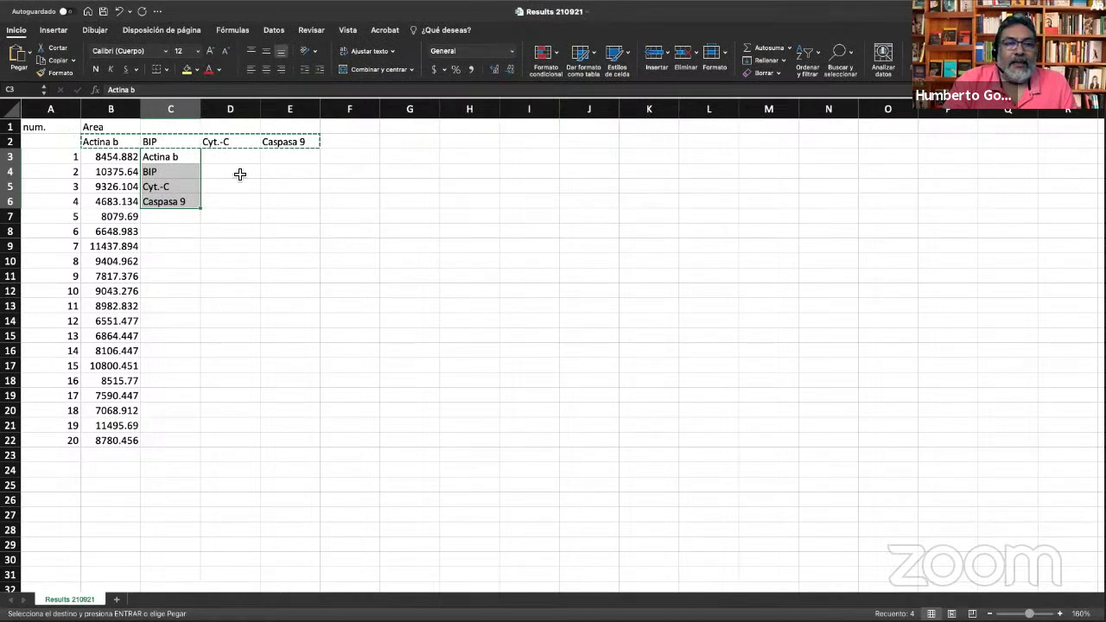
{"action": "left_click", "coordinate": [10, 142]}
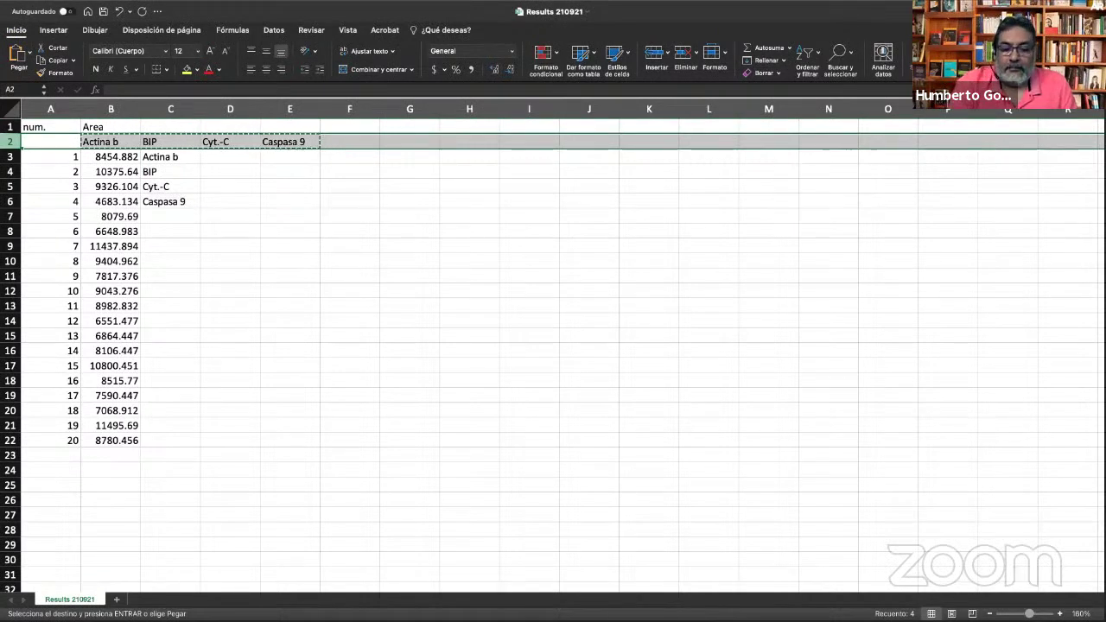
{"action": "right_click", "coordinate": [13, 142]}
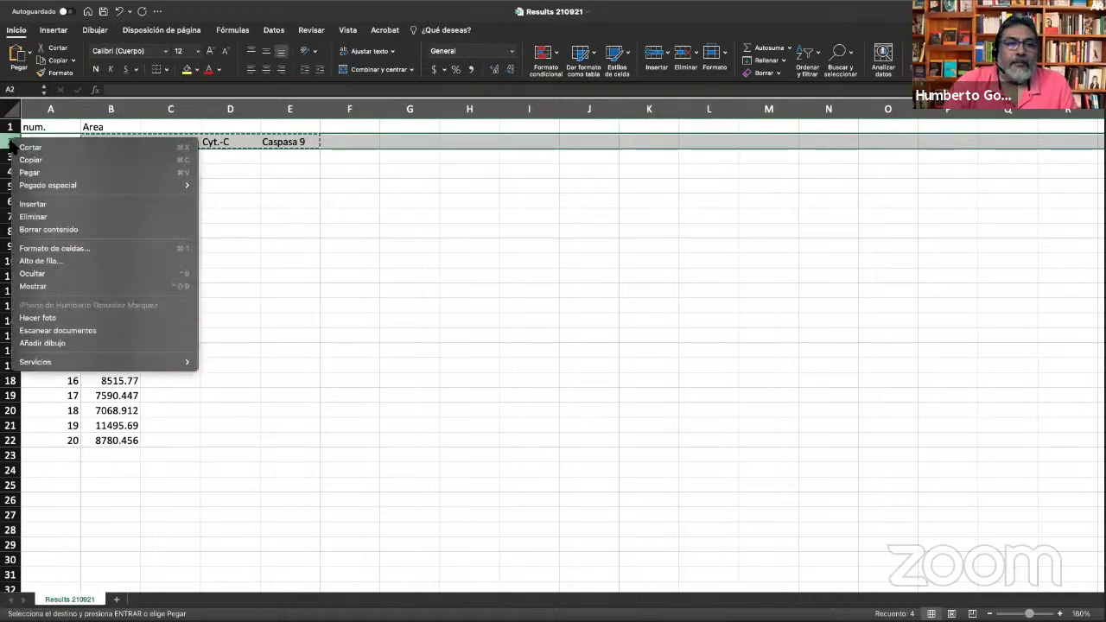
{"action": "left_click", "coordinate": [49, 215]}
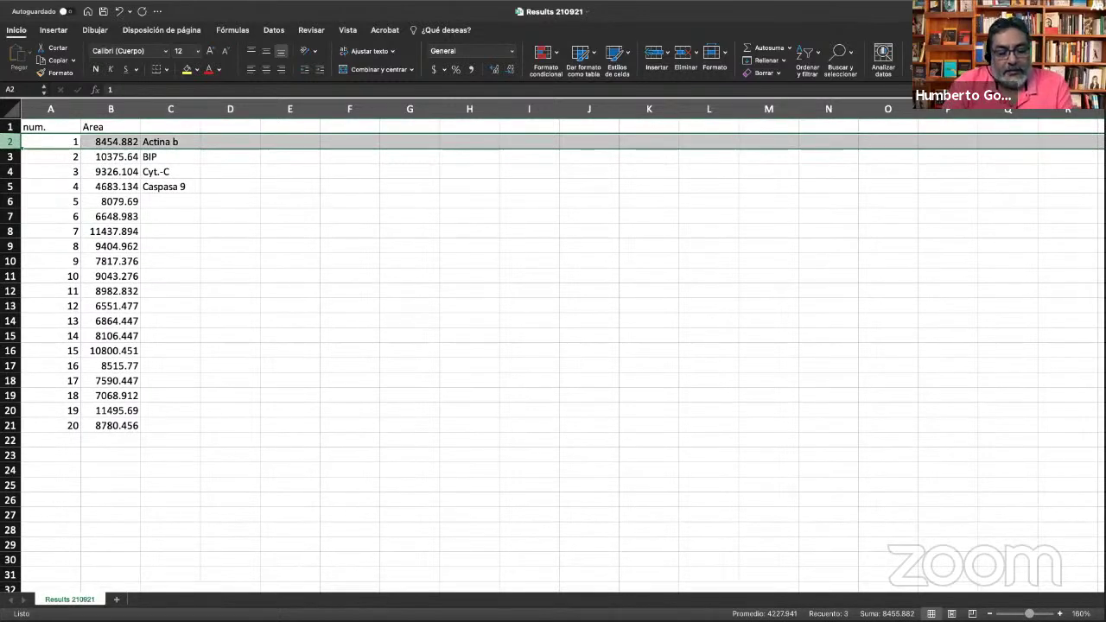
{"action": "key", "text": "super+z"}
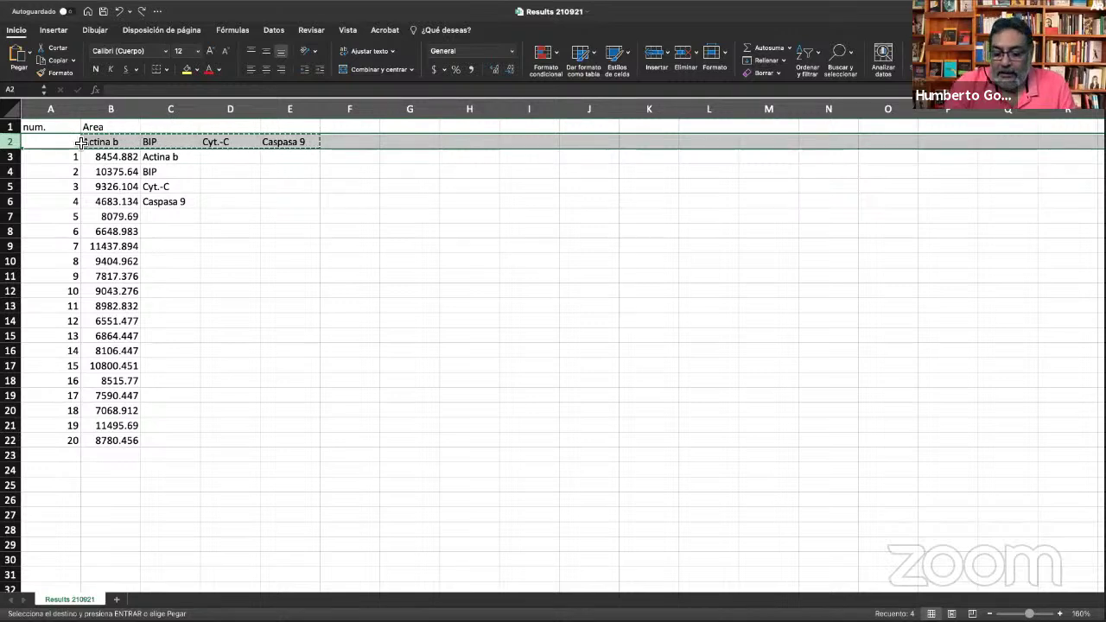
Clear the original protein headers from row 2 while keeping the row itself.
{"action": "key", "text": "super+z"}
{"action": "left_click", "coordinate": [211, 173]}
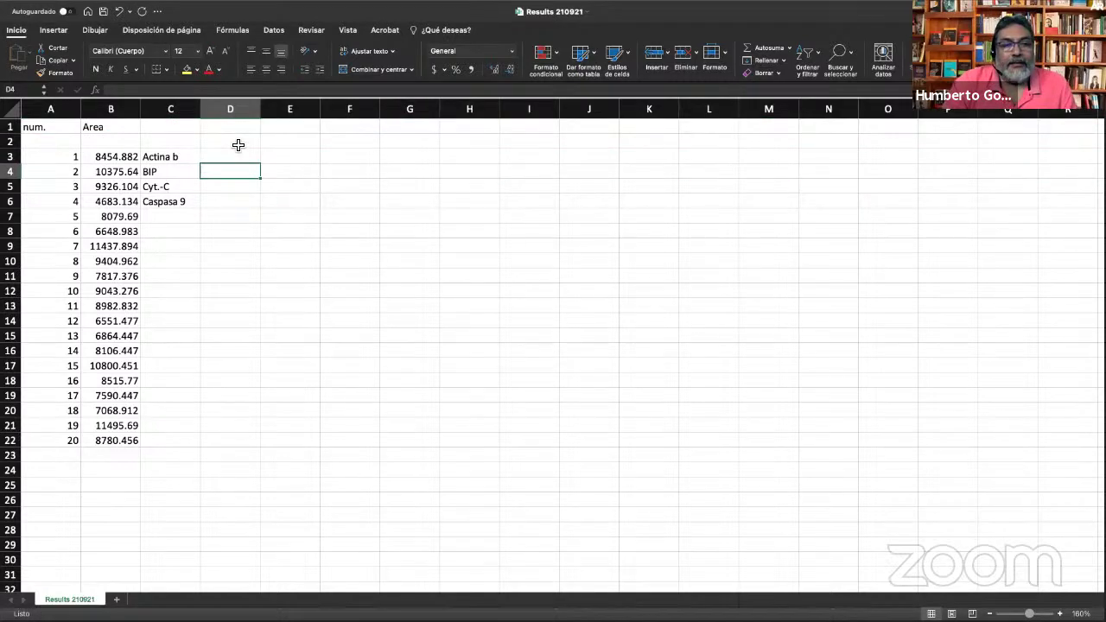
Check the treatment order on the blot image in Fiji and enter "Control" in D2 and "5FU" in E2 in Excel.
{"action": "left_click", "coordinate": [237, 145]}
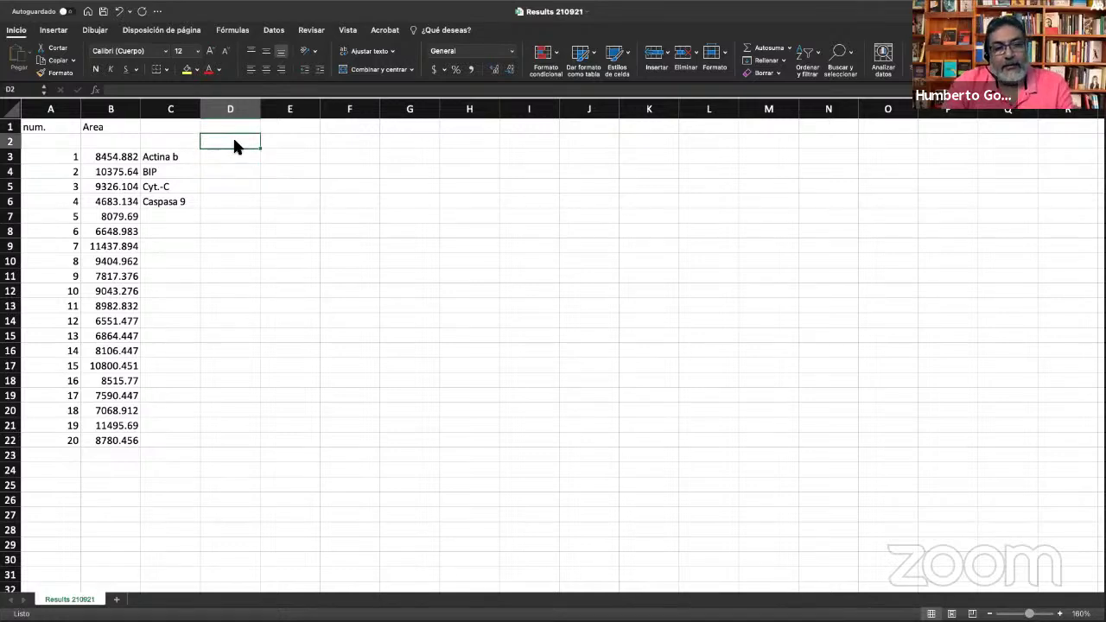
{"action": "key", "text": "super+Tab"}
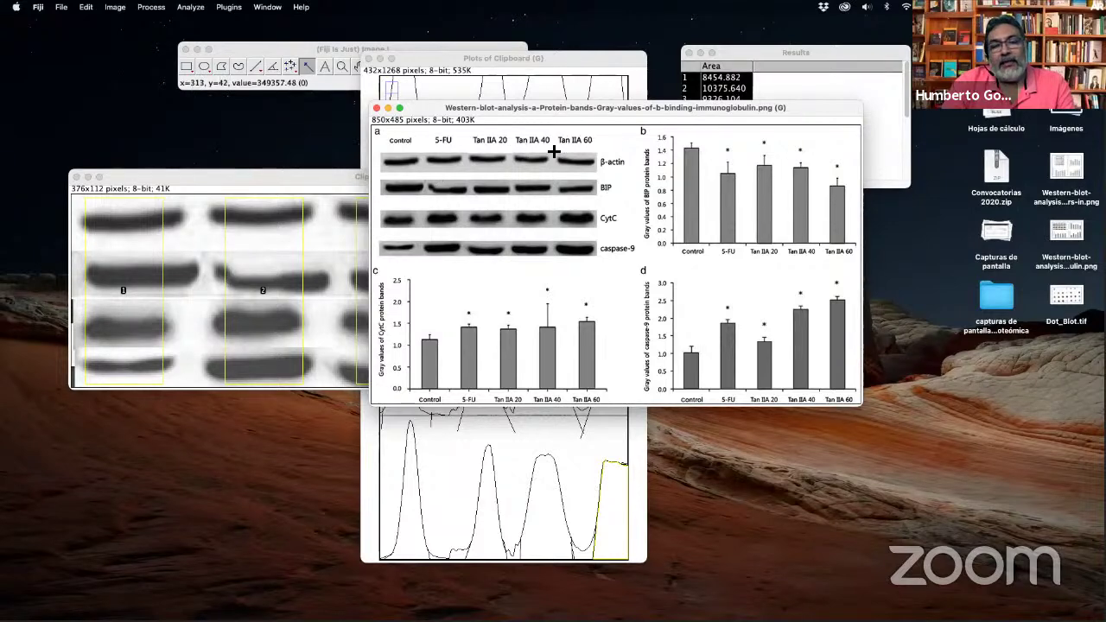
{"action": "key", "text": "super+Tab"}
{"action": "type", "text": "Control"}
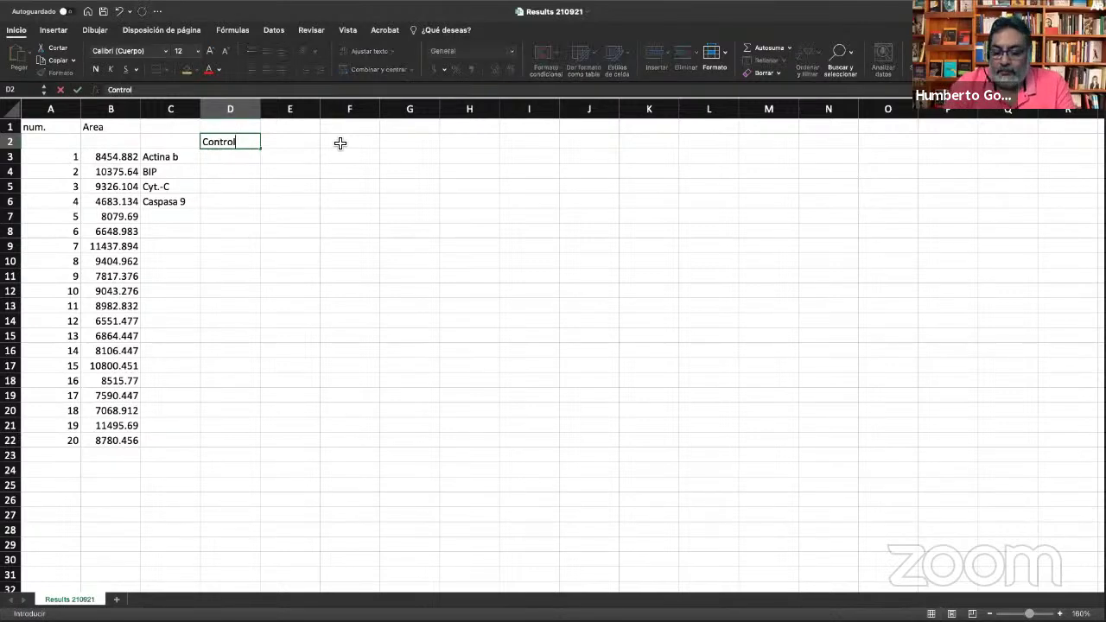
{"action": "key", "text": "Tab"}
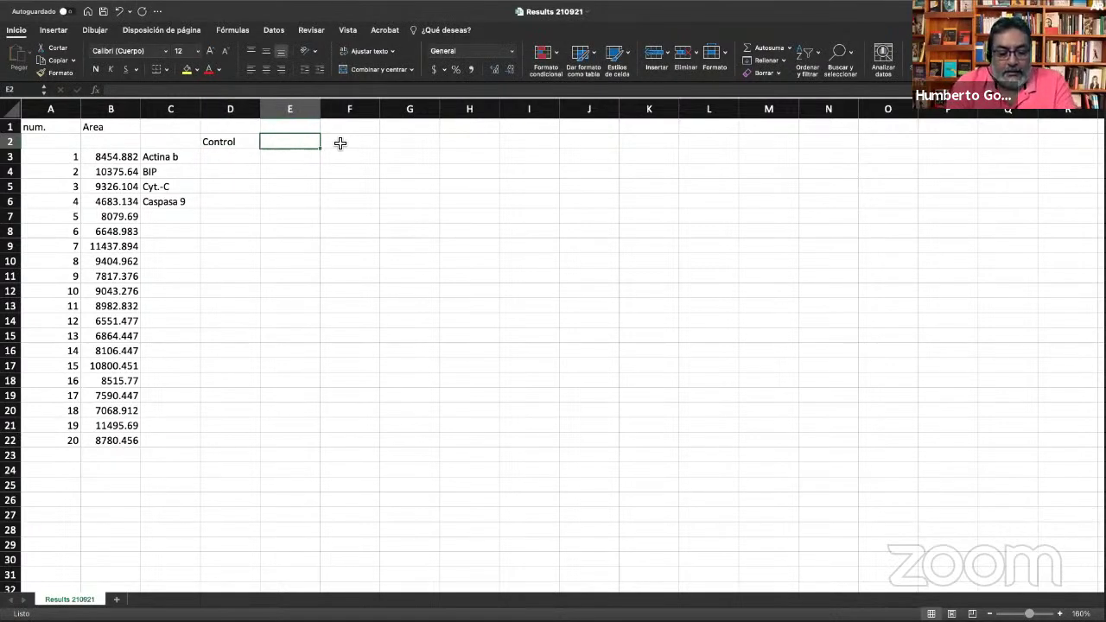
{"action": "type", "text": "5FU"}
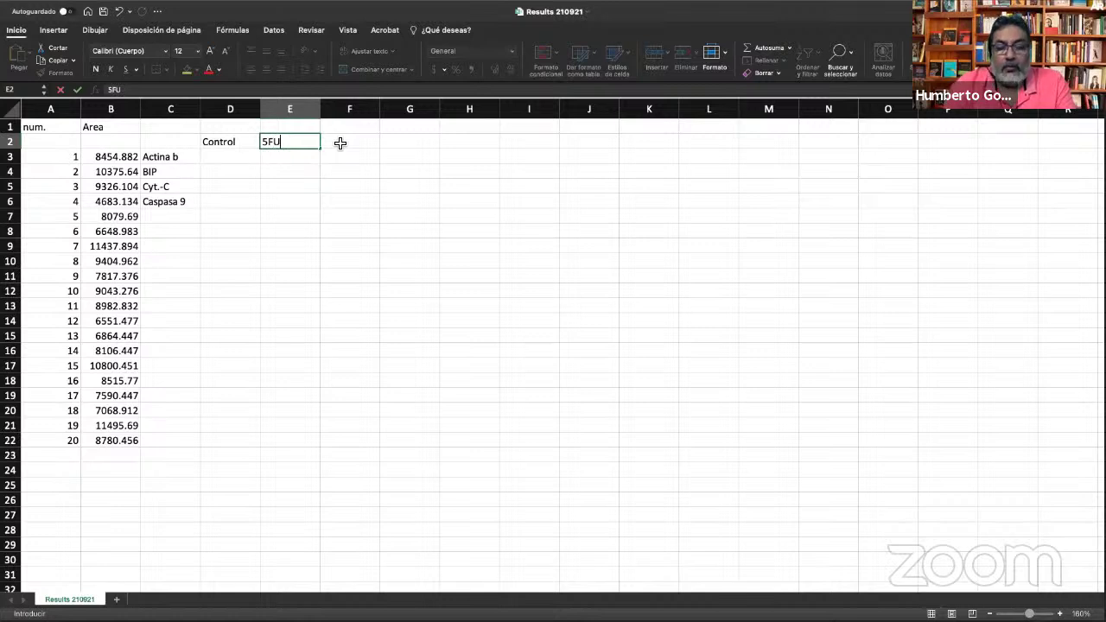
Enter the treatment header "TanIIA20" in cell F2.
{"action": "left_click", "coordinate": [340, 142]}
{"action": "type", "text": "TA"}
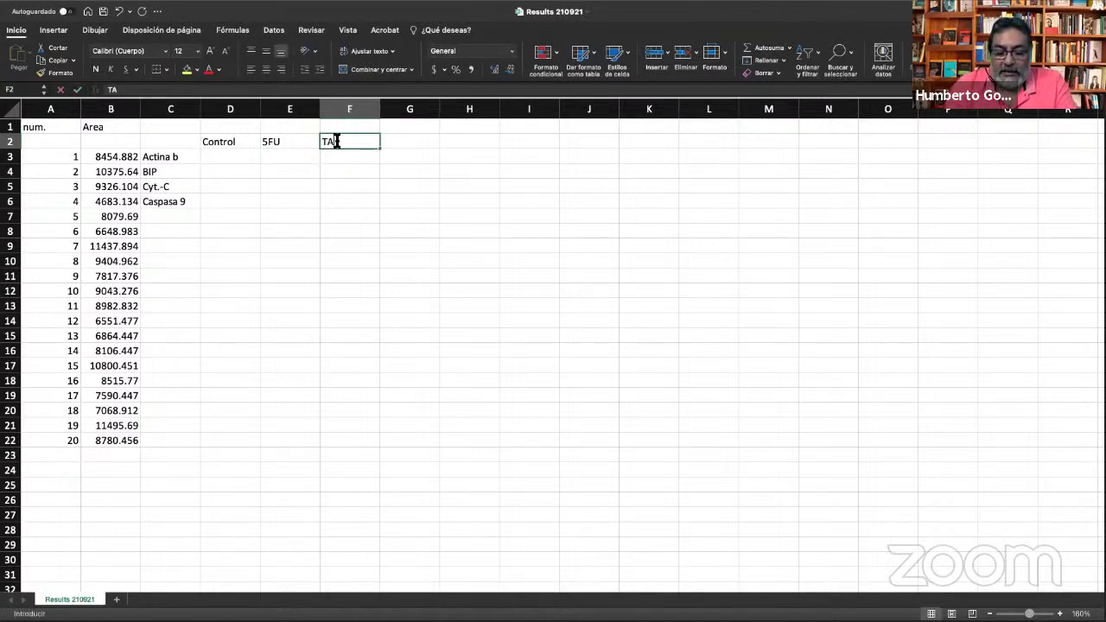
{"action": "key", "text": "BackSpace"}
{"action": "type", "text": "a"}
{"action": "type", "text": "nil"}
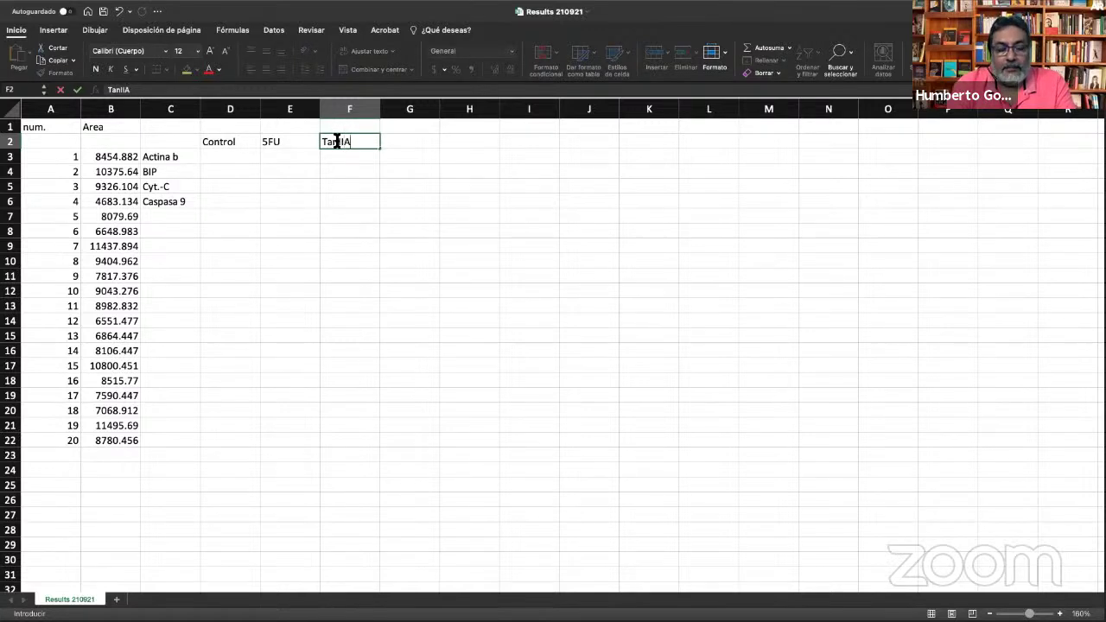
{"action": "type", "text": "A20"}
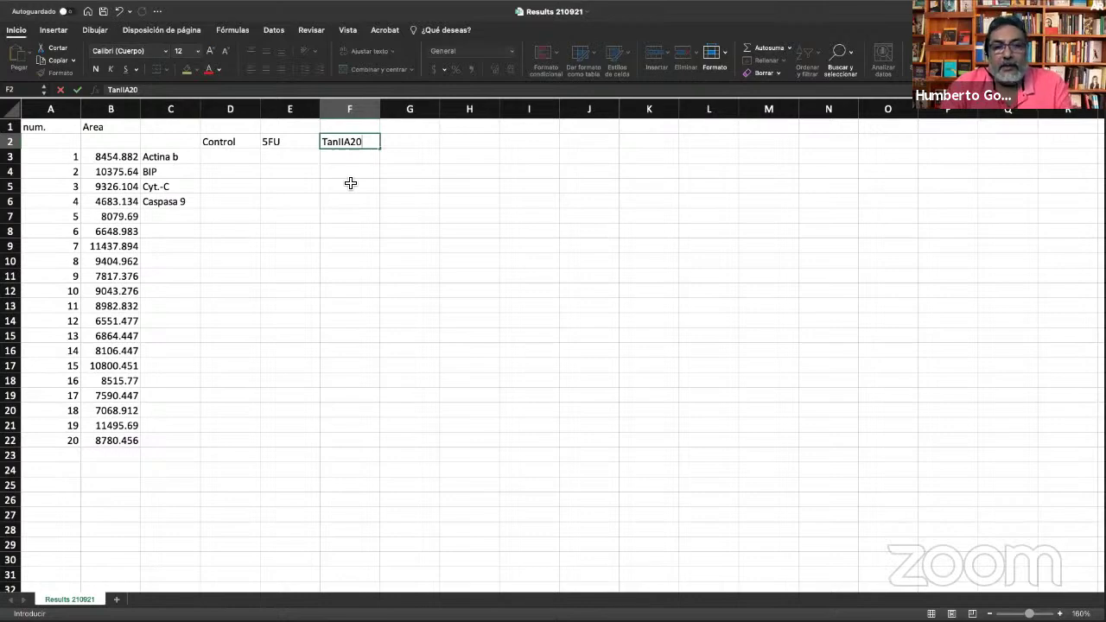
Check the remaining treatments on the blot image in Fiji and autofill the TanIIA20 header from F2 across G2:H2 in Excel.
{"action": "key", "text": "super+Tab"}
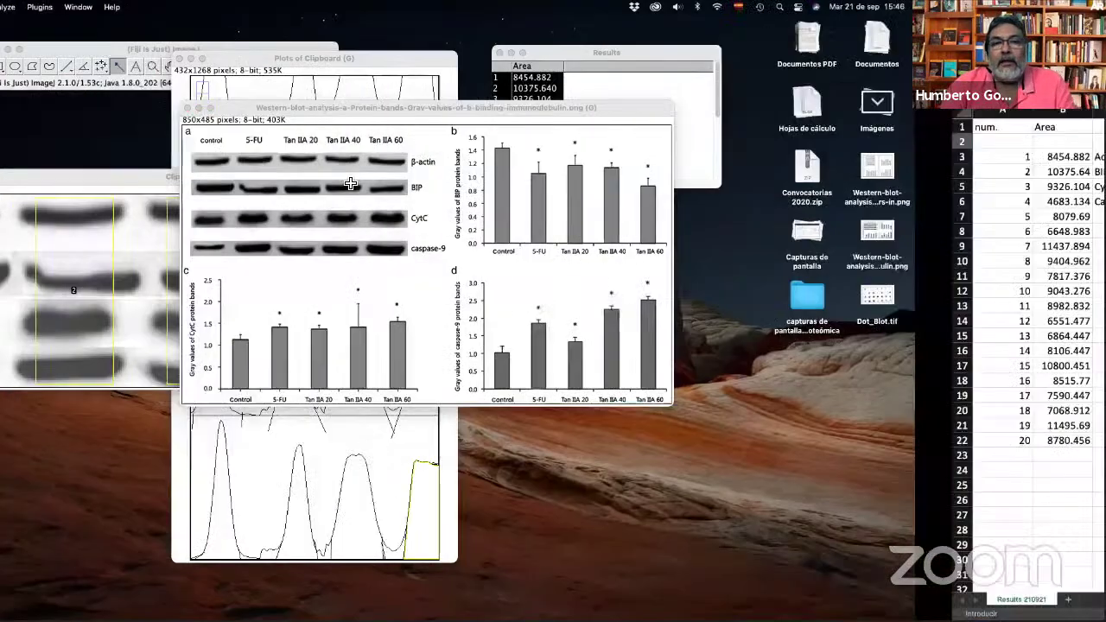
{"action": "key", "text": "super+Tab"}
{"action": "left_click", "coordinate": [360, 175]}
{"action": "left_click", "coordinate": [374, 145]}
{"action": "left_click_drag", "start_coordinate": [383, 151], "coordinate": [471, 154]}
{"action": "left_click_drag", "start_coordinate": [481, 153], "coordinate": [482, 153]}
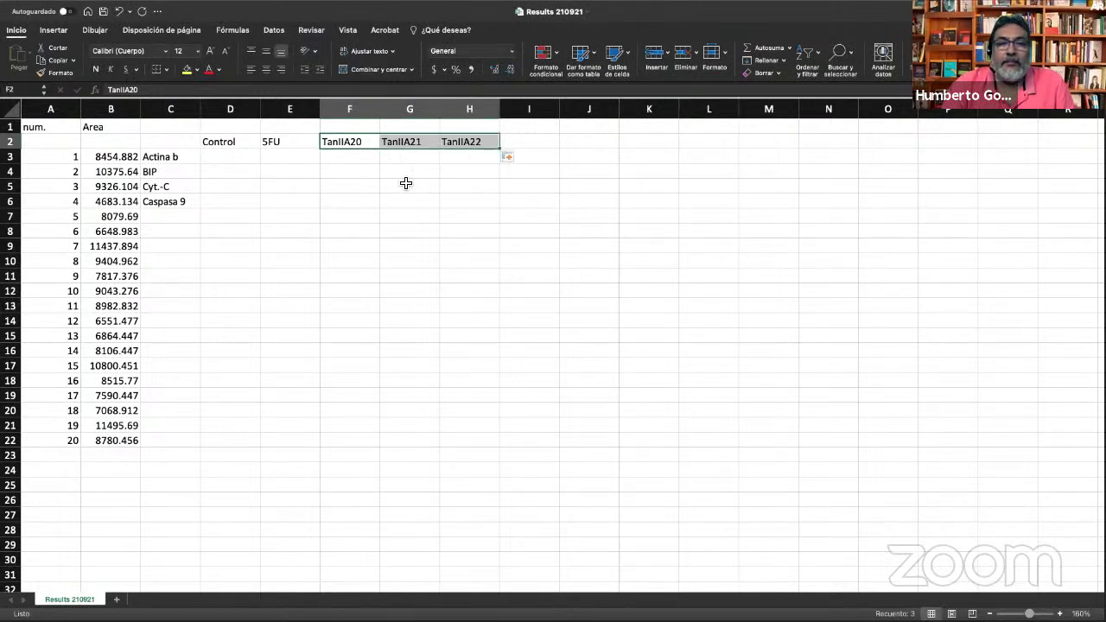
Correct the autofilled treatment headers to "TanIIA40" in G2 and "TanIIA60" in H2.
{"action": "left_click", "coordinate": [424, 142]}
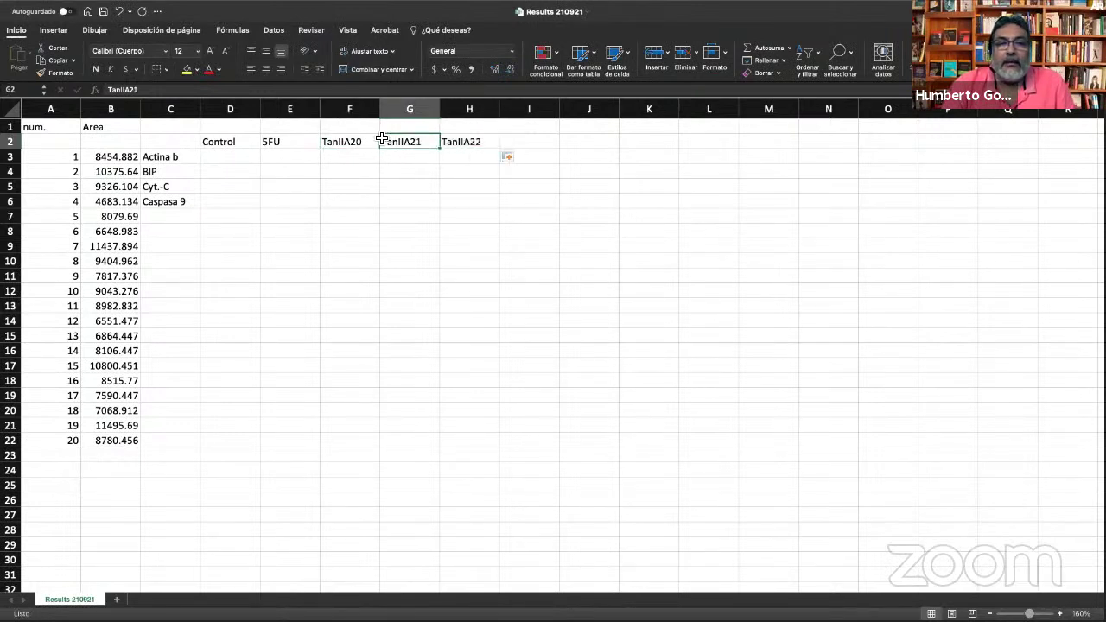
{"action": "left_click", "coordinate": [156, 90]}
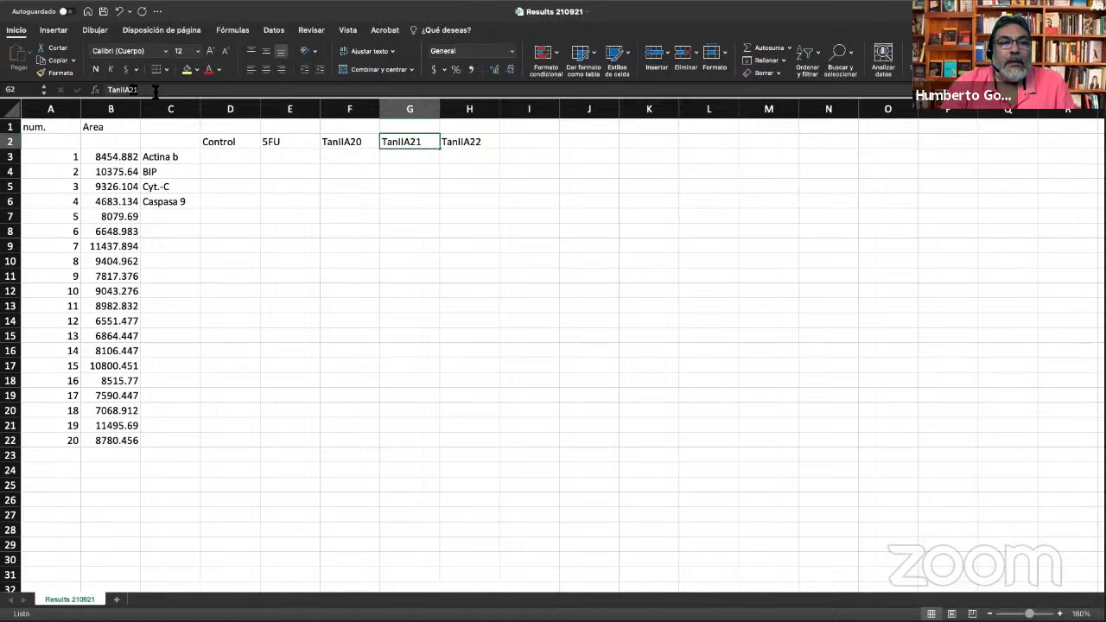
{"action": "left_click", "coordinate": [156, 90]}
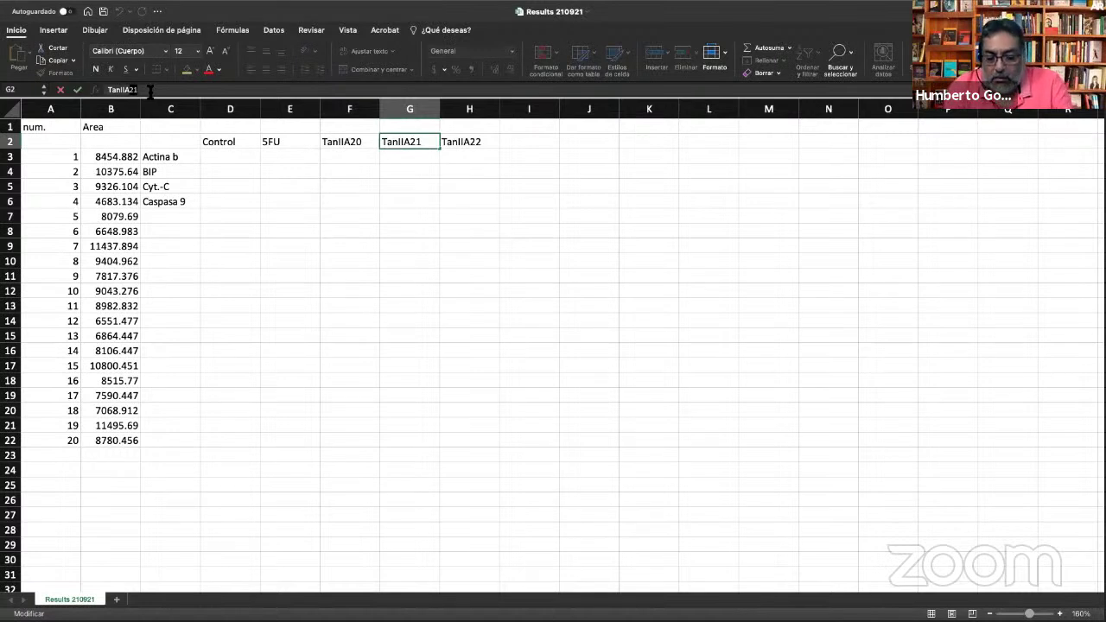
{"action": "left_click", "coordinate": [469, 145]}
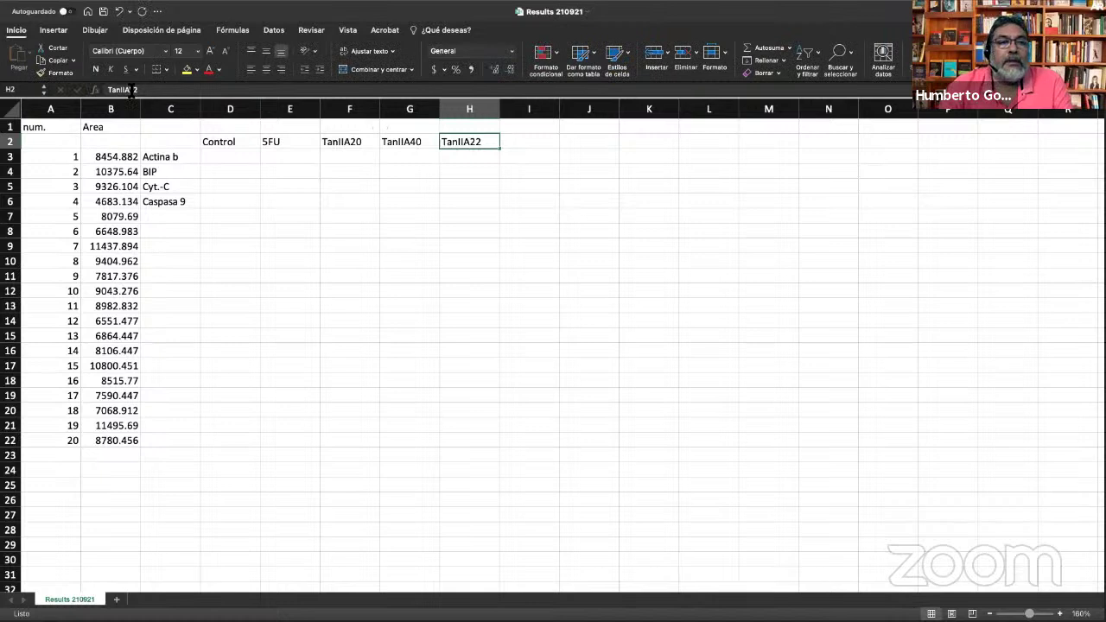
{"action": "left_click", "coordinate": [162, 90]}
{"action": "key", "text": "BackSpace"}
{"action": "key", "text": "BackSpace"}
{"action": "type", "text": "60"}
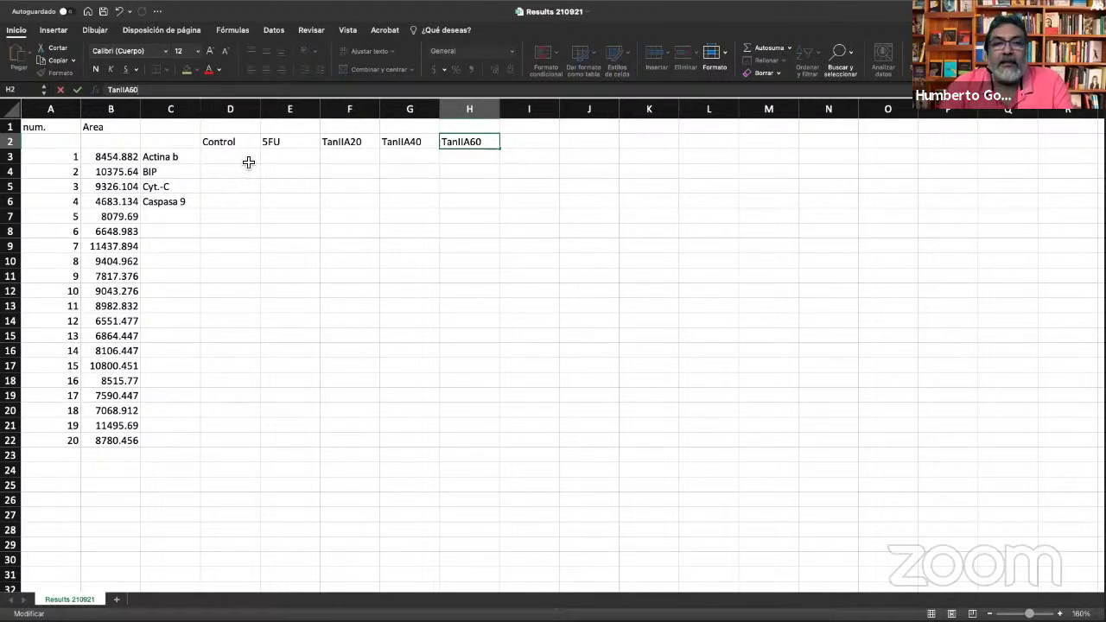
{"action": "left_click", "coordinate": [295, 172]}
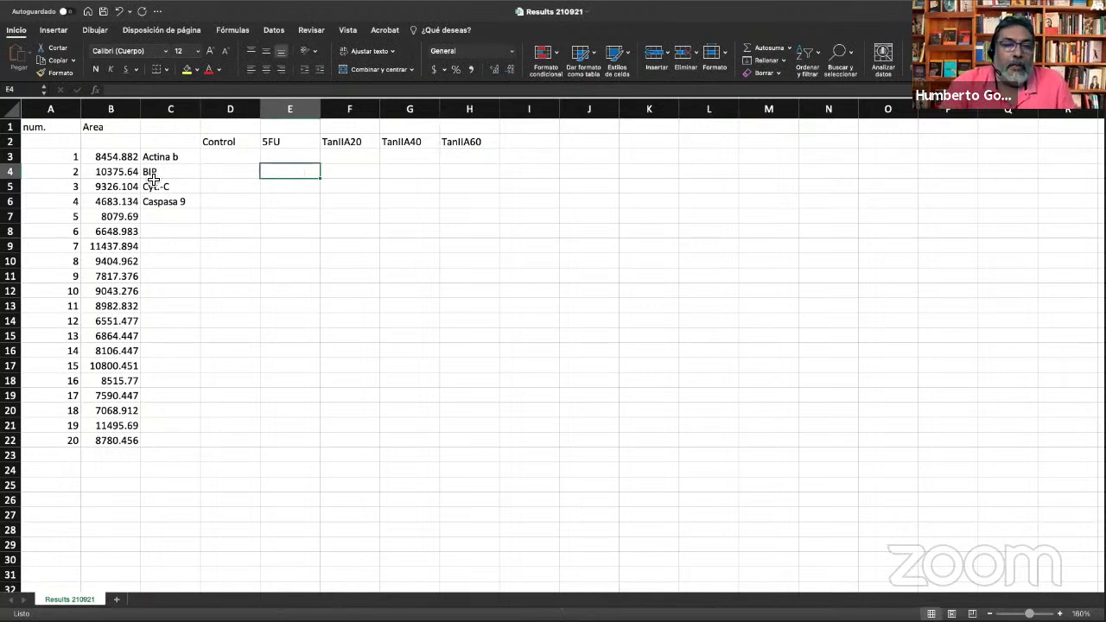
Move the areas in B3:B6 to D3:D6 under Control and those in B7:B10 to E3:E6 under 5FU.
{"action": "left_click_drag", "start_coordinate": [112, 158], "coordinate": [112, 203]}
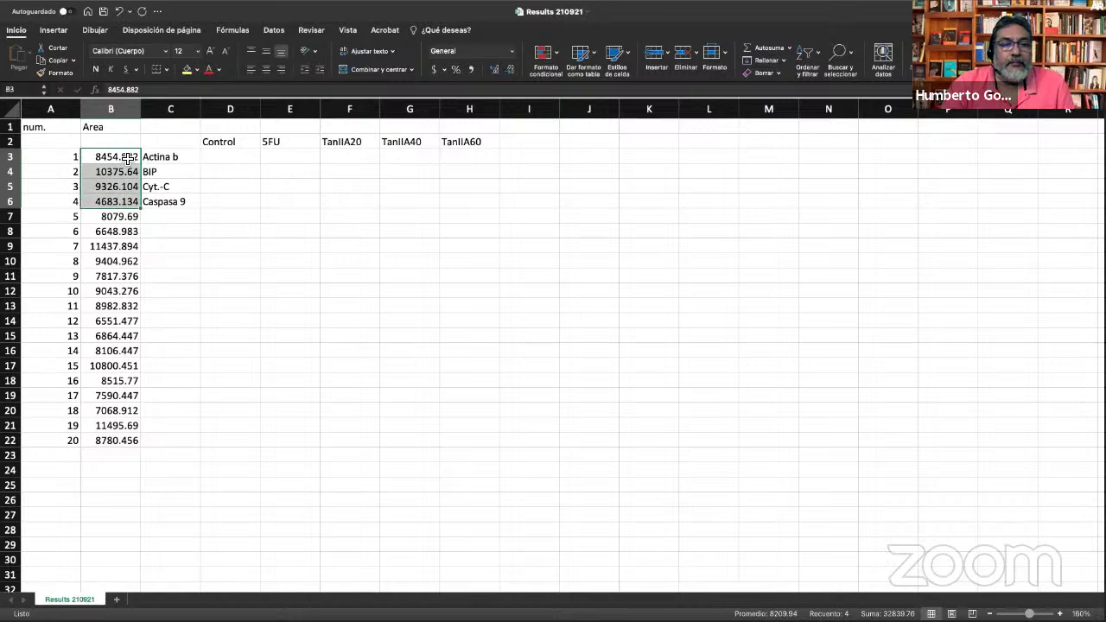
{"action": "left_click_drag", "start_coordinate": [121, 151], "coordinate": [236, 159]}
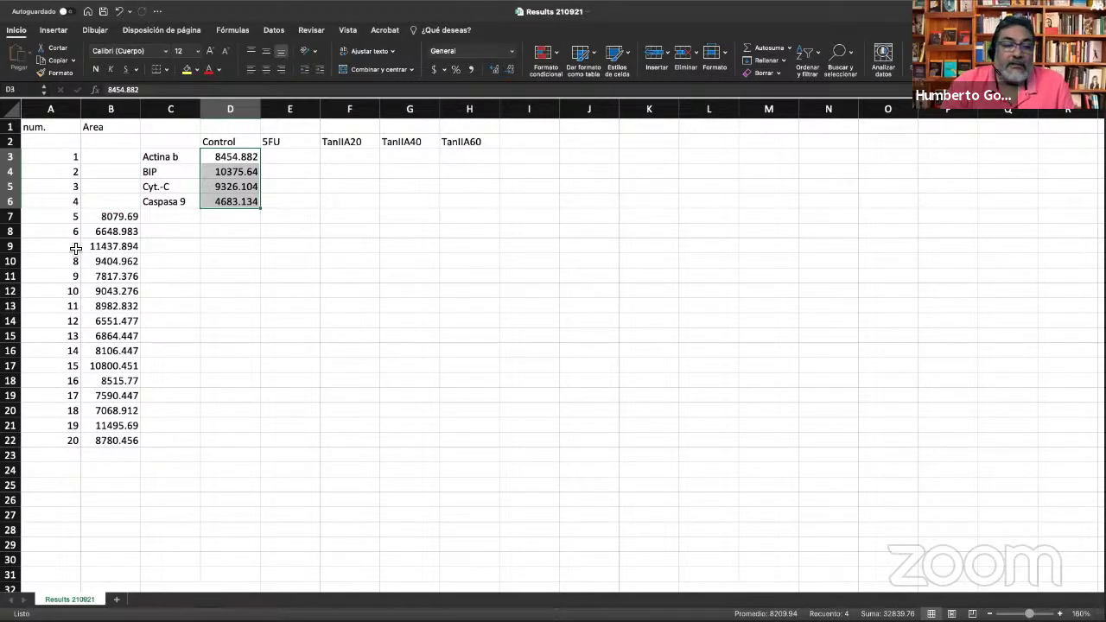
{"action": "left_click_drag", "start_coordinate": [125, 217], "coordinate": [122, 268]}
{"action": "left_click_drag", "start_coordinate": [136, 218], "coordinate": [288, 148]}
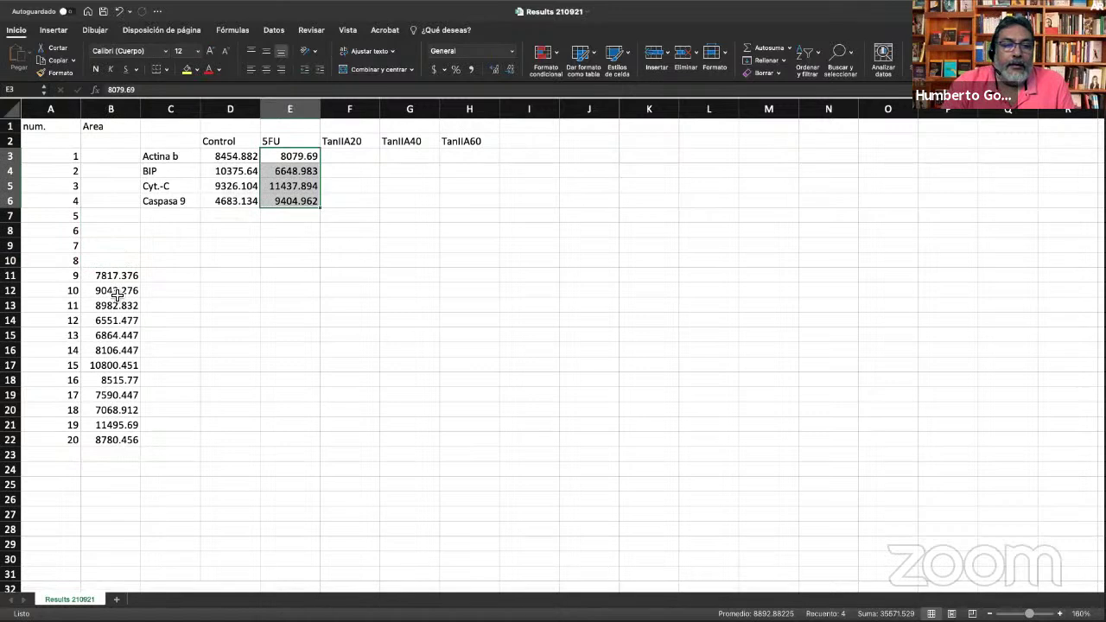
Move the four areas in B11:B14 to F3:F6 under the TanIIA20 header.
{"action": "left_click_drag", "start_coordinate": [115, 276], "coordinate": [114, 335]}
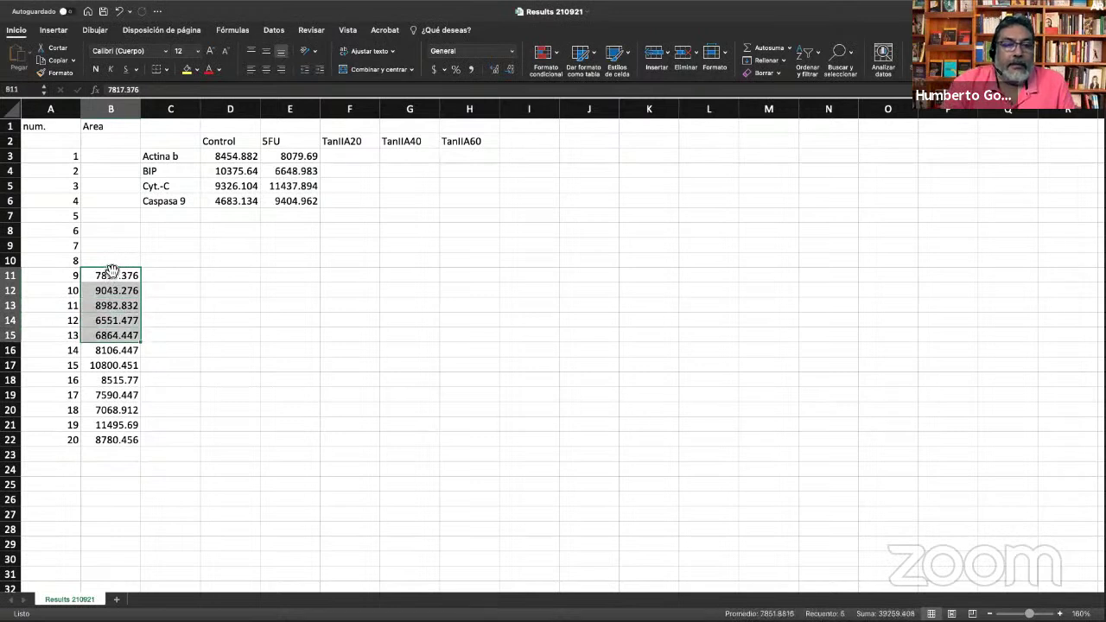
{"action": "scroll", "coordinate": [242, 279], "scroll_direction": "right", "scroll_amount": 1}
{"action": "left_click", "coordinate": [242, 279]}
{"action": "left_click_drag", "start_coordinate": [113, 278], "coordinate": [115, 321]}
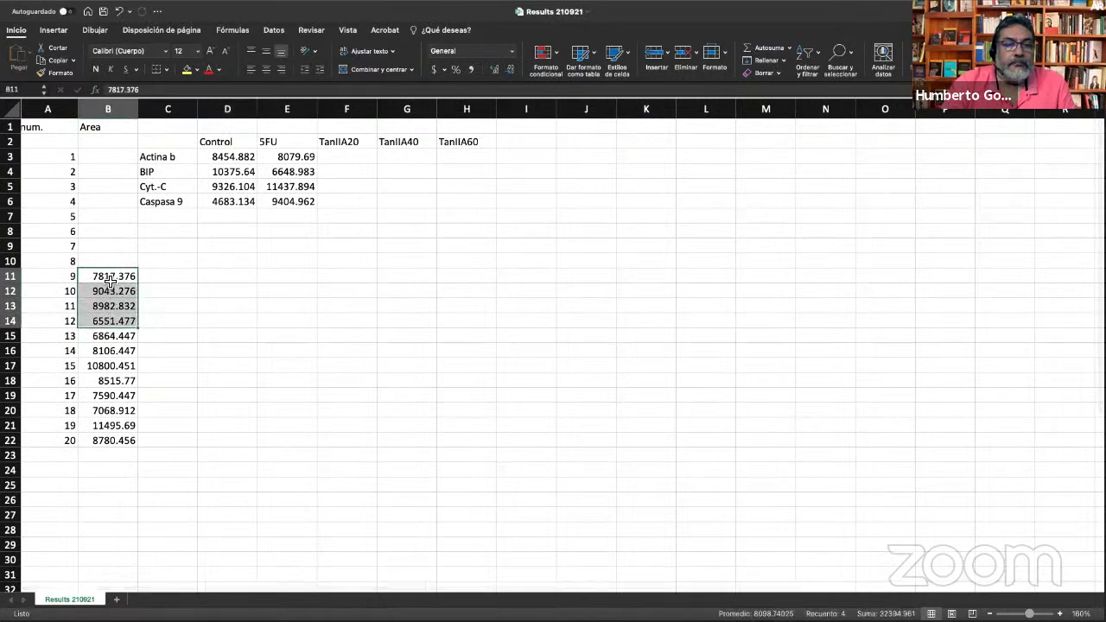
{"action": "left_click_drag", "start_coordinate": [110, 273], "coordinate": [353, 154]}
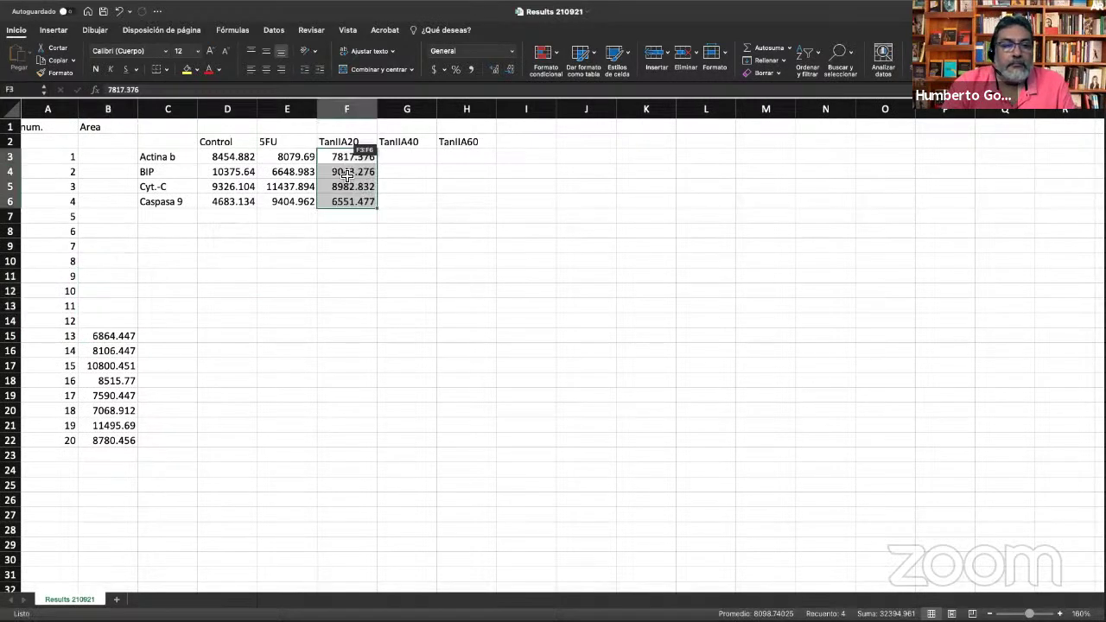
Move the areas in B15:B18 to G3:G6 under TanIIA40 and those in B19:B22 to H3:H6 under TanIIA60.
{"action": "left_click_drag", "start_coordinate": [111, 341], "coordinate": [115, 381]}
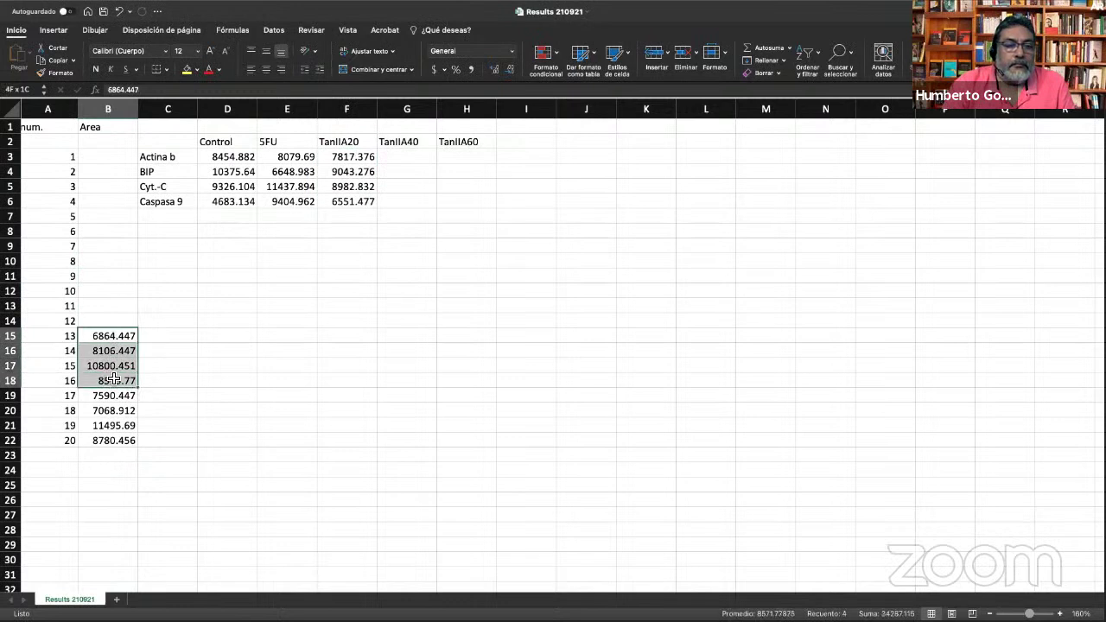
{"action": "left_click_drag", "start_coordinate": [118, 335], "coordinate": [404, 157]}
{"action": "left_click_drag", "start_coordinate": [110, 395], "coordinate": [113, 441]}
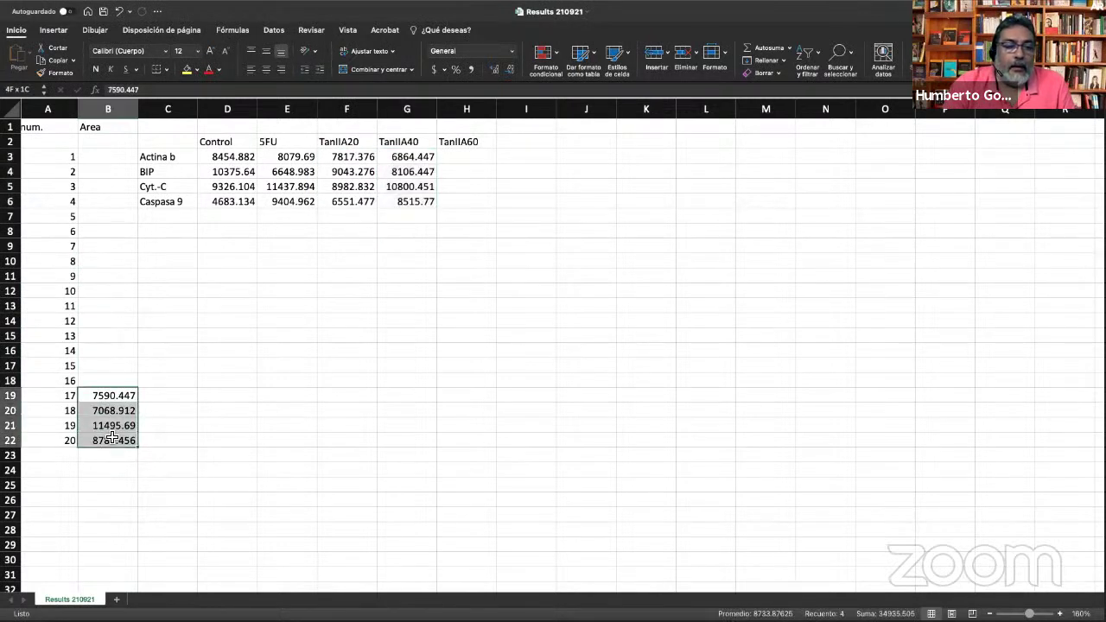
{"action": "left_click_drag", "start_coordinate": [116, 395], "coordinate": [472, 154]}
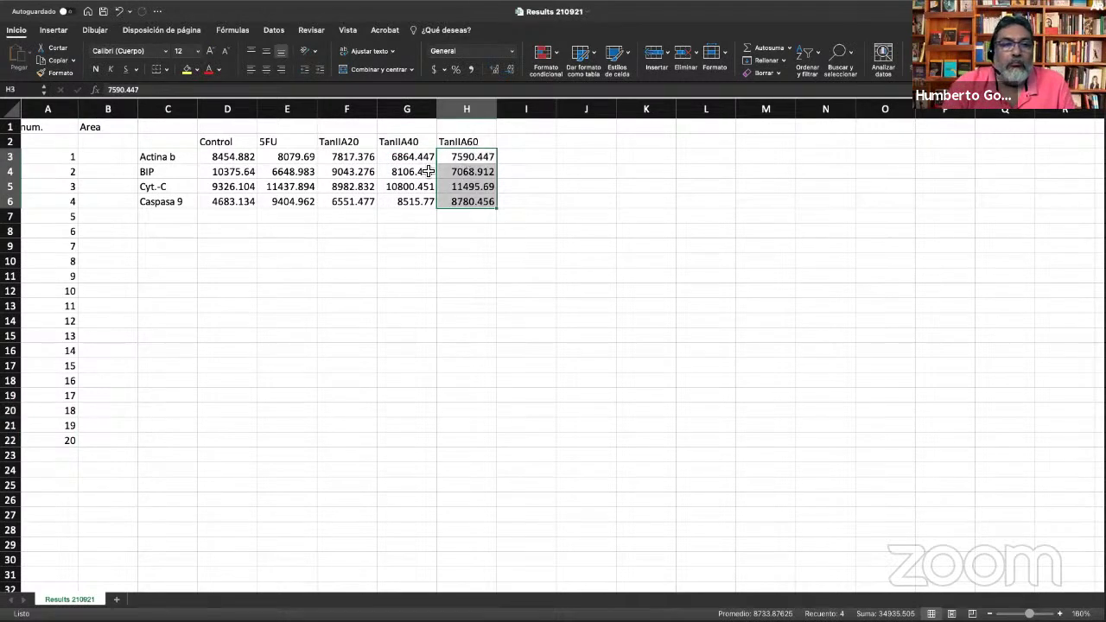
Move the "Area" title from B1 to D1 above the treatment headers.
{"action": "left_click", "coordinate": [95, 129]}
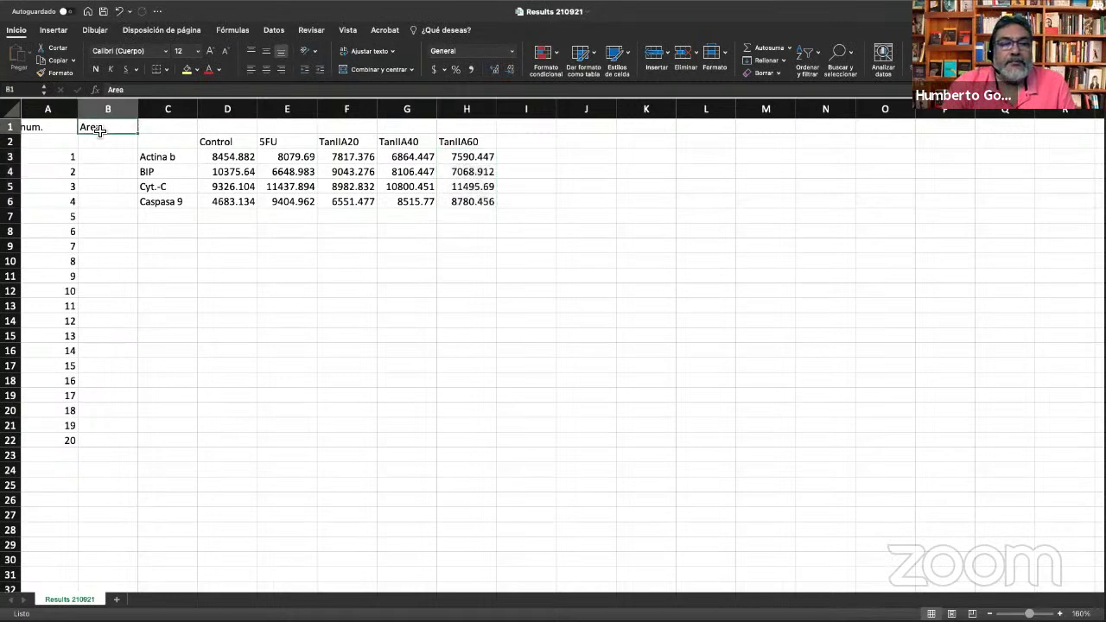
{"action": "key", "text": "super+c"}
{"action": "left_click", "coordinate": [246, 128]}
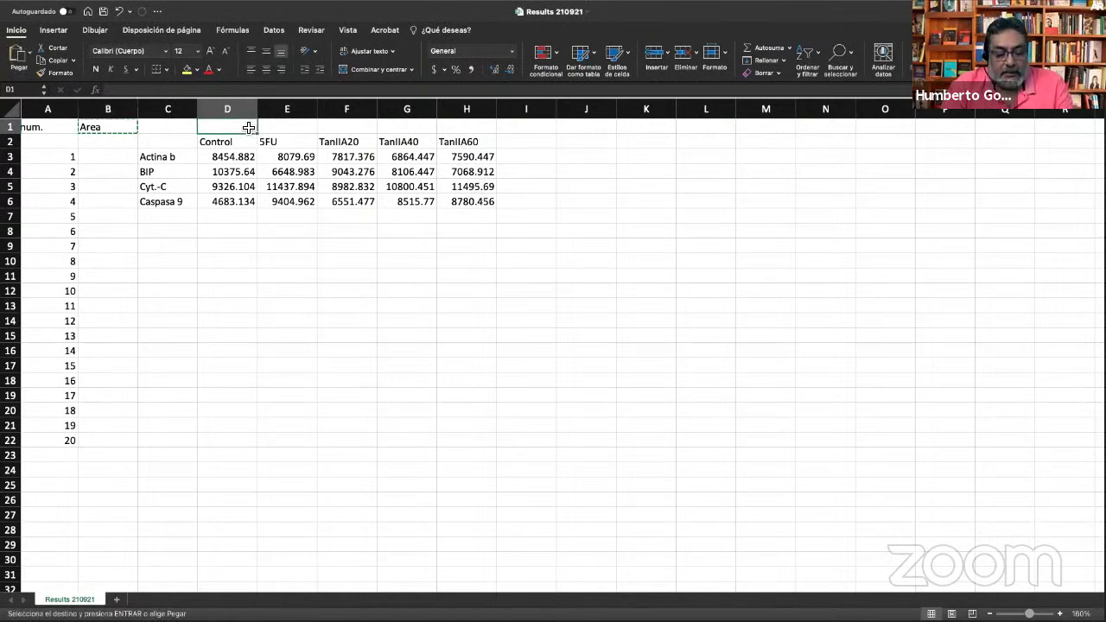
{"action": "key", "text": "super+v"}
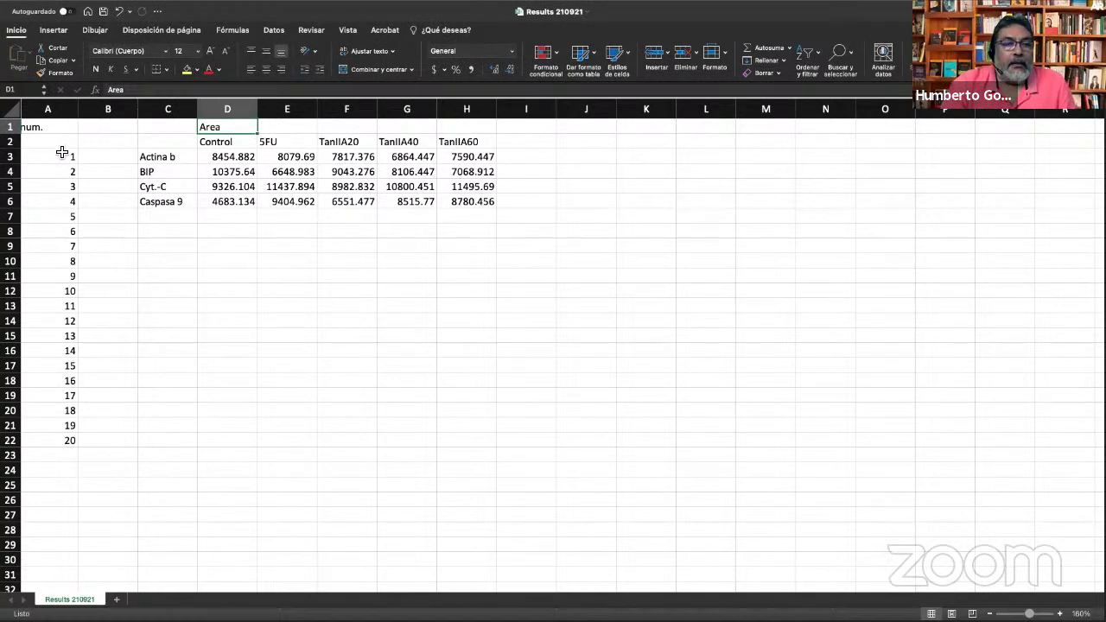
Delete columns A and B so the table starts at the sheet's first column.
{"action": "left_click_drag", "start_coordinate": [58, 116], "coordinate": [103, 110]}
{"action": "right_click", "coordinate": [55, 113]}
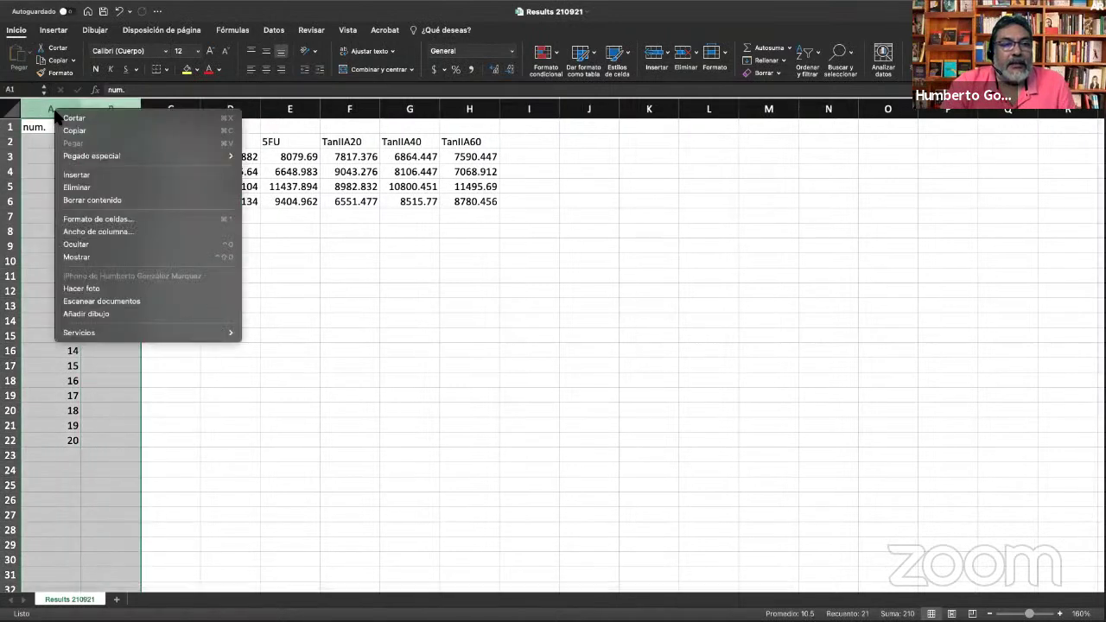
{"action": "left_click", "coordinate": [93, 187]}
{"action": "left_click", "coordinate": [210, 269]}
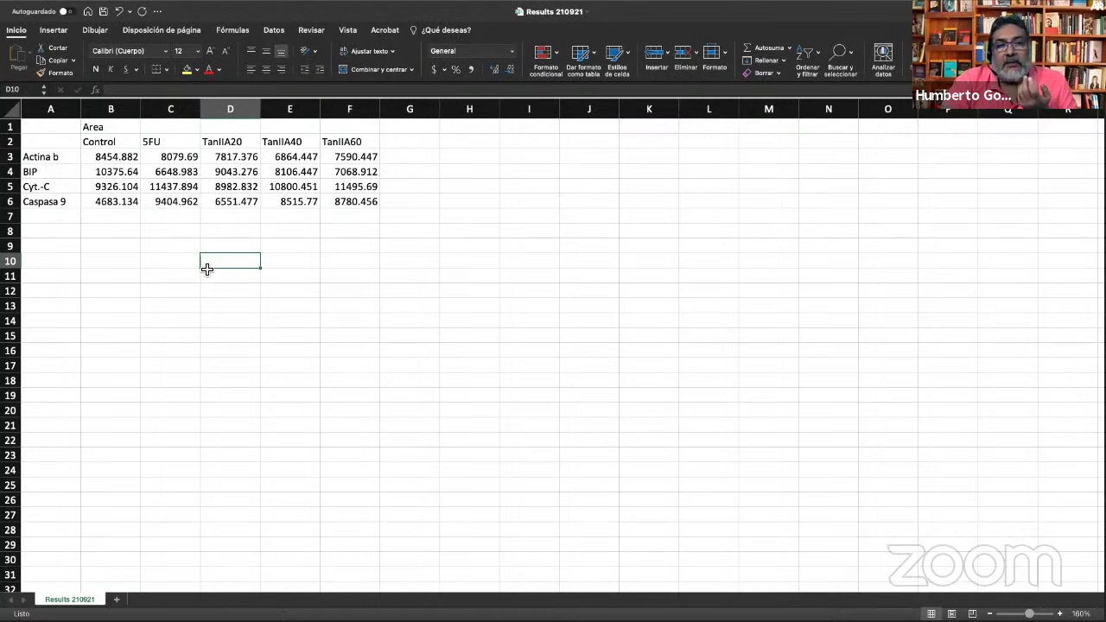
Merge and center the "Area" title across B1:F1.
{"action": "left_click_drag", "start_coordinate": [119, 128], "coordinate": [350, 130]}
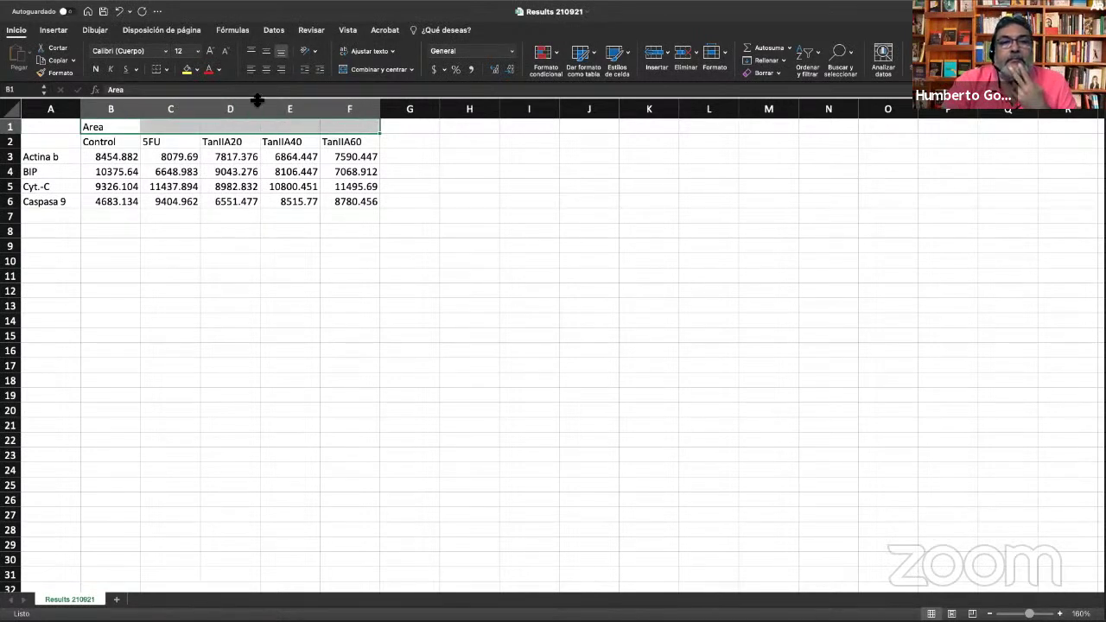
{"action": "left_click", "coordinate": [370, 73]}
{"action": "left_click", "coordinate": [424, 340]}
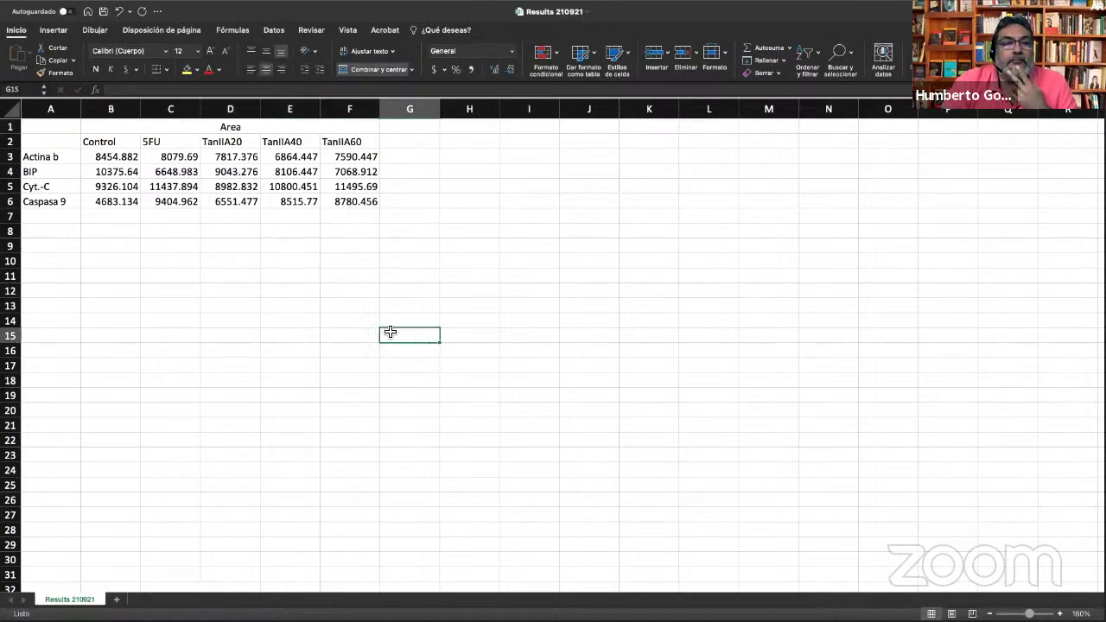
Enter the header "marcador" in cell A1.
{"action": "left_click", "coordinate": [52, 130]}
{"action": "type", "text": "marcador"}
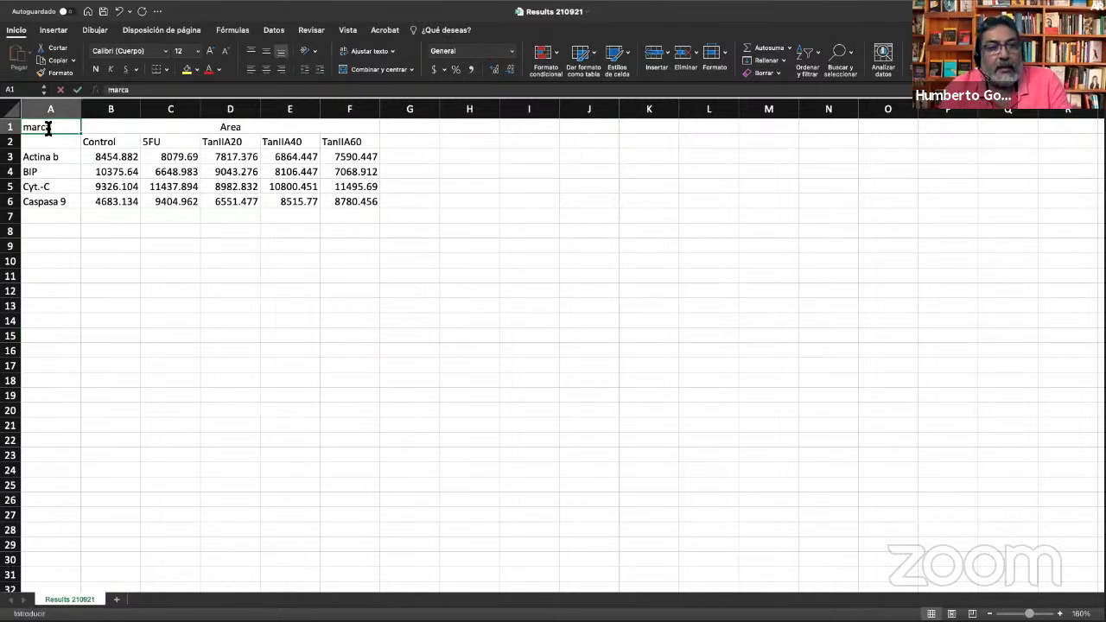
{"action": "left_click", "coordinate": [250, 279]}
Insert the recommended clustered column chart for the table range A1:F6.
{"action": "left_click_drag", "start_coordinate": [45, 130], "coordinate": [370, 198]}
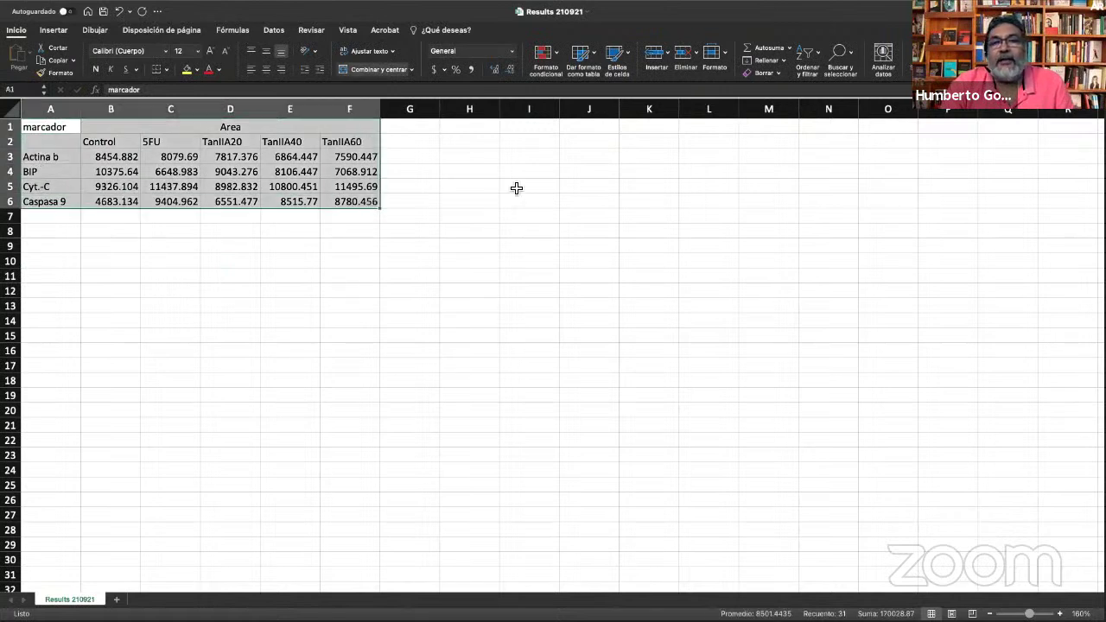
{"action": "left_click", "coordinate": [54, 30]}
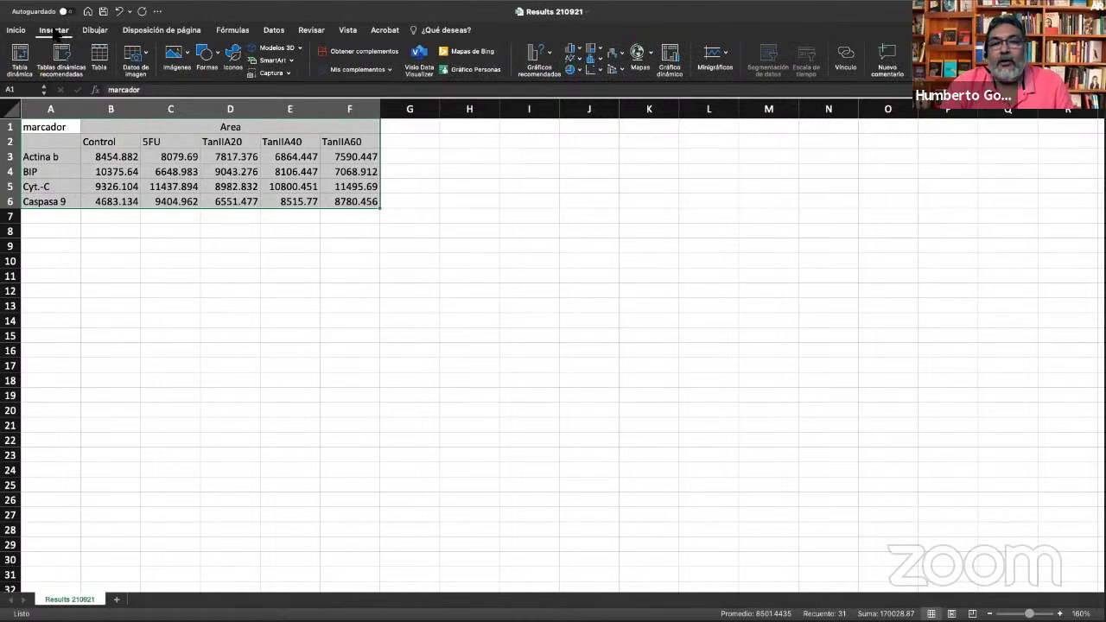
{"action": "left_click", "coordinate": [550, 57]}
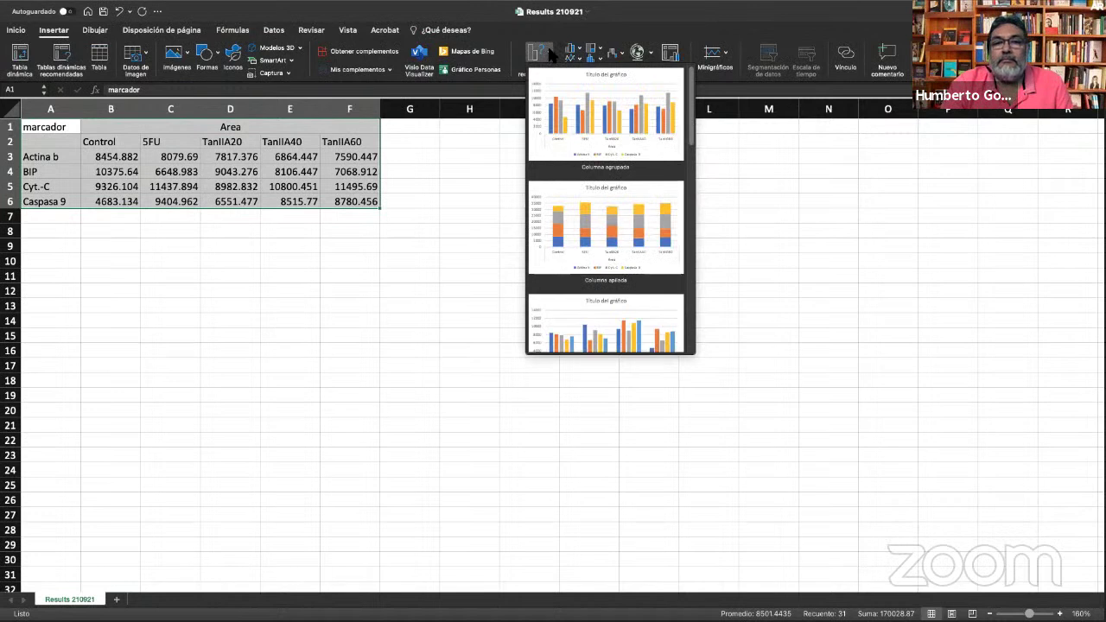
{"action": "left_click", "coordinate": [610, 126]}
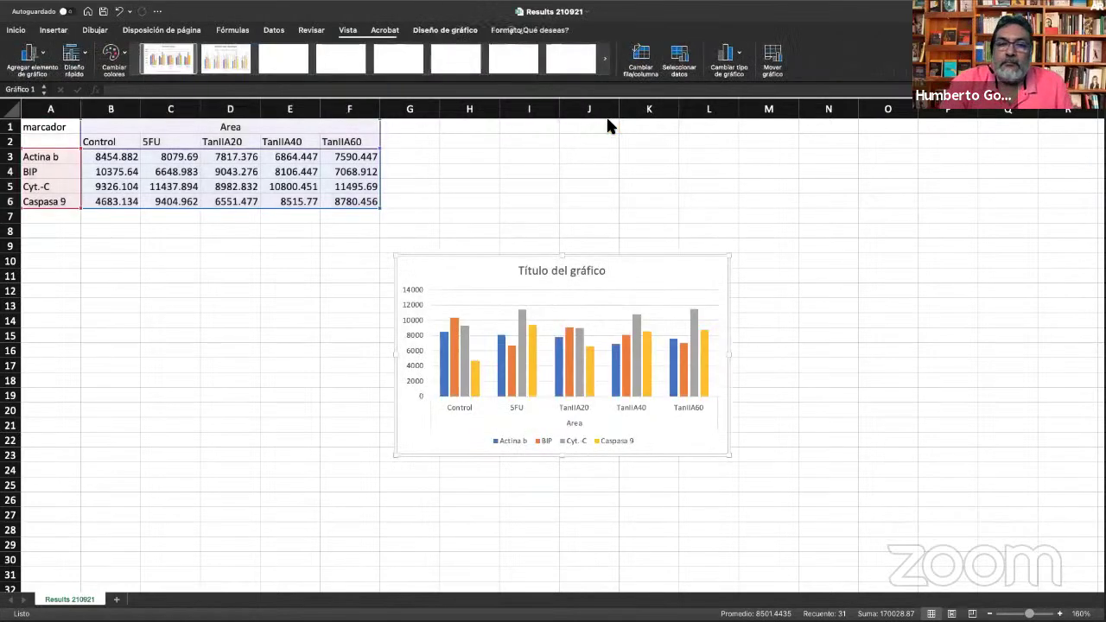
Enlarge the chart, place it directly beside the table, and compare its bars across the treatments.
{"action": "left_click_drag", "start_coordinate": [730, 257], "coordinate": [822, 213]}
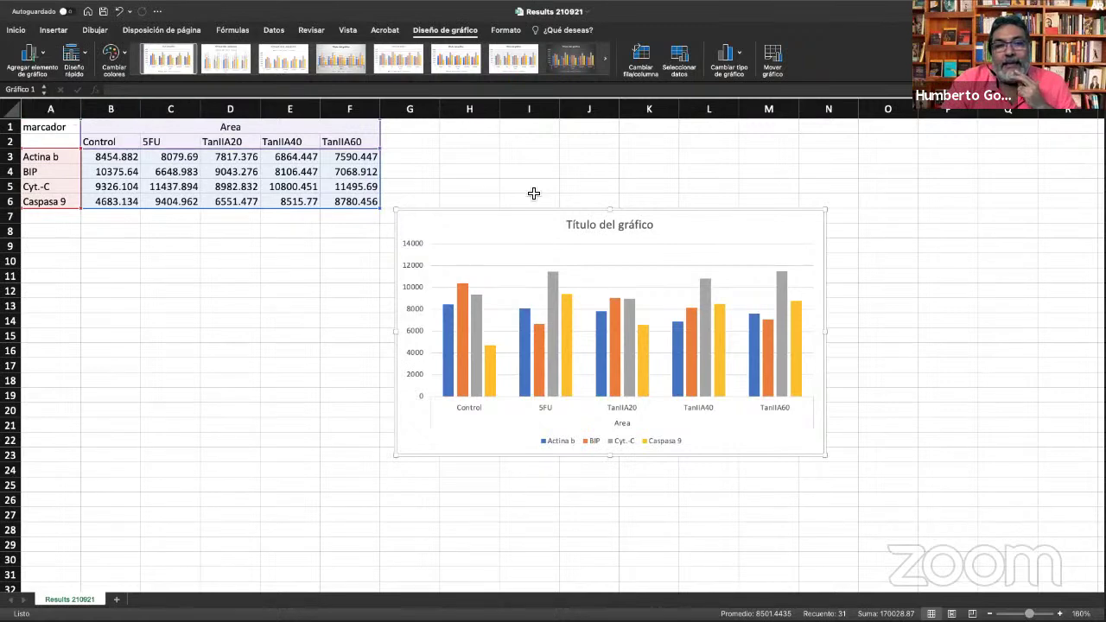
{"action": "left_click_drag", "start_coordinate": [532, 210], "coordinate": [524, 123]}
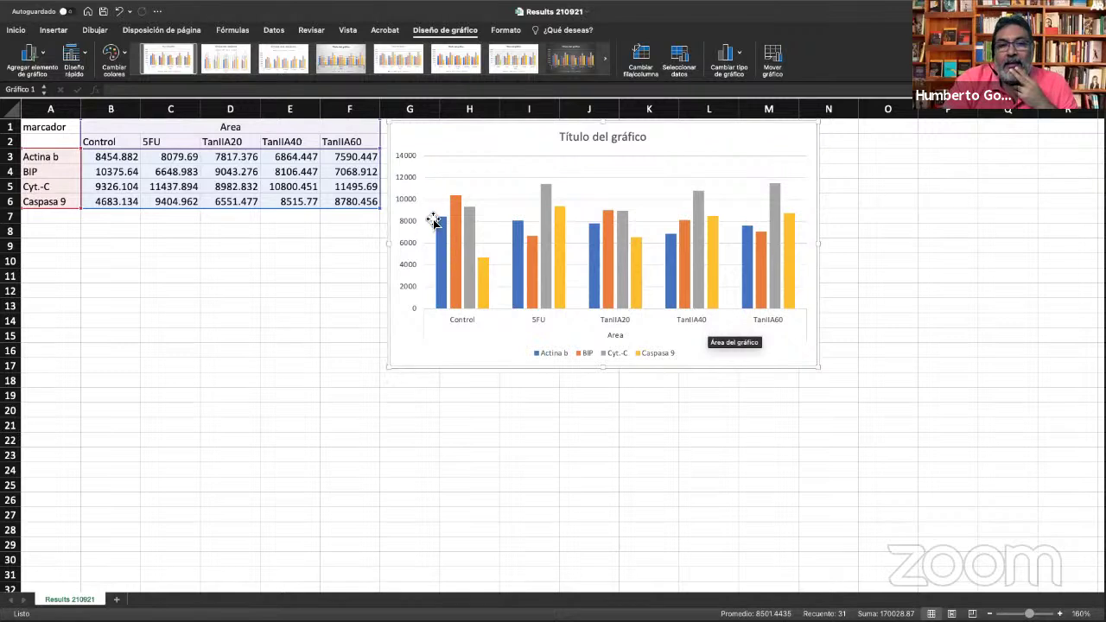
{"action": "mouse_move", "coordinate": [442, 219]}
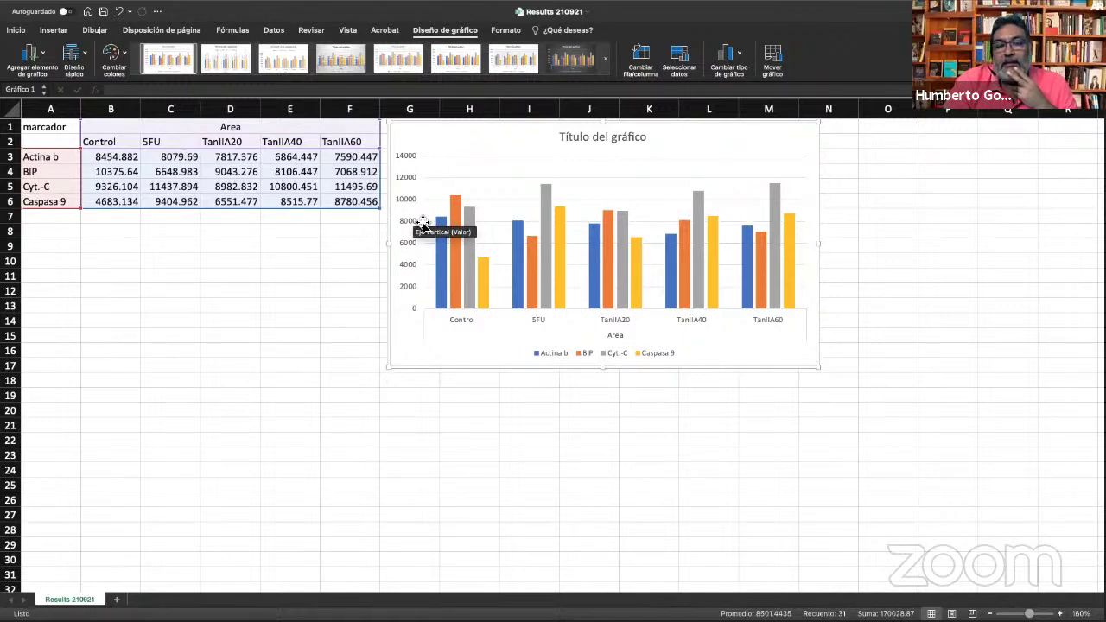
{"action": "mouse_move", "coordinate": [636, 263]}
{"action": "mouse_move", "coordinate": [676, 268]}
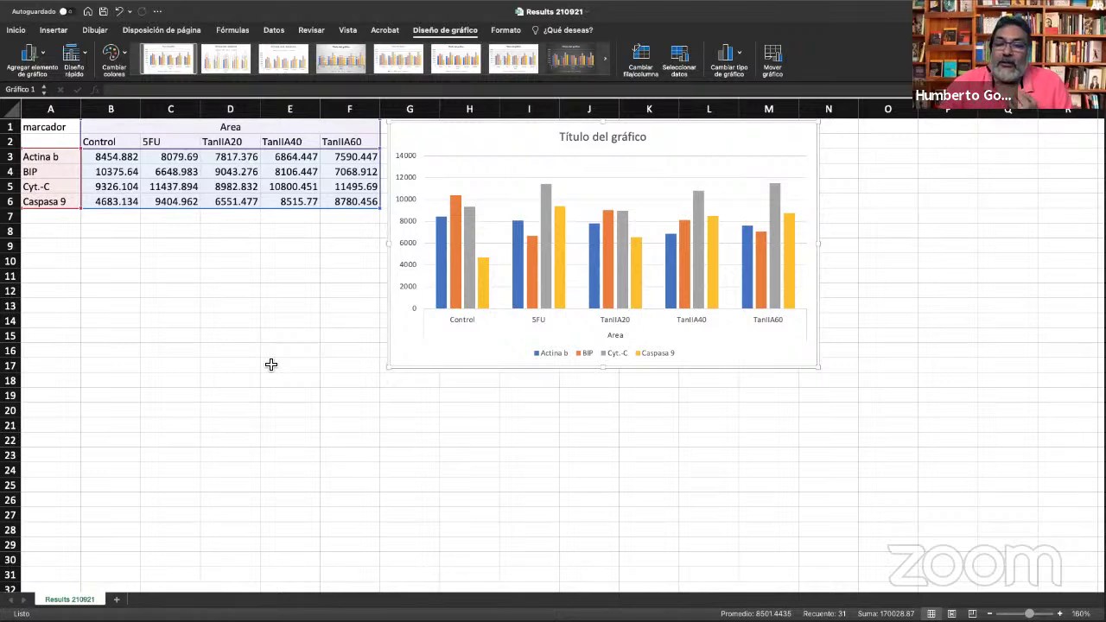
Shrink the chart and place it directly below the table, spanning about A7:E16.
{"action": "left_click_drag", "start_coordinate": [819, 369], "coordinate": [639, 269]}
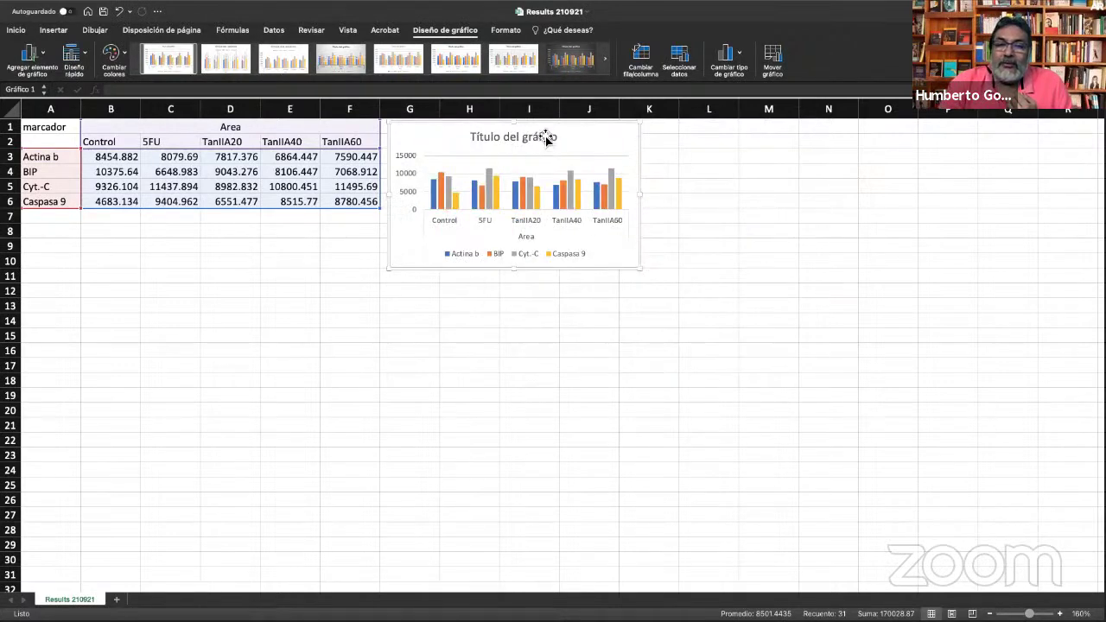
{"action": "left_click_drag", "start_coordinate": [546, 124], "coordinate": [199, 217]}
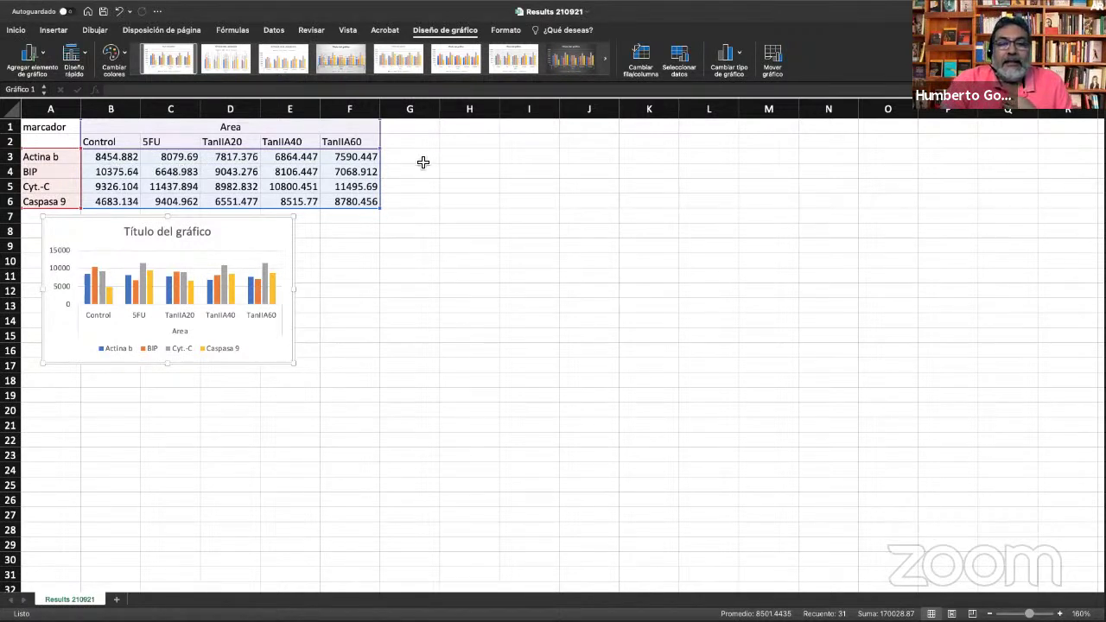
Enter the formula =B3/$B$3 in cell H3 to normalize the Control Actina b area.
{"action": "left_click", "coordinate": [480, 159]}
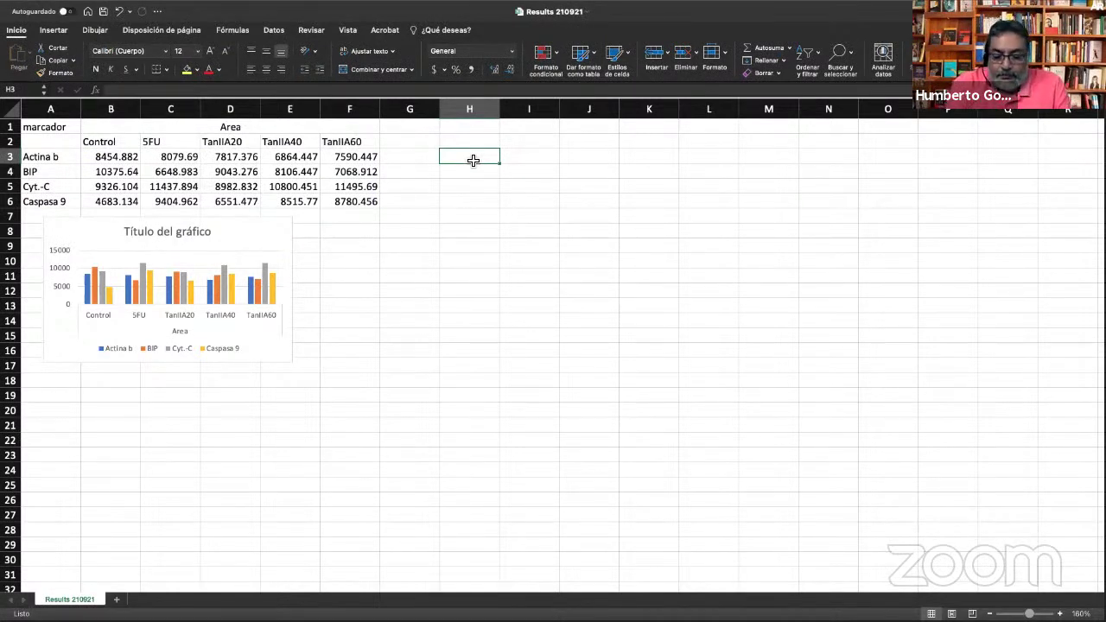
{"action": "type", "text": "?"}
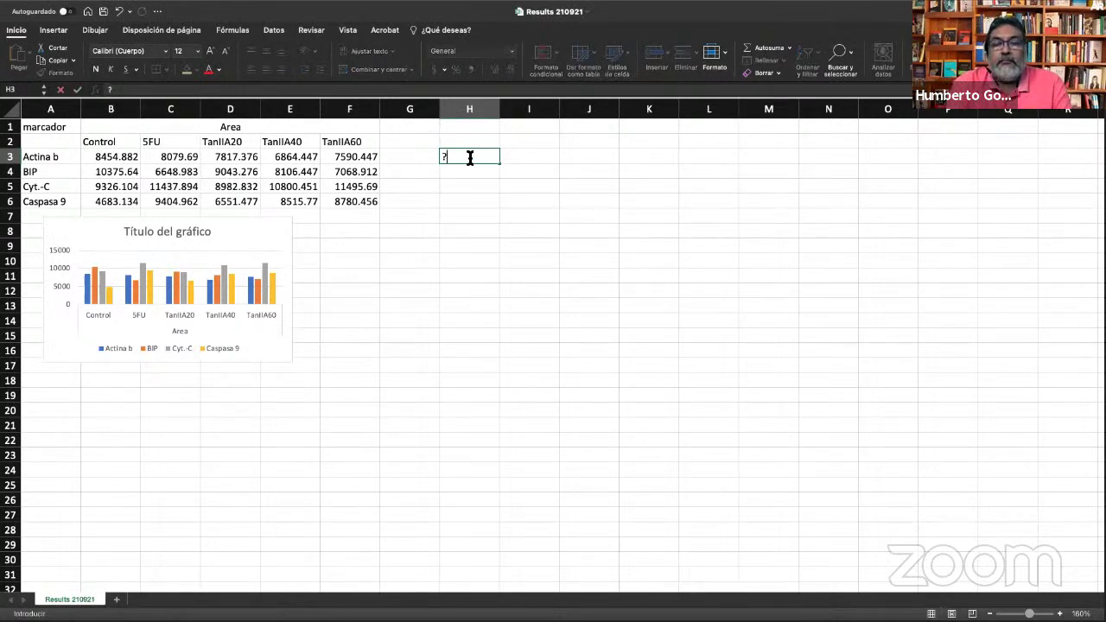
{"action": "key", "text": "BackSpace"}
{"action": "type", "text": "?"}
{"action": "key", "text": "BackSpace"}
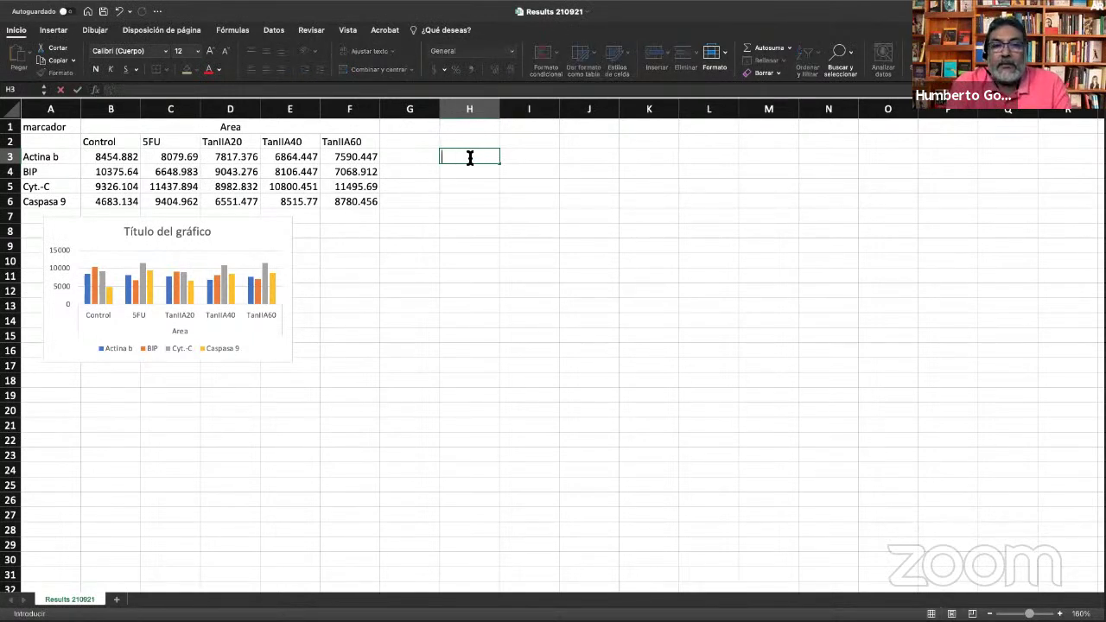
{"action": "type", "text": "="}
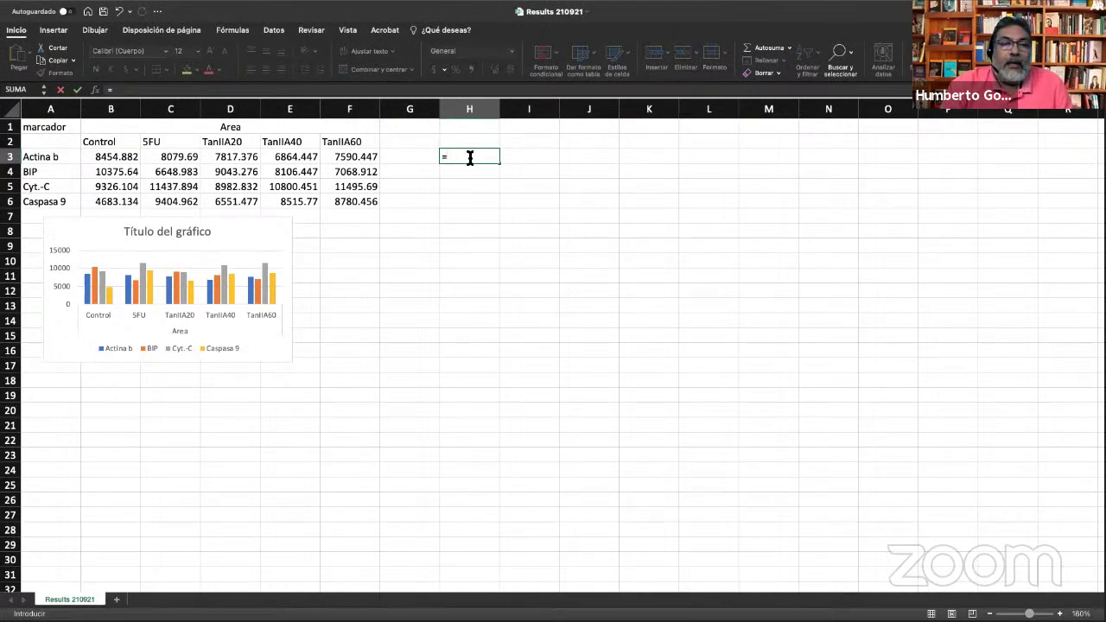
{"action": "left_click", "coordinate": [118, 159]}
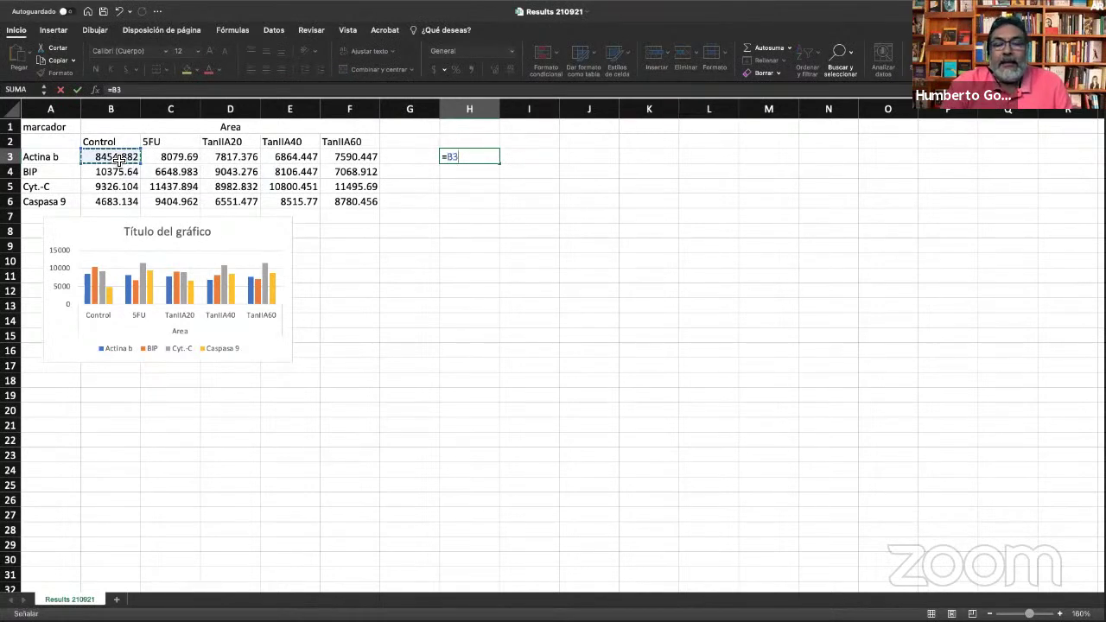
{"action": "type", "text": "/"}
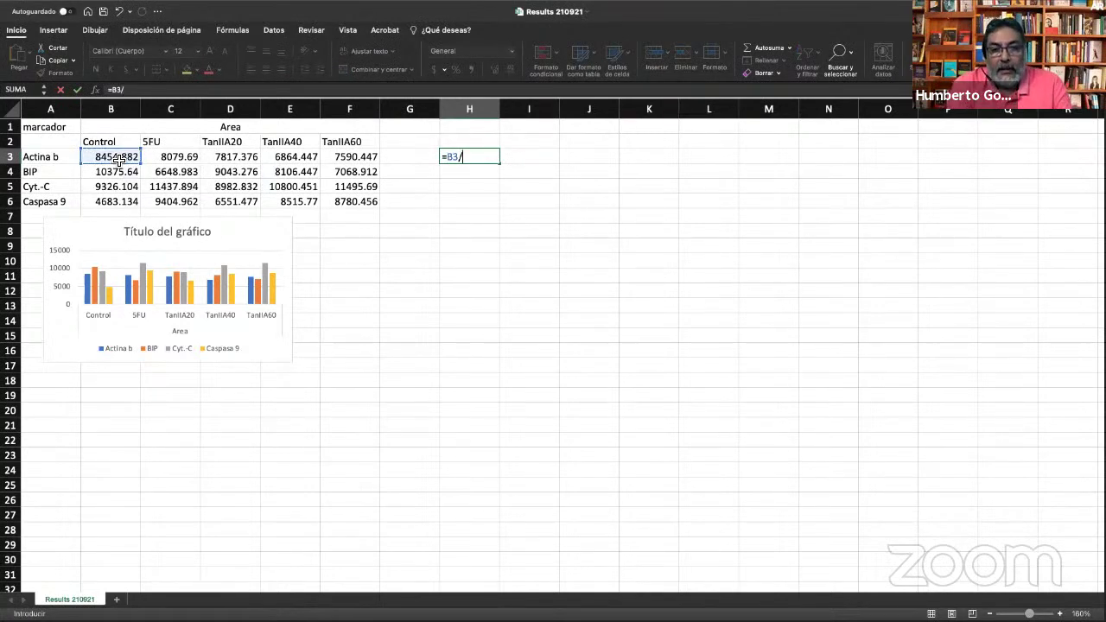
{"action": "left_click", "coordinate": [119, 159]}
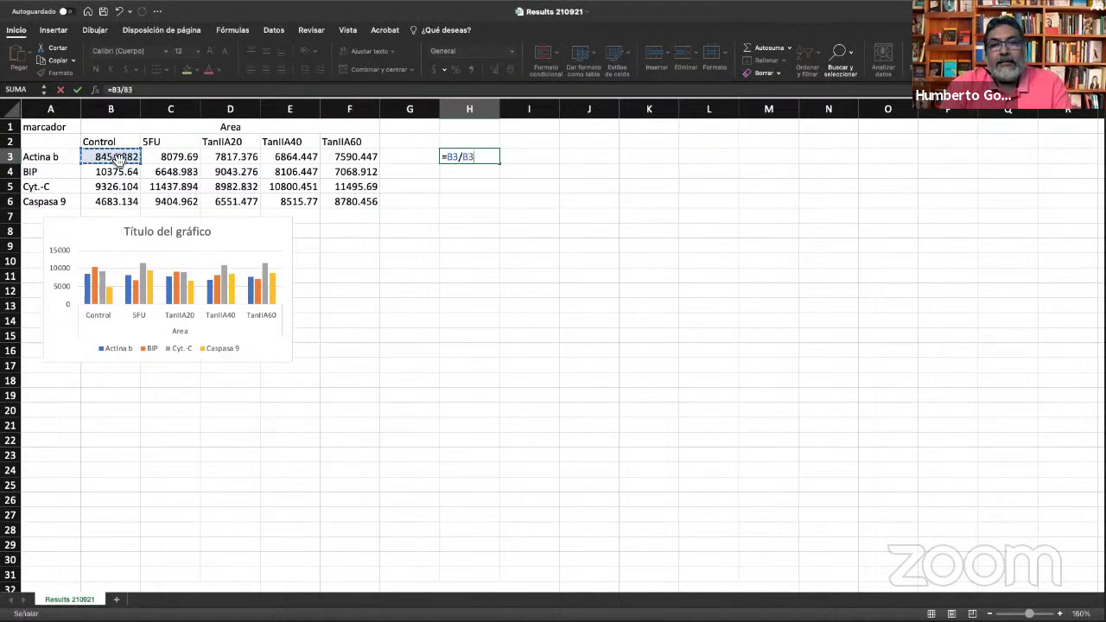
{"action": "left_click_drag", "start_coordinate": [463, 158], "coordinate": [474, 158]}
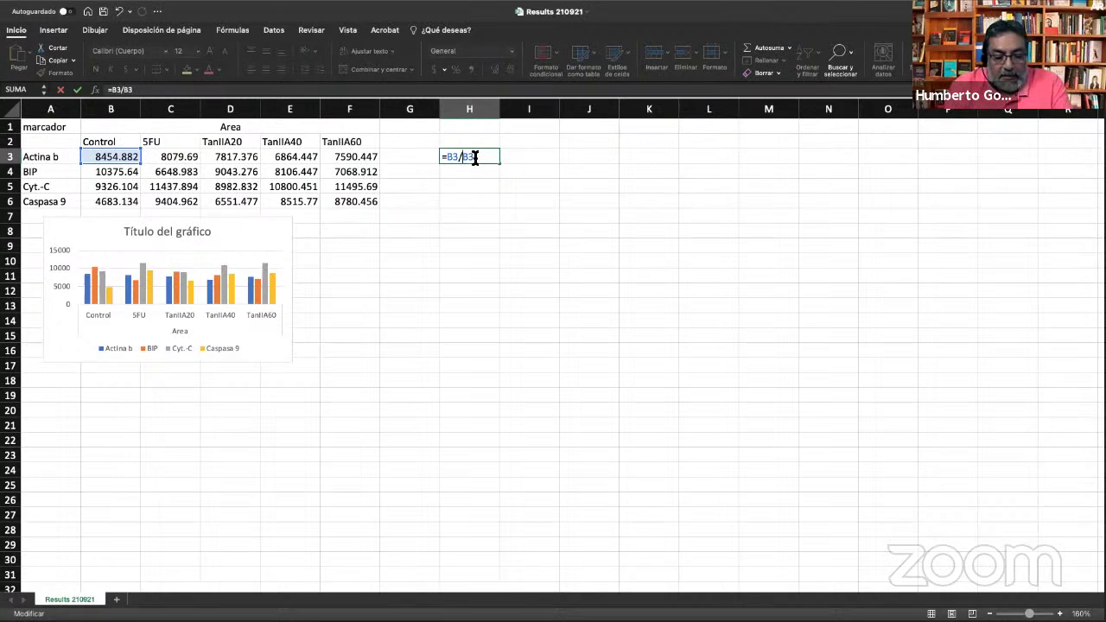
{"action": "type", "text": "$B"}
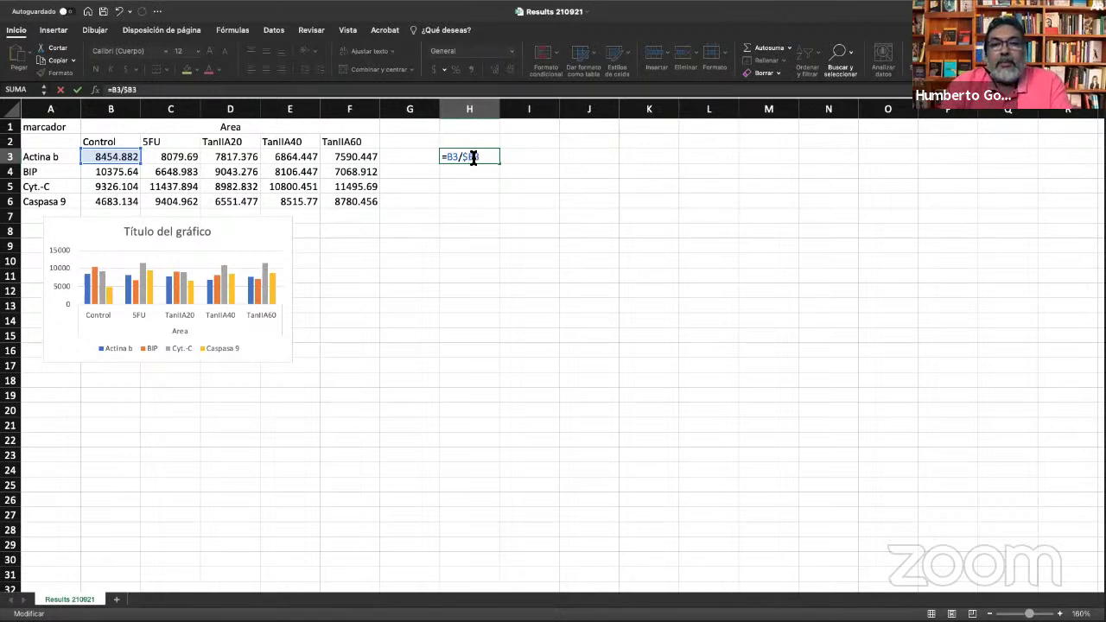
{"action": "type", "text": "$"}
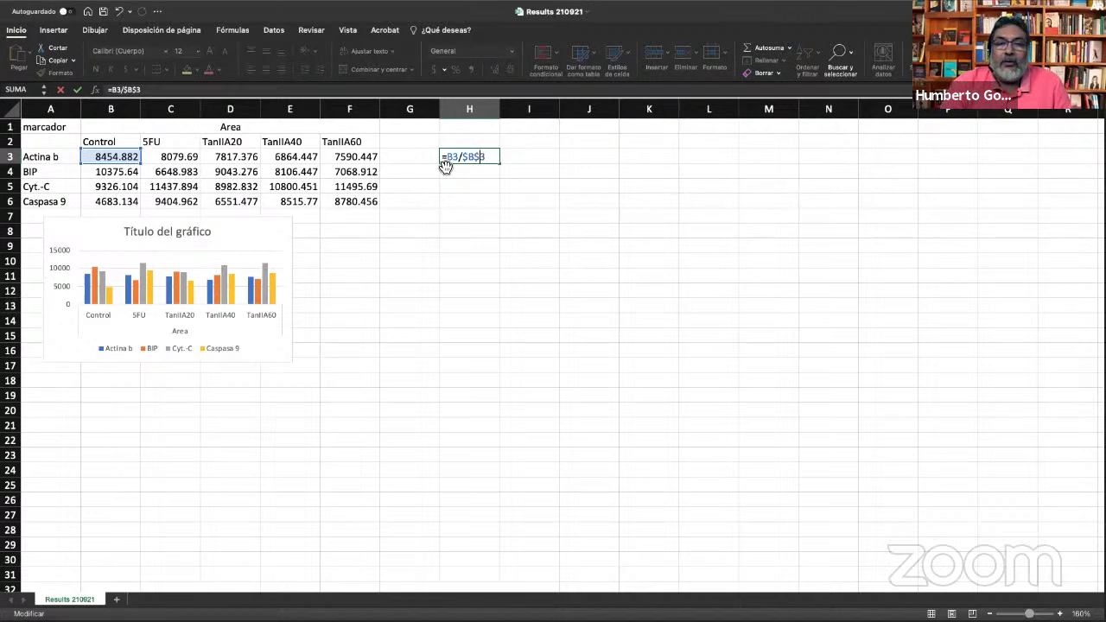
{"action": "left_click", "coordinate": [481, 188]}
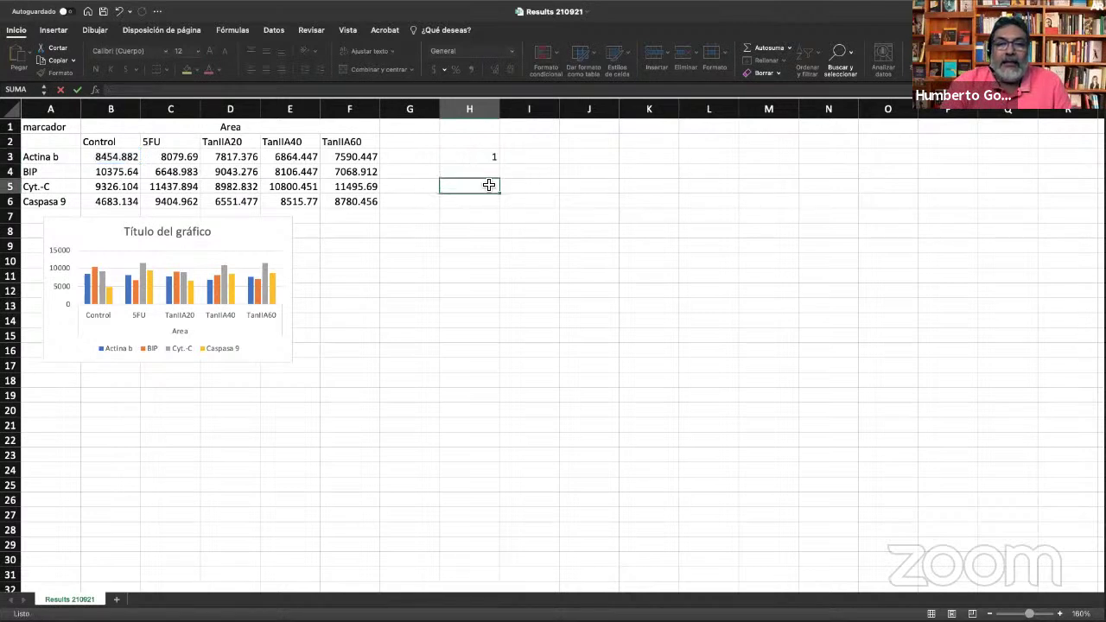
Fill the H3 formula down to H6 and check the copied formulas in H4 and H5.
{"action": "left_click", "coordinate": [480, 158]}
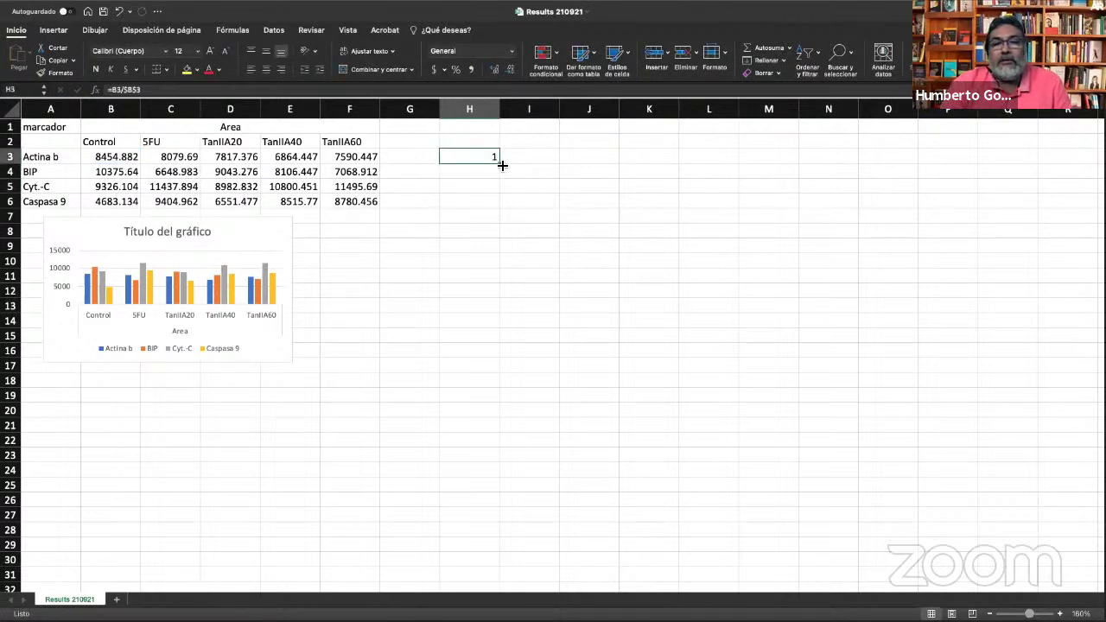
{"action": "left_click_drag", "start_coordinate": [502, 164], "coordinate": [501, 207]}
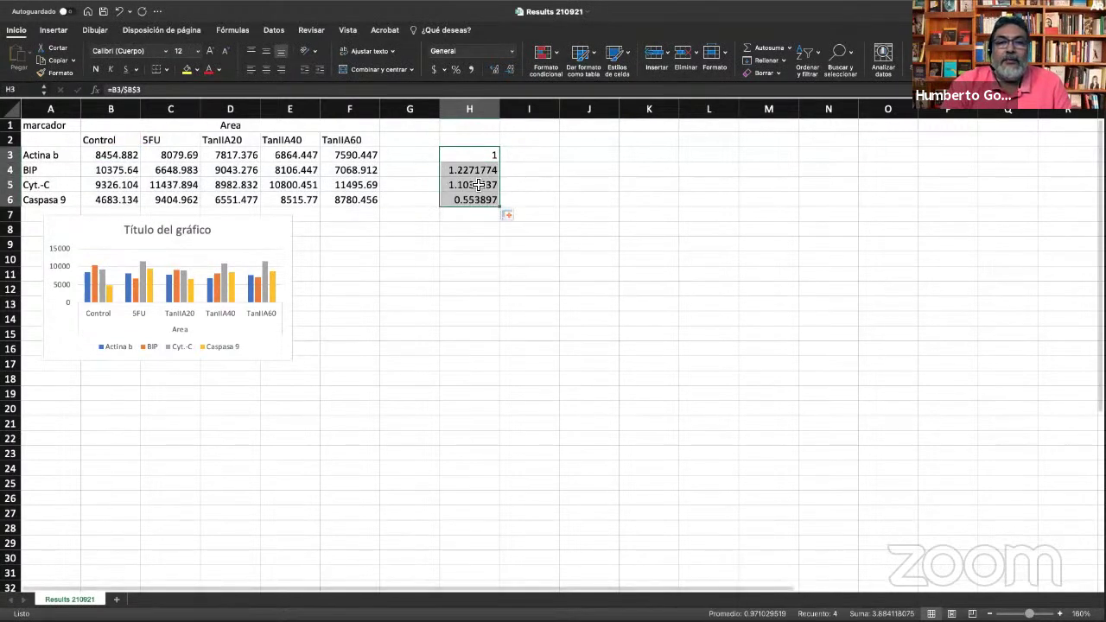
{"action": "left_click", "coordinate": [472, 172]}
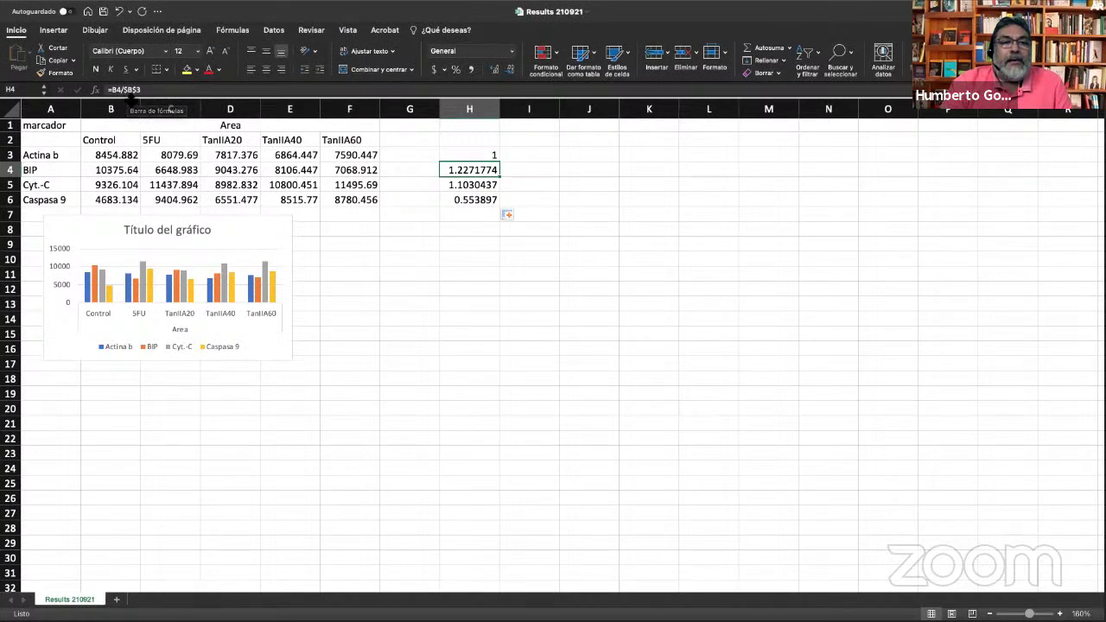
{"action": "left_click", "coordinate": [485, 188]}
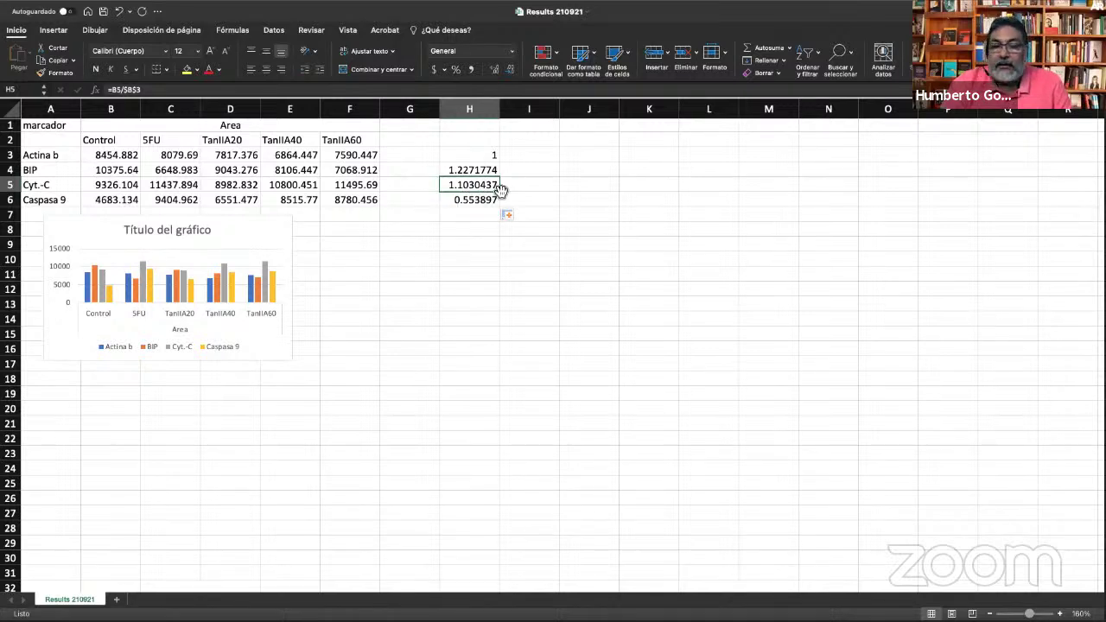
{"action": "left_click", "coordinate": [469, 230]}
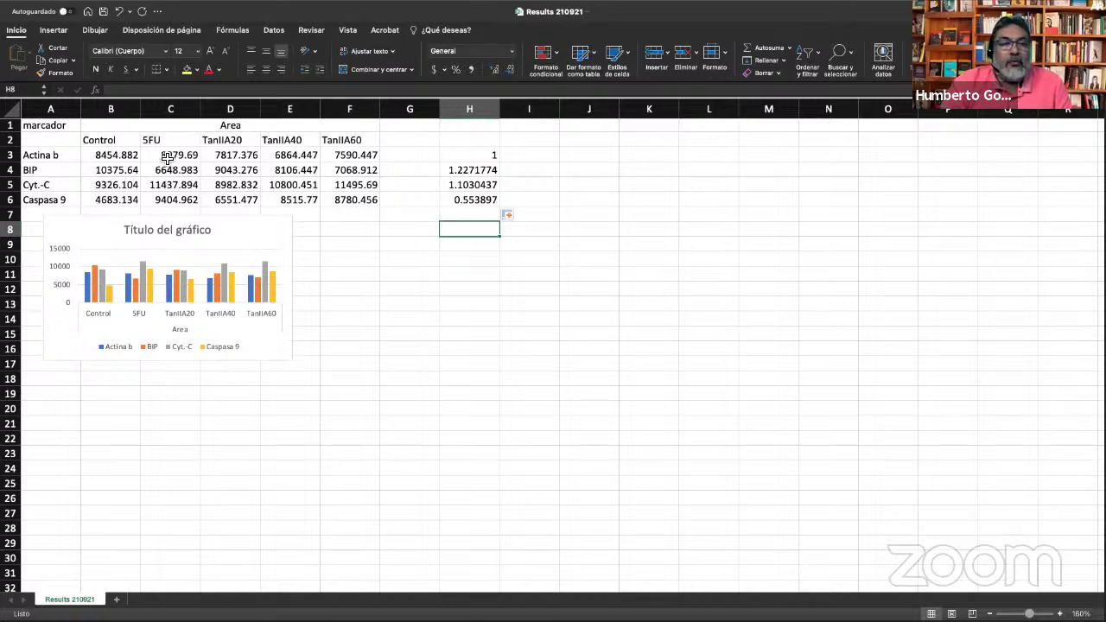
{"action": "scroll", "coordinate": [175, 156], "scroll_direction": "right", "scroll_amount": 1}
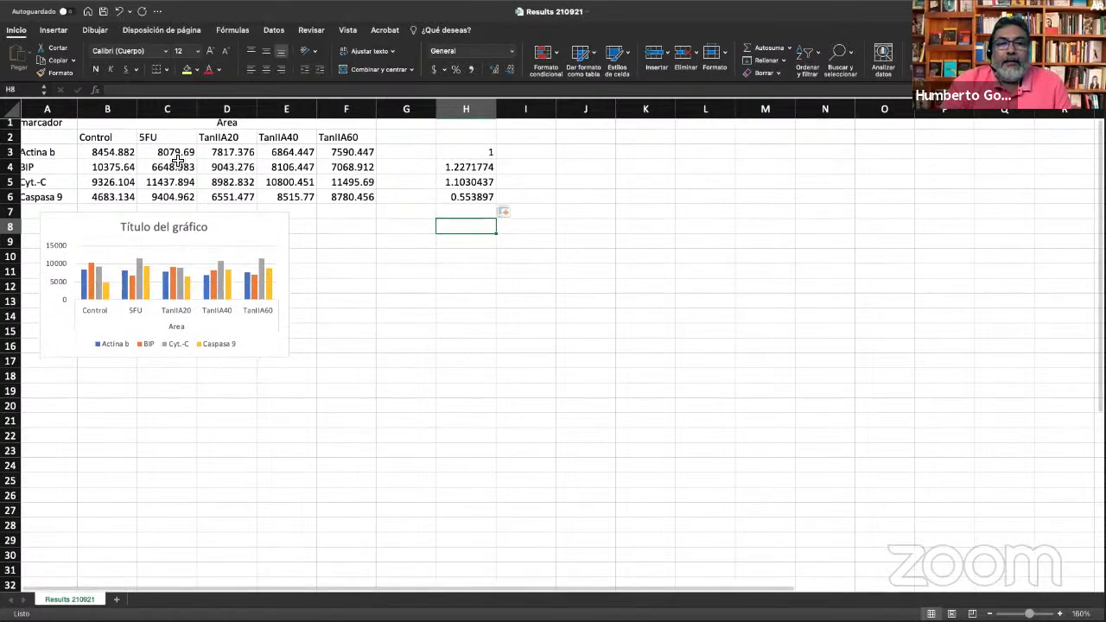
Fill the H3 formula across to L3 and change the formula in I3 to =C3/$C$3.
{"action": "left_click", "coordinate": [480, 157]}
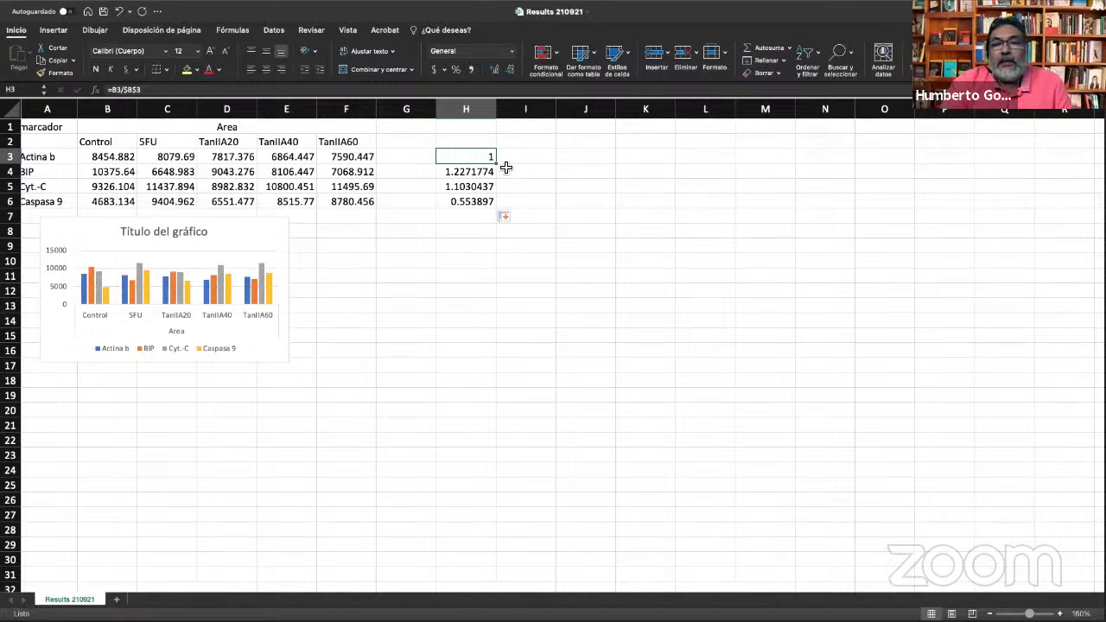
{"action": "left_click_drag", "start_coordinate": [496, 163], "coordinate": [718, 165]}
{"action": "left_click", "coordinate": [547, 160]}
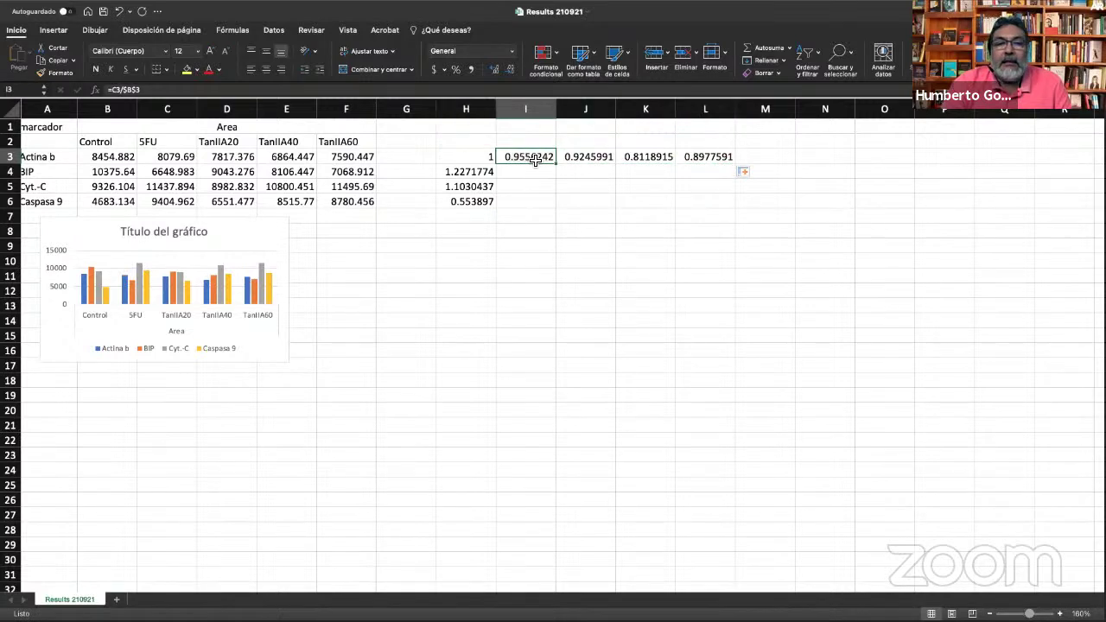
{"action": "left_click", "coordinate": [131, 92]}
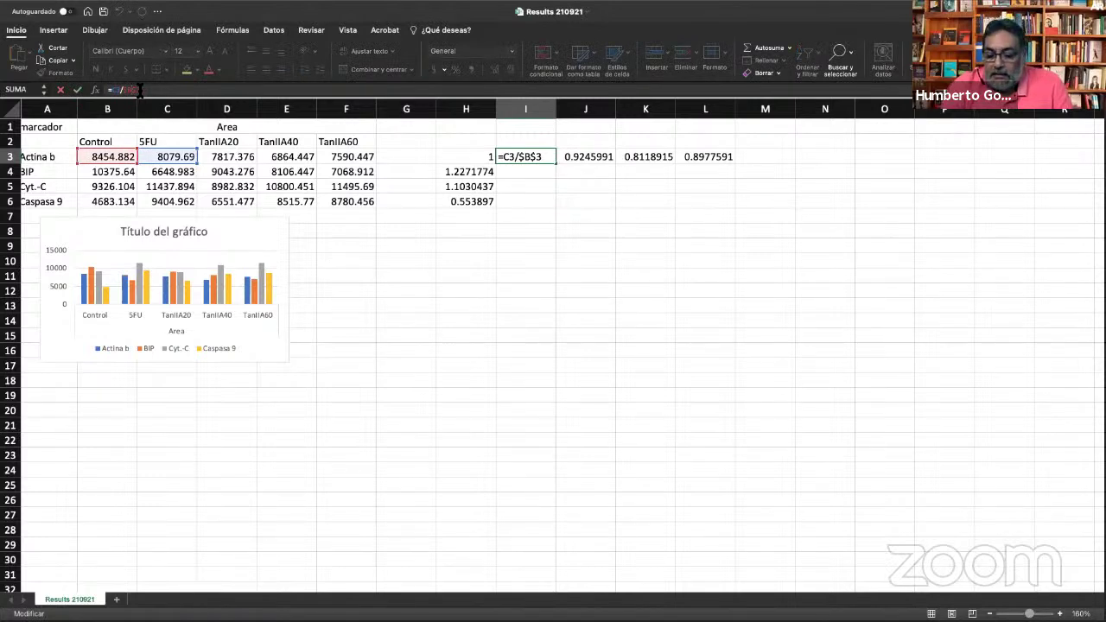
{"action": "type", "text": "C"}
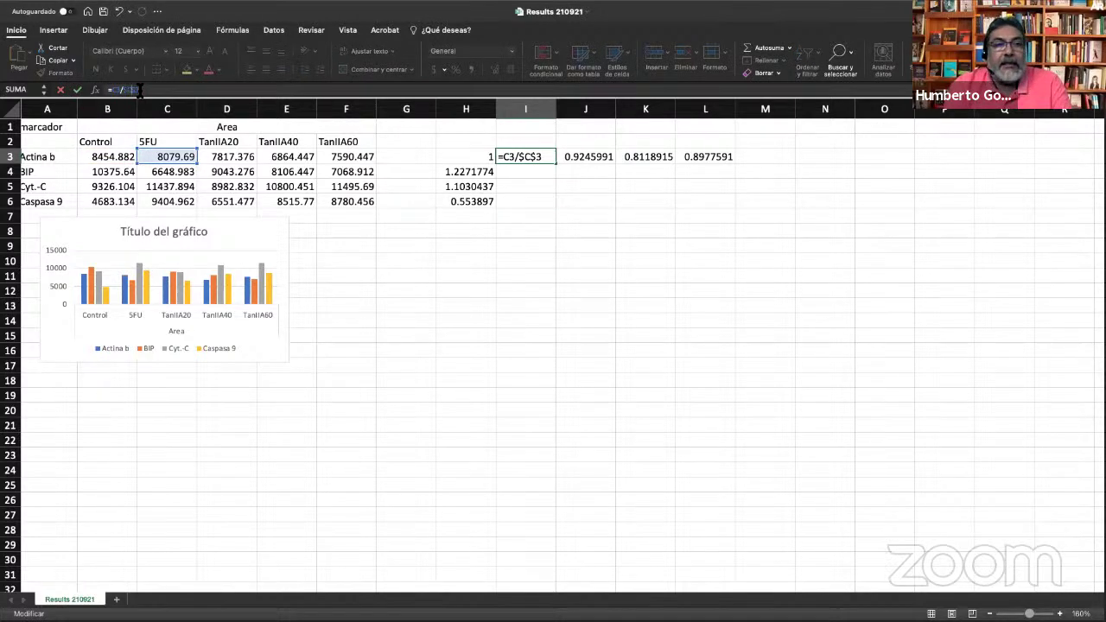
{"action": "key", "text": "Return"}
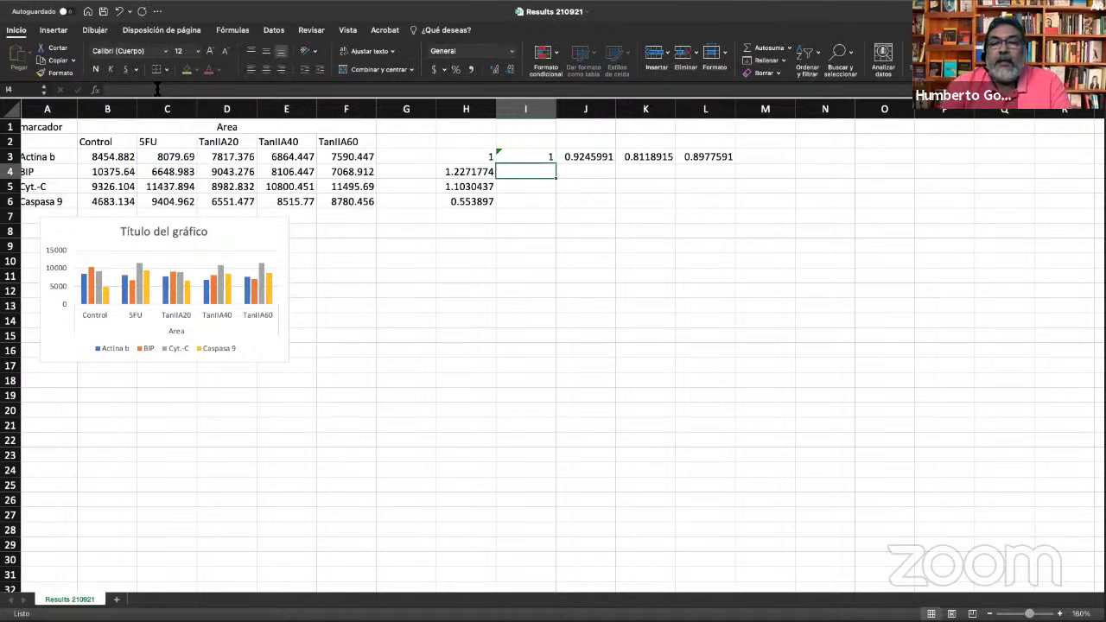
Change the TanIIA20 formula in cell J3 to =D3/$D$3.
{"action": "left_click", "coordinate": [591, 156]}
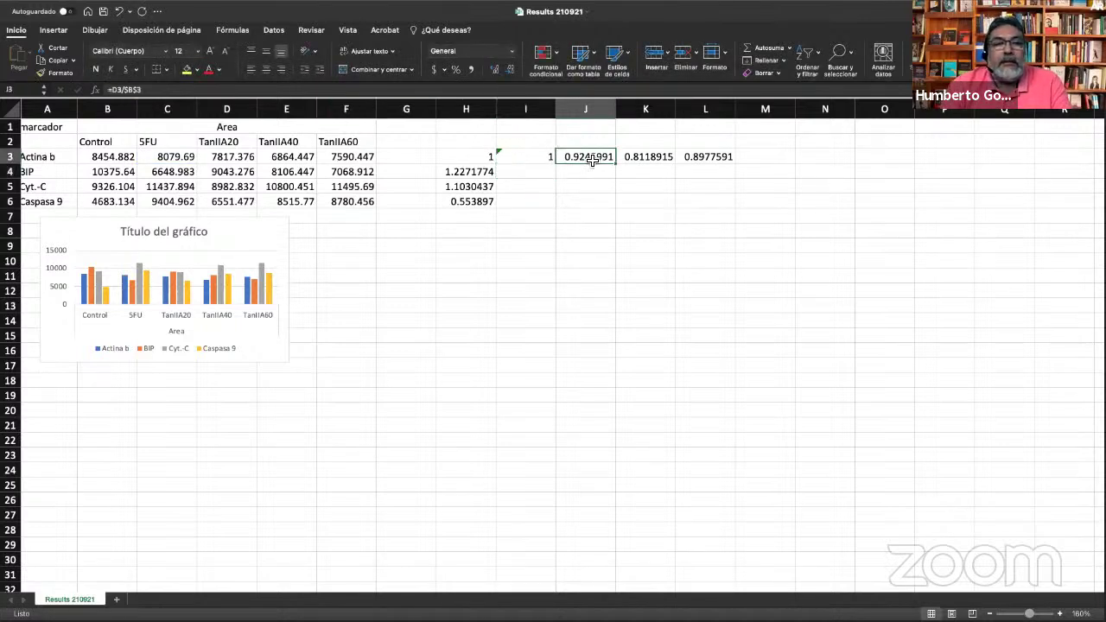
{"action": "left_click", "coordinate": [134, 90]}
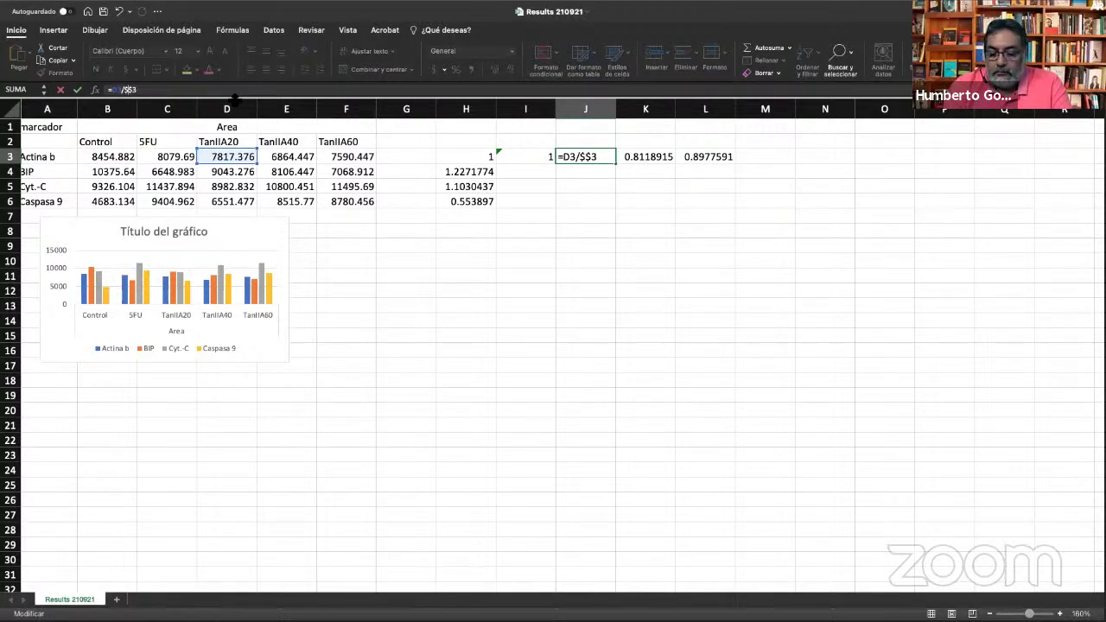
{"action": "key", "text": "Return"}
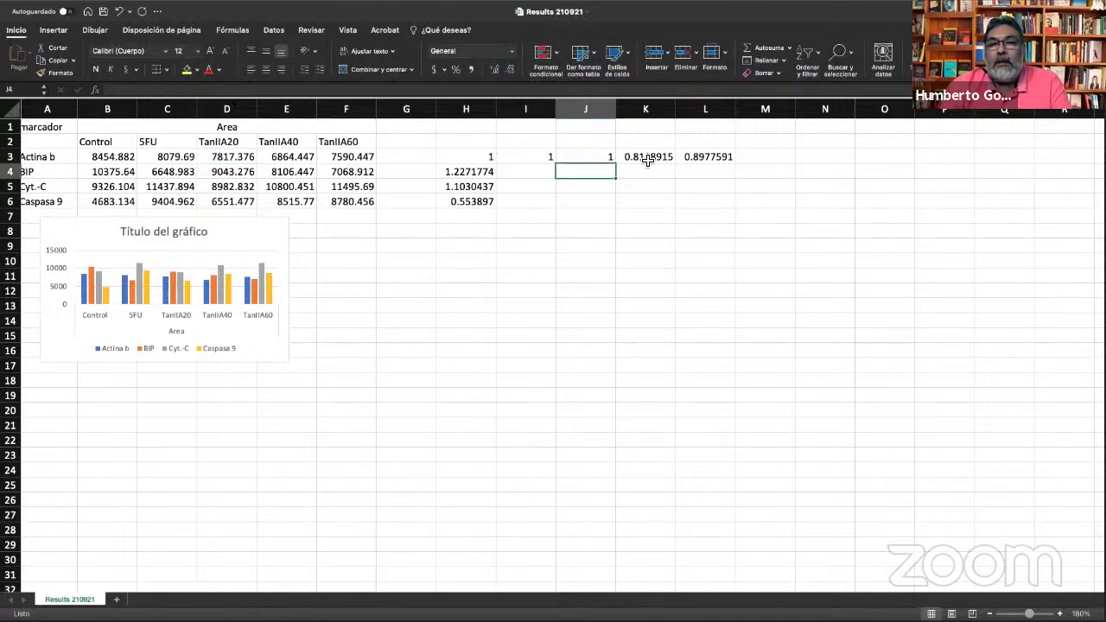
{"action": "left_click", "coordinate": [650, 160]}
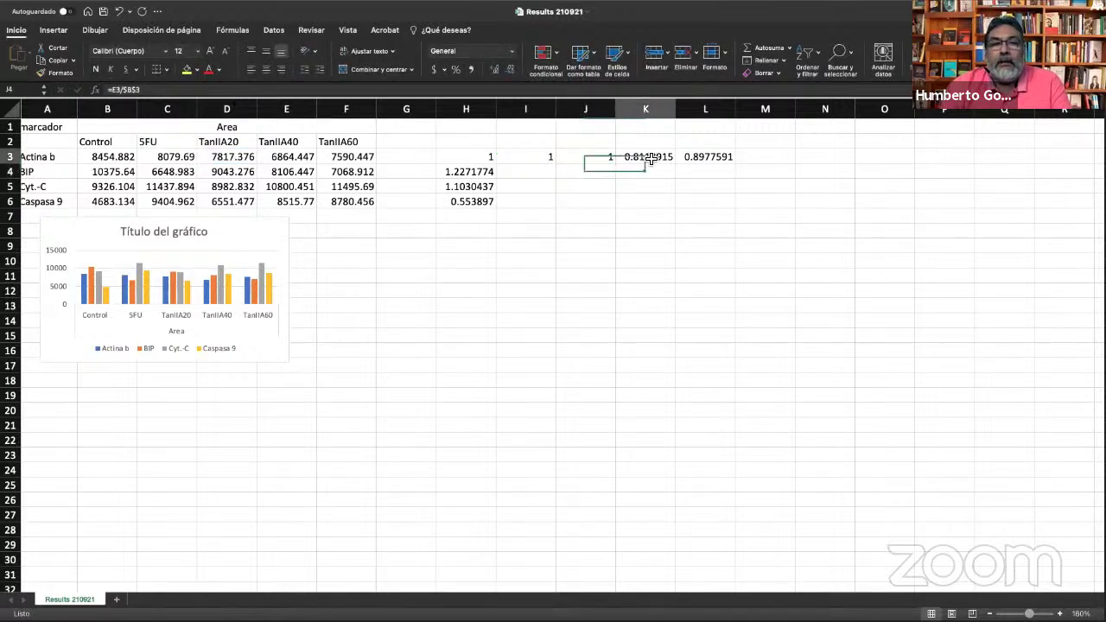
{"action": "left_click", "coordinate": [133, 91]}
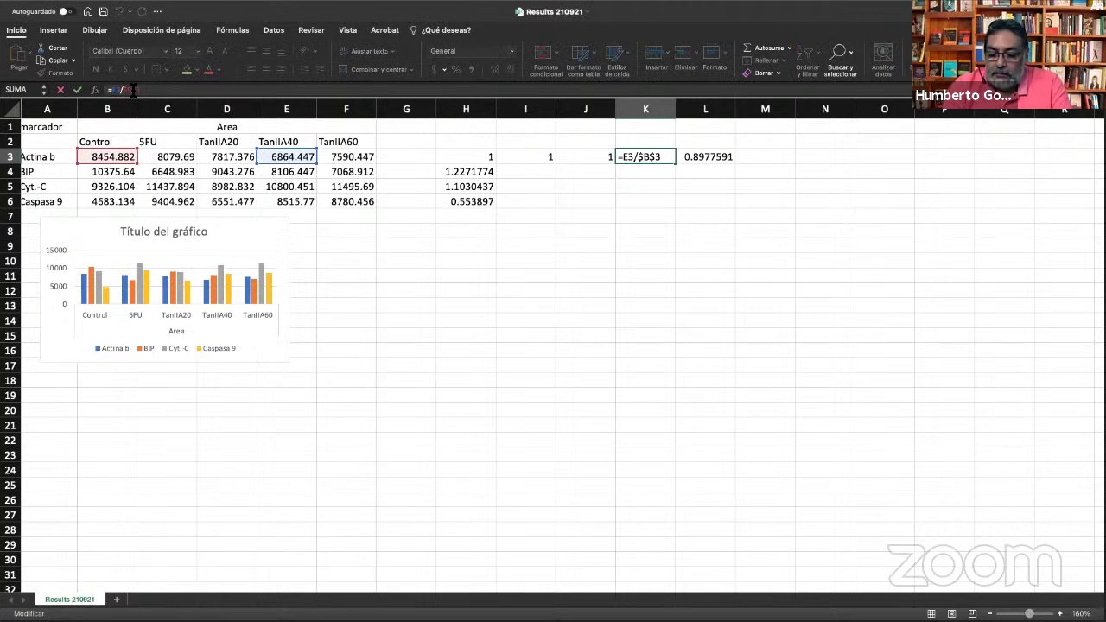
{"action": "type", "text": "d"}
{"action": "key", "text": "Return"}
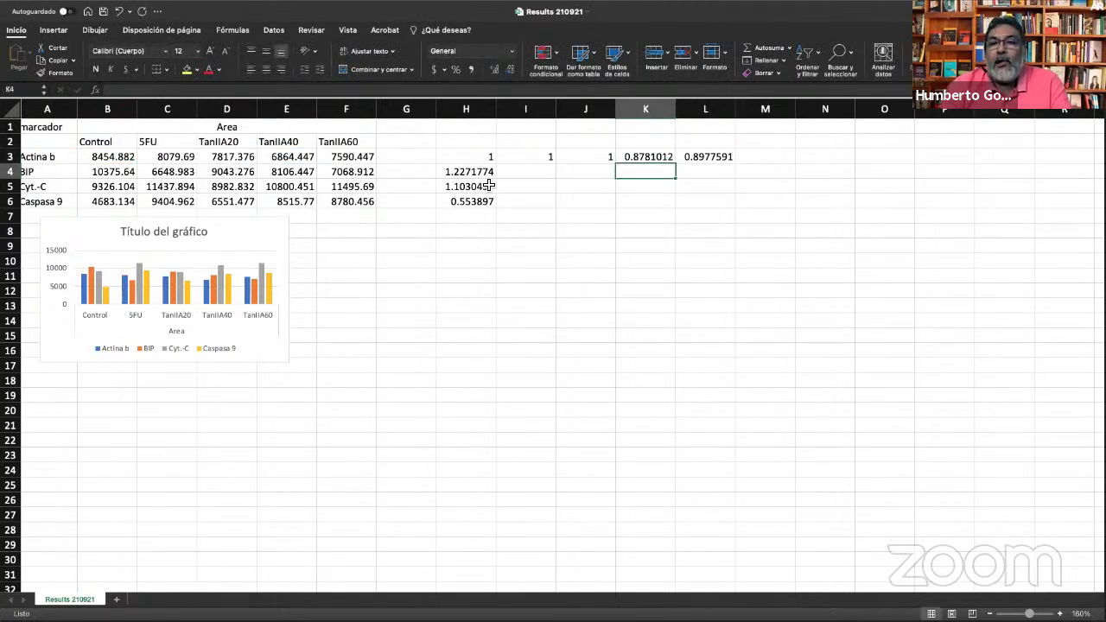
Change the TanIIA40 formula in cell K3 to =E3/$E$3.
{"action": "left_click", "coordinate": [634, 158]}
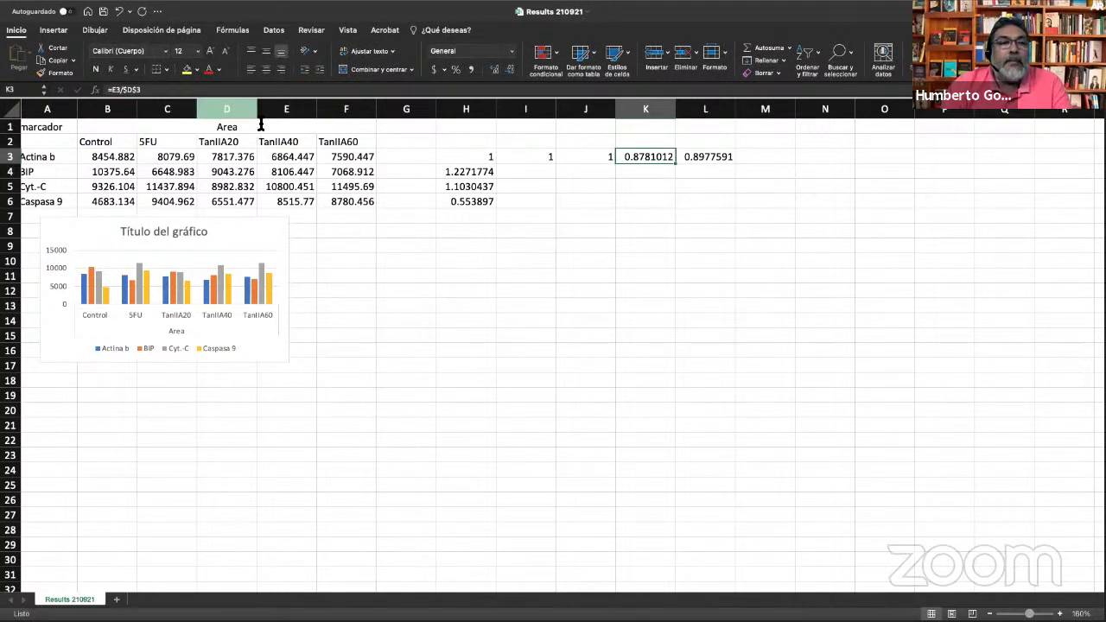
{"action": "left_click", "coordinate": [133, 91]}
{"action": "key", "text": "BackSpace"}
{"action": "type", "text": "e$3"}
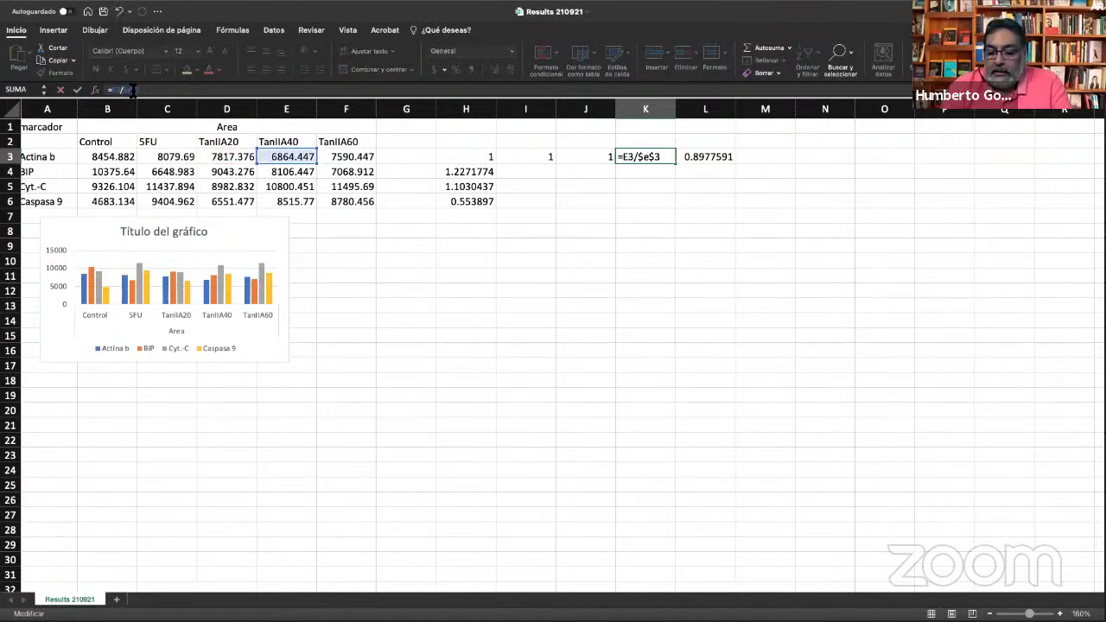
{"action": "key", "text": "Return"}
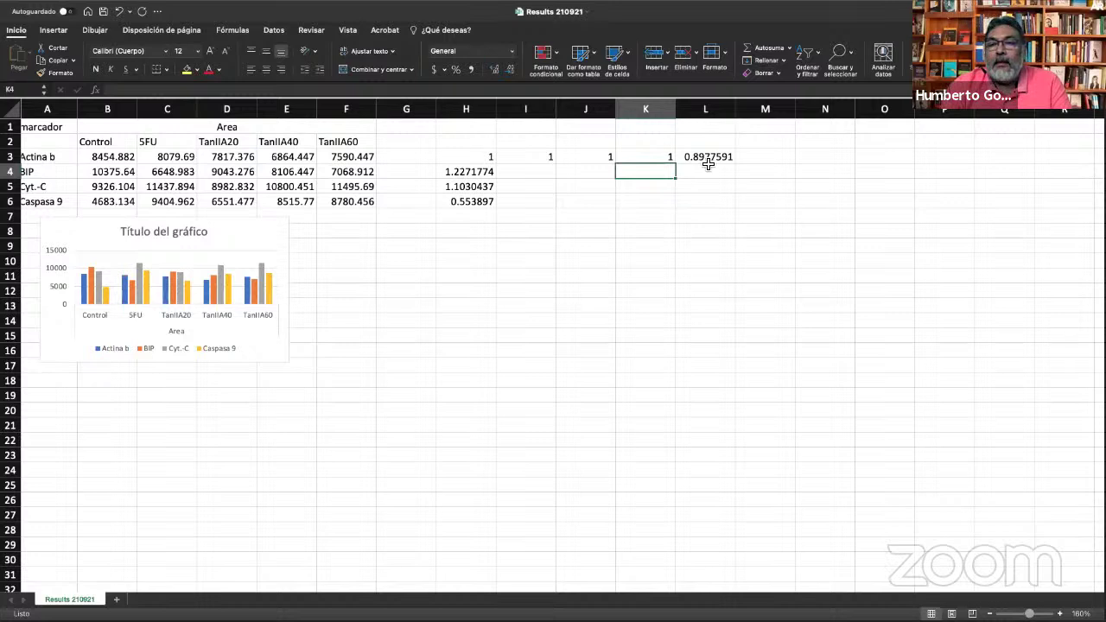
Change the formula in L3 to =F3/$F$3, and fill the formulas in I3:L3 down to row 6.
{"action": "left_click", "coordinate": [707, 159]}
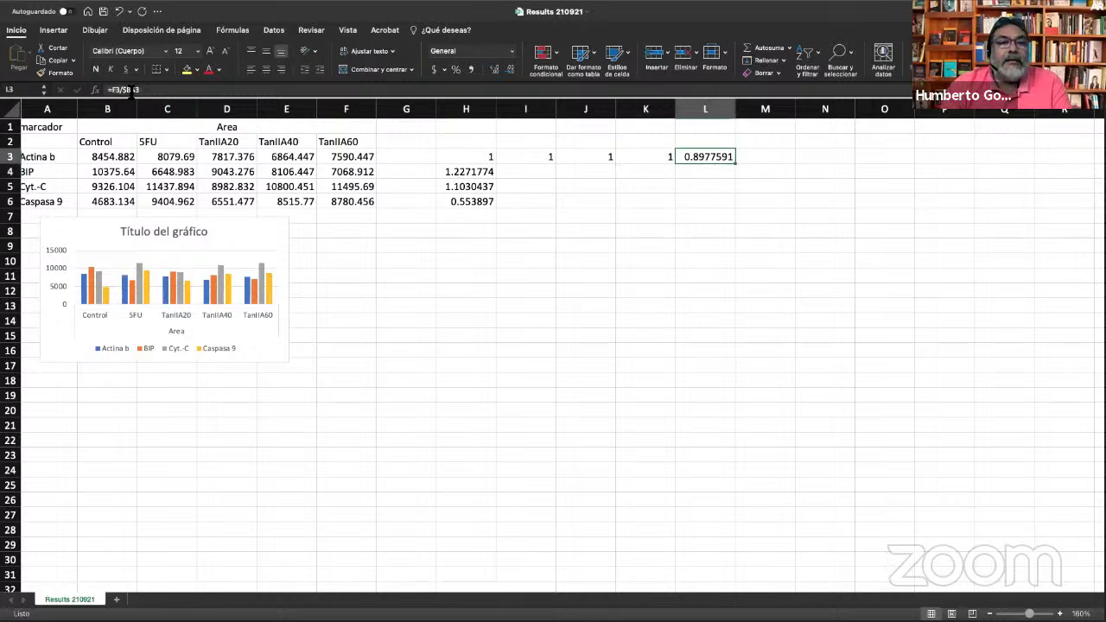
{"action": "left_click", "coordinate": [129, 90]}
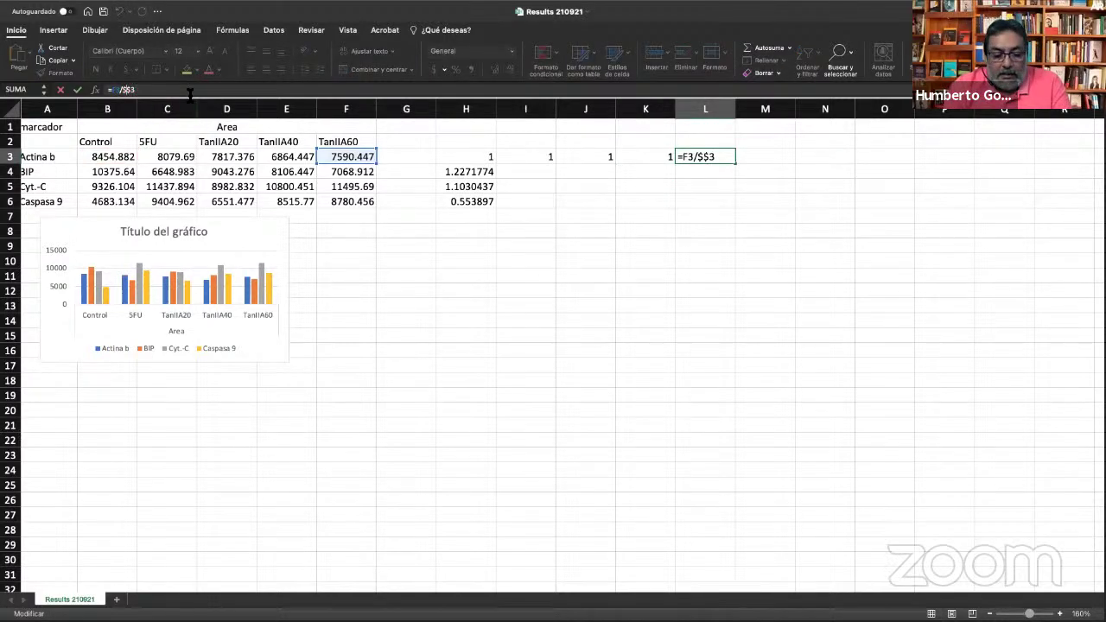
{"action": "key", "text": "Return"}
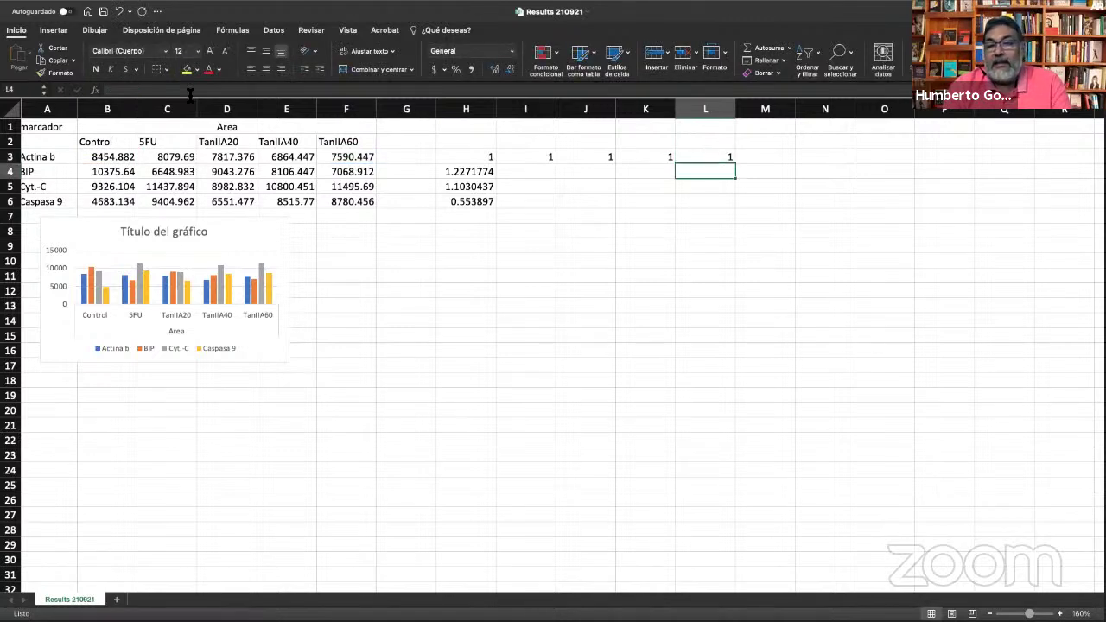
{"action": "left_click_drag", "start_coordinate": [528, 161], "coordinate": [740, 207]}
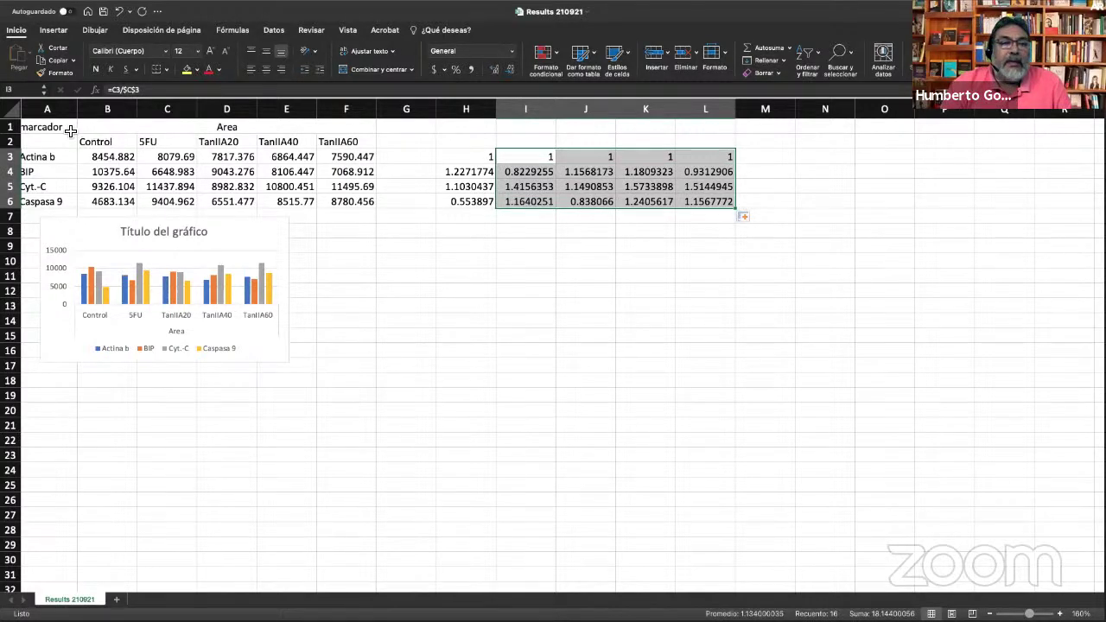
Copy the table headers in A1:F2 to G1 and the marker names in A3:A6 to G3:G6.
{"action": "left_click_drag", "start_coordinate": [51, 130], "coordinate": [201, 140]}
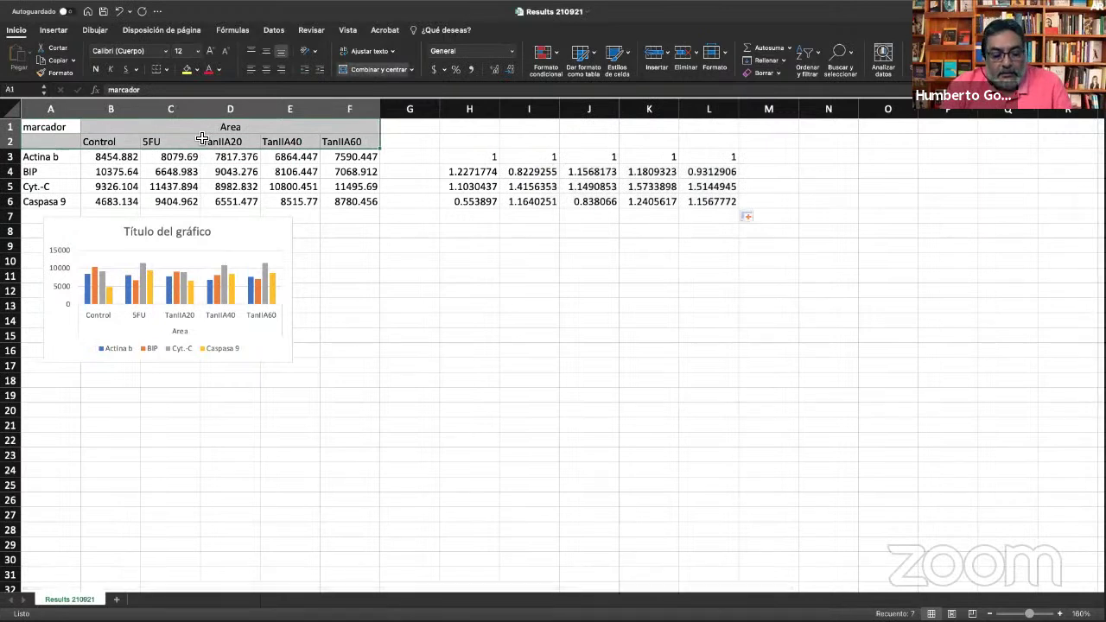
{"action": "key", "text": "super+c"}
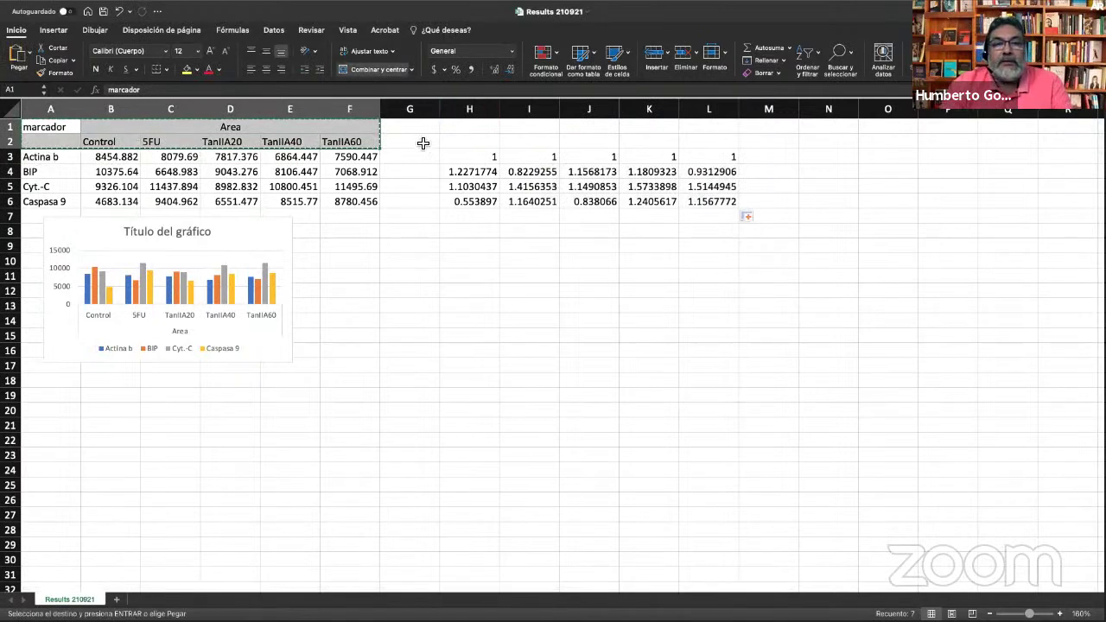
{"action": "left_click", "coordinate": [421, 128]}
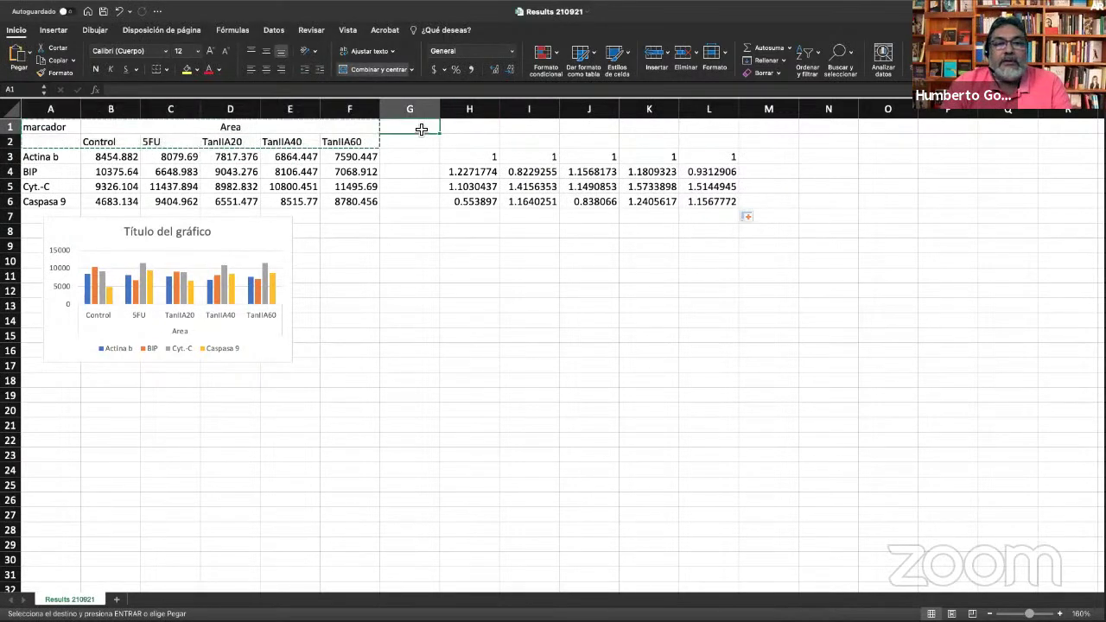
{"action": "key", "text": "super+v"}
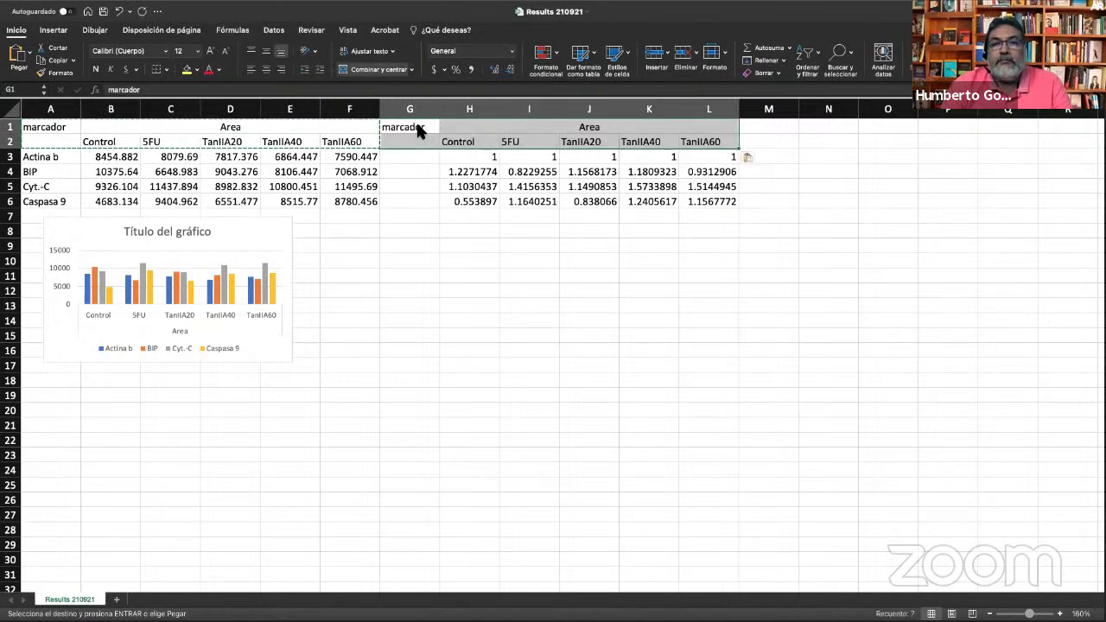
{"action": "left_click_drag", "start_coordinate": [35, 157], "coordinate": [38, 202]}
{"action": "key", "text": "super+c"}
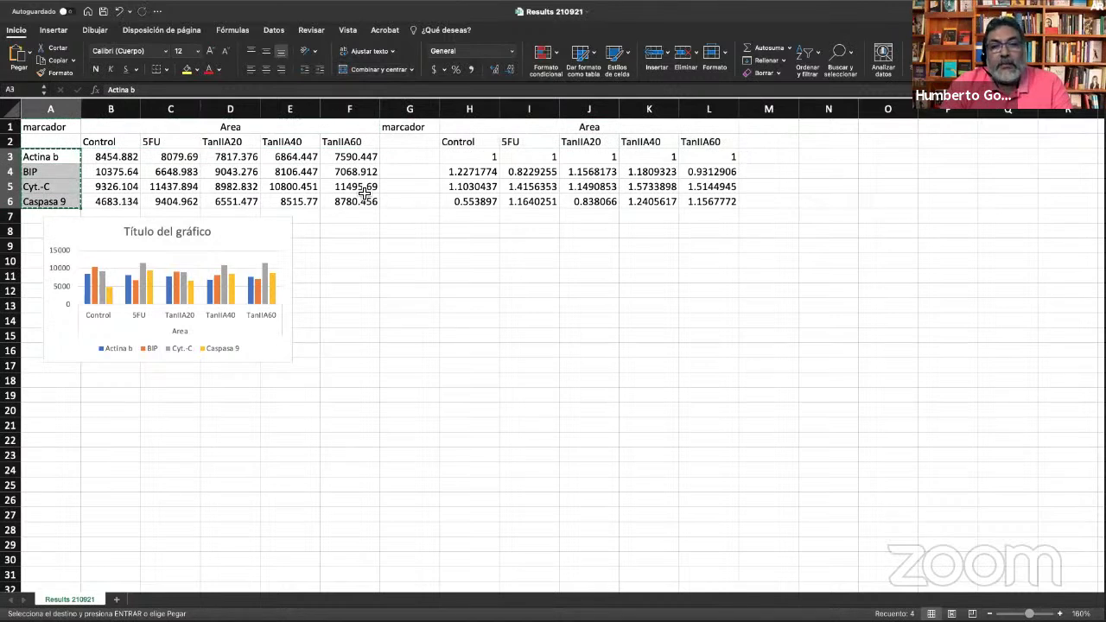
{"action": "left_click_drag", "start_coordinate": [413, 156], "coordinate": [420, 201]}
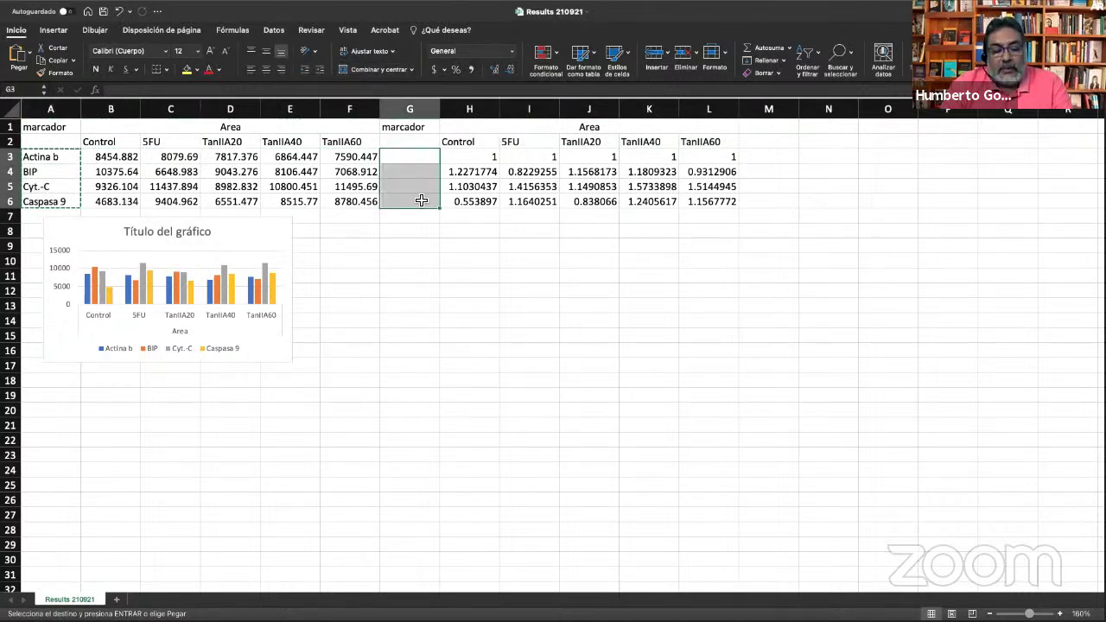
{"action": "key", "text": "super+v"}
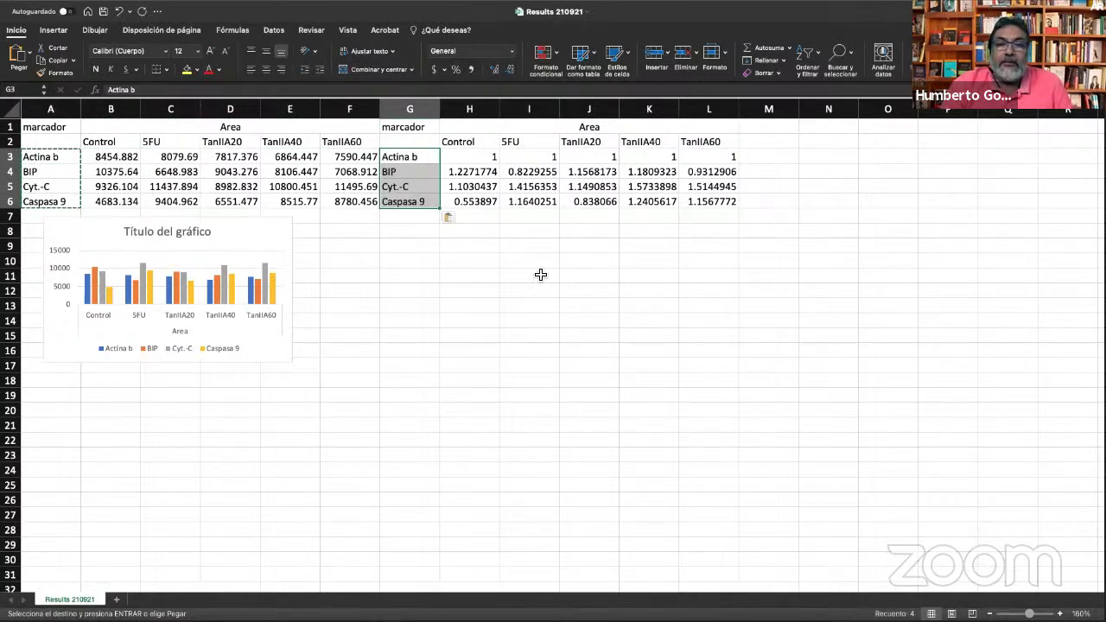
Insert the recommended clustered column chart (Columna agrupada) of the normalized table G1:L6, with the treatments as categories.
{"action": "left_click", "coordinate": [414, 128]}
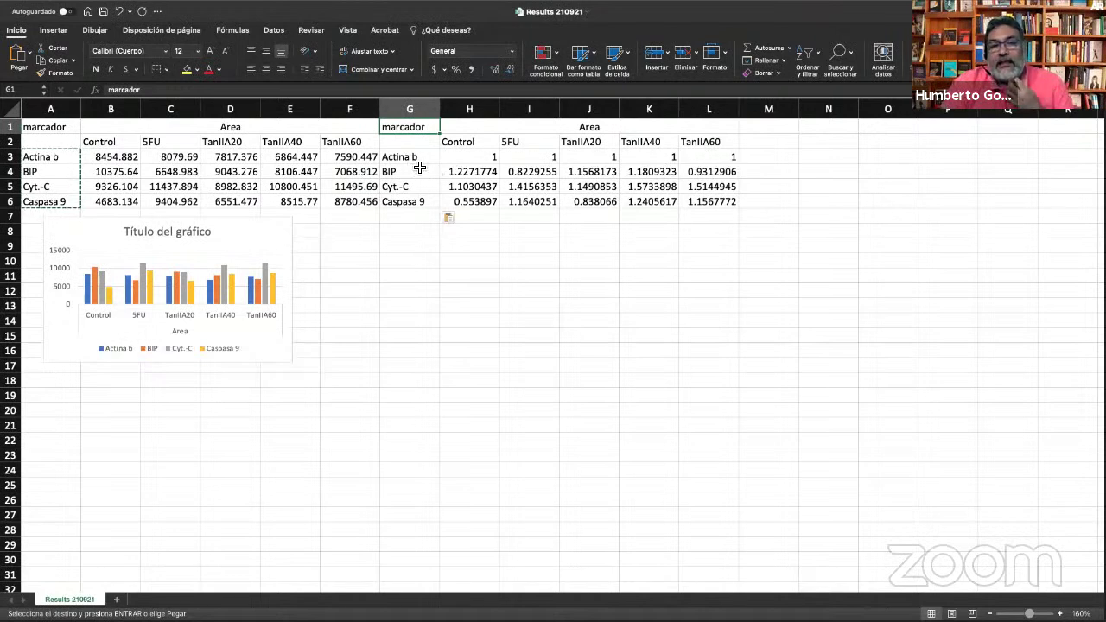
{"action": "left_click", "coordinate": [463, 257]}
{"action": "left_click_drag", "start_coordinate": [410, 127], "coordinate": [671, 204]}
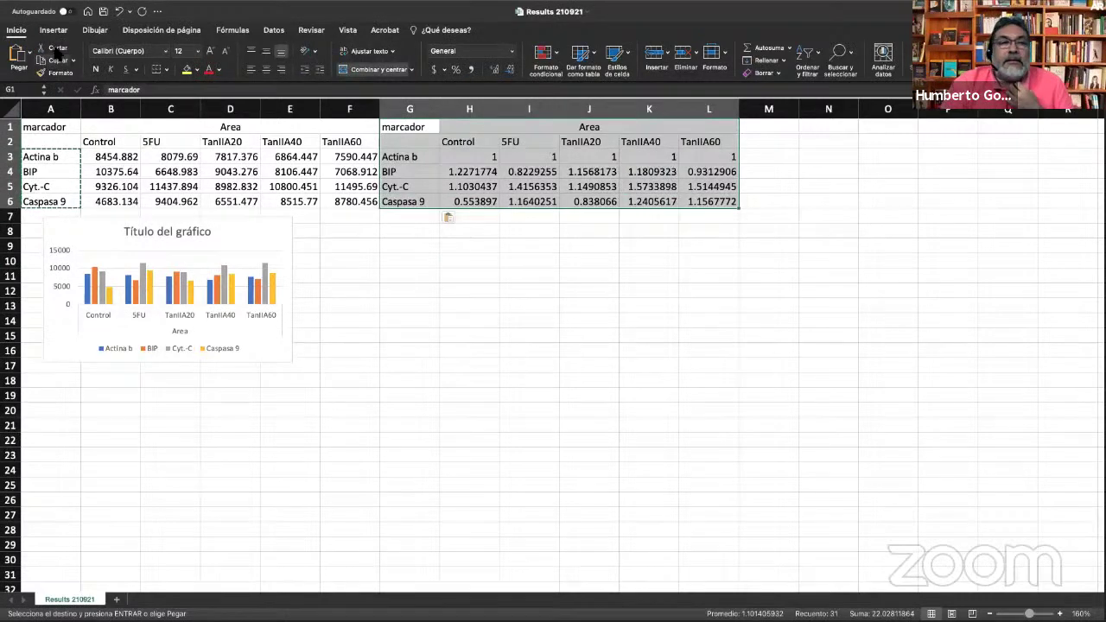
{"action": "left_click", "coordinate": [54, 30]}
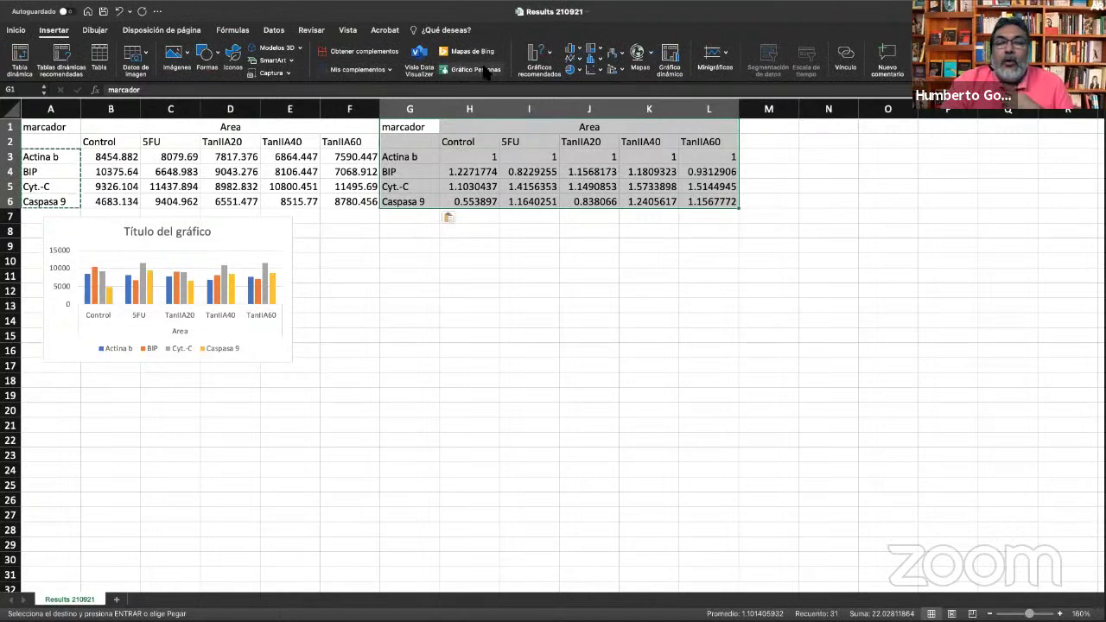
{"action": "left_click", "coordinate": [548, 56]}
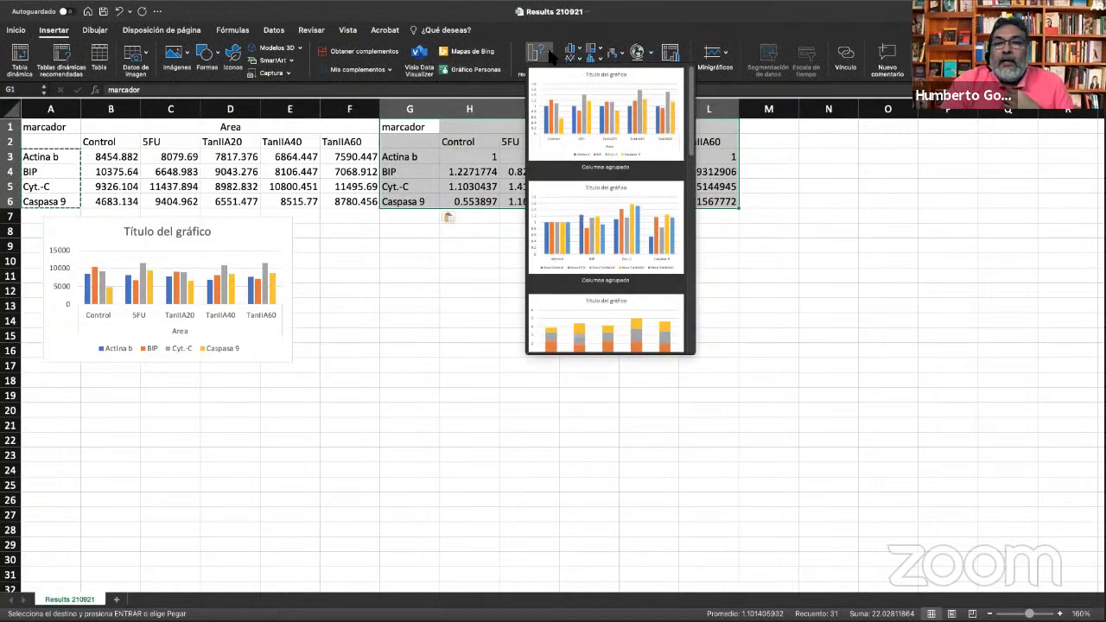
{"action": "left_click", "coordinate": [568, 97]}
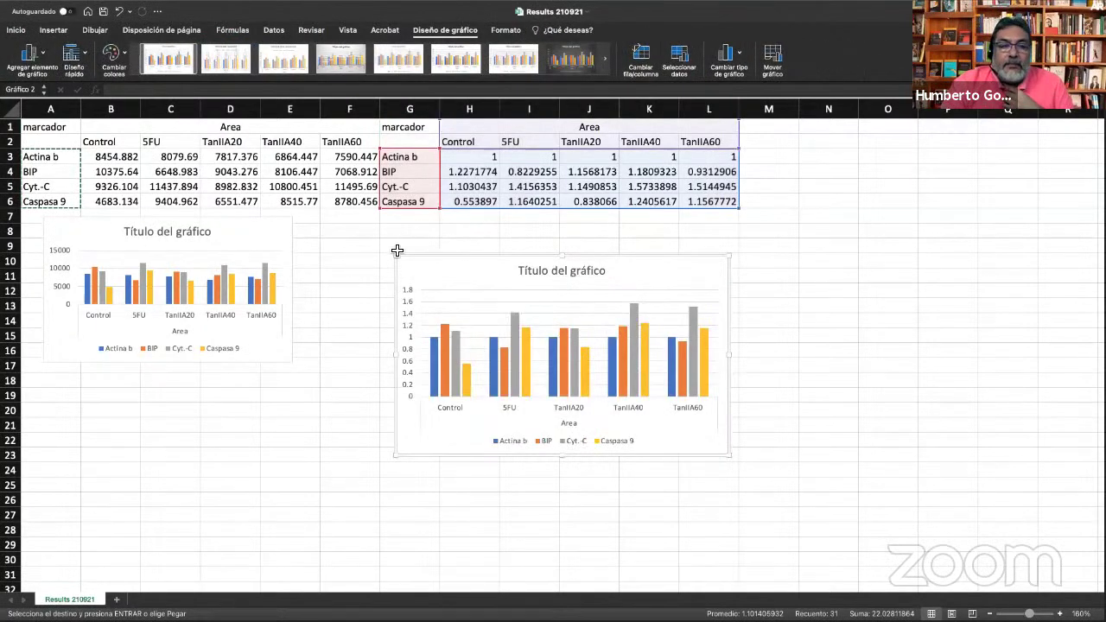
Enlarge the raw-area chart and place it directly beside the normalized chart, spanning about rows 10 to 23.
{"action": "left_click", "coordinate": [187, 321]}
{"action": "left_click_drag", "start_coordinate": [294, 364], "coordinate": [341, 415]}
{"action": "left_click_drag", "start_coordinate": [286, 222], "coordinate": [340, 274]}
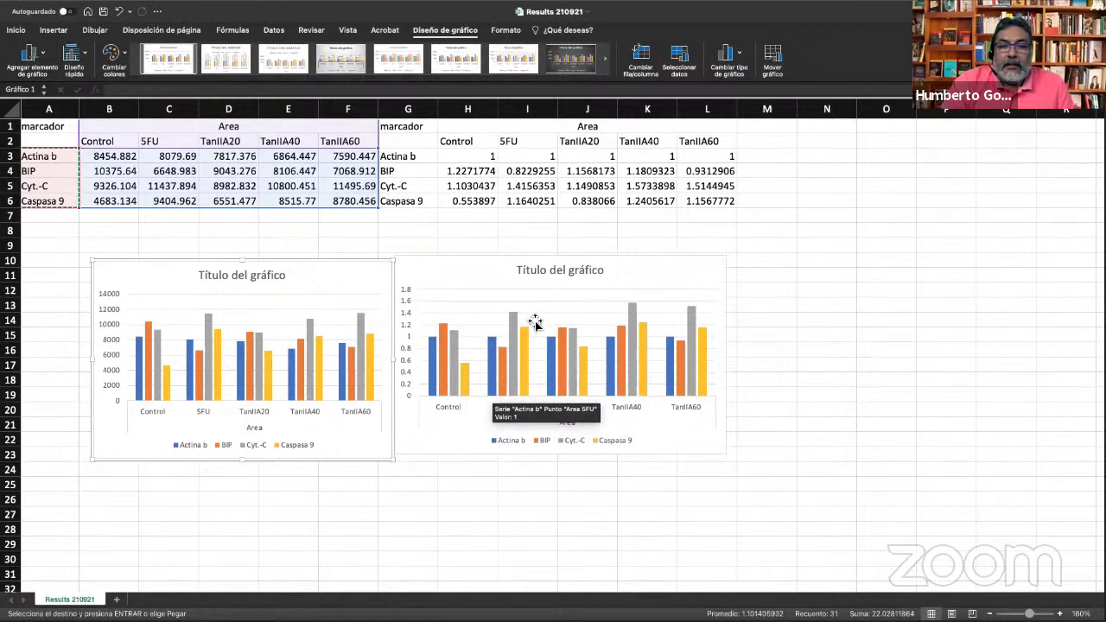
{"action": "scroll", "coordinate": [523, 326], "scroll_direction": "right", "scroll_amount": 1}
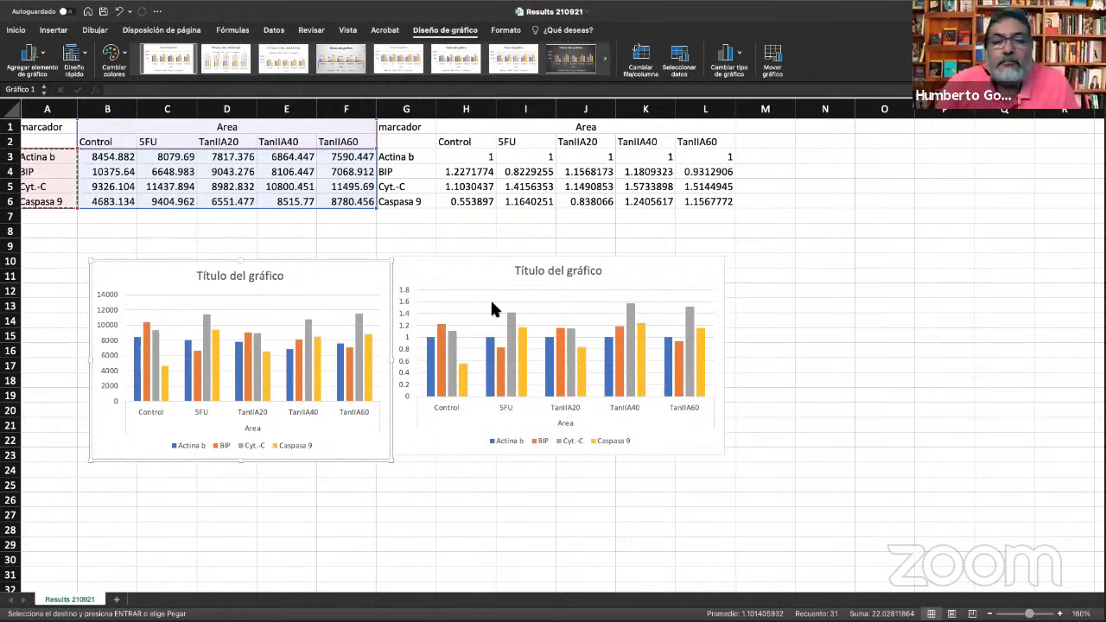
{"action": "mouse_move", "coordinate": [490, 298]}
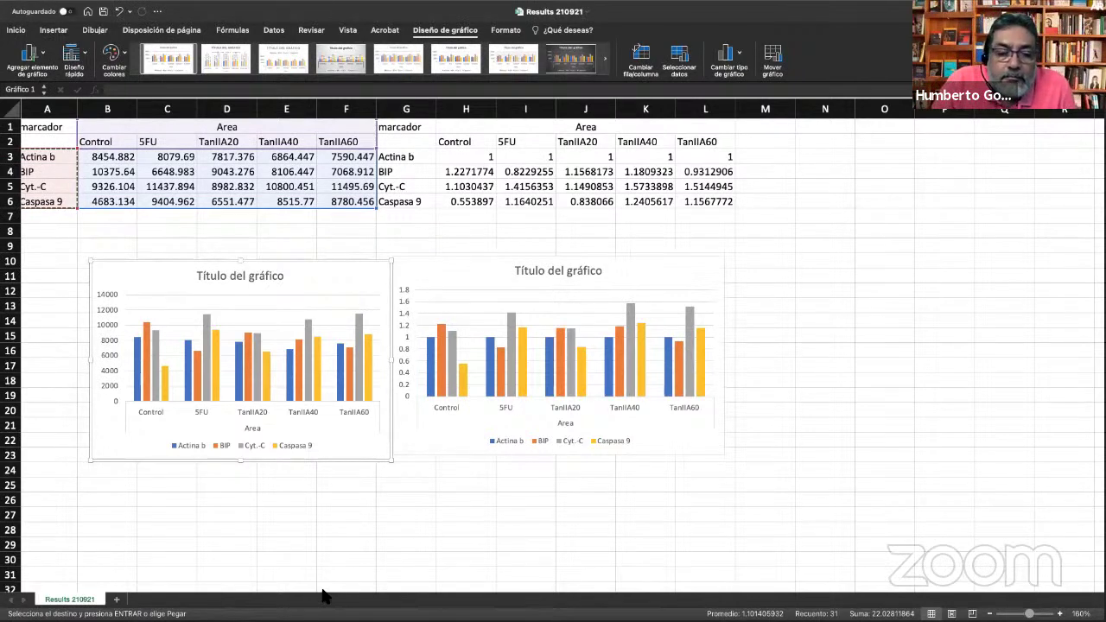
{"action": "mouse_move", "coordinate": [979, 26]}
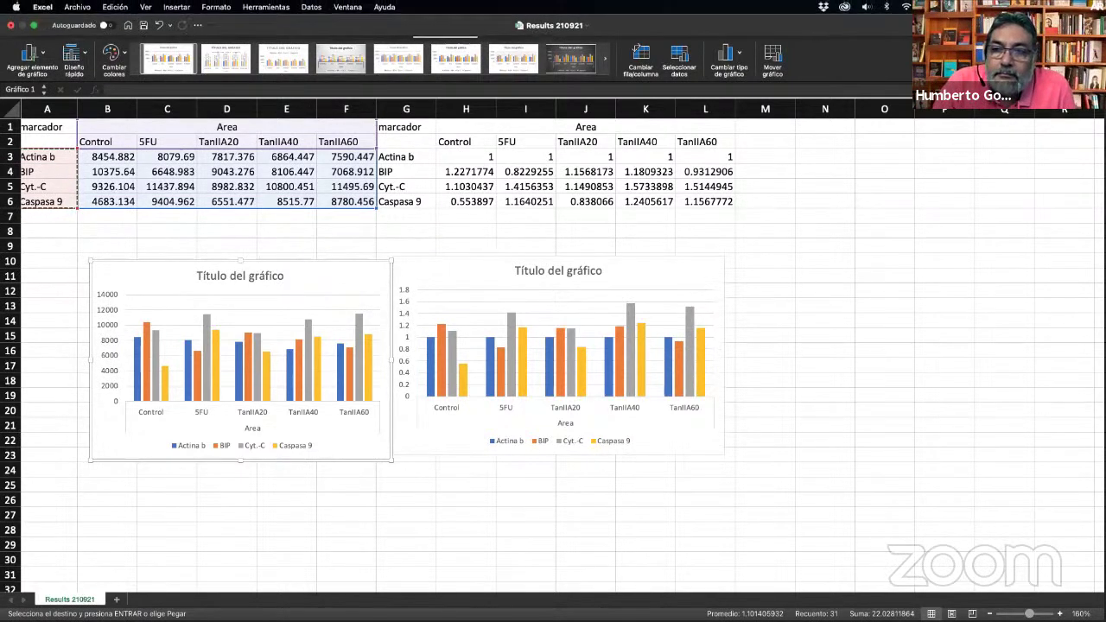
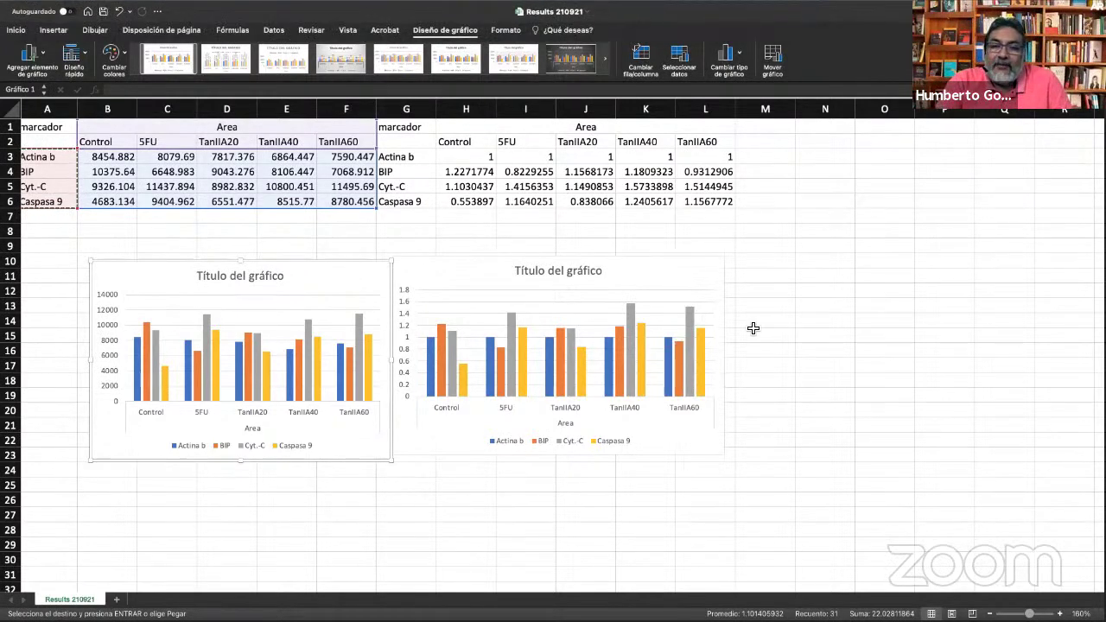
Remove the Actina b series from the normalized chart's data source.
{"action": "scroll", "coordinate": [672, 267], "scroll_direction": "down", "scroll_amount": 5}
{"action": "right_click", "coordinate": [684, 197]}
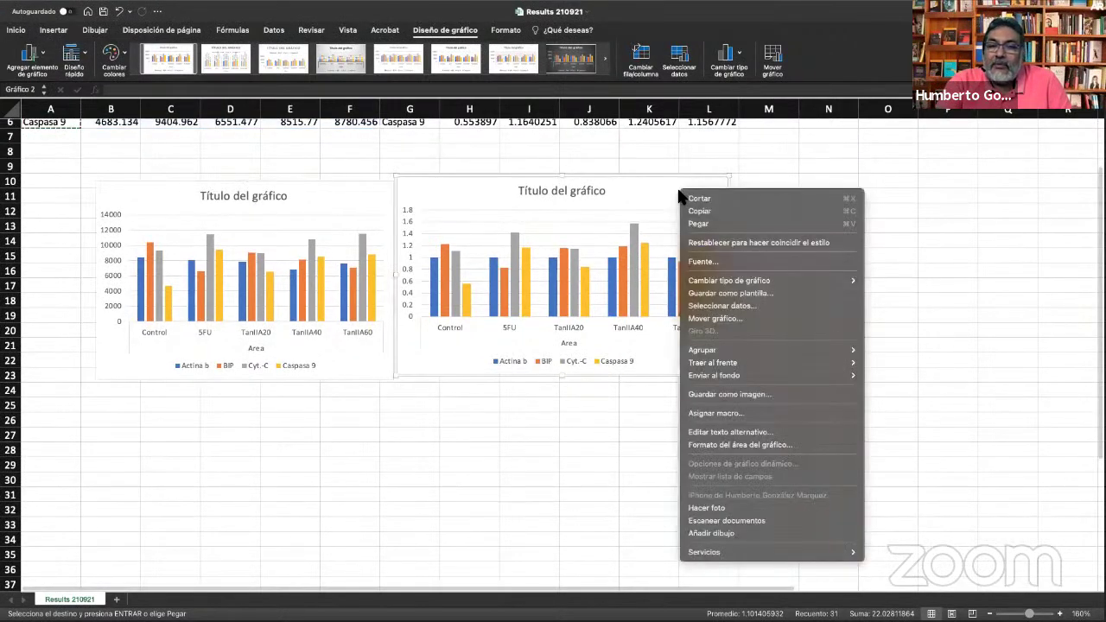
{"action": "left_click", "coordinate": [736, 306]}
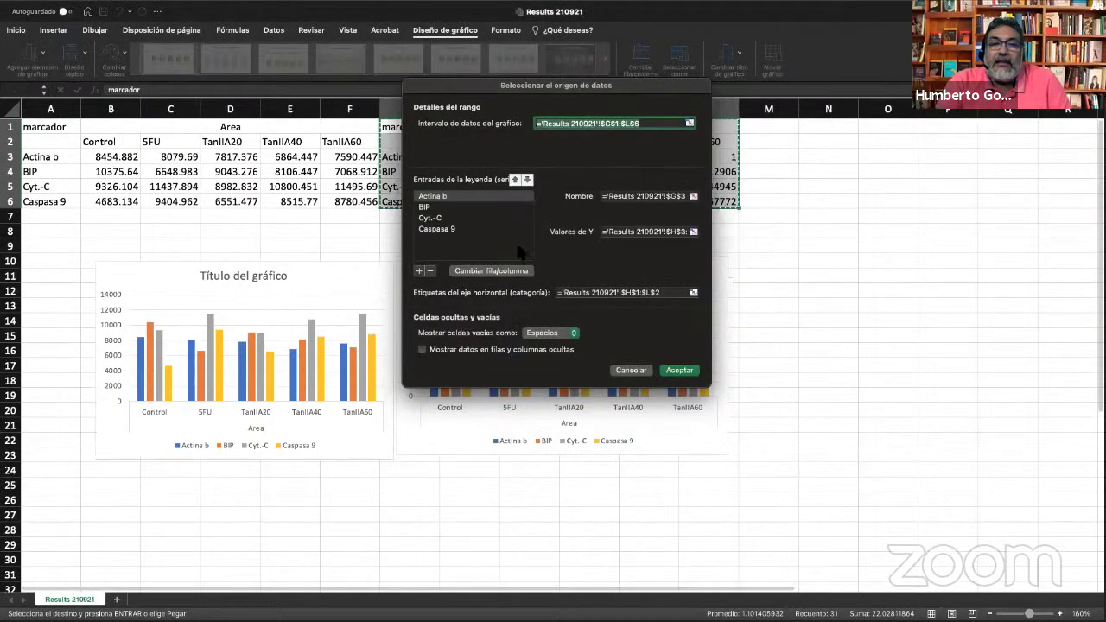
{"action": "left_click", "coordinate": [457, 198]}
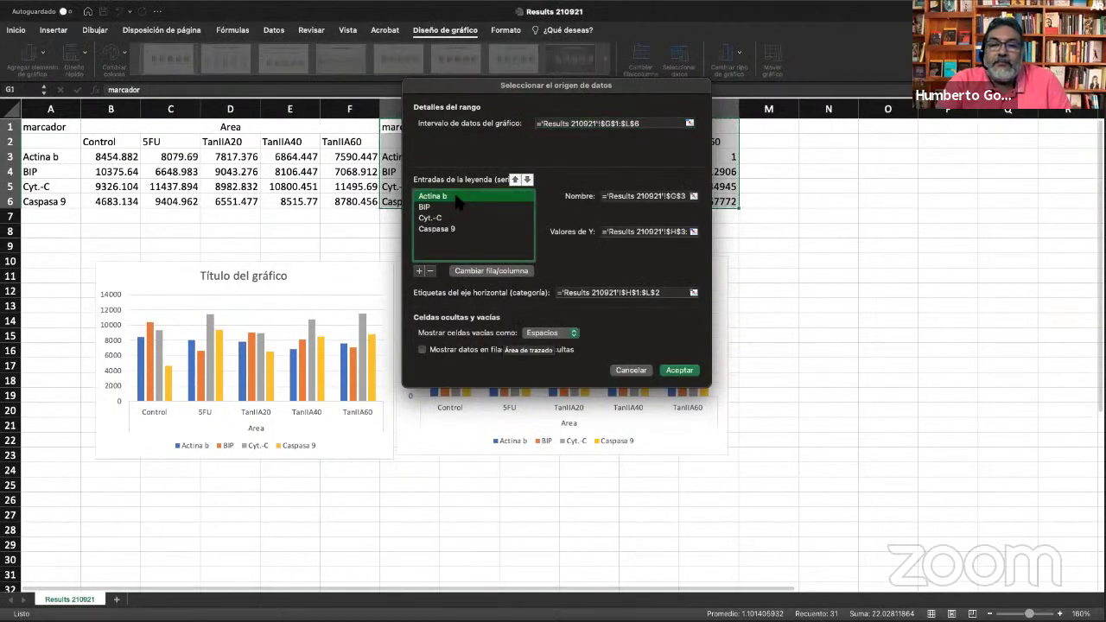
{"action": "left_click", "coordinate": [429, 271]}
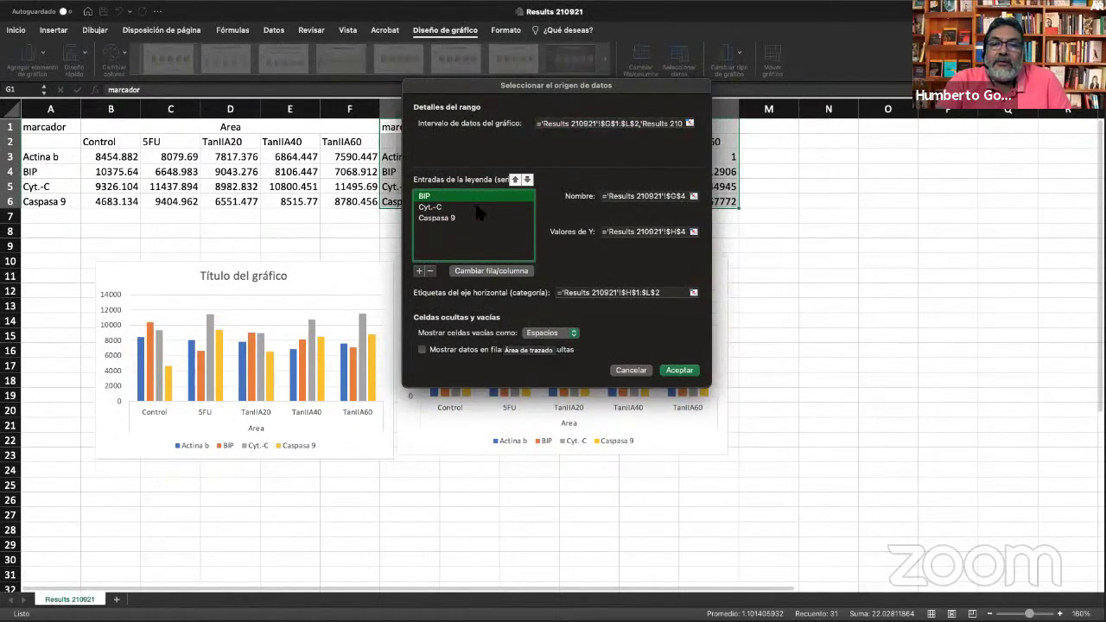
{"action": "left_click", "coordinate": [679, 370]}
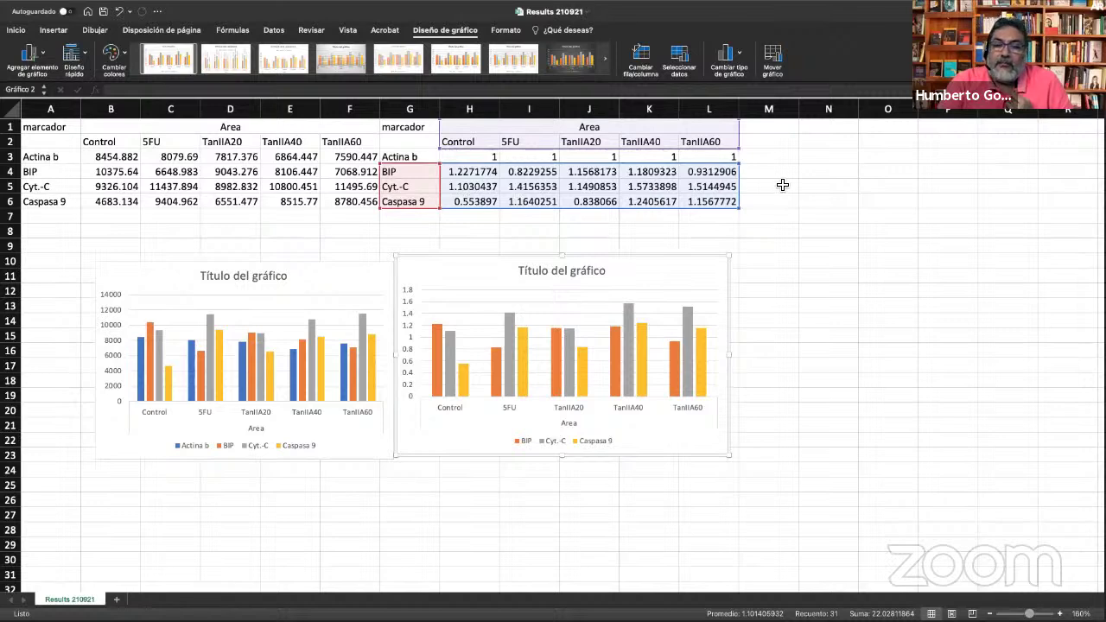
Enter =H4/$H$4 in M4 to relate BIP to its Control value, and fill the formula down to M6.
{"action": "scroll", "coordinate": [782, 181], "scroll_direction": "down", "scroll_amount": 1}
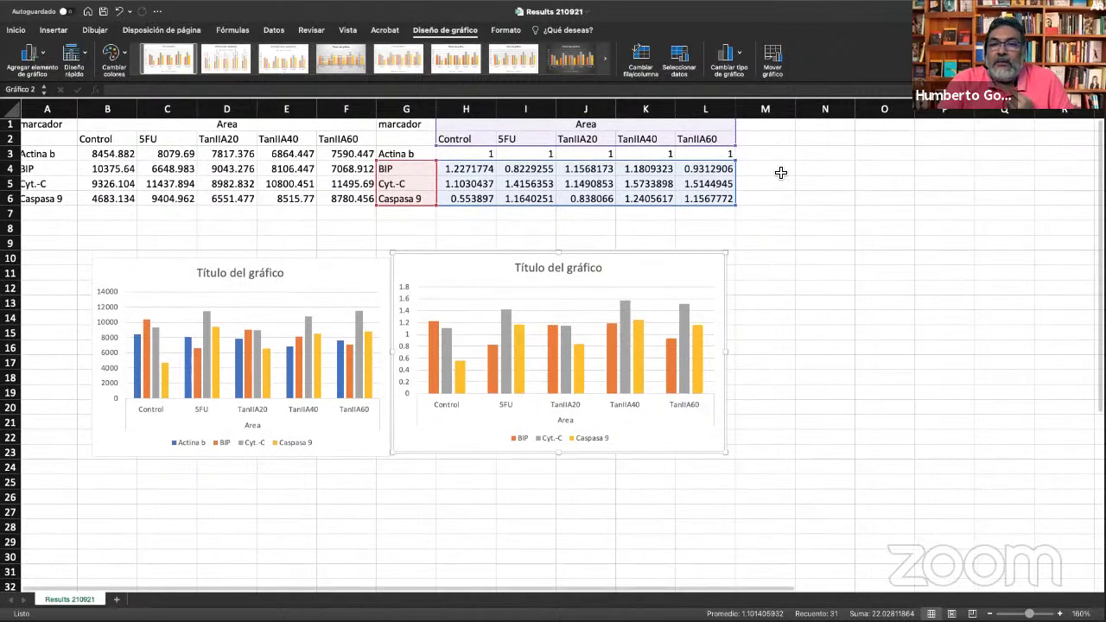
{"action": "left_click", "coordinate": [781, 174]}
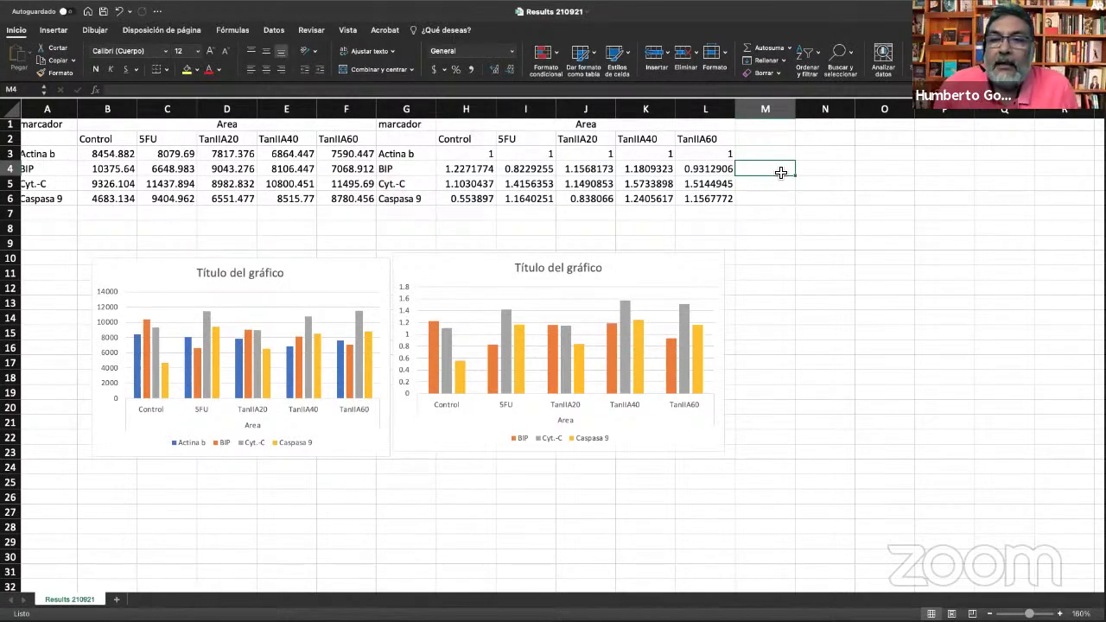
{"action": "type", "text": "="}
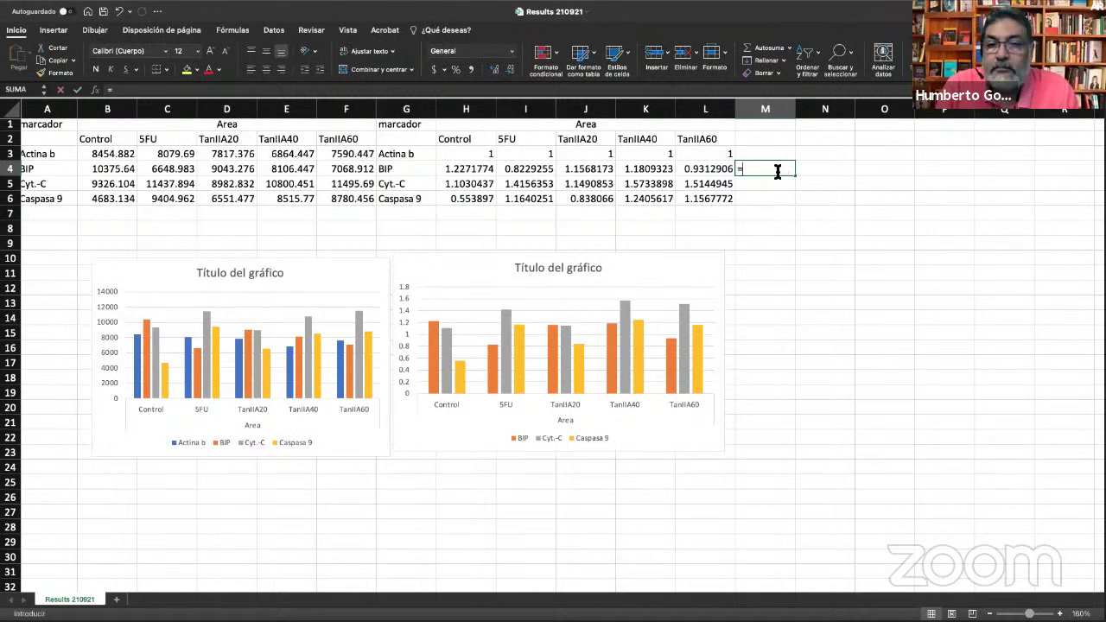
{"action": "left_click", "coordinate": [480, 167]}
{"action": "type", "text": "/"}
{"action": "left_click", "coordinate": [481, 169]}
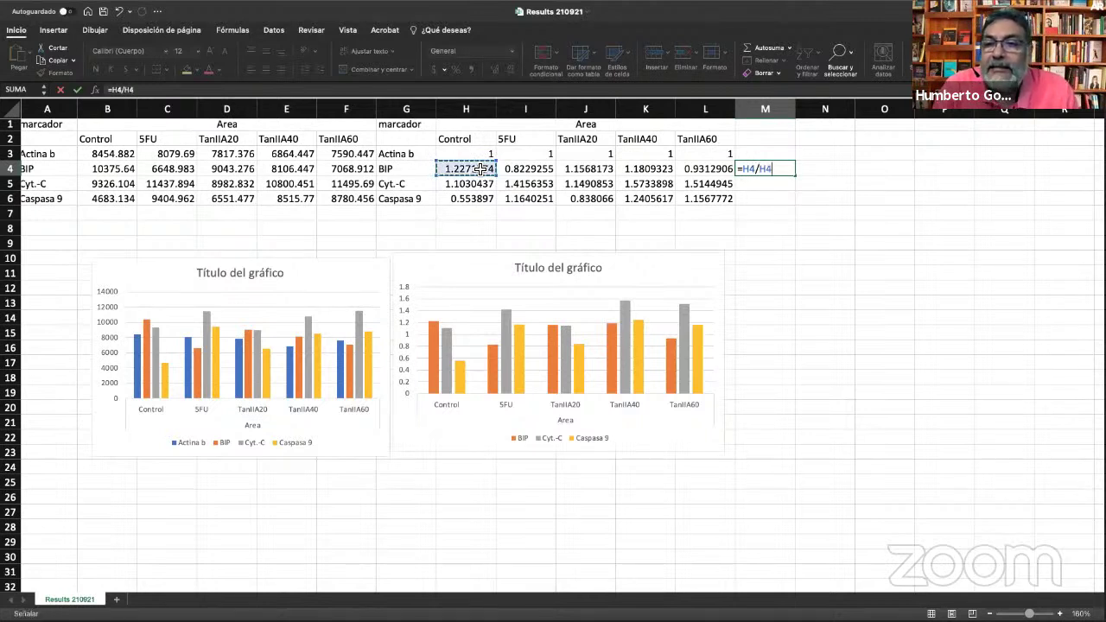
{"action": "left_click", "coordinate": [758, 171]}
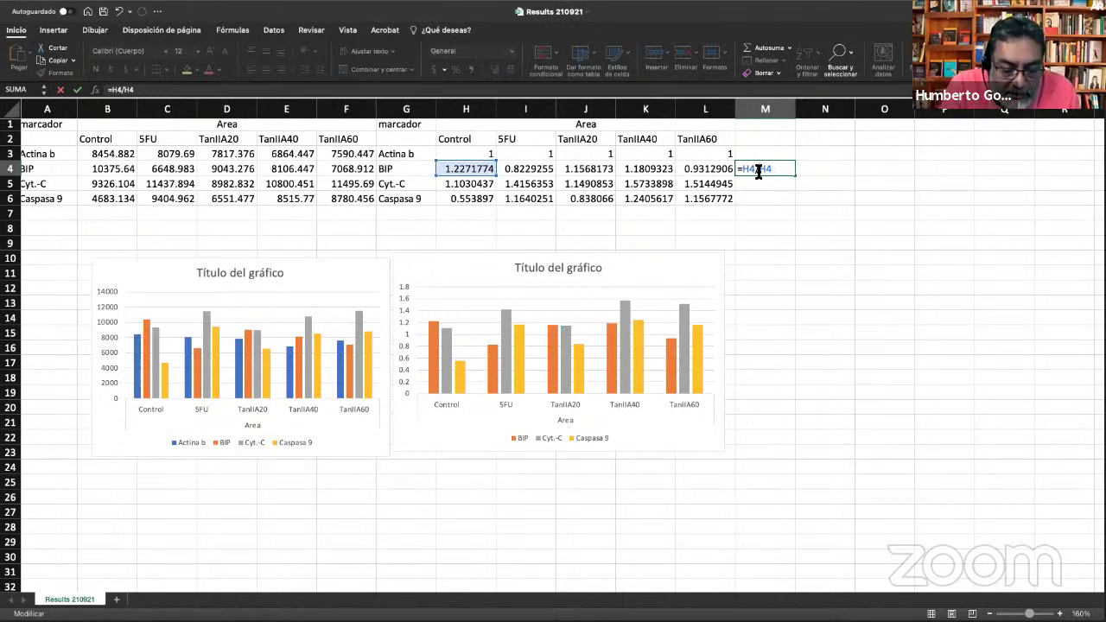
{"action": "type", "text": "$H"}
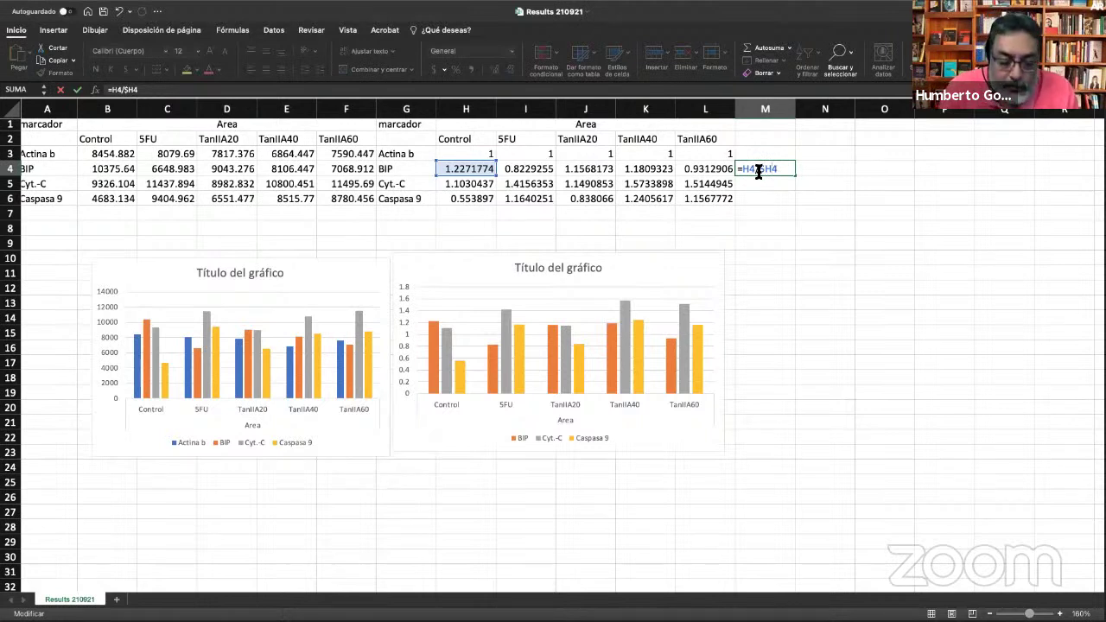
{"action": "type", "text": "$"}
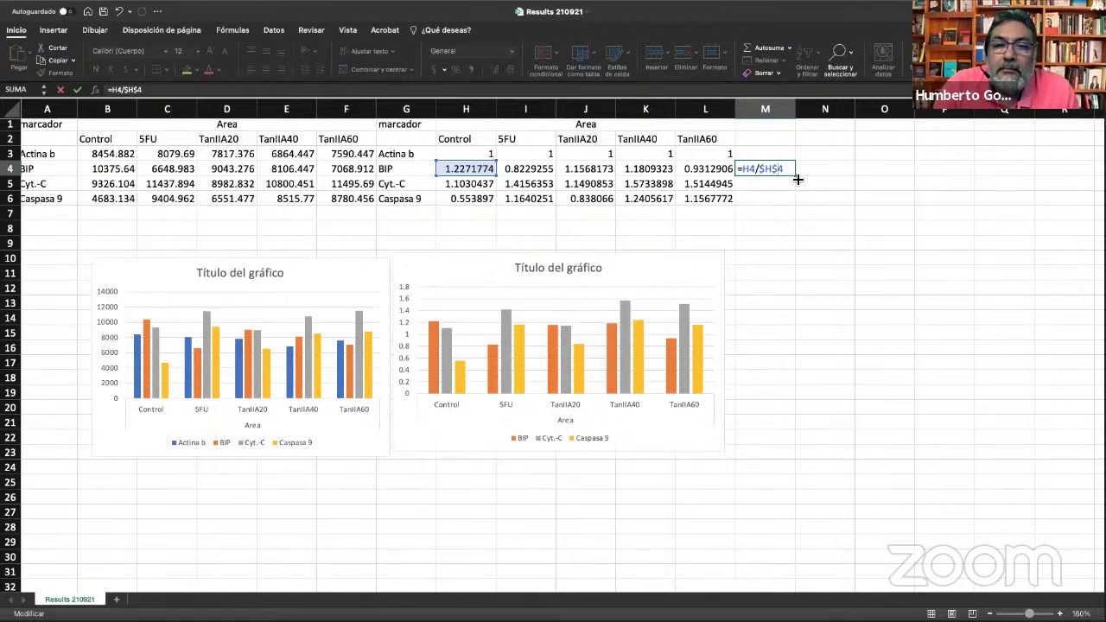
{"action": "scroll", "coordinate": [796, 180], "scroll_direction": "right", "scroll_amount": 1}
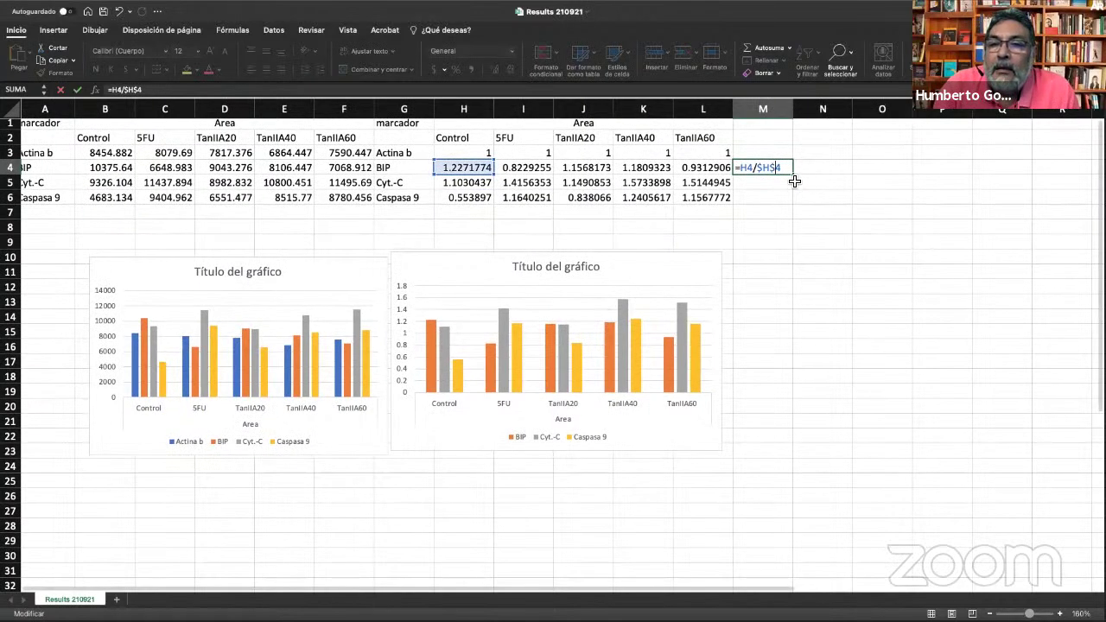
{"action": "key", "text": "Return"}
{"action": "left_click_drag", "start_coordinate": [794, 196], "coordinate": [791, 210]}
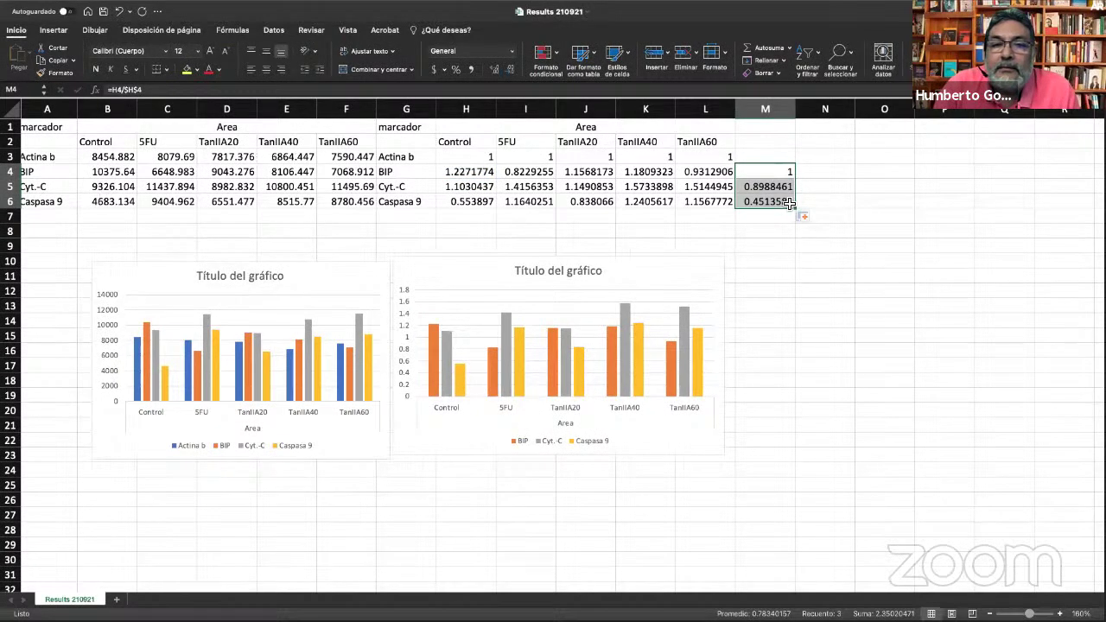
Correct the Cyt.-C ratio formula in M5 to =H5/$H$5 so it refers to its own Control value.
{"action": "scroll", "coordinate": [775, 181], "scroll_direction": "down", "scroll_amount": 1}
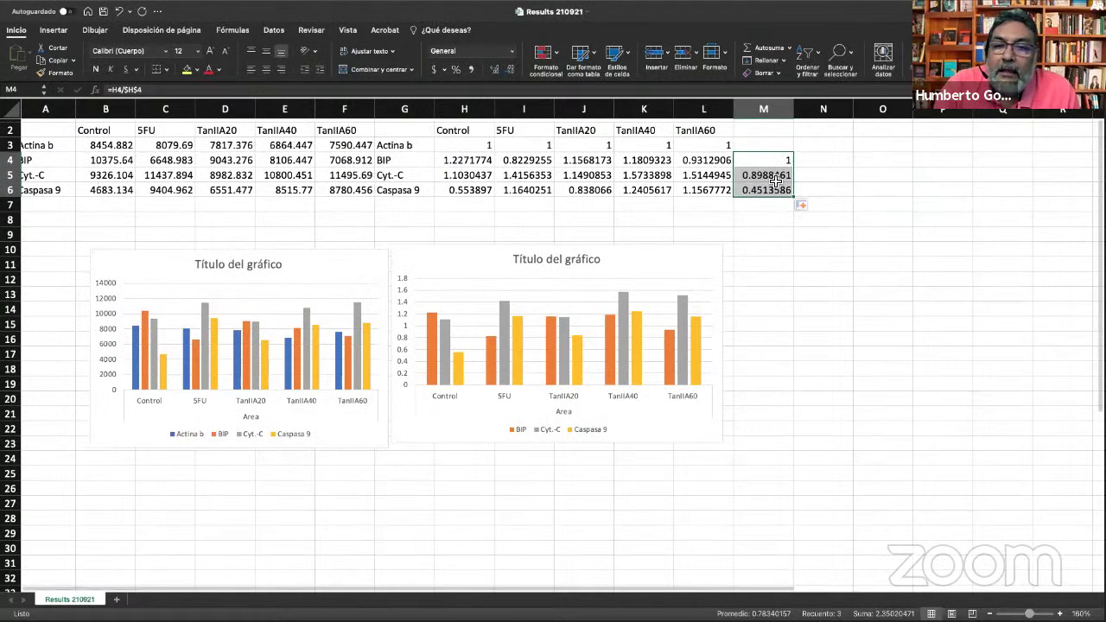
{"action": "left_click", "coordinate": [775, 179]}
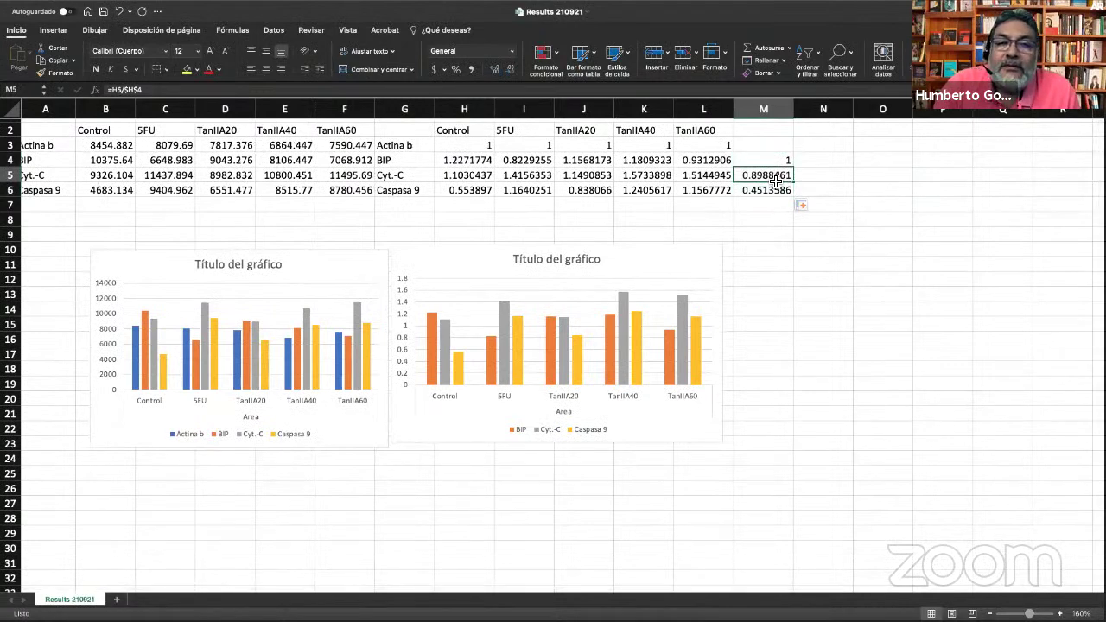
{"action": "scroll", "coordinate": [775, 179], "scroll_direction": "up", "scroll_amount": 1}
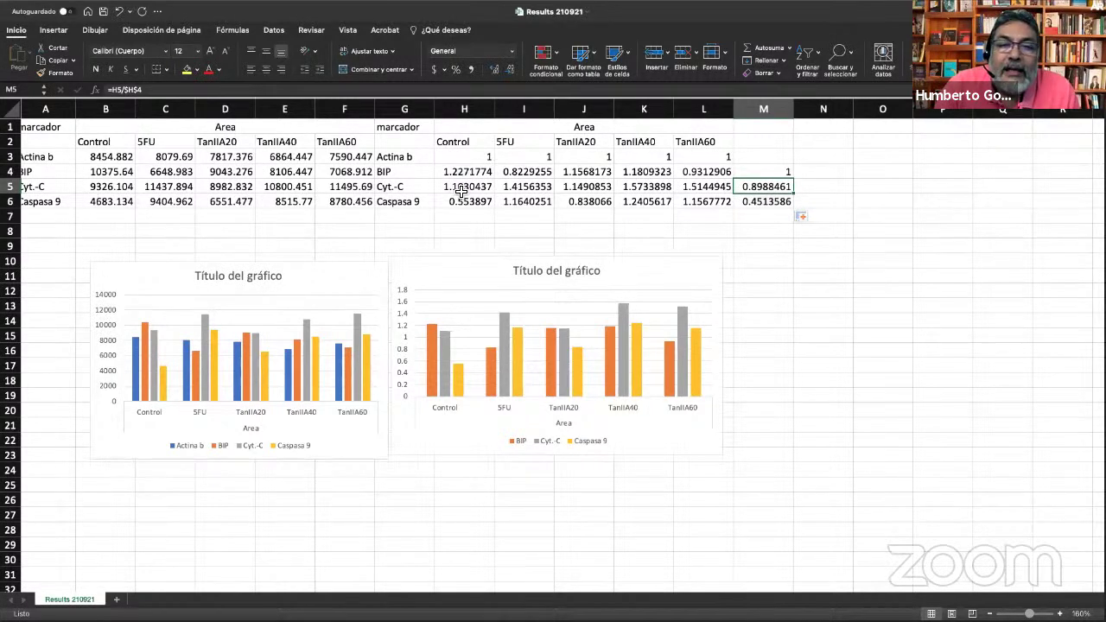
{"action": "double_click", "coordinate": [777, 188]}
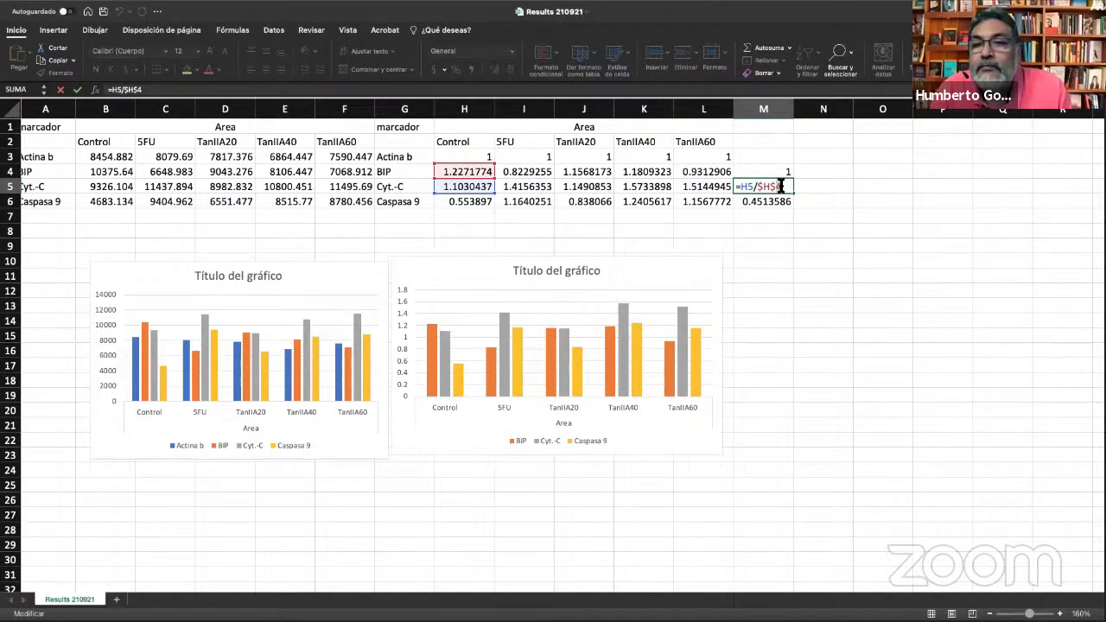
{"action": "key", "text": "BackSpace"}
{"action": "type", "text": "5"}
{"action": "left_click", "coordinate": [780, 201]}
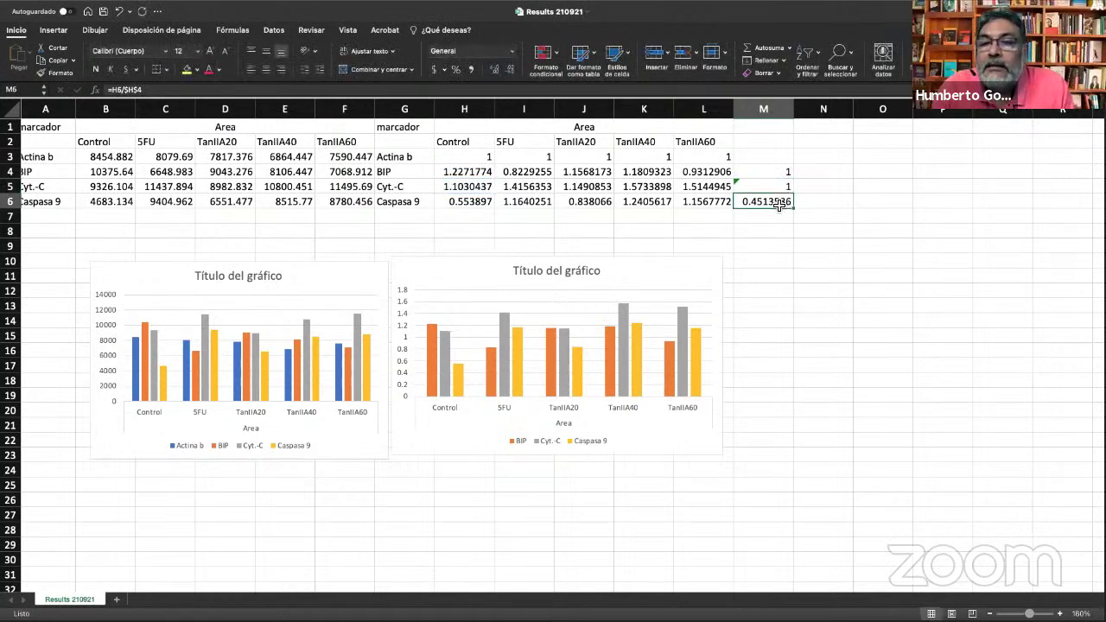
Correct the Caspasa 9 ratio formula in M6 to =H6/$H$6.
{"action": "double_click", "coordinate": [780, 202]}
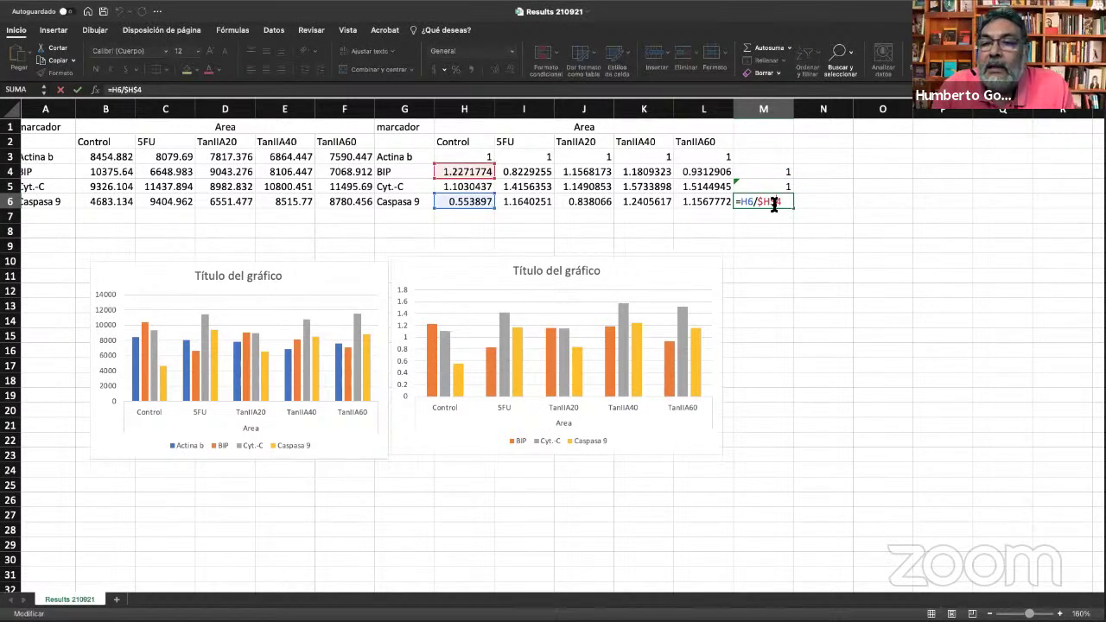
{"action": "key", "text": "BackSpace"}
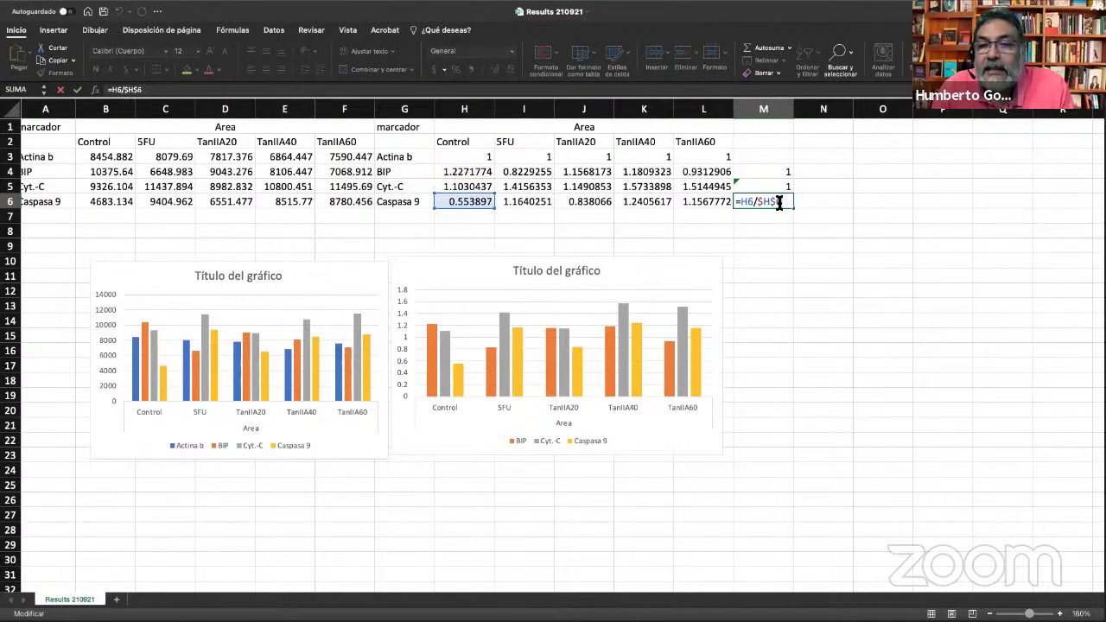
{"action": "type", "text": "6"}
{"action": "key", "text": "Return"}
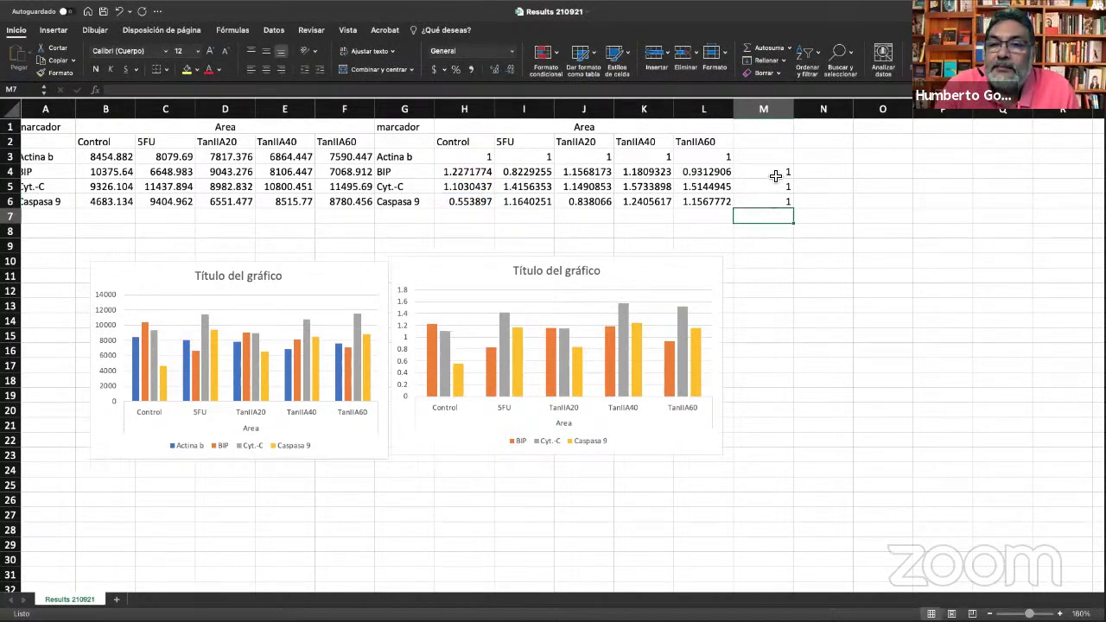
Fill the ratio formulas in M4:M6 across the row through column R.
{"action": "left_click", "coordinate": [773, 179]}
{"action": "left_click_drag", "start_coordinate": [773, 179], "coordinate": [774, 203]}
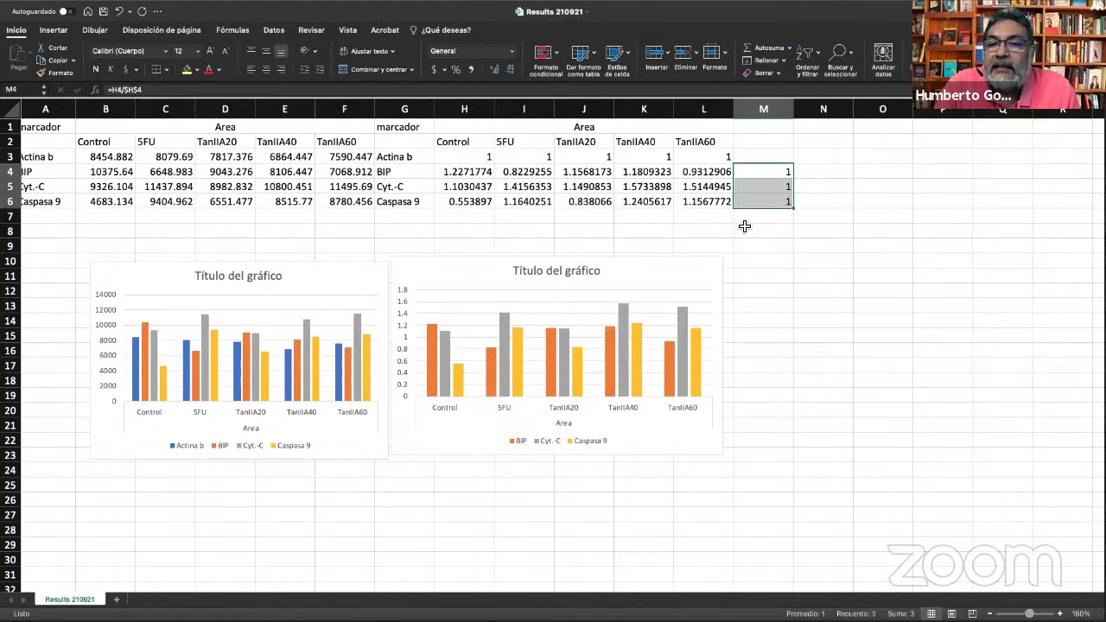
{"action": "left_click_drag", "start_coordinate": [794, 209], "coordinate": [951, 197]}
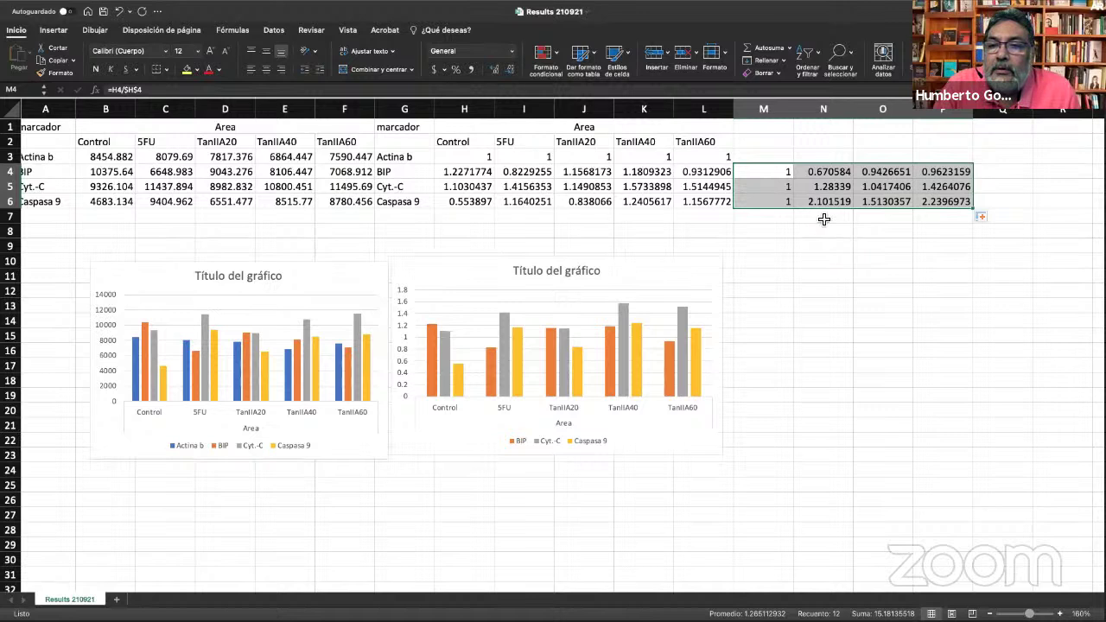
{"action": "left_click_drag", "start_coordinate": [976, 210], "coordinate": [1081, 208]}
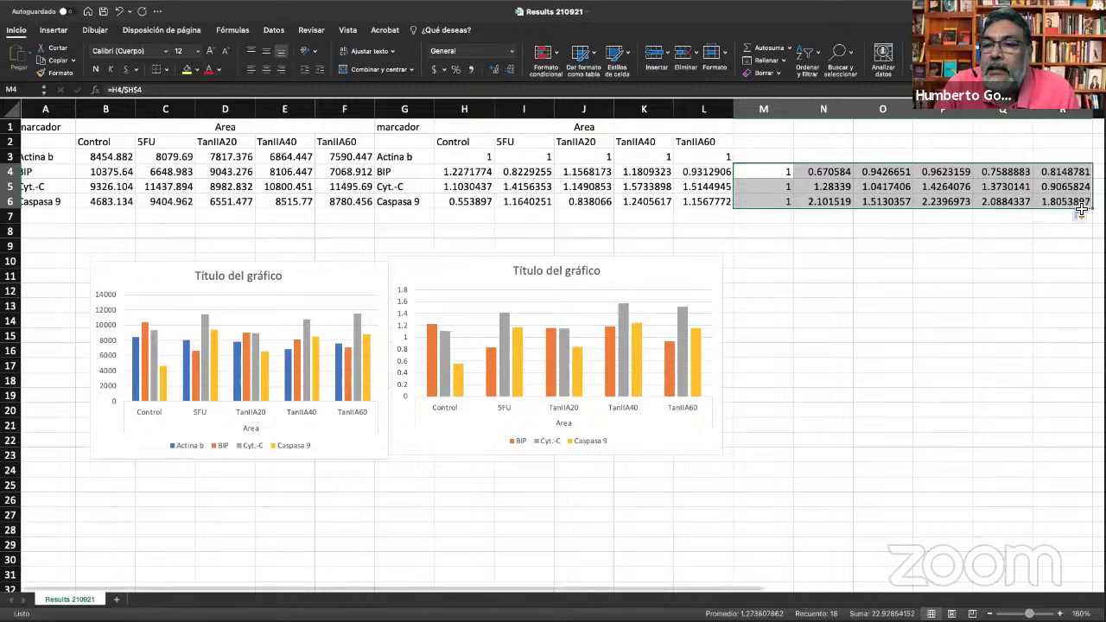
{"action": "scroll", "coordinate": [1082, 208], "scroll_direction": "right", "scroll_amount": 5}
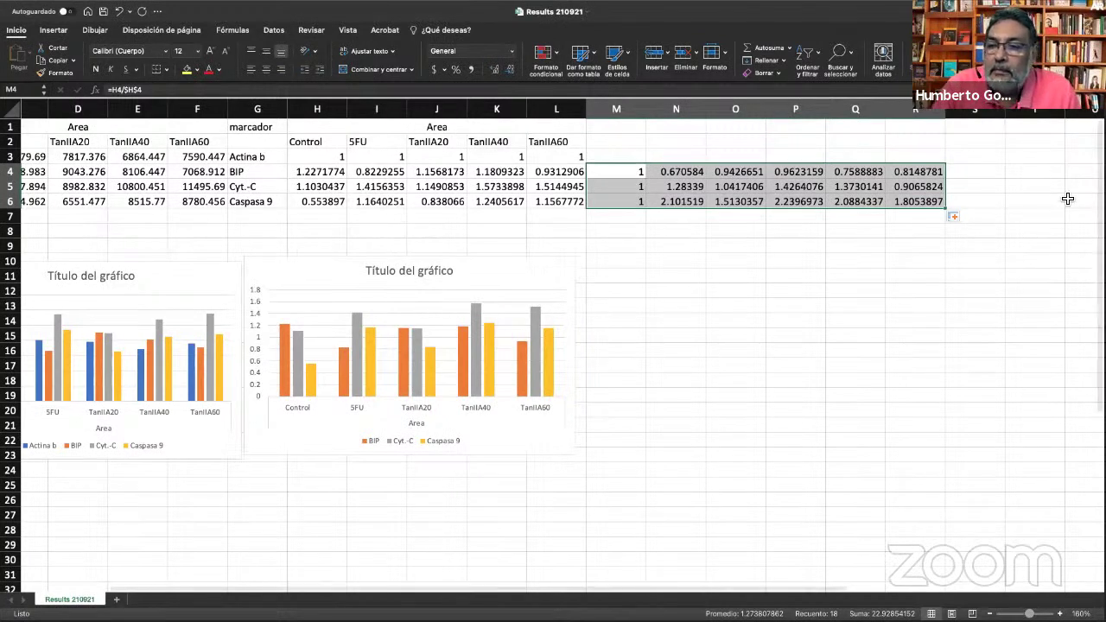
{"action": "left_click", "coordinate": [1065, 200]}
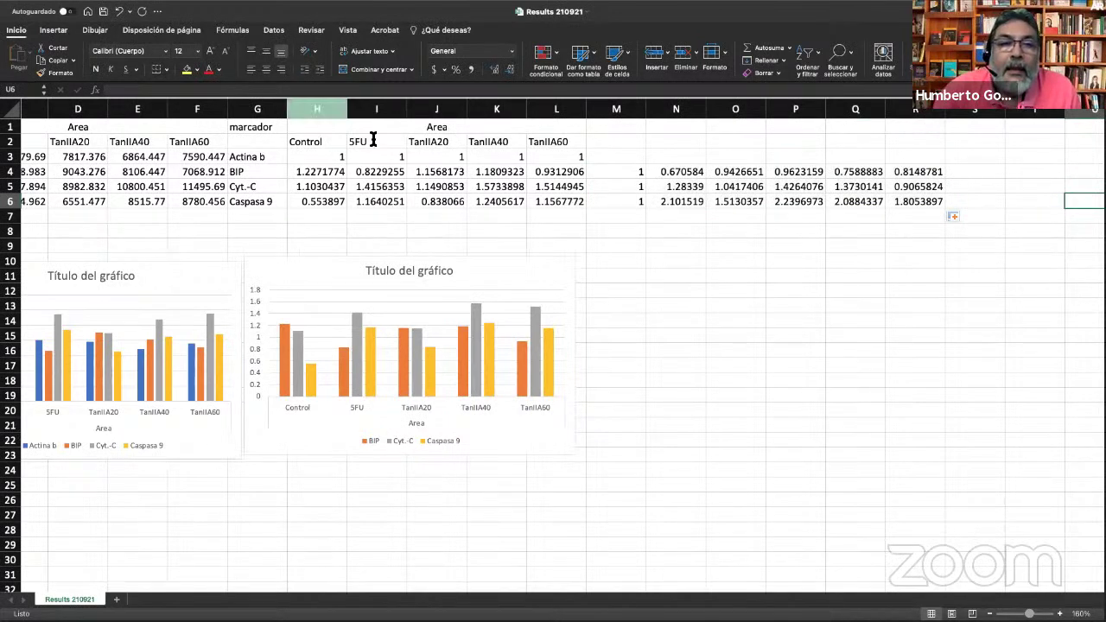
Copy the merged Area heading and the treatment names in H1:L2.
{"action": "left_click", "coordinate": [320, 133]}
{"action": "left_click_drag", "start_coordinate": [320, 134], "coordinate": [331, 147]}
{"action": "key", "text": "super+c"}
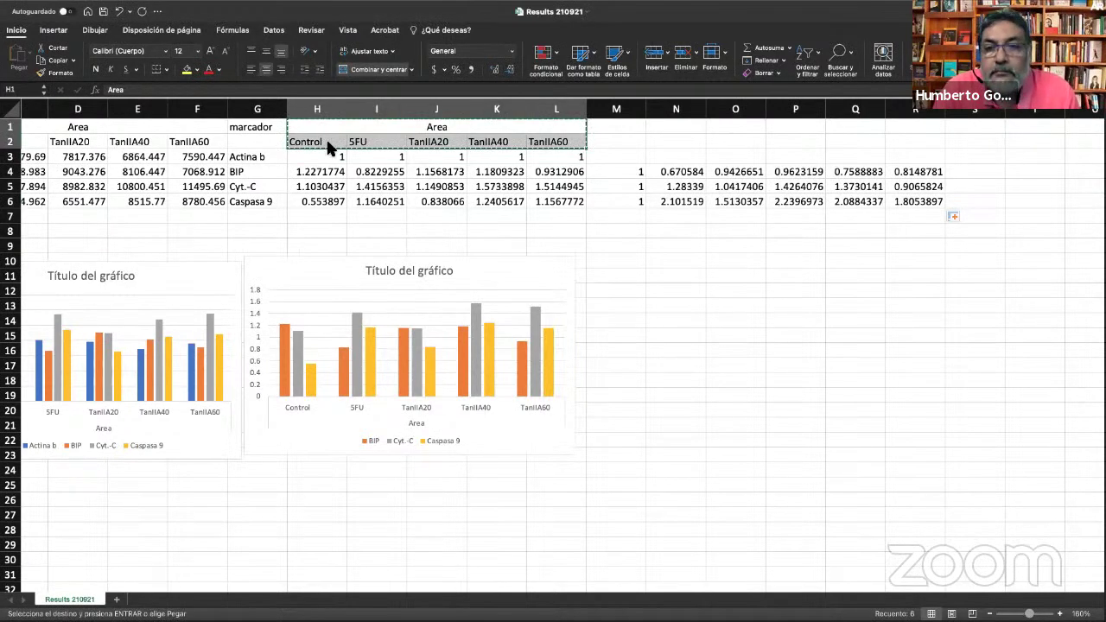
{"action": "left_click", "coordinate": [633, 158]}
{"action": "key", "text": "super+v"}
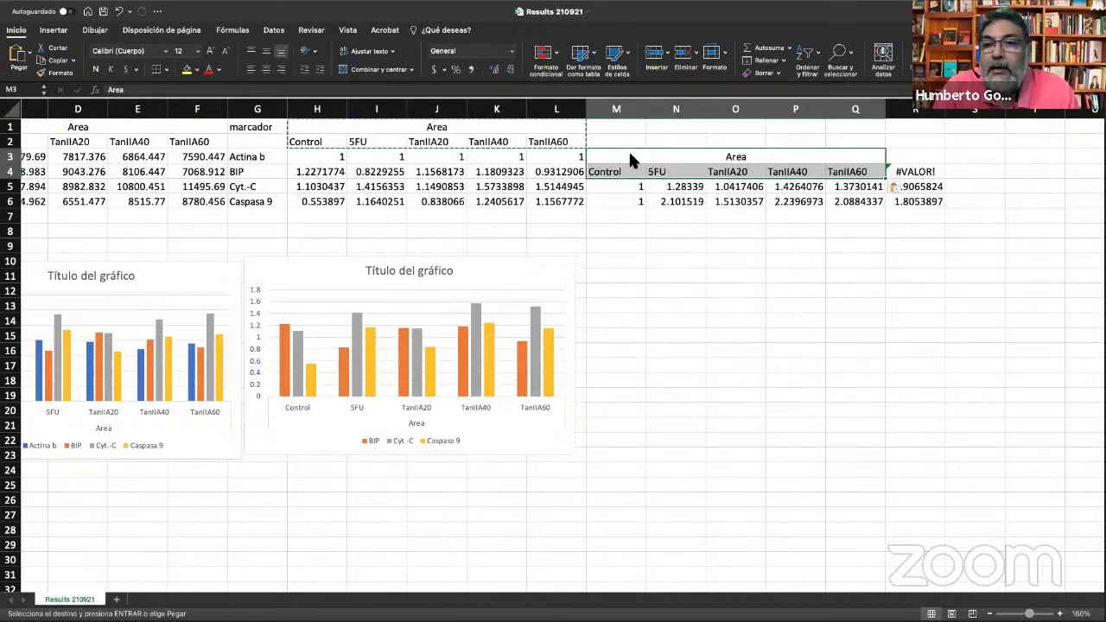
{"action": "key", "text": "super+z"}
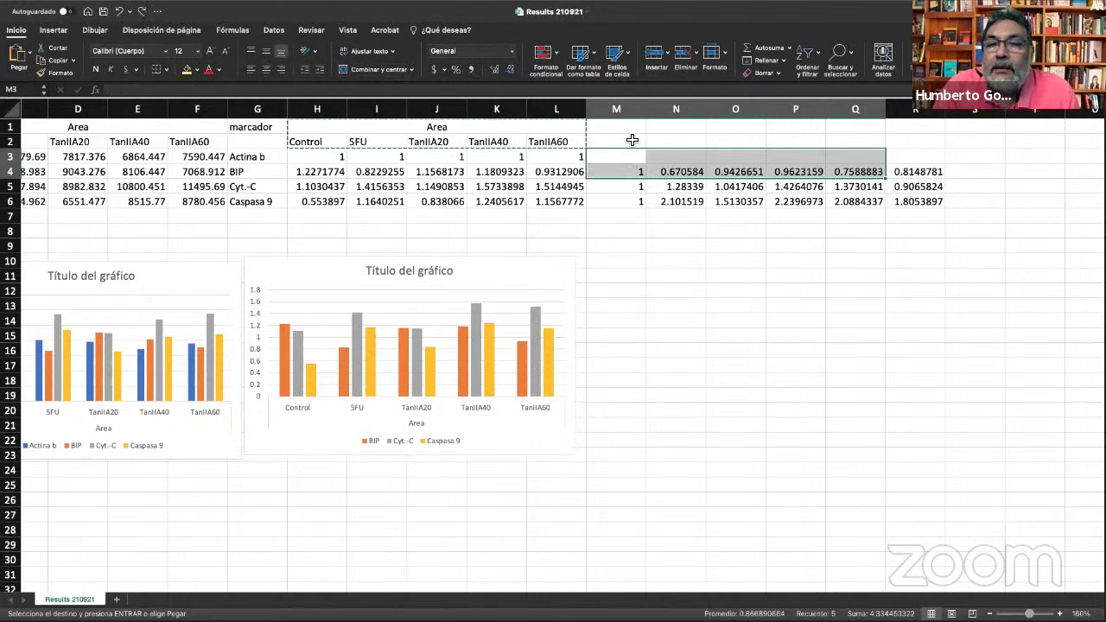
Paste the copied headers above the ratios starting at M2, and insert an empty column before column M.
{"action": "left_click", "coordinate": [632, 140]}
{"action": "key", "text": "super+v"}
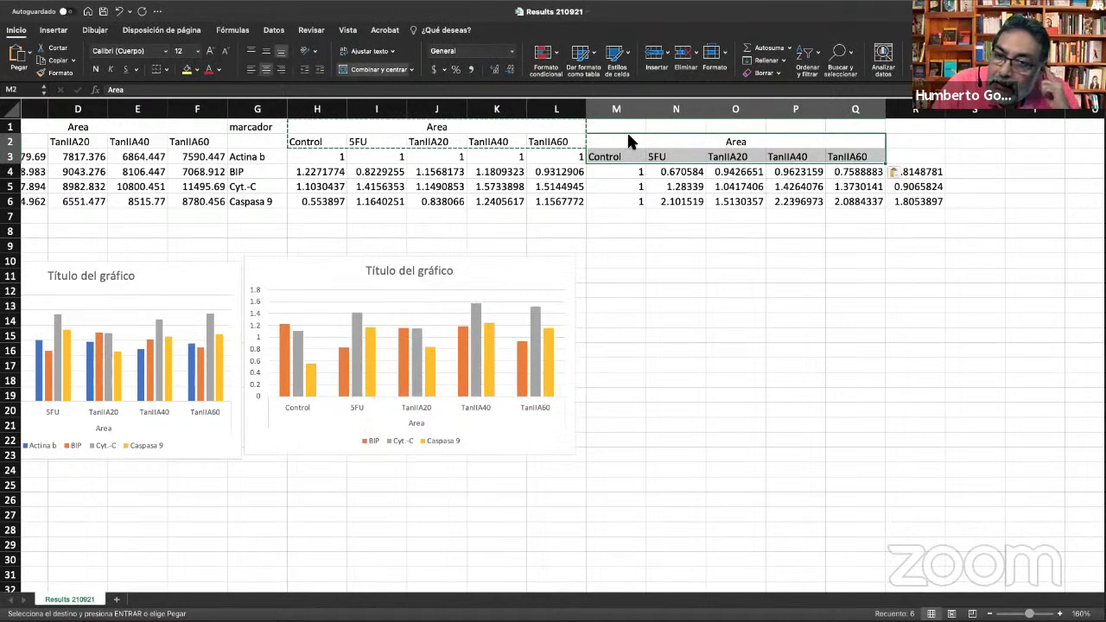
{"action": "left_click", "coordinate": [616, 110]}
{"action": "right_click", "coordinate": [620, 113]}
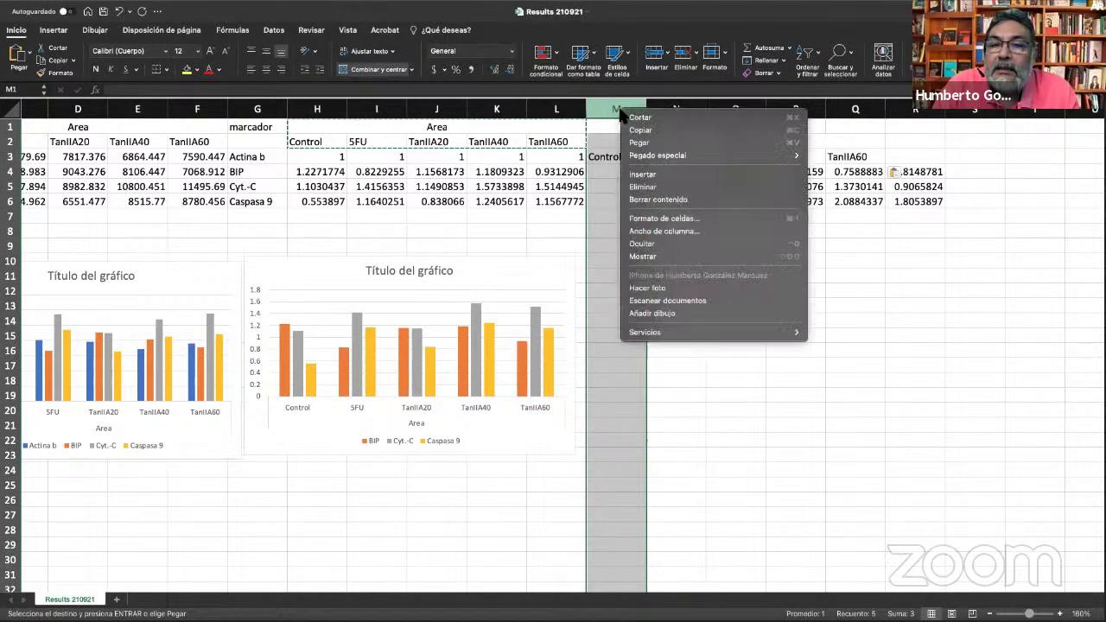
{"action": "left_click", "coordinate": [643, 174]}
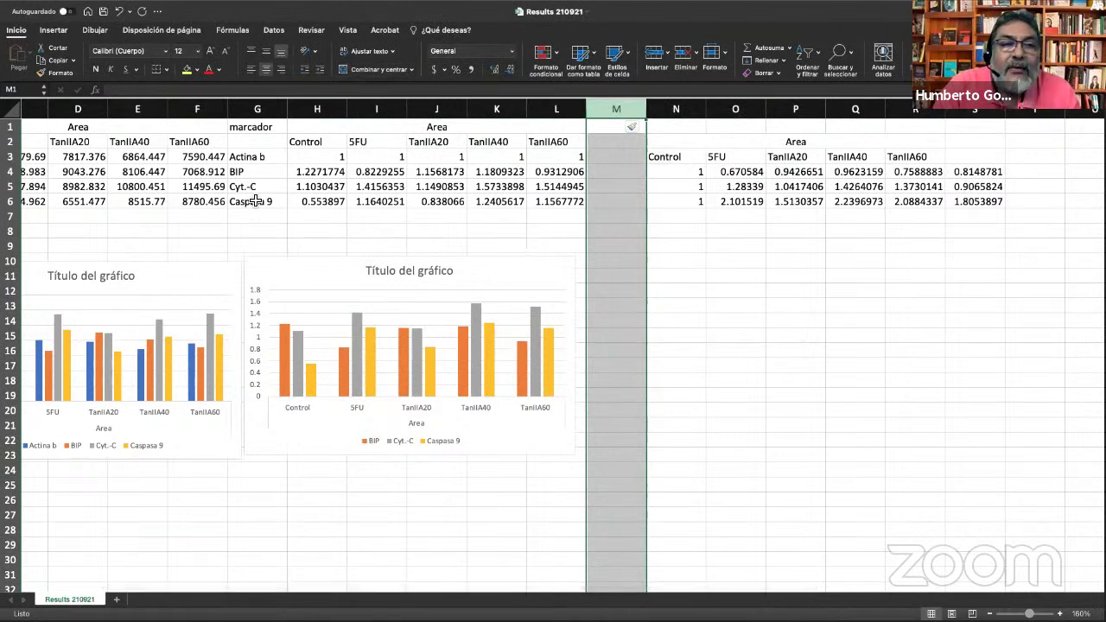
Copy the marker names BIP, Cyt.-C and Caspasa 9 from G4:G6 into M4:M6.
{"action": "left_click_drag", "start_coordinate": [257, 172], "coordinate": [251, 200]}
{"action": "key", "text": "ctrl+c"}
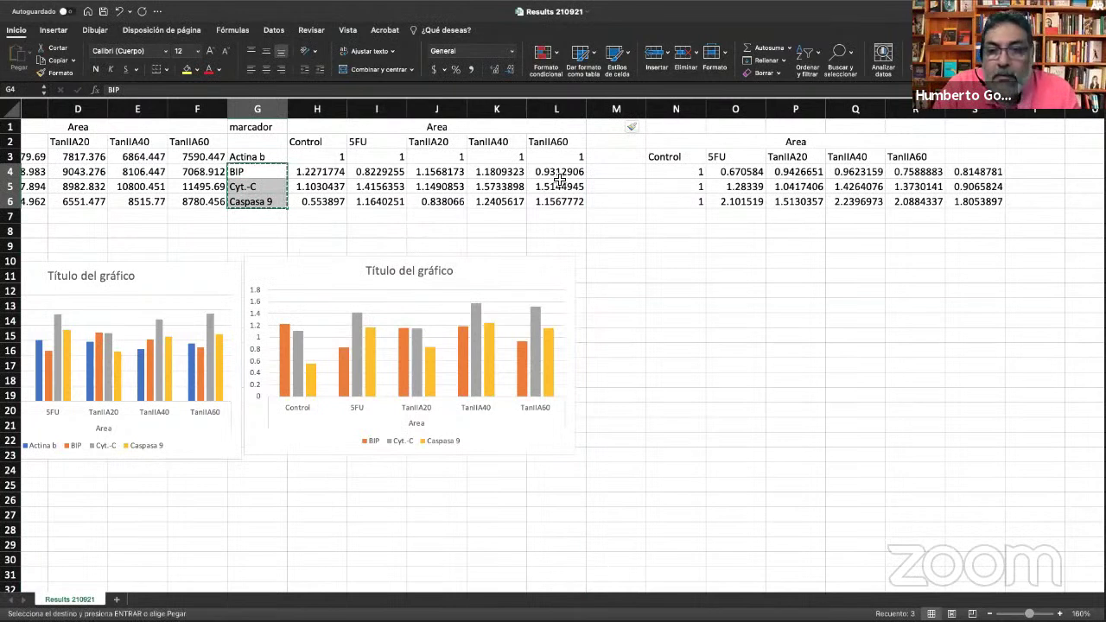
{"action": "left_click", "coordinate": [625, 173]}
{"action": "key", "text": "ctrl+v"}
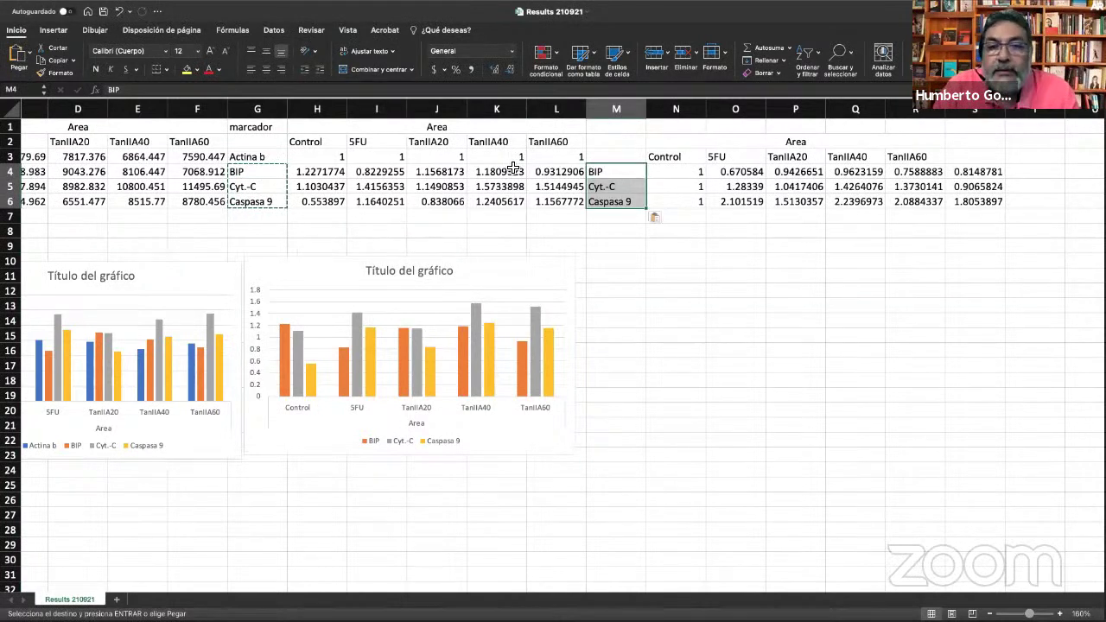
{"action": "left_click", "coordinate": [263, 128]}
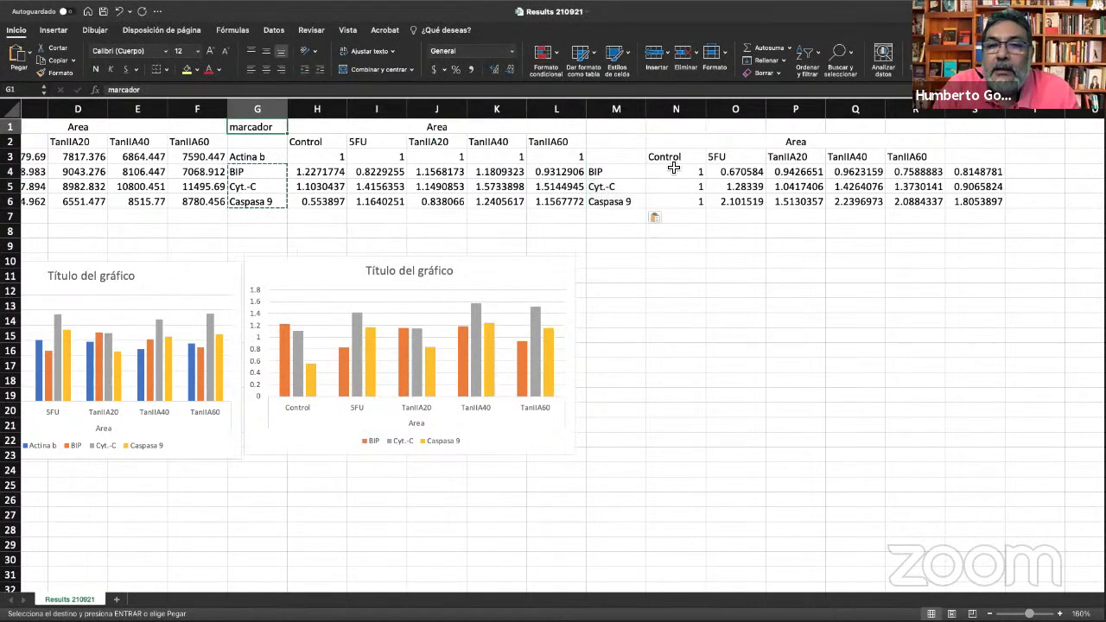
{"action": "left_click", "coordinate": [623, 147]}
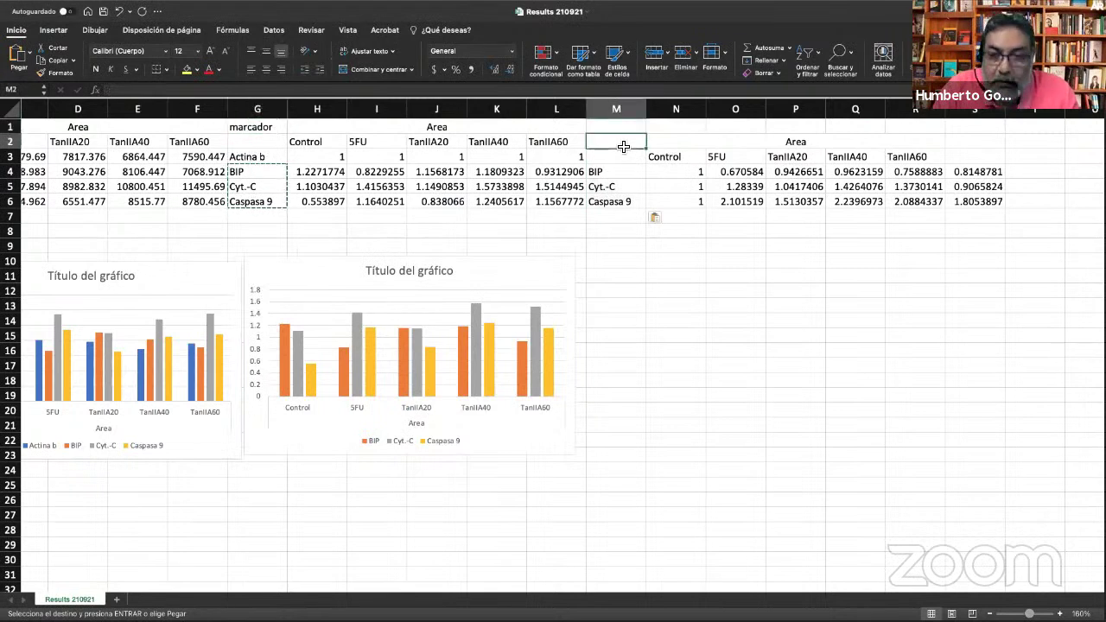
{"action": "key", "text": "ctrl+v"}
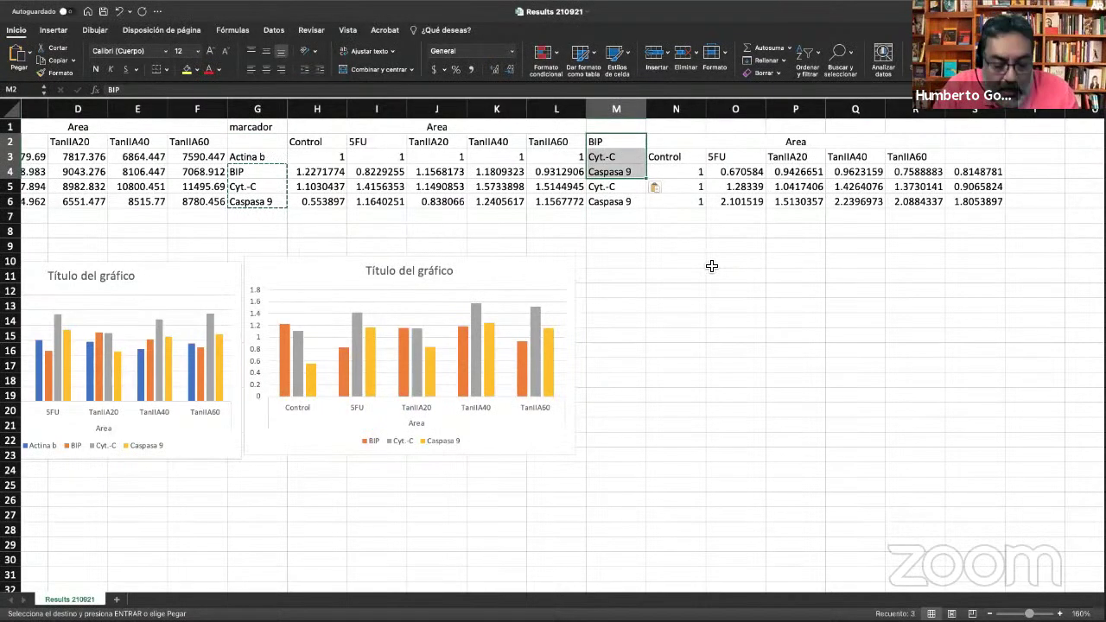
{"action": "key", "text": "ctrl+z"}
Copy the marcador heading from G1 into M2.
{"action": "left_click", "coordinate": [267, 131]}
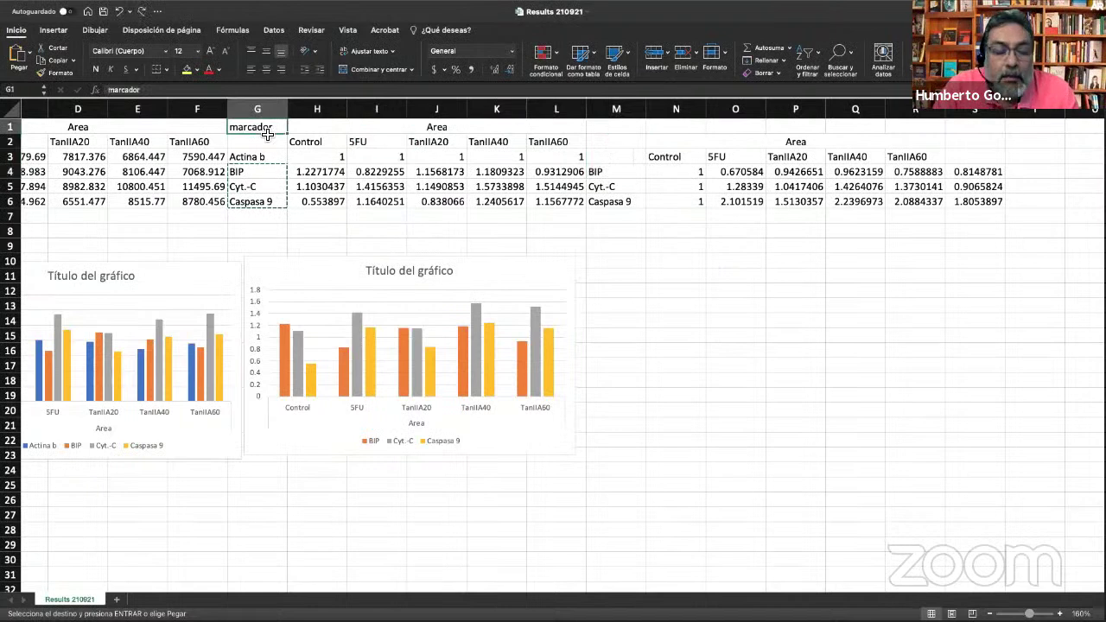
{"action": "key", "text": "ctrl+c"}
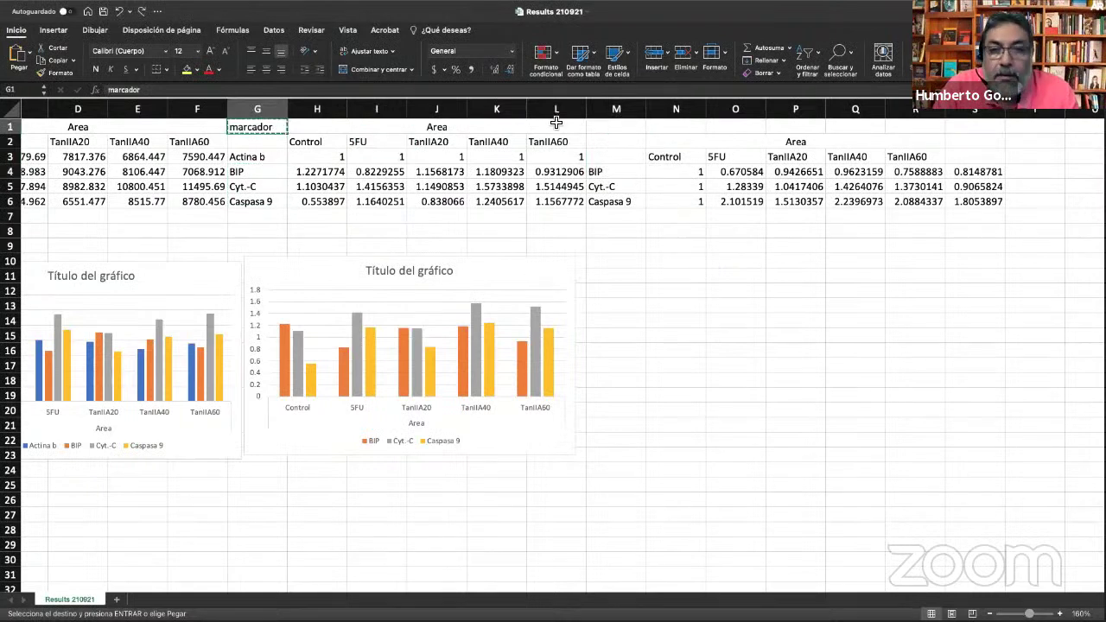
{"action": "left_click", "coordinate": [621, 147]}
{"action": "key", "text": "ctrl+v"}
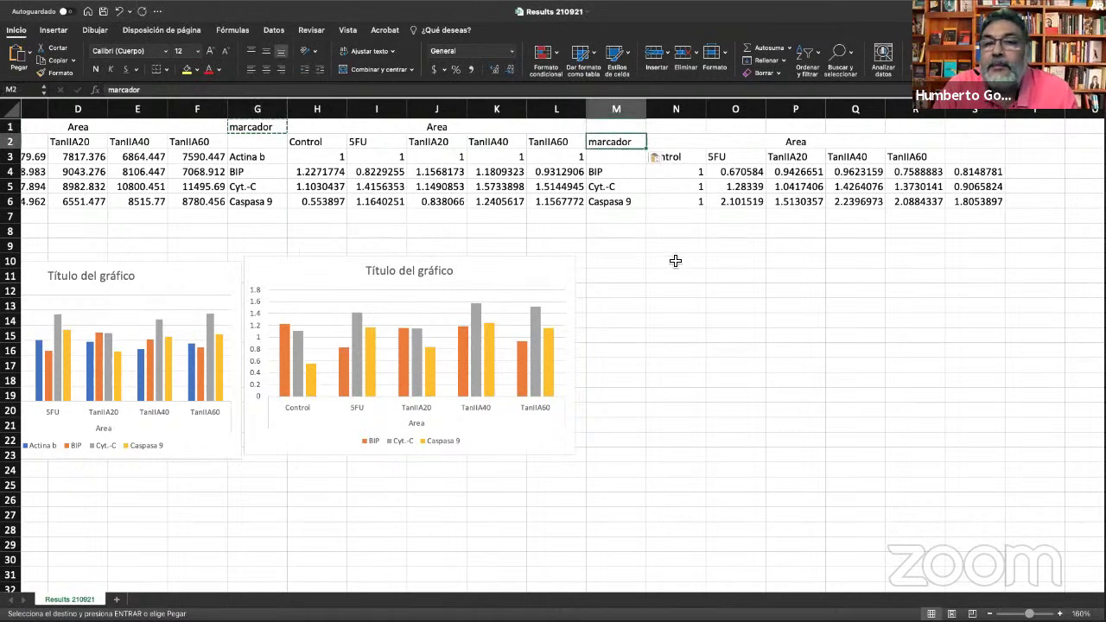
{"action": "left_click", "coordinate": [673, 259]}
Insert the recommended clustered column chart (Columna agrupada) of M2:S6 and place it below the ratio table, beside the normalized chart.
{"action": "left_click_drag", "start_coordinate": [621, 142], "coordinate": [975, 201]}
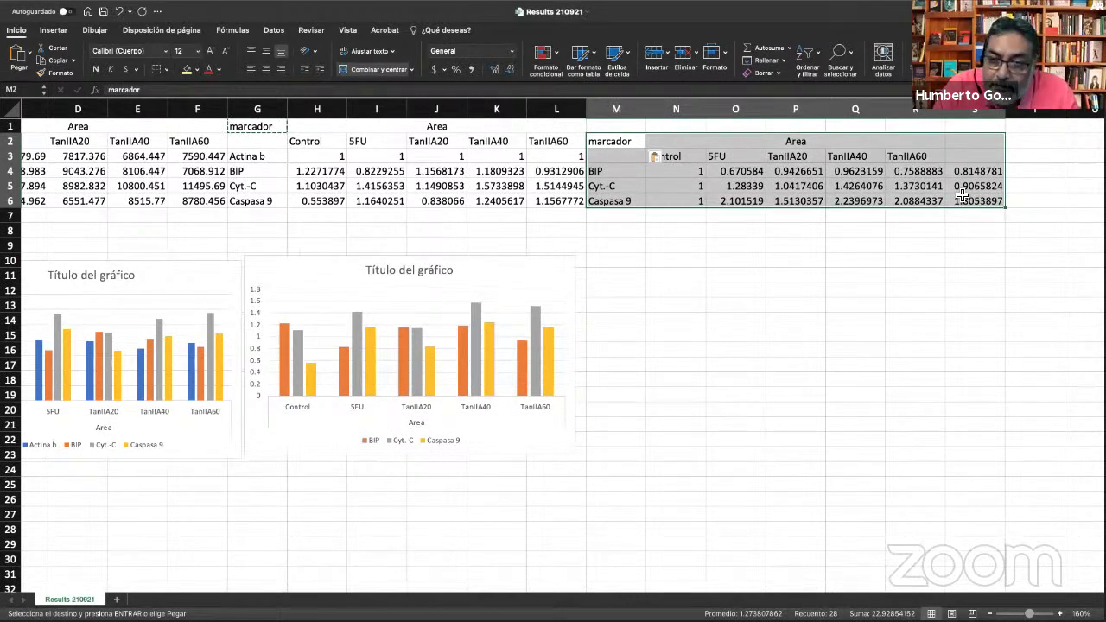
{"action": "left_click", "coordinate": [54, 30]}
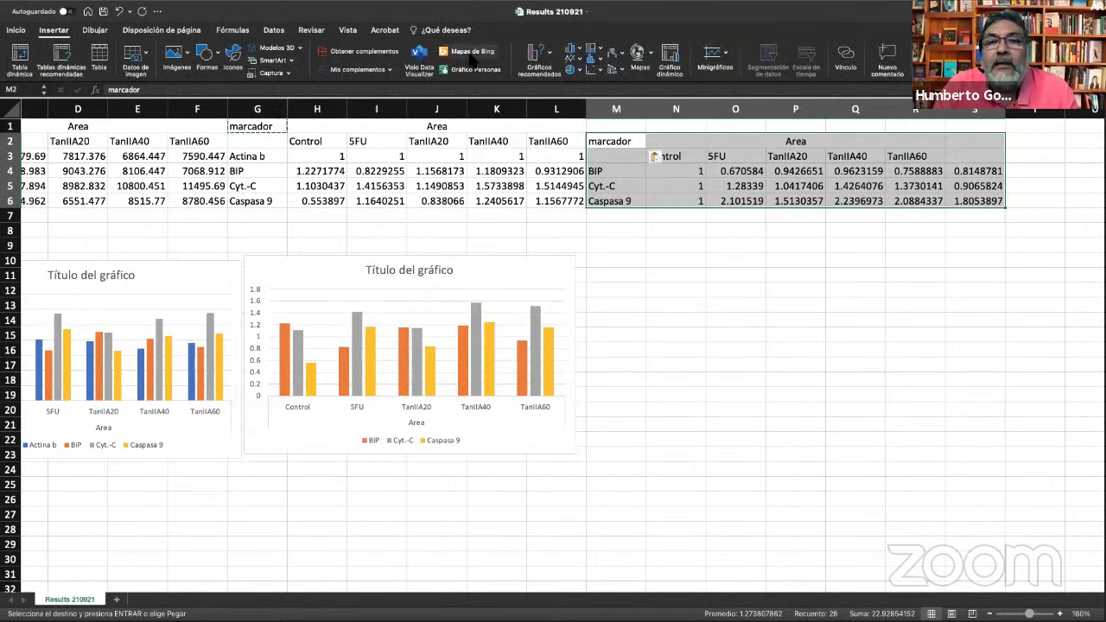
{"action": "left_click", "coordinate": [549, 57]}
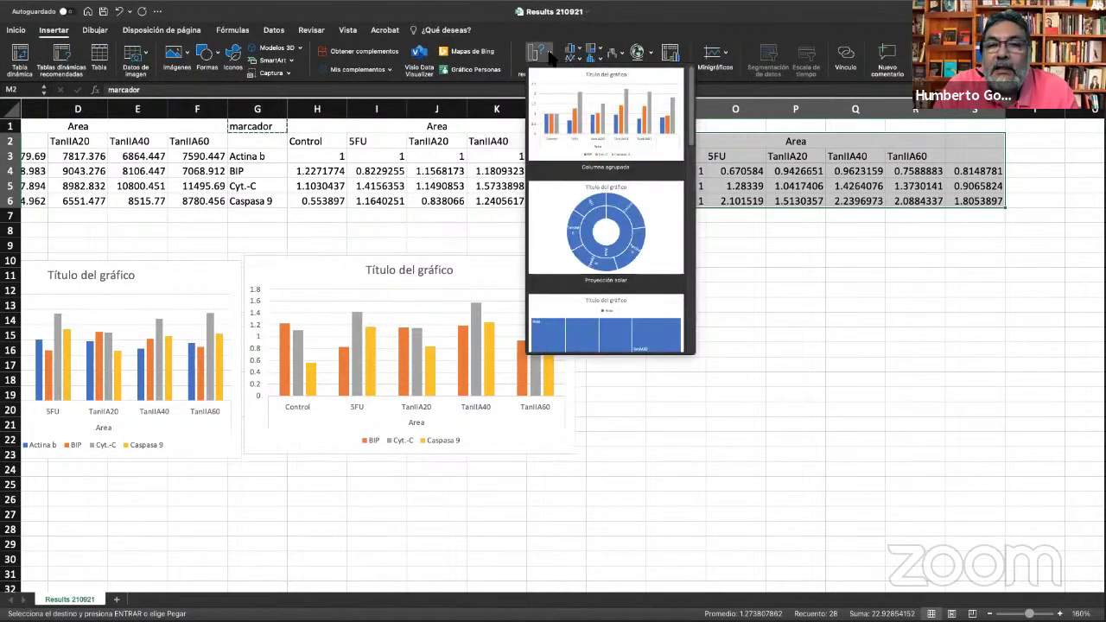
{"action": "left_click", "coordinate": [595, 121]}
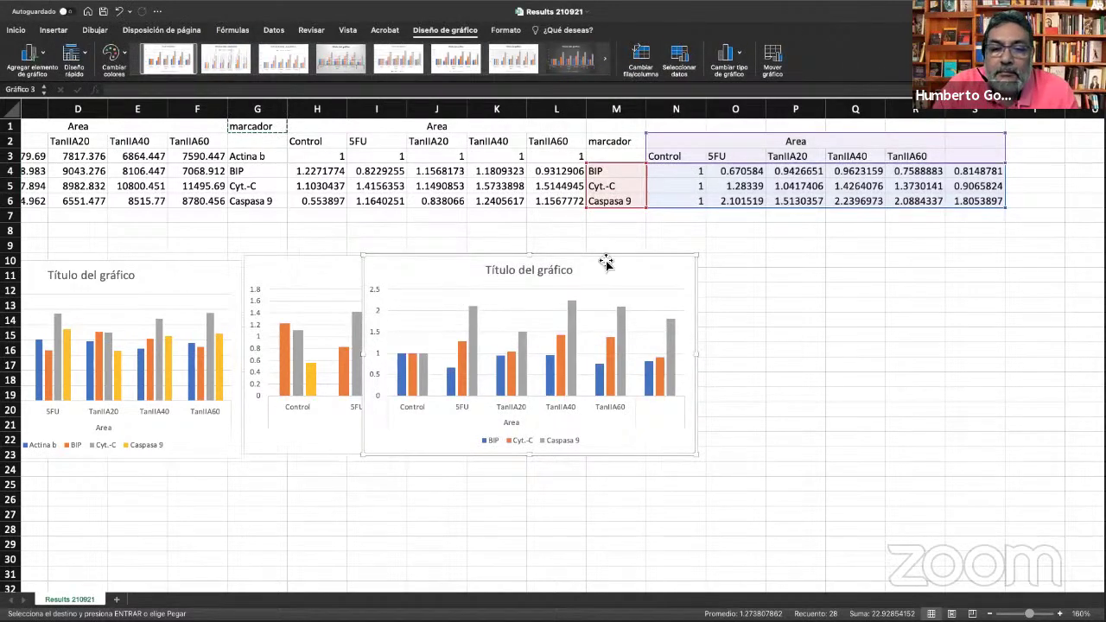
{"action": "left_click_drag", "start_coordinate": [597, 263], "coordinate": [853, 237]}
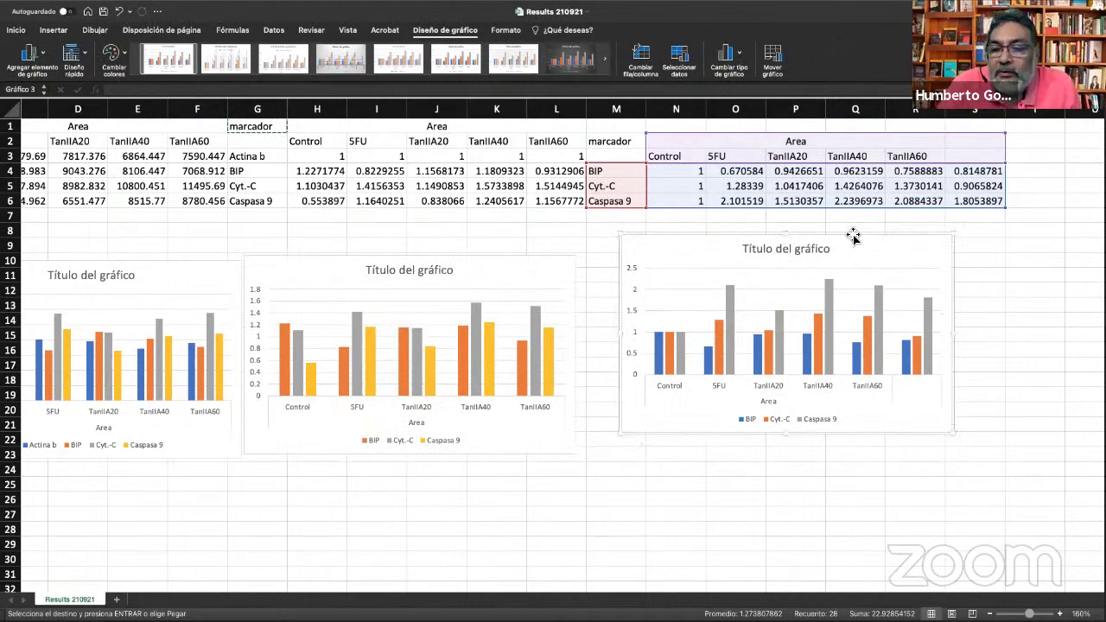
{"action": "scroll", "coordinate": [852, 237], "scroll_direction": "down", "scroll_amount": 3}
{"action": "scroll", "coordinate": [853, 237], "scroll_direction": "right", "scroll_amount": 2}
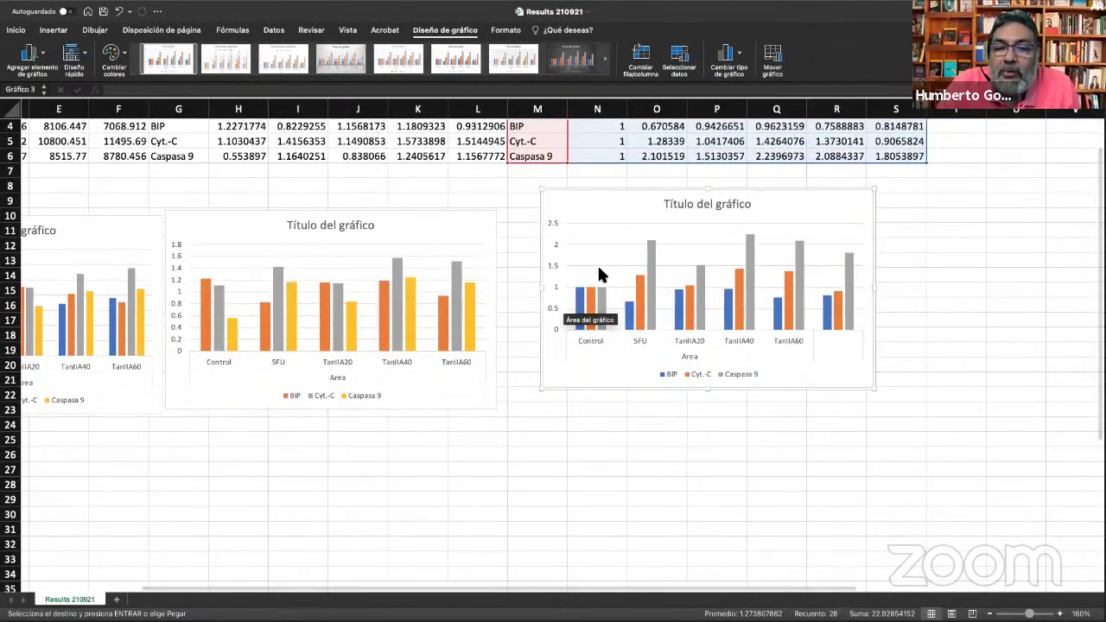
{"action": "mouse_move", "coordinate": [598, 297]}
{"action": "scroll", "coordinate": [598, 296], "scroll_direction": "up", "scroll_amount": 3}
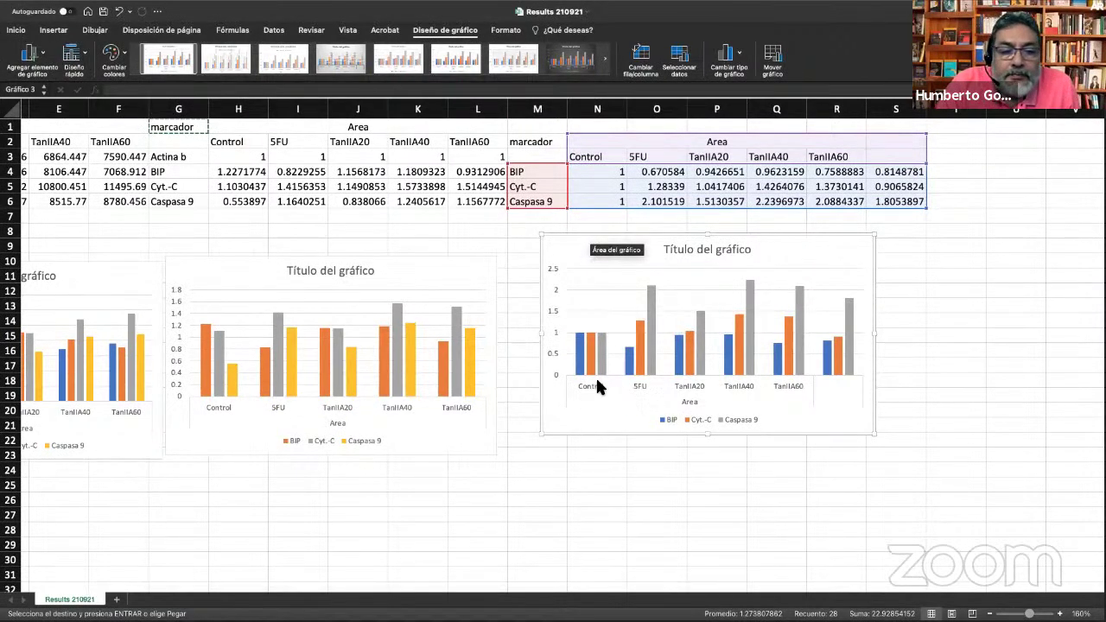
{"action": "scroll", "coordinate": [605, 378], "scroll_direction": "left", "scroll_amount": 2}
{"action": "scroll", "coordinate": [605, 377], "scroll_direction": "left", "scroll_amount": 4}
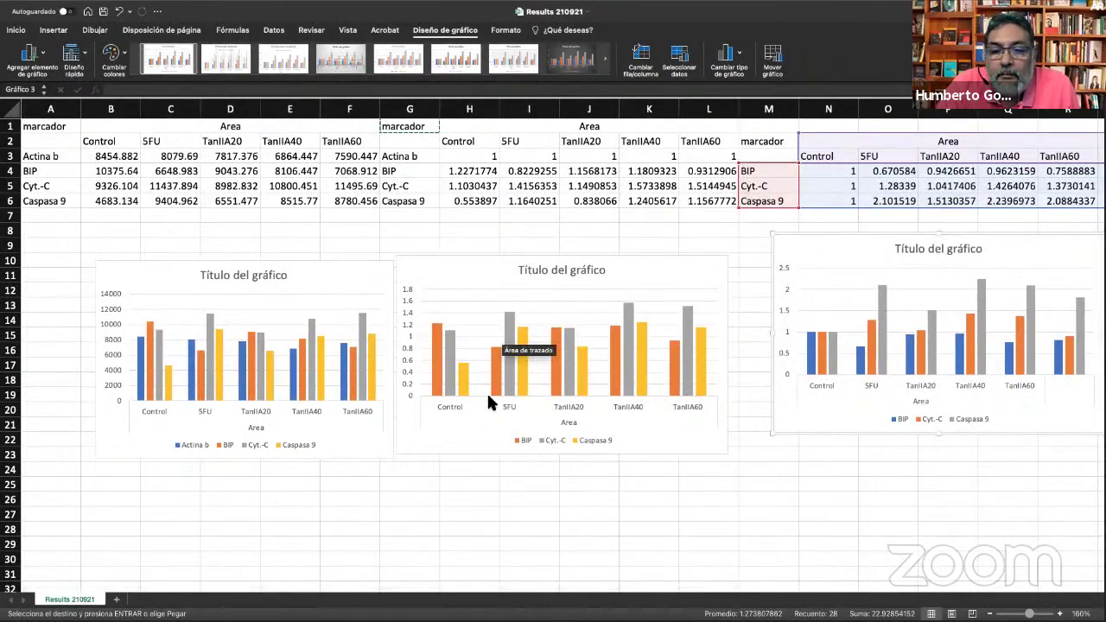
Try to switch rows and columns in the source data of the chart below the relative ratios.
{"action": "scroll", "coordinate": [846, 339], "scroll_direction": "right", "scroll_amount": 2}
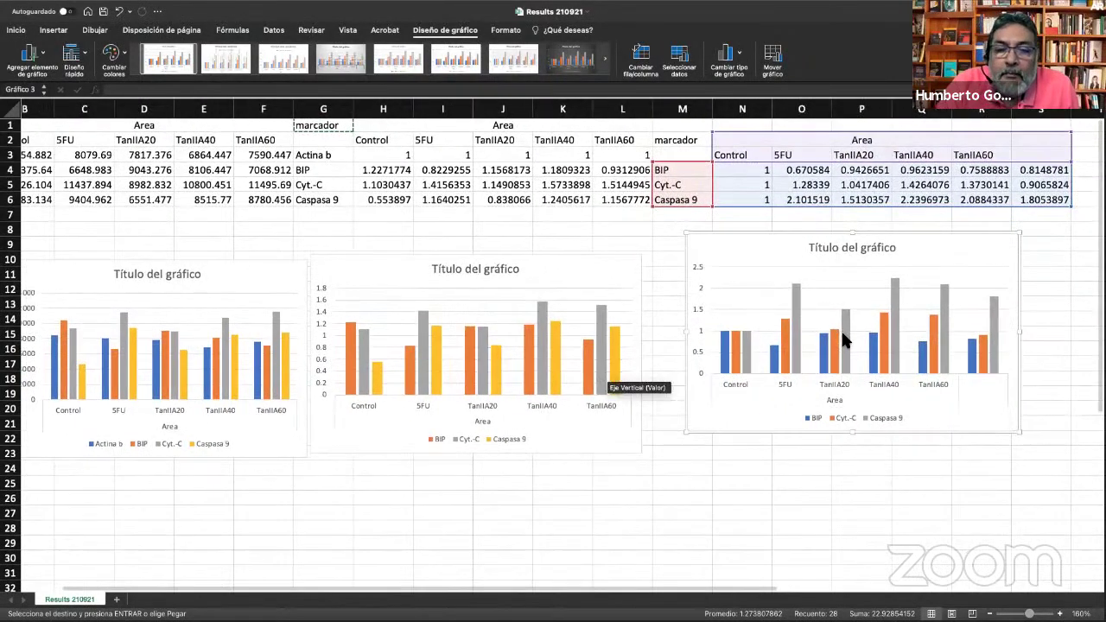
{"action": "mouse_move", "coordinate": [844, 339]}
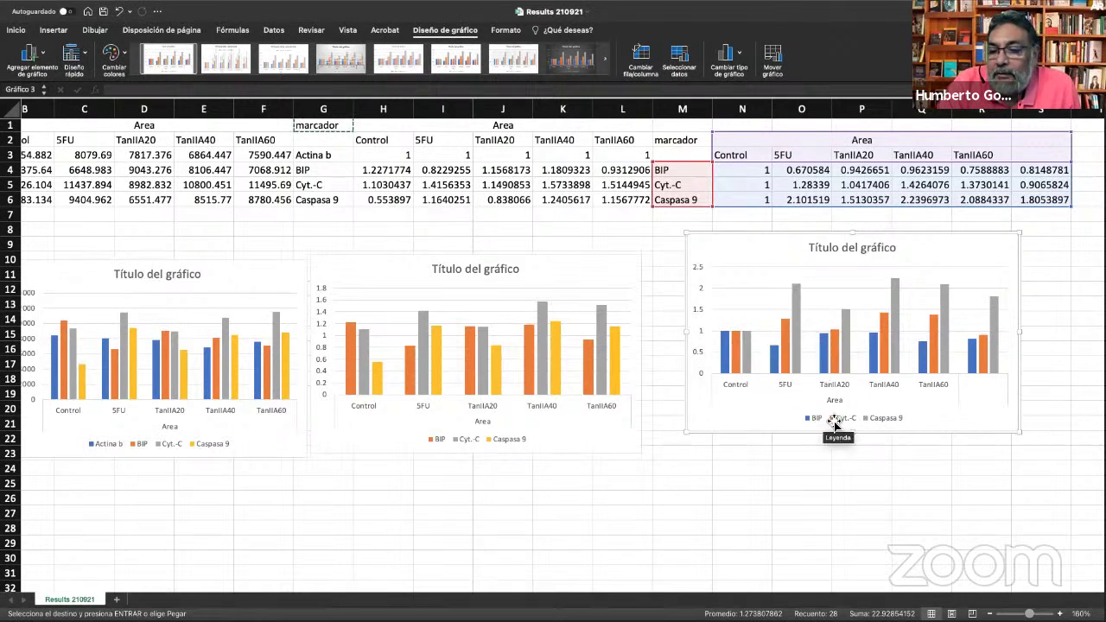
{"action": "right_click", "coordinate": [936, 248]}
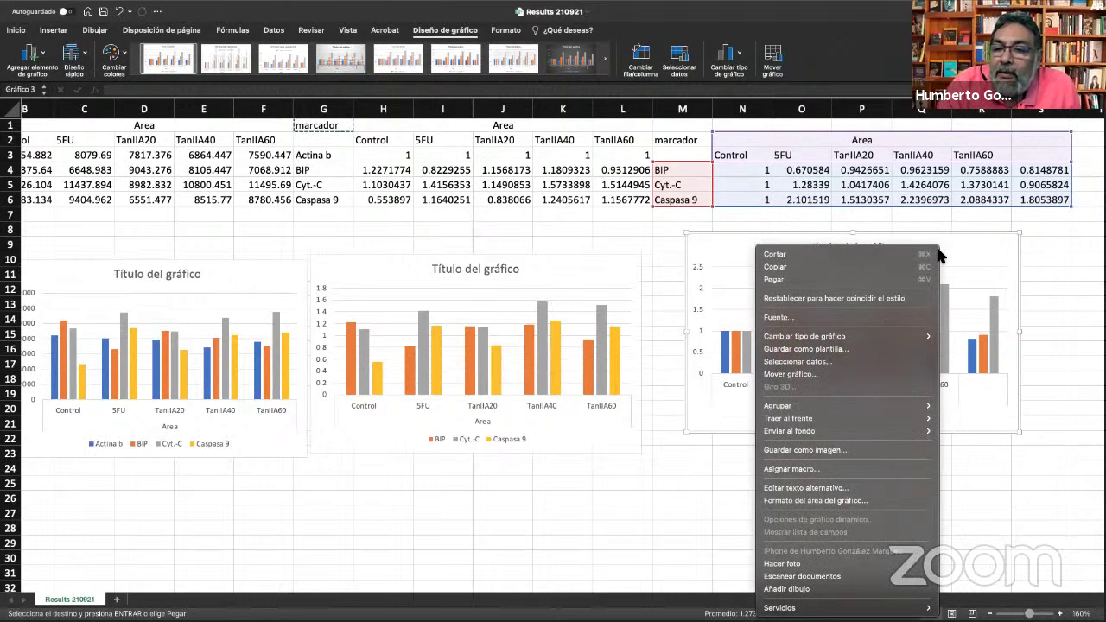
{"action": "left_click", "coordinate": [856, 361]}
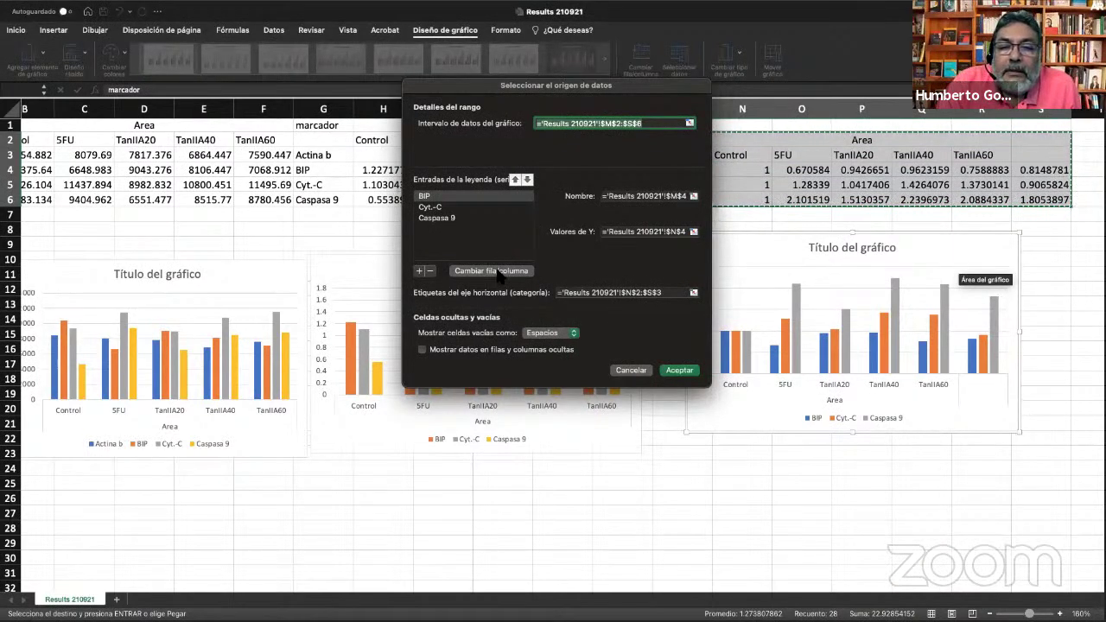
{"action": "left_click", "coordinate": [498, 274]}
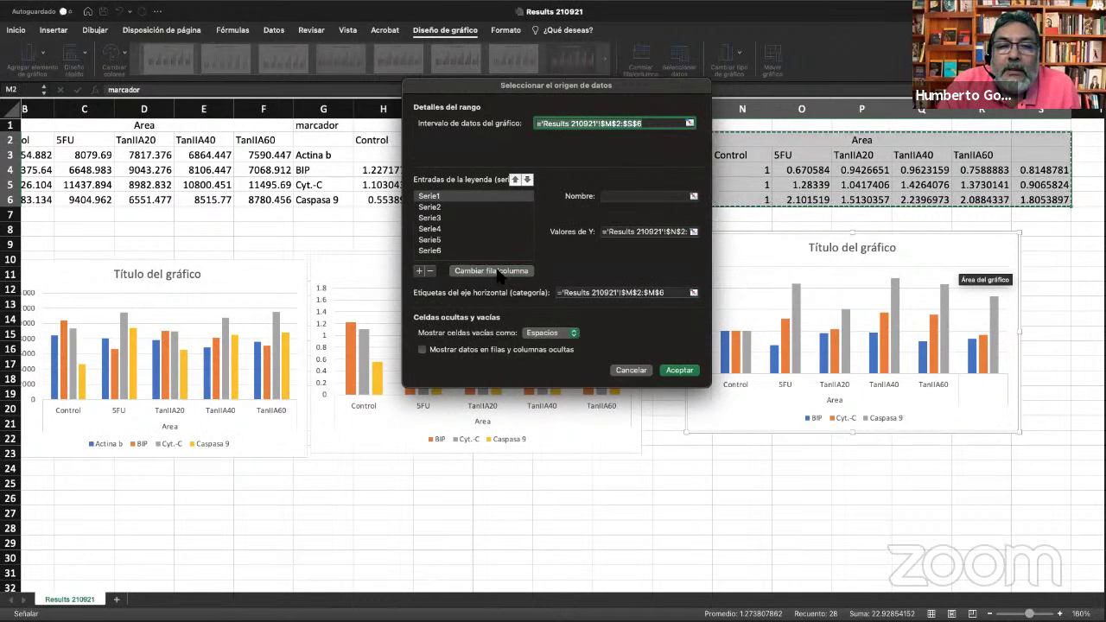
{"action": "left_click", "coordinate": [474, 273]}
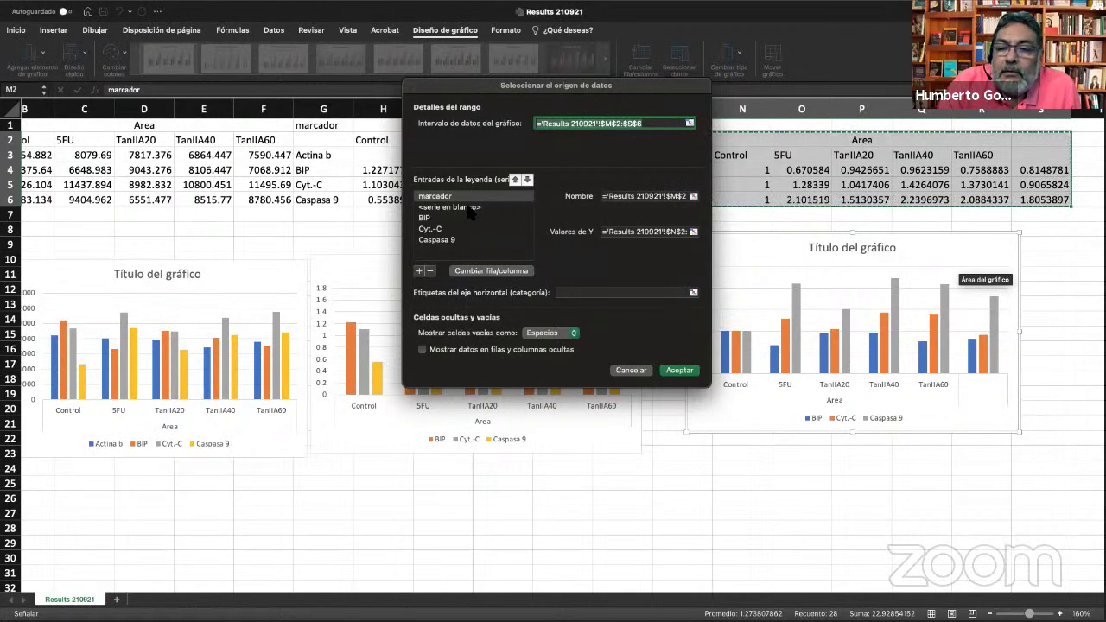
{"action": "left_click", "coordinate": [630, 370]}
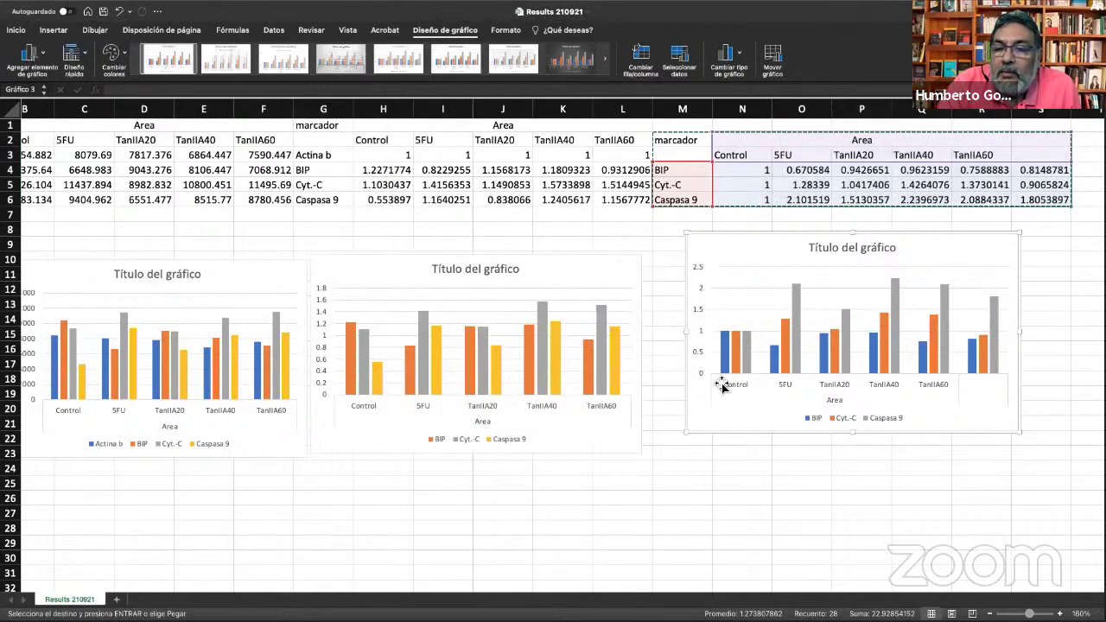
Check the Y values range of the BIP series in the relative chart's source data.
{"action": "right_click", "coordinate": [729, 254]}
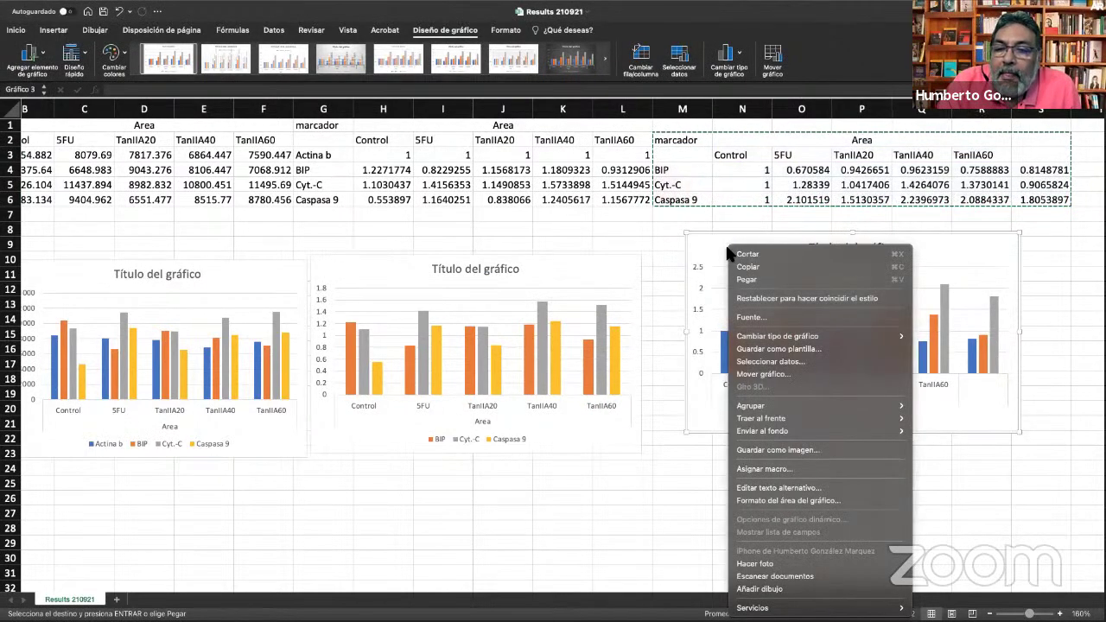
{"action": "left_click", "coordinate": [780, 363]}
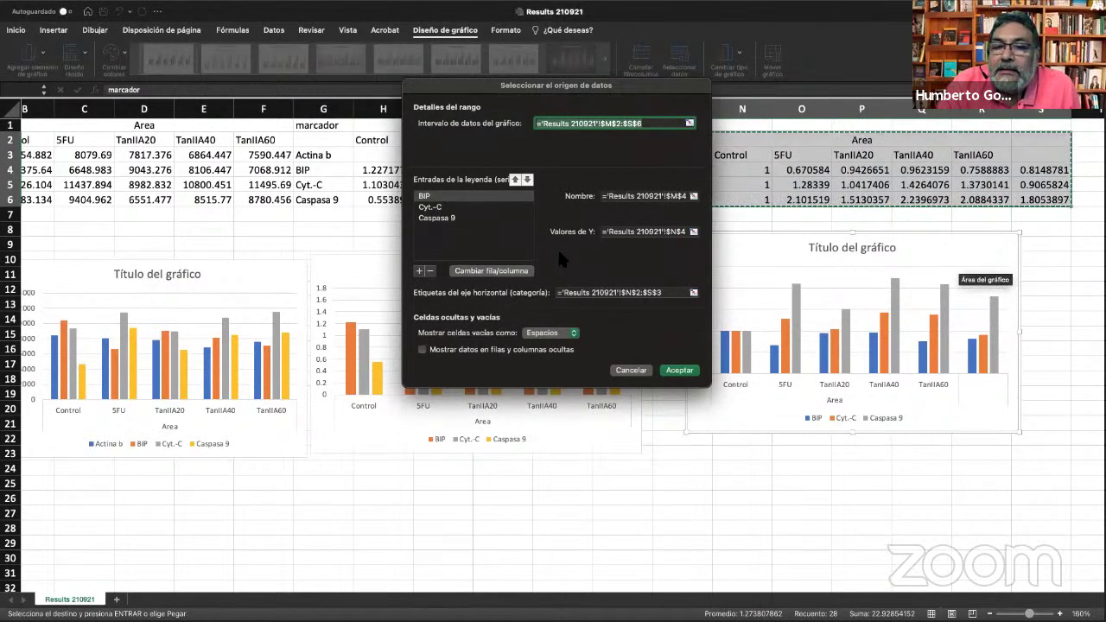
{"action": "left_click", "coordinate": [693, 231]}
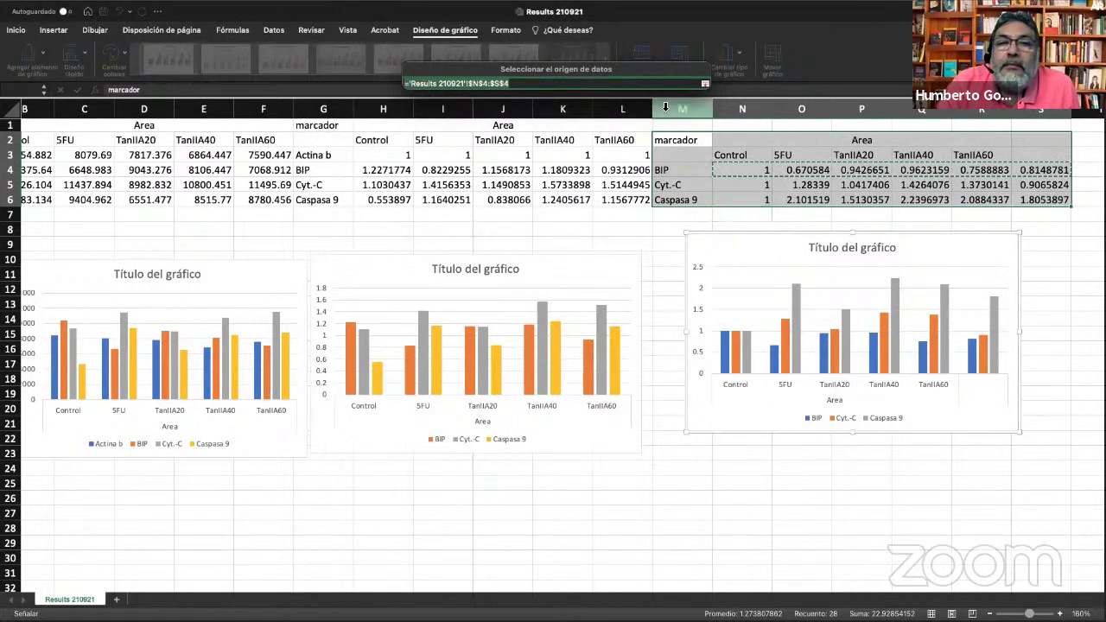
{"action": "left_click", "coordinate": [705, 84]}
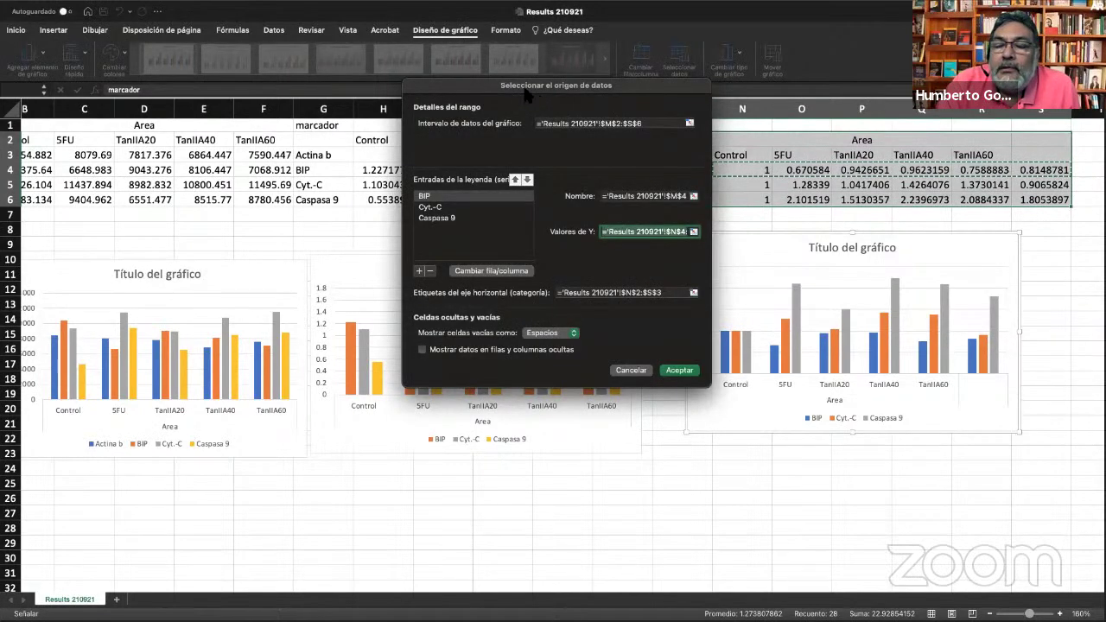
{"action": "left_click", "coordinate": [679, 370]}
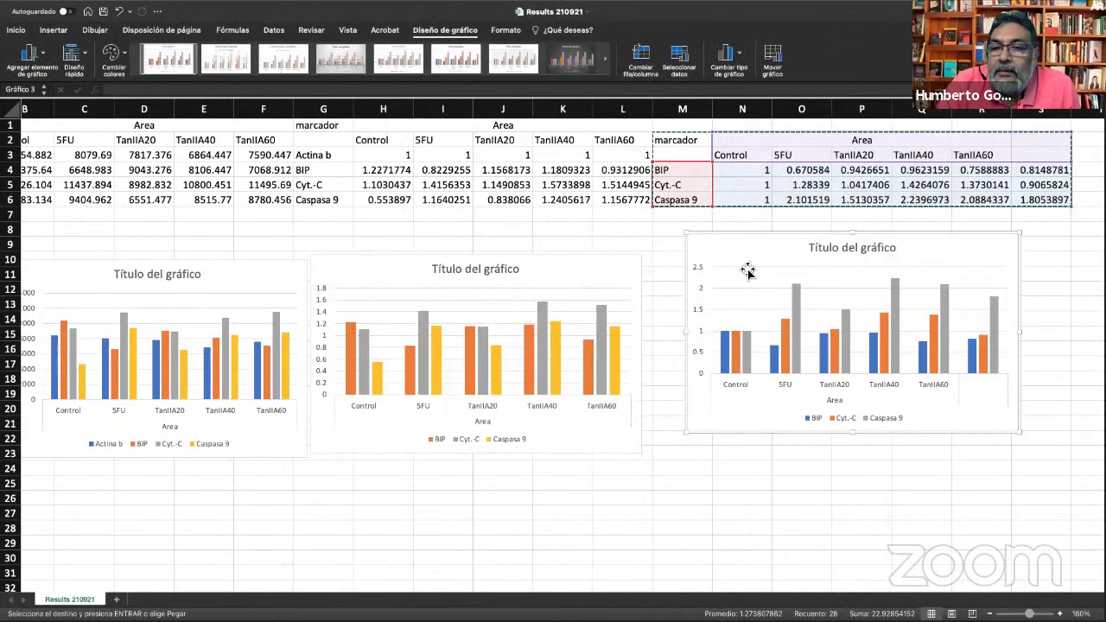
Delete the clustered column chart below the relative ratio table.
{"action": "right_click", "coordinate": [729, 253]}
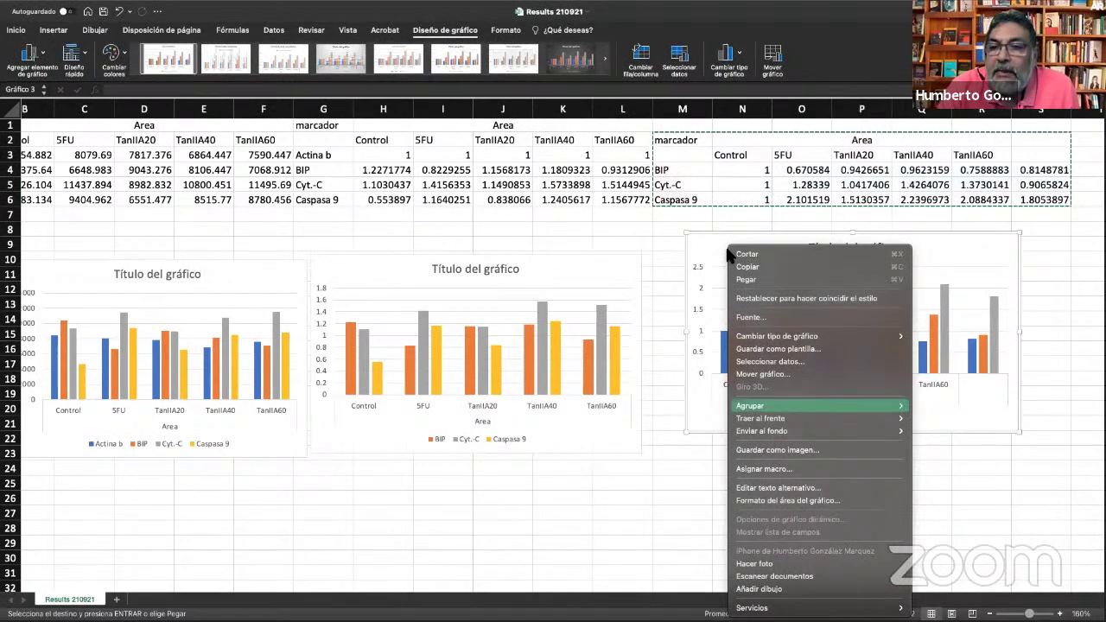
{"action": "left_click", "coordinate": [720, 250]}
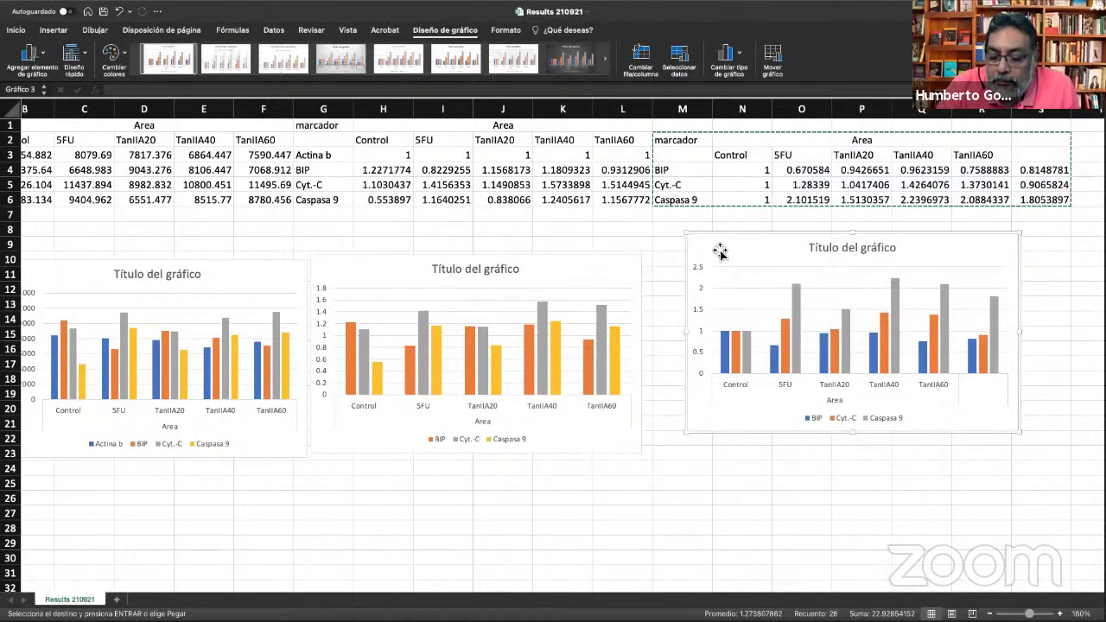
{"action": "key", "text": "Delete"}
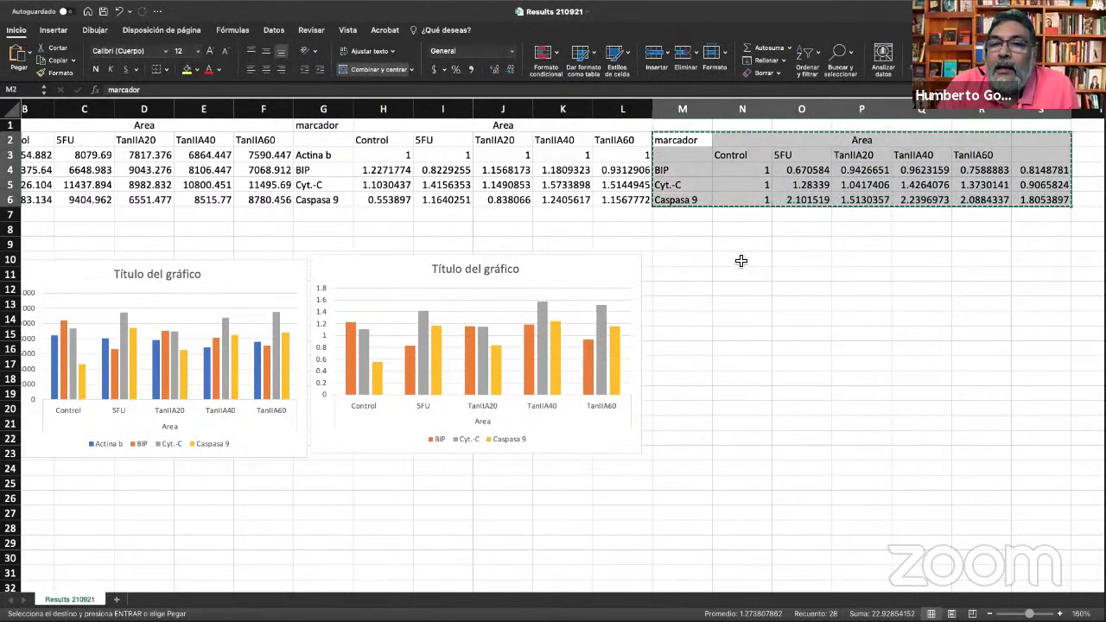
{"action": "left_click", "coordinate": [736, 259]}
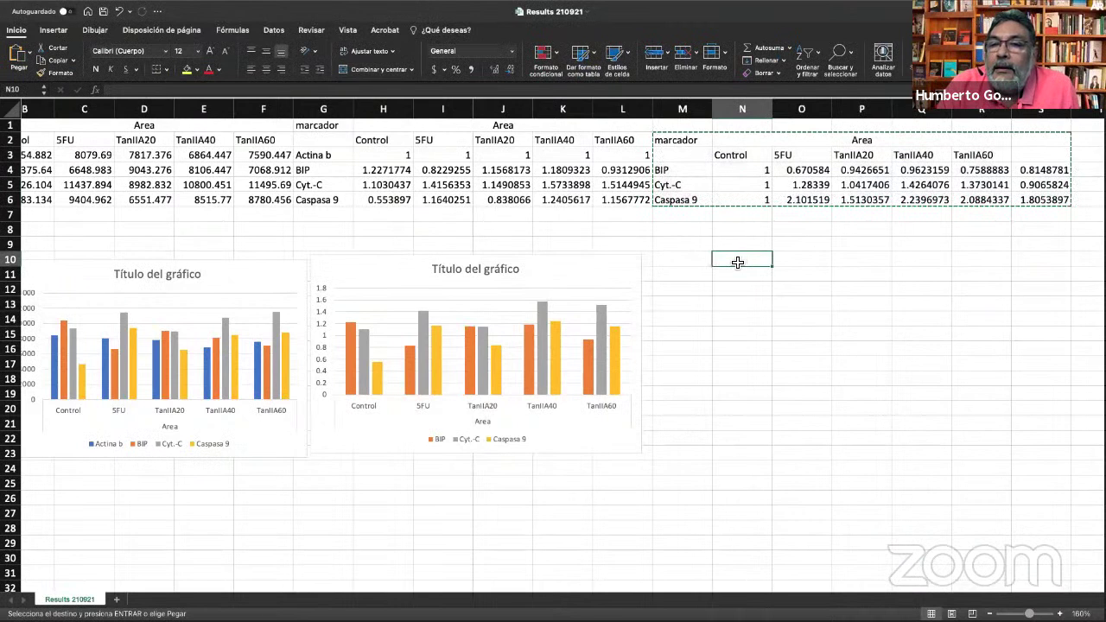
Try to insert a recommended chart from O3:S6 combined with the marker names in M4:M6.
{"action": "left_click", "coordinate": [745, 158]}
{"action": "left_click_drag", "start_coordinate": [807, 156], "coordinate": [1015, 201]}
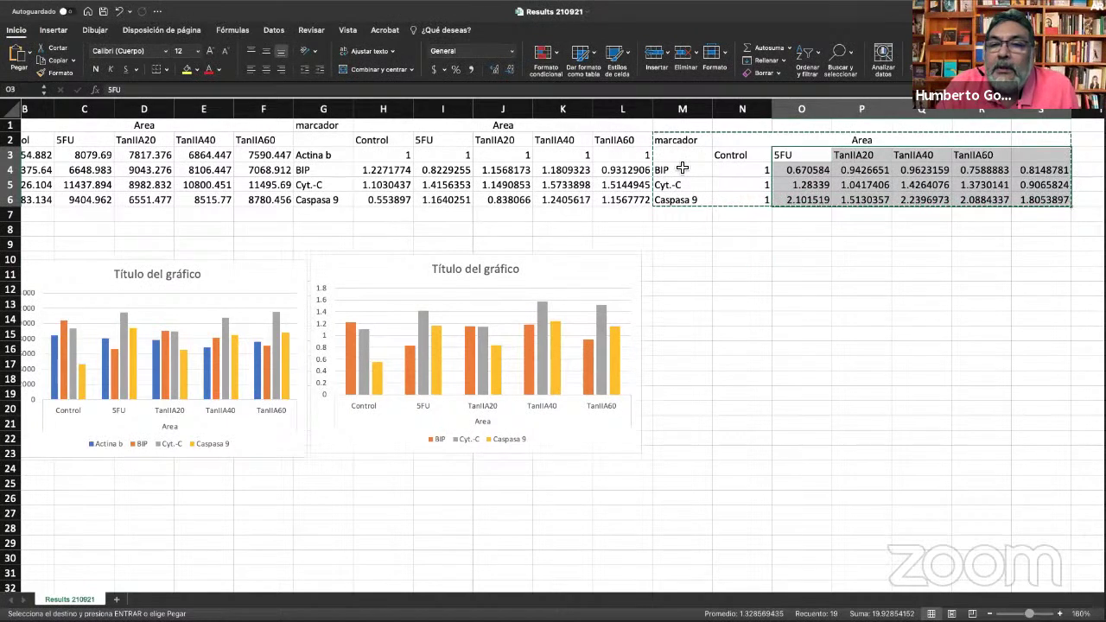
{"action": "left_click_drag", "start_coordinate": [681, 170], "coordinate": [681, 204]}
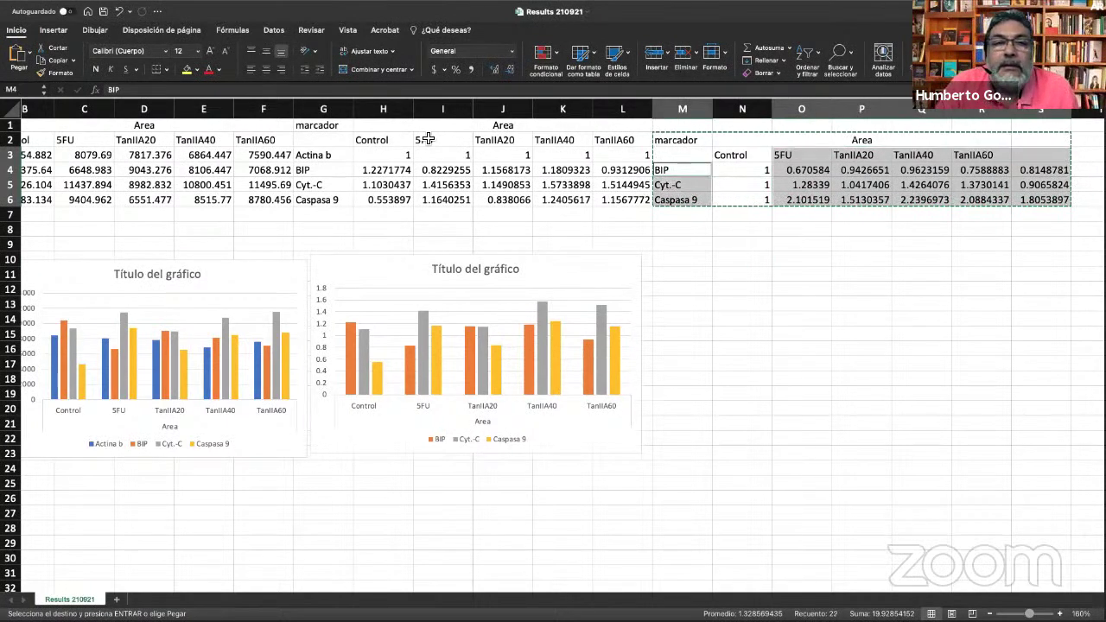
{"action": "left_click", "coordinate": [59, 33]}
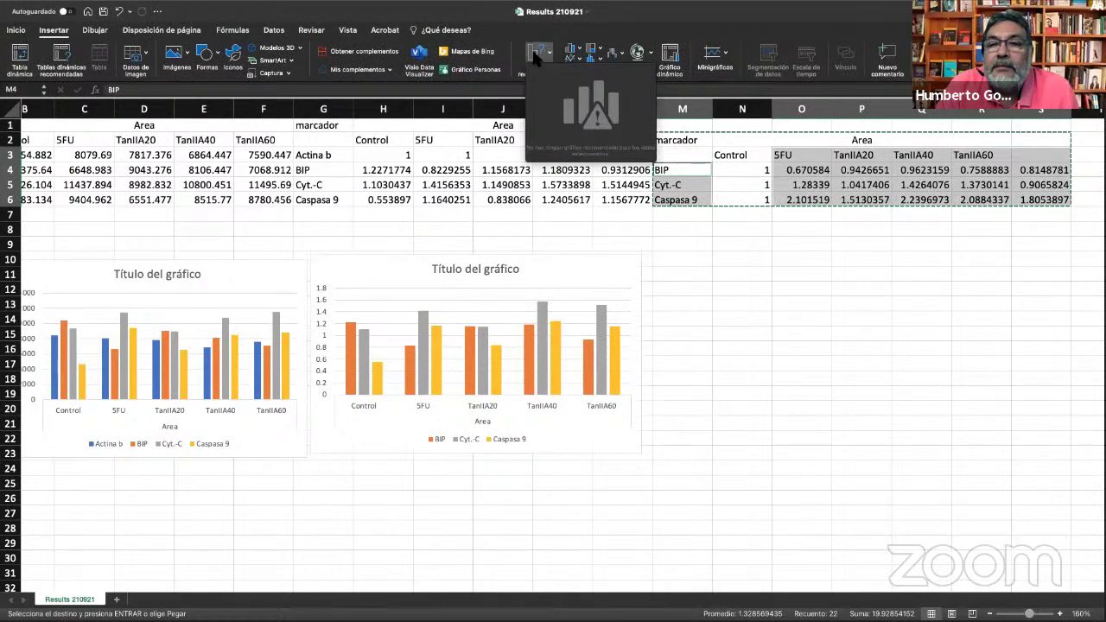
{"action": "left_click", "coordinate": [842, 301]}
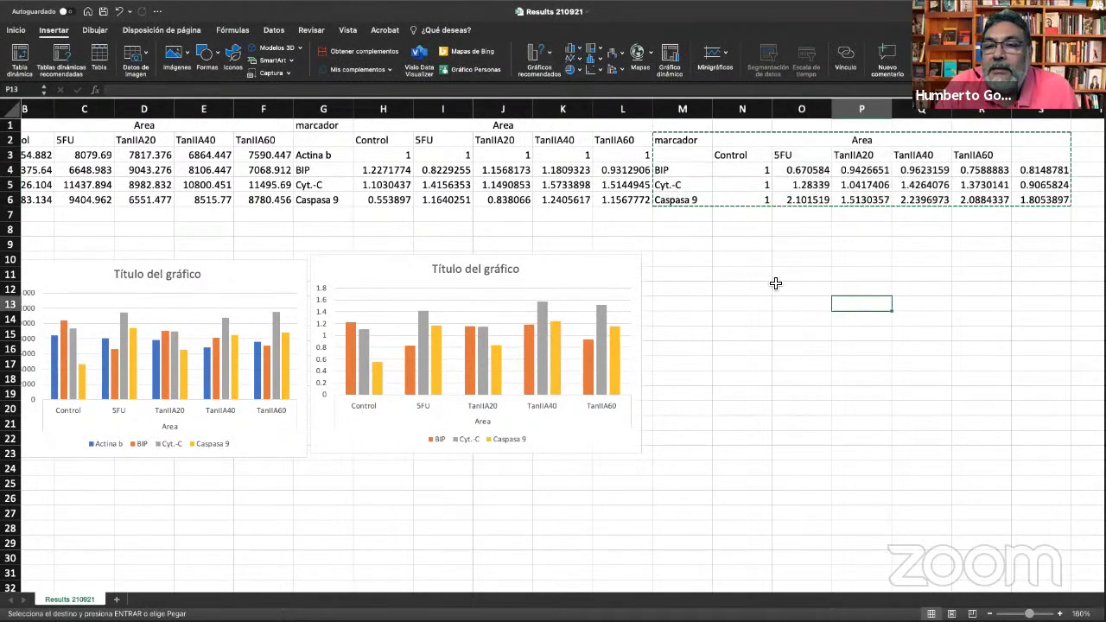
{"action": "left_click", "coordinate": [776, 278]}
{"action": "key", "text": "Escape"}
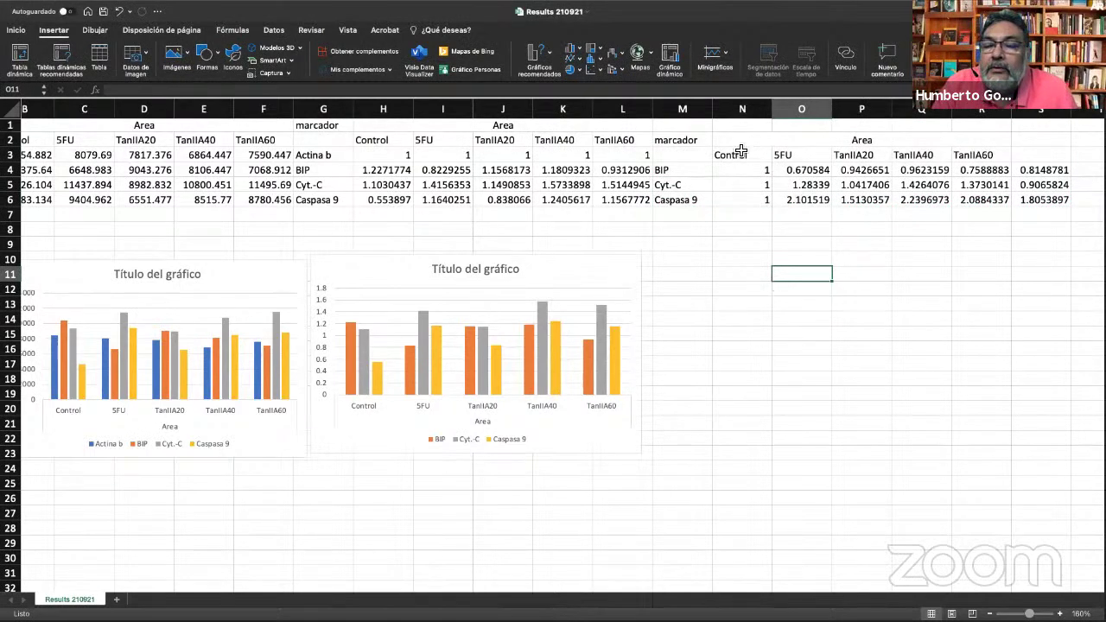
{"action": "left_click_drag", "start_coordinate": [742, 145], "coordinate": [1045, 204]}
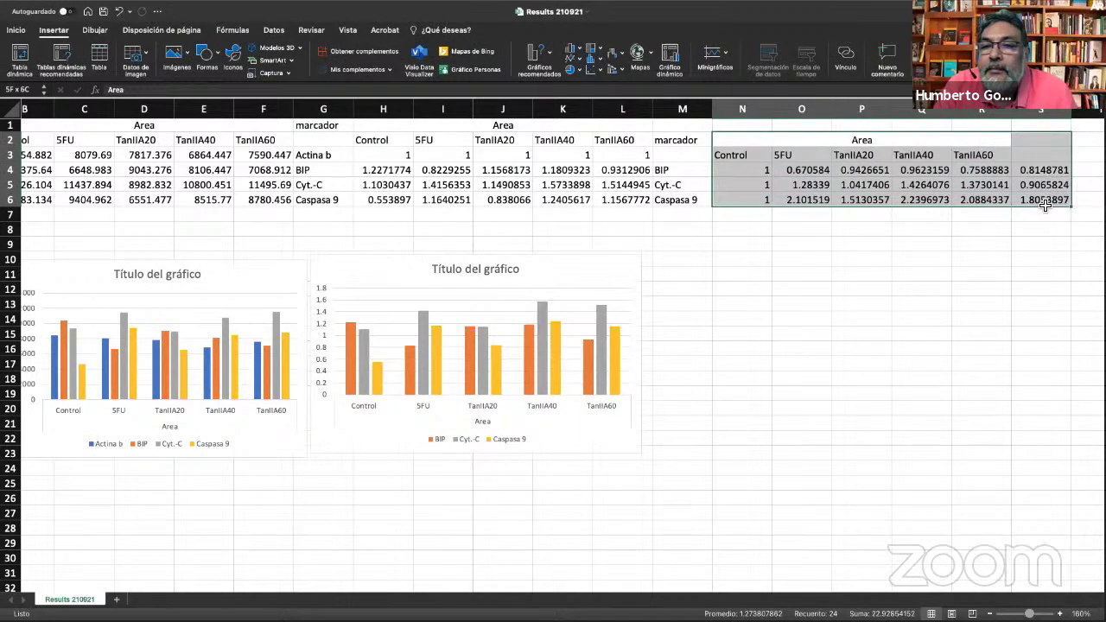
{"action": "left_click", "coordinate": [840, 231]}
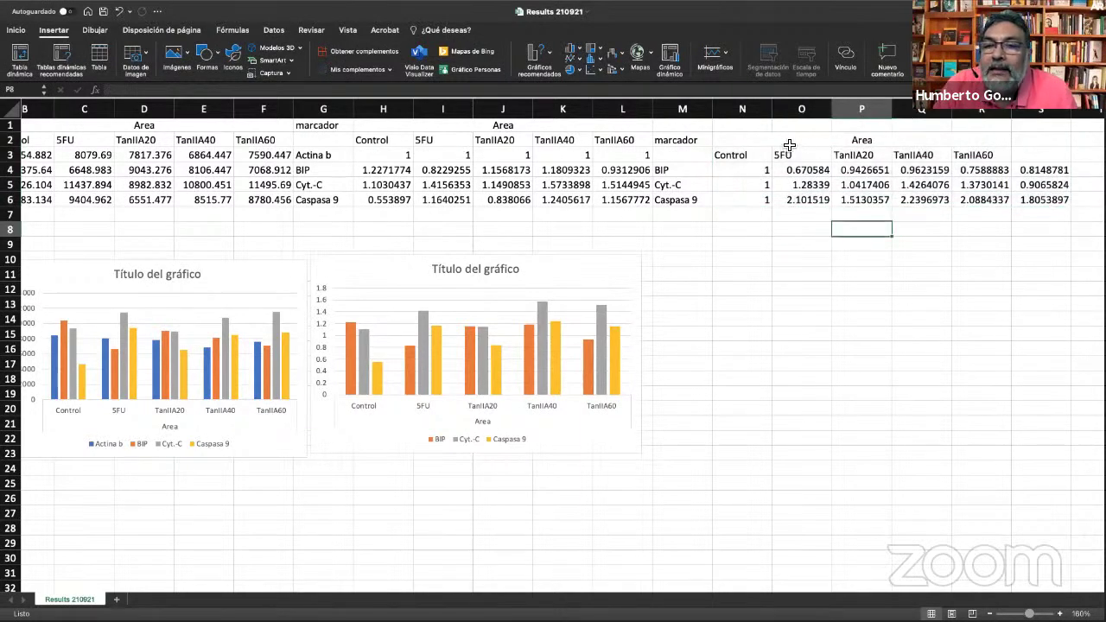
{"action": "right_click", "coordinate": [799, 139]}
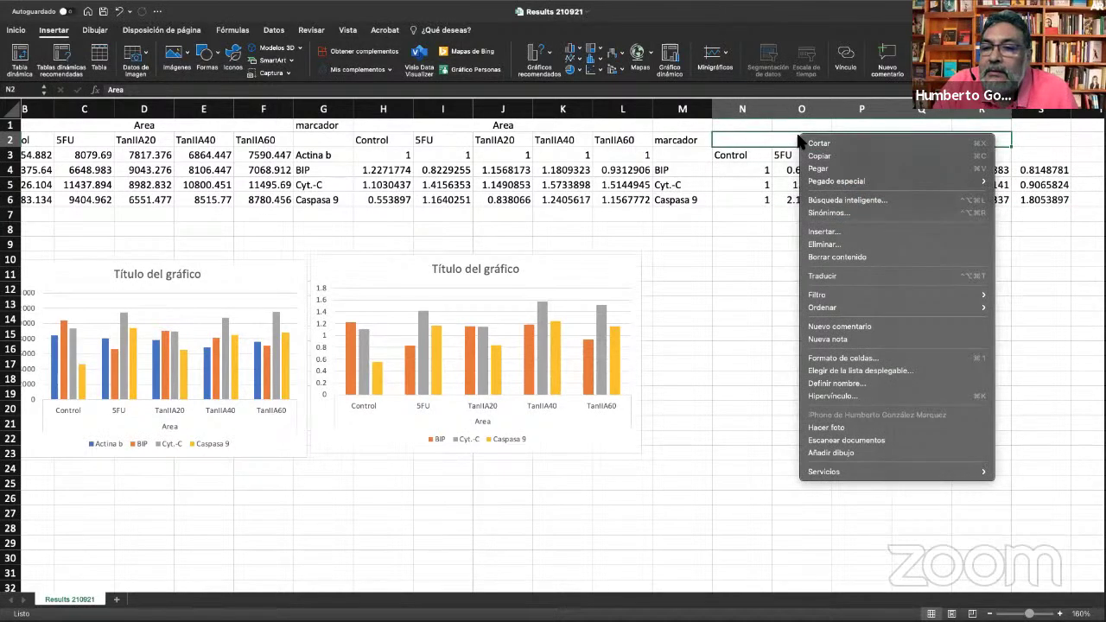
{"action": "left_click", "coordinate": [750, 236]}
{"action": "left_click", "coordinate": [741, 163]}
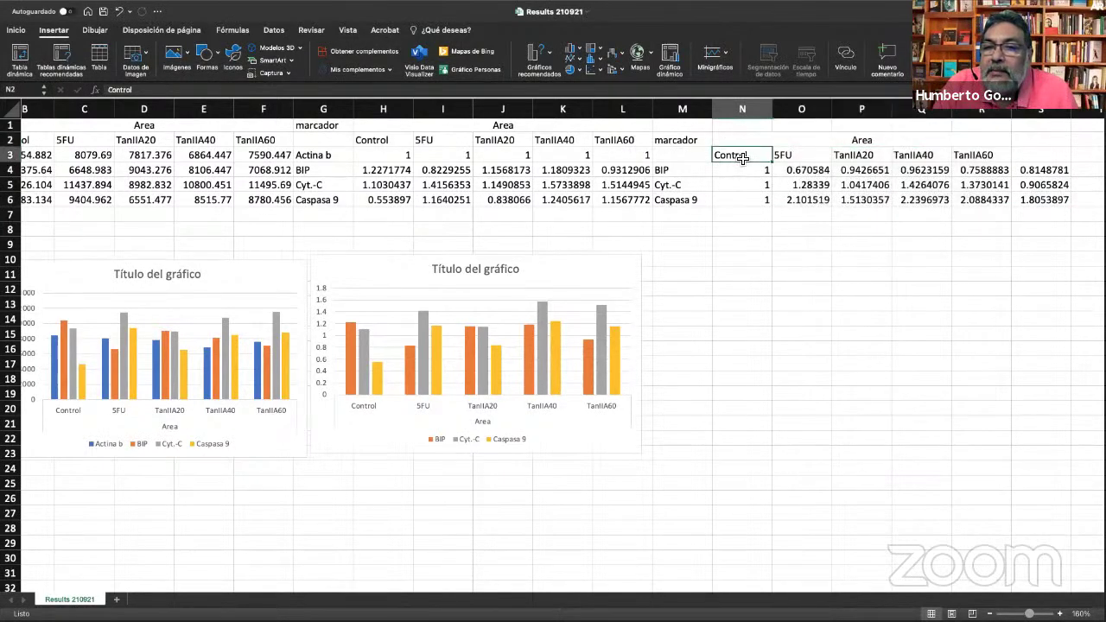
Insert the recommended clustered column chart of O3:S6 and place it below the relative ratio table.
{"action": "left_click_drag", "start_coordinate": [790, 158], "coordinate": [1028, 208]}
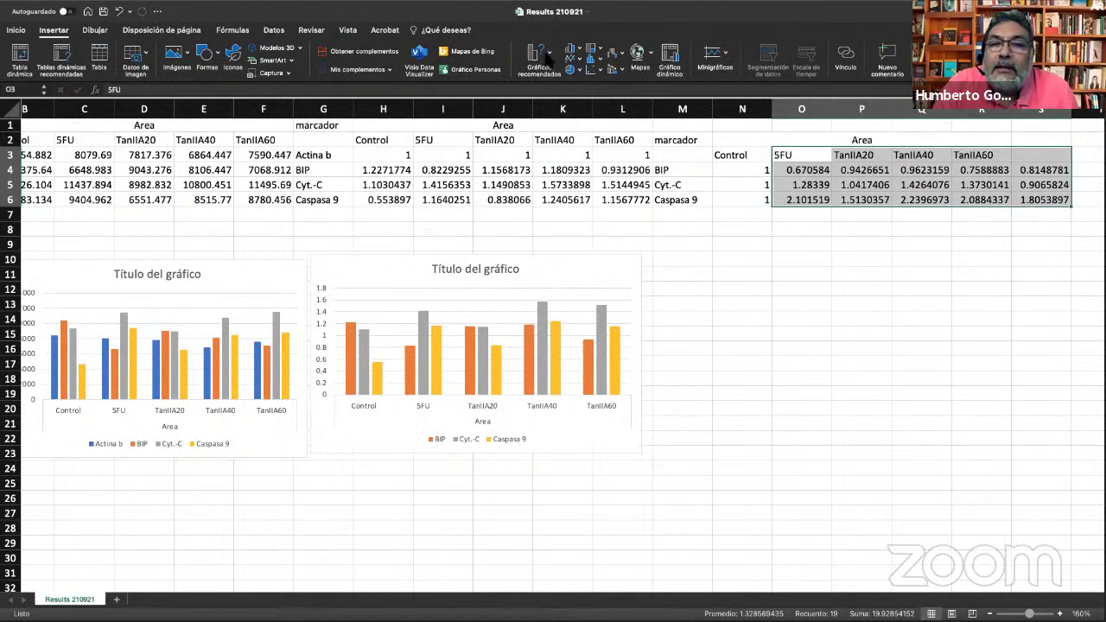
{"action": "left_click", "coordinate": [549, 56]}
{"action": "left_click", "coordinate": [592, 111]}
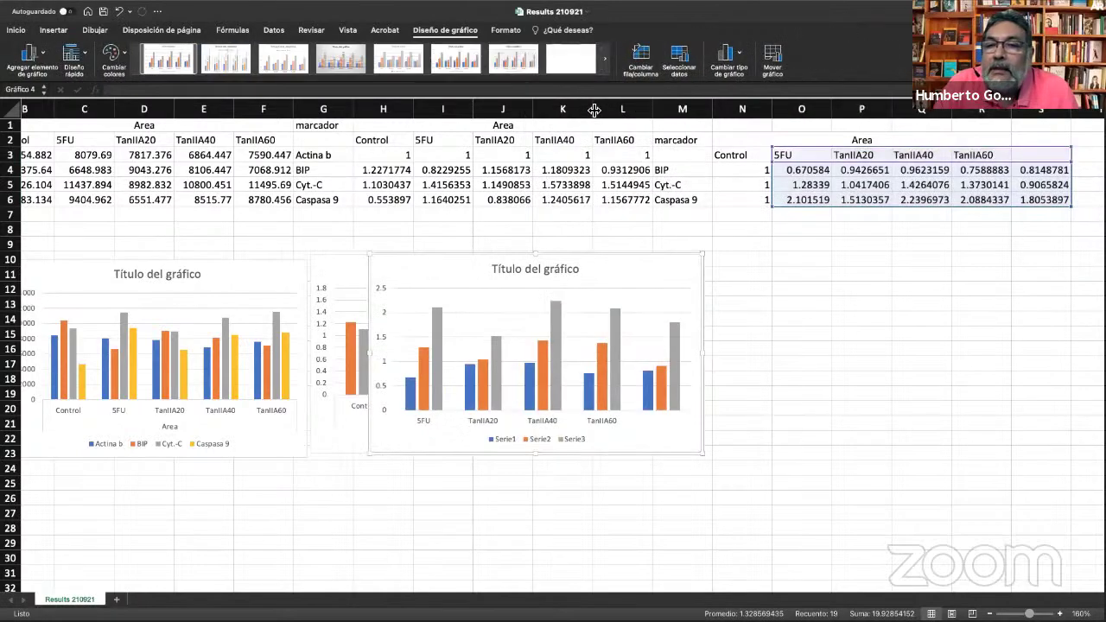
{"action": "left_click_drag", "start_coordinate": [548, 268], "coordinate": [910, 249]}
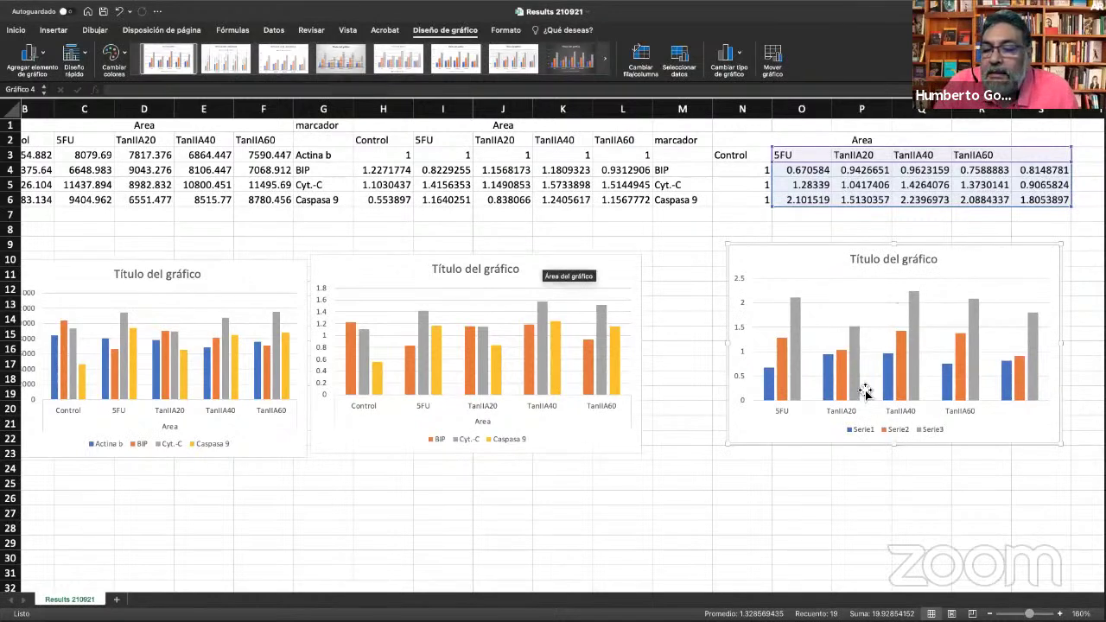
Link the first series name of the new chart to the BIP cell M4 in its source data.
{"action": "right_click", "coordinate": [1018, 263]}
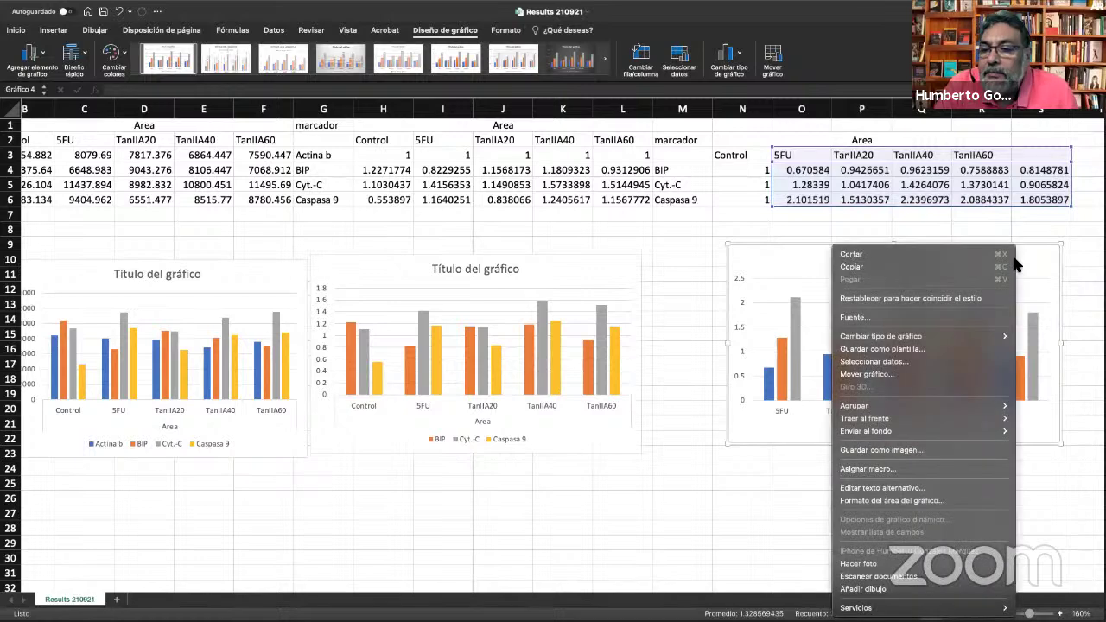
{"action": "left_click", "coordinate": [921, 362]}
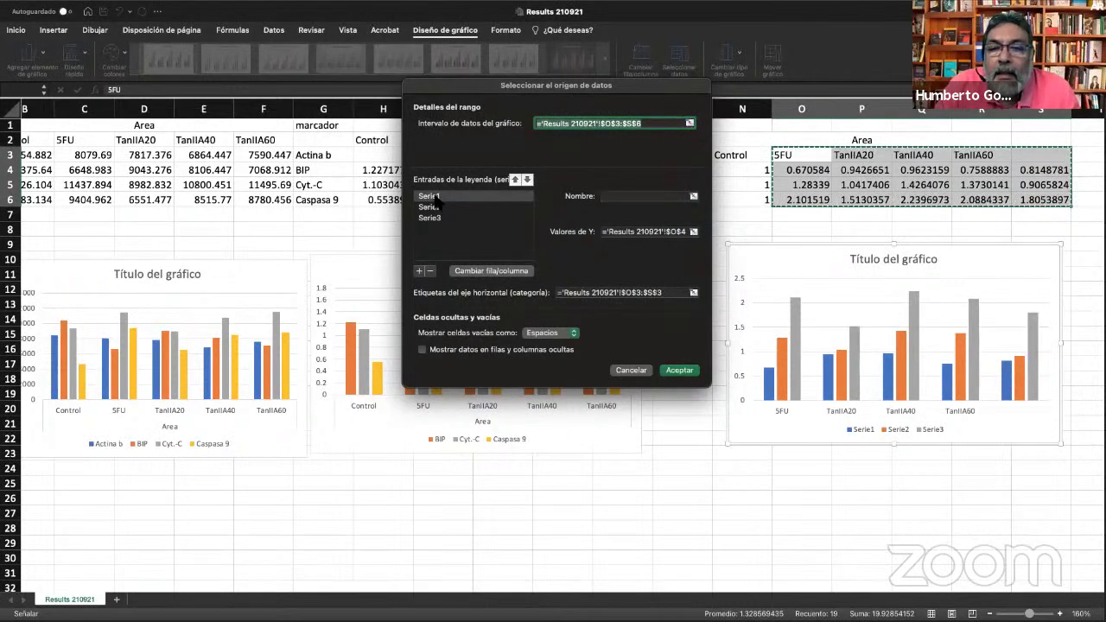
{"action": "left_click", "coordinate": [434, 198]}
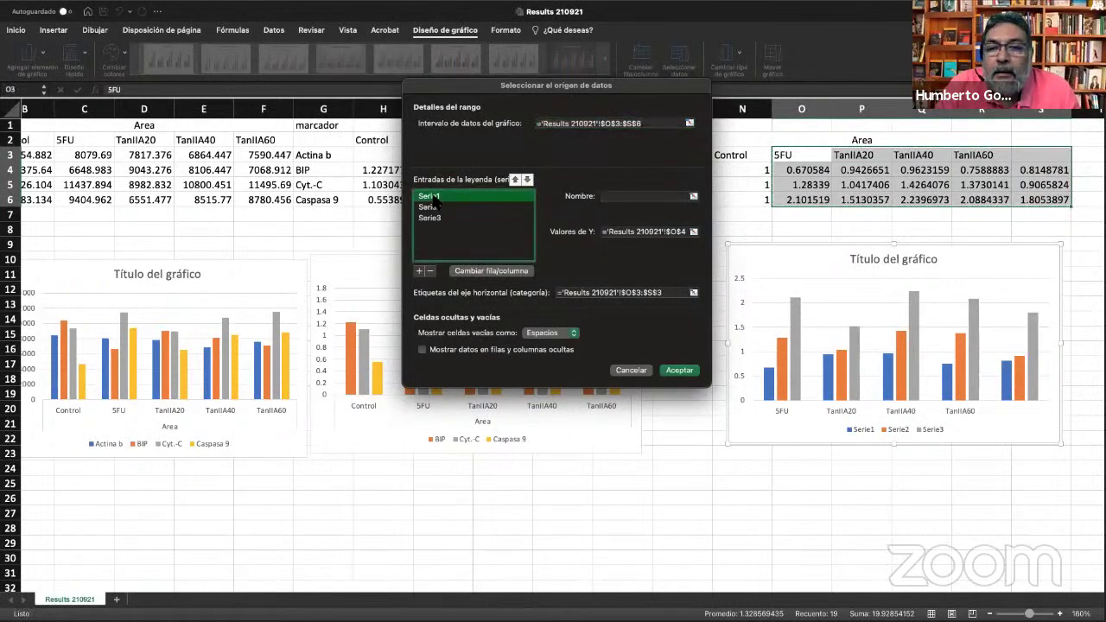
{"action": "left_click", "coordinate": [692, 196]}
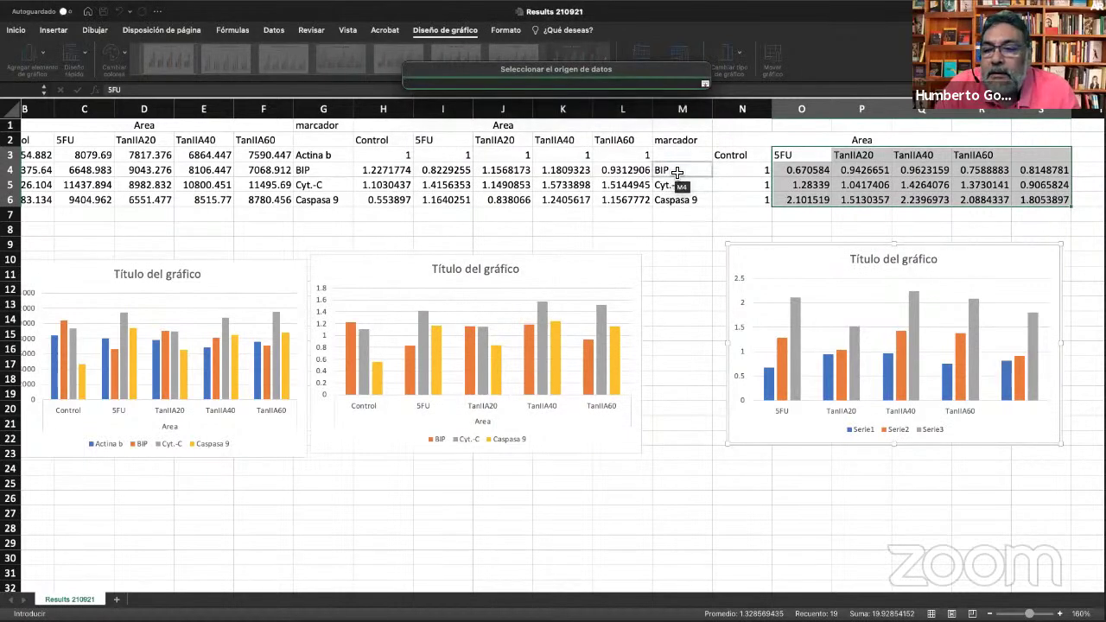
{"action": "left_click", "coordinate": [678, 172]}
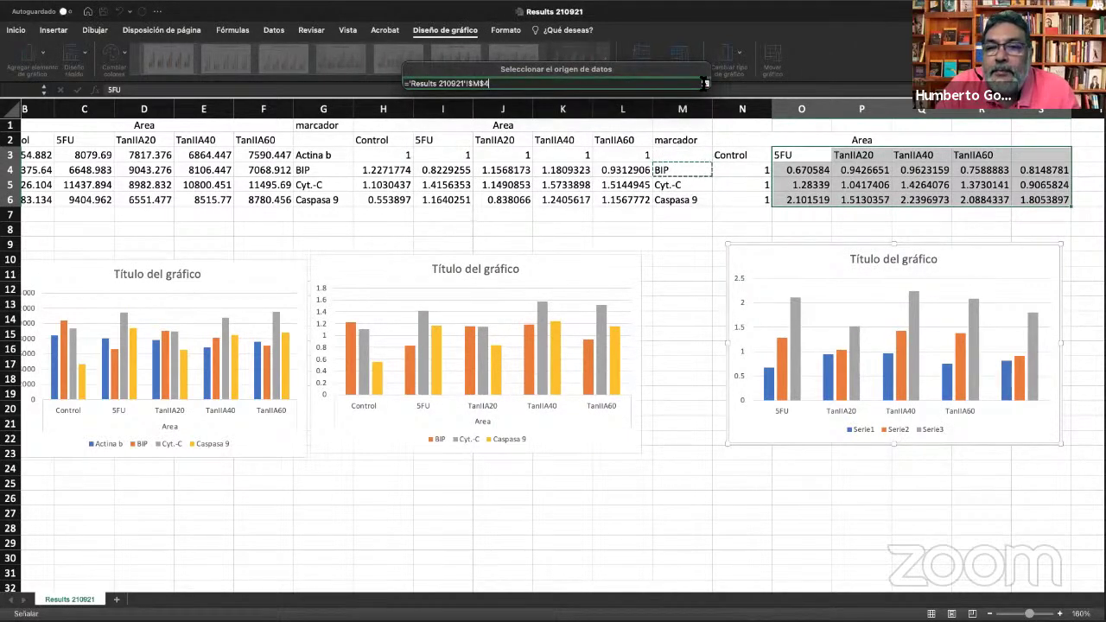
{"action": "left_click", "coordinate": [704, 83]}
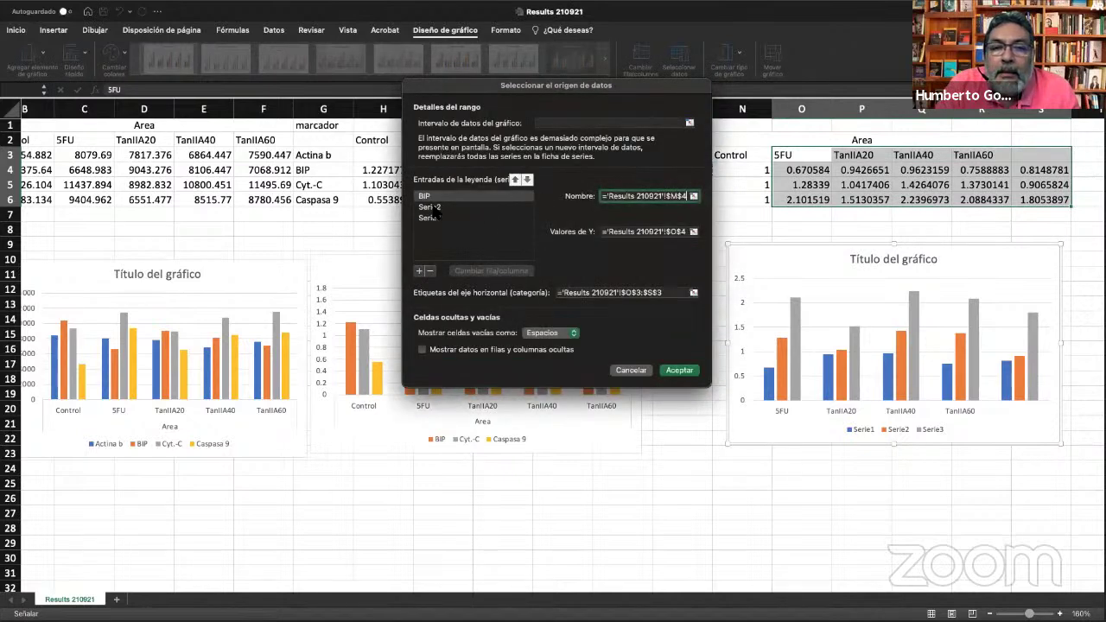
Link the second series name to the Cyt.-C cell M5.
{"action": "left_click", "coordinate": [430, 207]}
{"action": "left_click", "coordinate": [692, 196]}
{"action": "left_click", "coordinate": [659, 194]}
{"action": "left_click", "coordinate": [705, 84]}
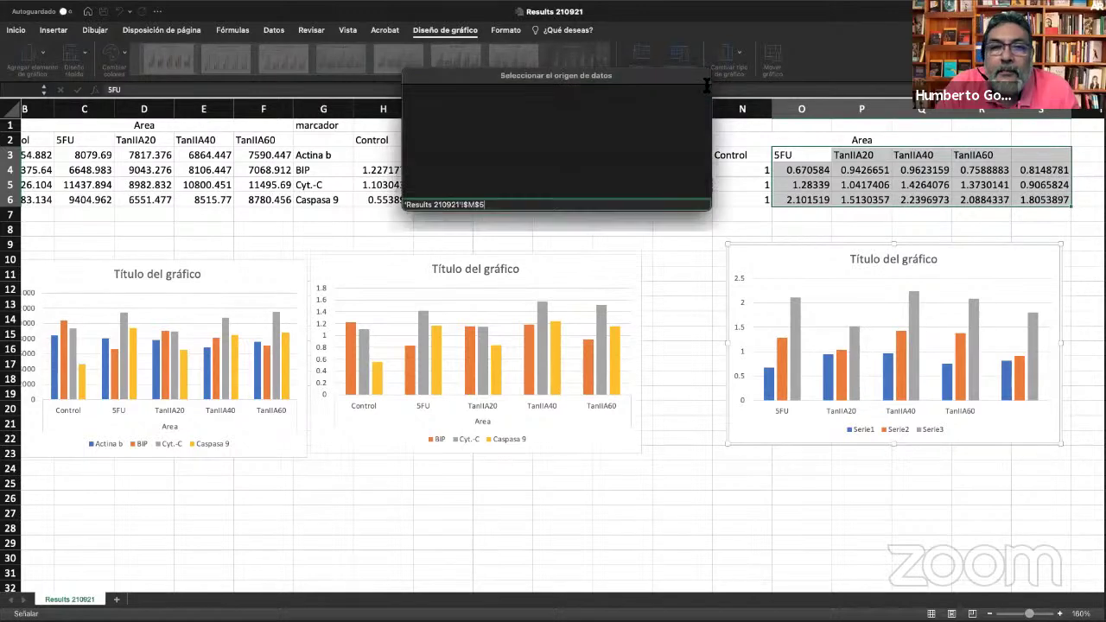
Link the third series name of the relative ratio chart to the Caspasa 9 cell M6 and apply the source data.
{"action": "left_click", "coordinate": [431, 217]}
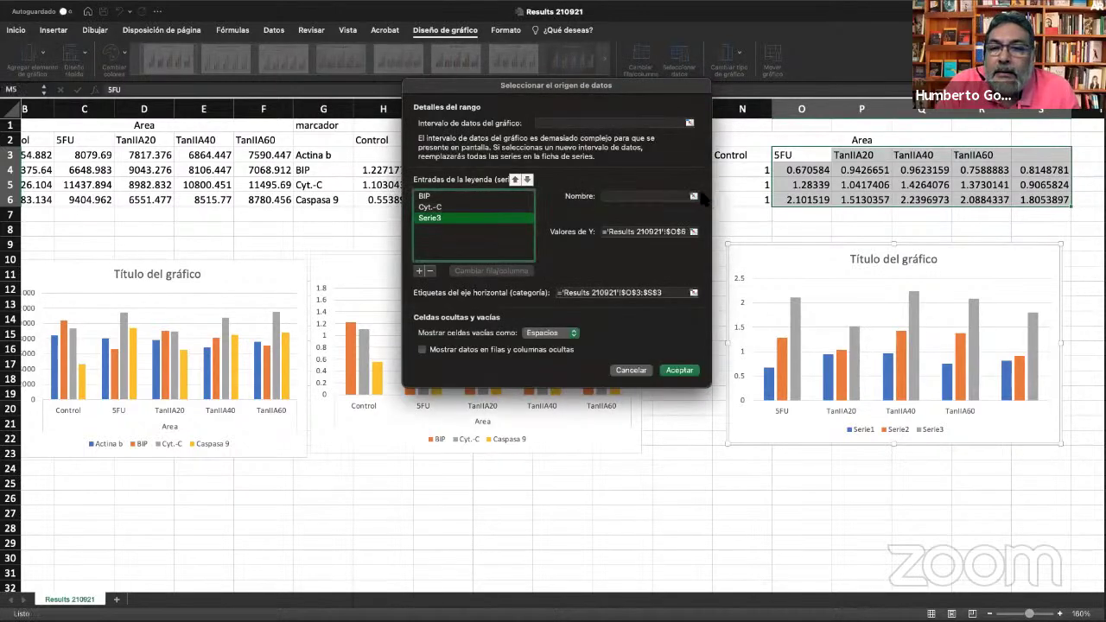
{"action": "left_click", "coordinate": [693, 196]}
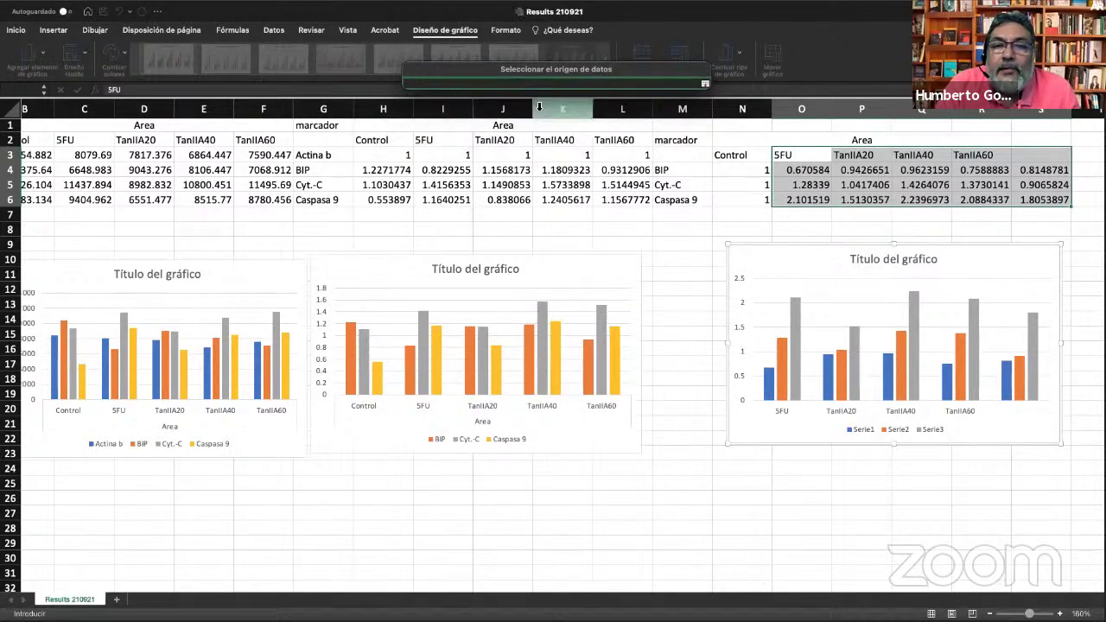
{"action": "left_click", "coordinate": [704, 84]}
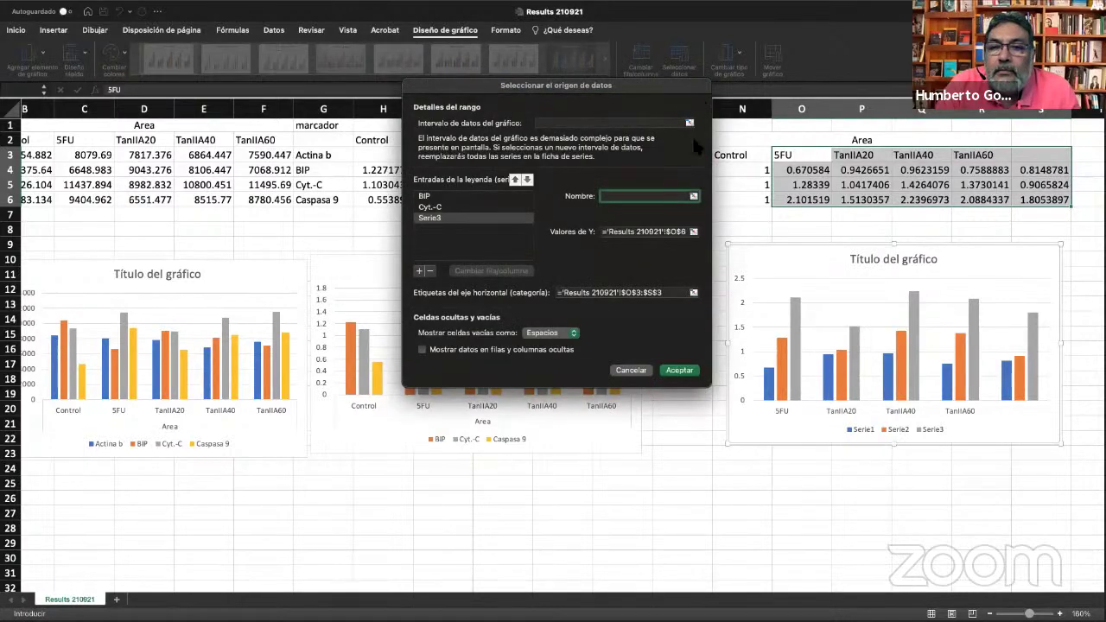
{"action": "left_click", "coordinate": [693, 196]}
{"action": "left_click", "coordinate": [688, 205]}
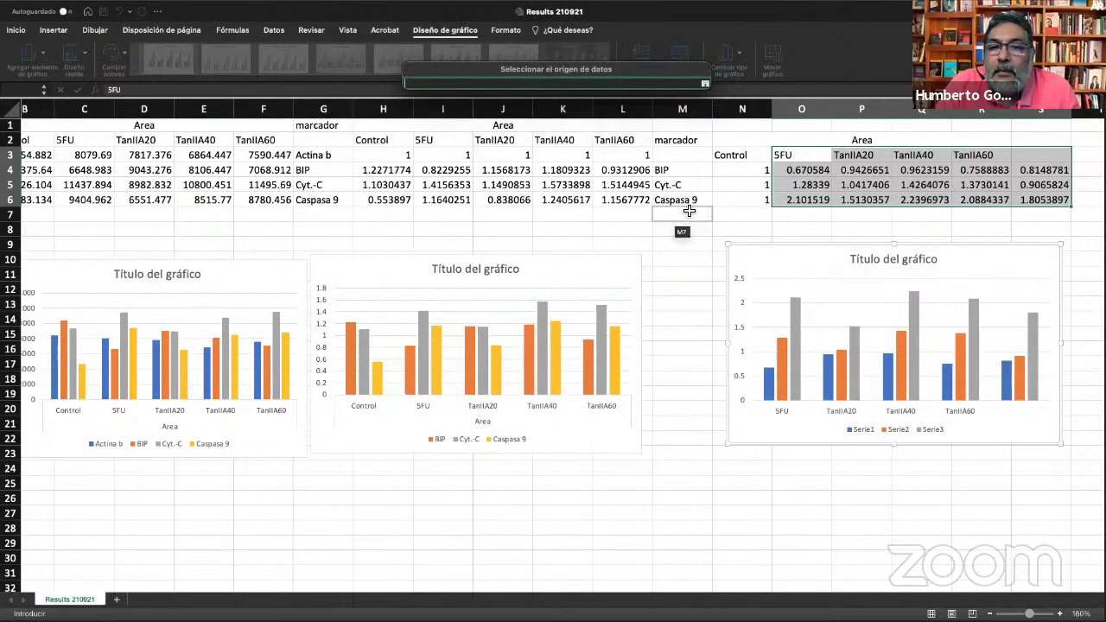
{"action": "left_click", "coordinate": [704, 84]}
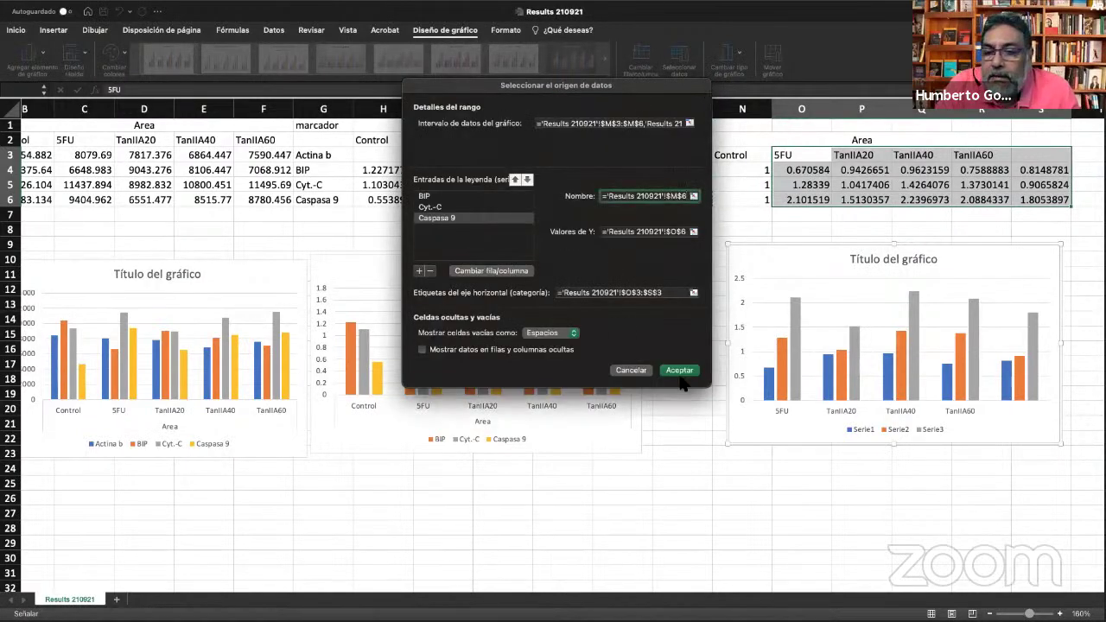
{"action": "left_click", "coordinate": [680, 369]}
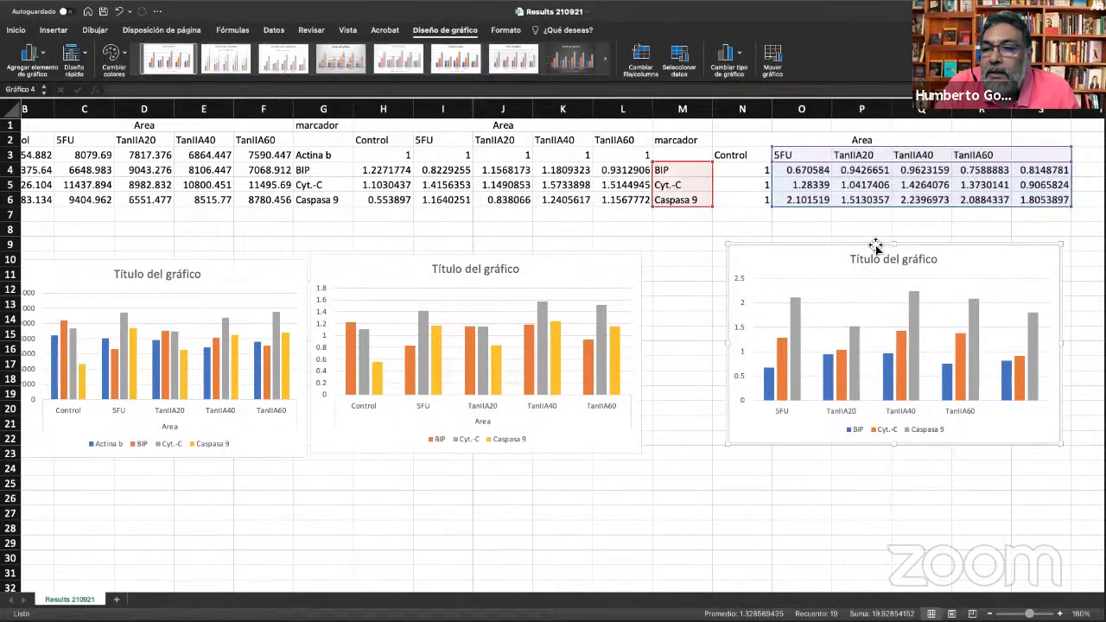
Shift the relative ratio chart slightly and shrink its data range to O3:R6, leaving out column S.
{"action": "mouse_move", "coordinate": [869, 247]}
{"action": "left_mouse_down"}
{"action": "mouse_move", "coordinate": [862, 256]}
{"action": "mouse_move", "coordinate": [842, 240]}
{"action": "mouse_move", "coordinate": [861, 239]}
{"action": "left_mouse_up"}
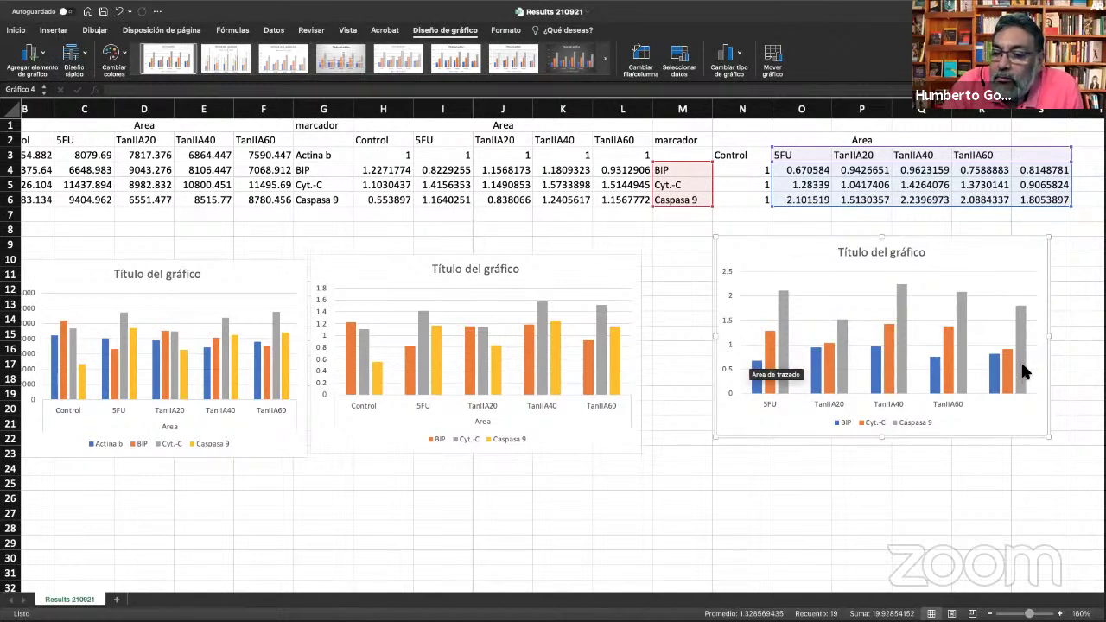
{"action": "mouse_move", "coordinate": [1022, 370]}
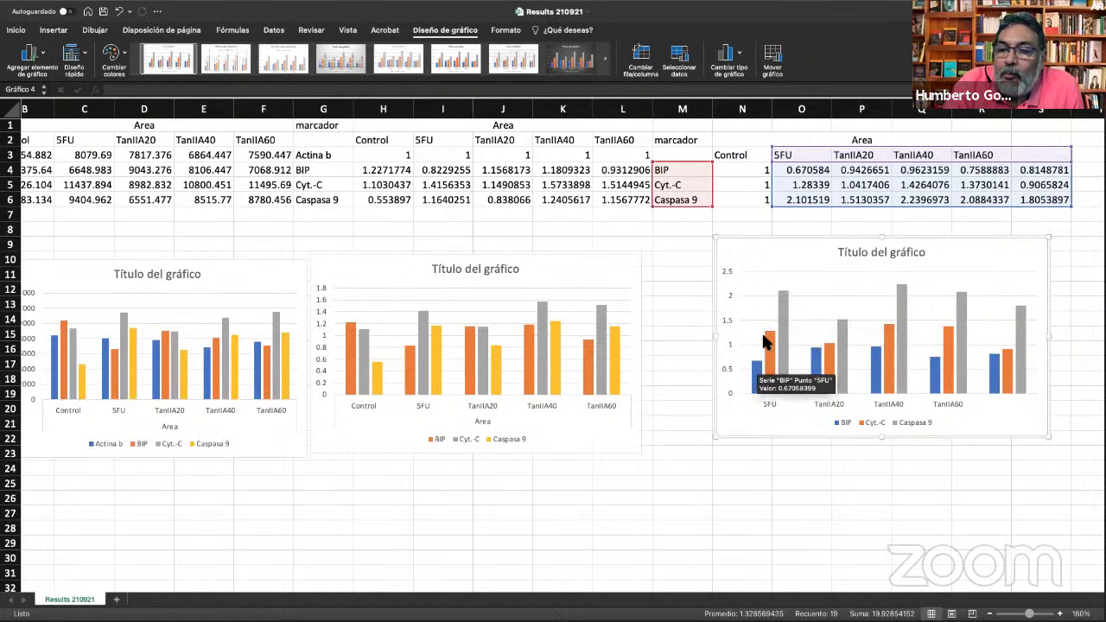
{"action": "mouse_move", "coordinate": [763, 334]}
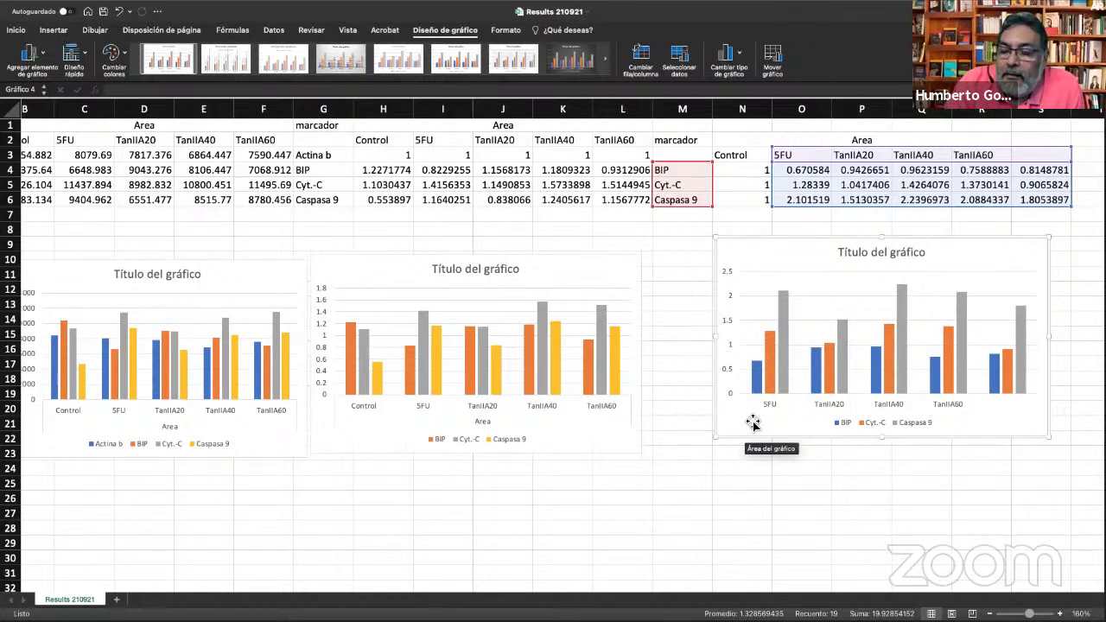
{"action": "mouse_move", "coordinate": [754, 369]}
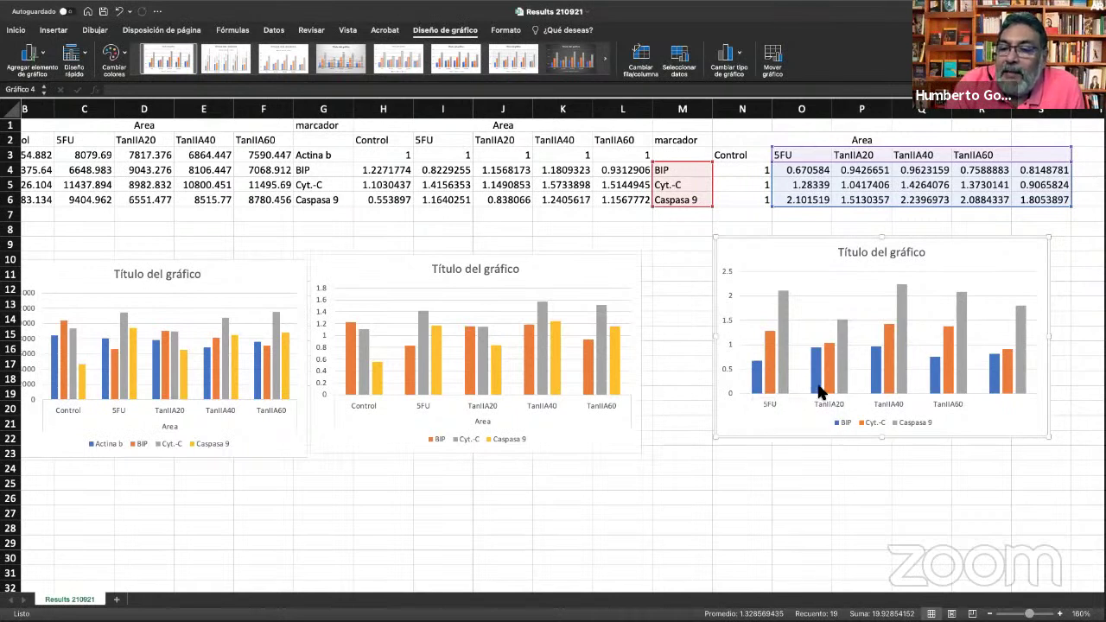
{"action": "mouse_move", "coordinate": [808, 370]}
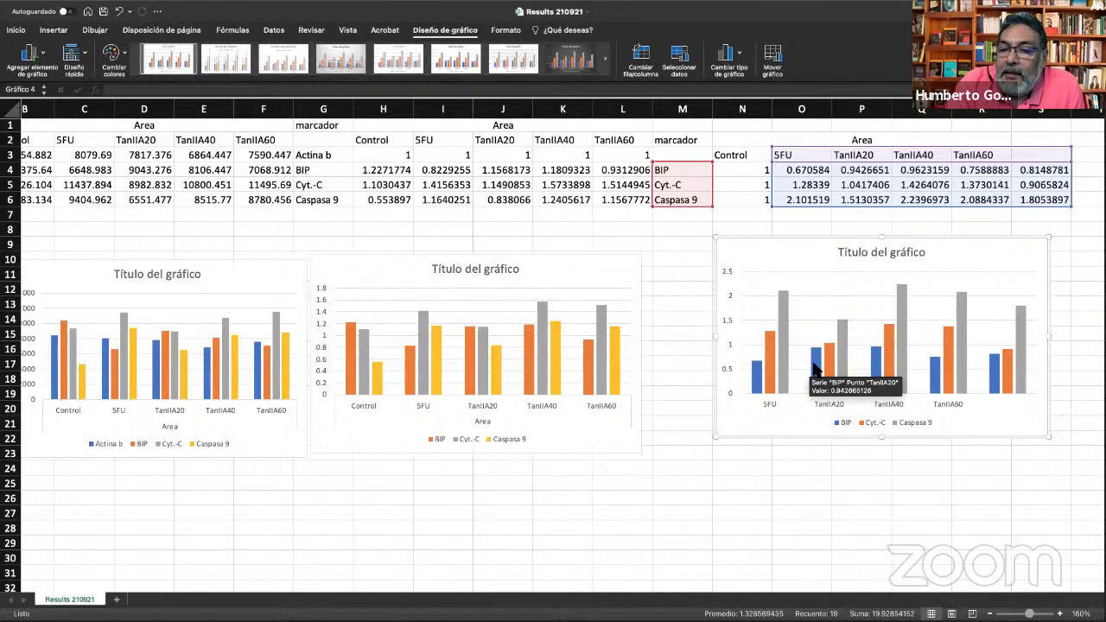
{"action": "mouse_move", "coordinate": [885, 367]}
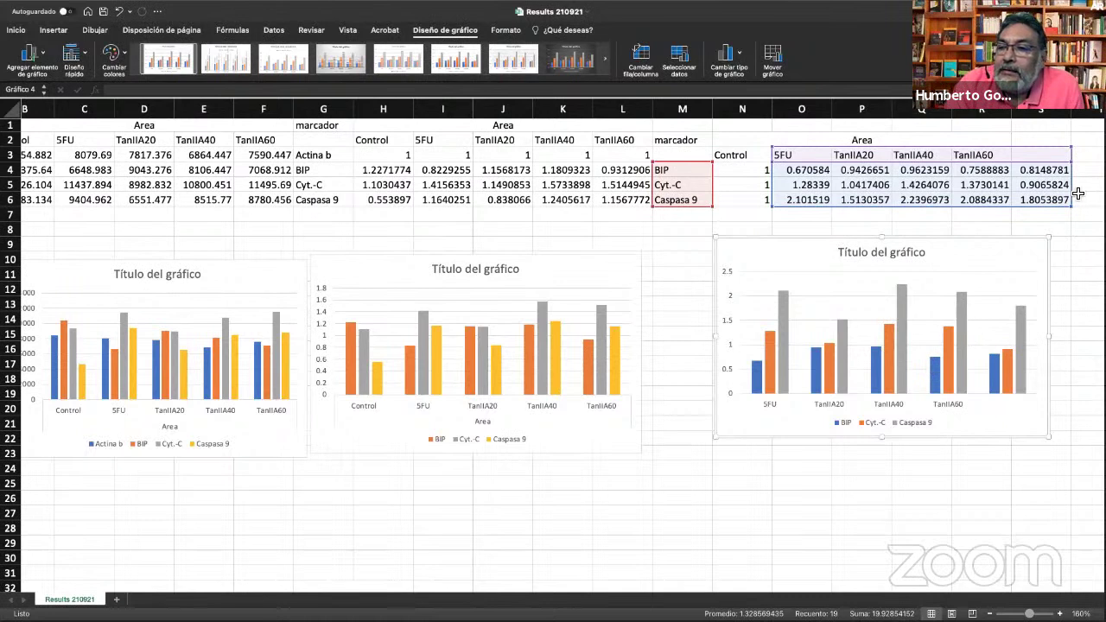
{"action": "left_click_drag", "start_coordinate": [1074, 211], "coordinate": [1027, 212]}
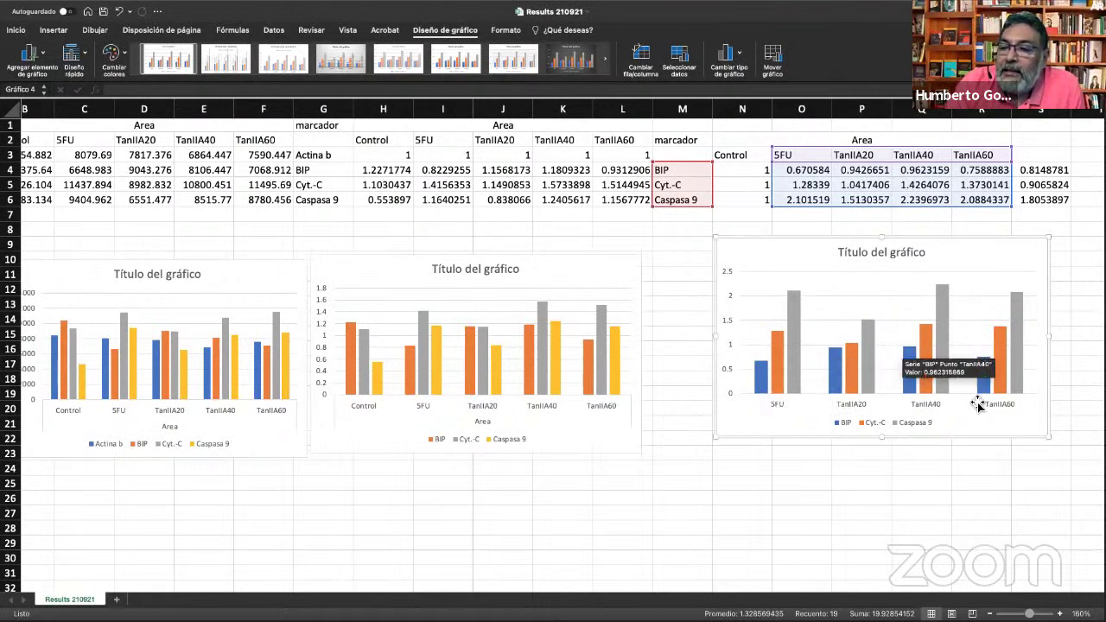
Examine the BIP and Caspasa 9 bar values in the relative ratio chart and place it beside the normalized chart.
{"action": "mouse_move", "coordinate": [980, 363]}
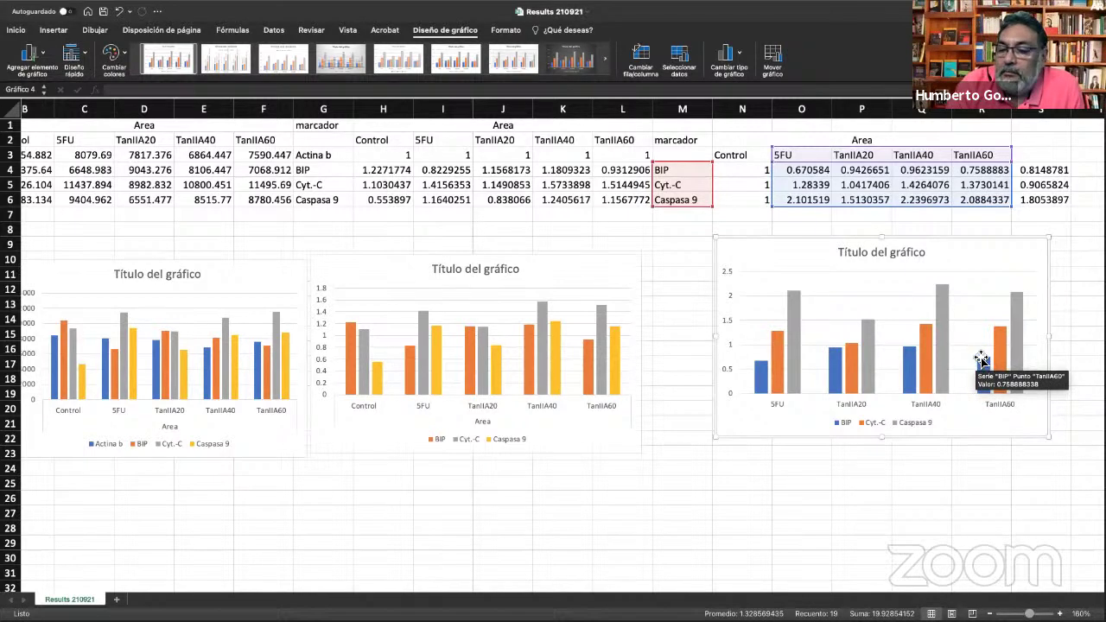
{"action": "mouse_move", "coordinate": [775, 348]}
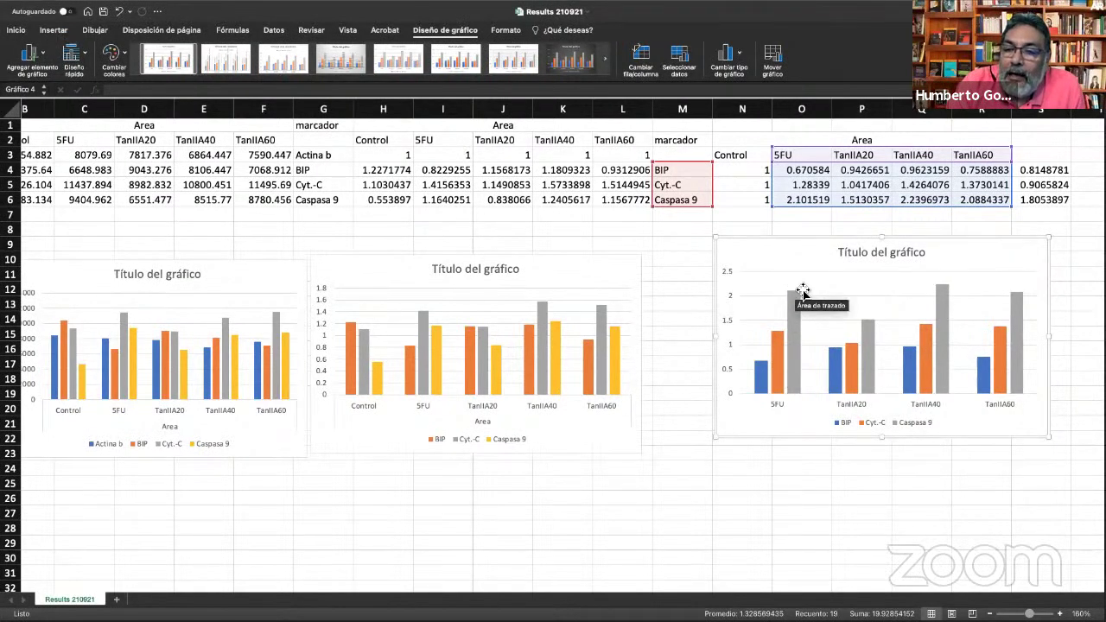
{"action": "mouse_move", "coordinate": [793, 298]}
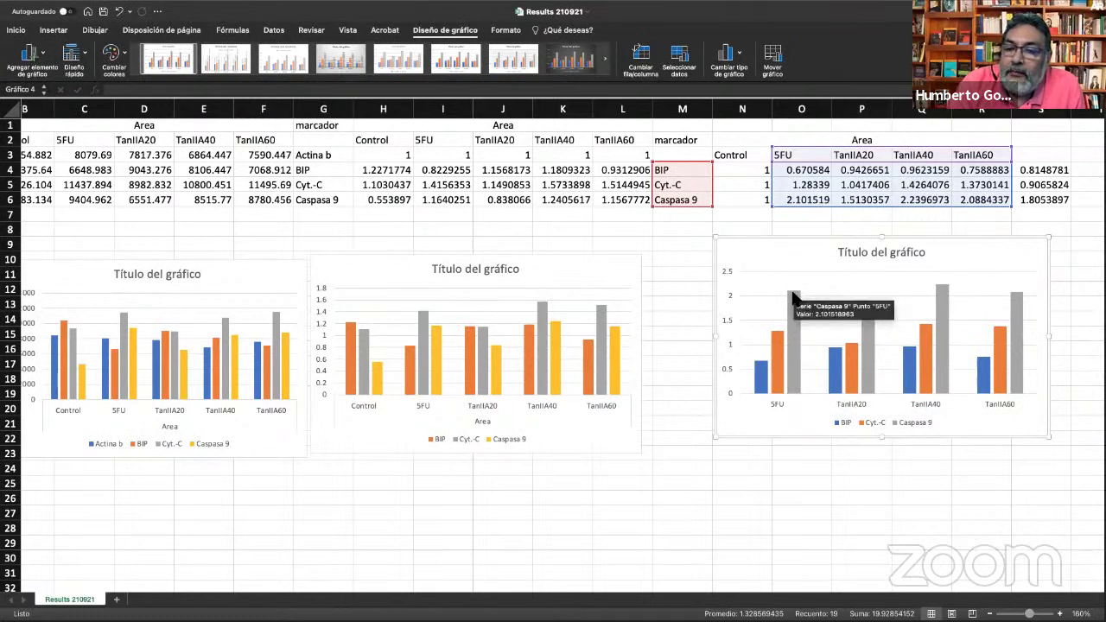
{"action": "mouse_move", "coordinate": [870, 328]}
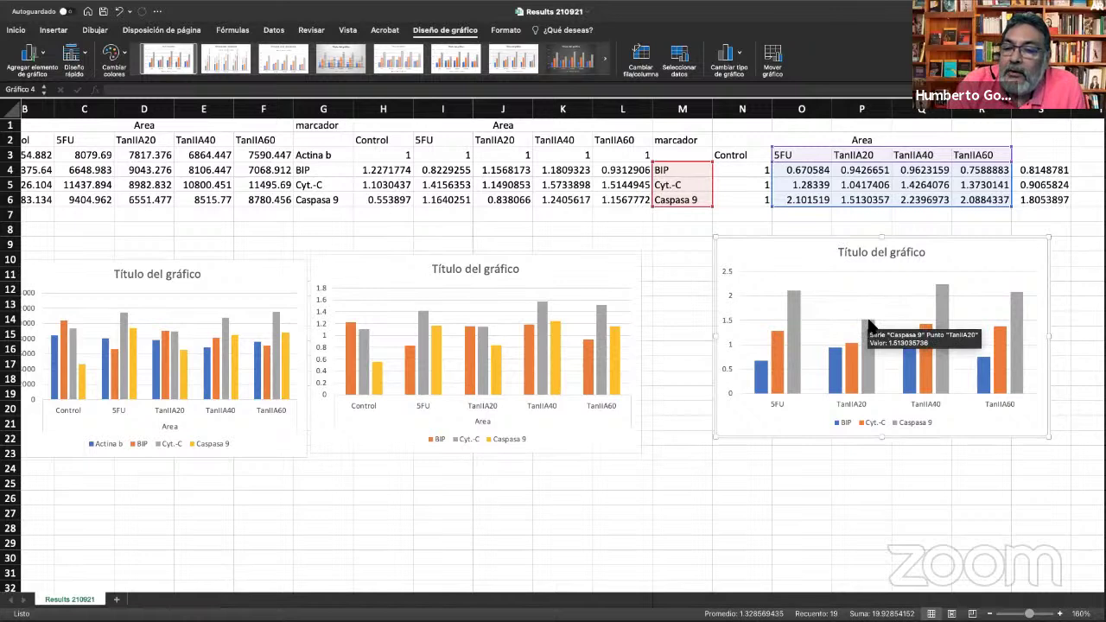
{"action": "mouse_move", "coordinate": [942, 298]}
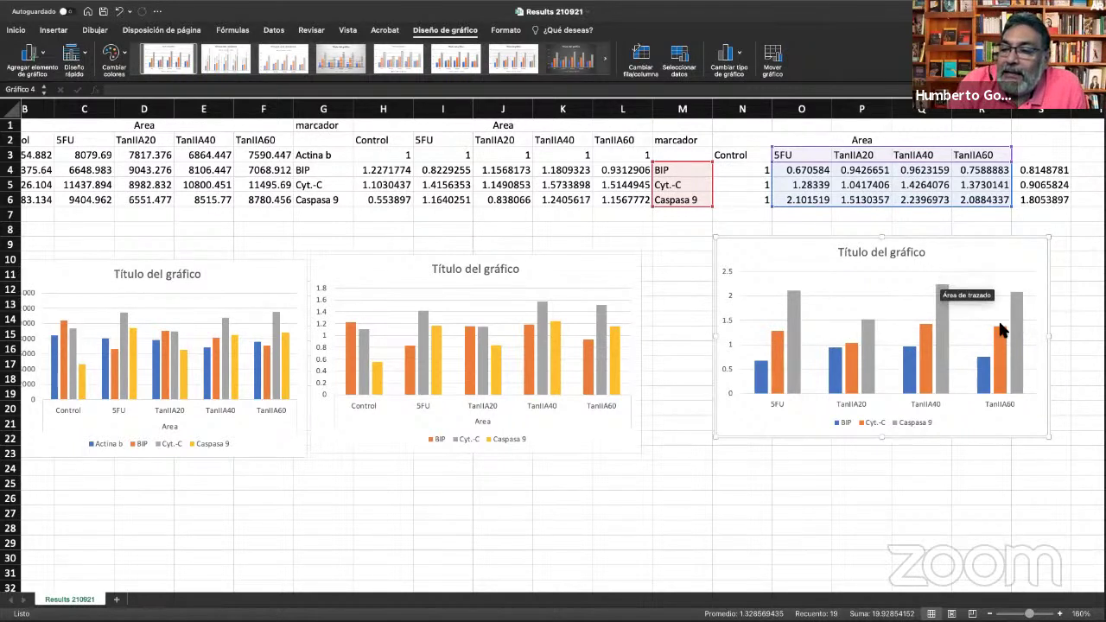
{"action": "mouse_move", "coordinate": [1016, 344]}
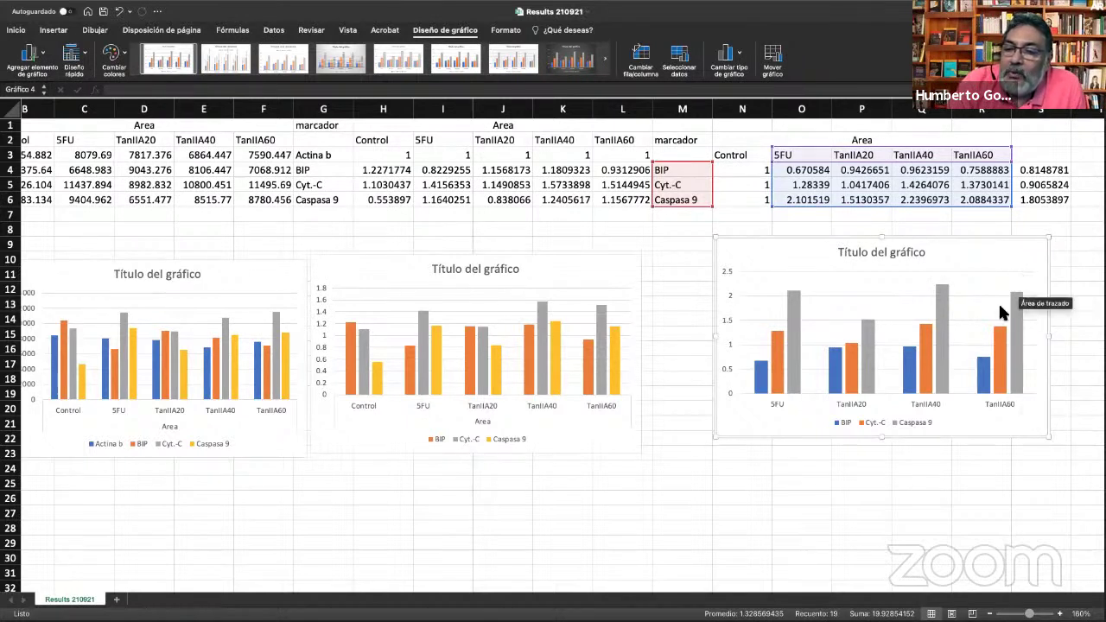
{"action": "mouse_move", "coordinate": [1020, 303]}
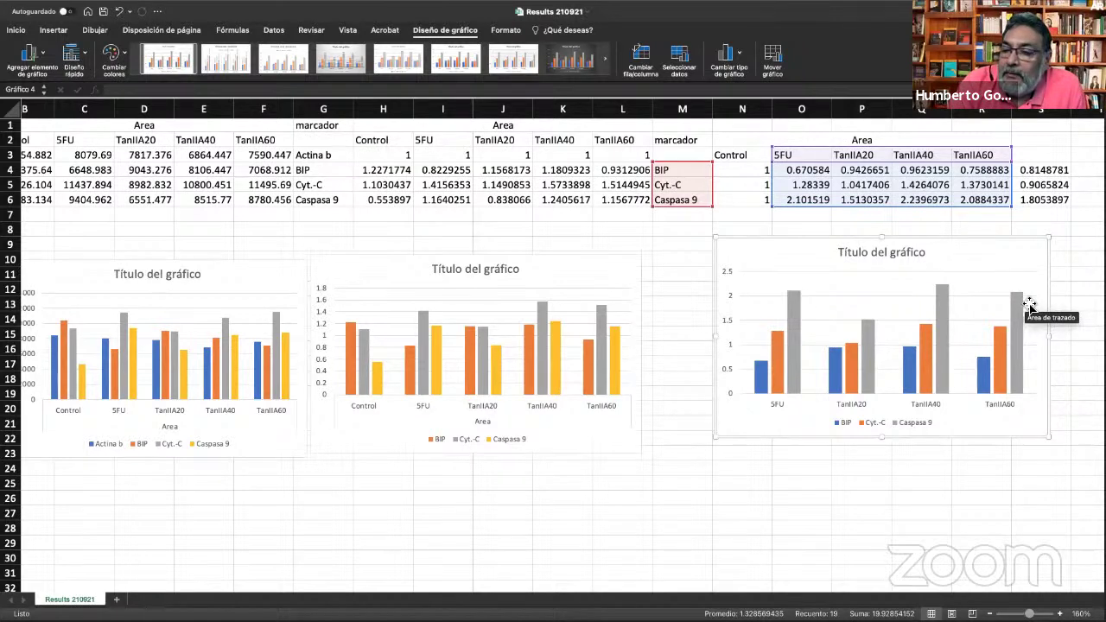
{"action": "left_click_drag", "start_coordinate": [765, 249], "coordinate": [712, 261]}
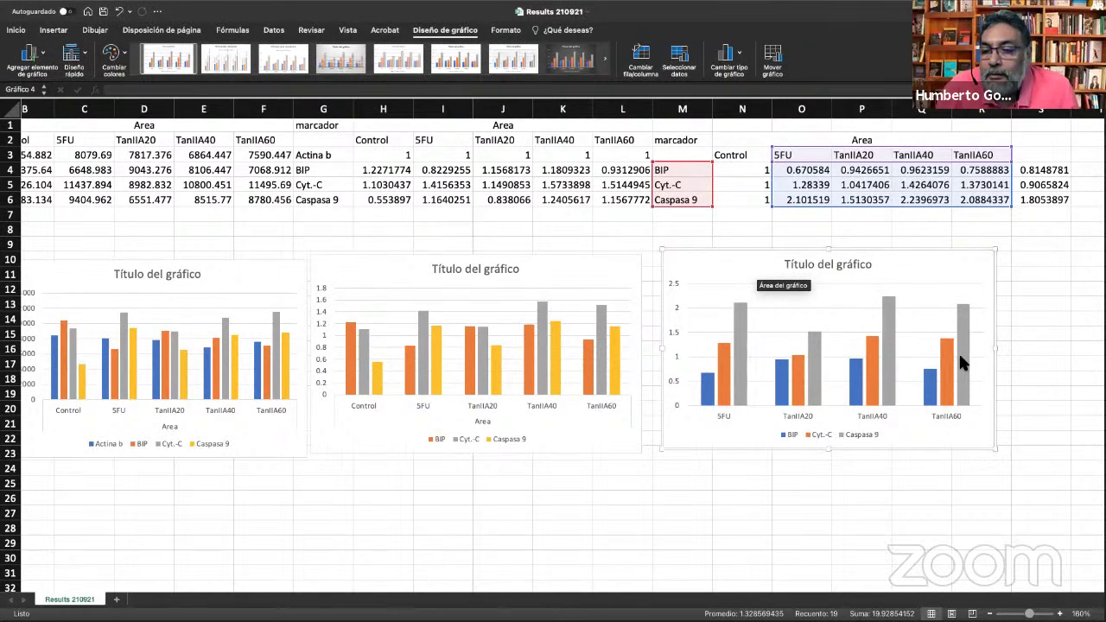
Switch to Fiji, shift the published western blot figure to examine its bar charts, and return to Excel.
{"action": "key", "text": "ctrl+Left"}
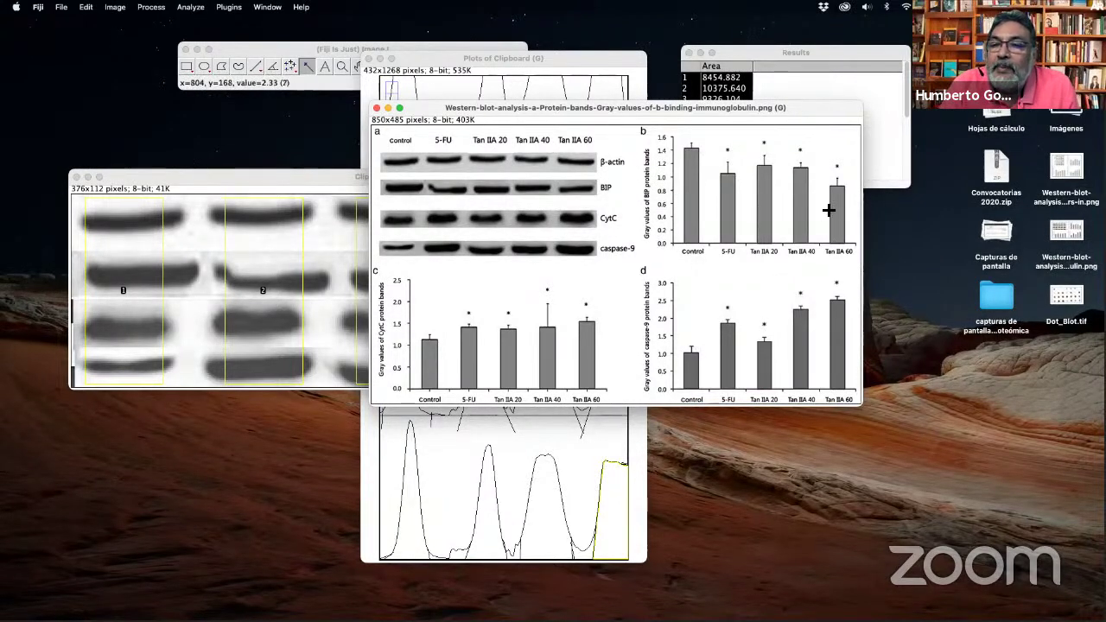
{"action": "left_click_drag", "start_coordinate": [691, 108], "coordinate": [573, 111]}
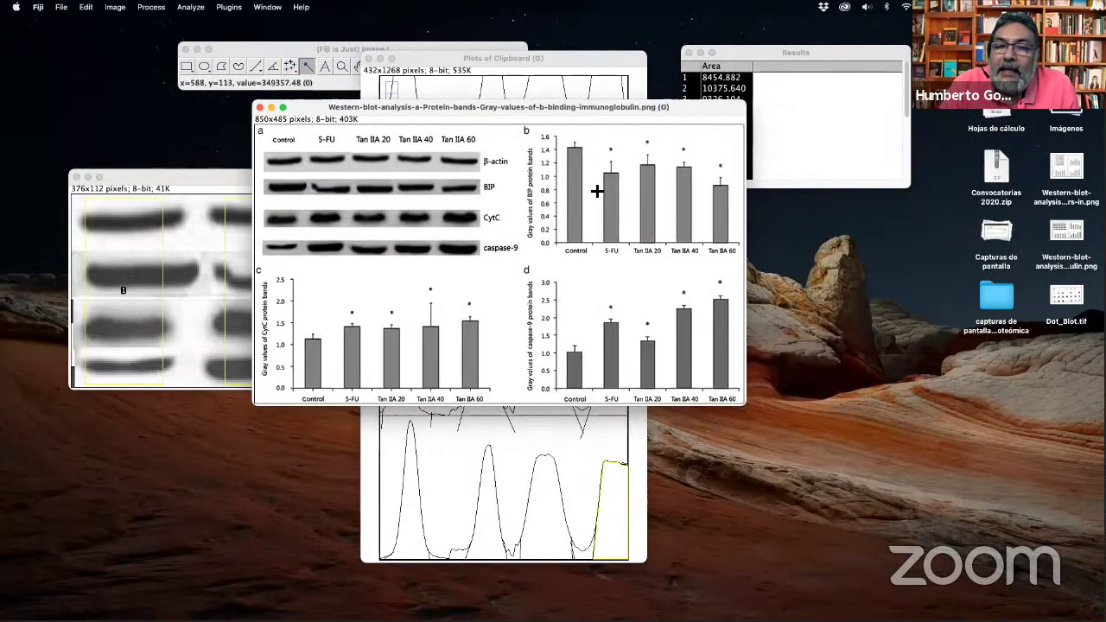
{"action": "key", "text": "ctrl+Right"}
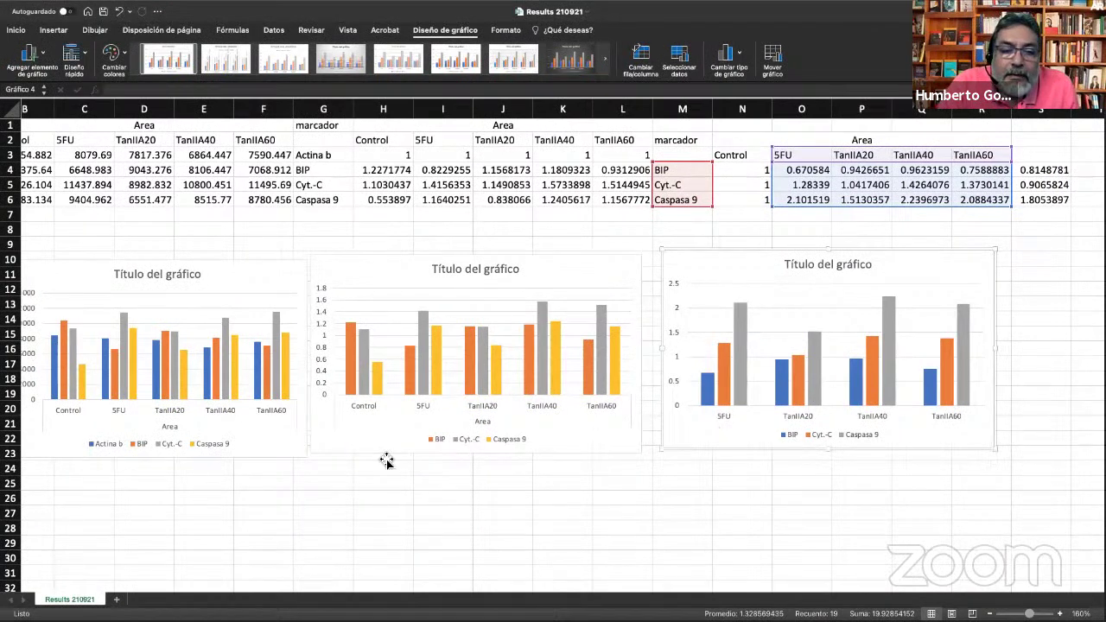
{"action": "left_click", "coordinate": [397, 427]}
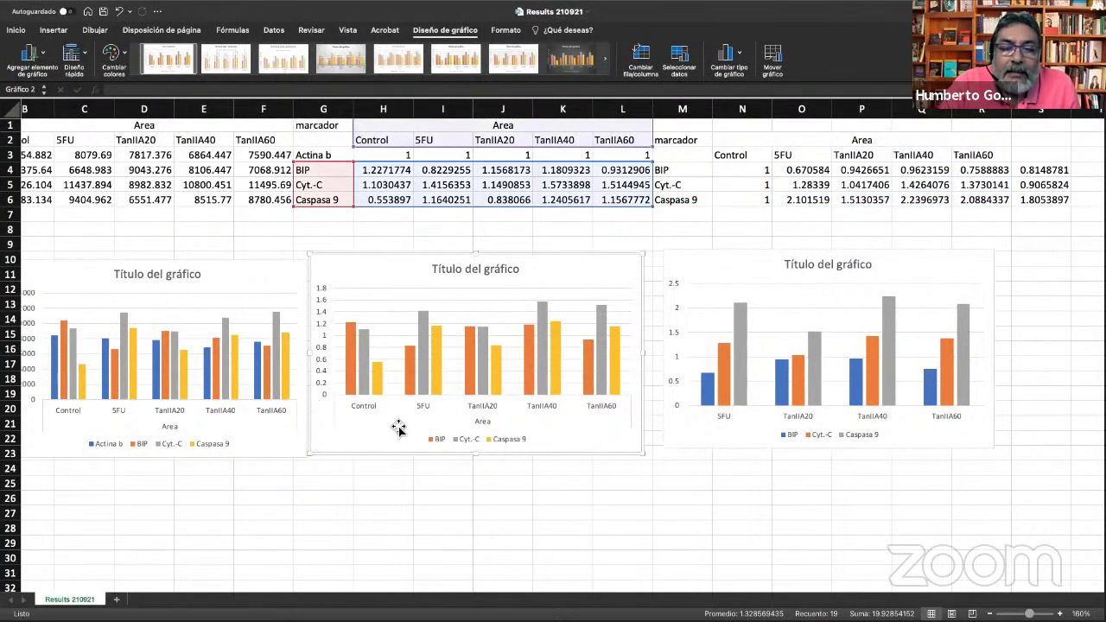
{"action": "left_click", "coordinate": [363, 229]}
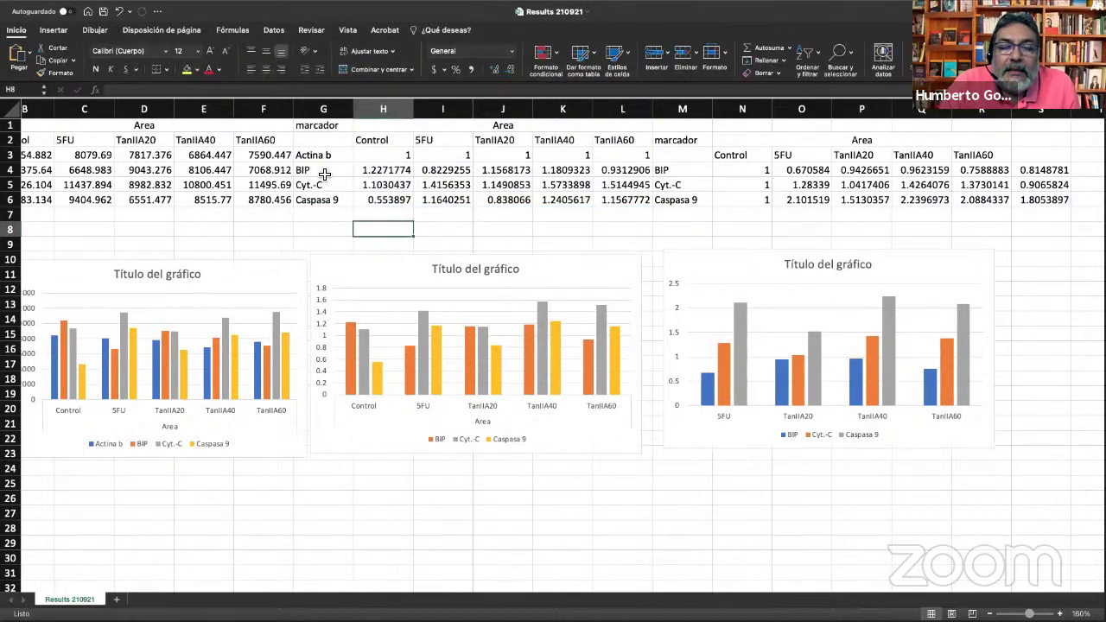
{"action": "left_click_drag", "start_coordinate": [309, 173], "coordinate": [670, 169]}
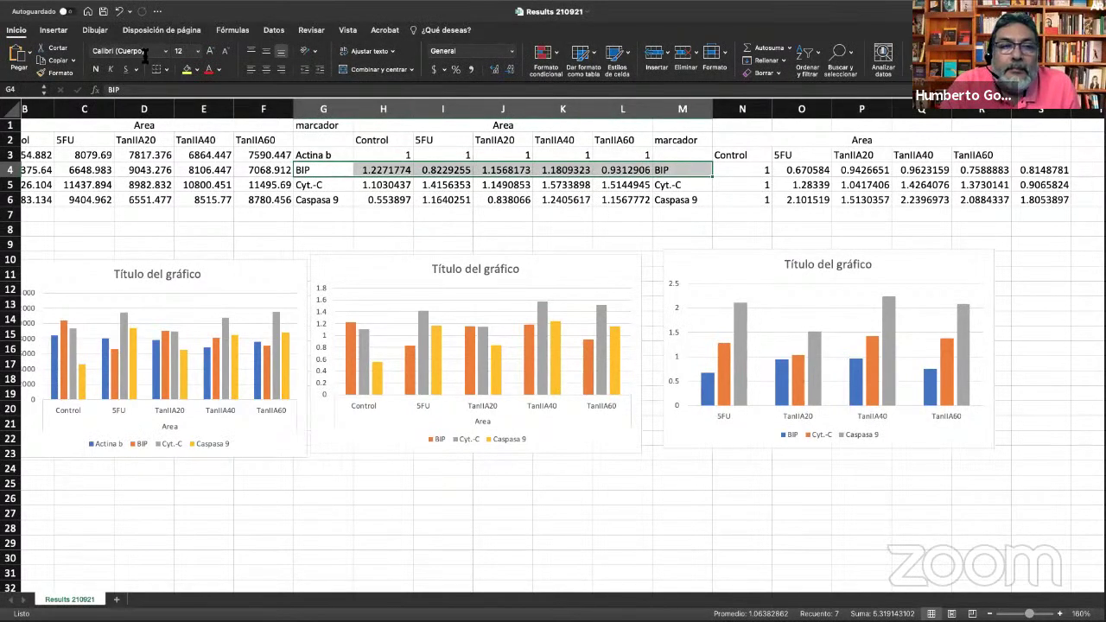
{"action": "left_click", "coordinate": [57, 30]}
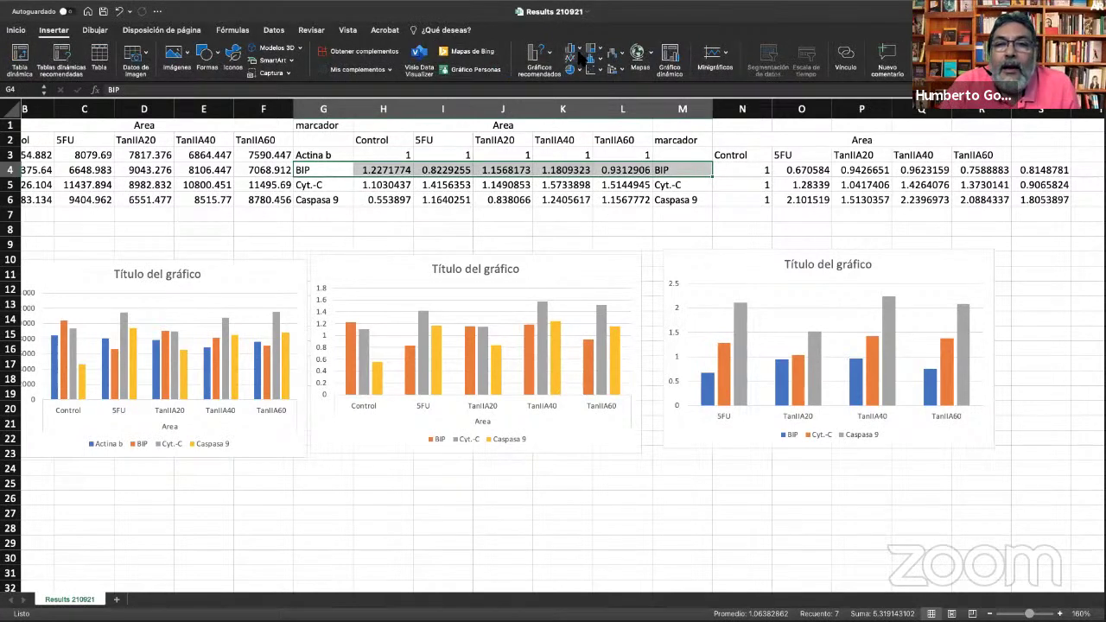
{"action": "left_click", "coordinate": [548, 56]}
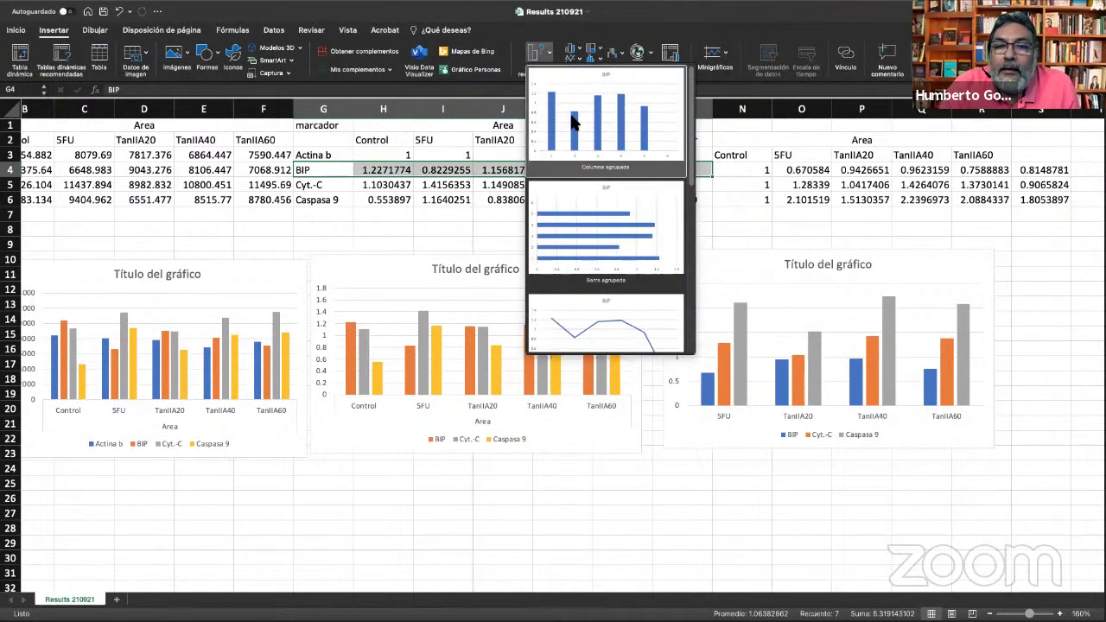
{"action": "left_click", "coordinate": [743, 221]}
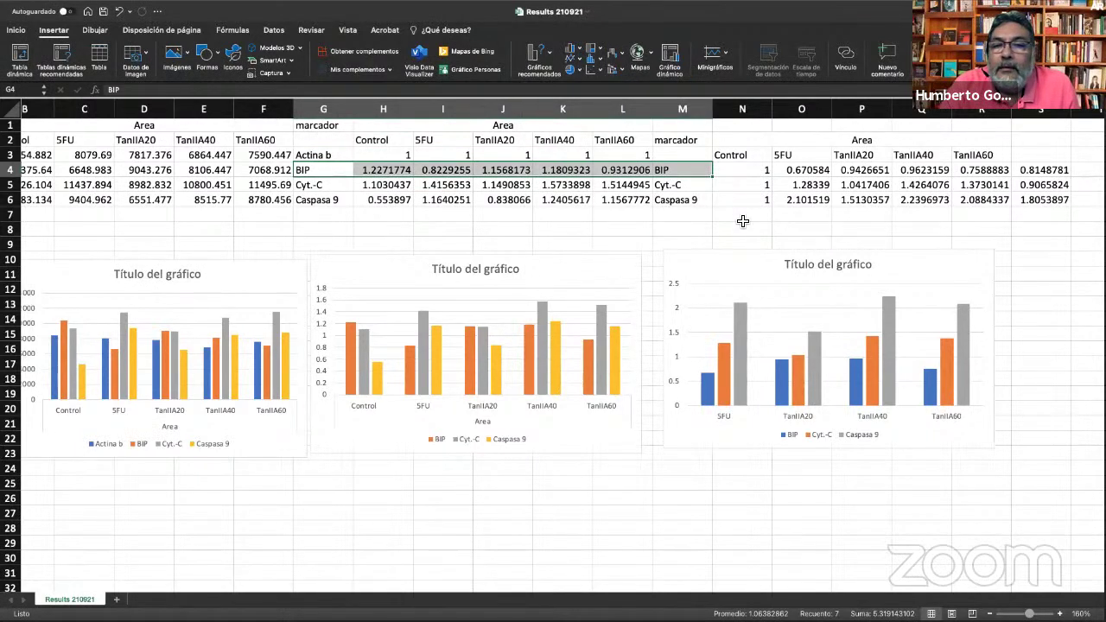
{"action": "left_click", "coordinate": [724, 212]}
Insert the recommended clustered column chart from the normalized BIP row G4:L4.
{"action": "left_click_drag", "start_coordinate": [337, 175], "coordinate": [626, 173]}
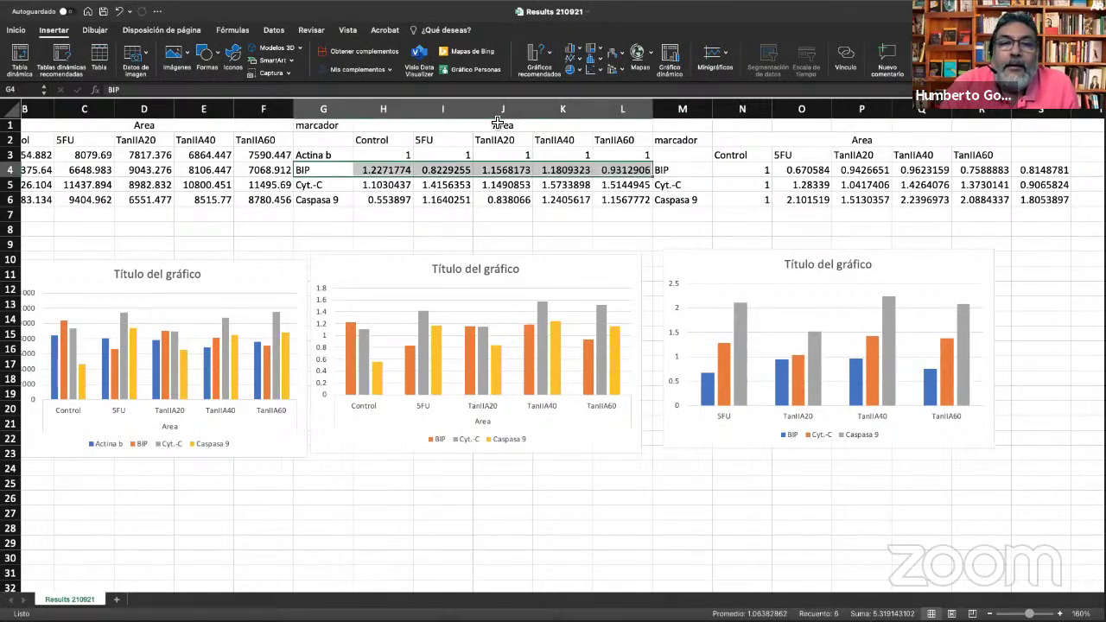
{"action": "left_click", "coordinate": [52, 31]}
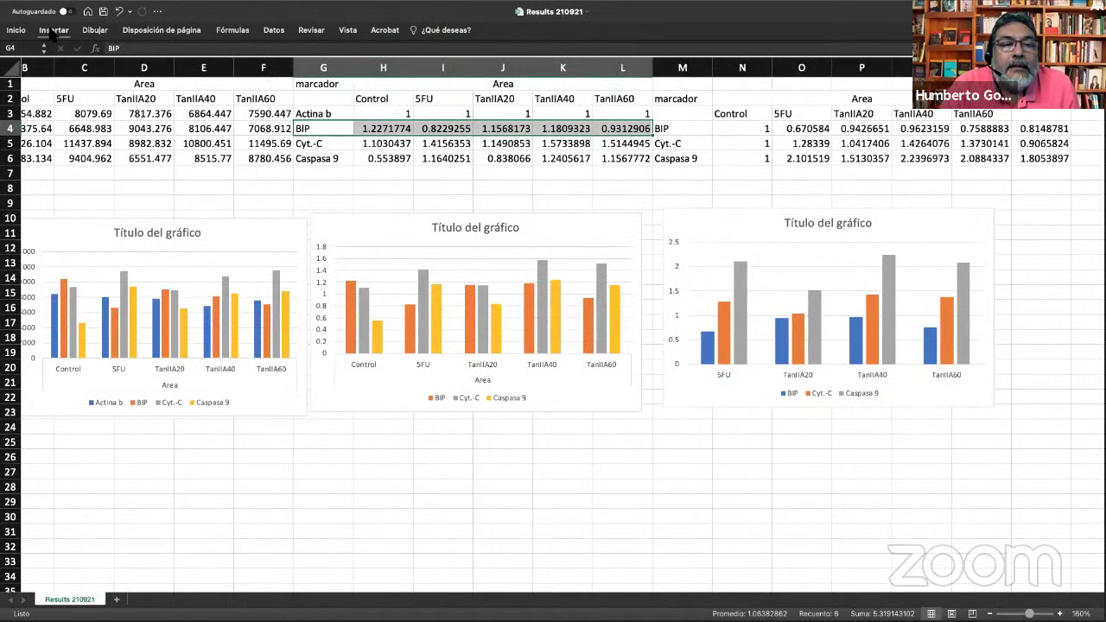
{"action": "left_click", "coordinate": [51, 31]}
{"action": "left_click", "coordinate": [542, 52]}
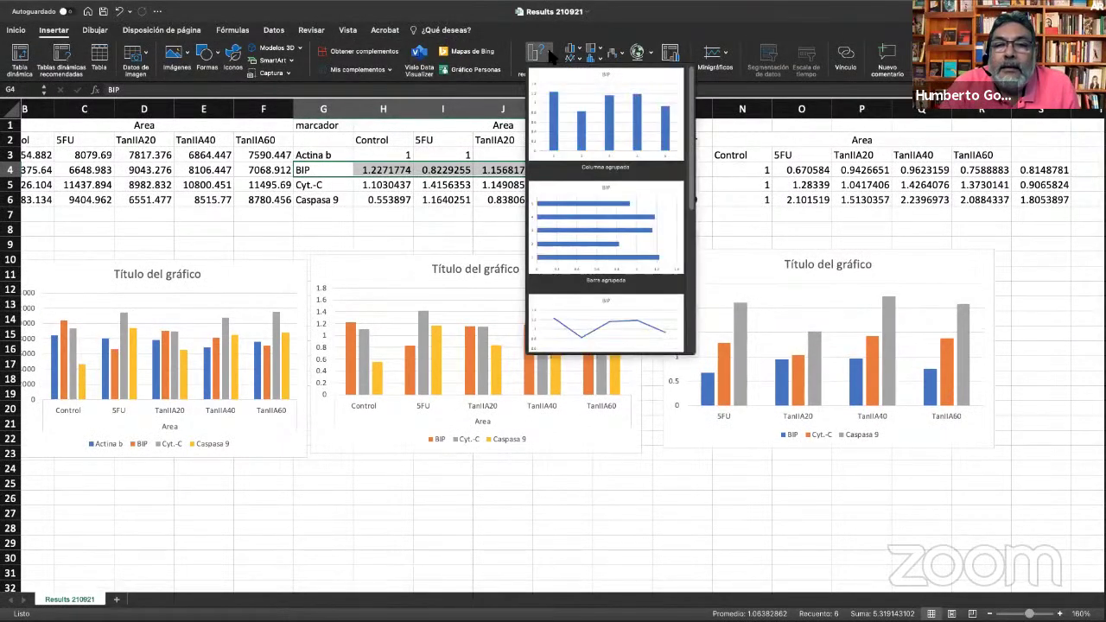
{"action": "left_click", "coordinate": [588, 107]}
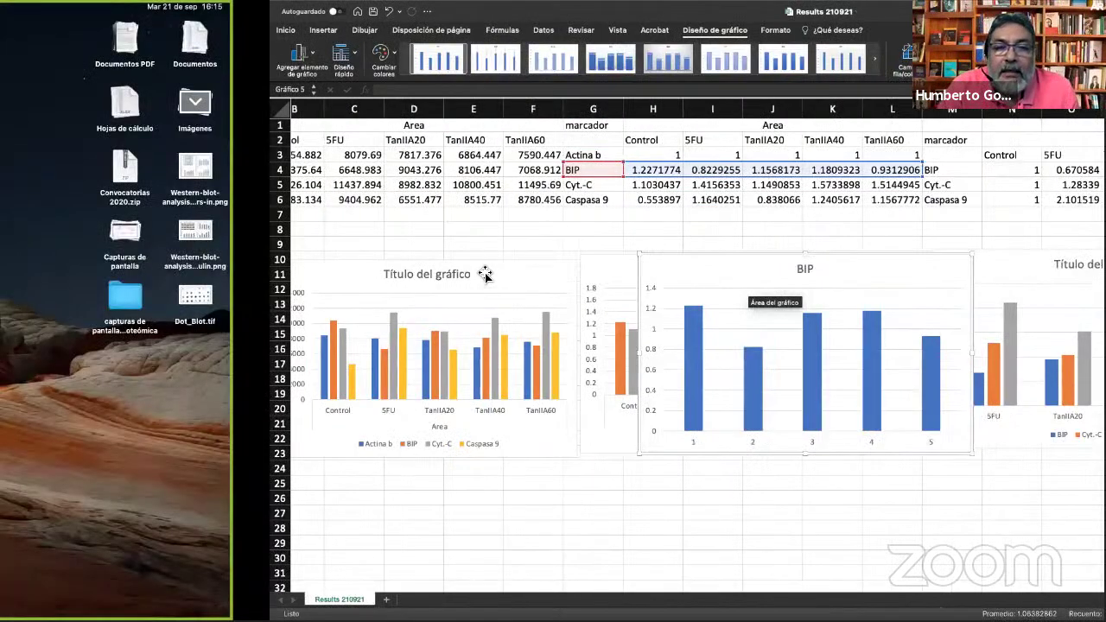
Switch to Fiji, create a new image from the BIP chart on the system clipboard, and place it beside the published figure.
{"action": "key", "text": "super+Tab"}
{"action": "left_click_drag", "start_coordinate": [302, 107], "coordinate": [132, 105]}
{"action": "left_click", "coordinate": [59, 7]}
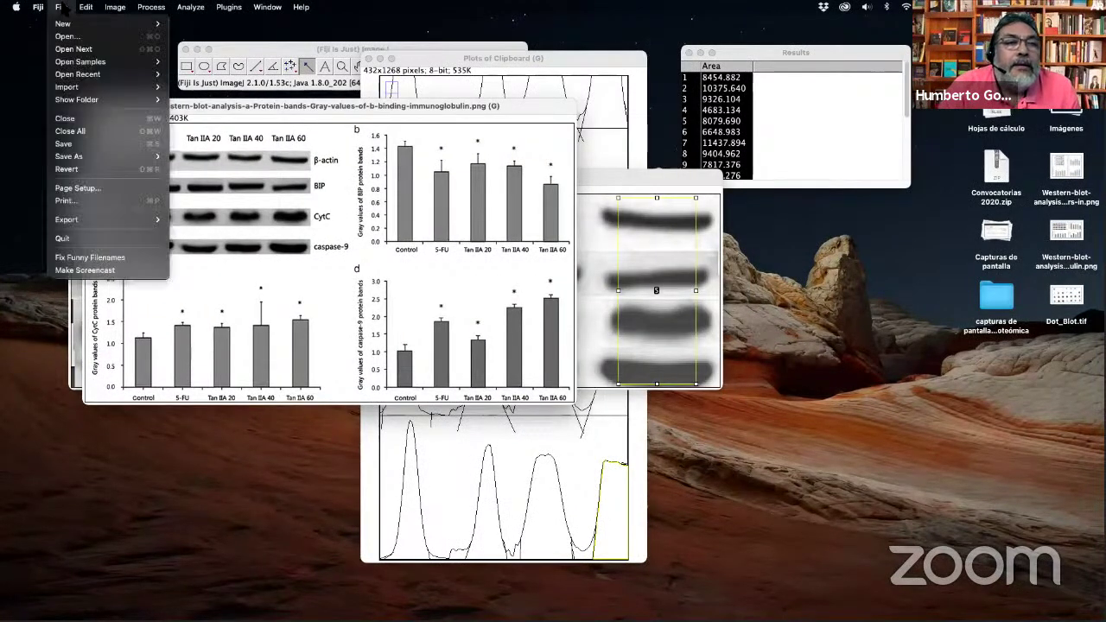
{"action": "mouse_move", "coordinate": [66, 26]}
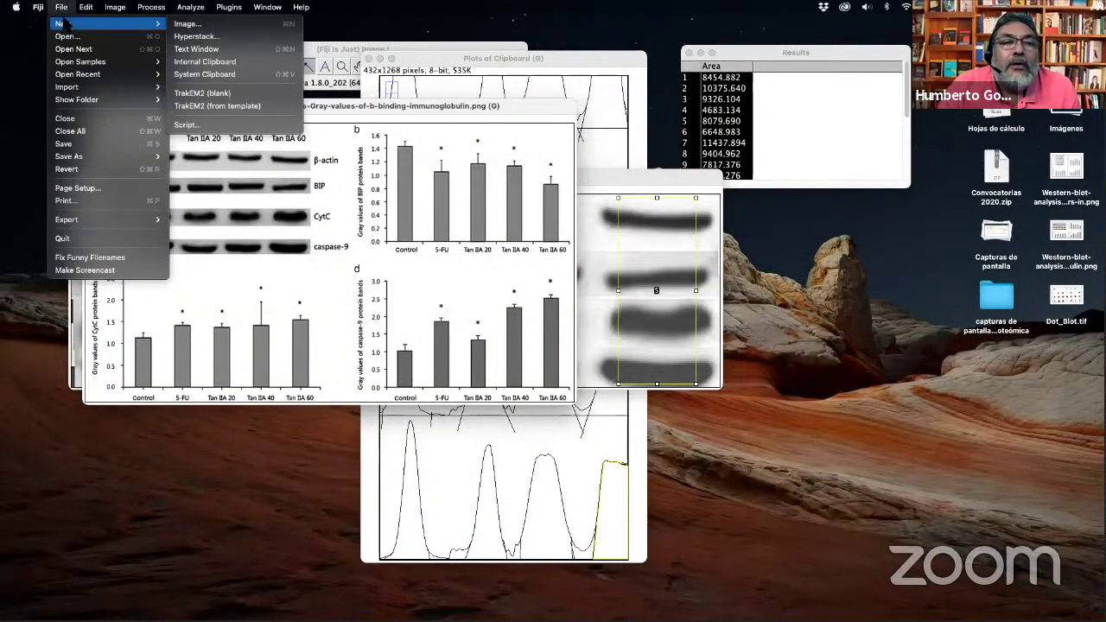
{"action": "left_click", "coordinate": [207, 75]}
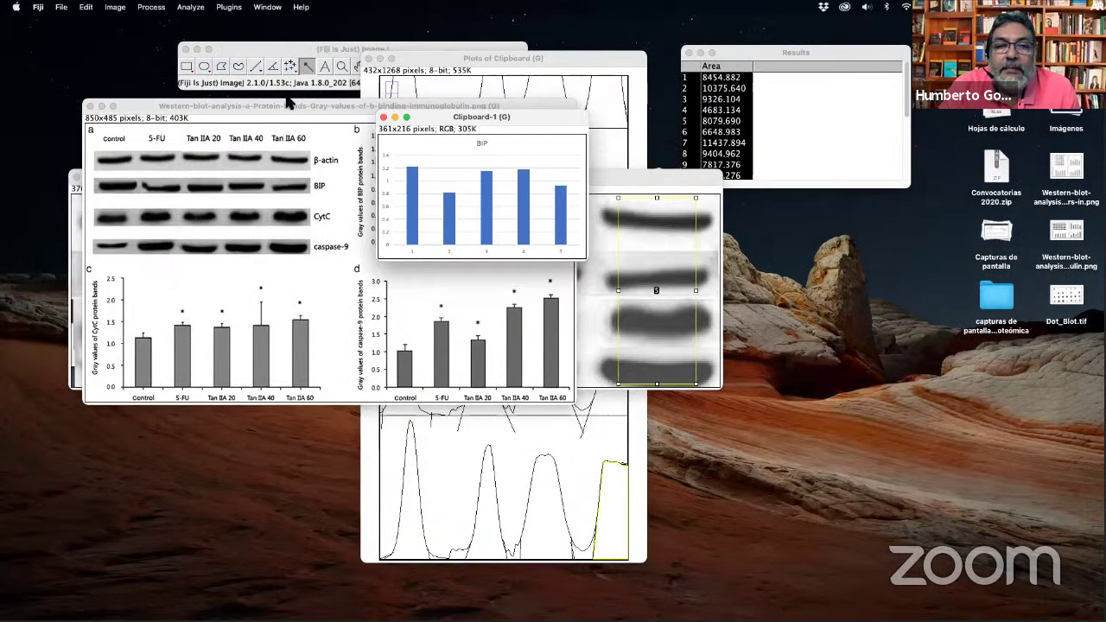
{"action": "left_click_drag", "start_coordinate": [522, 115], "coordinate": [723, 111]}
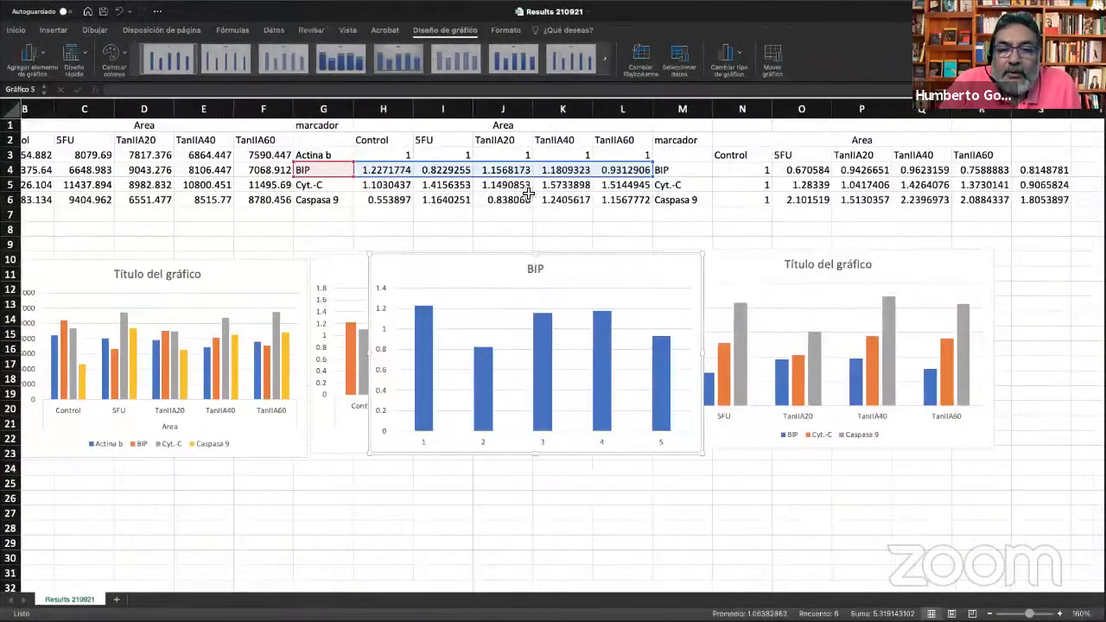
Move the BIP chart down so its upper edge sits at about row 14.
{"action": "left_click", "coordinate": [469, 259]}
{"action": "left_click_drag", "start_coordinate": [469, 259], "coordinate": [460, 321]}
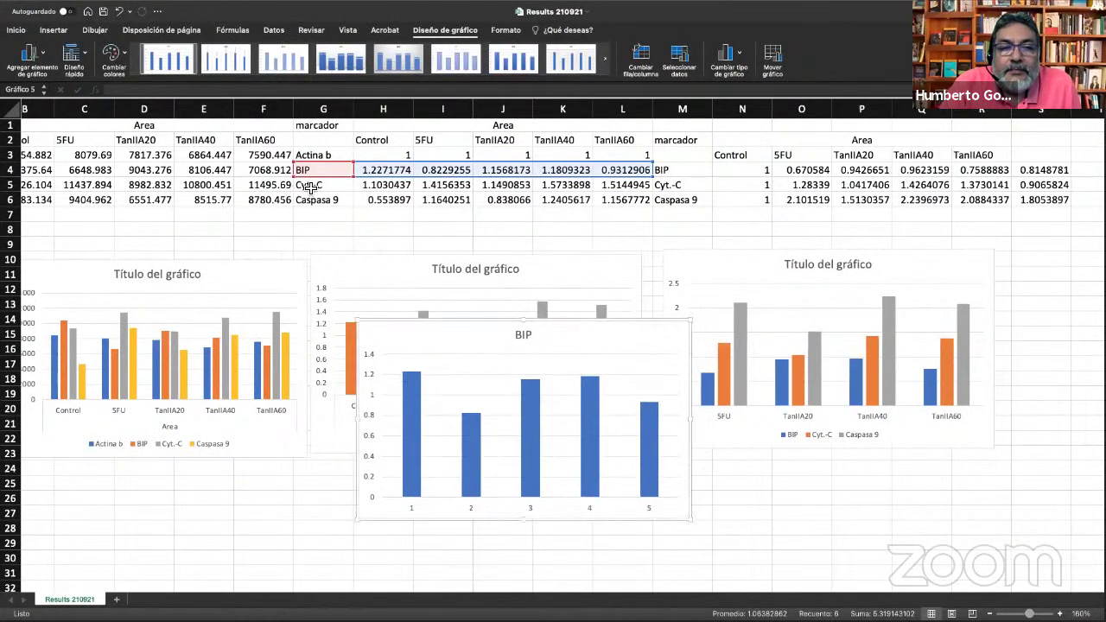
{"action": "left_click_drag", "start_coordinate": [303, 187], "coordinate": [676, 192]}
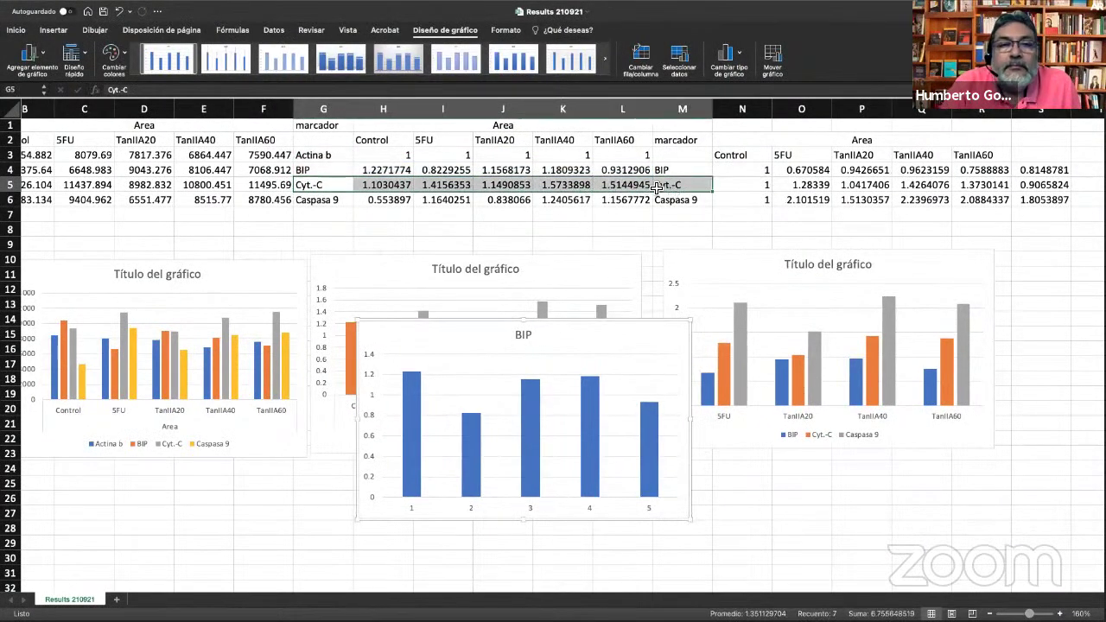
{"action": "left_click", "coordinate": [53, 31]}
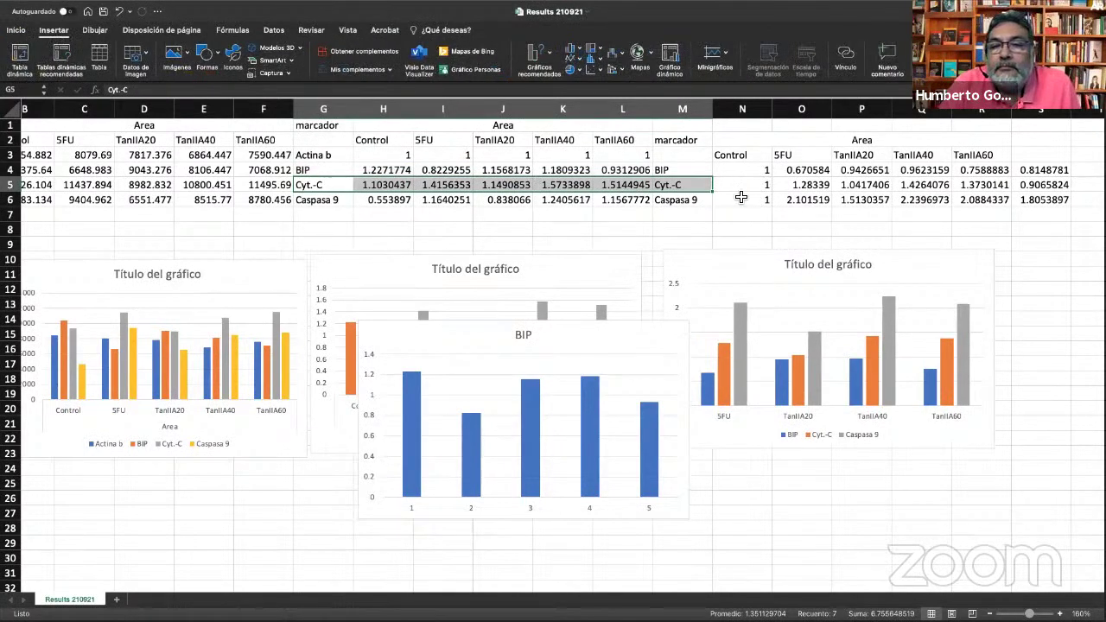
{"action": "left_click_drag", "start_coordinate": [713, 195], "coordinate": [654, 197]}
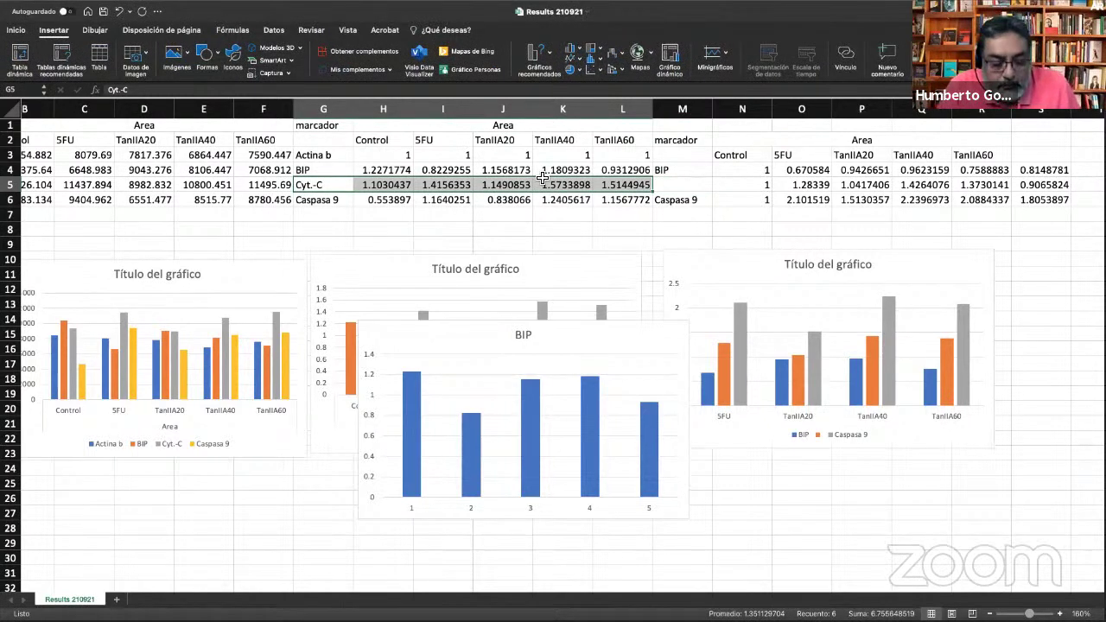
{"action": "key", "text": "super+z"}
{"action": "left_click", "coordinate": [615, 231]}
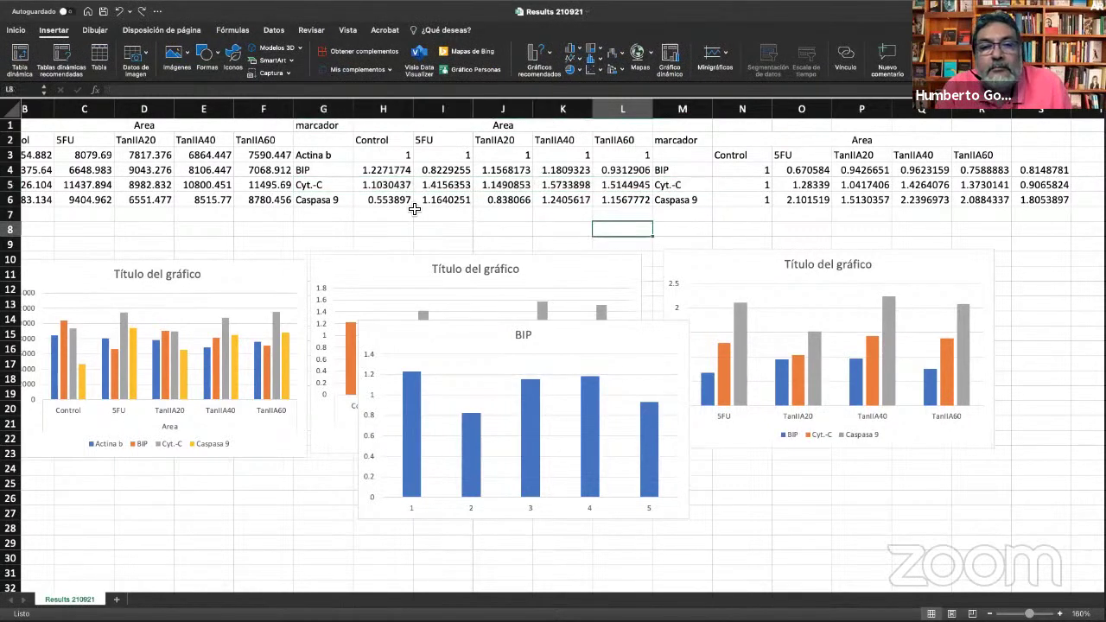
Insert a column chart from the normalized Cyt.-C row, G5:L5.
{"action": "left_click_drag", "start_coordinate": [321, 188], "coordinate": [623, 186]}
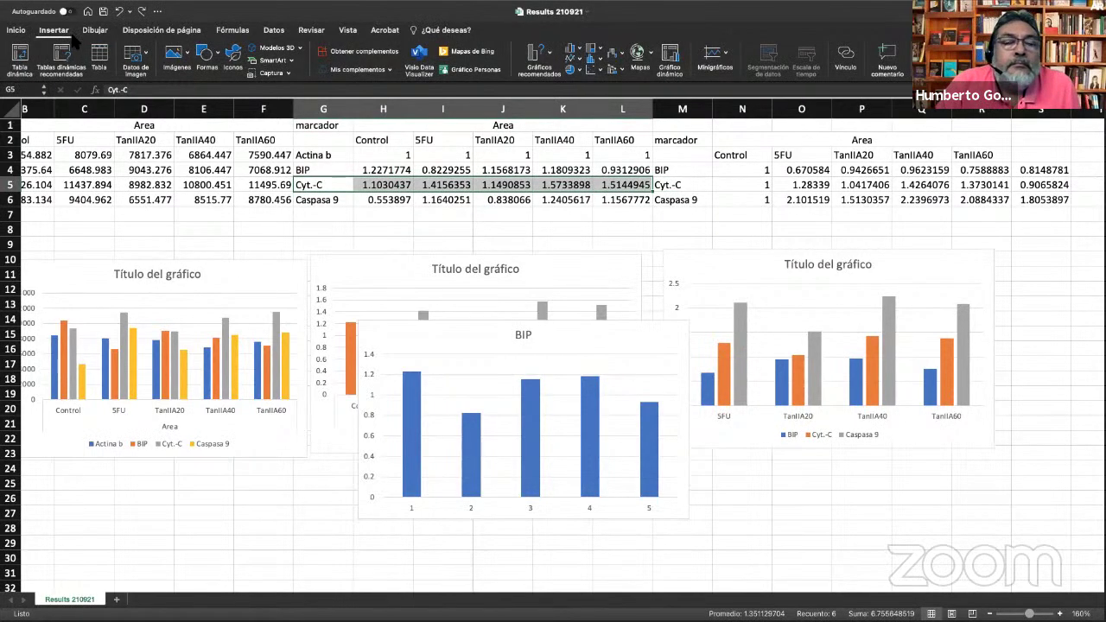
{"action": "left_click", "coordinate": [542, 53]}
{"action": "left_click", "coordinate": [593, 110]}
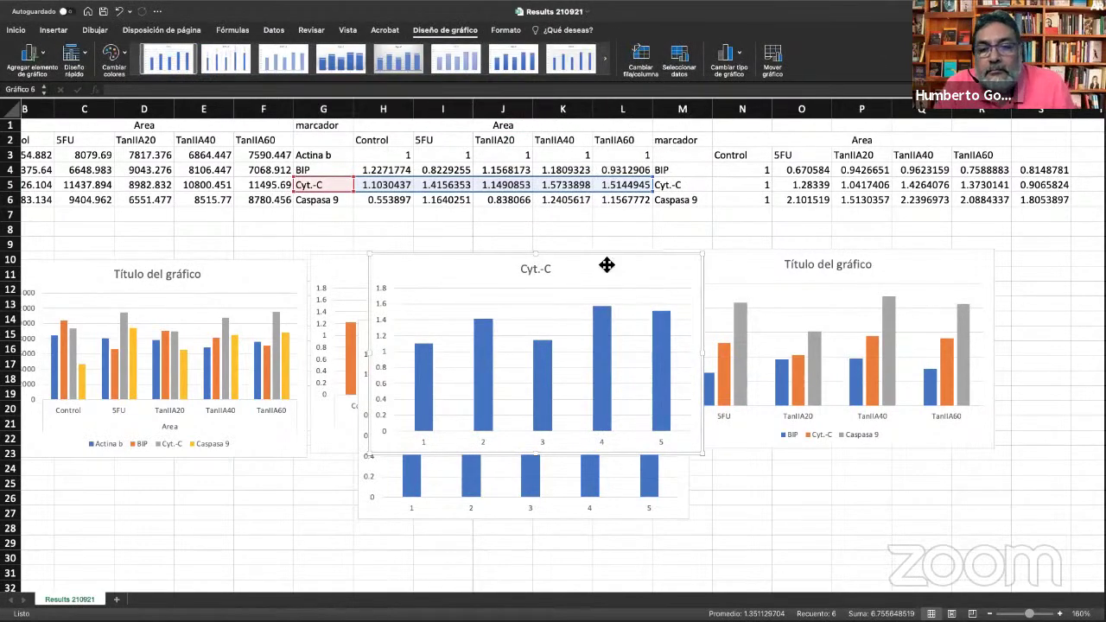
Switch to Fiji, open the copied Cyt.-C chart as a new image from the system clipboard, and place it just below panel c.
{"action": "key", "text": "ctrl+Left"}
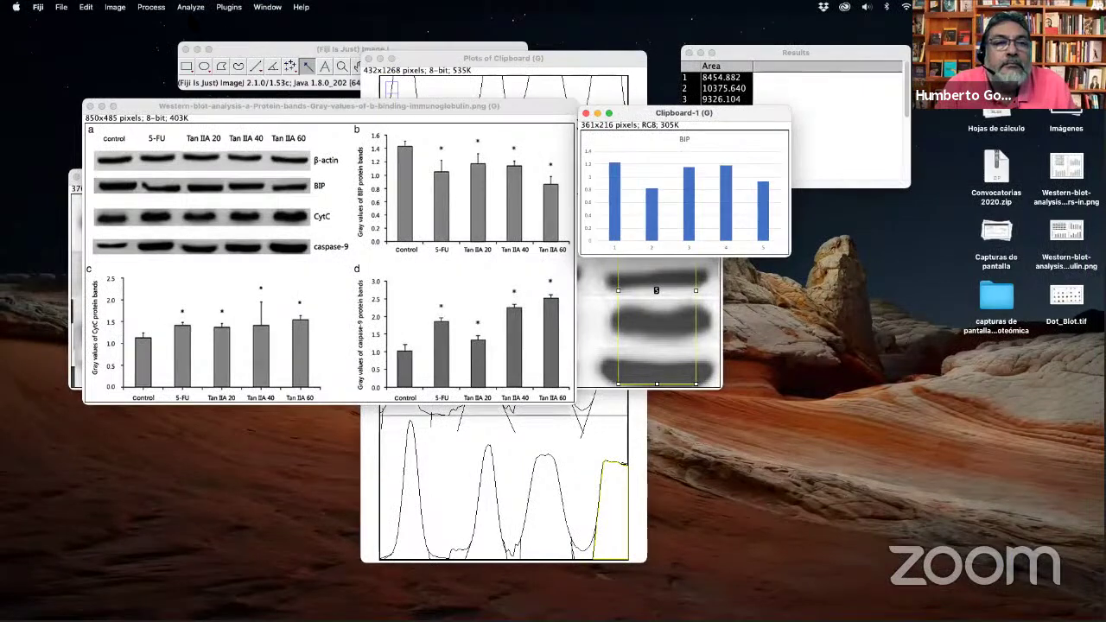
{"action": "left_click", "coordinate": [62, 7]}
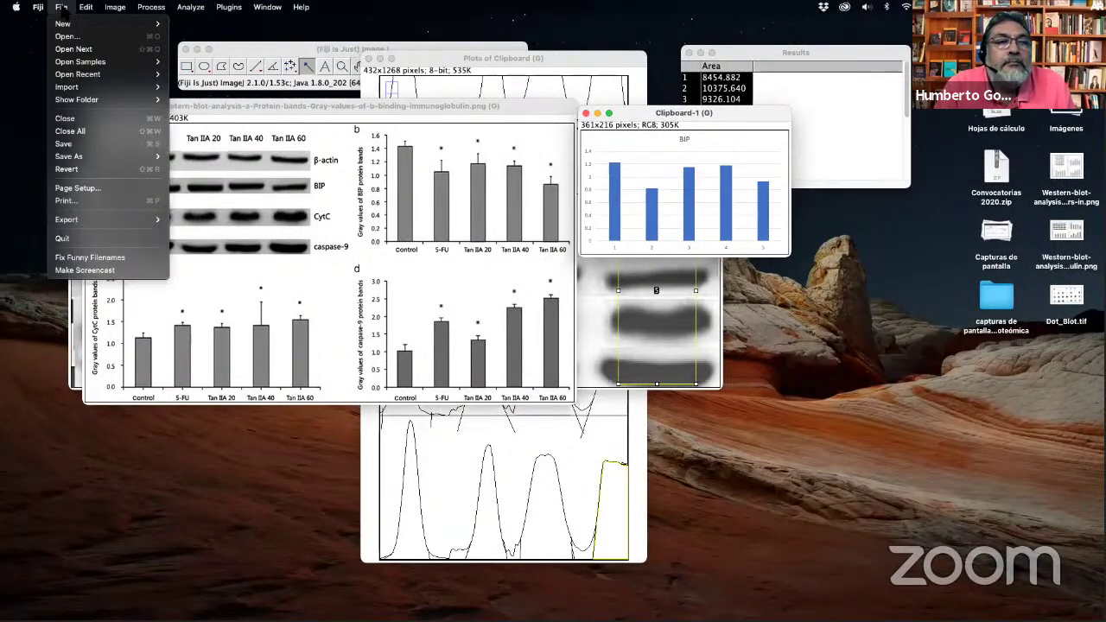
{"action": "mouse_move", "coordinate": [67, 25]}
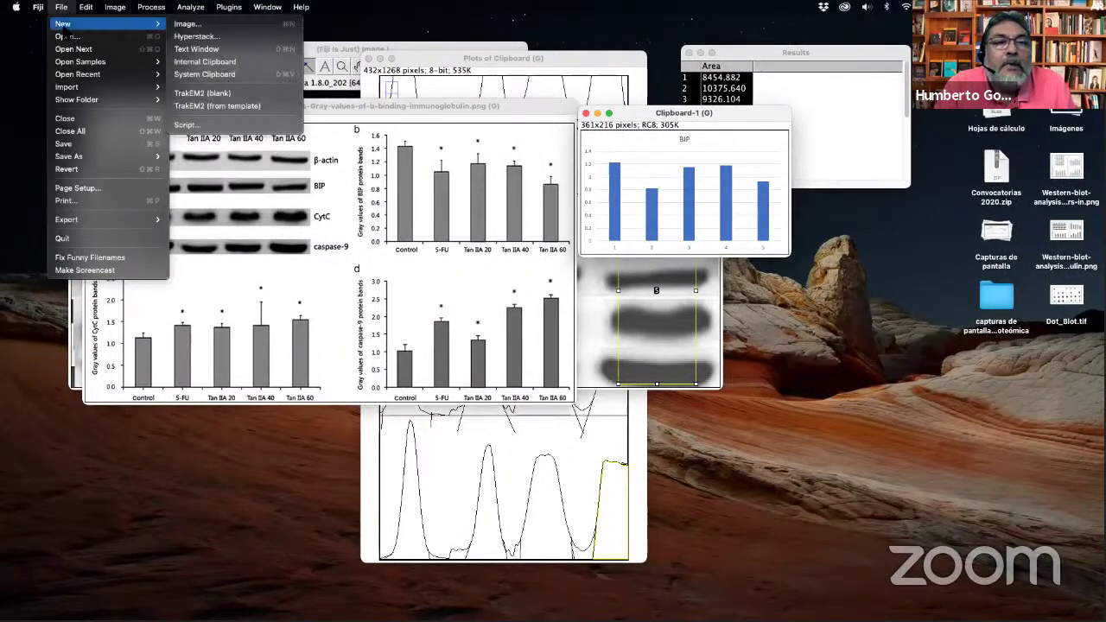
{"action": "left_click", "coordinate": [234, 70]}
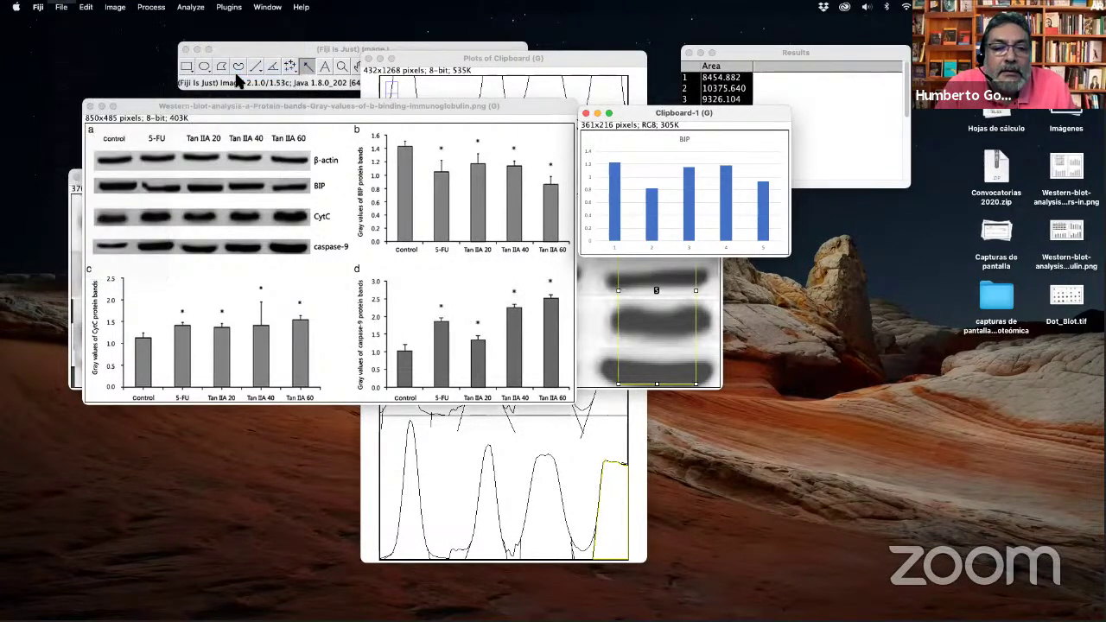
{"action": "left_click_drag", "start_coordinate": [475, 126], "coordinate": [205, 364]}
{"action": "left_click_drag", "start_coordinate": [228, 406], "coordinate": [227, 400]}
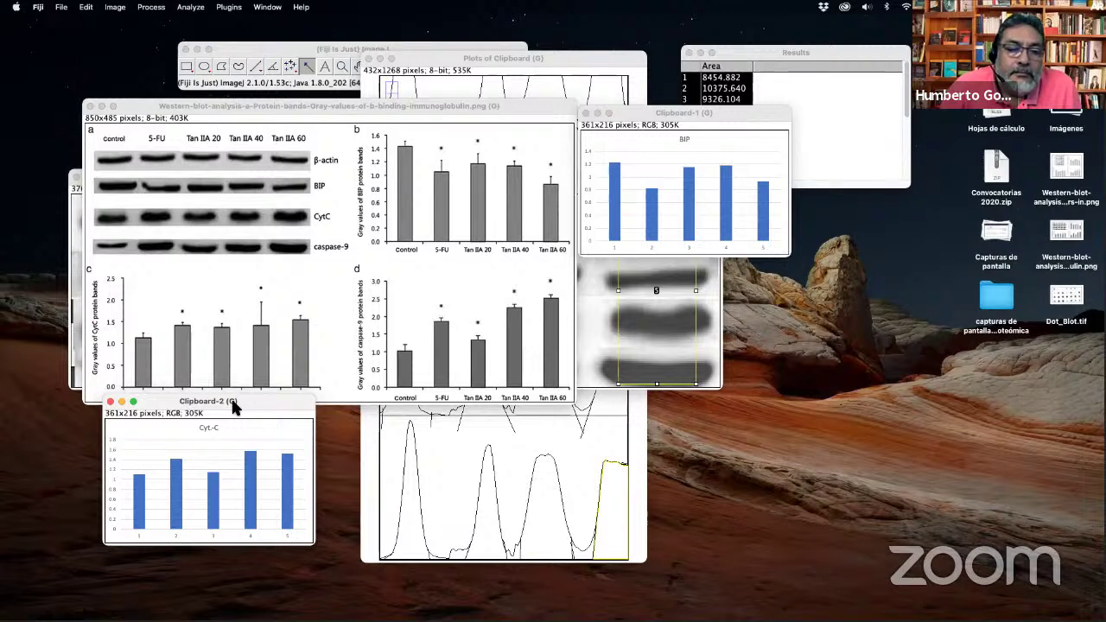
{"action": "left_click_drag", "start_coordinate": [234, 406], "coordinate": [229, 417]}
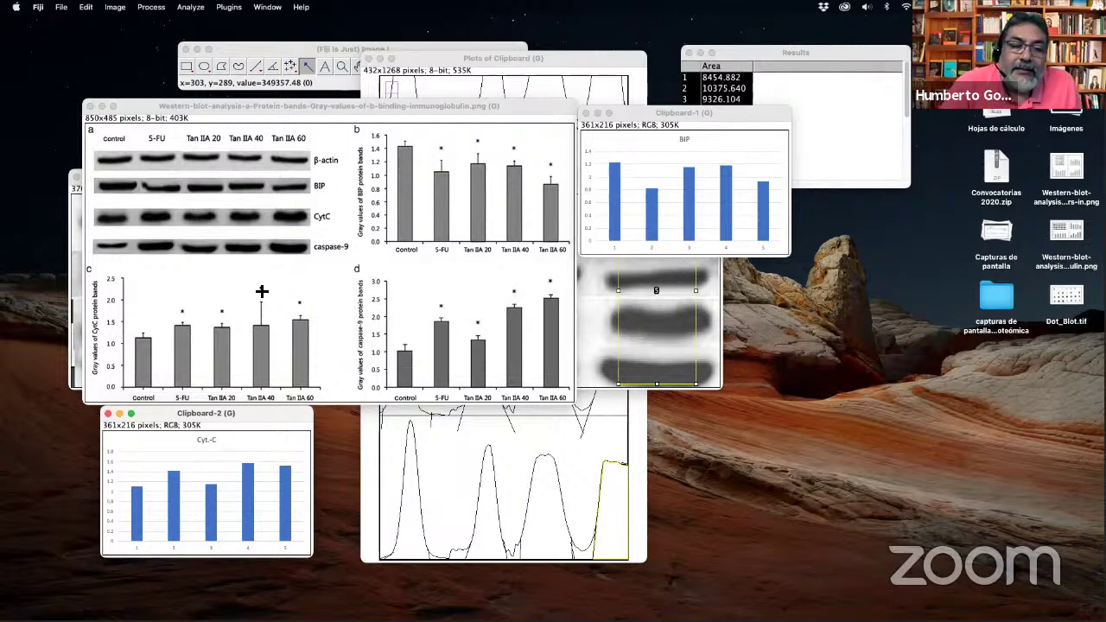
Outline the Tan IIA 40 error bar in the CytC graph with a rectangular selection, then clear the selection.
{"action": "left_click", "coordinate": [260, 289]}
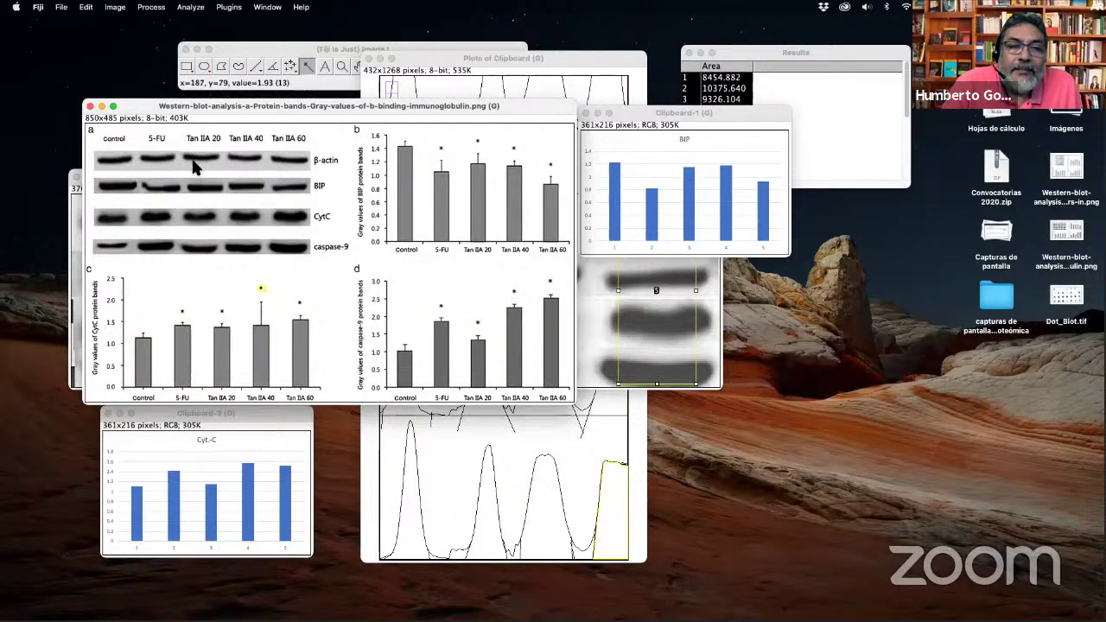
{"action": "left_click", "coordinate": [188, 63]}
{"action": "left_click_drag", "start_coordinate": [249, 283], "coordinate": [274, 326]}
{"action": "key", "text": "ctrl+Right"}
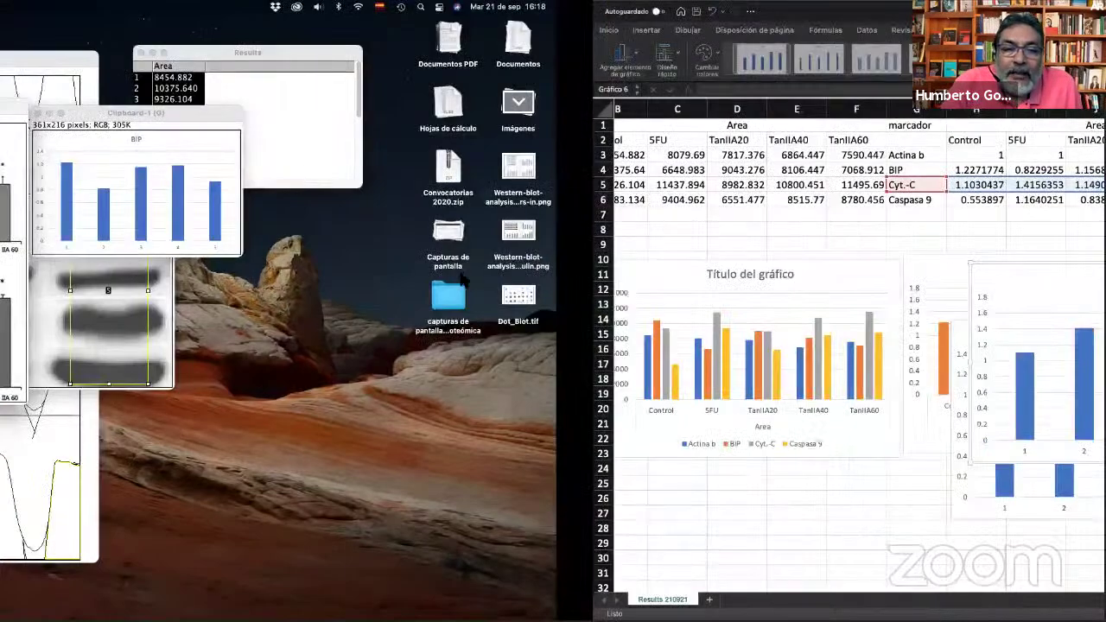
{"action": "key", "text": "ctrl+Left"}
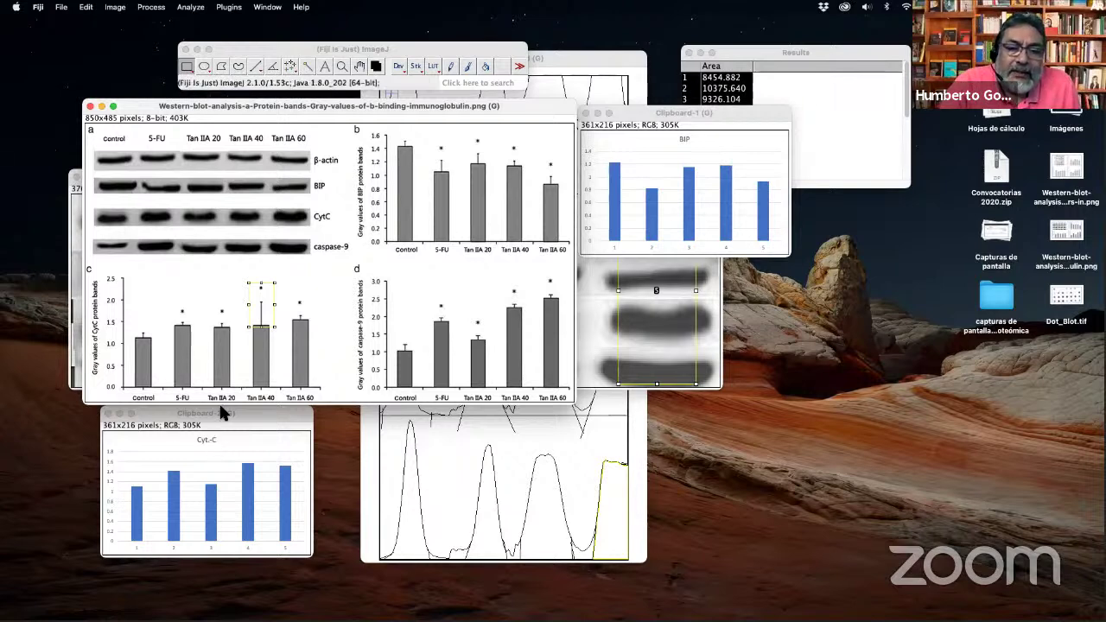
{"action": "left_click", "coordinate": [201, 298]}
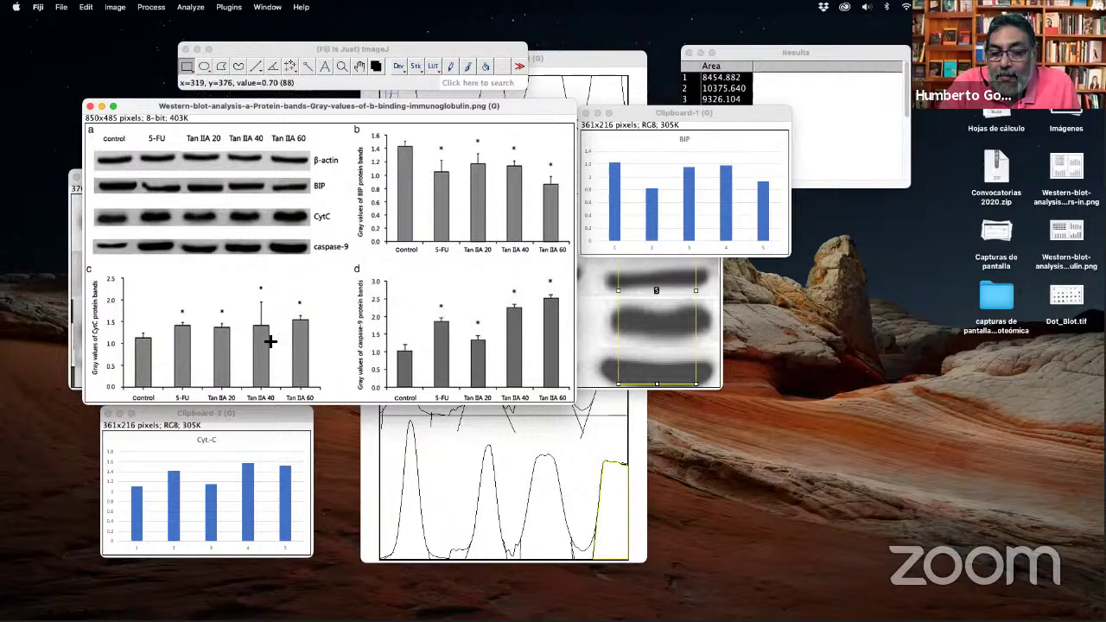
Select the raw area table A1:F6 in Excel and compare it with the western blot figure in Fiji.
{"action": "key", "text": "ctrl+Right"}
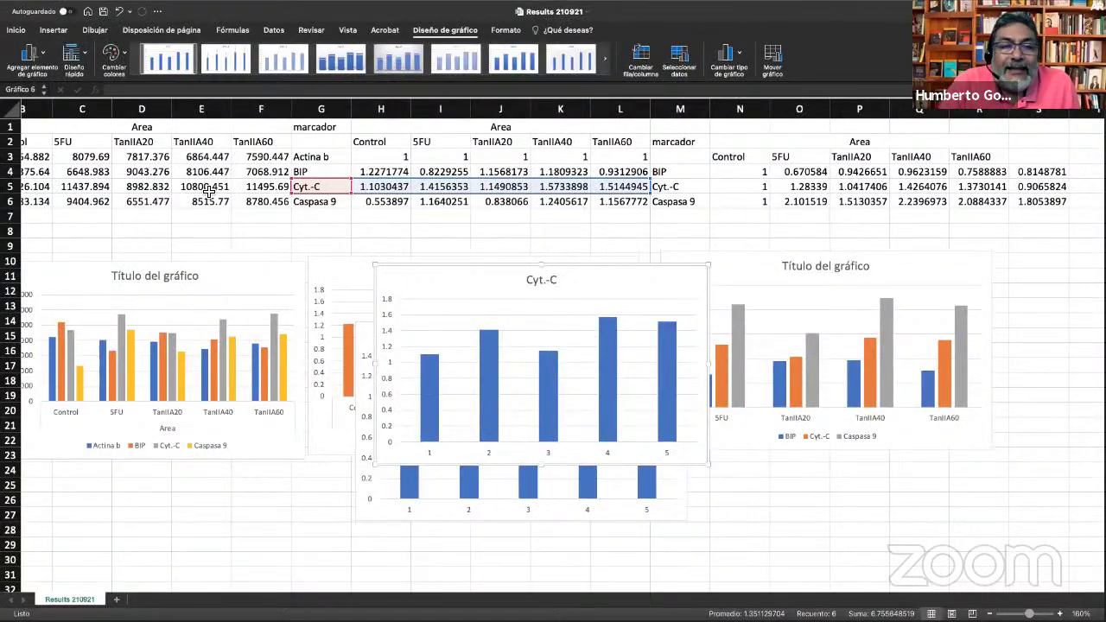
{"action": "key", "text": "ctrl+Left"}
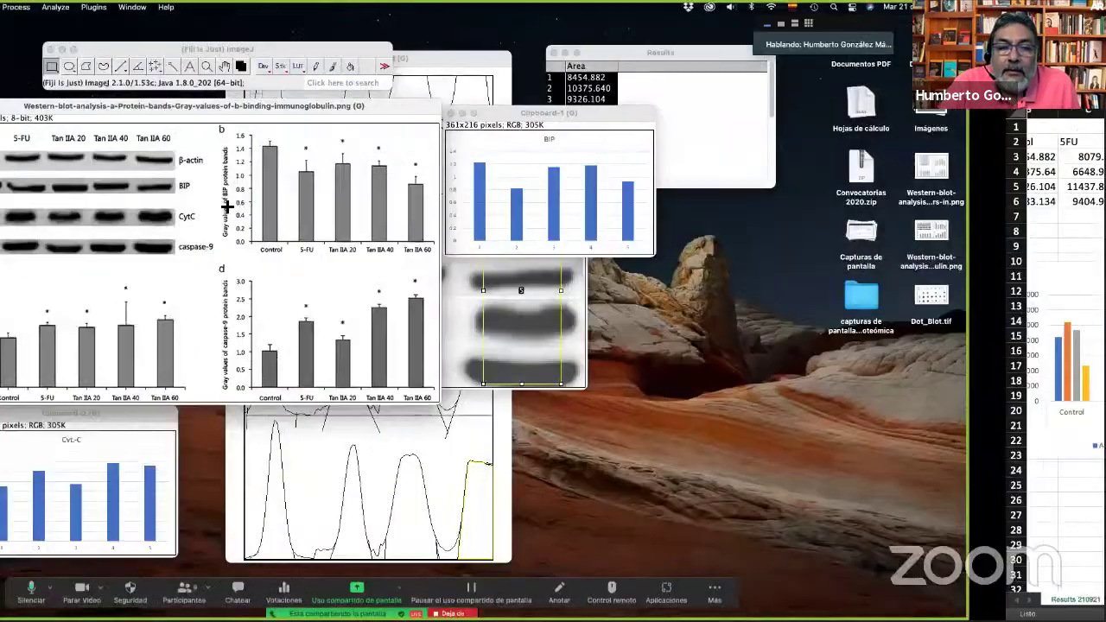
{"action": "key", "text": "ctrl+Right"}
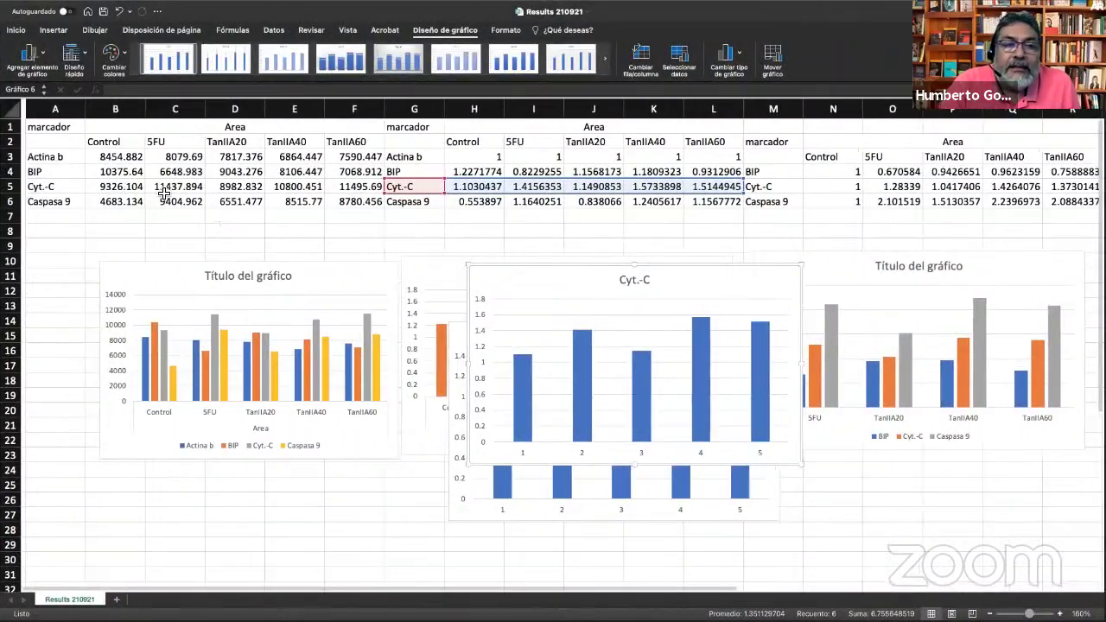
{"action": "left_click", "coordinate": [431, 228]}
{"action": "left_click", "coordinate": [358, 199]}
{"action": "left_click_drag", "start_coordinate": [357, 197], "coordinate": [45, 130]}
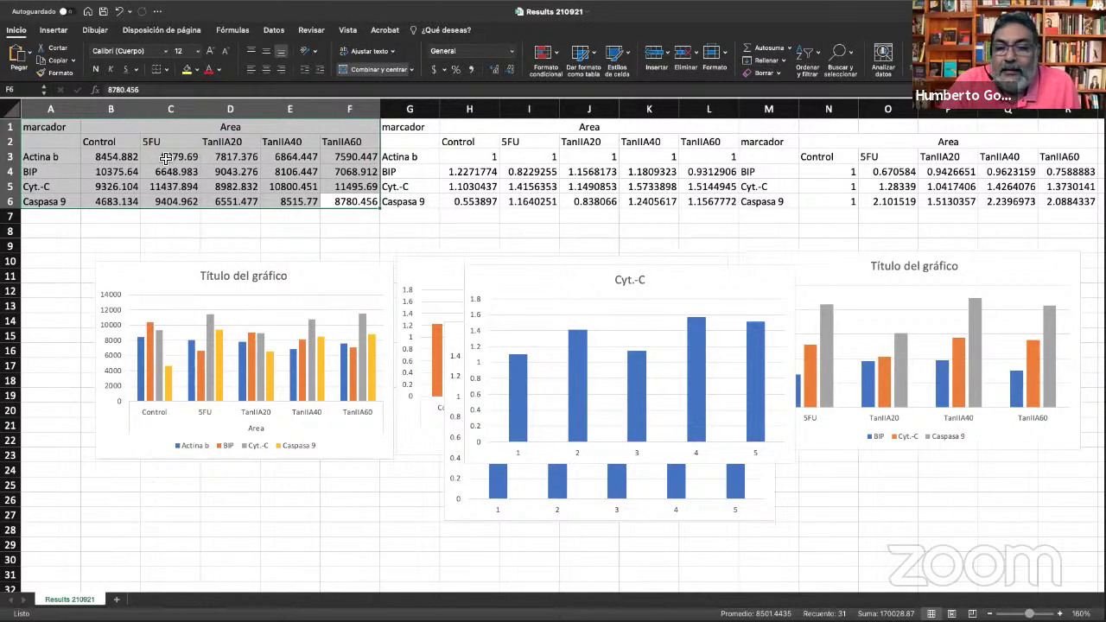
{"action": "key", "text": "ctrl+Left"}
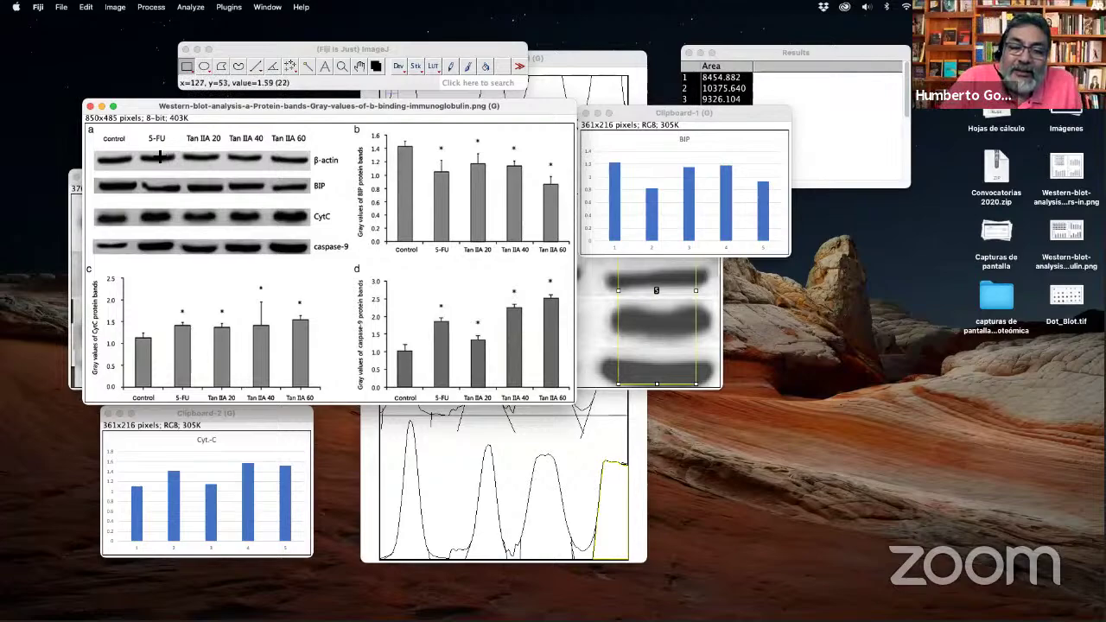
{"action": "key", "text": "ctrl+Right"}
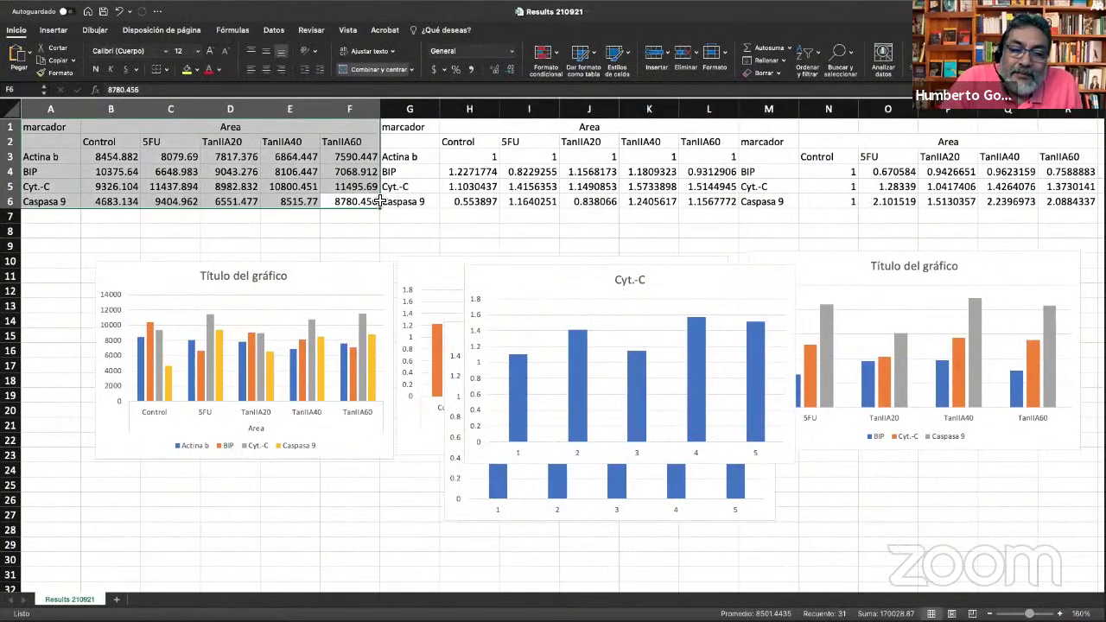
Review the clipboard image with the marked lanes, the published blot figure, and the Results table in Fiji.
{"action": "key", "text": "ctrl+Left"}
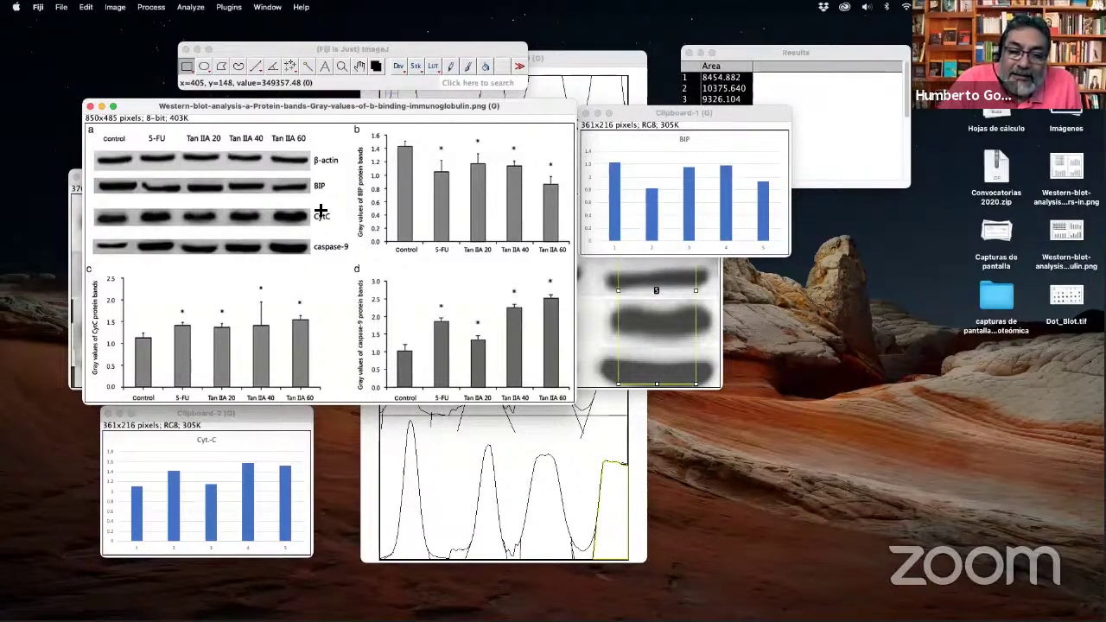
{"action": "left_click", "coordinate": [593, 287]}
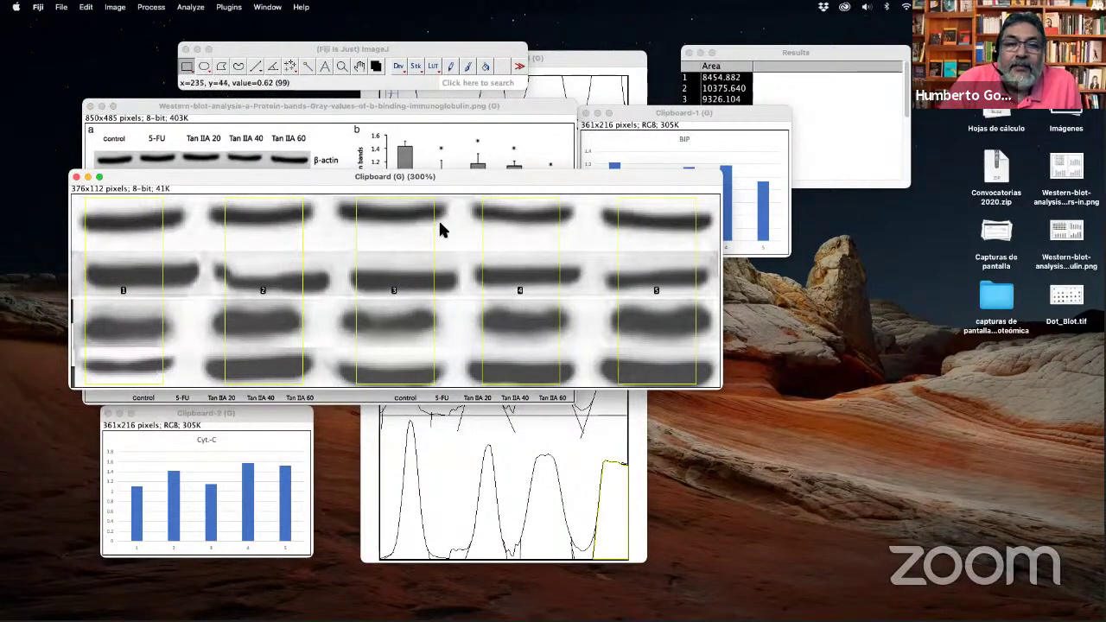
{"action": "left_click", "coordinate": [38, 7]}
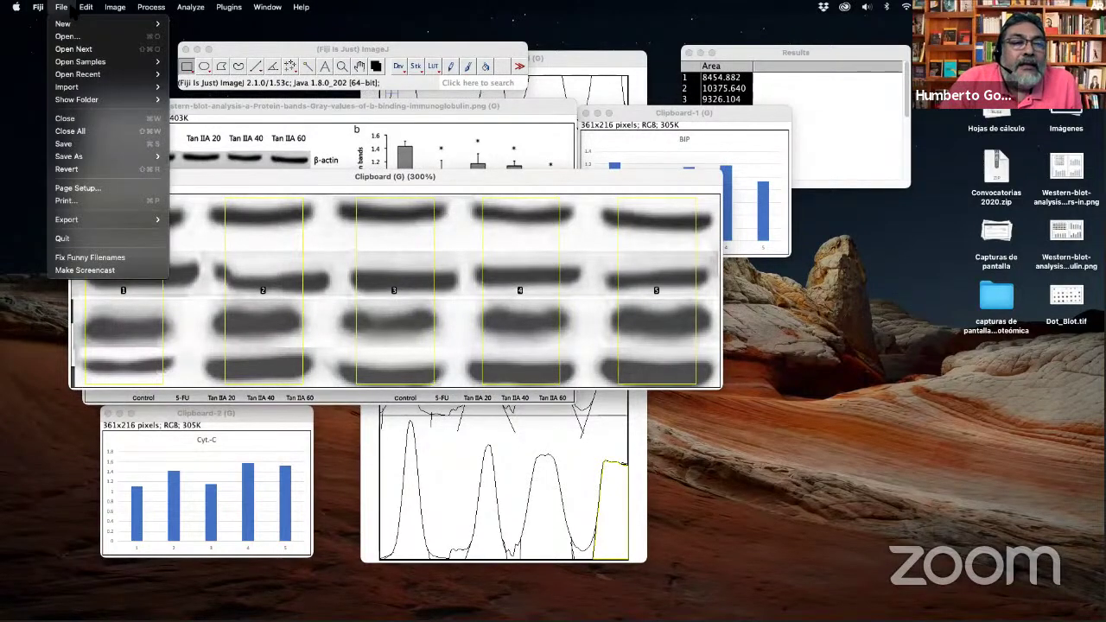
{"action": "key", "text": "Escape"}
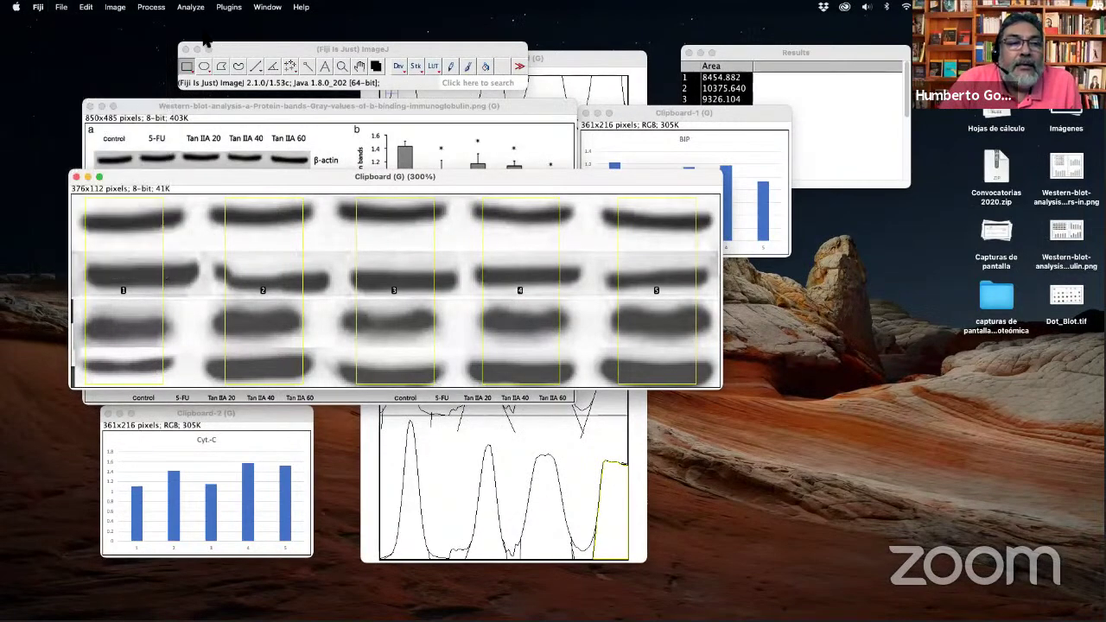
{"action": "left_click", "coordinate": [505, 396]}
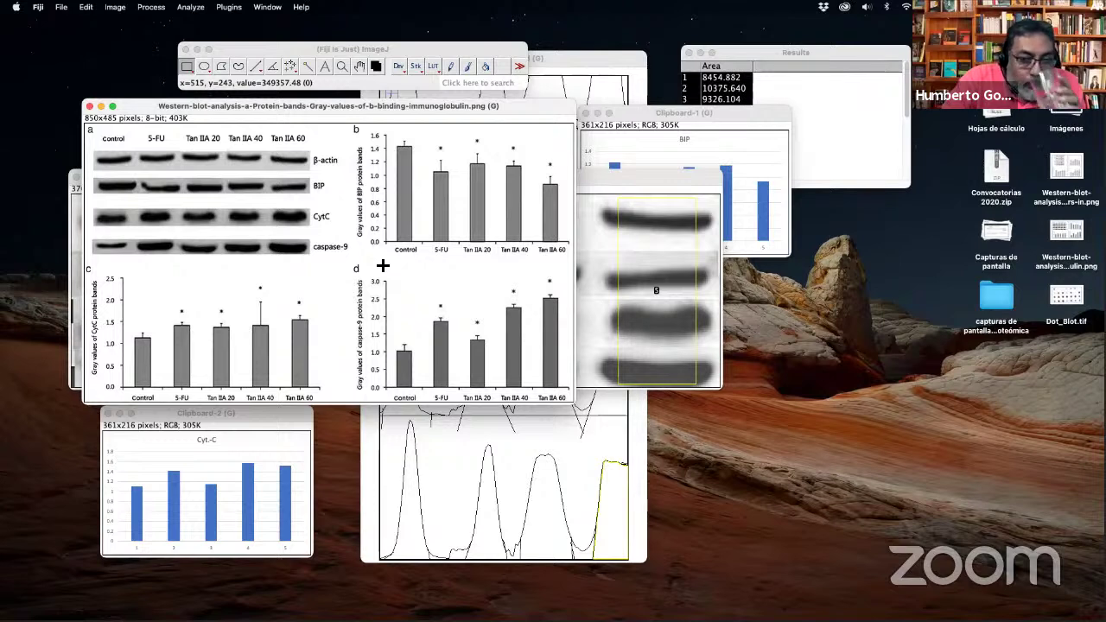
{"action": "left_click", "coordinate": [796, 54]}
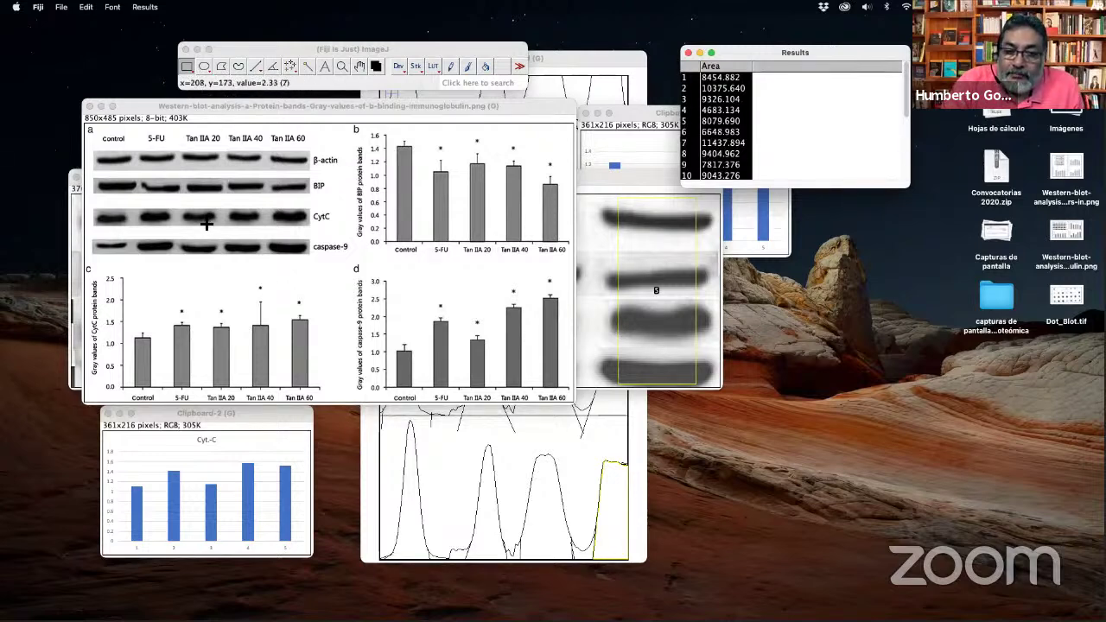
Switch to Excel, move the Cyt.-C and BIP charts below the grouped charts, and compare the grouped charts with their tables.
{"action": "key", "text": "ctrl+Right"}
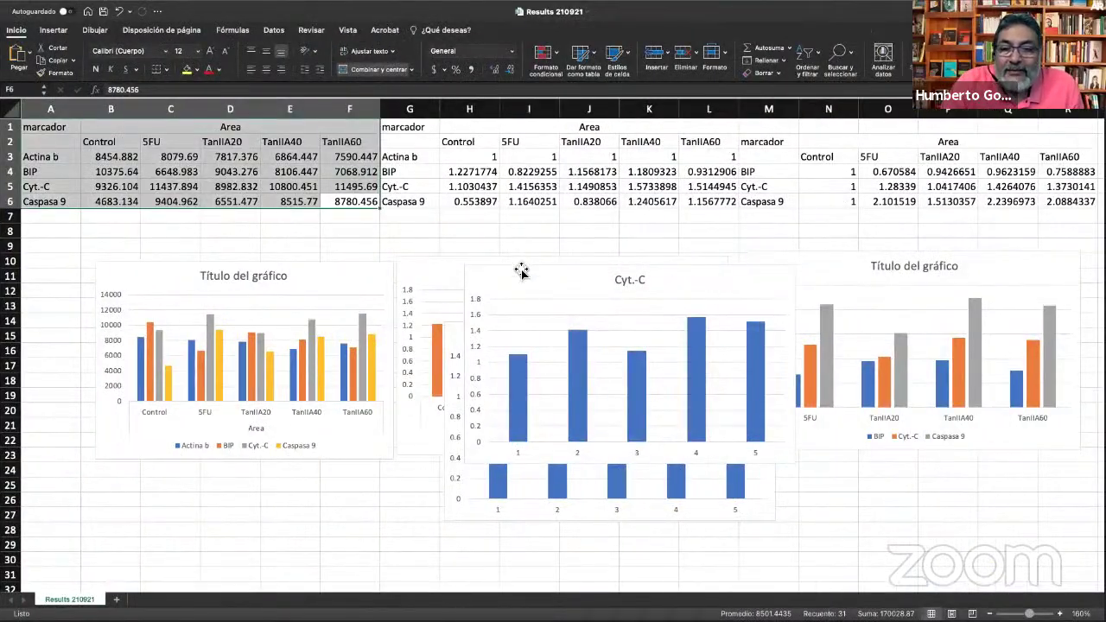
{"action": "left_click_drag", "start_coordinate": [452, 271], "coordinate": [102, 482]}
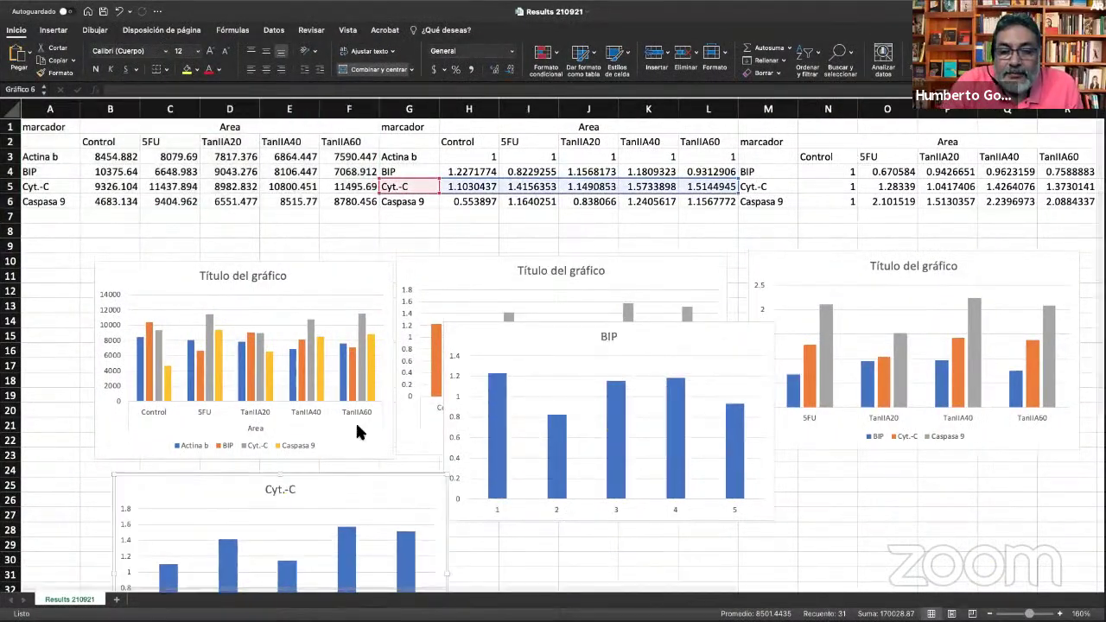
{"action": "left_click_drag", "start_coordinate": [521, 342], "coordinate": [419, 489]}
{"action": "scroll", "coordinate": [406, 413], "scroll_direction": "down", "scroll_amount": 3}
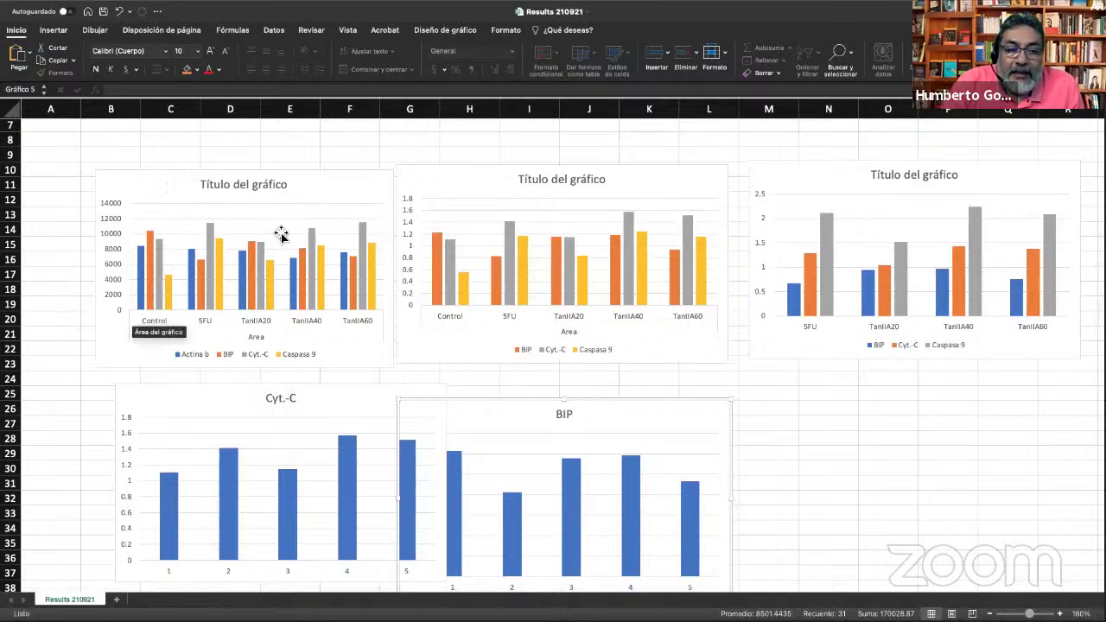
{"action": "scroll", "coordinate": [279, 234], "scroll_direction": "up", "scroll_amount": 2}
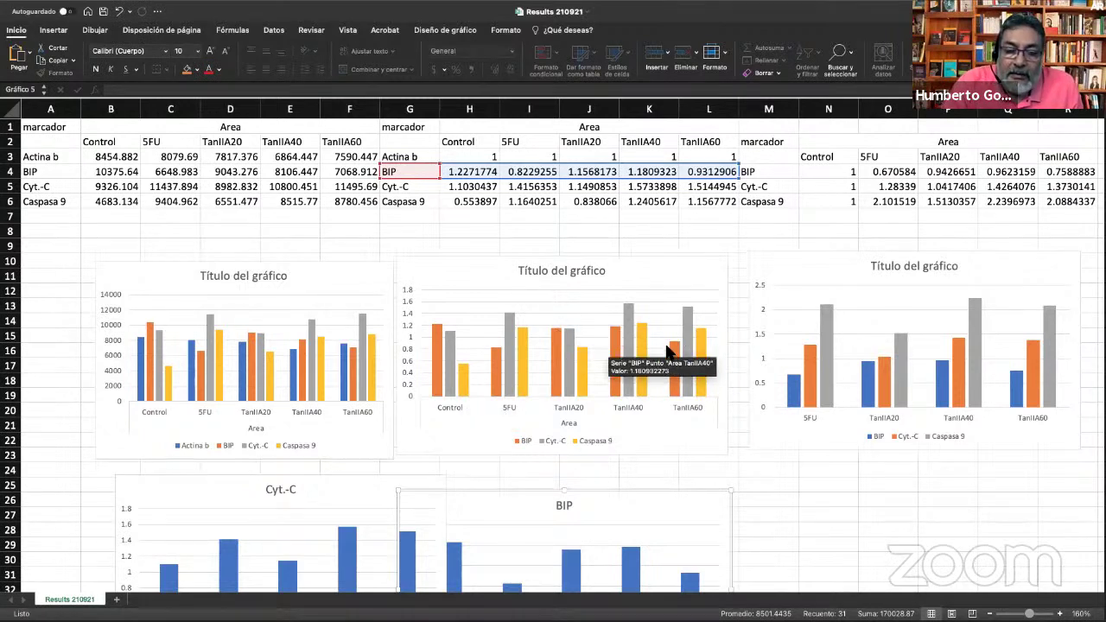
{"action": "scroll", "coordinate": [704, 328], "scroll_direction": "down", "scroll_amount": 1}
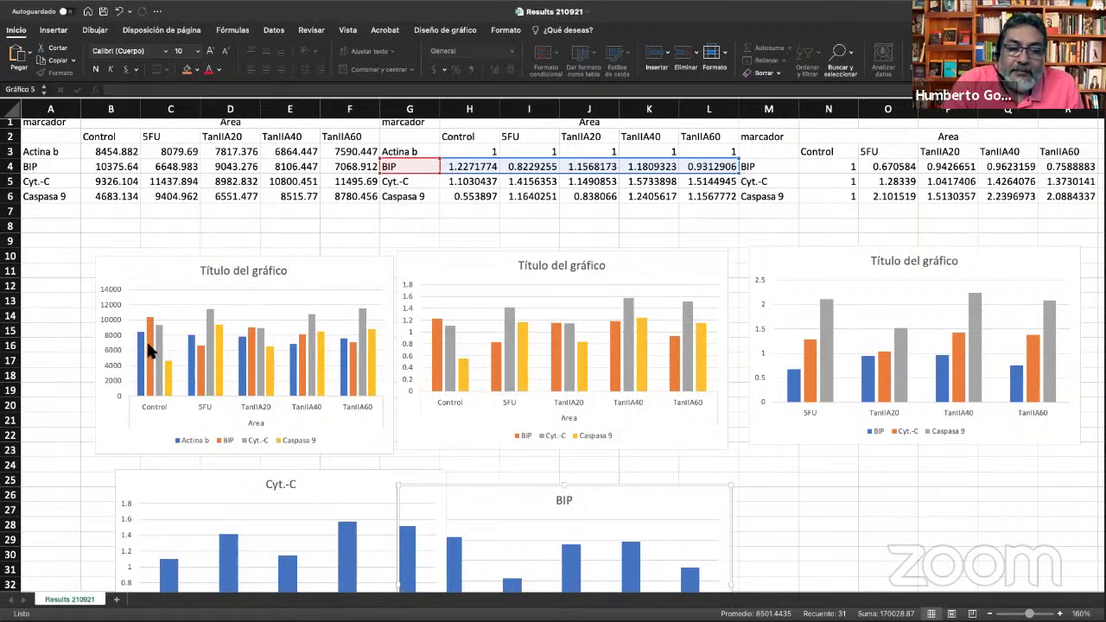
{"action": "mouse_move", "coordinate": [143, 339]}
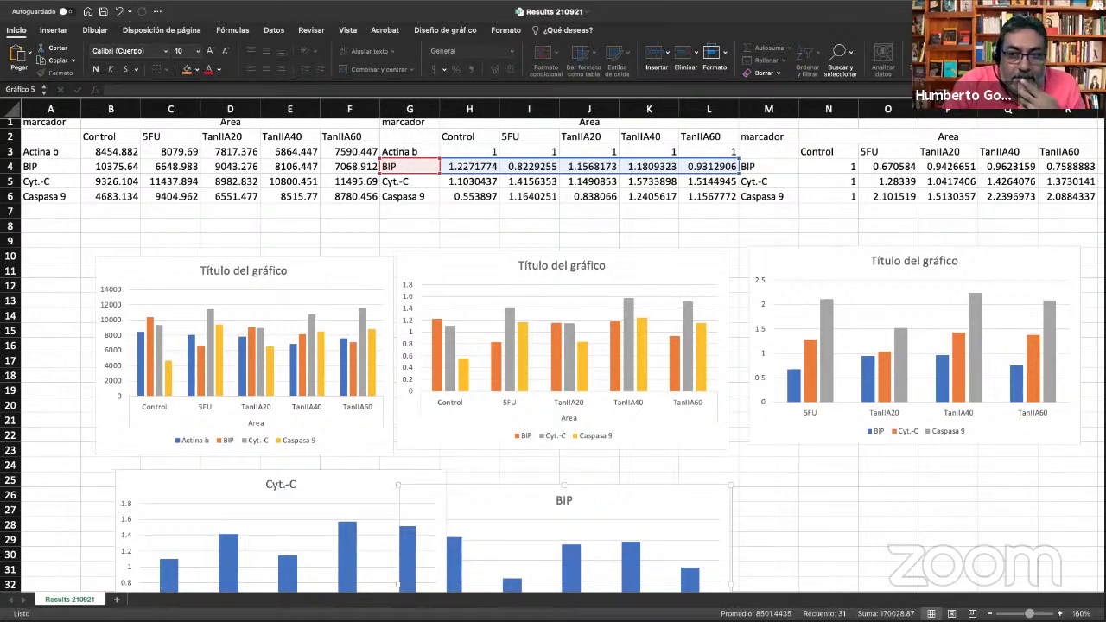
Switch to Fiji and bring up the clipboard image with the five marked lanes.
{"action": "left_click_drag", "start_coordinate": [1082, 201], "coordinate": [1080, 350]}
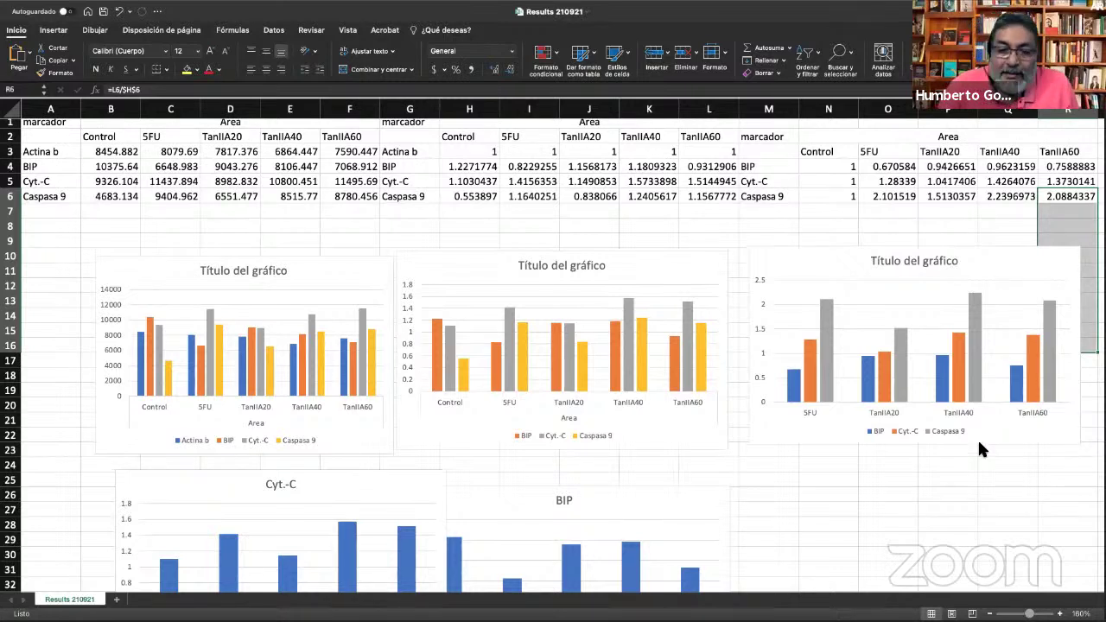
{"action": "key", "text": "ctrl+Left"}
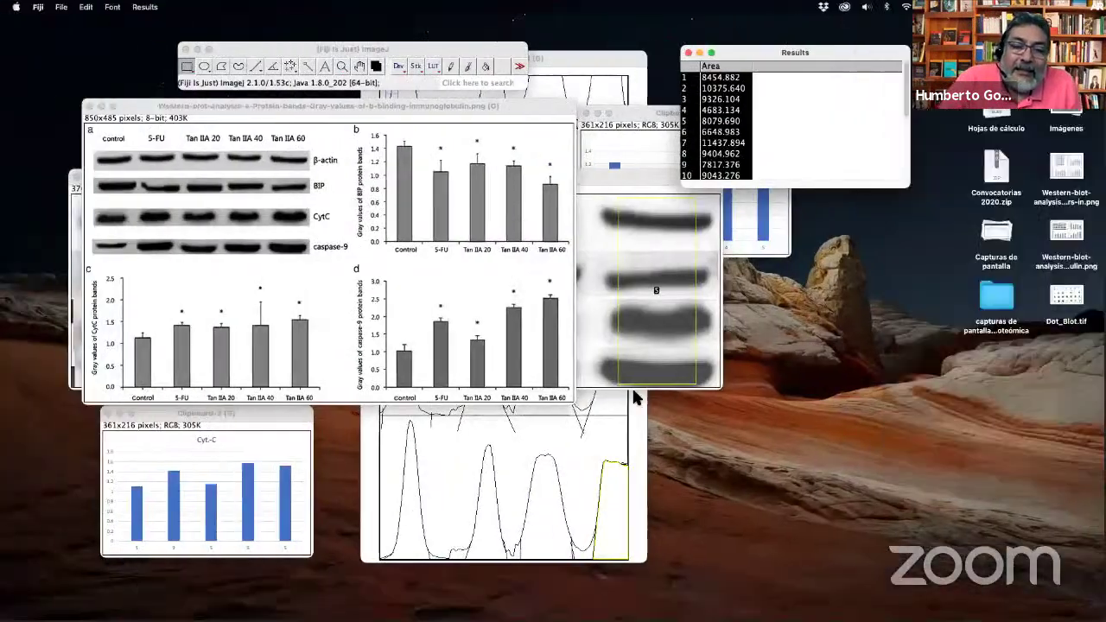
{"action": "left_click", "coordinate": [89, 105]}
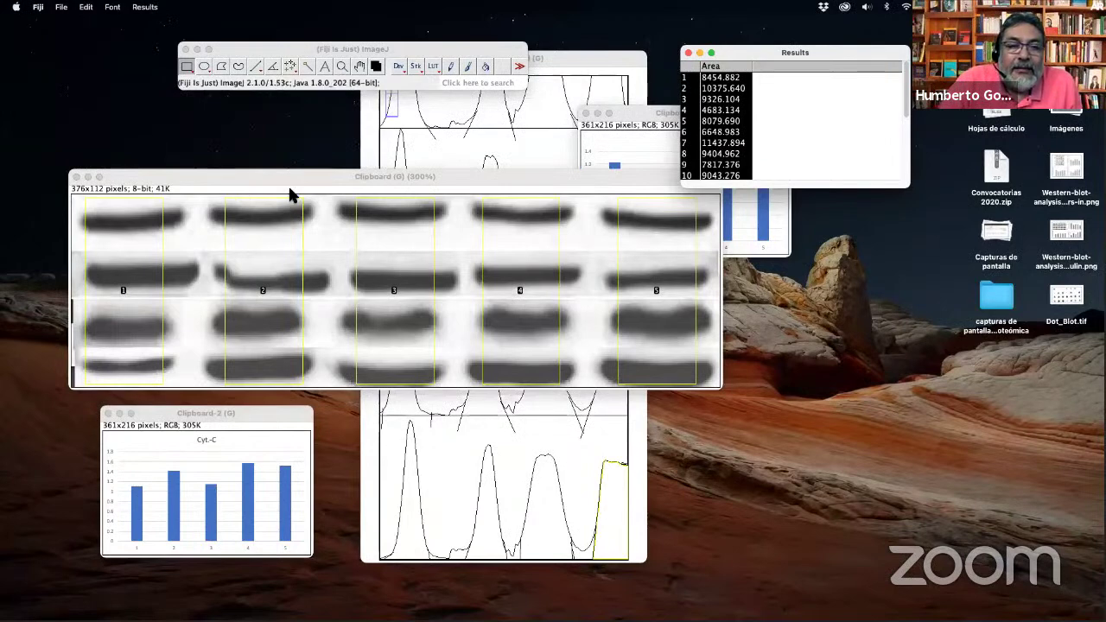
{"action": "left_click_drag", "start_coordinate": [308, 171], "coordinate": [303, 128]}
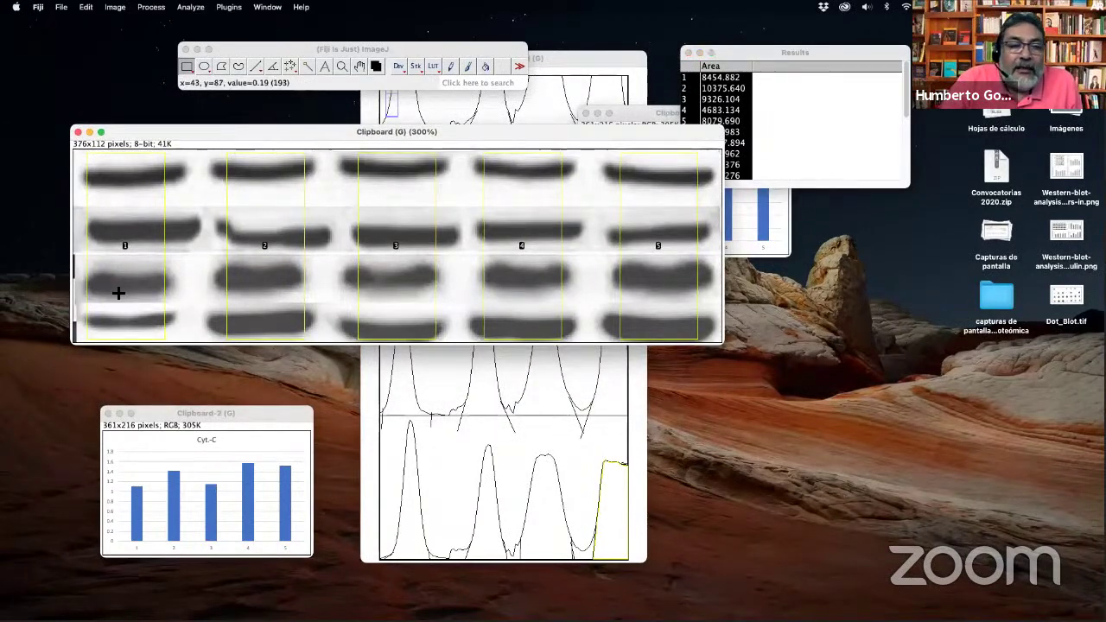
{"action": "mouse_move", "coordinate": [994, 596]}
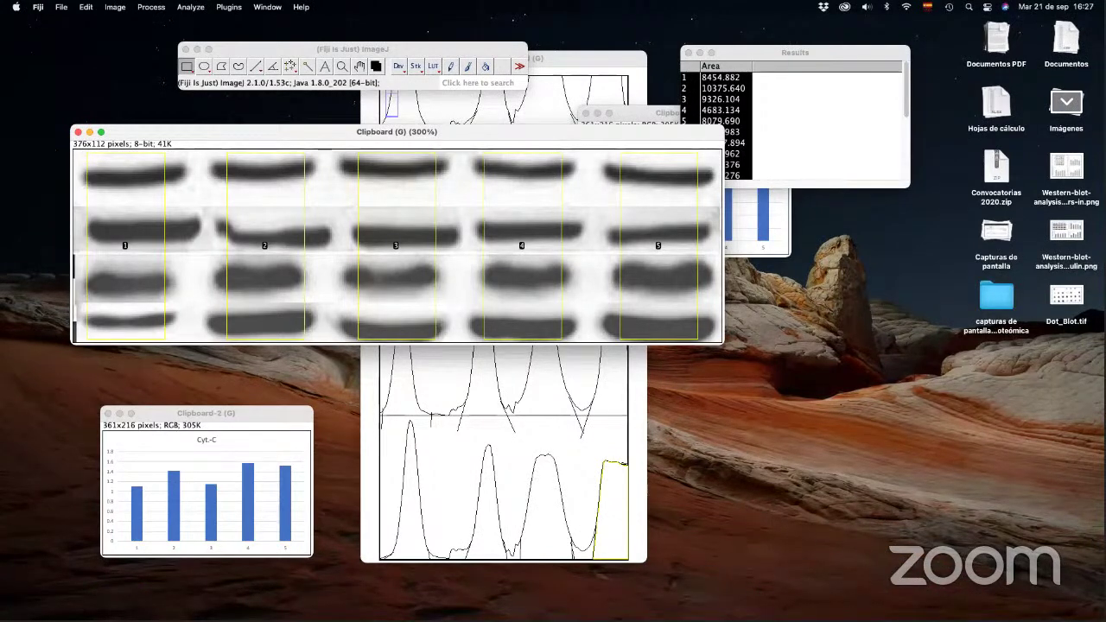
Open the recent file Western-blot-analysis-a-Protein-bands-Gray-values-of-b-binding-immunoglobulin.png and place it in front, beside the marked-lane clipboard image.
{"action": "left_click", "coordinate": [61, 6]}
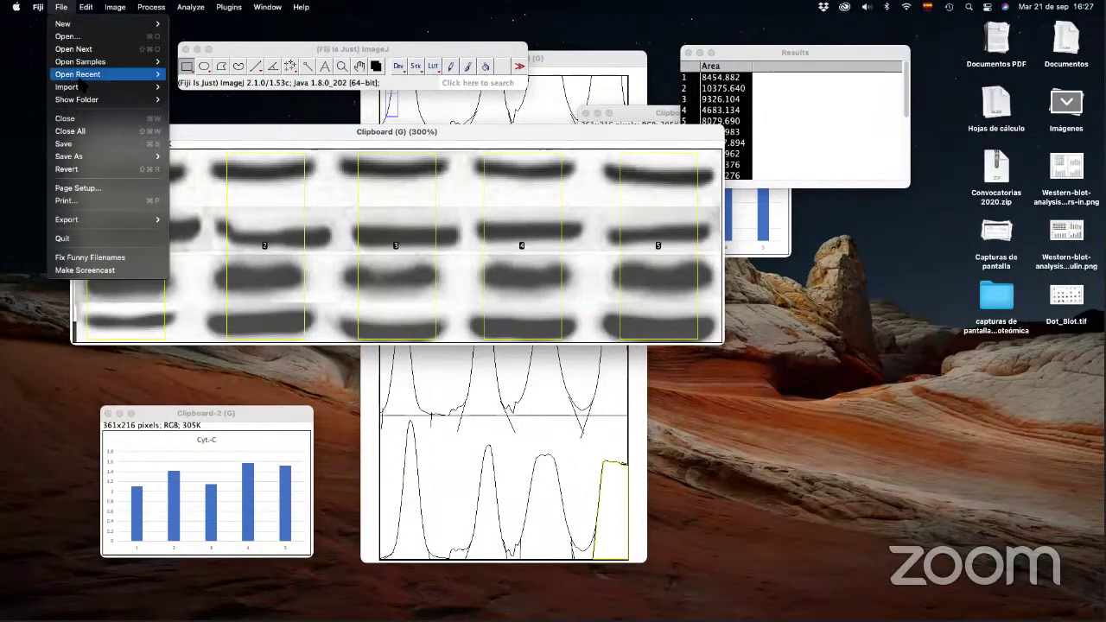
{"action": "mouse_move", "coordinate": [82, 76]}
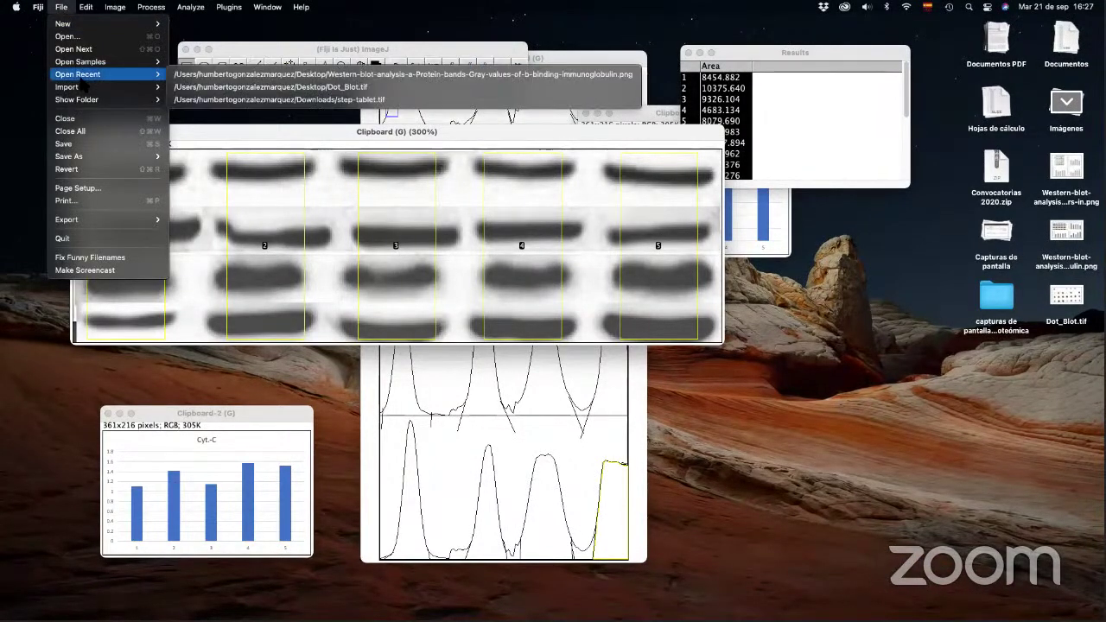
{"action": "left_click", "coordinate": [288, 76]}
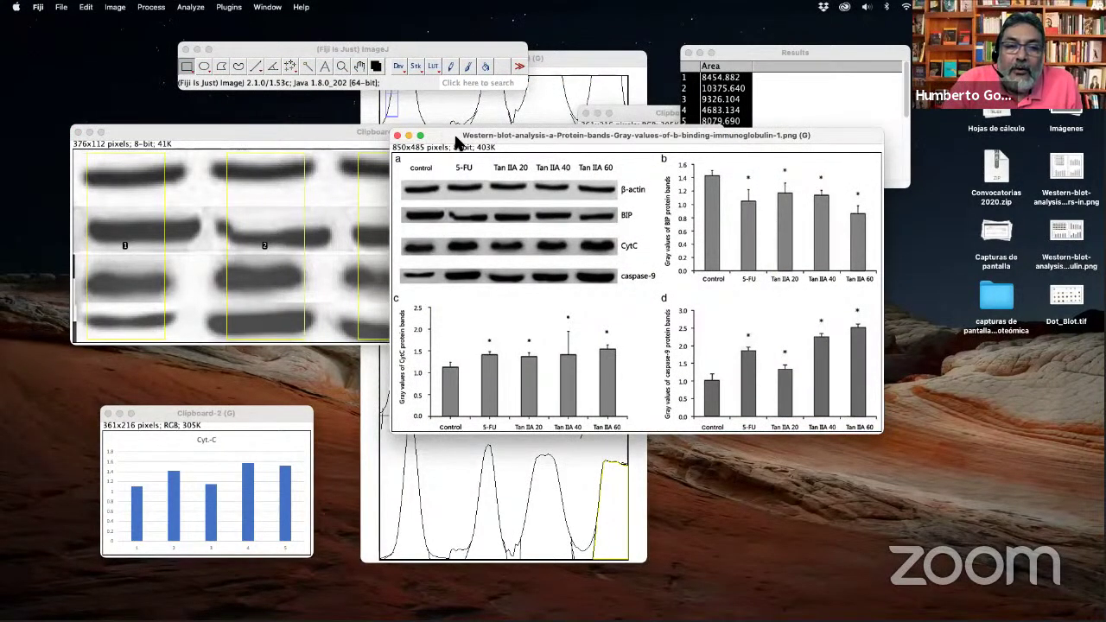
{"action": "left_click_drag", "start_coordinate": [454, 137], "coordinate": [726, 155]}
{"action": "left_click_drag", "start_coordinate": [460, 131], "coordinate": [426, 108]}
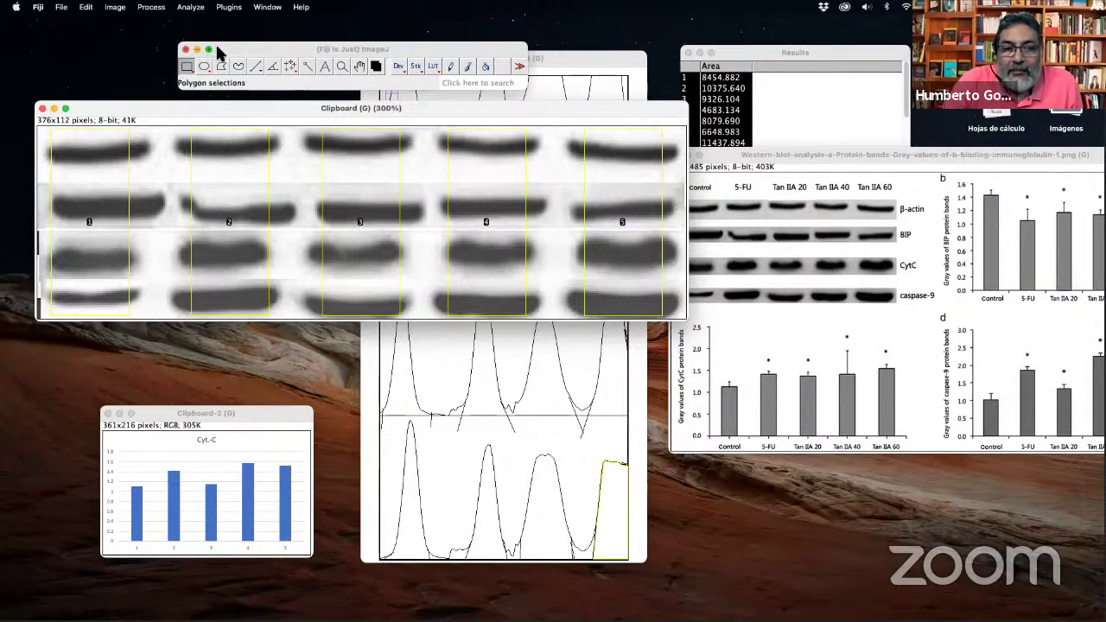
{"action": "left_click_drag", "start_coordinate": [210, 107], "coordinate": [212, 96]}
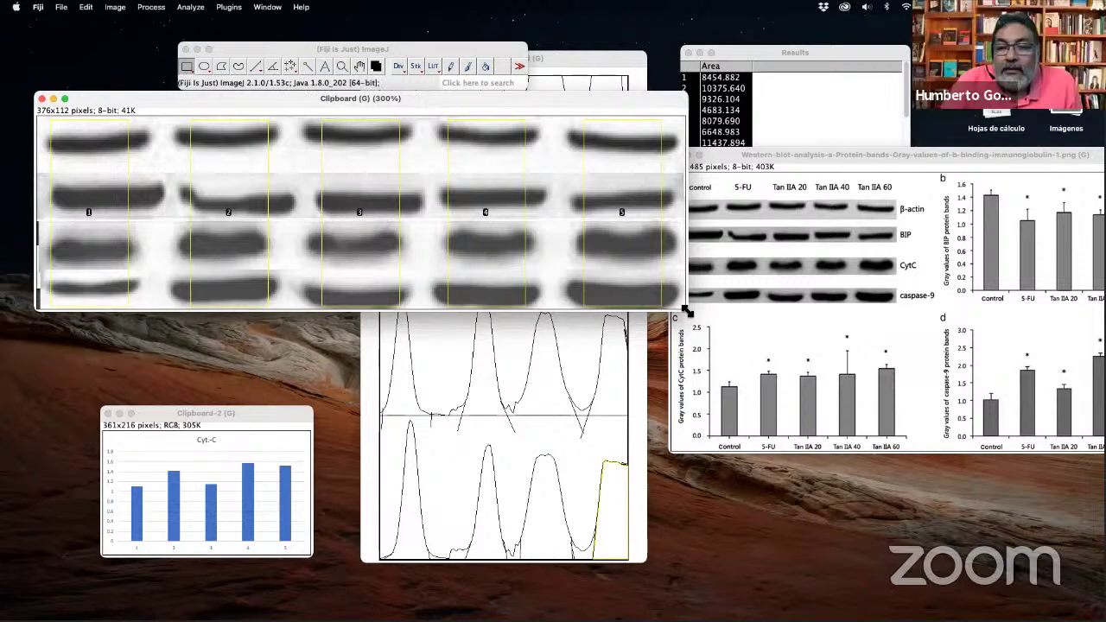
{"action": "left_click_drag", "start_coordinate": [687, 311], "coordinate": [709, 336]}
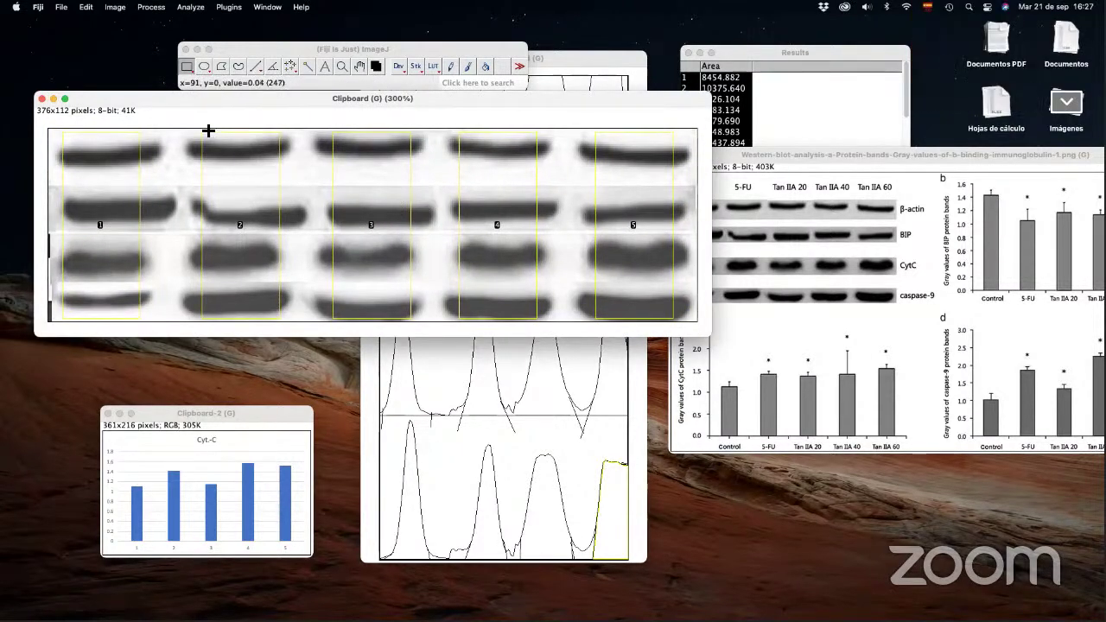
{"action": "left_click", "coordinate": [808, 208]}
{"action": "left_click_drag", "start_coordinate": [802, 157], "coordinate": [586, 131]}
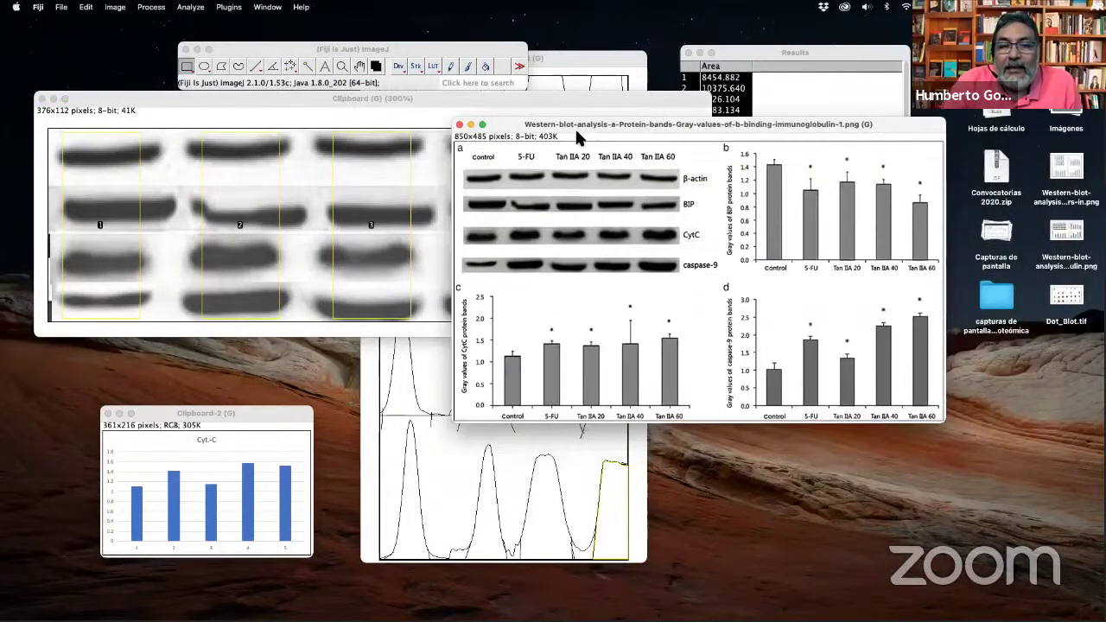
Outline the four blot rows in panel a of the figure and create a new image from them through the internal clipboard.
{"action": "left_click_drag", "start_coordinate": [463, 169], "coordinate": [683, 274]}
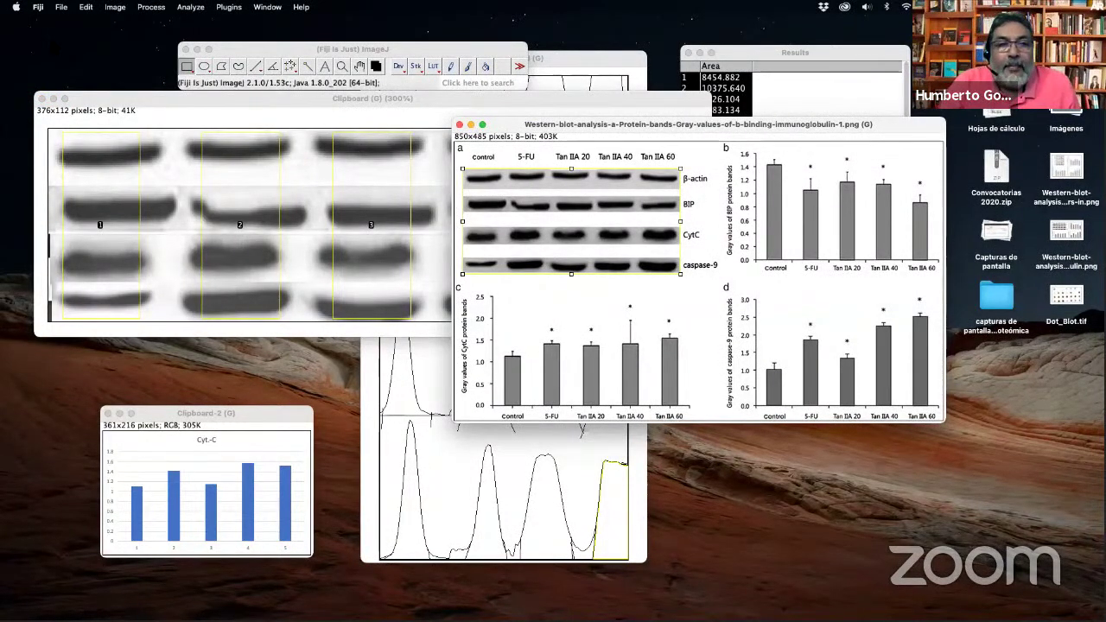
{"action": "left_click", "coordinate": [60, 7]}
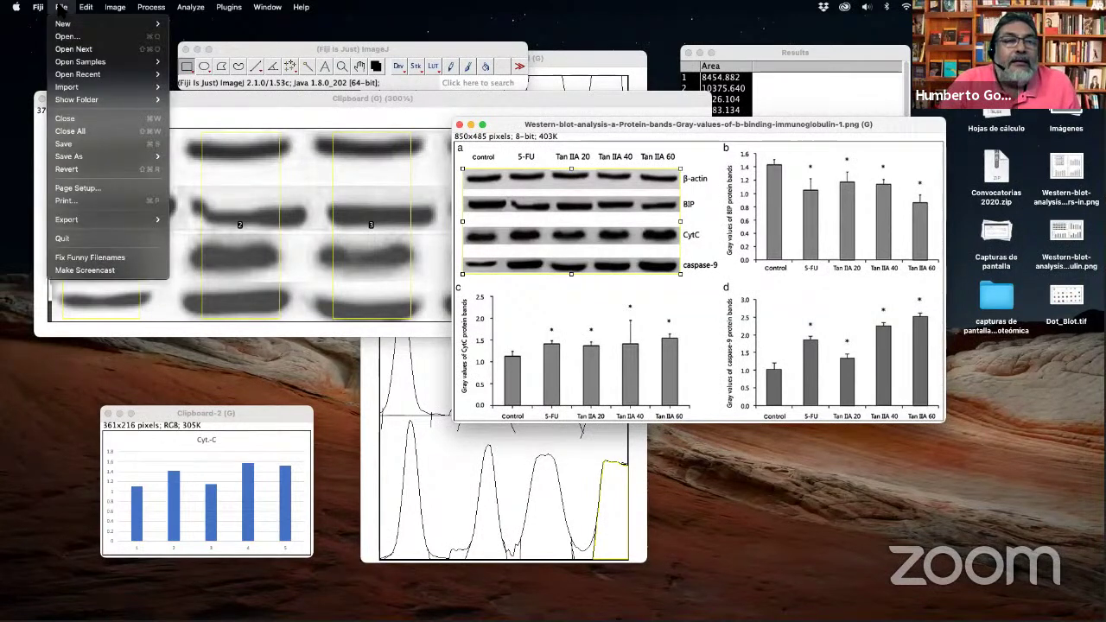
{"action": "mouse_move", "coordinate": [62, 24]}
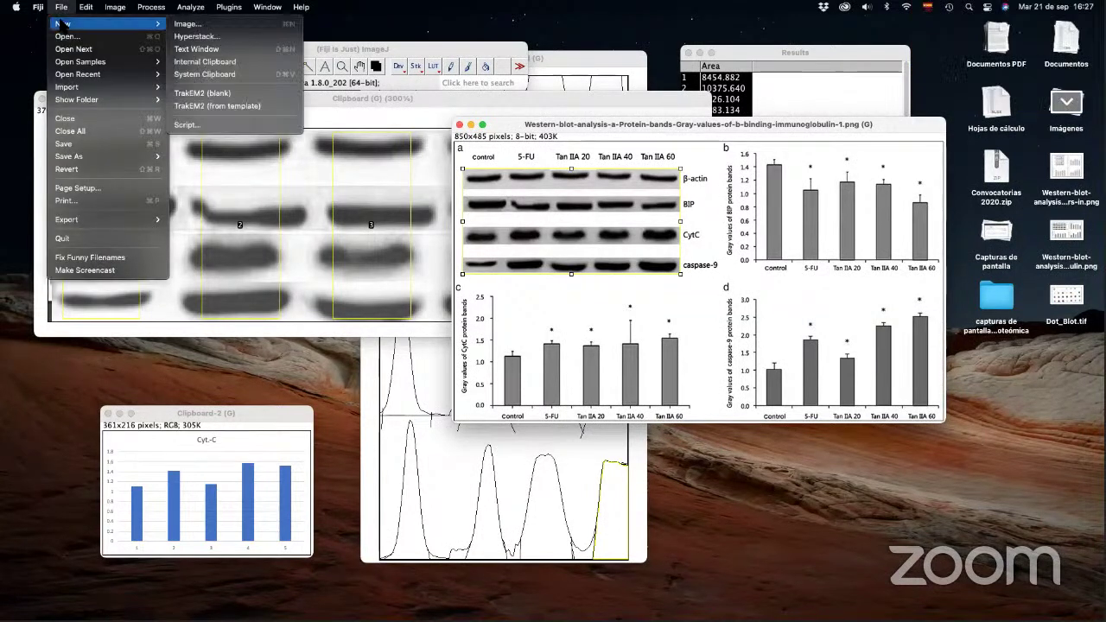
{"action": "left_click", "coordinate": [220, 63]}
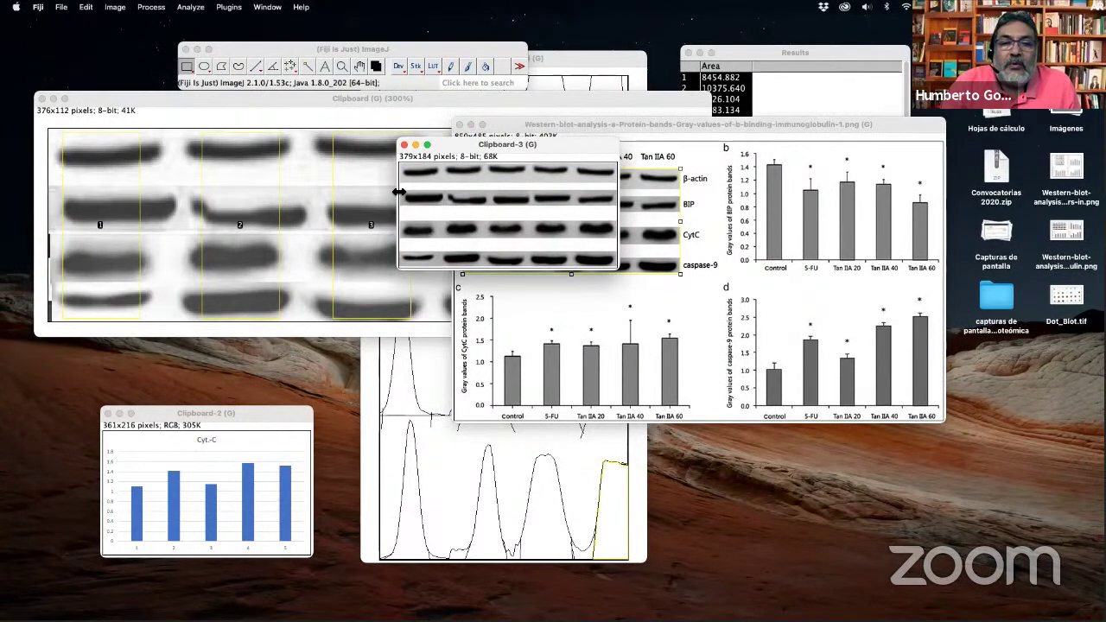
Magnify the new blot image to 200% with all four band rows in view.
{"action": "left_click_drag", "start_coordinate": [443, 147], "coordinate": [332, 137]}
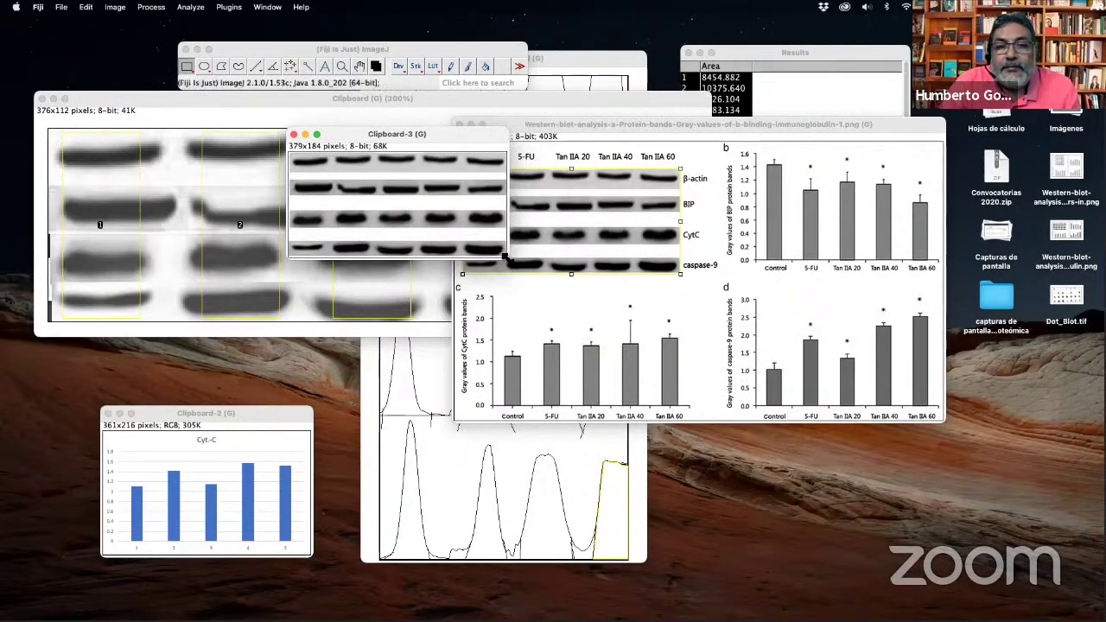
{"action": "left_click_drag", "start_coordinate": [508, 257], "coordinate": [757, 394]}
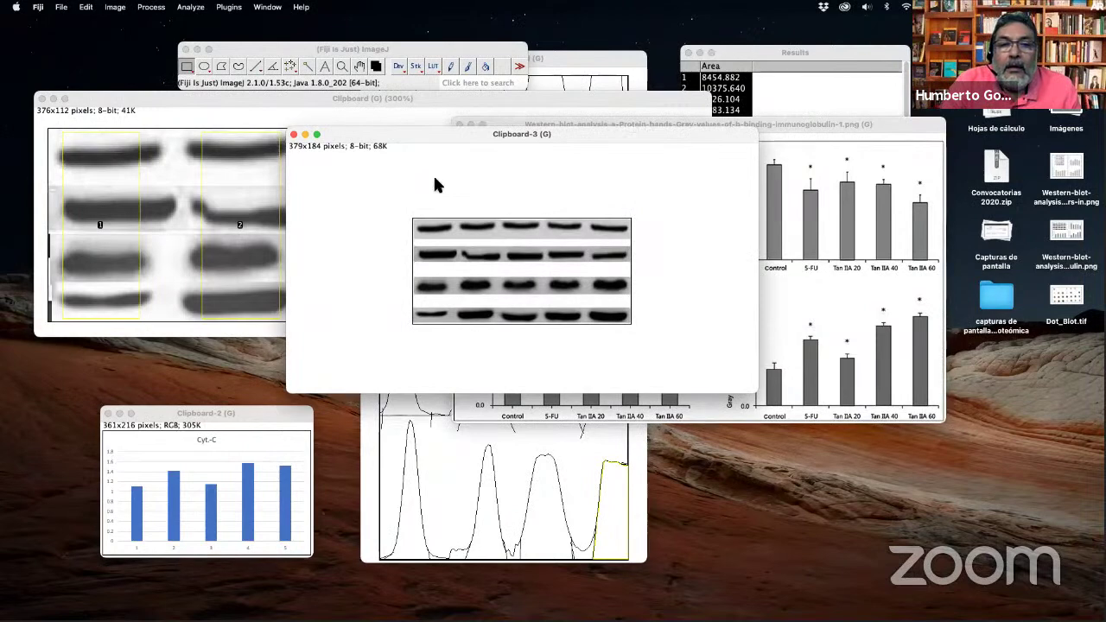
{"action": "right_click", "coordinate": [481, 225]}
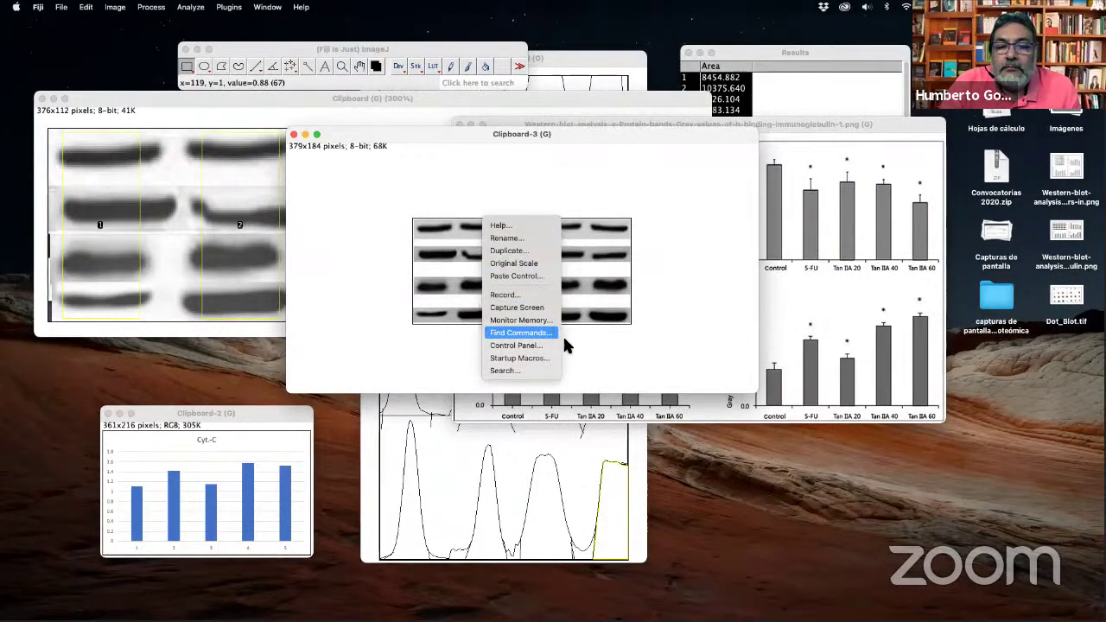
{"action": "left_click", "coordinate": [615, 363]}
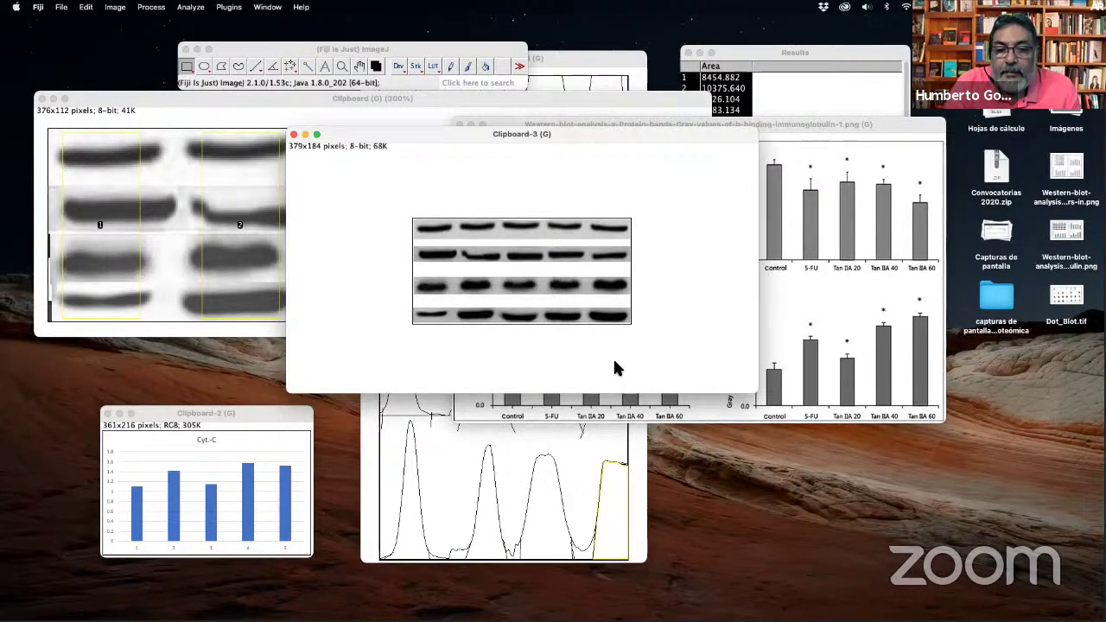
{"action": "key", "text": "plus"}
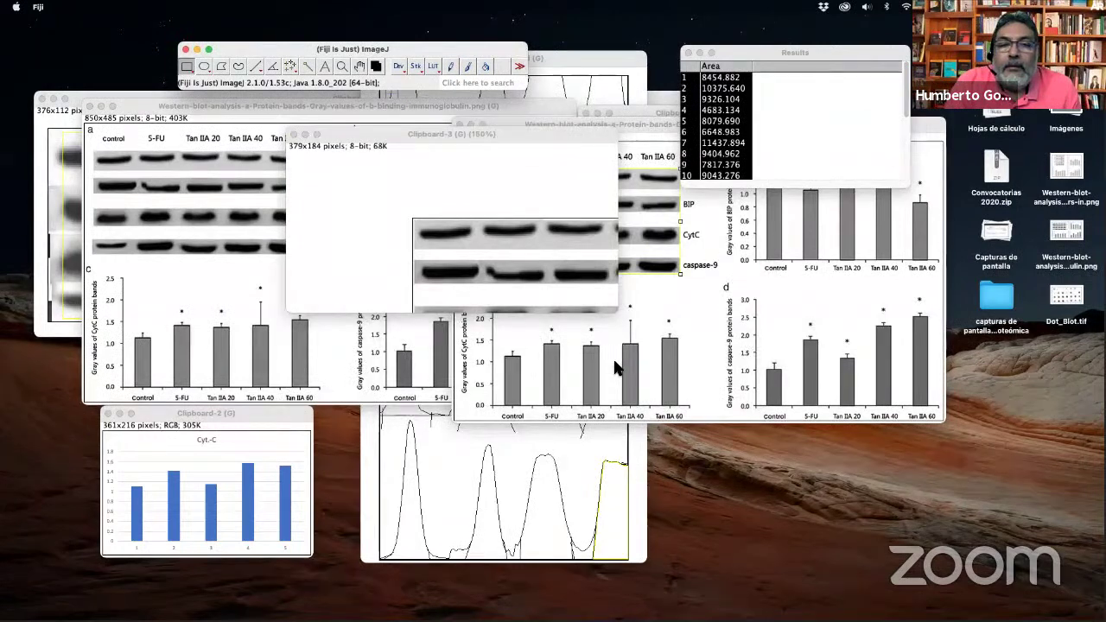
{"action": "key", "text": "plus"}
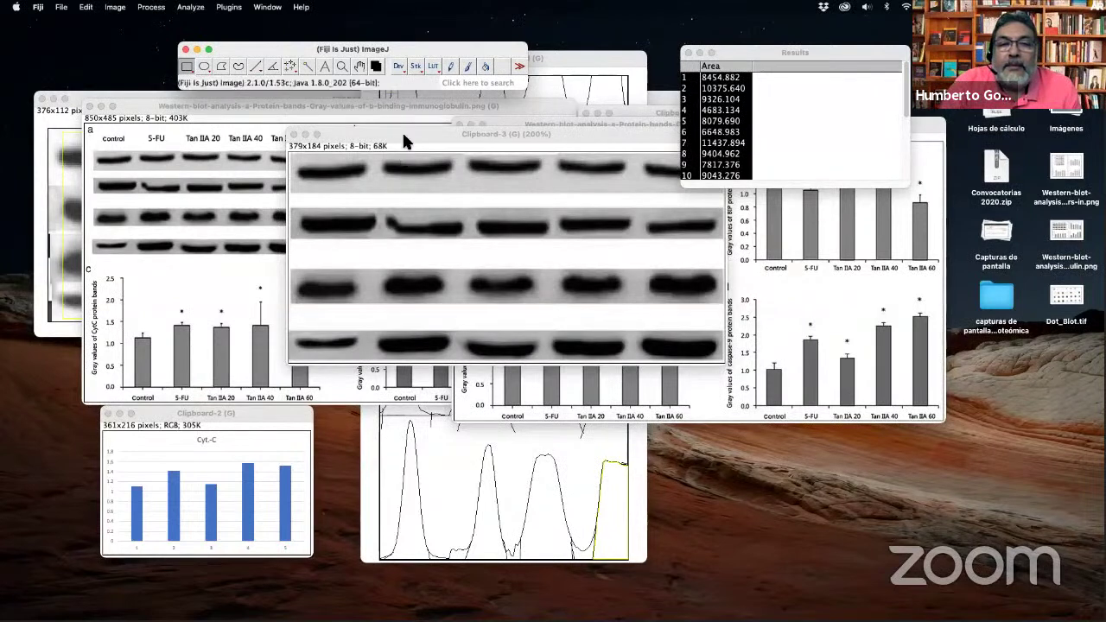
{"action": "left_click_drag", "start_coordinate": [411, 131], "coordinate": [297, 131]}
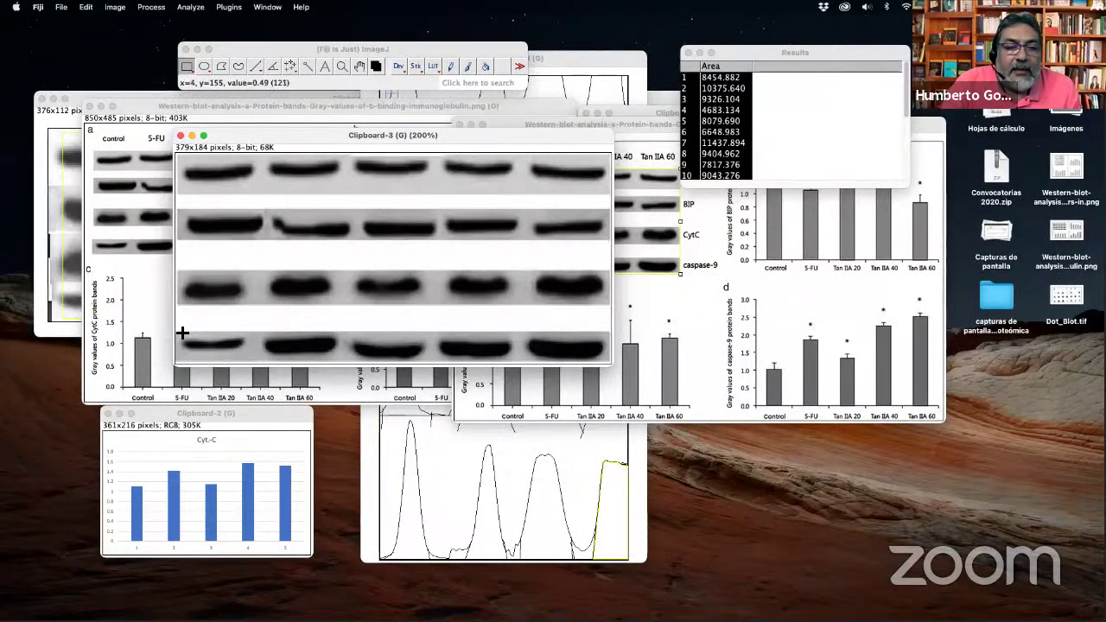
Cut the BIP band row with a rectangular selection and paste it directly below the β-actin row.
{"action": "mouse_move", "coordinate": [177, 332]}
{"action": "left_mouse_down"}
{"action": "mouse_move", "coordinate": [180, 360]}
{"action": "mouse_move", "coordinate": [612, 361]}
{"action": "left_mouse_up"}
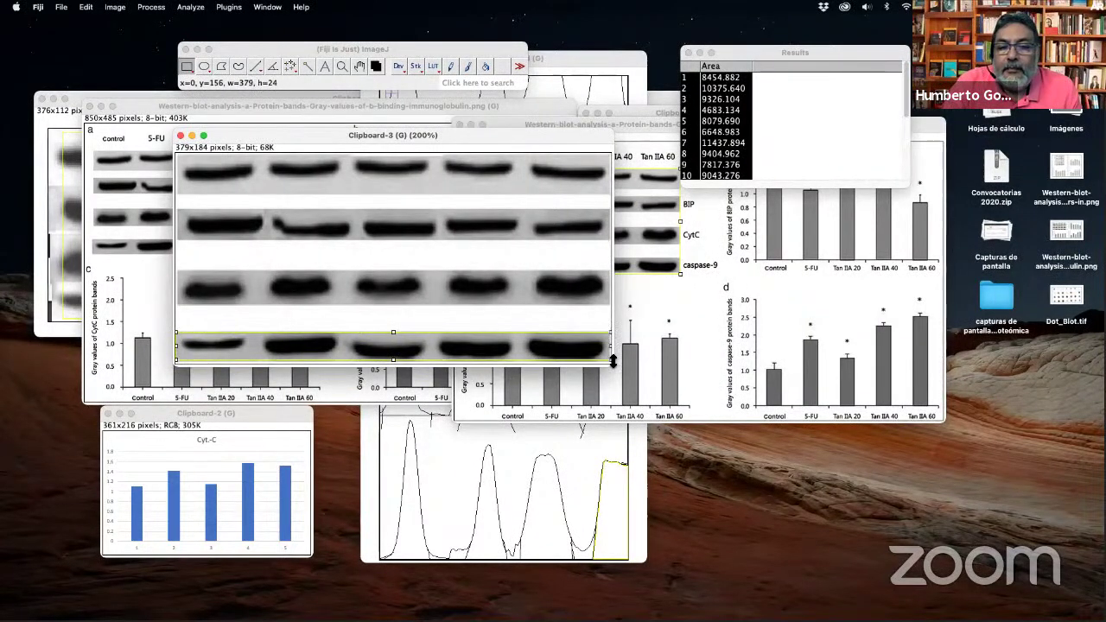
{"action": "left_click", "coordinate": [178, 212]}
{"action": "left_click_drag", "start_coordinate": [179, 212], "coordinate": [617, 246]}
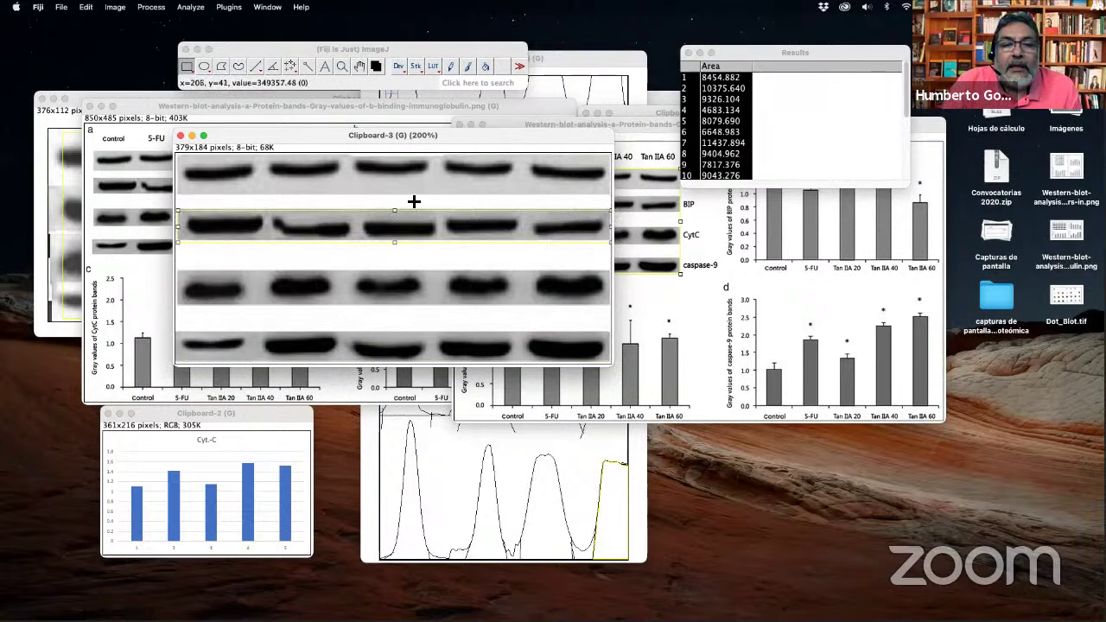
{"action": "left_click_drag", "start_coordinate": [398, 217], "coordinate": [399, 215]}
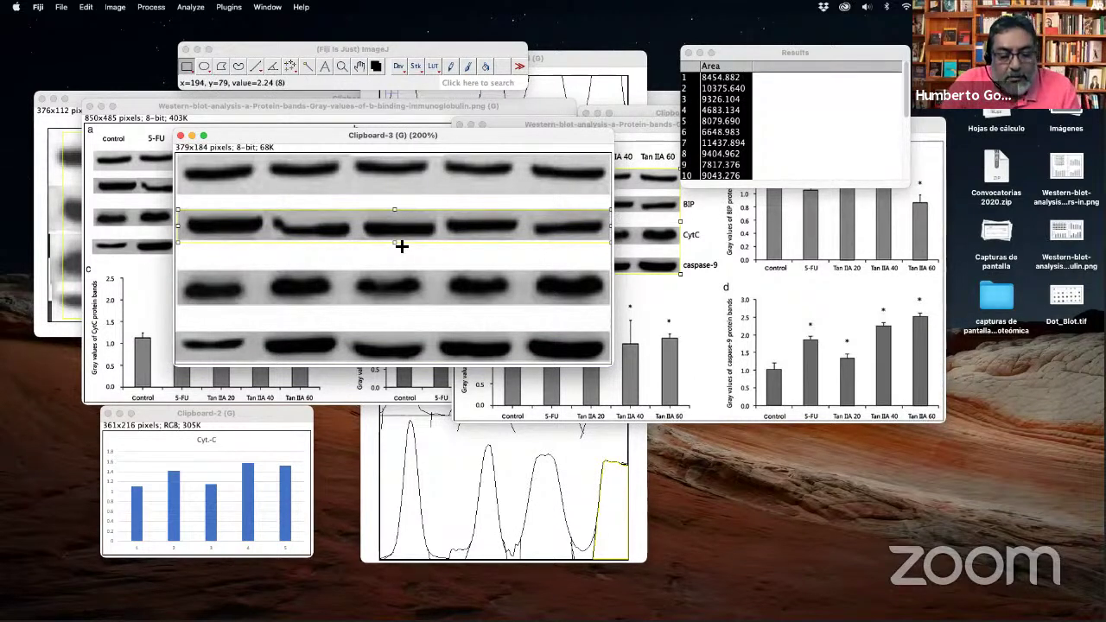
{"action": "key", "text": "super+x"}
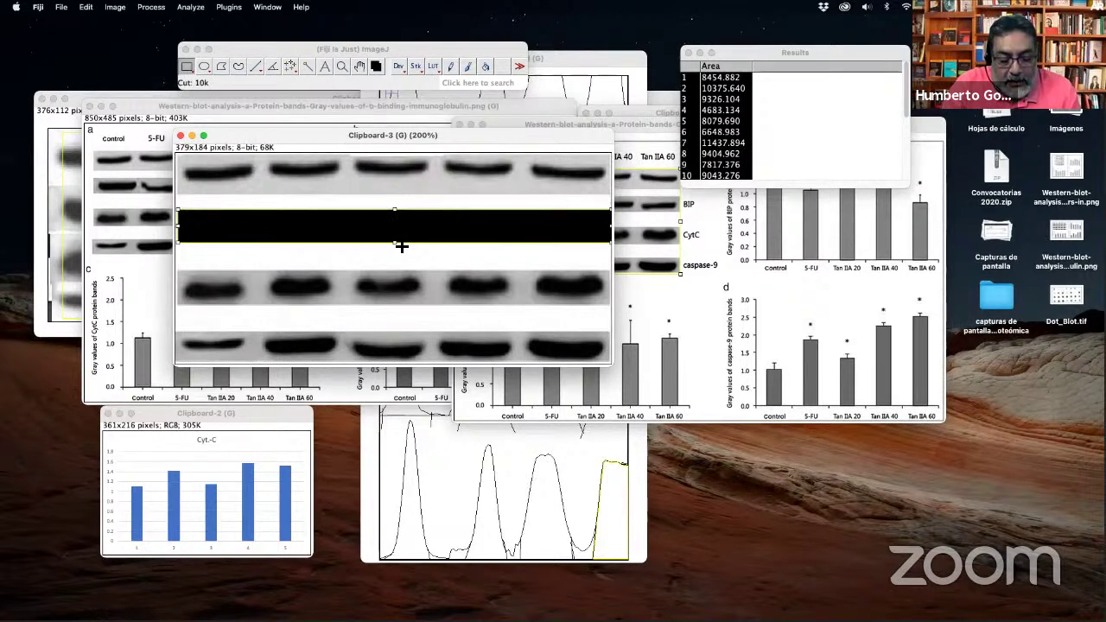
{"action": "key", "text": "super+v"}
{"action": "left_click_drag", "start_coordinate": [400, 235], "coordinate": [396, 221]}
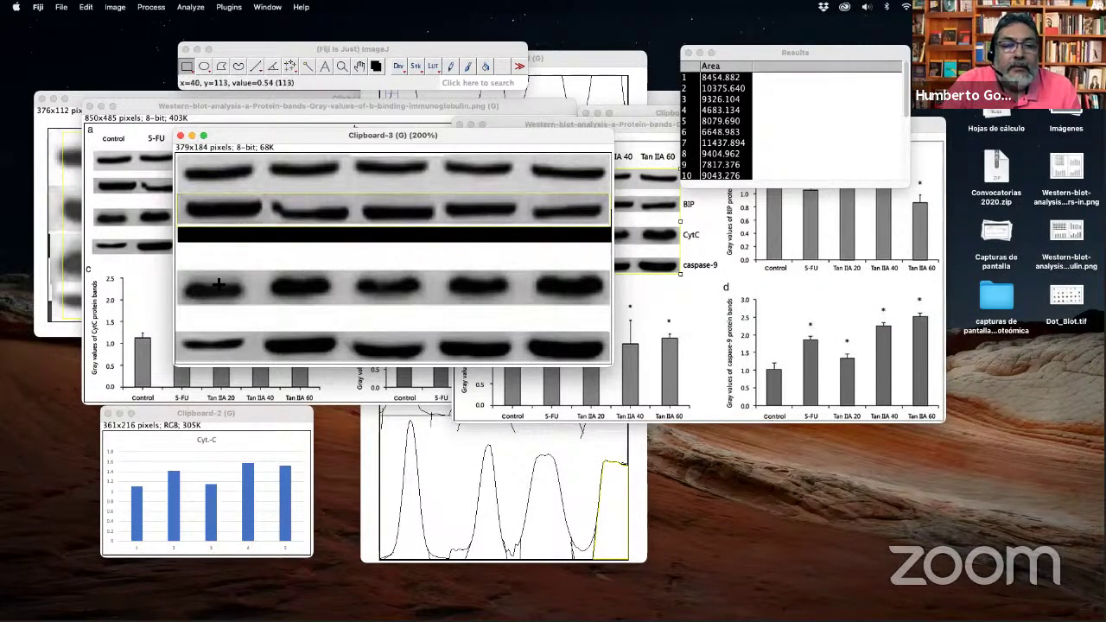
Cut the CytC band row across the full image width and paste it directly below the BIP row.
{"action": "left_click", "coordinate": [178, 273]}
{"action": "left_click_drag", "start_coordinate": [178, 272], "coordinate": [609, 308]}
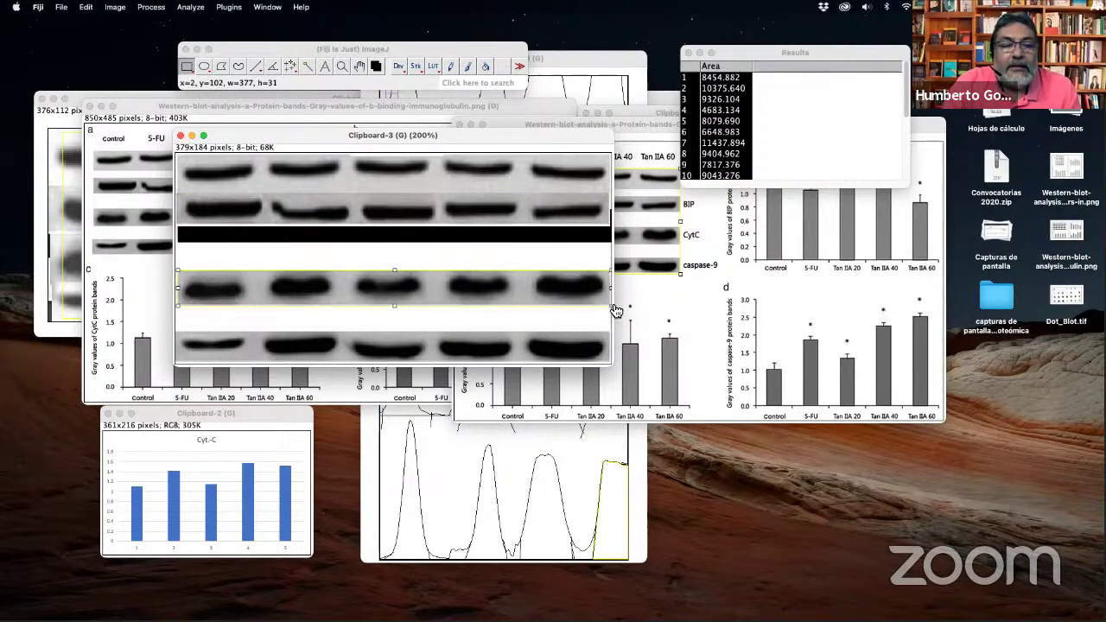
{"action": "left_click_drag", "start_coordinate": [182, 296], "coordinate": [175, 293]}
{"action": "key", "text": "super+f"}
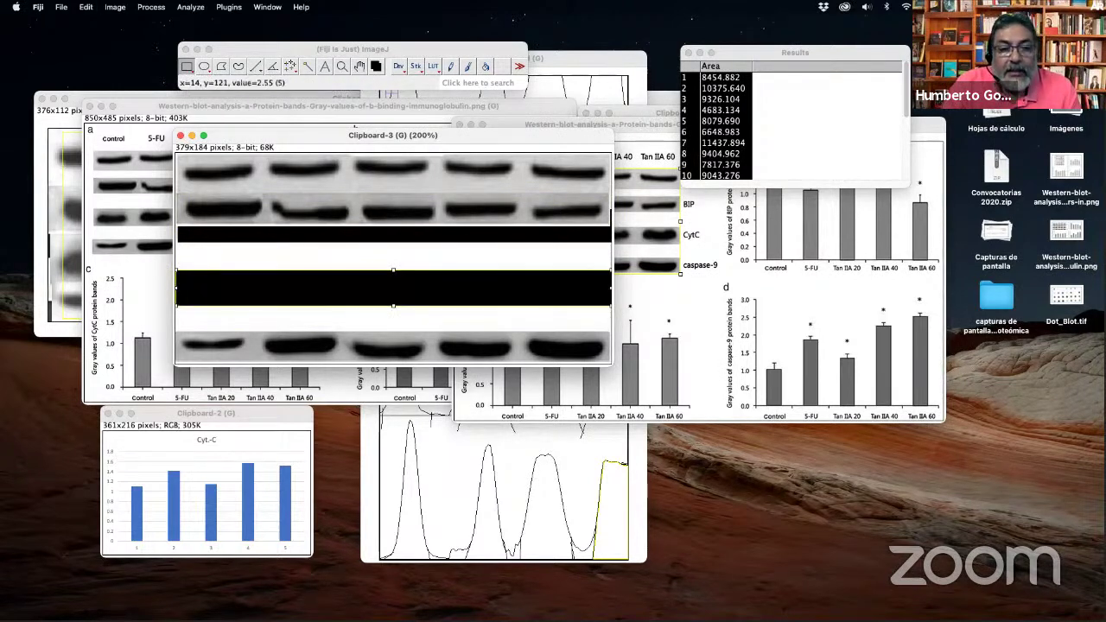
{"action": "key", "text": "super+v"}
{"action": "left_click_drag", "start_coordinate": [325, 292], "coordinate": [324, 246]}
{"action": "left_click", "coordinate": [277, 287]}
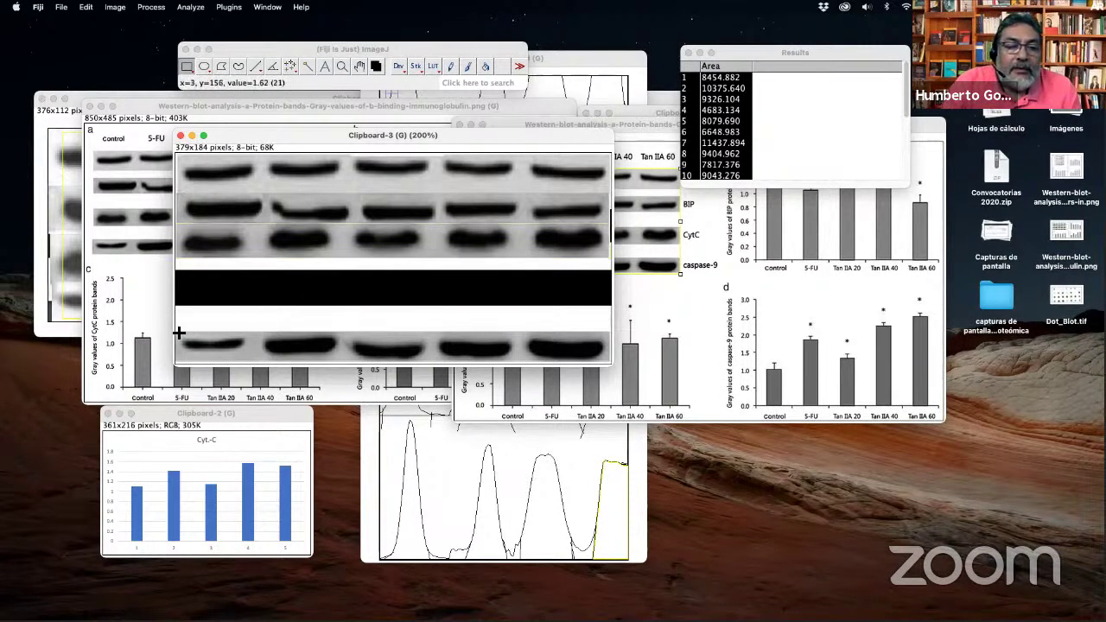
Cut the caspase-9 band row and paste it directly below the CytC row.
{"action": "left_click_drag", "start_coordinate": [177, 331], "coordinate": [657, 378]}
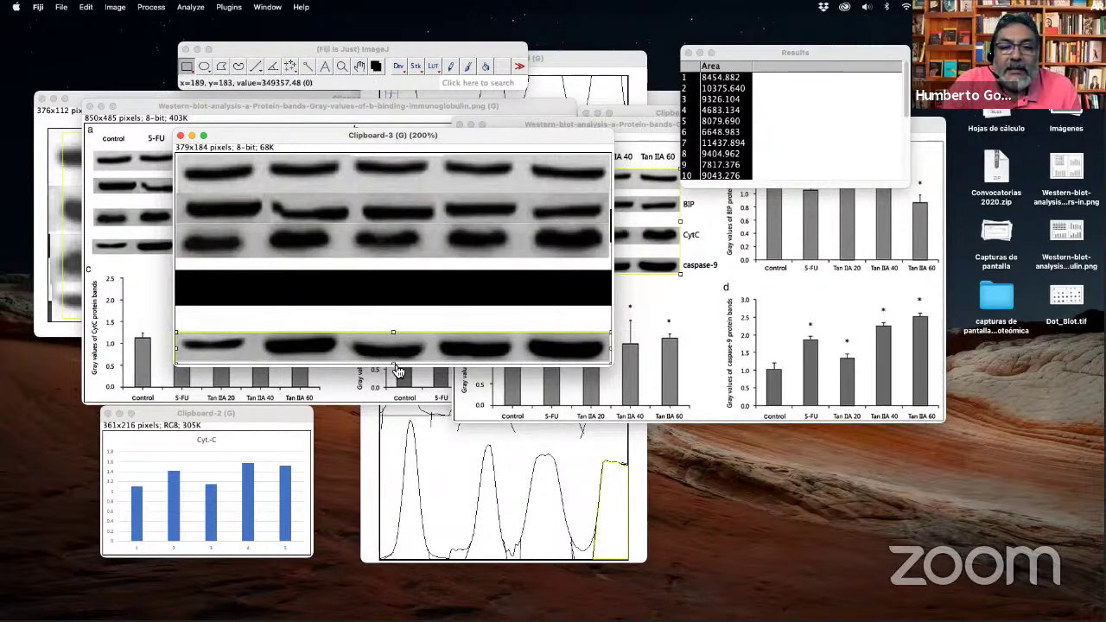
{"action": "left_click_drag", "start_coordinate": [393, 366], "coordinate": [393, 363]}
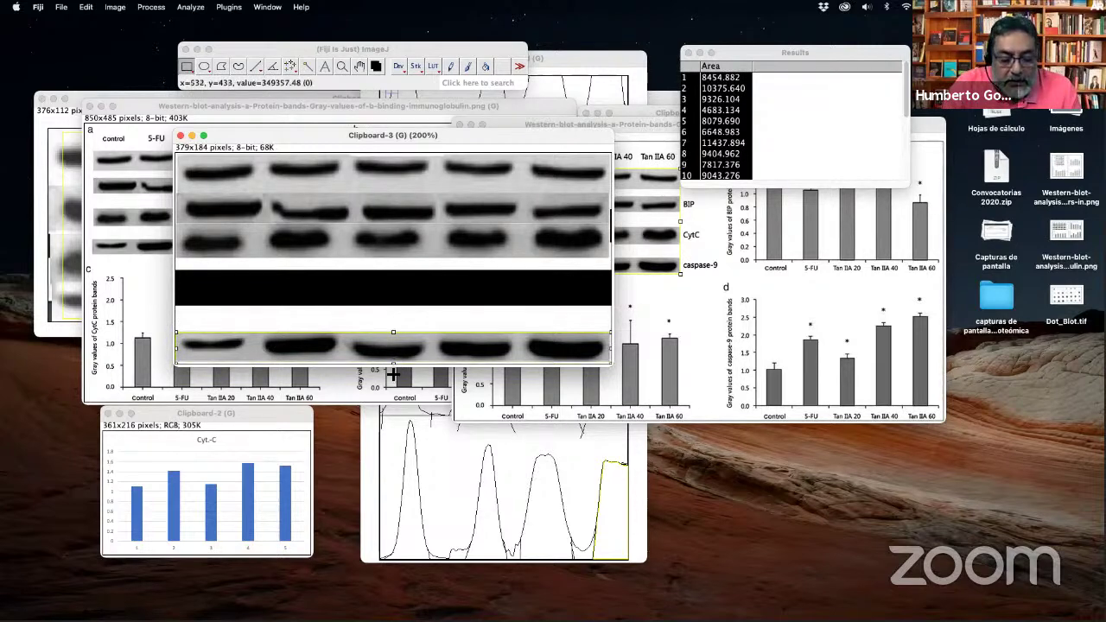
{"action": "key", "text": "super+x"}
{"action": "key", "text": "super+v"}
{"action": "left_click_drag", "start_coordinate": [413, 358], "coordinate": [413, 278]}
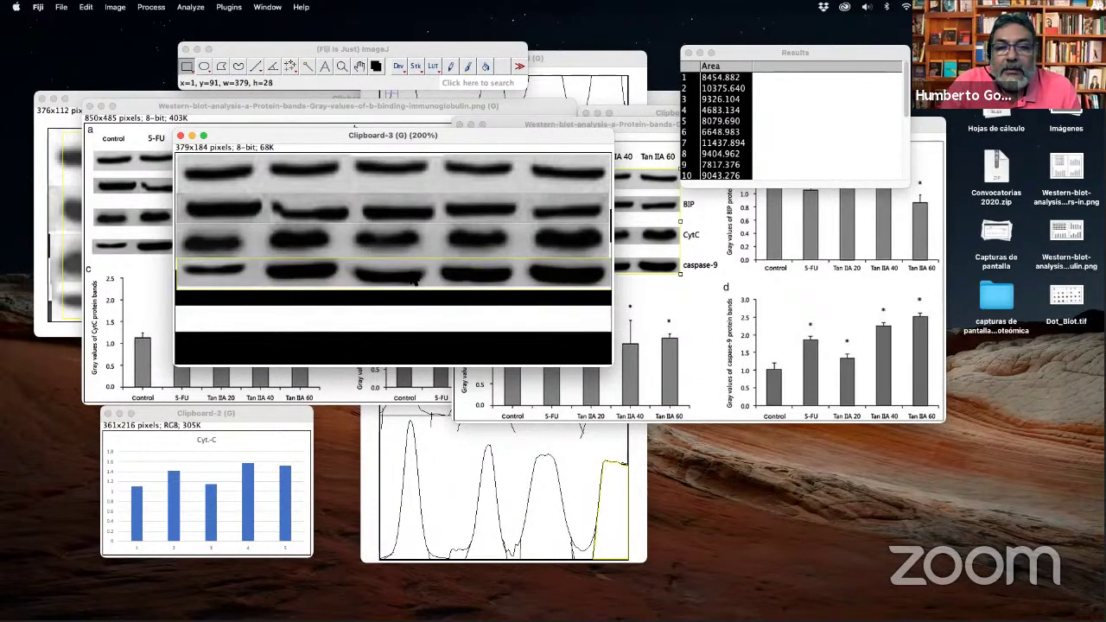
Select the four pasted band rows across the full image width and crop the blot image to them.
{"action": "left_click", "coordinate": [226, 297]}
{"action": "left_click_drag", "start_coordinate": [177, 287], "coordinate": [619, 157]}
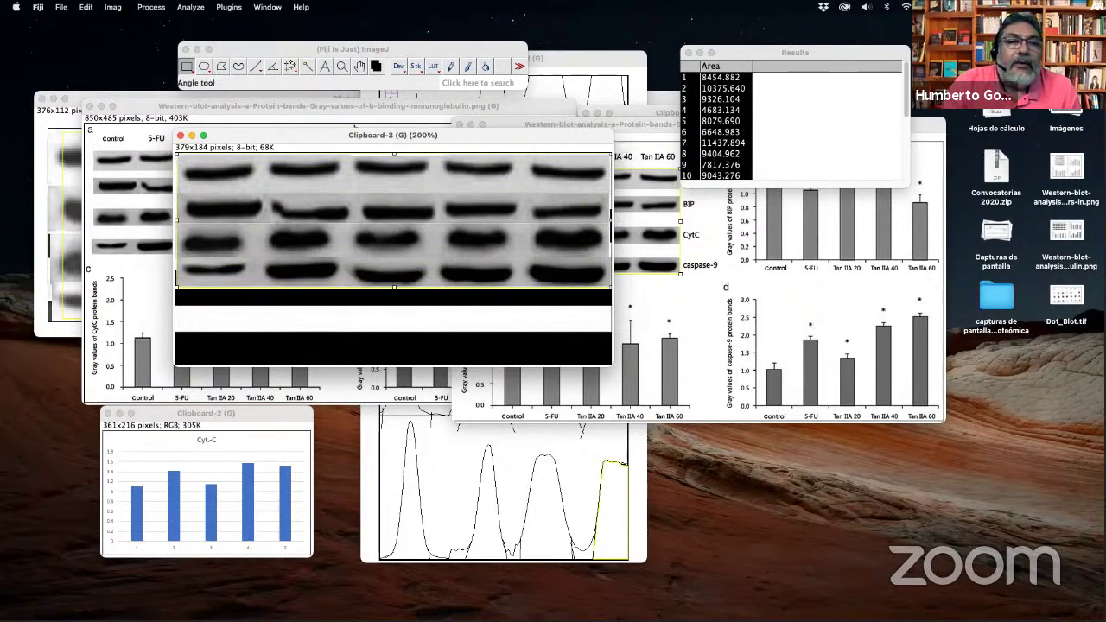
{"action": "left_click", "coordinate": [115, 7]}
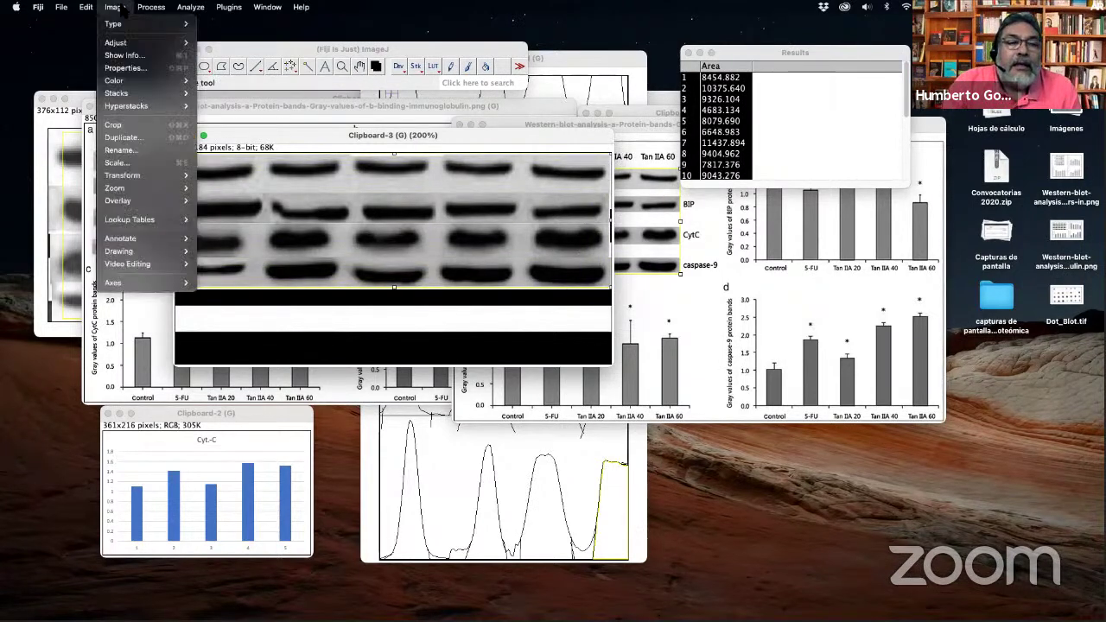
{"action": "left_click", "coordinate": [125, 125]}
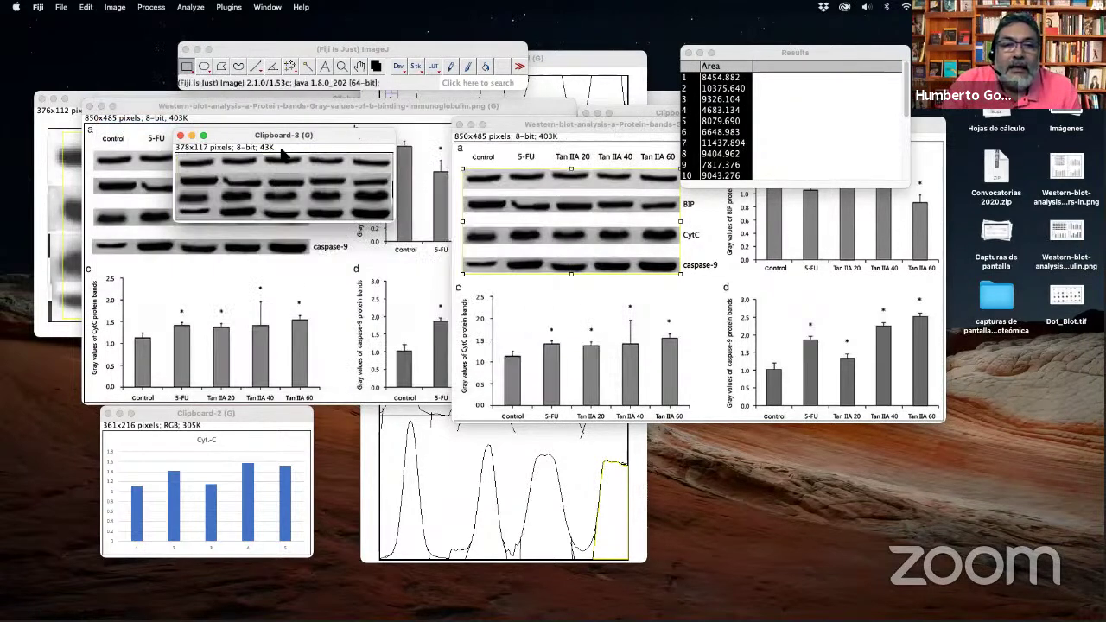
{"action": "left_click_drag", "start_coordinate": [280, 136], "coordinate": [279, 136]}
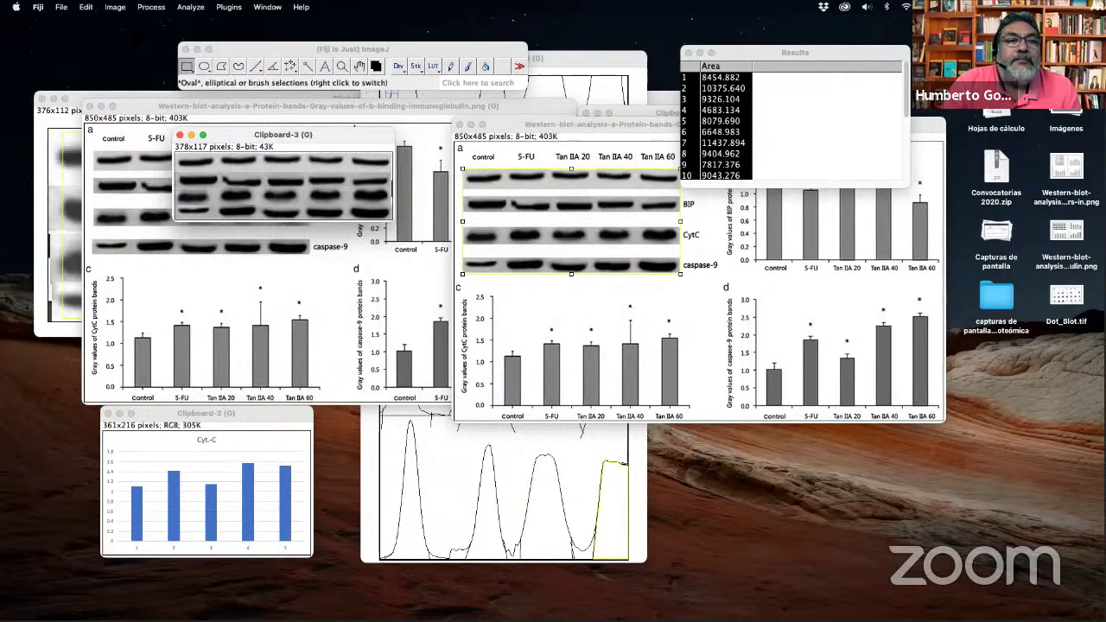
Magnify the cropped blot image to 300%.
{"action": "left_click", "coordinate": [117, 7]}
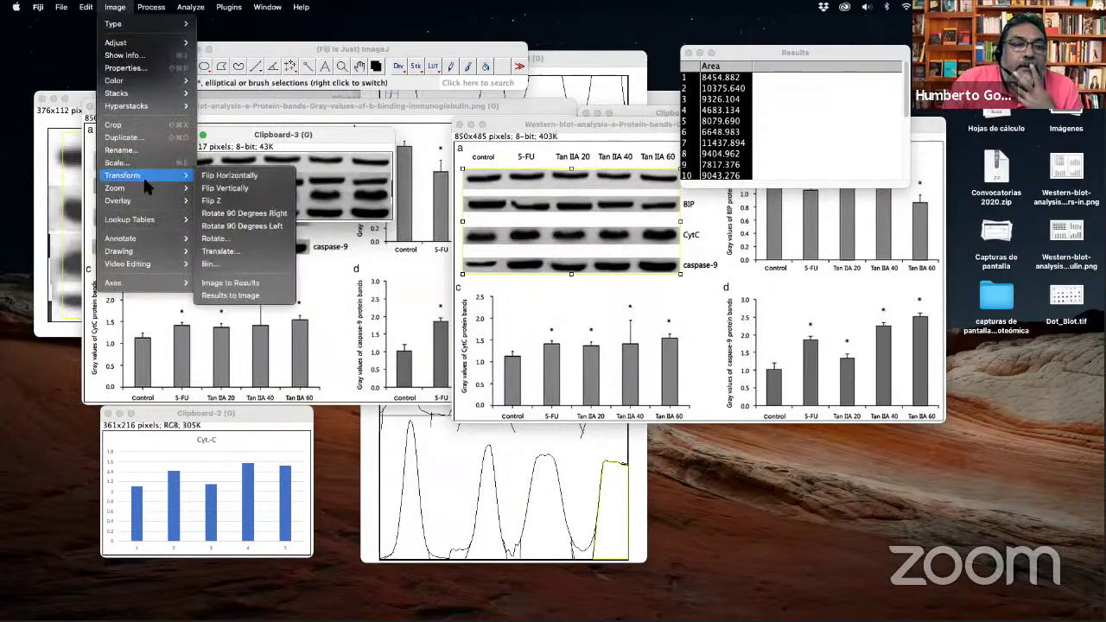
{"action": "mouse_move", "coordinate": [147, 189]}
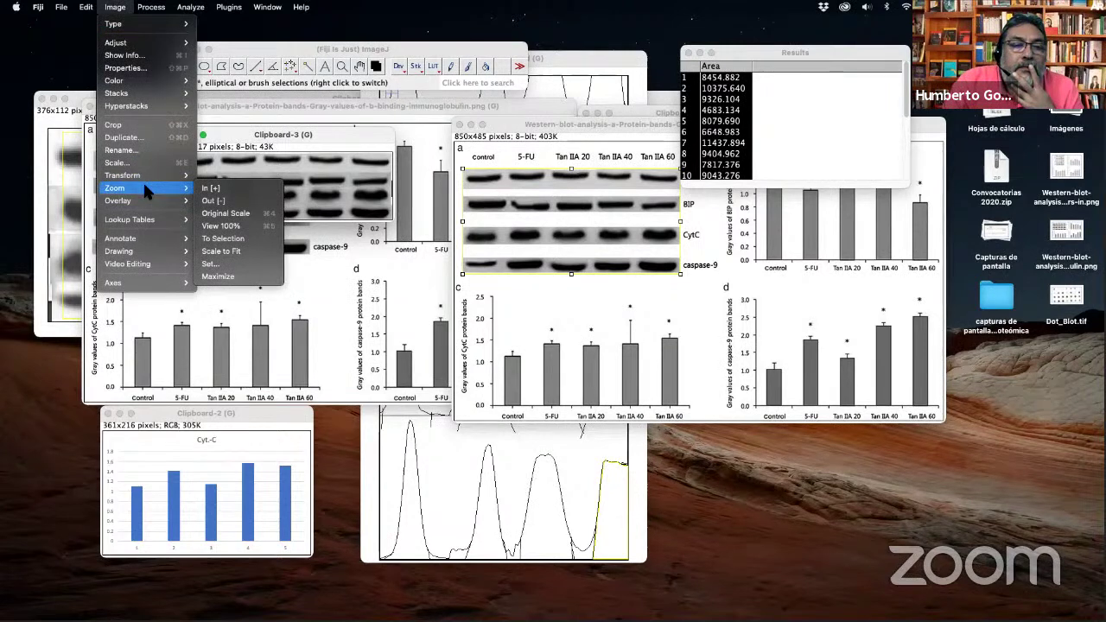
{"action": "left_click", "coordinate": [211, 187]}
{"action": "left_click", "coordinate": [116, 7]}
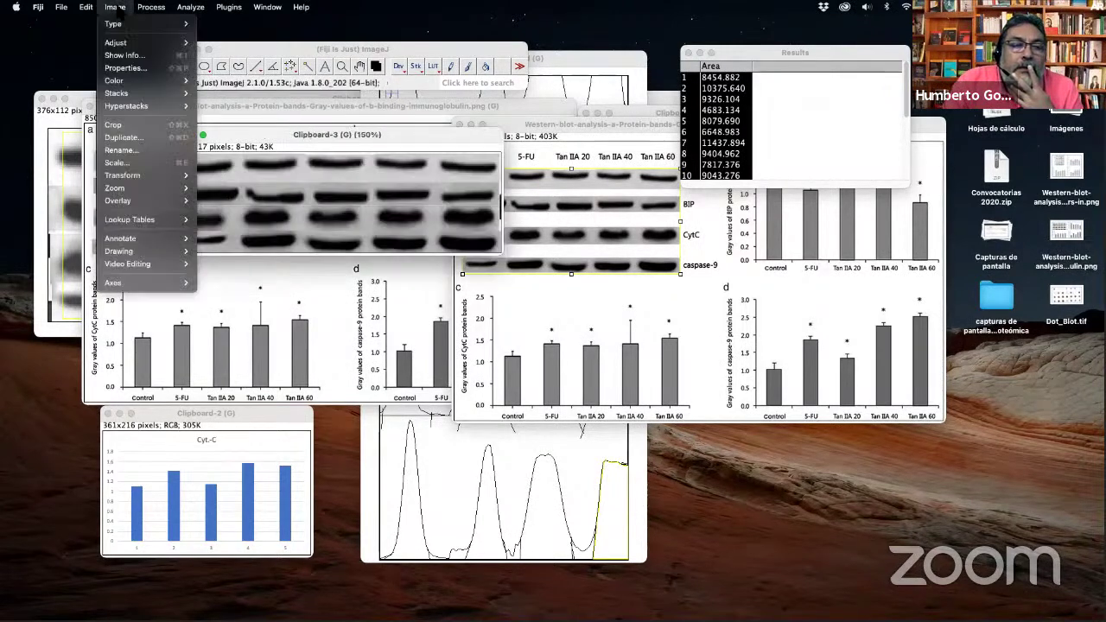
{"action": "mouse_move", "coordinate": [146, 104]}
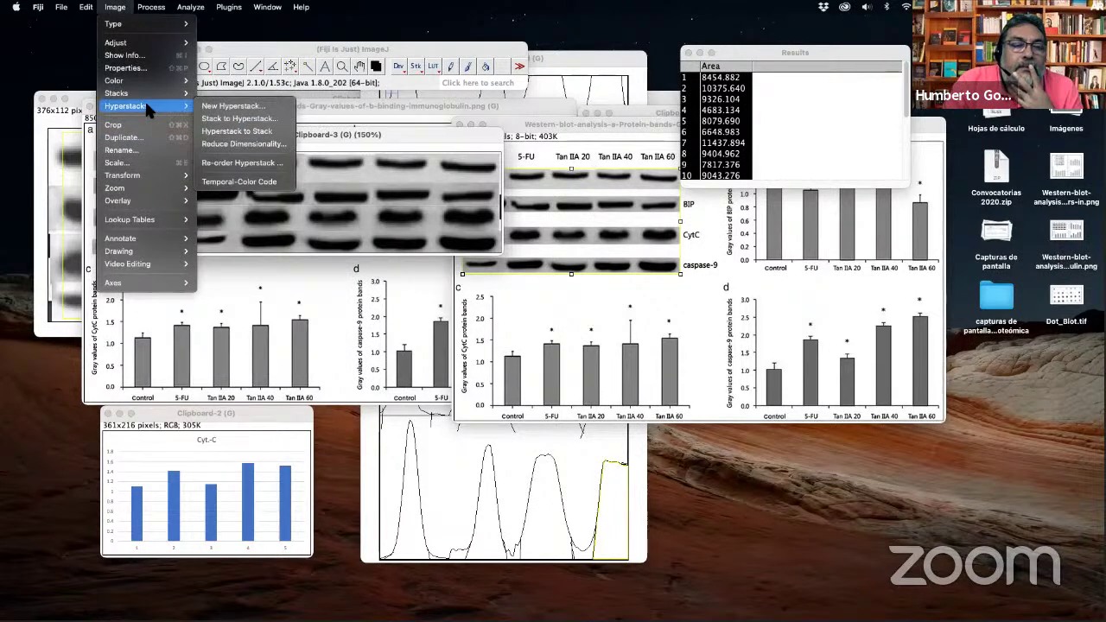
{"action": "mouse_move", "coordinate": [145, 198]}
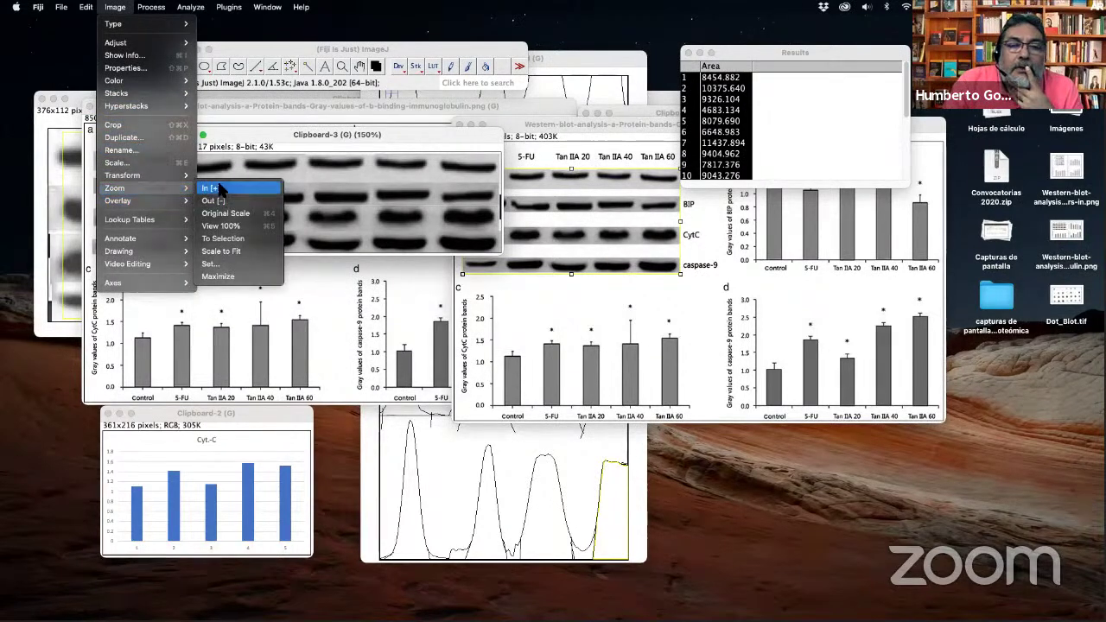
{"action": "left_click", "coordinate": [227, 190]}
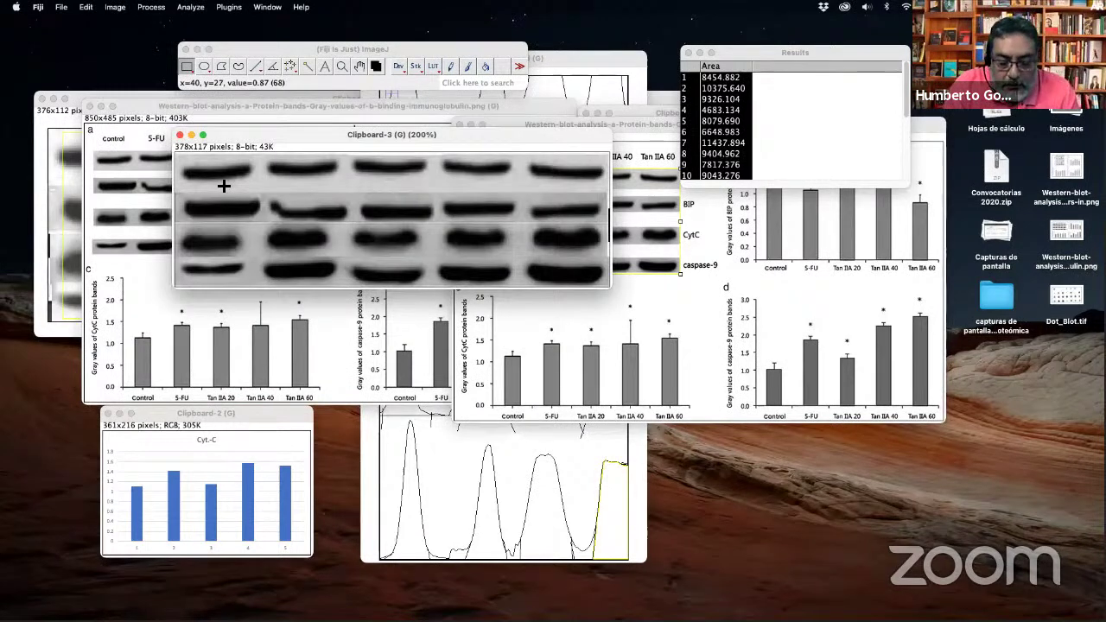
{"action": "key", "text": "plus"}
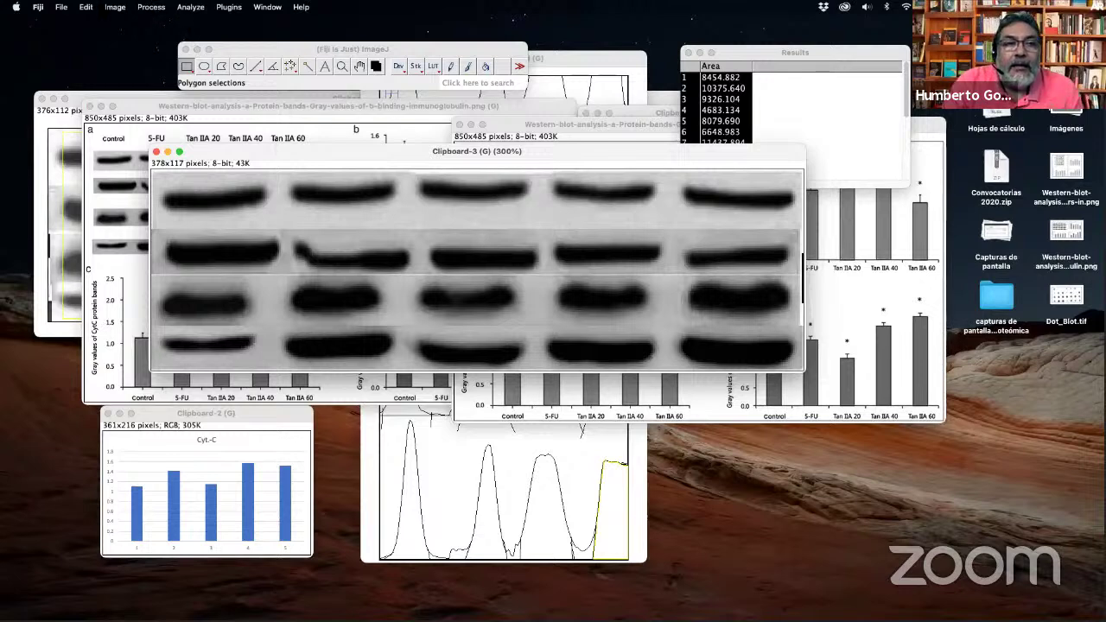
Try the automatic brightness/contrast adjustment on the blot image and reset it.
{"action": "left_click", "coordinate": [115, 7]}
{"action": "mouse_move", "coordinate": [121, 43]}
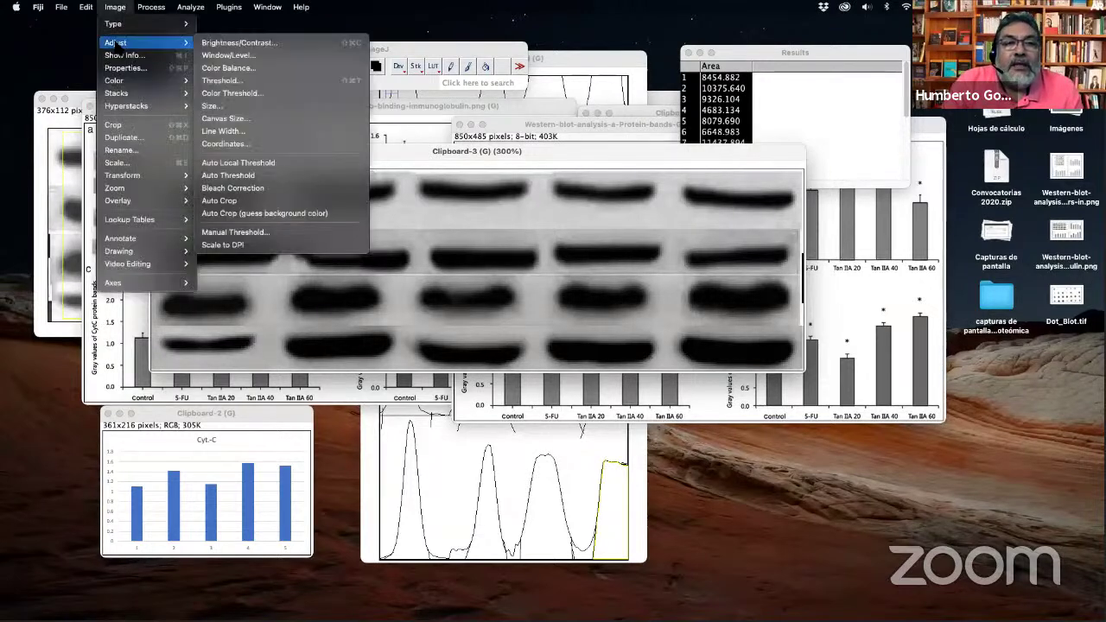
{"action": "left_click", "coordinate": [235, 43]}
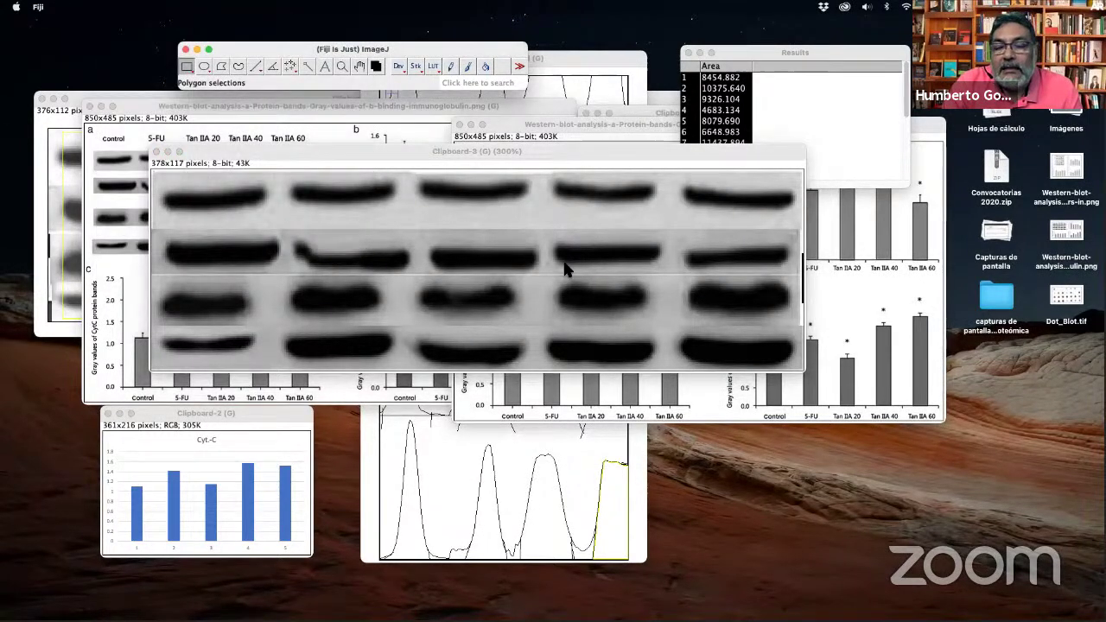
{"action": "left_click", "coordinate": [674, 176]}
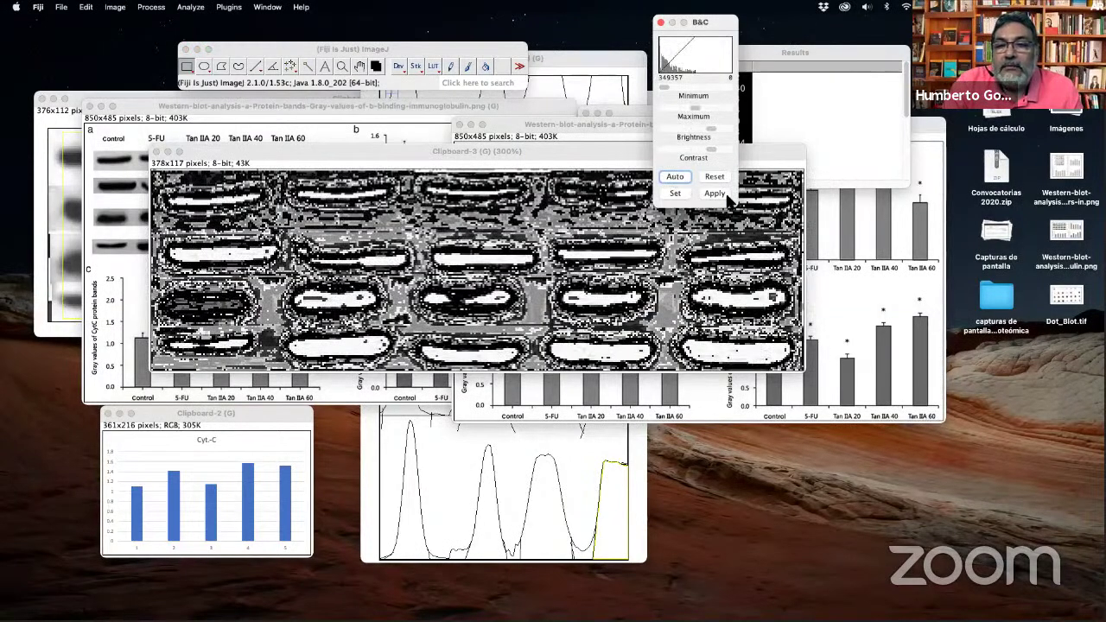
{"action": "left_click", "coordinate": [709, 177]}
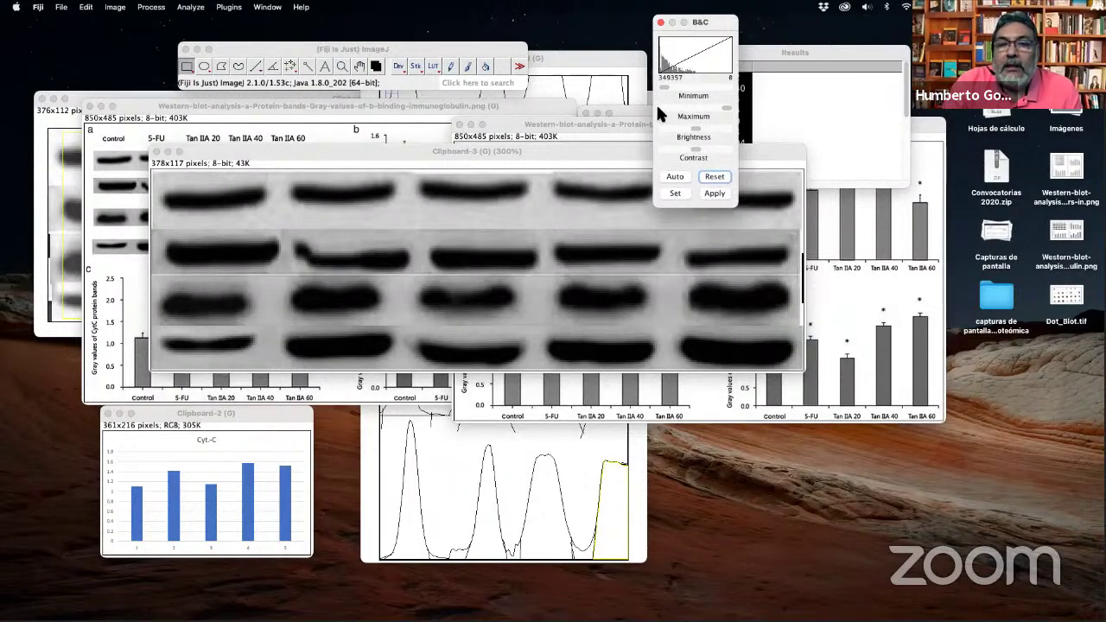
{"action": "left_click", "coordinate": [661, 23]}
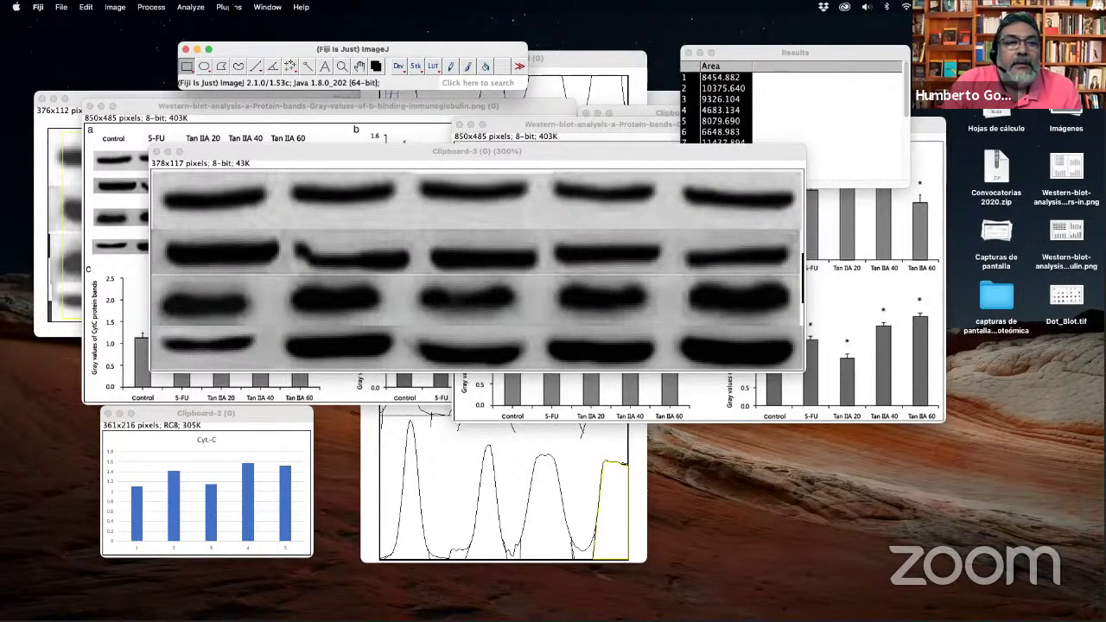
Set the cropped blot image's type to 8-bit and make its window active.
{"action": "left_click", "coordinate": [118, 8]}
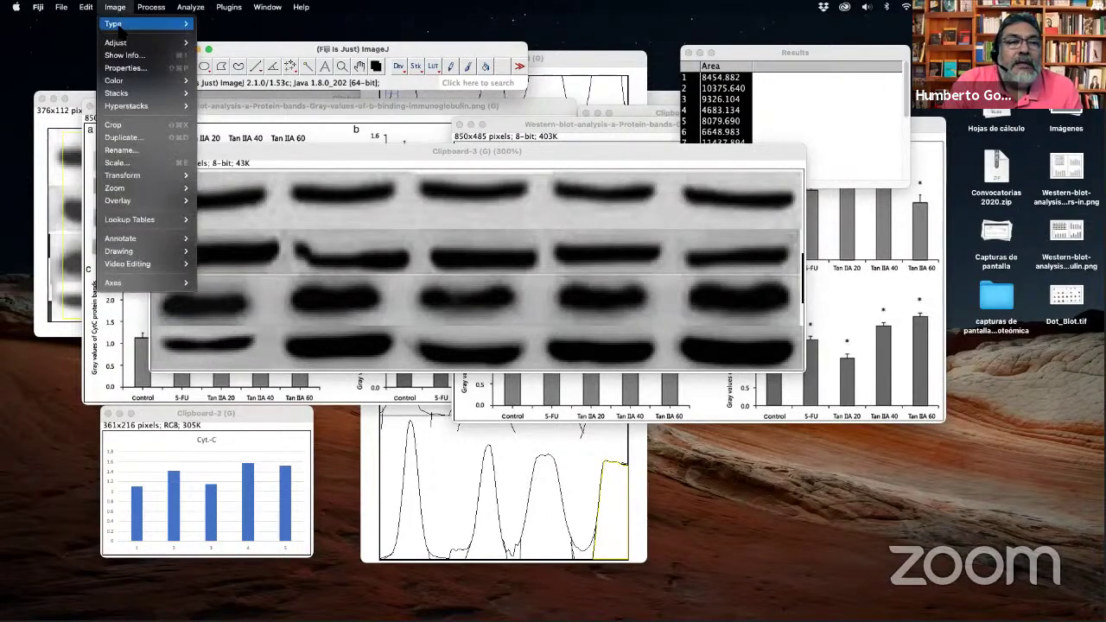
{"action": "mouse_move", "coordinate": [113, 24]}
{"action": "left_click", "coordinate": [216, 24]}
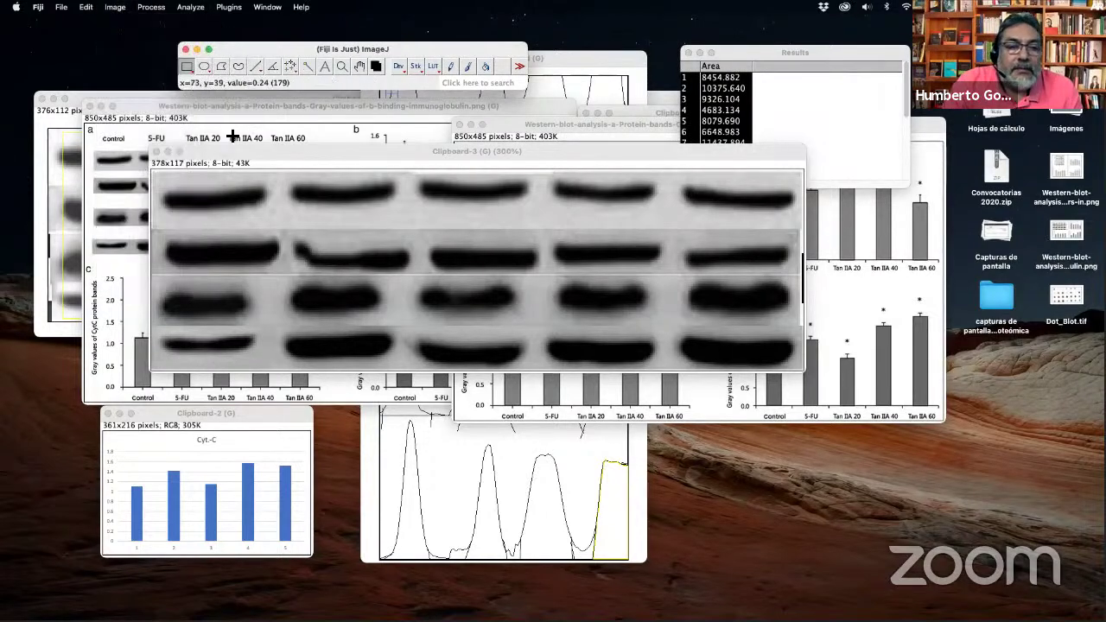
{"action": "left_click", "coordinate": [283, 152]}
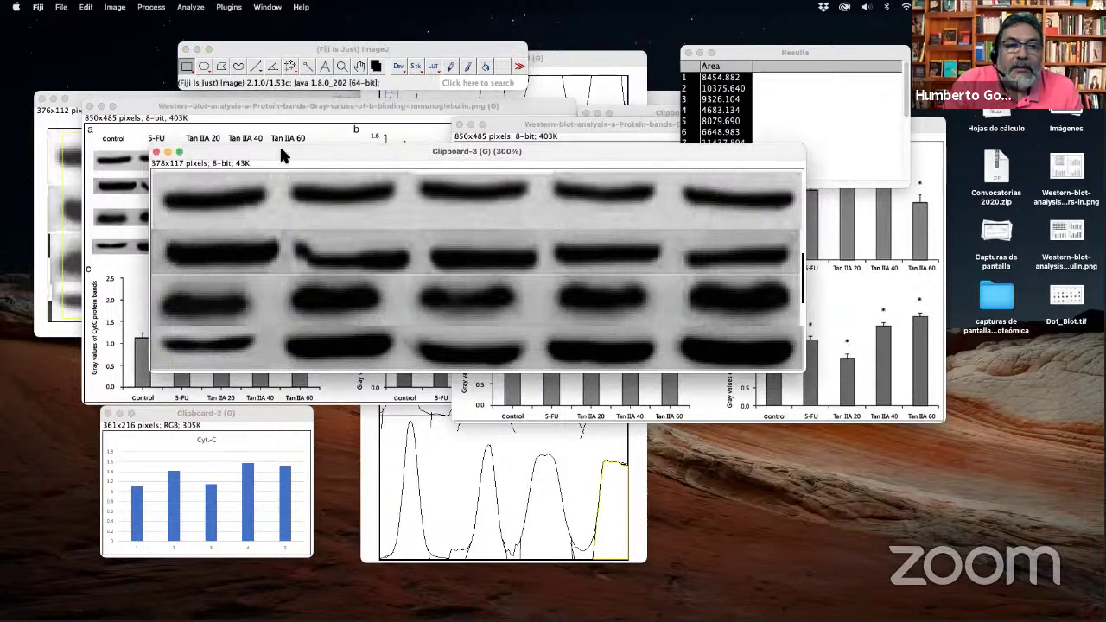
Adjust the blot image with Window/Level, using Auto and a slightly raised level, and apply the change to the pixels.
{"action": "left_click", "coordinate": [190, 7]}
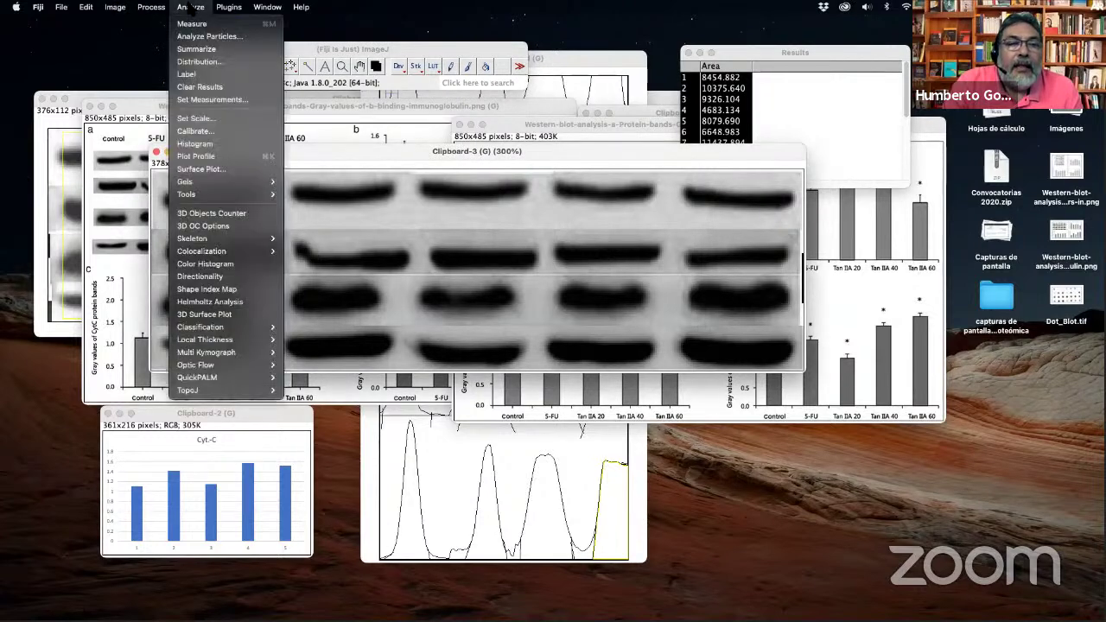
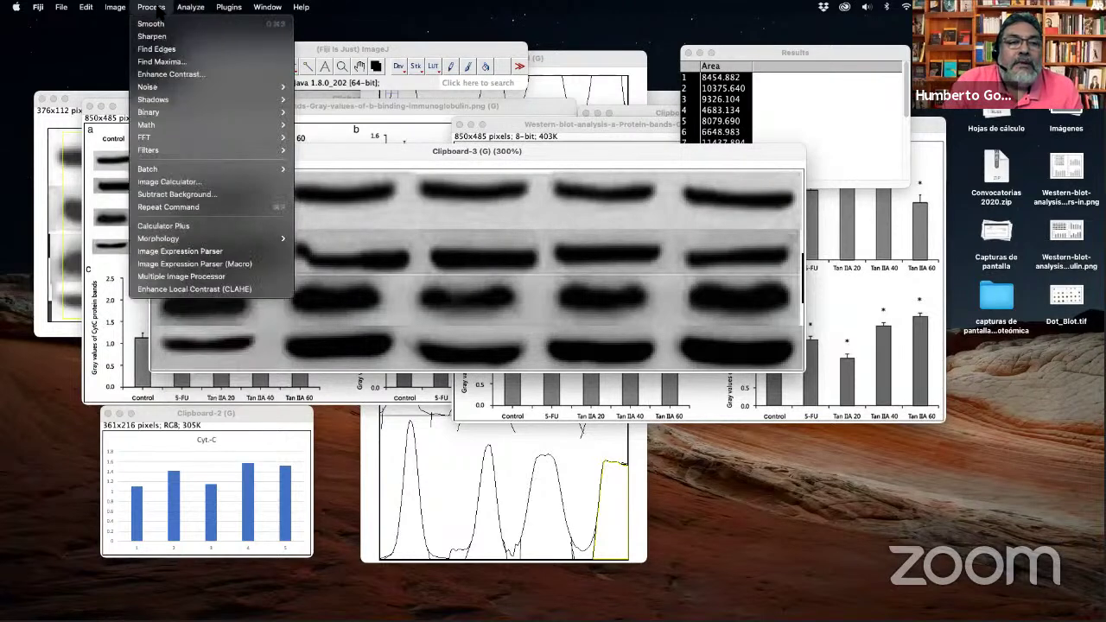
{"action": "mouse_move", "coordinate": [108, 9]}
{"action": "mouse_move", "coordinate": [121, 42]}
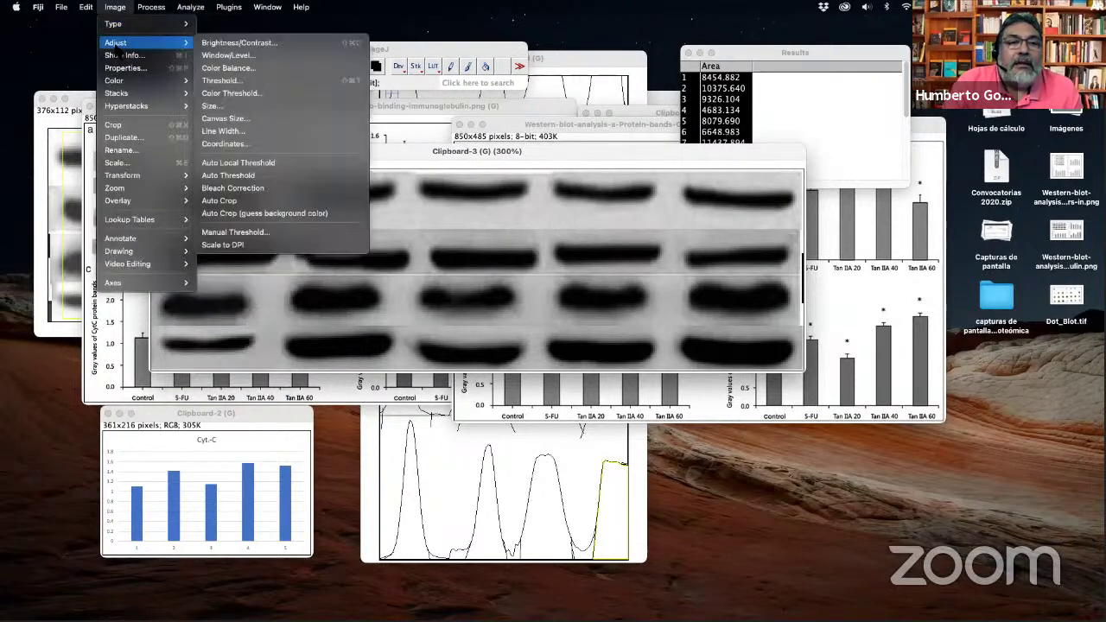
{"action": "left_click", "coordinate": [251, 54]}
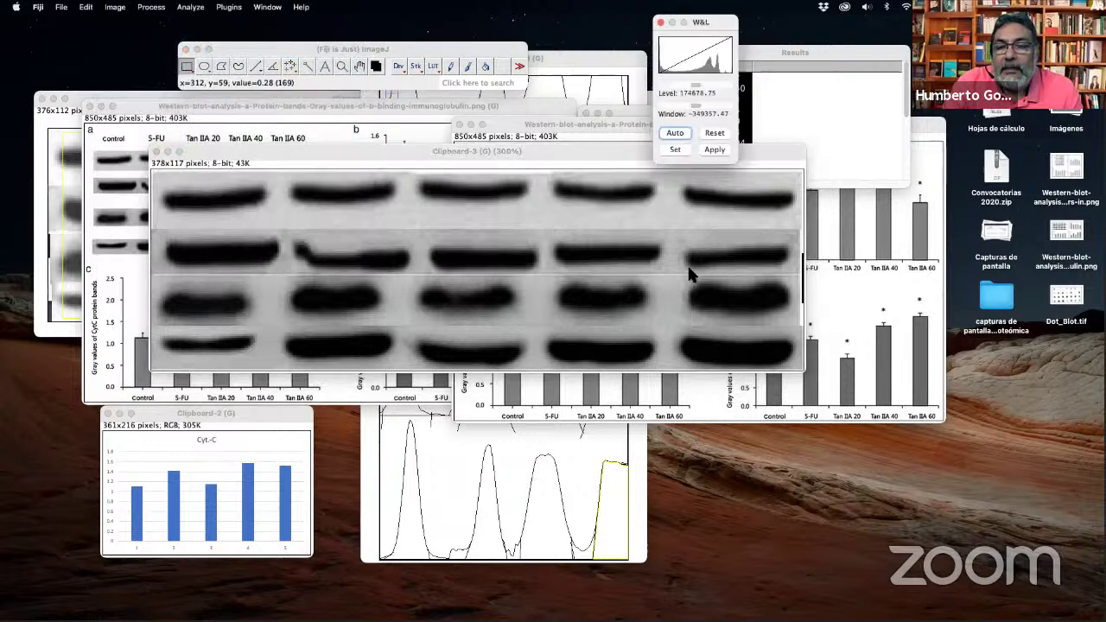
{"action": "left_click", "coordinate": [679, 132]}
{"action": "left_click", "coordinate": [676, 133]}
{"action": "left_click", "coordinate": [673, 134]}
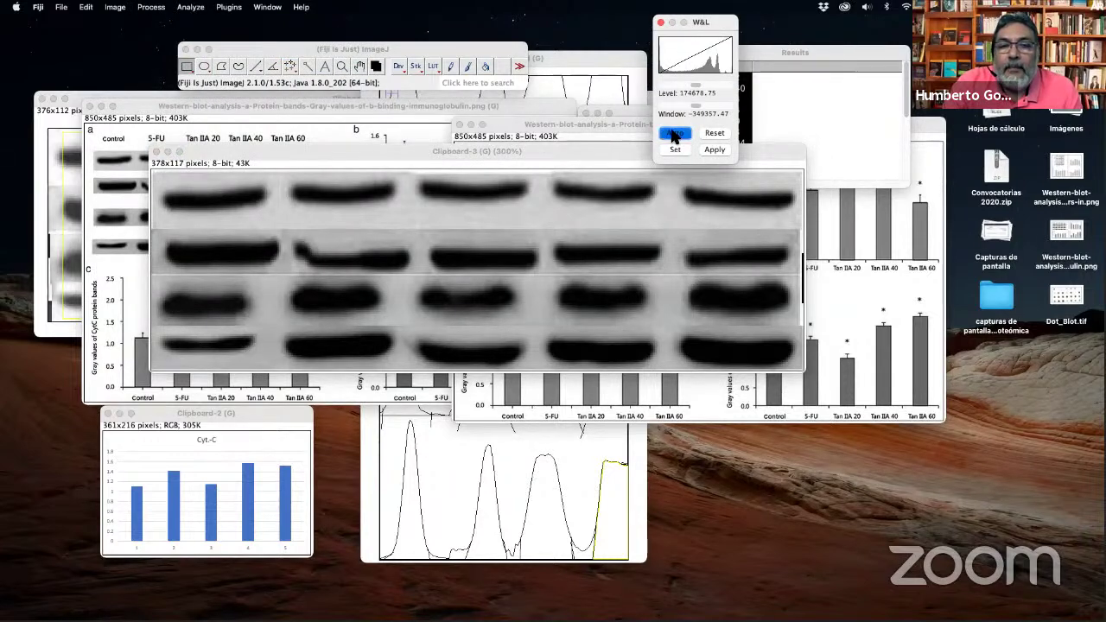
{"action": "left_click_drag", "start_coordinate": [697, 83], "coordinate": [702, 83]}
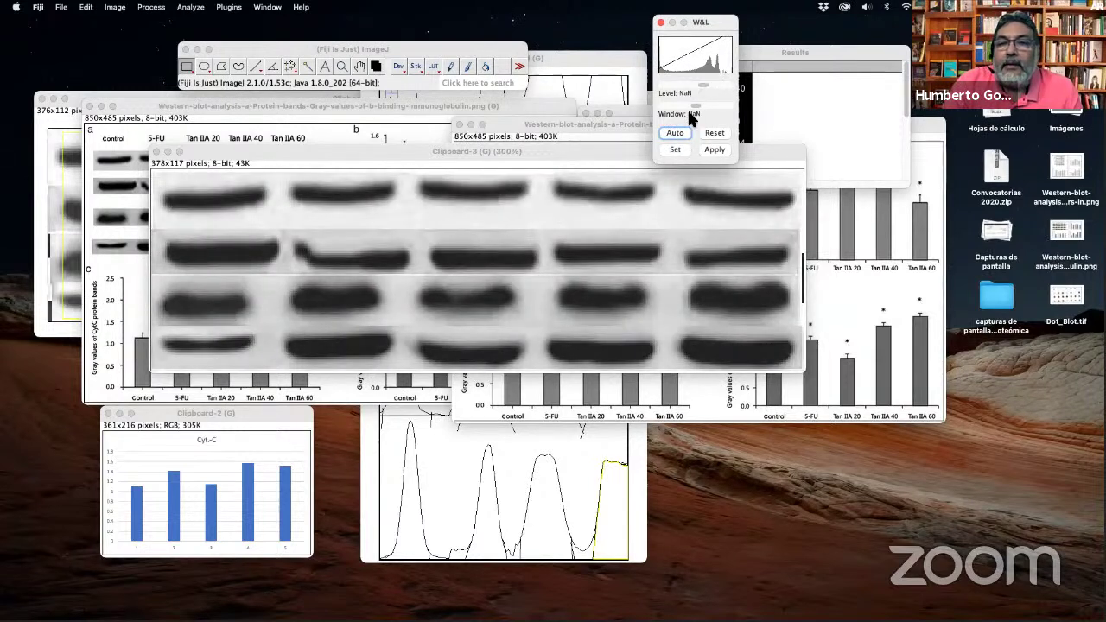
{"action": "left_click", "coordinate": [675, 150]}
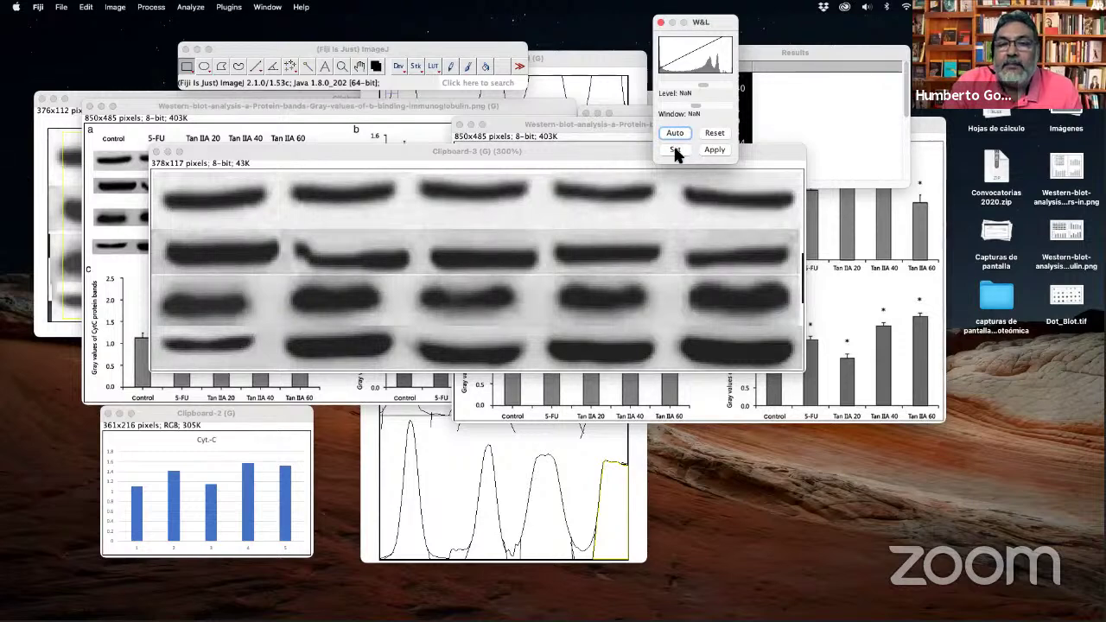
{"action": "left_click", "coordinate": [715, 150]}
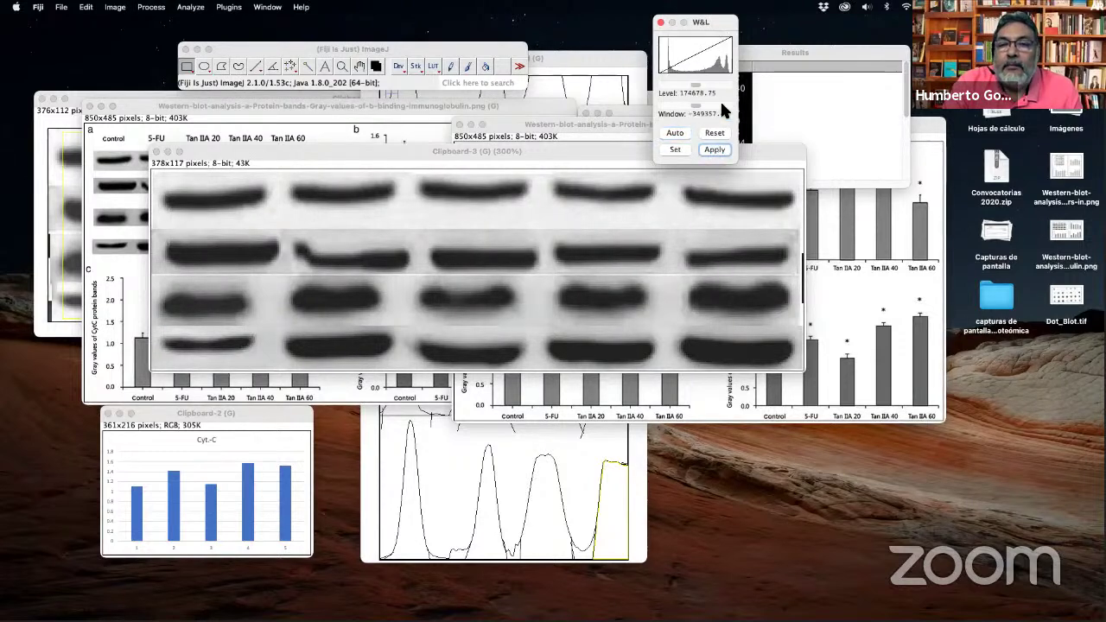
{"action": "left_click", "coordinate": [661, 23]}
Subtract the blot's background with a 50-pixel rolling ball and the light background option, comparing the preview with the unprocessed image.
{"action": "left_click", "coordinate": [152, 7]}
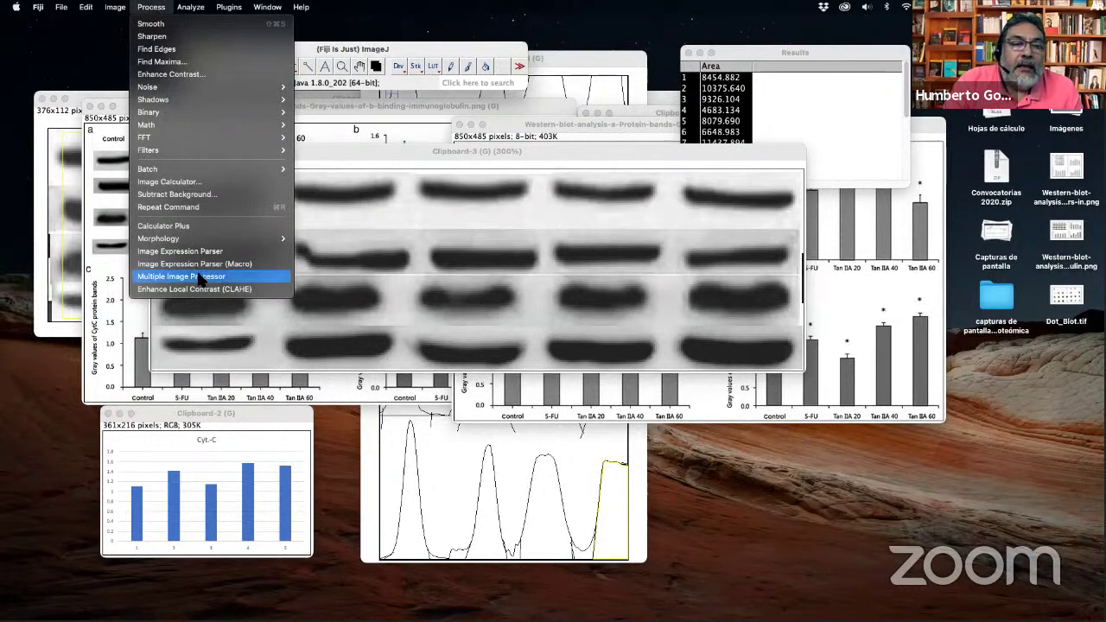
{"action": "left_click", "coordinate": [202, 197]}
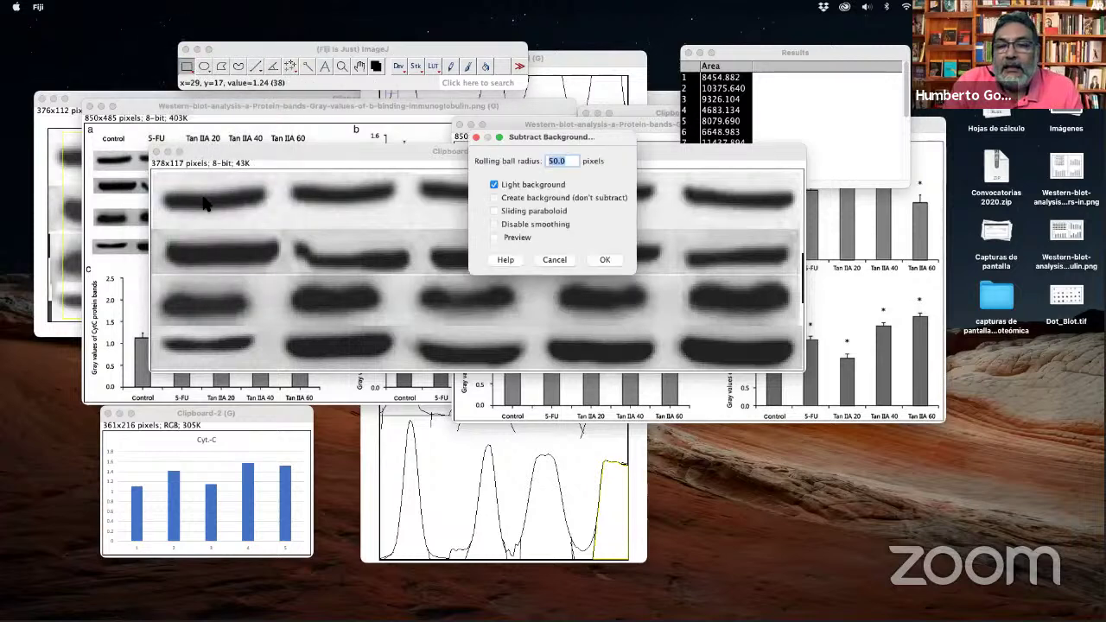
{"action": "left_click", "coordinate": [494, 236]}
{"action": "left_click_drag", "start_coordinate": [537, 136], "coordinate": [753, 153]}
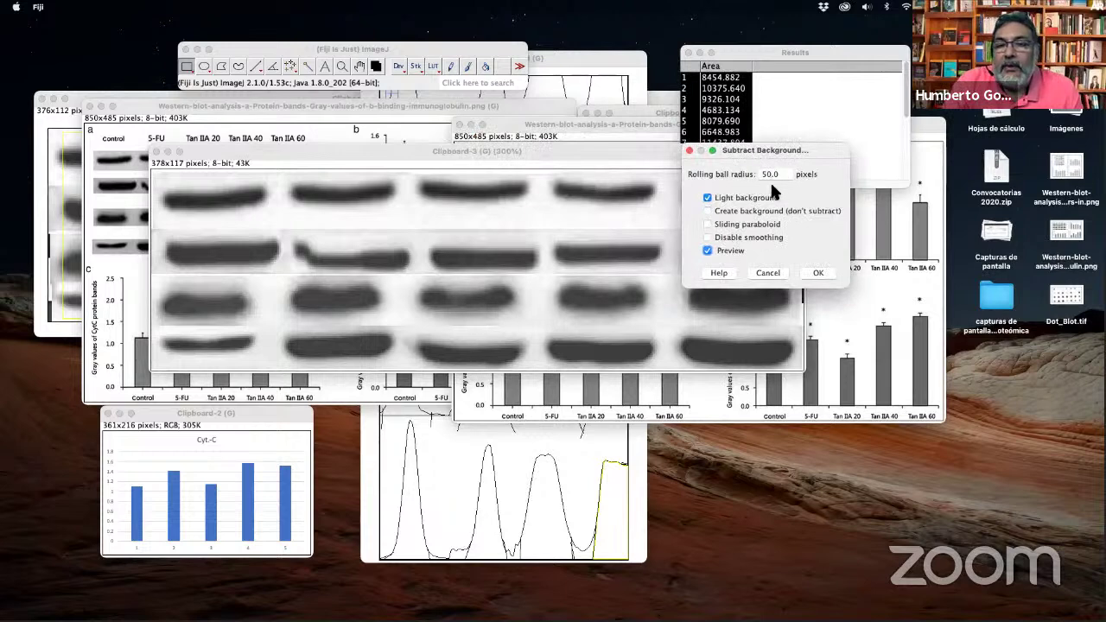
{"action": "left_click", "coordinate": [708, 250]}
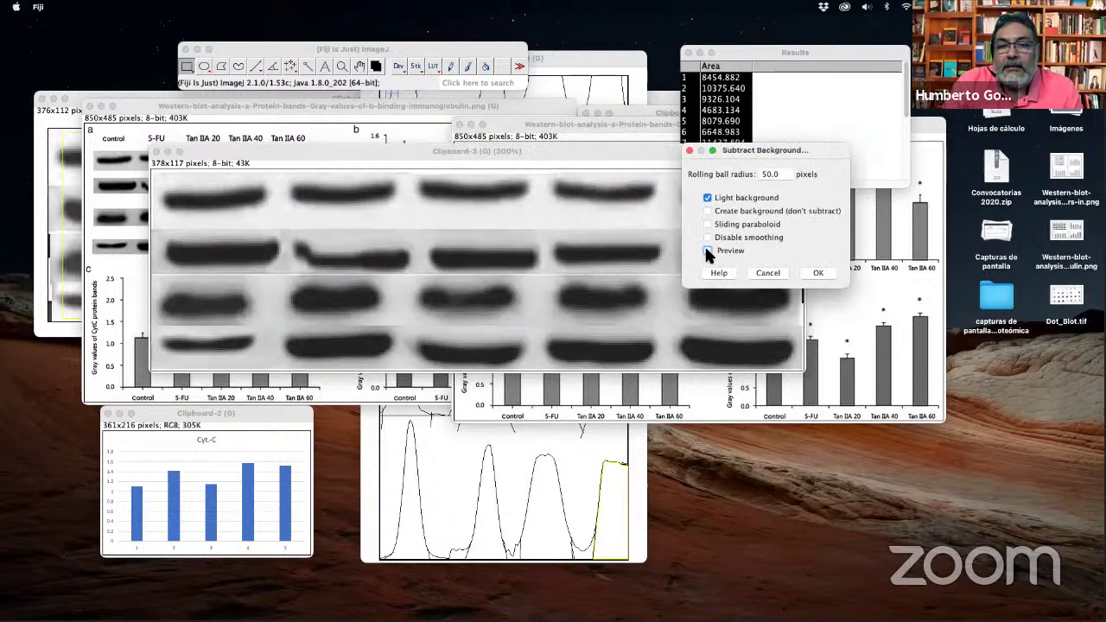
{"action": "left_click", "coordinate": [706, 248]}
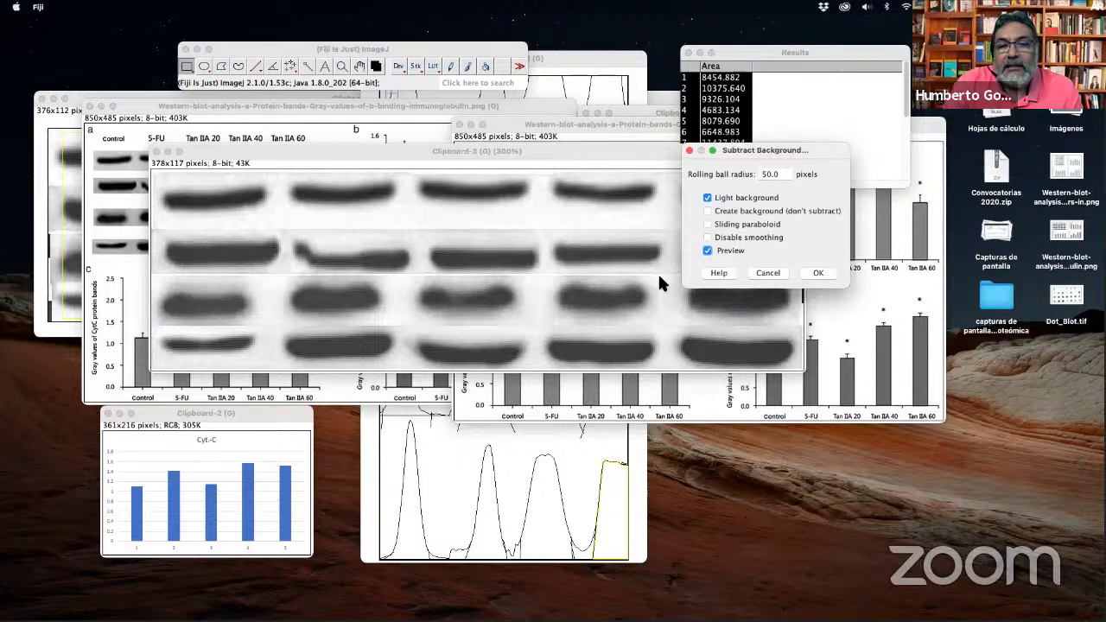
{"action": "left_click", "coordinate": [818, 274]}
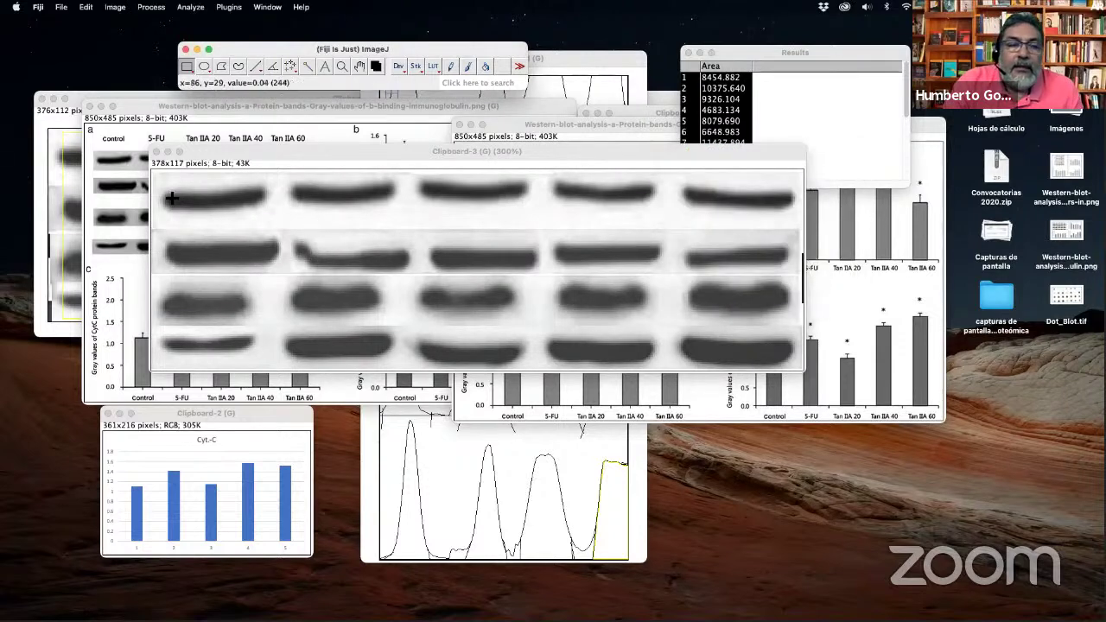
Mark five gel lanes through all four band rows with a rectangle about 35 × 113 pixels, one per treatment column.
{"action": "left_click_drag", "start_coordinate": [179, 173], "coordinate": [239, 367]}
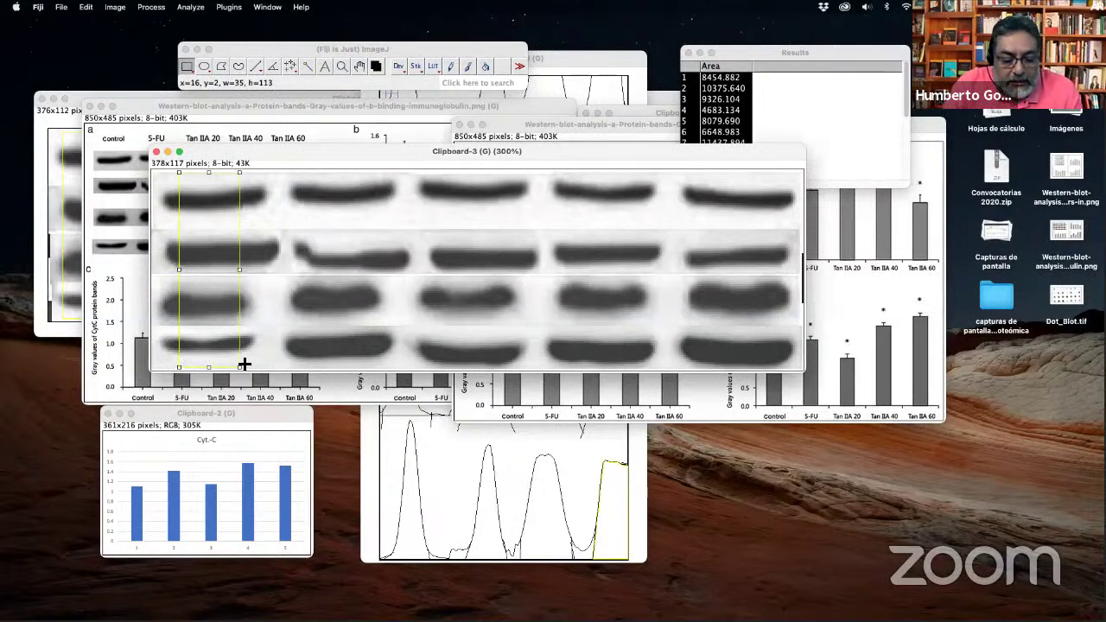
{"action": "key", "text": "1"}
{"action": "left_click_drag", "start_coordinate": [217, 308], "coordinate": [745, 319]}
{"action": "key", "text": "2"}
{"action": "key", "text": "3"}
{"action": "key", "text": "2"}
{"action": "key", "text": "2"}
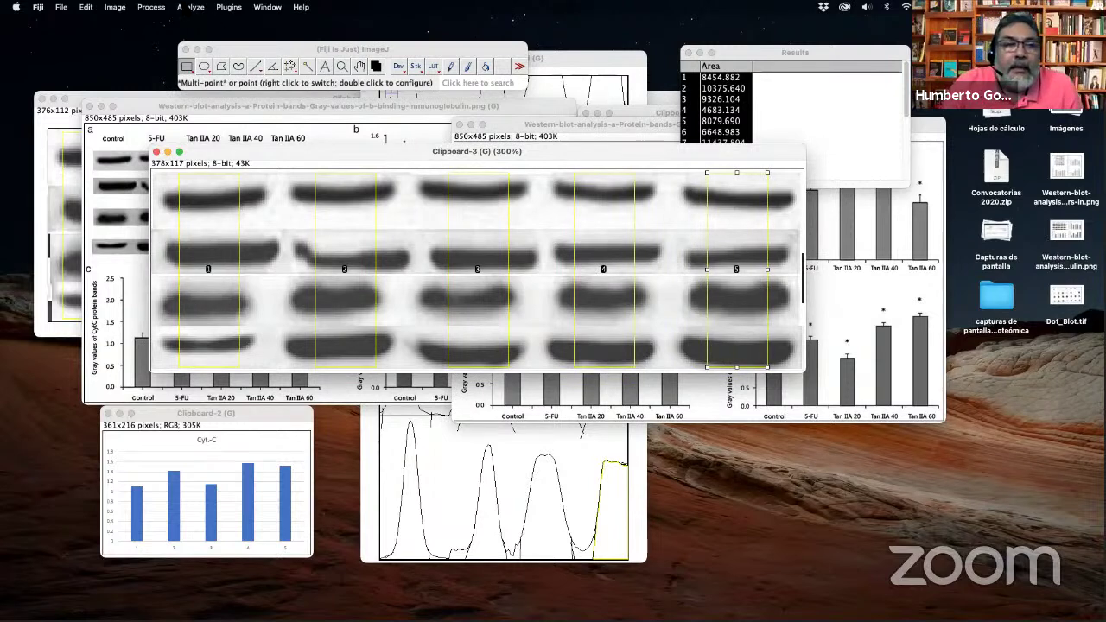
Plot the density profiles of the five marked gel lanes and look over all the resulting curves.
{"action": "left_click", "coordinate": [190, 7]}
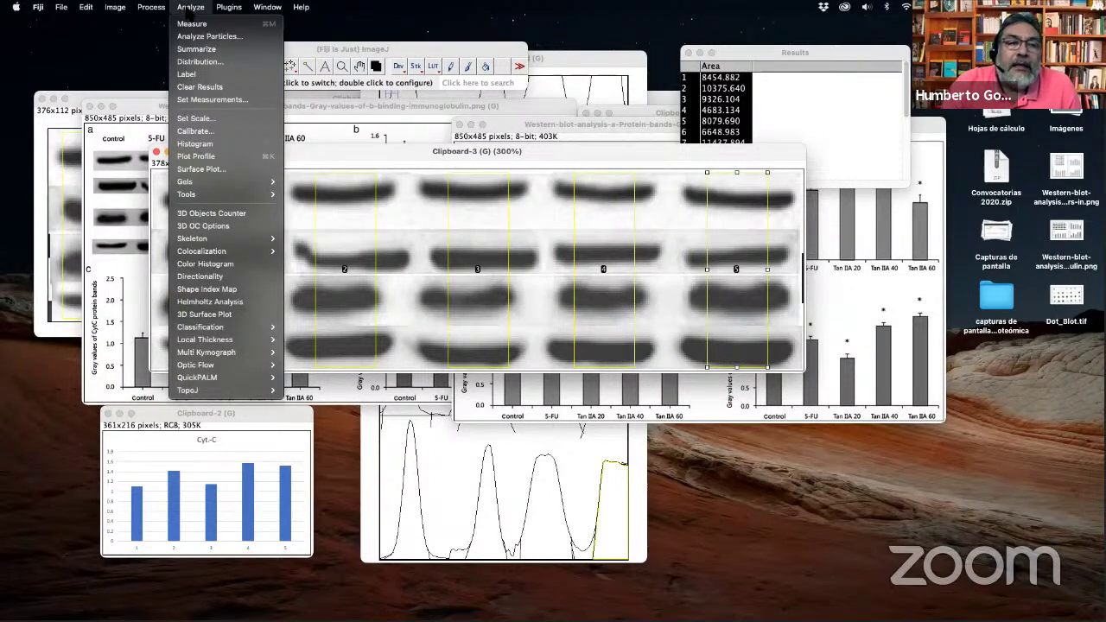
{"action": "mouse_move", "coordinate": [225, 179]}
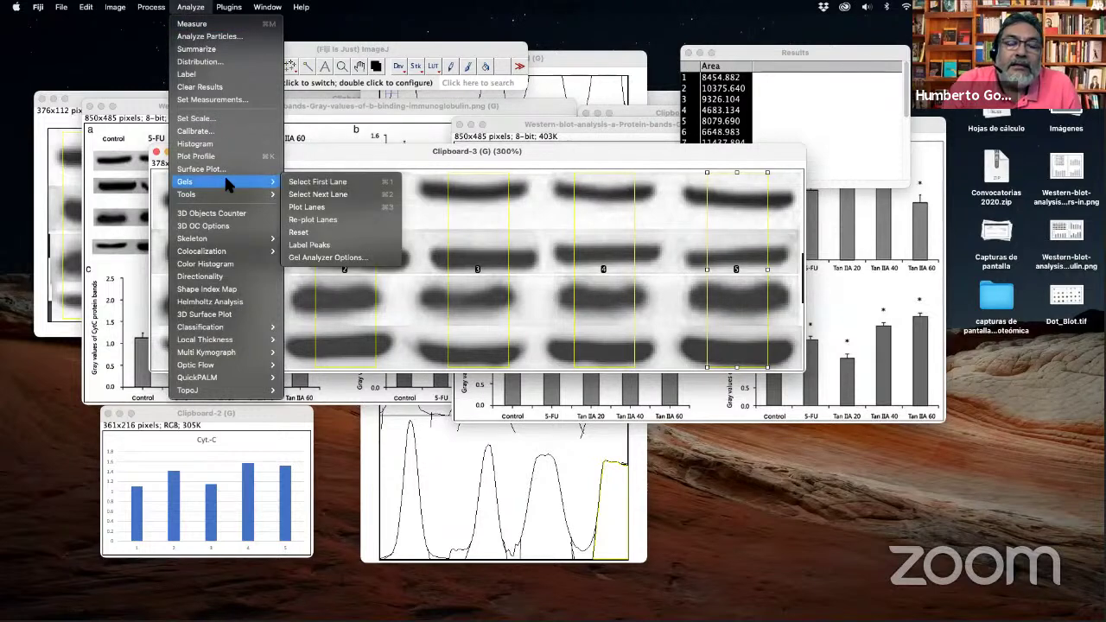
{"action": "left_click", "coordinate": [321, 208]}
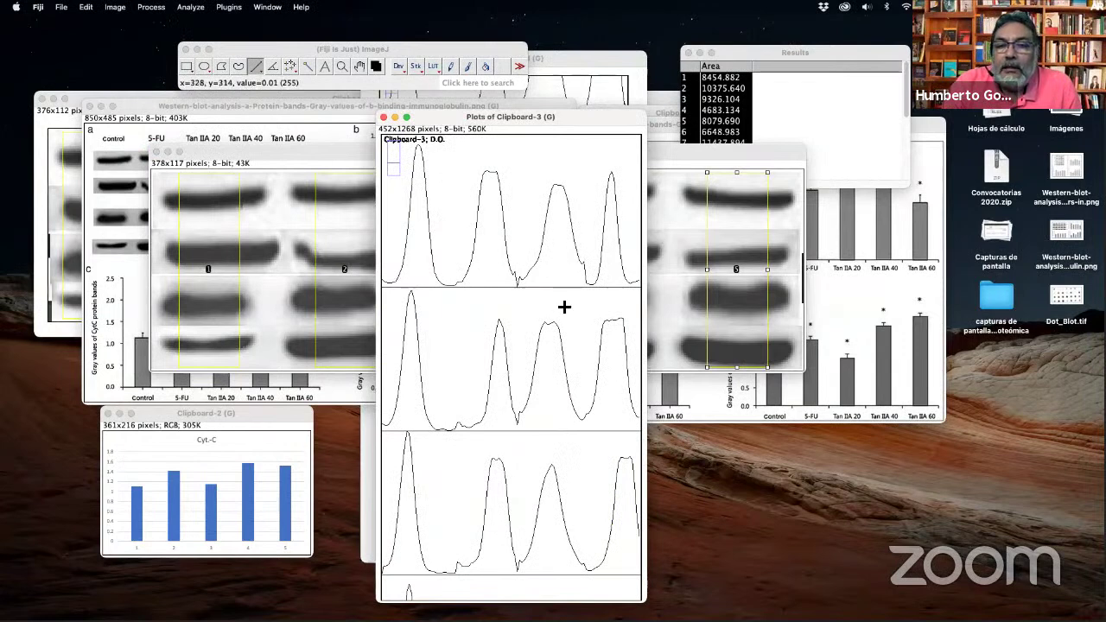
{"action": "scroll", "coordinate": [601, 309], "scroll_direction": "down", "scroll_amount": 5}
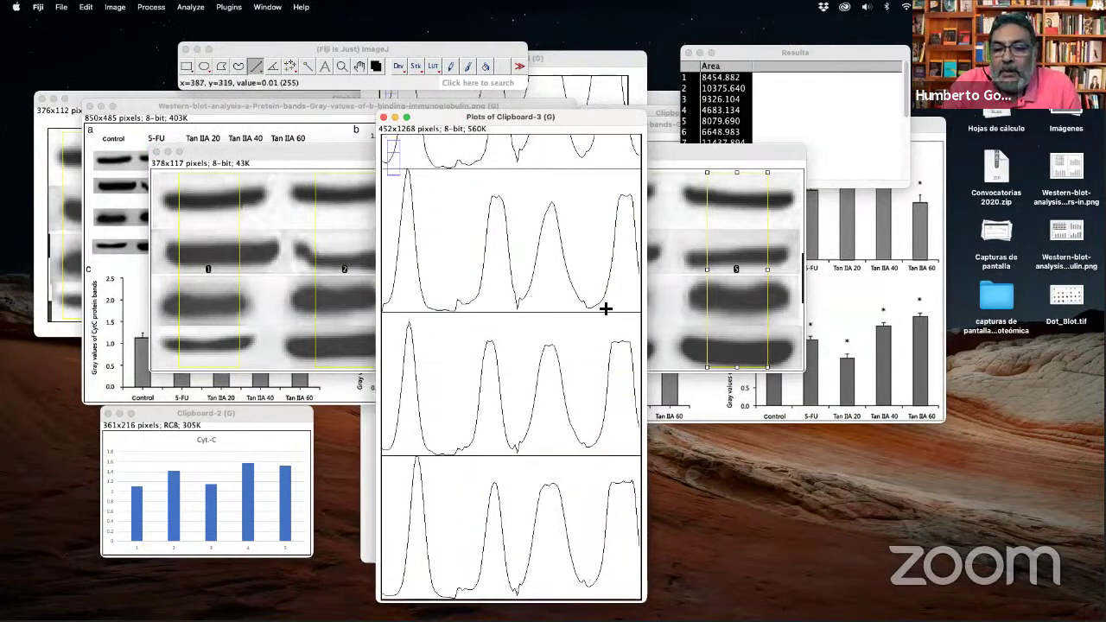
{"action": "scroll", "coordinate": [606, 309], "scroll_direction": "up", "scroll_amount": 3}
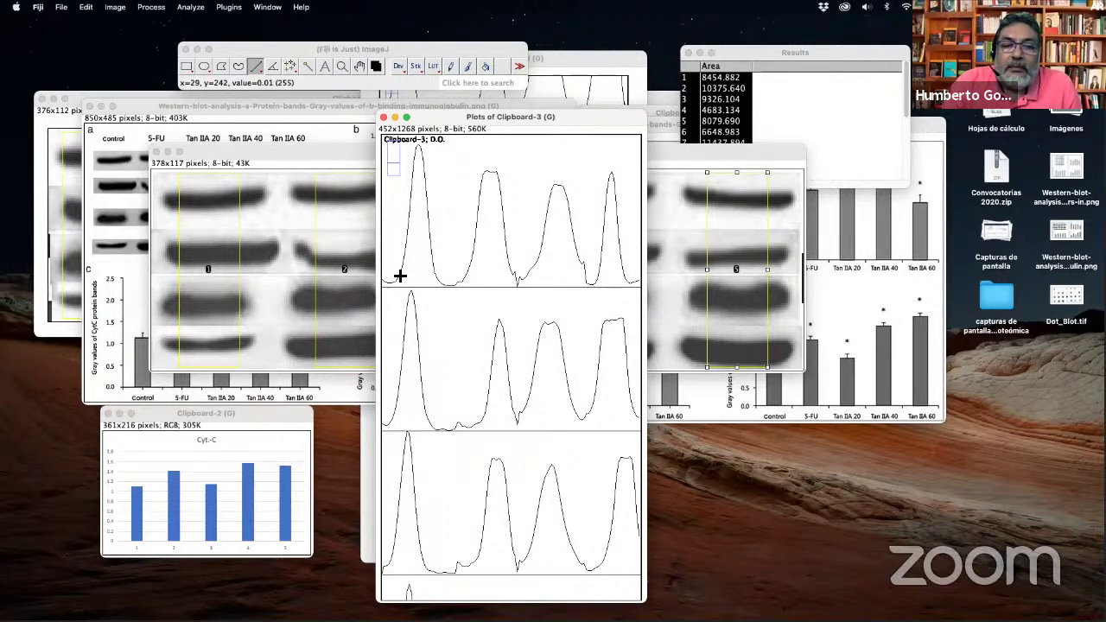
Close off the bases of the four peaks in the first lane profile with short slanted straight lines crossing the baseline.
{"action": "left_click_drag", "start_coordinate": [400, 286], "coordinate": [395, 316]}
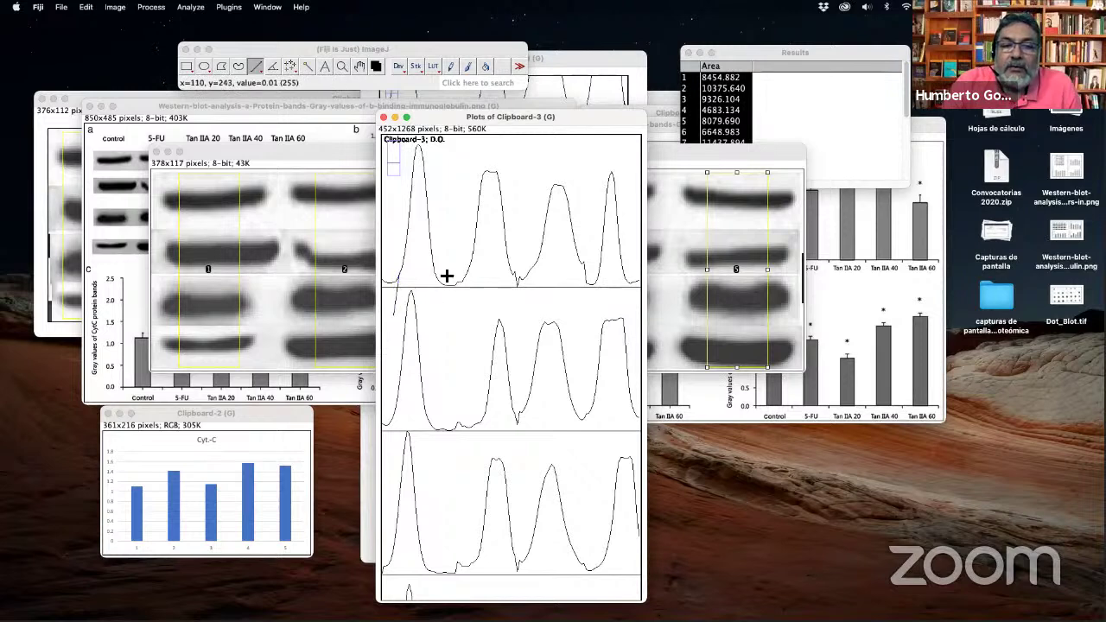
{"action": "left_click_drag", "start_coordinate": [434, 273], "coordinate": [440, 308]}
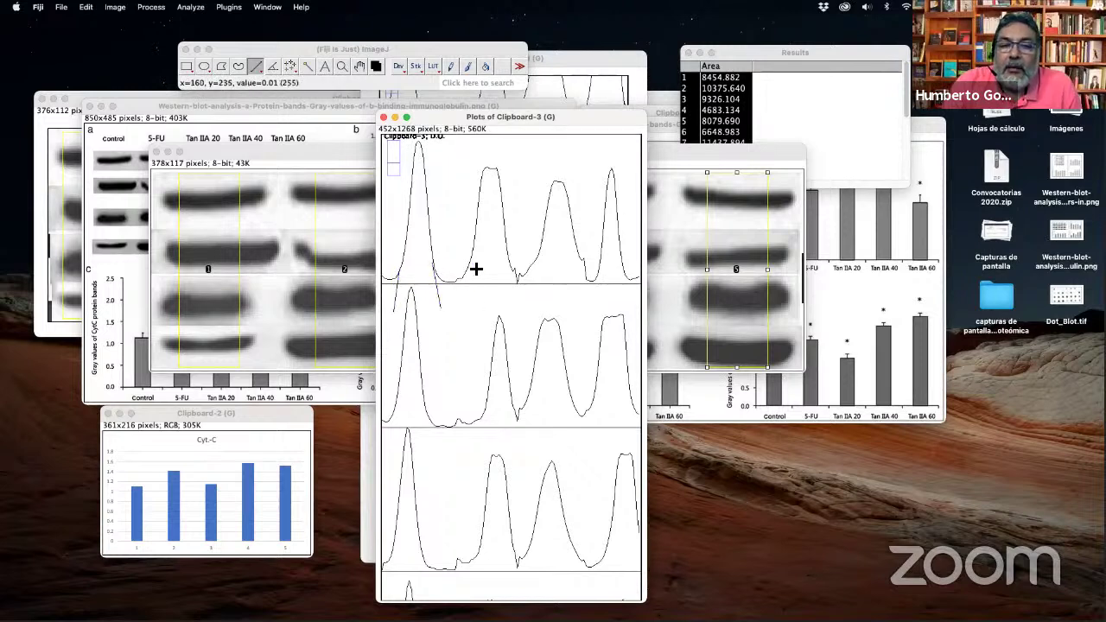
{"action": "left_click_drag", "start_coordinate": [472, 264], "coordinate": [459, 305]}
{"action": "left_click_drag", "start_coordinate": [509, 255], "coordinate": [514, 302]}
{"action": "key", "text": "d"}
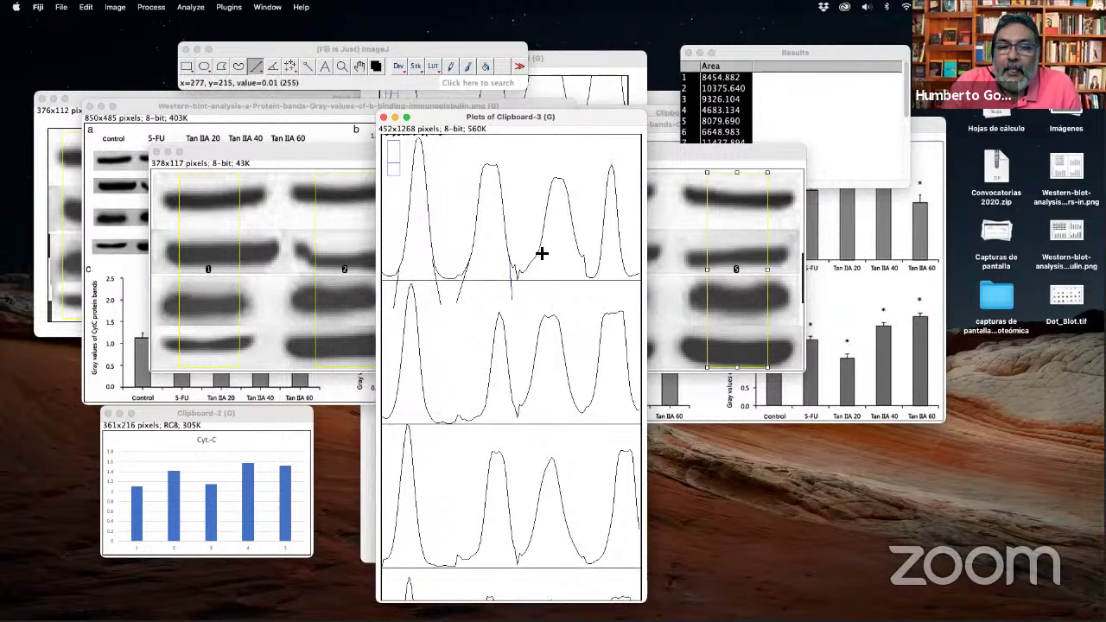
{"action": "left_click_drag", "start_coordinate": [539, 252], "coordinate": [526, 311]}
{"action": "left_click_drag", "start_coordinate": [582, 254], "coordinate": [585, 303]}
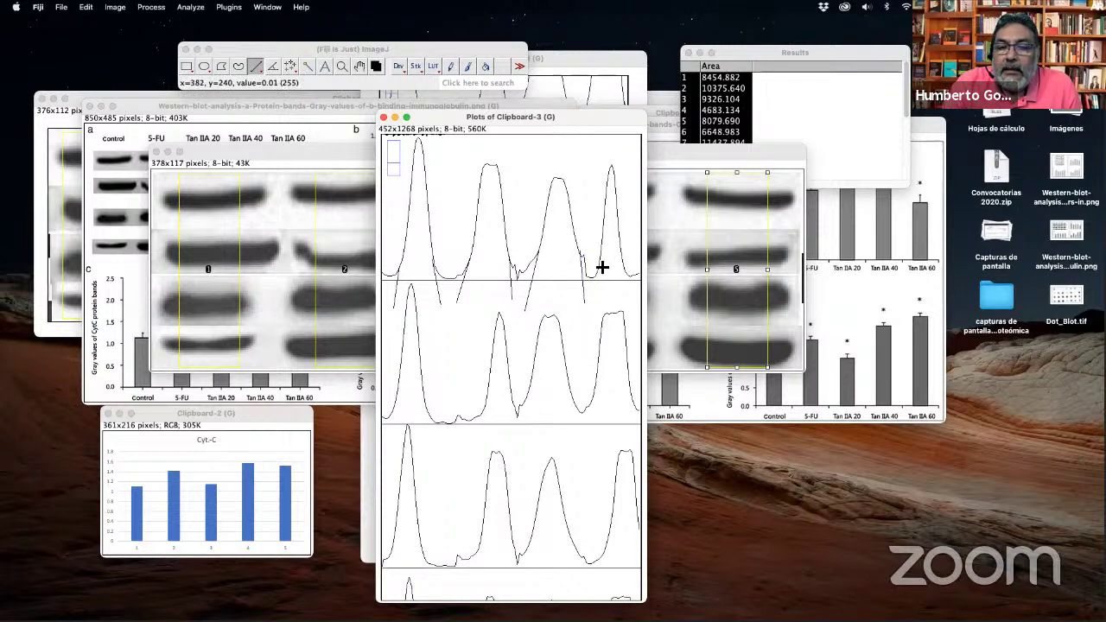
{"action": "left_click_drag", "start_coordinate": [626, 268], "coordinate": [636, 294]}
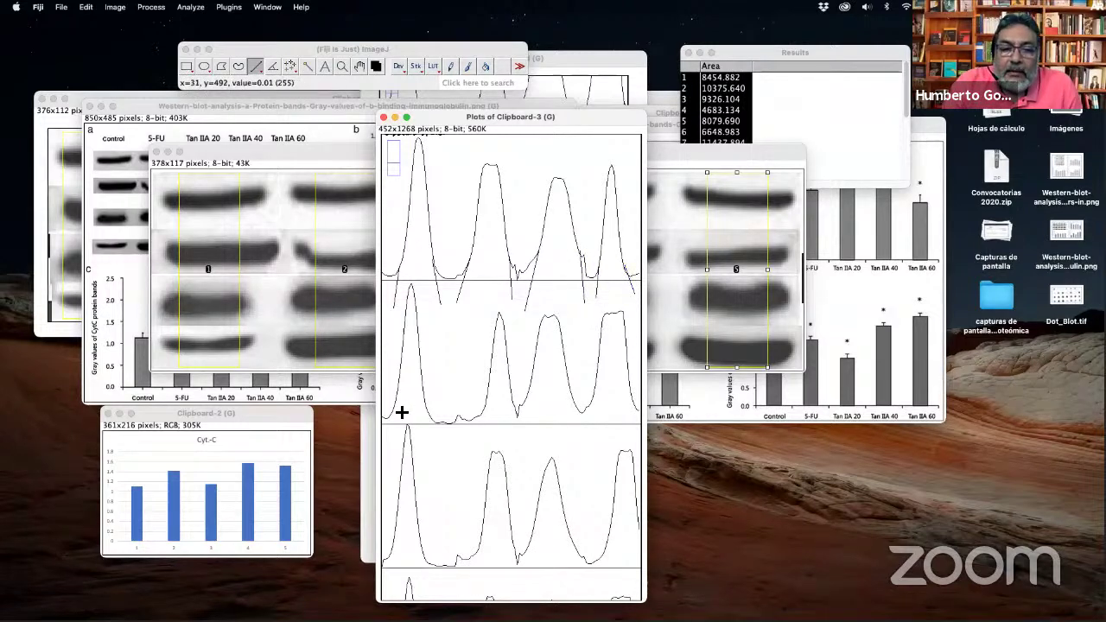
Draw short straight lines across the baseline on both sides of the peaks in the second lane profile.
{"action": "left_click_drag", "start_coordinate": [396, 405], "coordinate": [385, 444]}
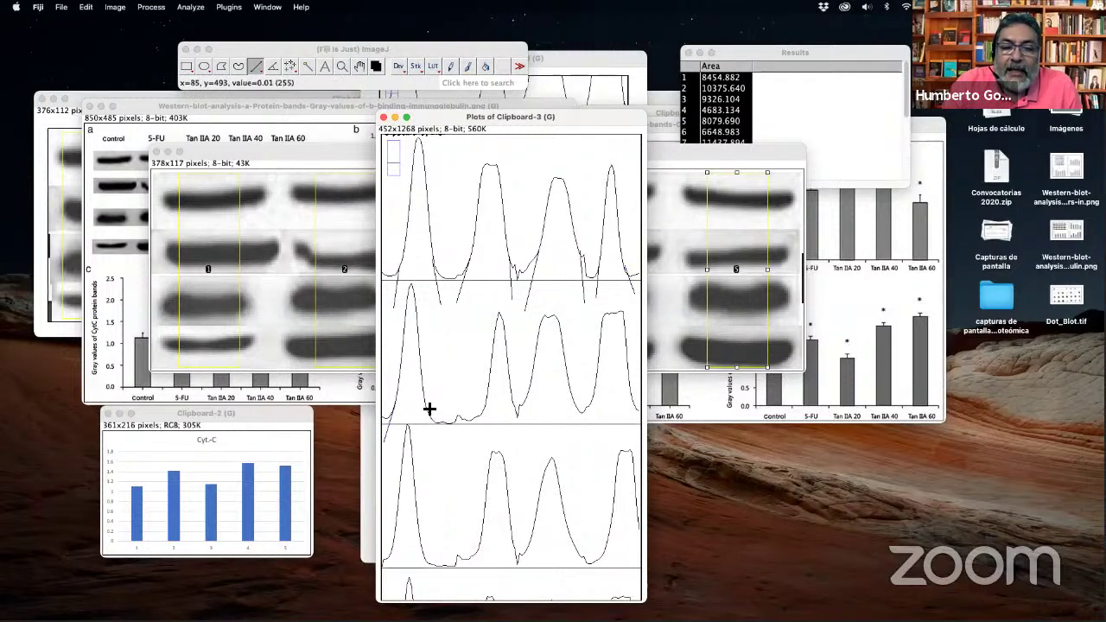
{"action": "left_click_drag", "start_coordinate": [426, 406], "coordinate": [440, 444]}
{"action": "left_click_drag", "start_coordinate": [488, 404], "coordinate": [479, 452]}
{"action": "left_click_drag", "start_coordinate": [428, 405], "coordinate": [429, 435]}
{"action": "left_click_drag", "start_coordinate": [513, 400], "coordinate": [519, 427]}
{"action": "left_click_drag", "start_coordinate": [520, 427], "coordinate": [520, 458]}
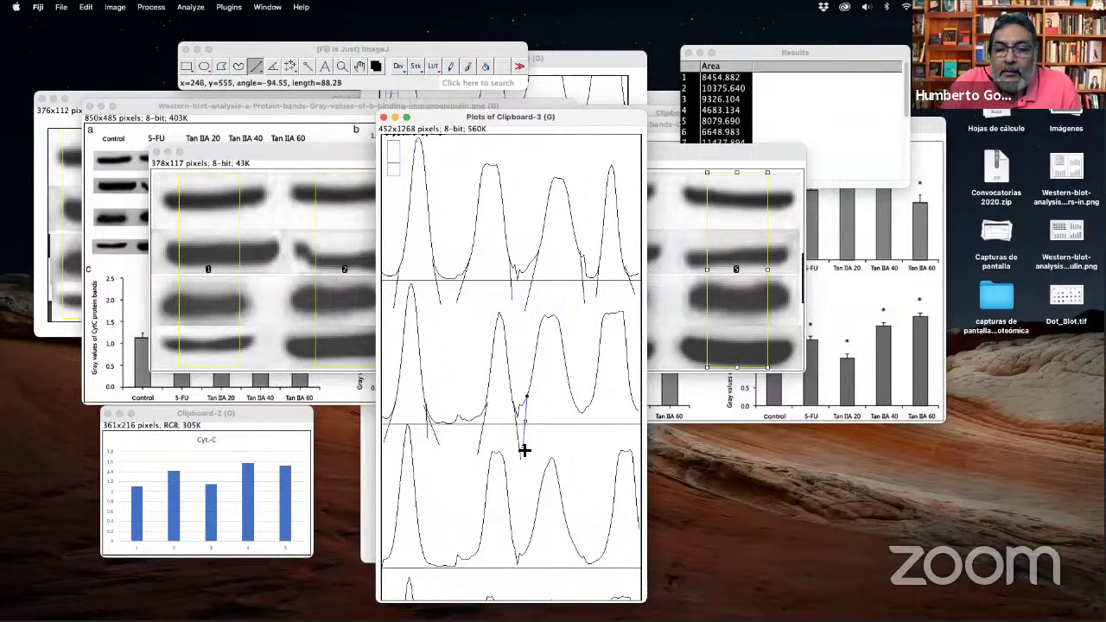
{"action": "left_click_drag", "start_coordinate": [577, 404], "coordinate": [585, 444]}
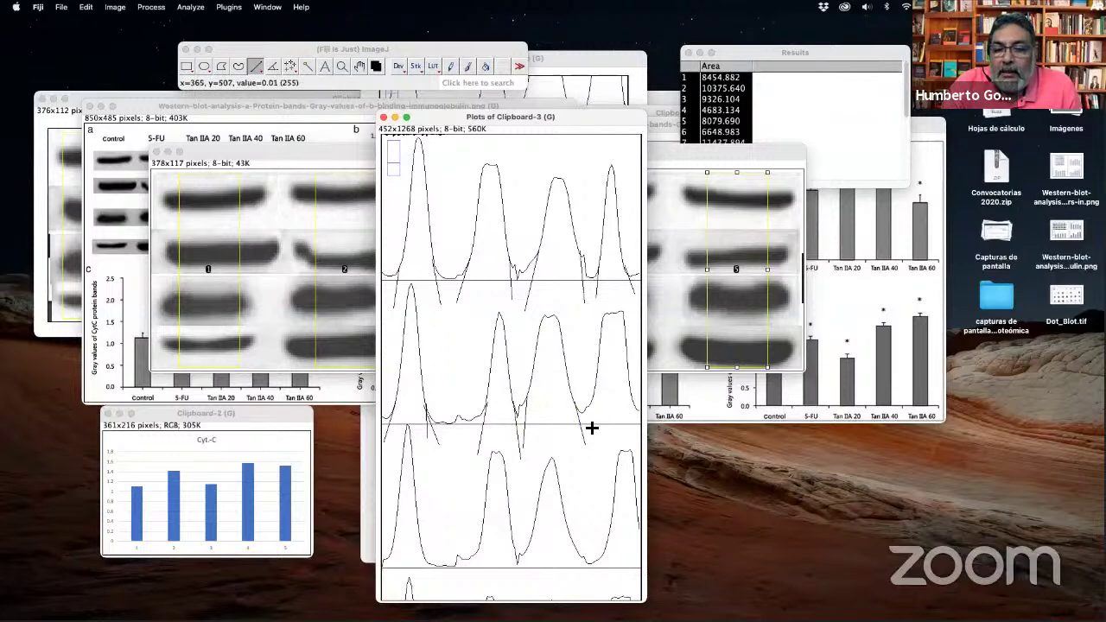
{"action": "left_click_drag", "start_coordinate": [595, 395], "coordinate": [592, 445]}
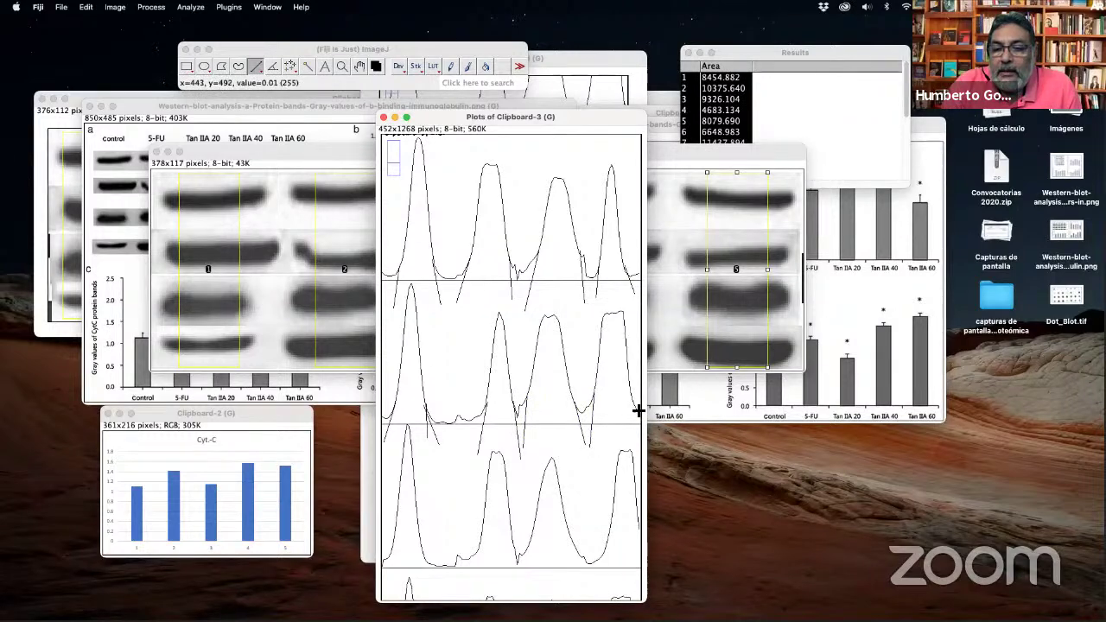
{"action": "left_click_drag", "start_coordinate": [642, 419], "coordinate": [644, 462]}
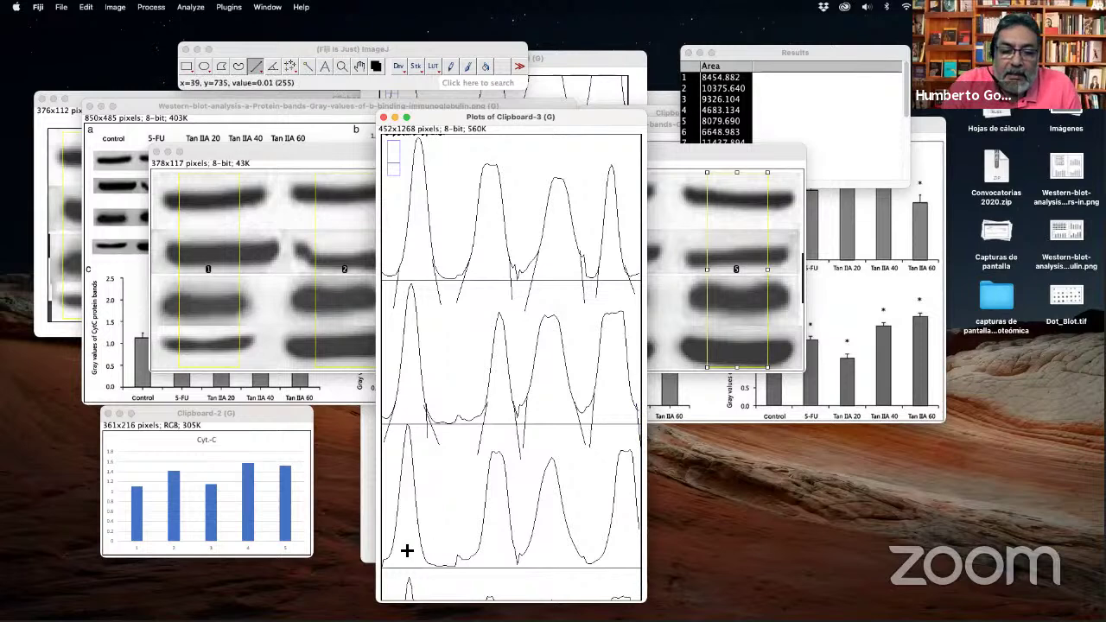
Separate the four peaks of the third lane profile with short straight lines through the baseline.
{"action": "left_click_drag", "start_coordinate": [389, 556], "coordinate": [386, 591]}
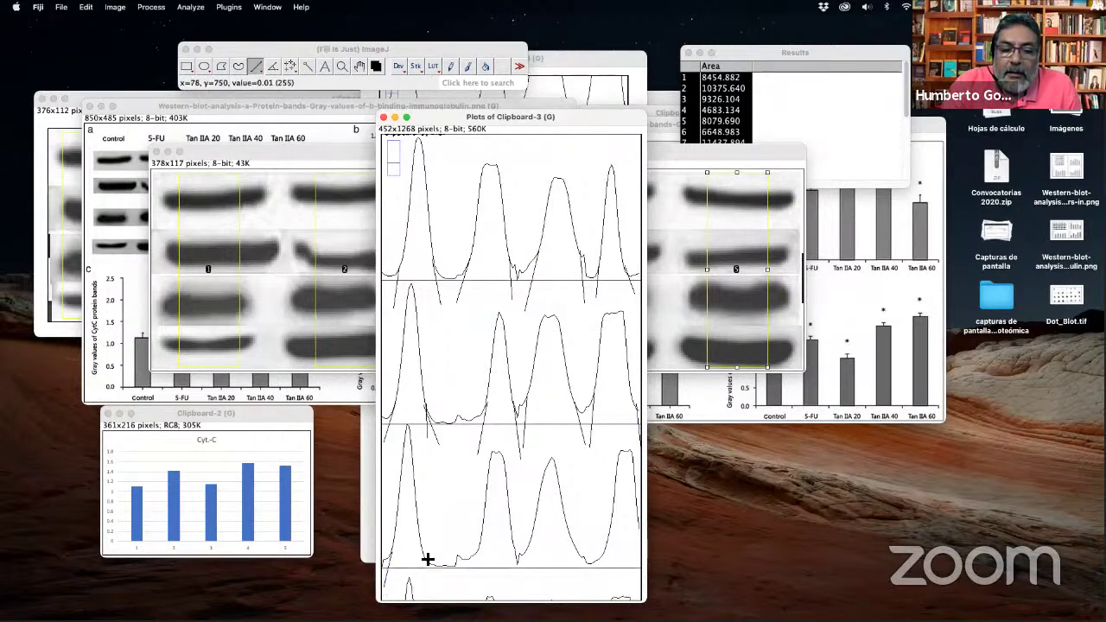
{"action": "left_click_drag", "start_coordinate": [479, 549], "coordinate": [470, 588]}
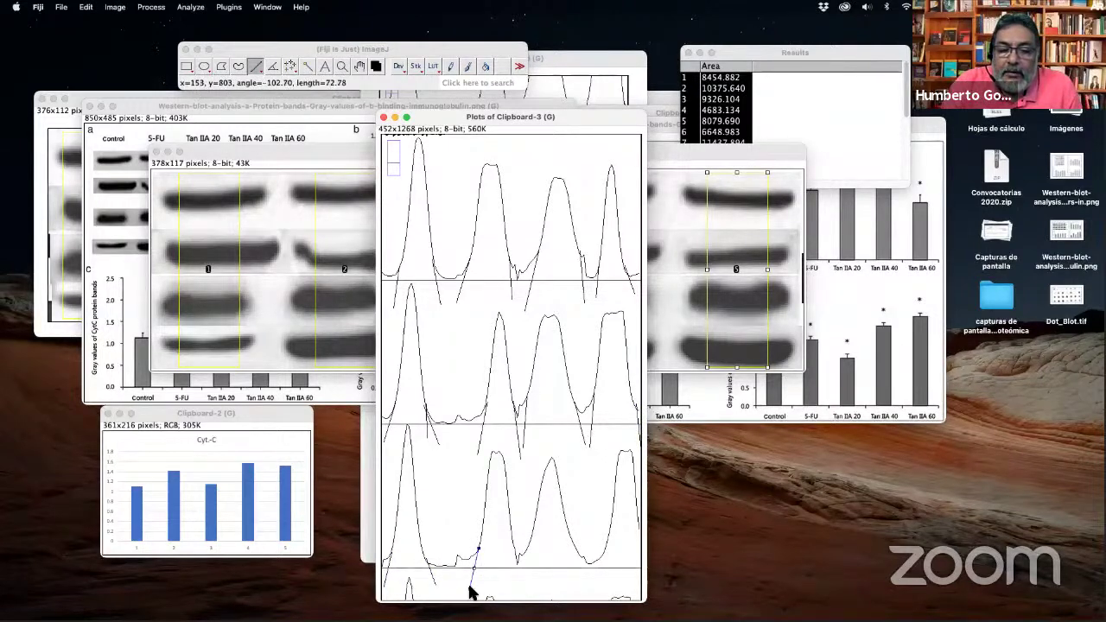
{"action": "left_click_drag", "start_coordinate": [517, 549], "coordinate": [520, 581]}
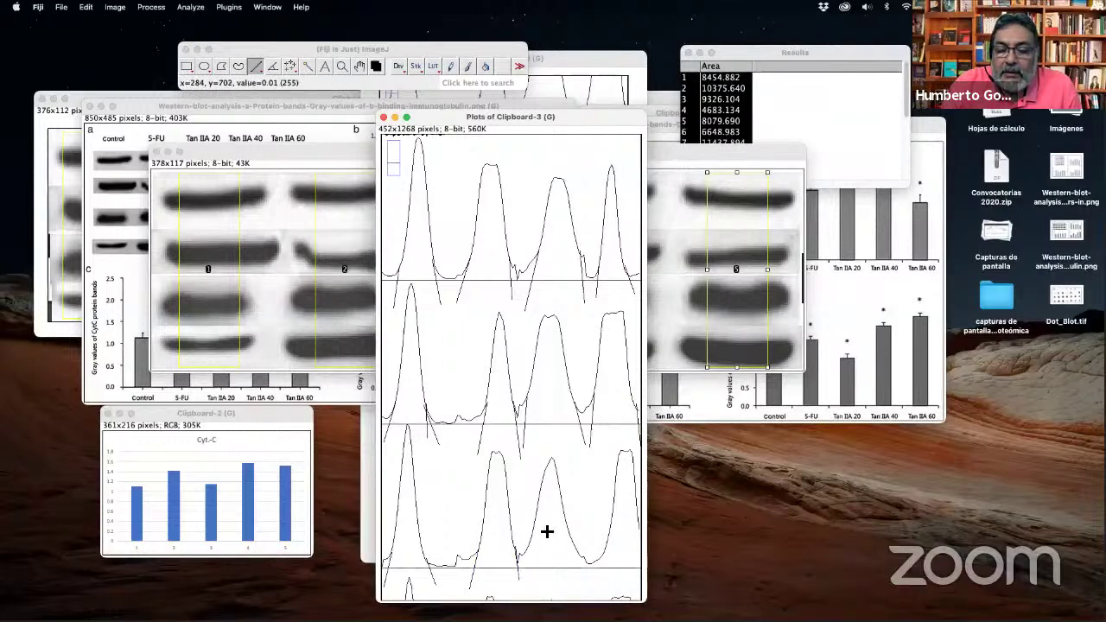
{"action": "left_click_drag", "start_coordinate": [535, 536], "coordinate": [524, 585]}
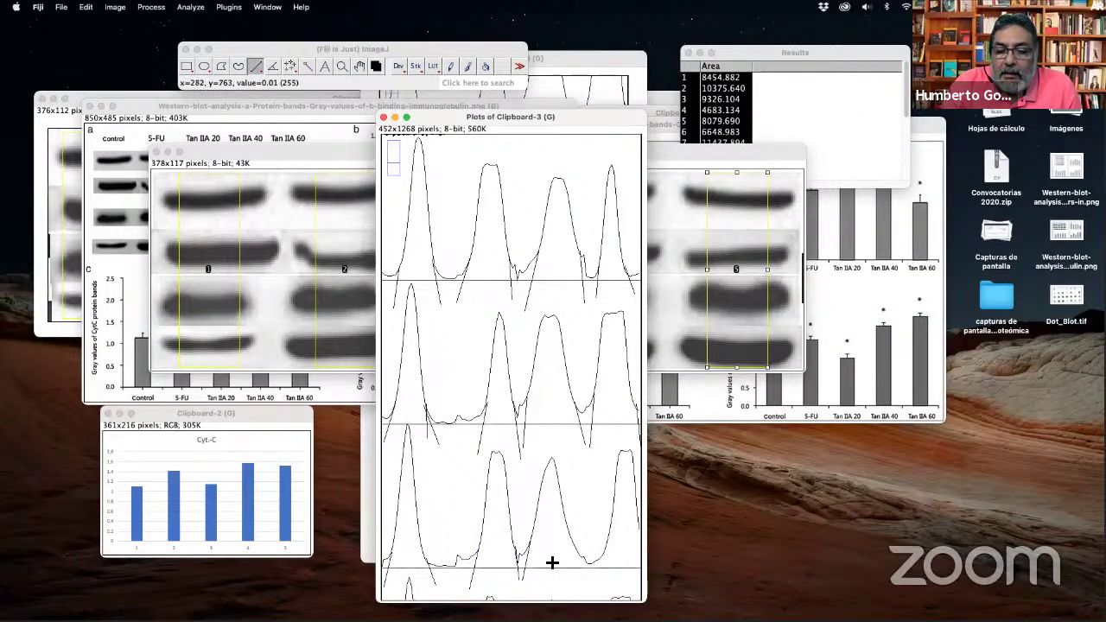
{"action": "left_click_drag", "start_coordinate": [576, 549], "coordinate": [597, 585]}
{"action": "left_click_drag", "start_coordinate": [640, 521], "coordinate": [644, 586]}
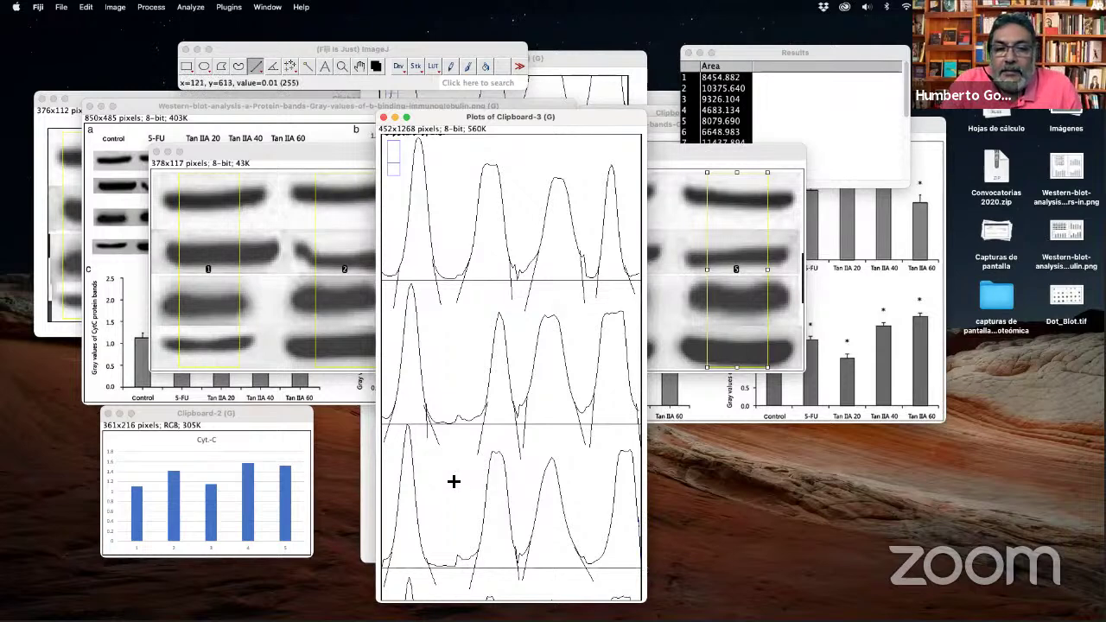
Measure the four peak areas of the first lane profile with the Wand tool in Legacy mode at tolerance 0.
{"action": "scroll", "coordinate": [471, 450], "scroll_direction": "up", "scroll_amount": 1}
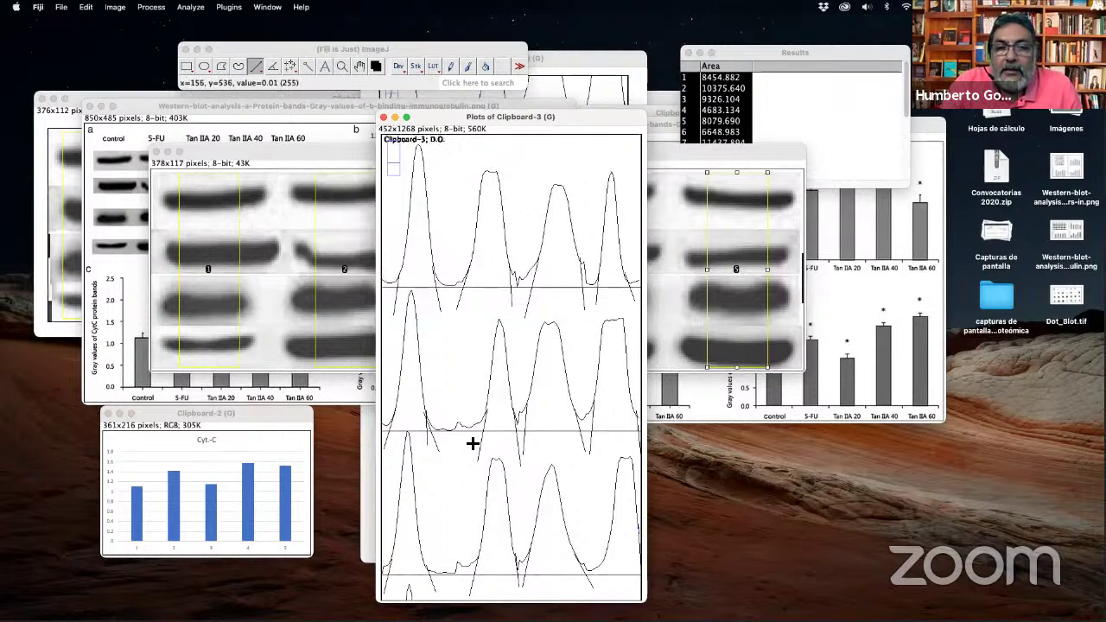
{"action": "left_click", "coordinate": [308, 66]}
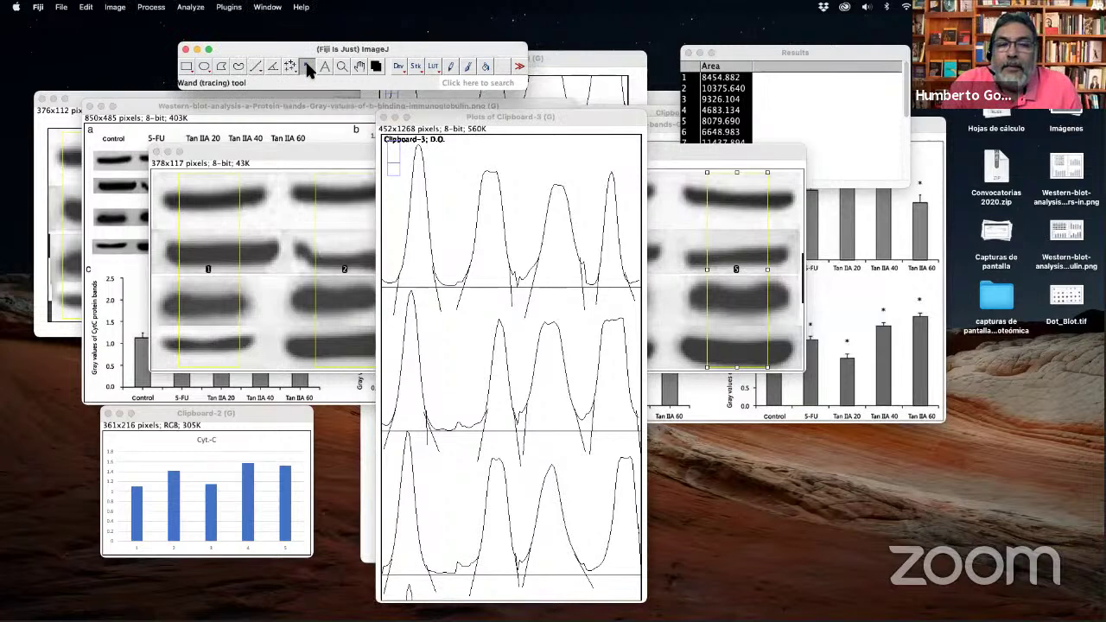
{"action": "double_click", "coordinate": [307, 66]}
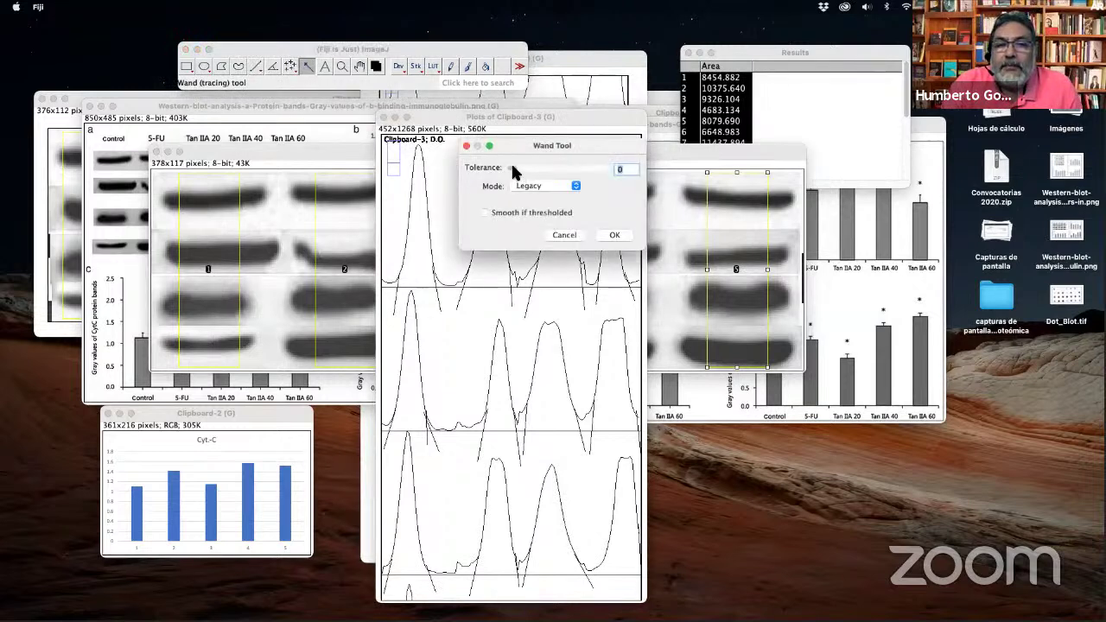
{"action": "left_click", "coordinate": [615, 235]}
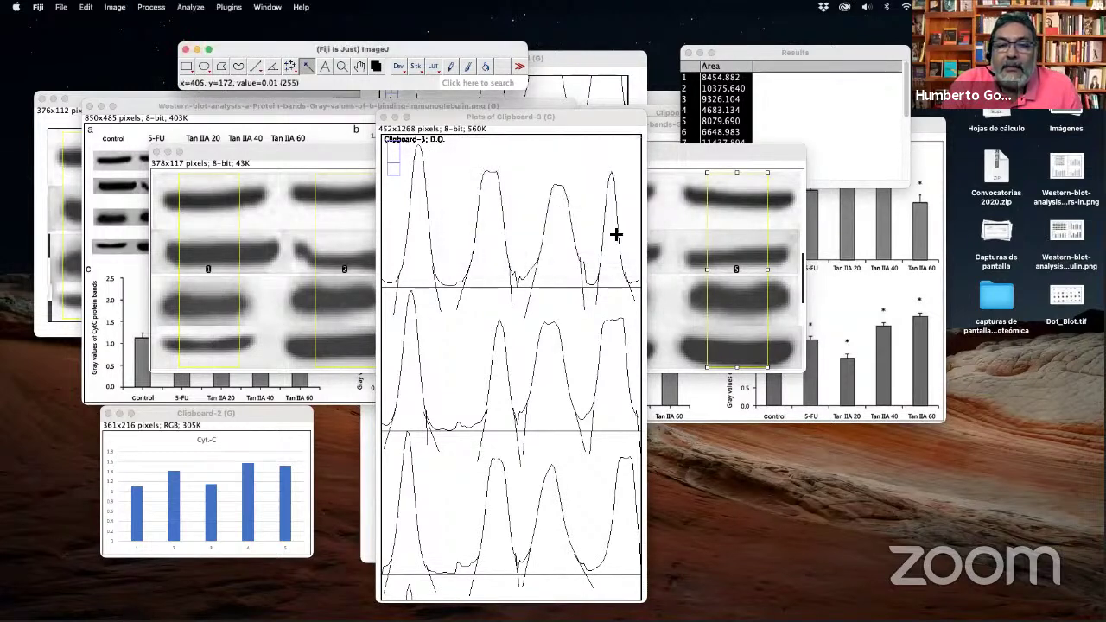
{"action": "left_click", "coordinate": [413, 256]}
{"action": "left_click", "coordinate": [413, 256]}
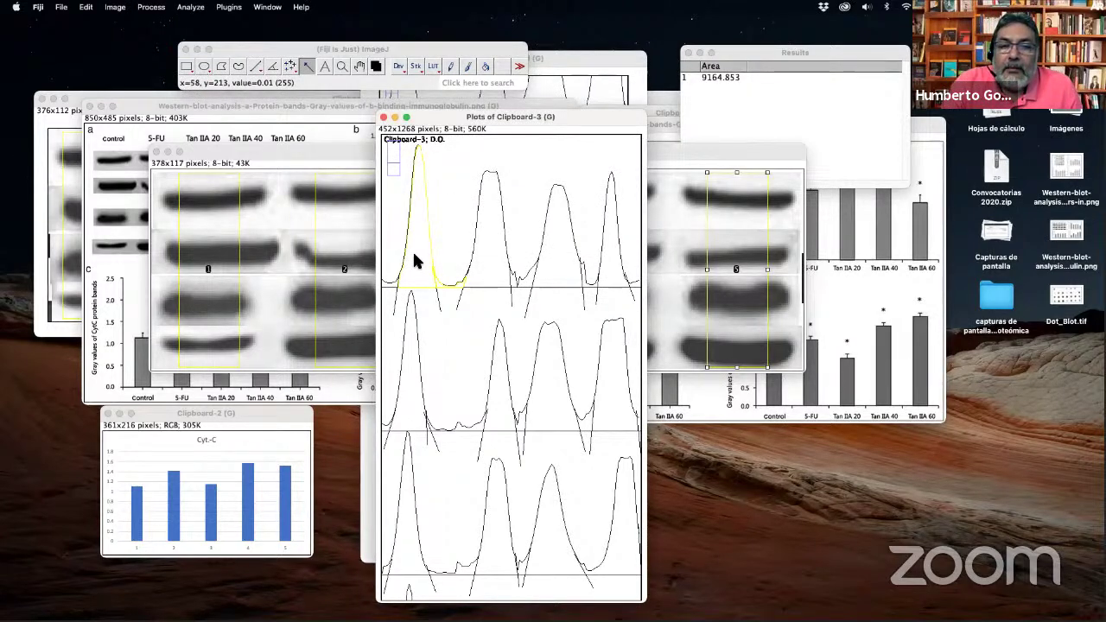
{"action": "left_click", "coordinate": [496, 223]}
{"action": "left_click", "coordinate": [560, 238]}
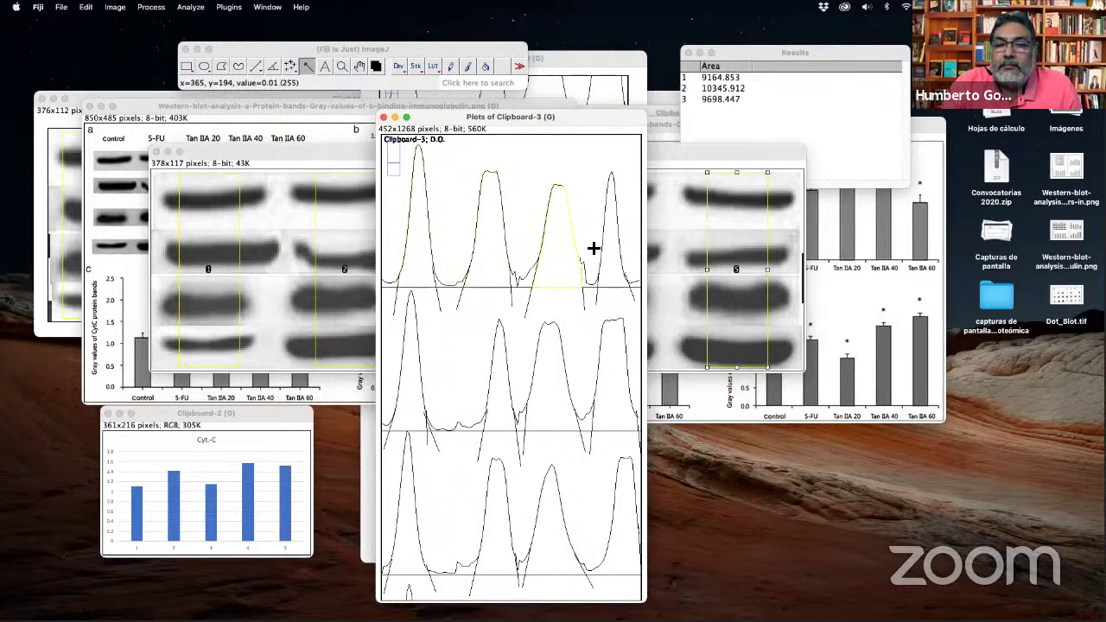
{"action": "left_click", "coordinate": [610, 253]}
Measure the areas of all four peaks in the second and third lane profiles with the Wand tool.
{"action": "left_click", "coordinate": [412, 377]}
{"action": "left_click", "coordinate": [505, 393]}
{"action": "left_click", "coordinate": [550, 395]}
{"action": "left_click", "coordinate": [610, 396]}
{"action": "left_click", "coordinate": [402, 540]}
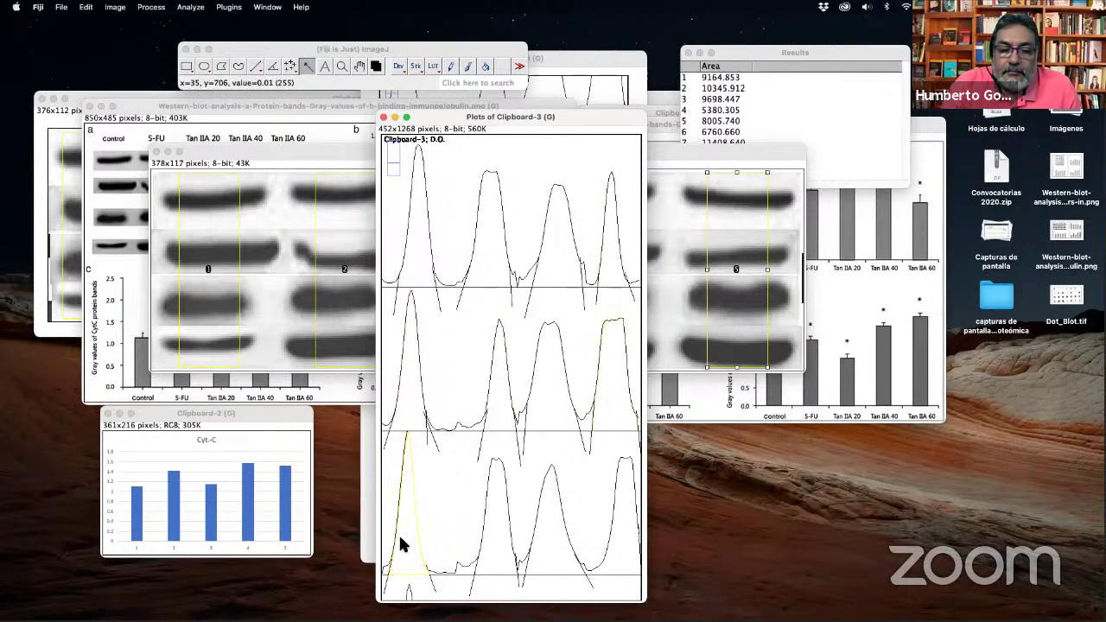
{"action": "left_click", "coordinate": [495, 552]}
{"action": "left_click", "coordinate": [549, 549]}
{"action": "left_click", "coordinate": [620, 547]}
Measure the first peak of the fourth lane profile, try the area beside it, and delete row 14 from the results.
{"action": "scroll", "coordinate": [454, 462], "scroll_direction": "down", "scroll_amount": 3}
{"action": "left_click", "coordinate": [410, 432]}
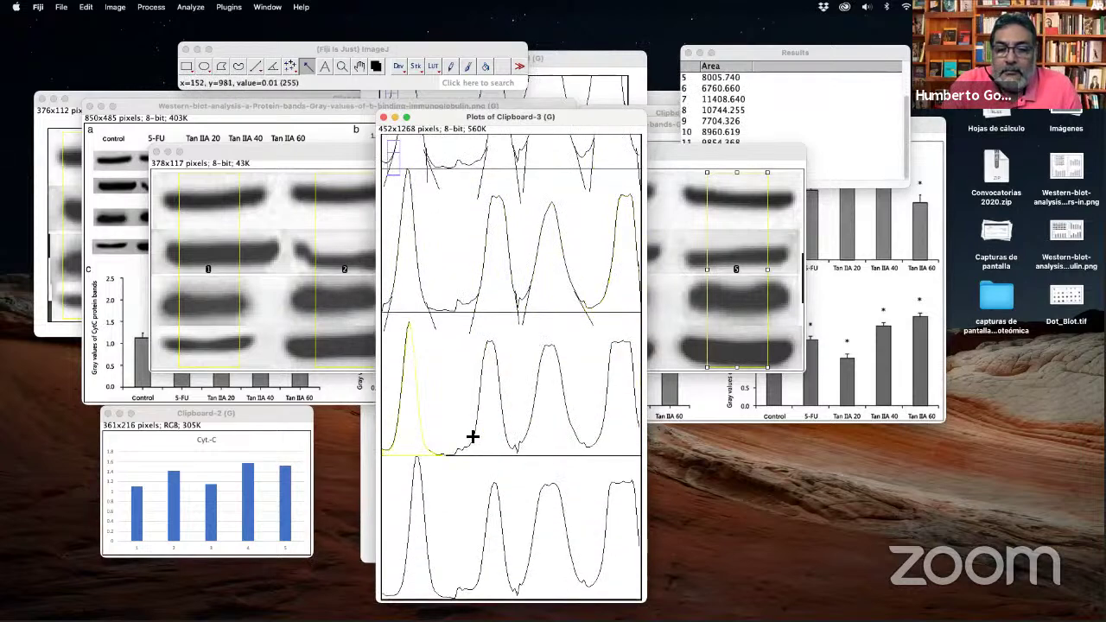
{"action": "left_click", "coordinate": [521, 437]}
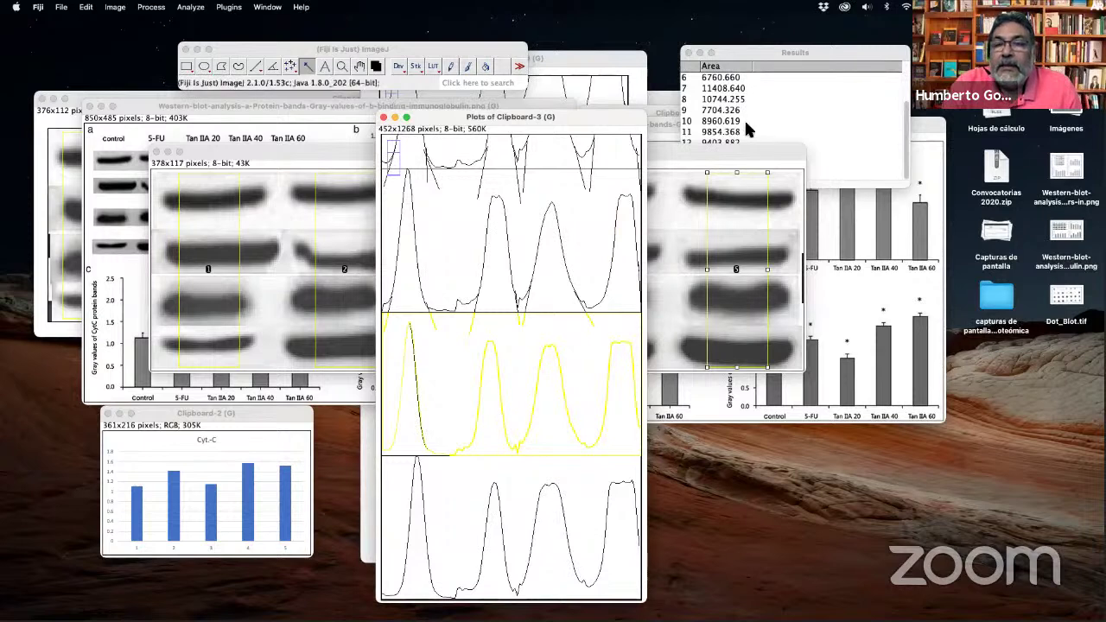
{"action": "left_click_drag", "start_coordinate": [754, 54], "coordinate": [750, 31]}
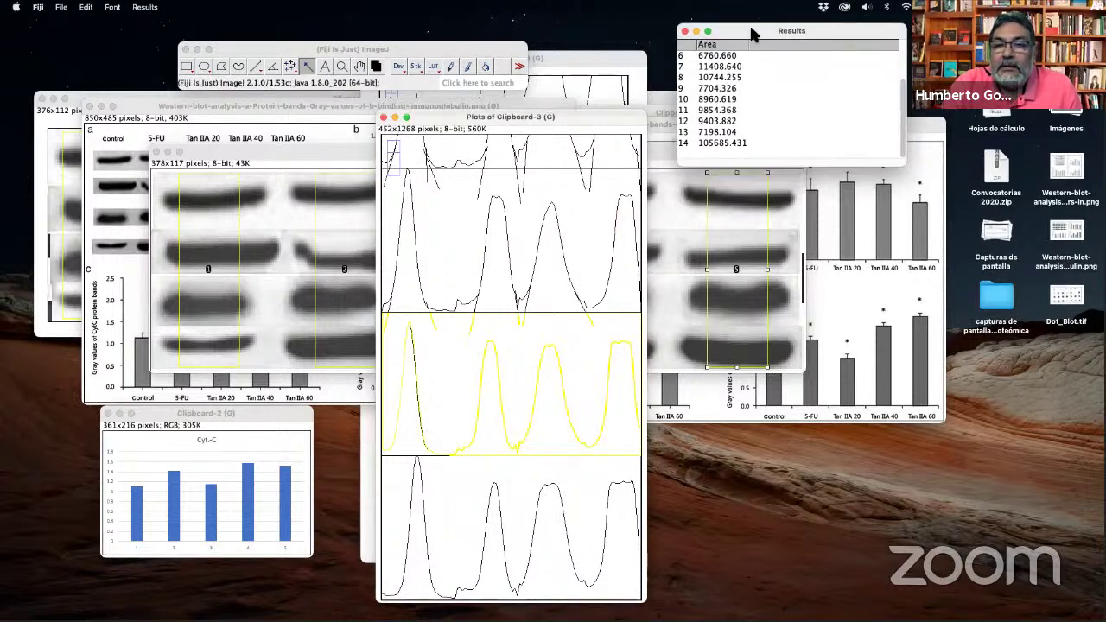
{"action": "left_click", "coordinate": [717, 145]}
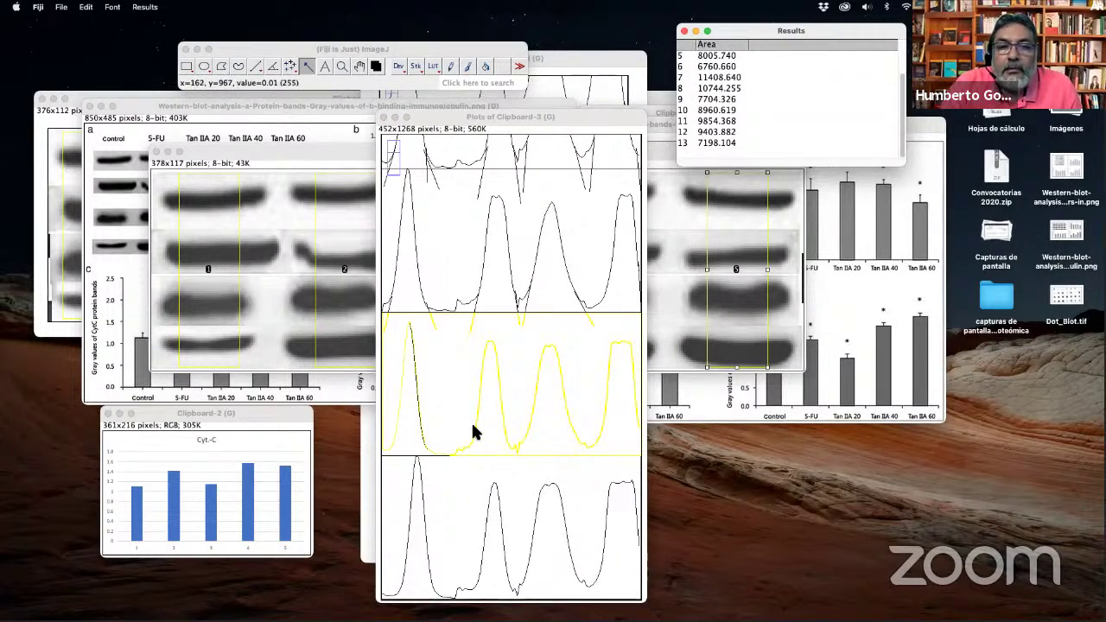
Separate the four peaks of the fourth lane profile with short straight lines drawn through the baseline.
{"action": "left_click", "coordinate": [255, 69]}
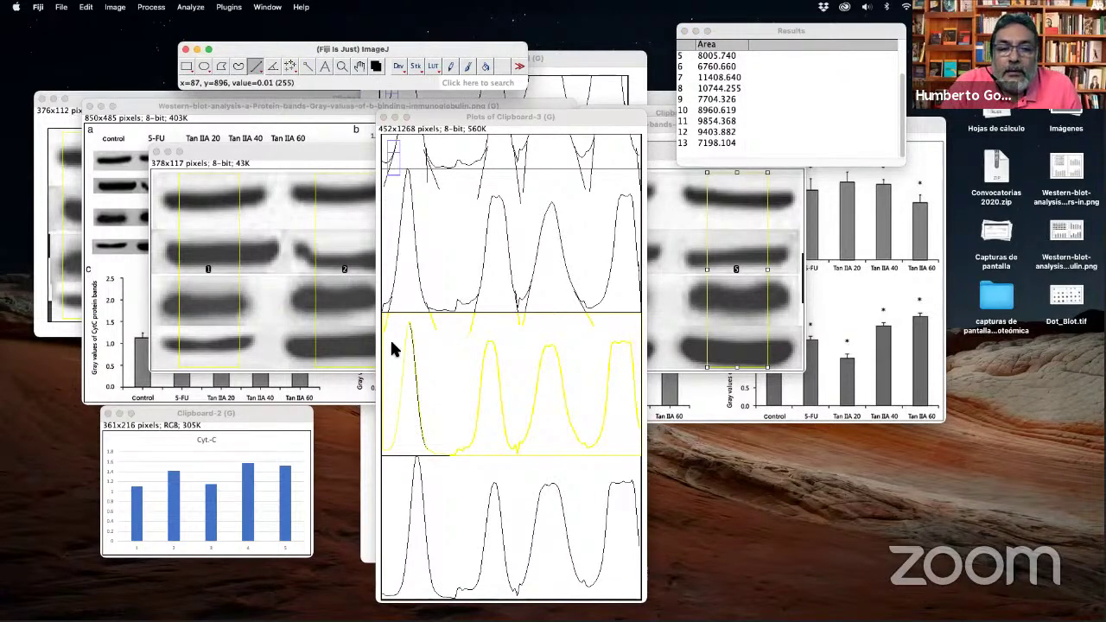
{"action": "left_click", "coordinate": [434, 360]}
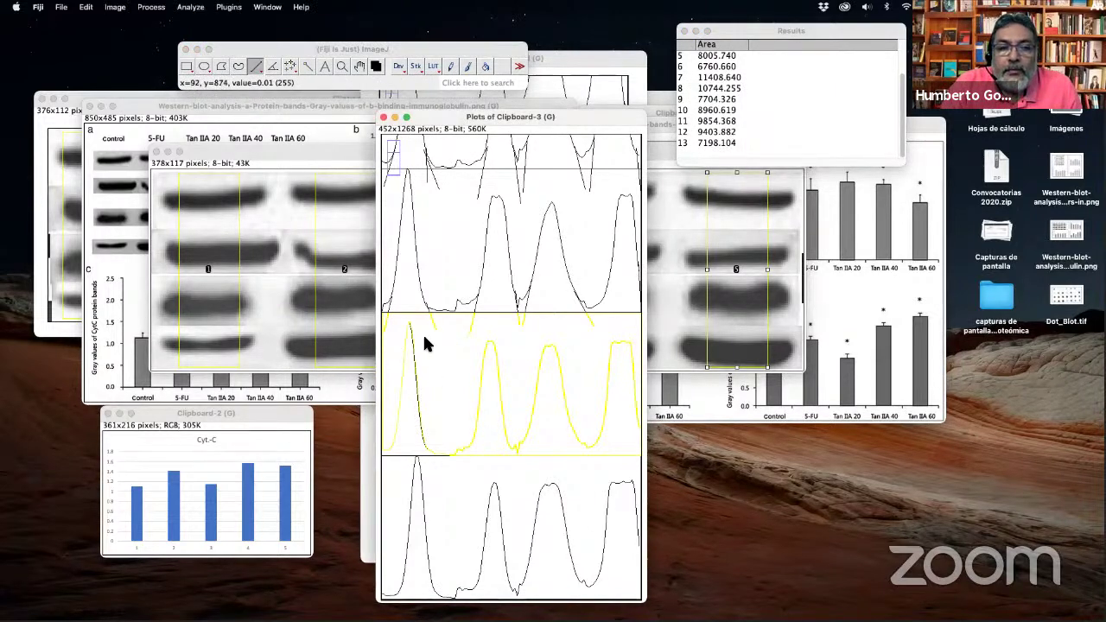
{"action": "left_click", "coordinate": [444, 240]}
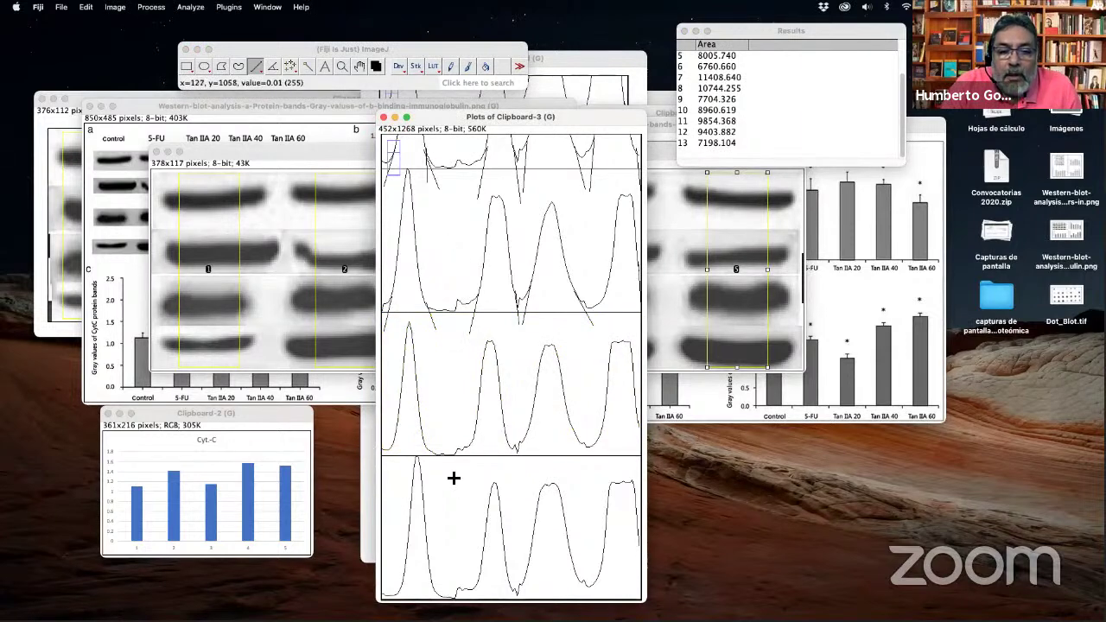
{"action": "left_click_drag", "start_coordinate": [426, 447], "coordinate": [439, 484]}
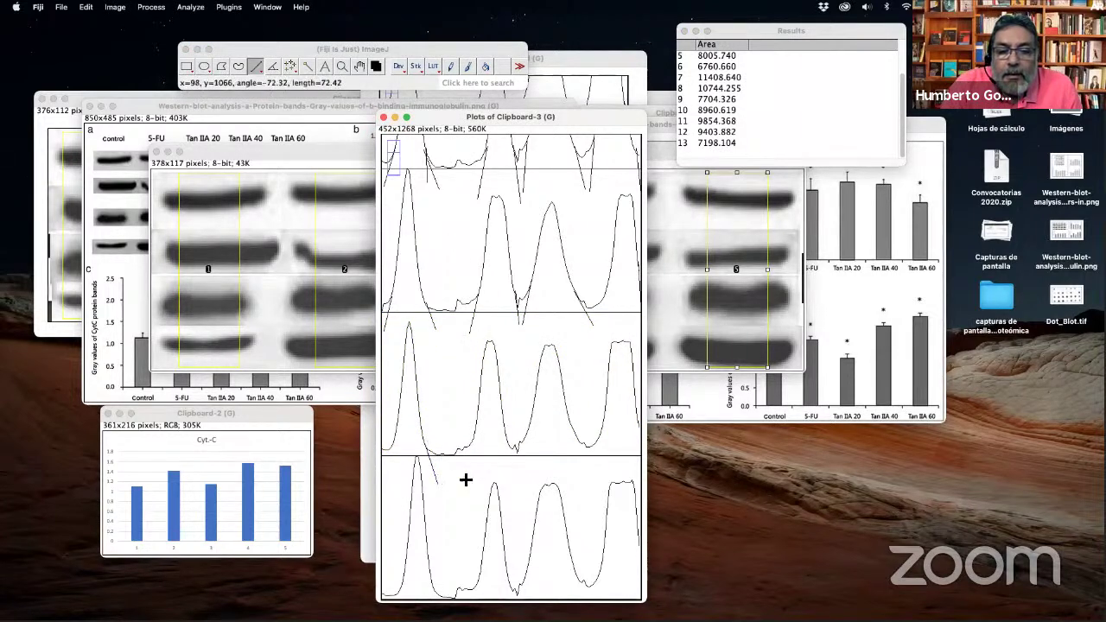
{"action": "left_click_drag", "start_coordinate": [474, 445], "coordinate": [469, 481]}
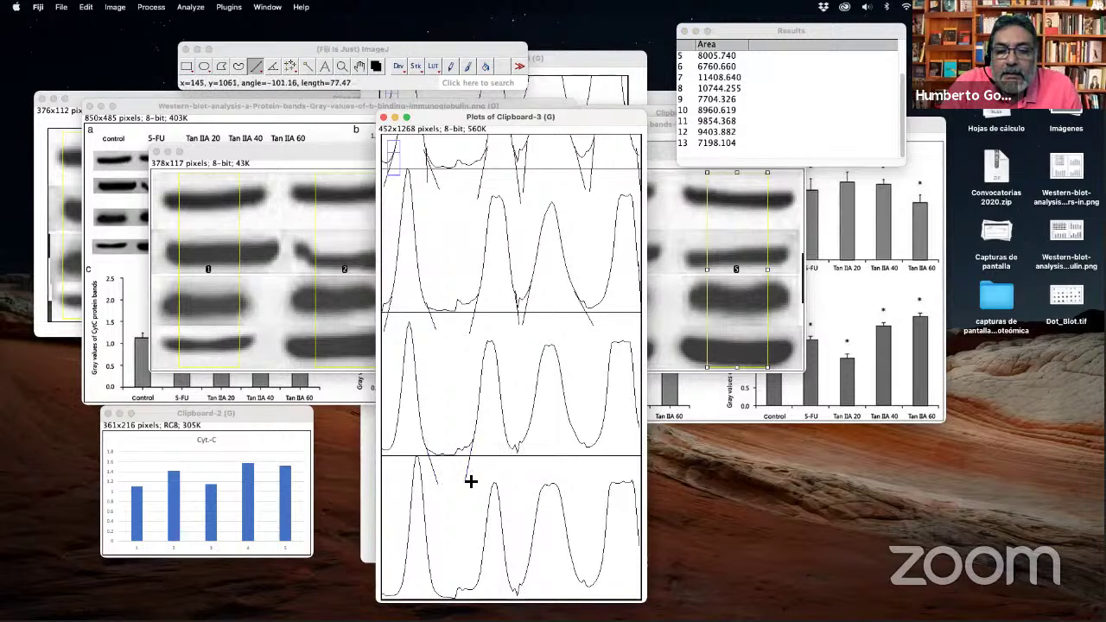
{"action": "left_click_drag", "start_coordinate": [509, 440], "coordinate": [521, 476]}
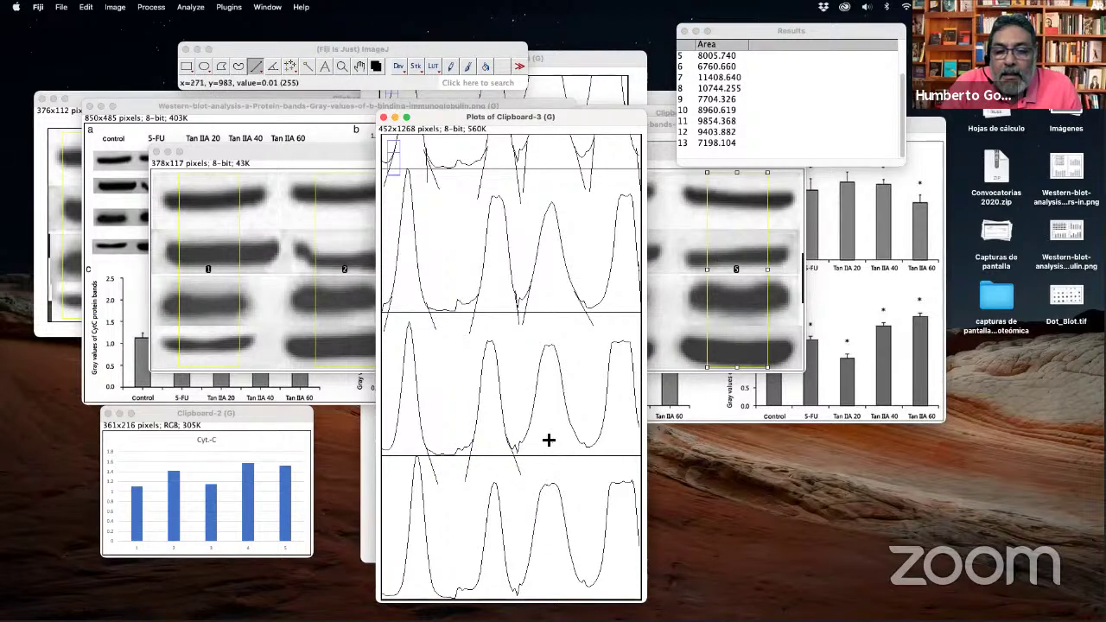
{"action": "left_click_drag", "start_coordinate": [527, 432], "coordinate": [516, 484]}
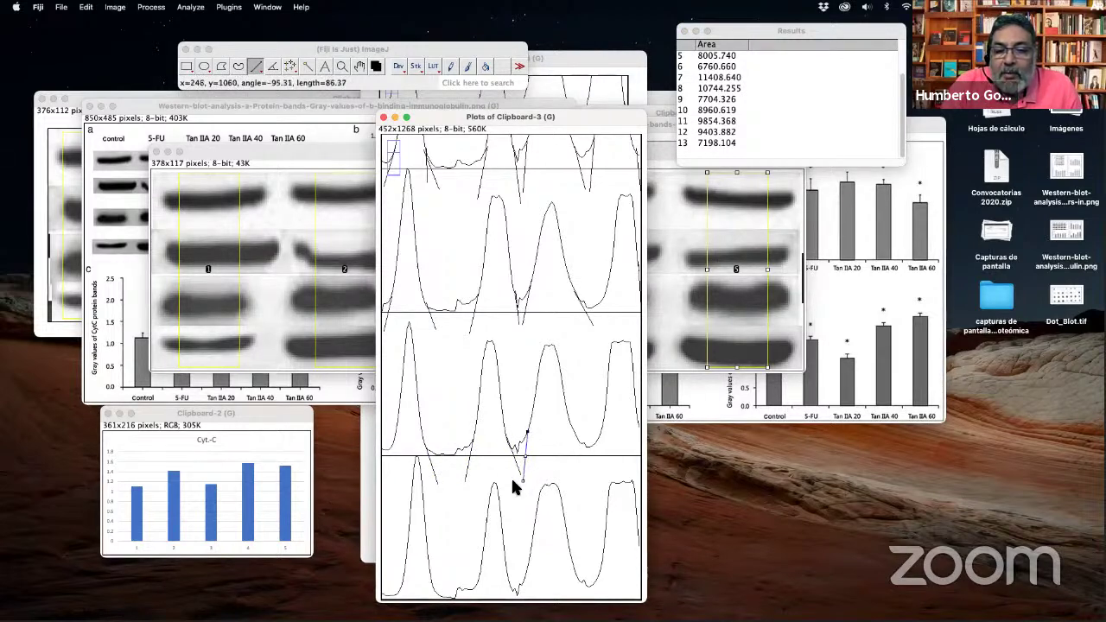
{"action": "left_click_drag", "start_coordinate": [573, 430], "coordinate": [583, 460]}
{"action": "left_click", "coordinate": [638, 434]}
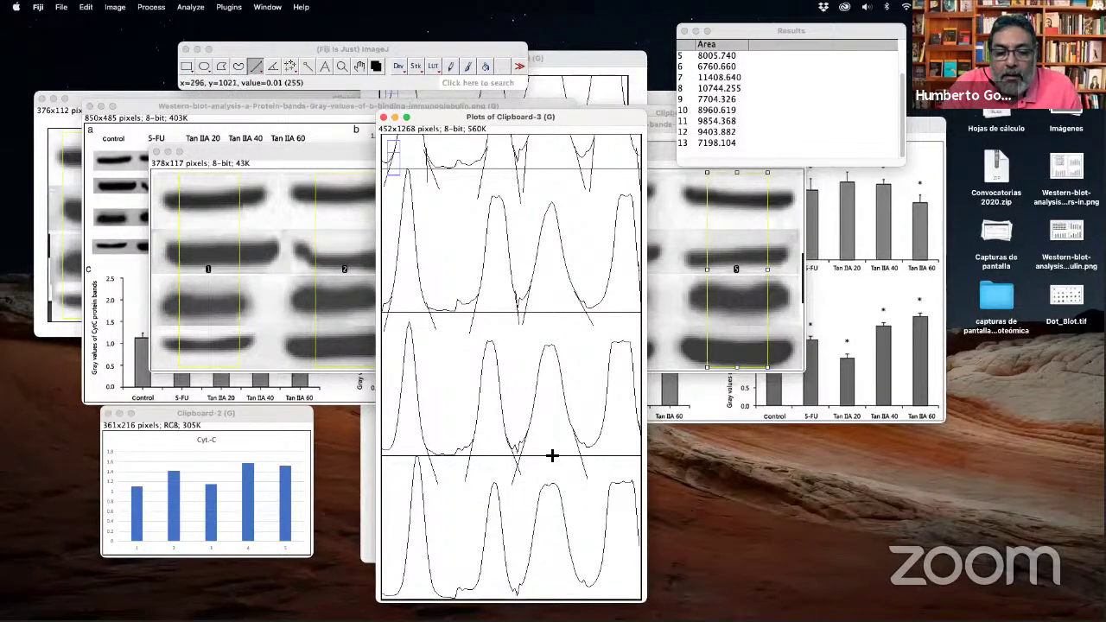
Separate the peaks of the fifth lane profile with short straight lines down to the baseline.
{"action": "left_click_drag", "start_coordinate": [504, 119], "coordinate": [537, 28]}
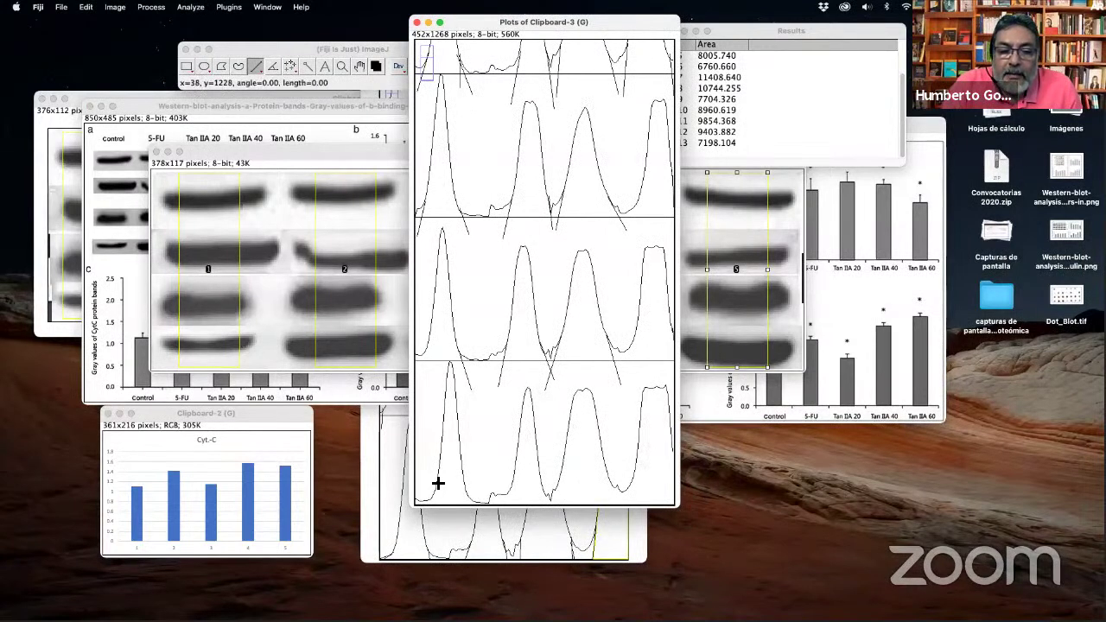
{"action": "mouse_move", "coordinate": [484, 536]}
{"action": "left_mouse_down"}
{"action": "mouse_move", "coordinate": [473, 536]}
{"action": "mouse_move", "coordinate": [504, 532]}
{"action": "left_mouse_up"}
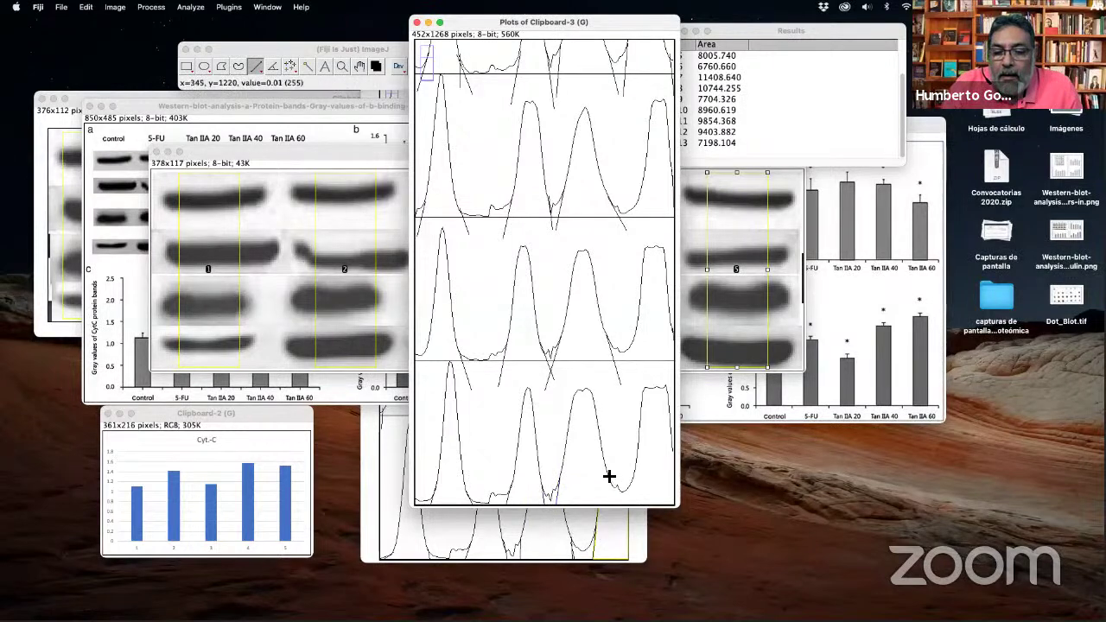
{"action": "left_click_drag", "start_coordinate": [609, 476], "coordinate": [617, 550]}
{"action": "left_click_drag", "start_coordinate": [674, 446], "coordinate": [679, 465]}
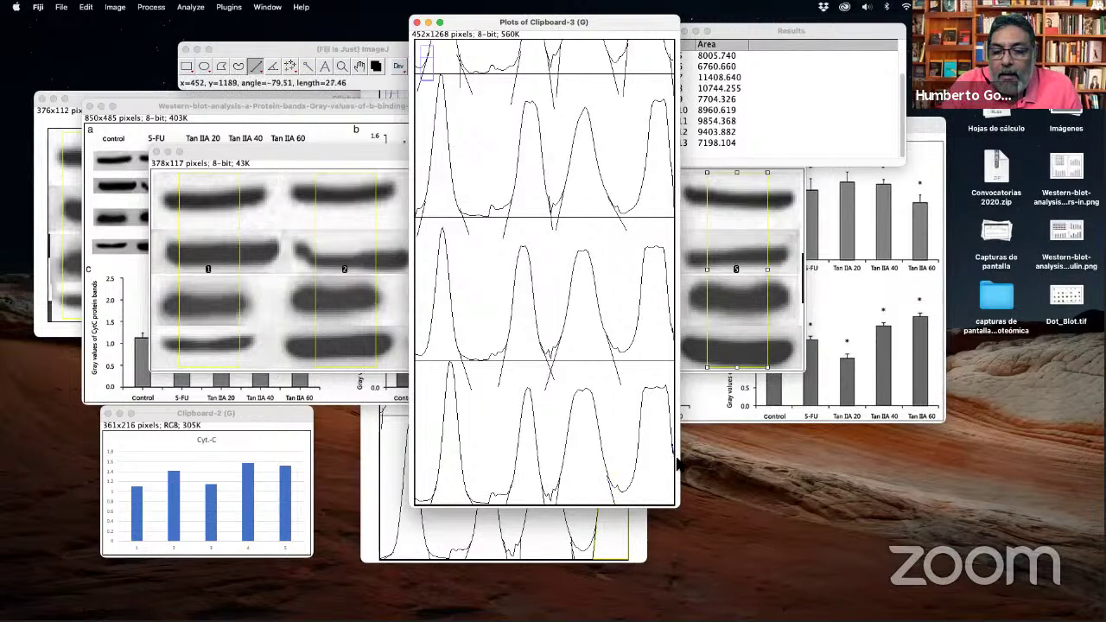
Measure the remaining three peak areas of the fourth lane profile with the Wand tool in Legacy mode at tolerance 0.
{"action": "scroll", "coordinate": [556, 449], "scroll_direction": "up", "scroll_amount": 5}
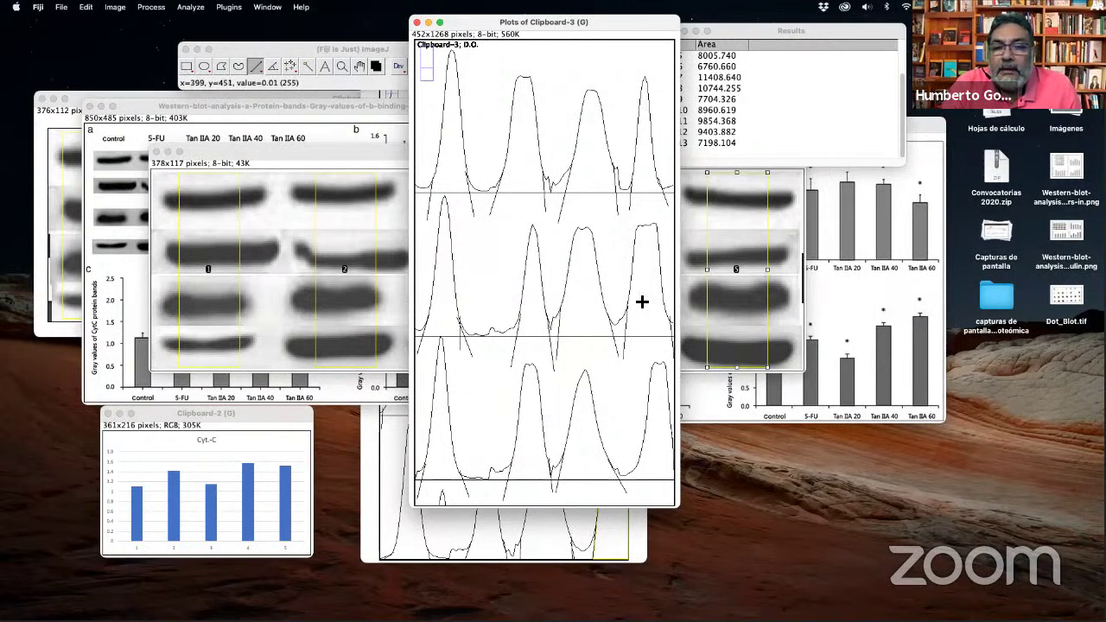
{"action": "scroll", "coordinate": [514, 391], "scroll_direction": "down", "scroll_amount": 5}
{"action": "scroll", "coordinate": [515, 392], "scroll_direction": "down", "scroll_amount": 2}
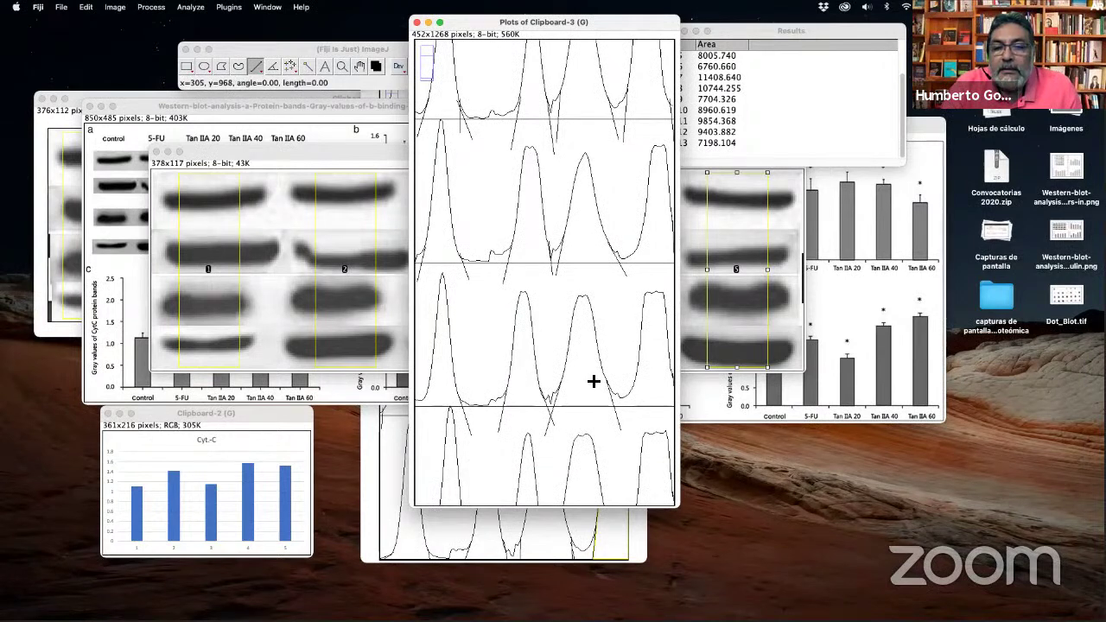
{"action": "double_click", "coordinate": [307, 66]}
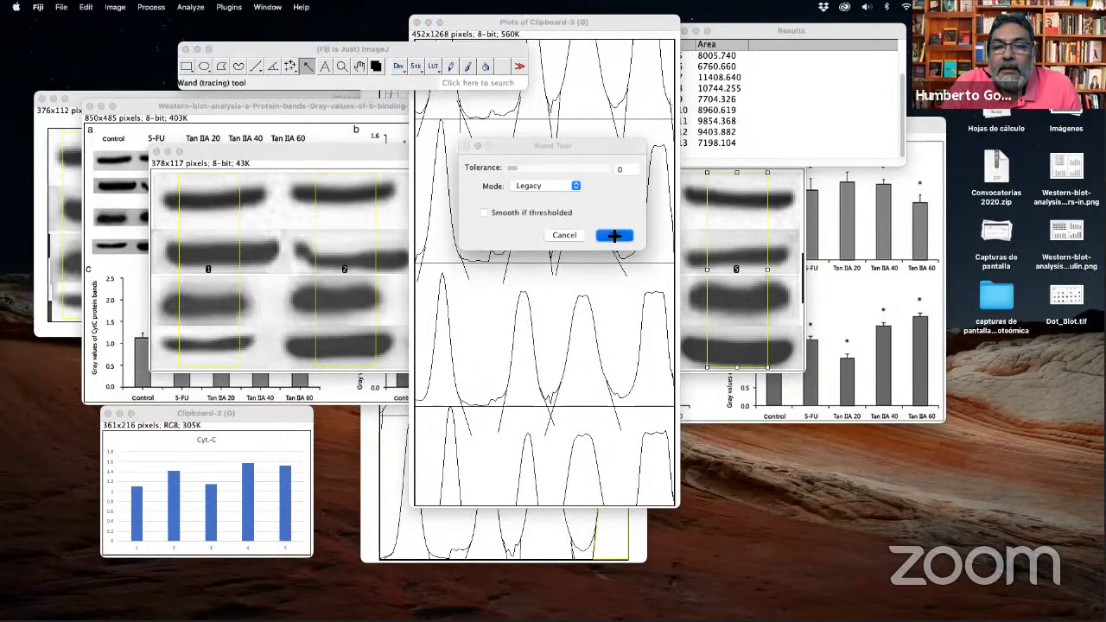
{"action": "left_click", "coordinate": [613, 235]}
{"action": "left_click", "coordinate": [524, 387]}
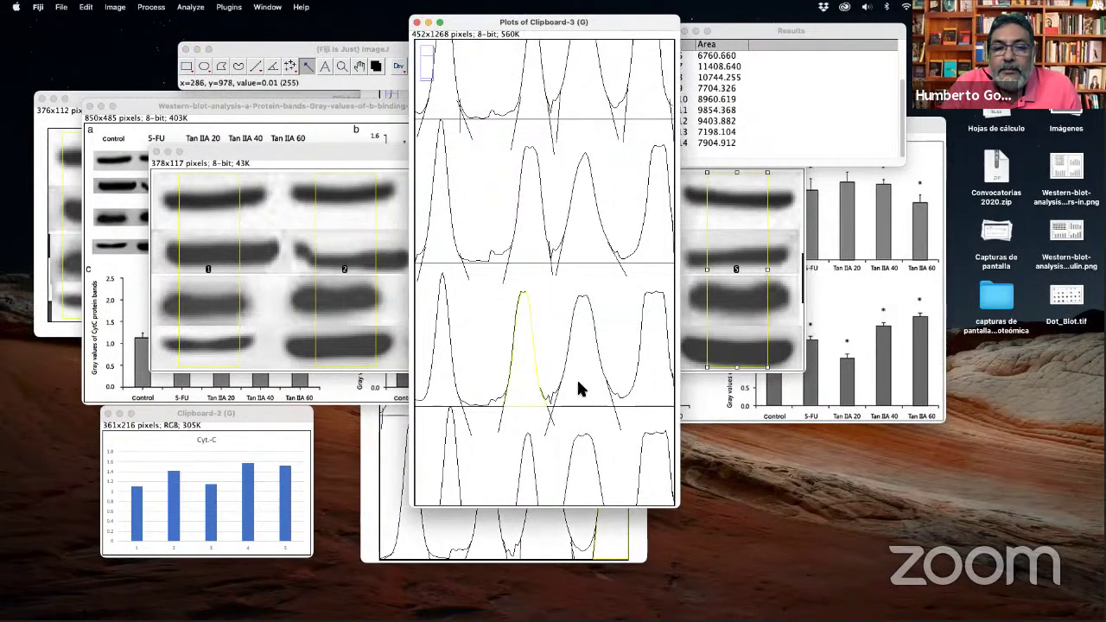
{"action": "left_click", "coordinate": [580, 387]}
{"action": "left_click", "coordinate": [648, 380]}
Measure the areas of all four peaks in the fifth lane profile with the Wand tool.
{"action": "scroll", "coordinate": [468, 446], "scroll_direction": "down", "scroll_amount": 2}
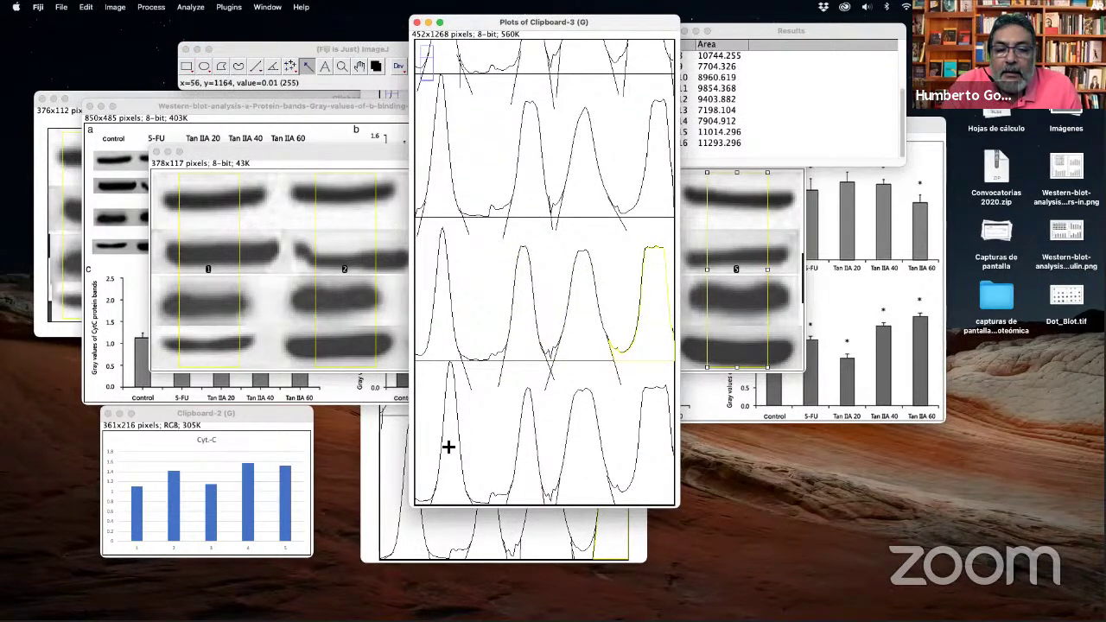
{"action": "left_click", "coordinate": [450, 447]}
{"action": "left_click", "coordinate": [527, 477]}
{"action": "left_click", "coordinate": [588, 469]}
{"action": "left_click", "coordinate": [647, 464]}
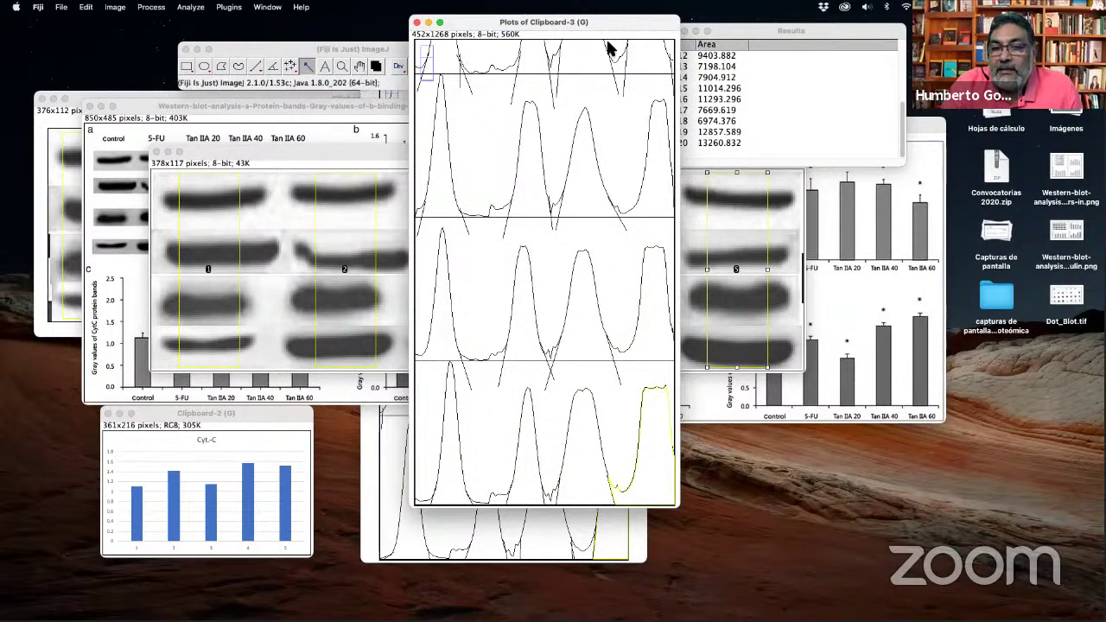
Copy all the area results, switch to Excel, and paste them into a new sheet of the Results 210921 workbook.
{"action": "left_click_drag", "start_coordinate": [769, 34], "coordinate": [630, 98]}
{"action": "scroll", "coordinate": [648, 160], "scroll_direction": "up", "scroll_amount": 4}
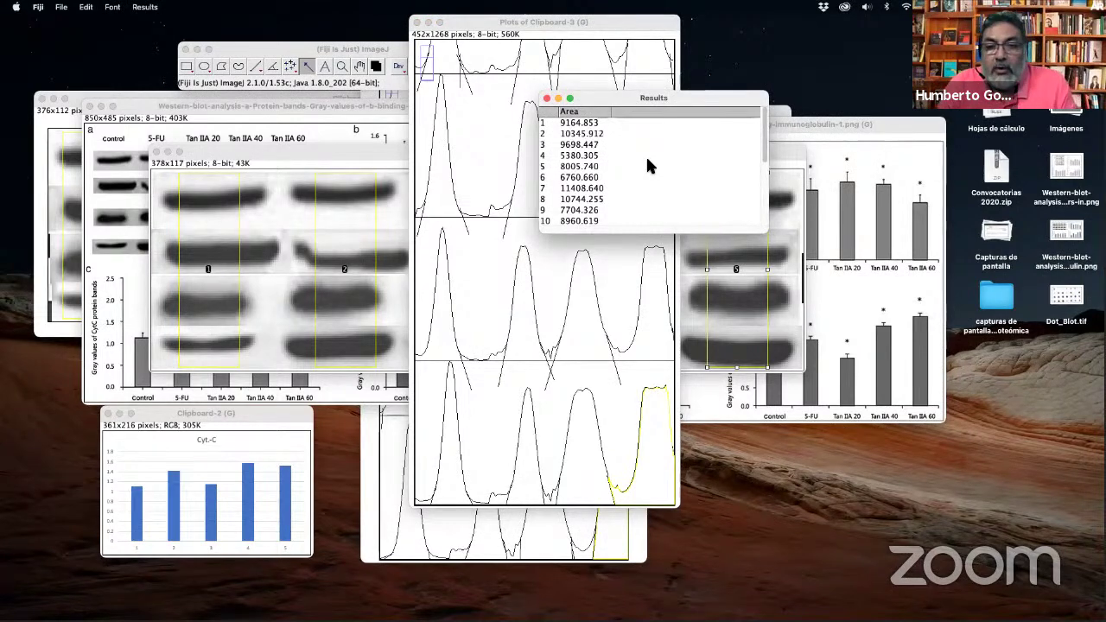
{"action": "key", "text": "super+a"}
{"action": "key", "text": "super+c"}
{"action": "key", "text": "super+Tab"}
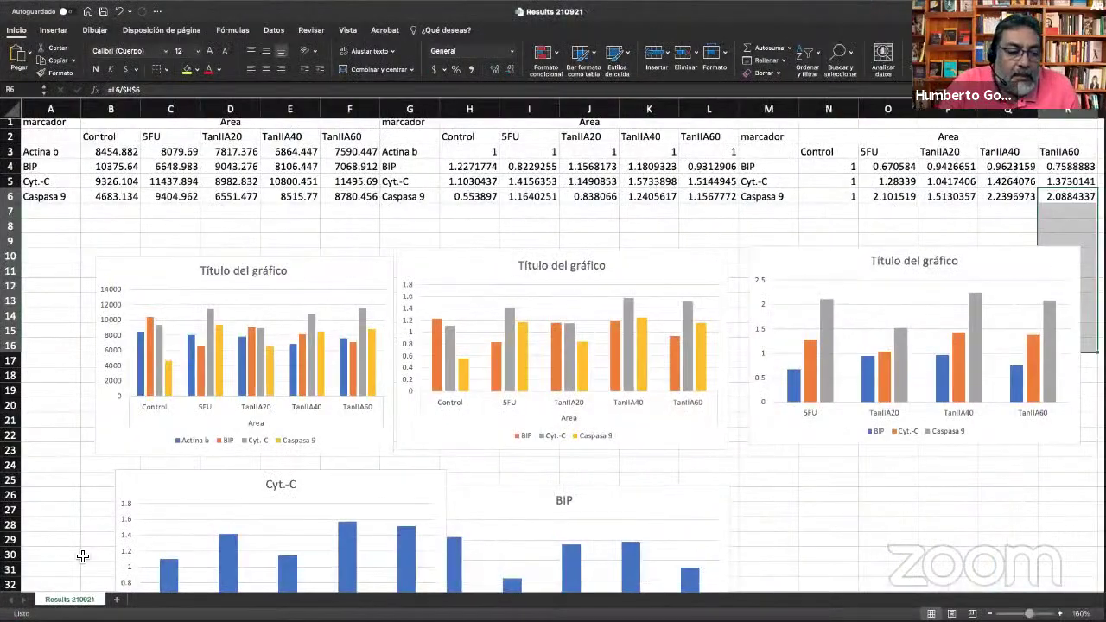
{"action": "left_click", "coordinate": [116, 599]}
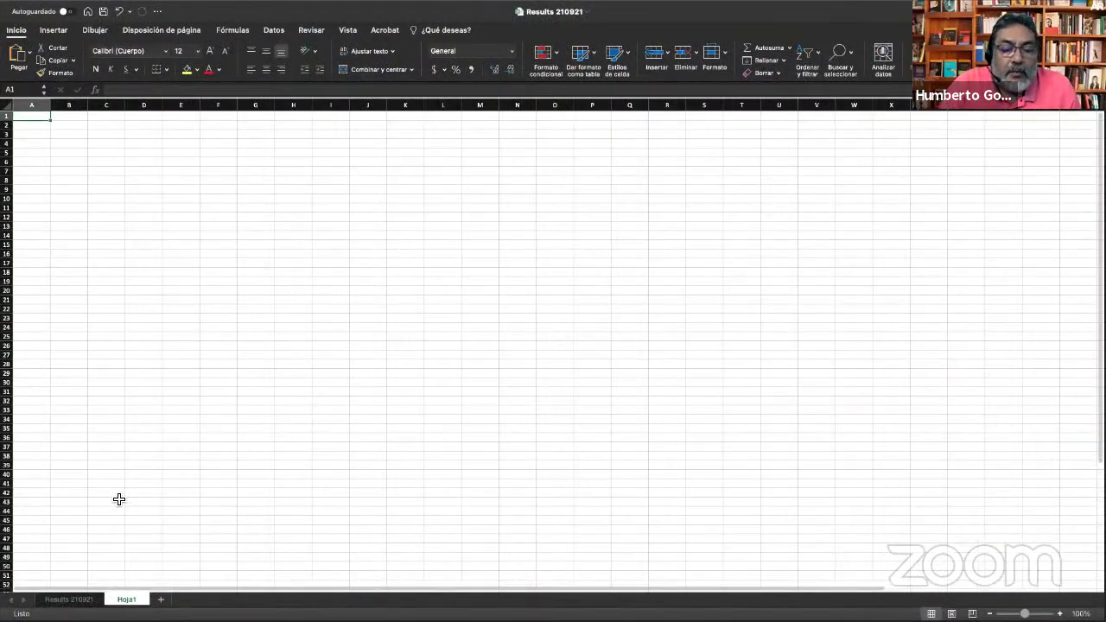
{"action": "scroll", "coordinate": [645, 410], "scroll_direction": "up", "scroll_amount": 5}
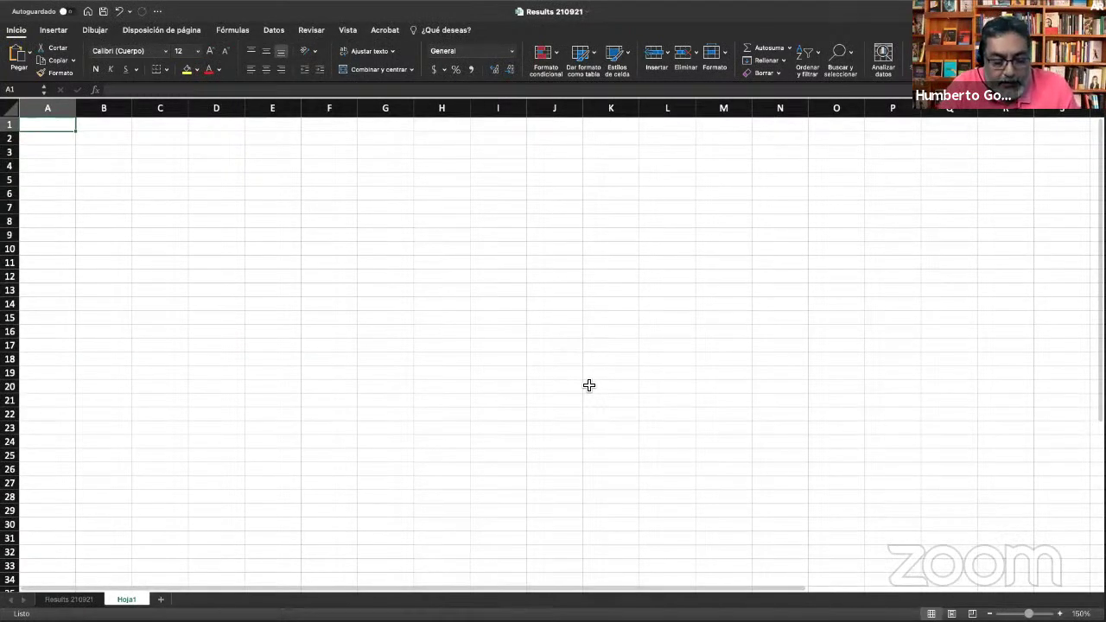
{"action": "key", "text": "super+v"}
{"action": "left_click_drag", "start_coordinate": [260, 282], "coordinate": [313, 330]}
{"action": "left_click", "coordinate": [314, 330]}
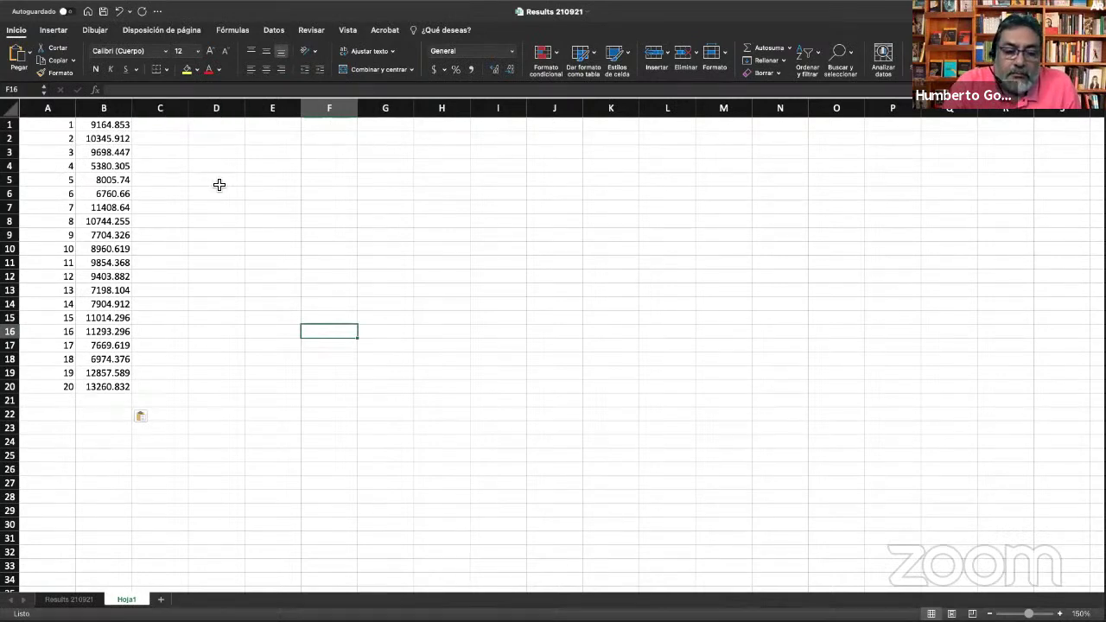
Copy header cells A1:F2 from the Results 210921 sheet and insert them above the data in Hoja1, shifting cells down.
{"action": "left_click", "coordinate": [65, 599]}
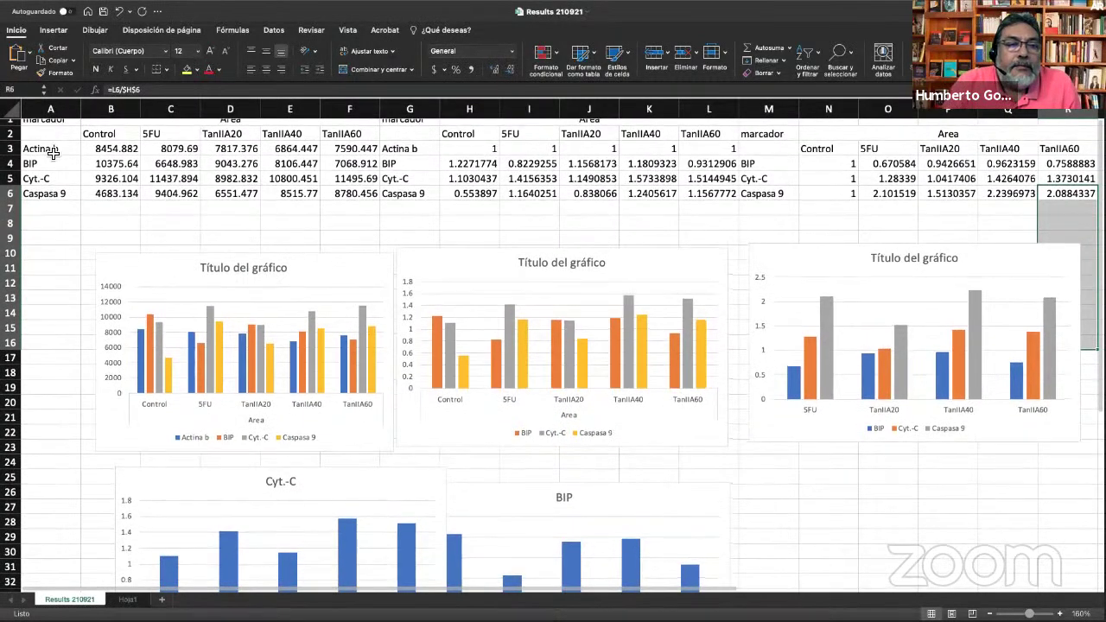
{"action": "left_click", "coordinate": [54, 130]}
{"action": "left_click_drag", "start_coordinate": [55, 130], "coordinate": [213, 129]}
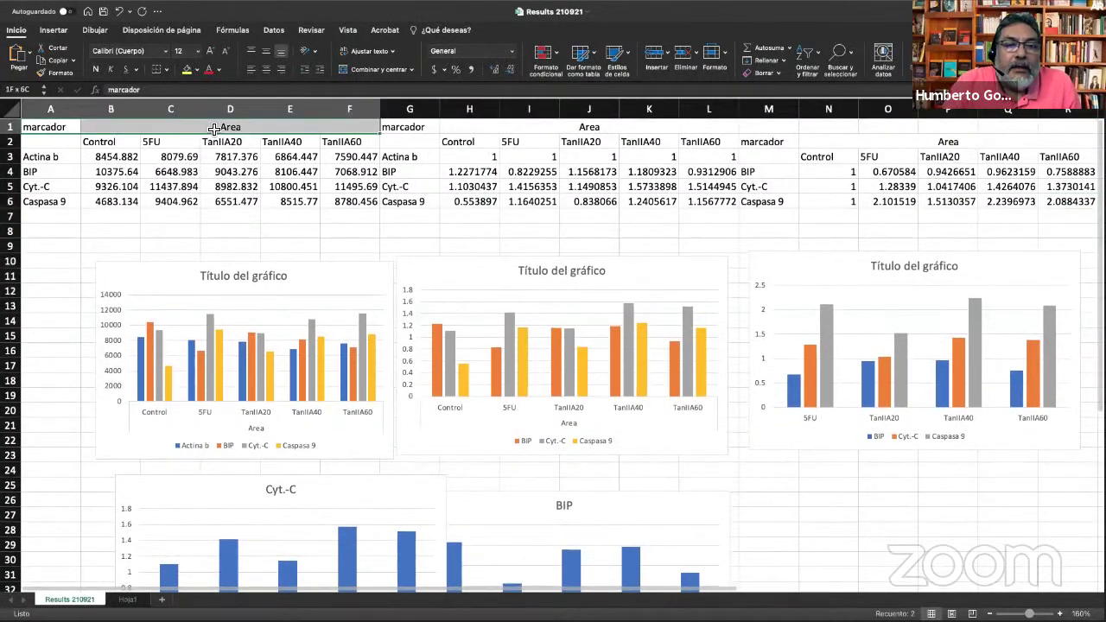
{"action": "left_click_drag", "start_coordinate": [77, 127], "coordinate": [232, 142]}
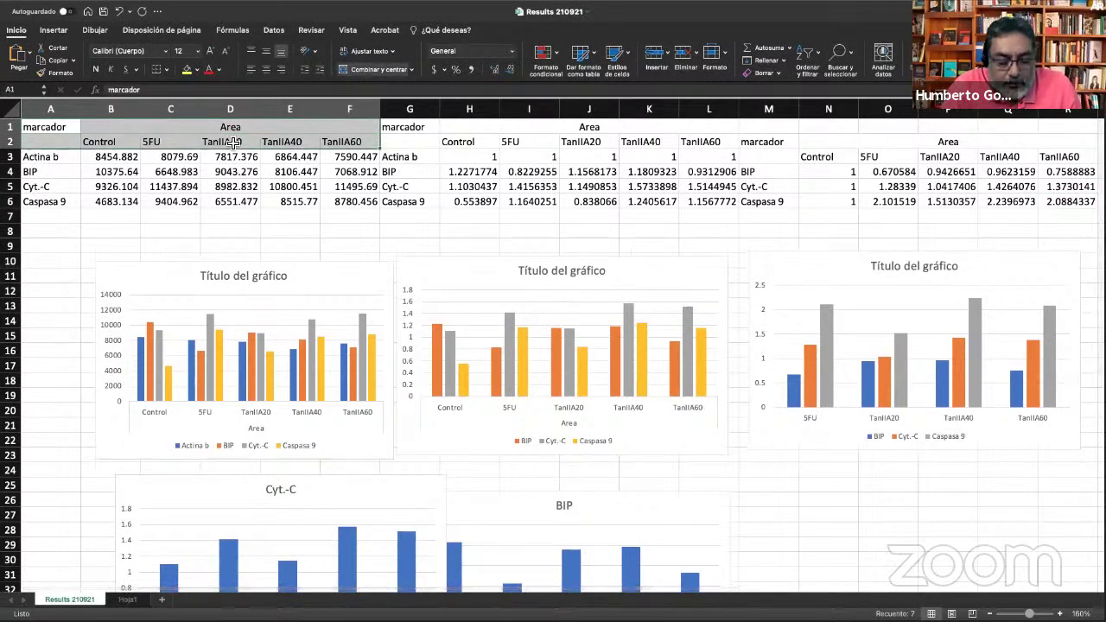
{"action": "key", "text": "super+c"}
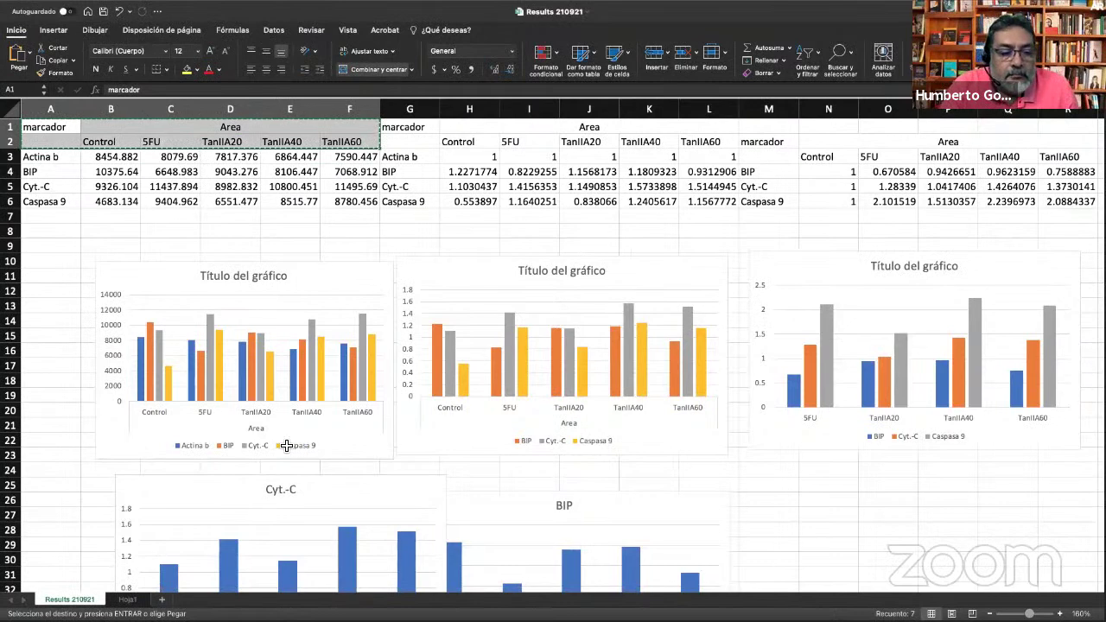
{"action": "left_click", "coordinate": [125, 600]}
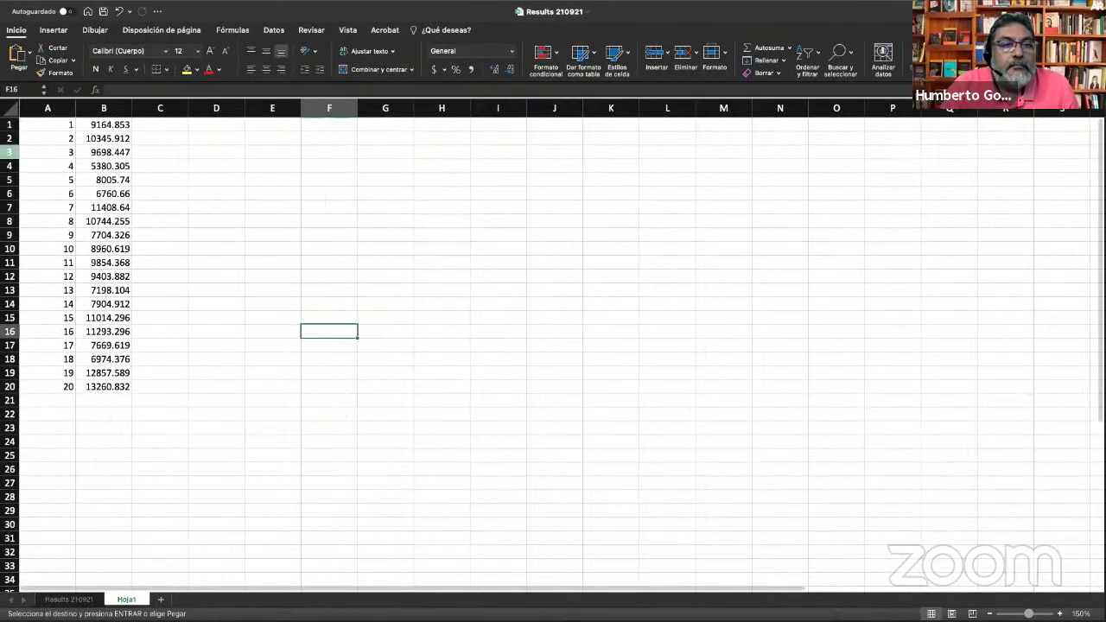
{"action": "left_click", "coordinate": [9, 124]}
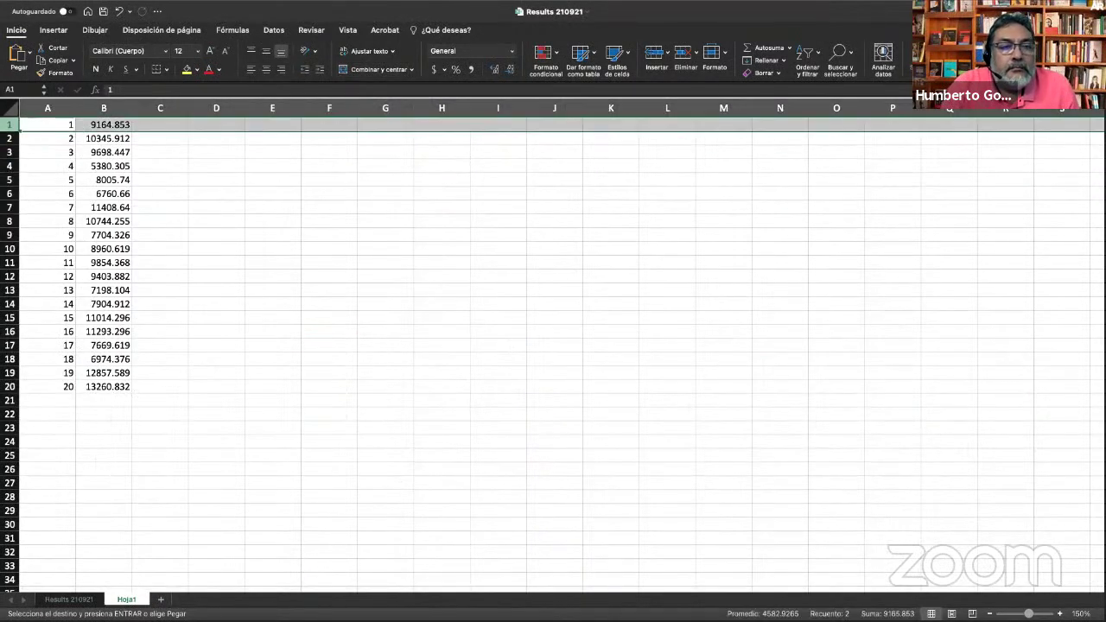
{"action": "right_click", "coordinate": [7, 127]}
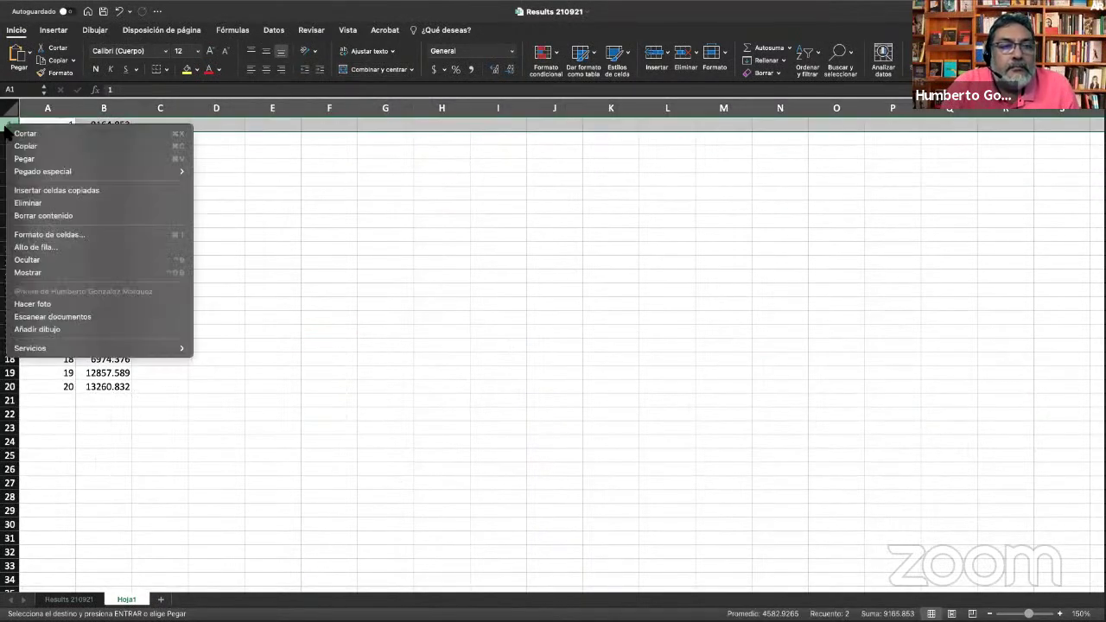
{"action": "left_click", "coordinate": [42, 190]}
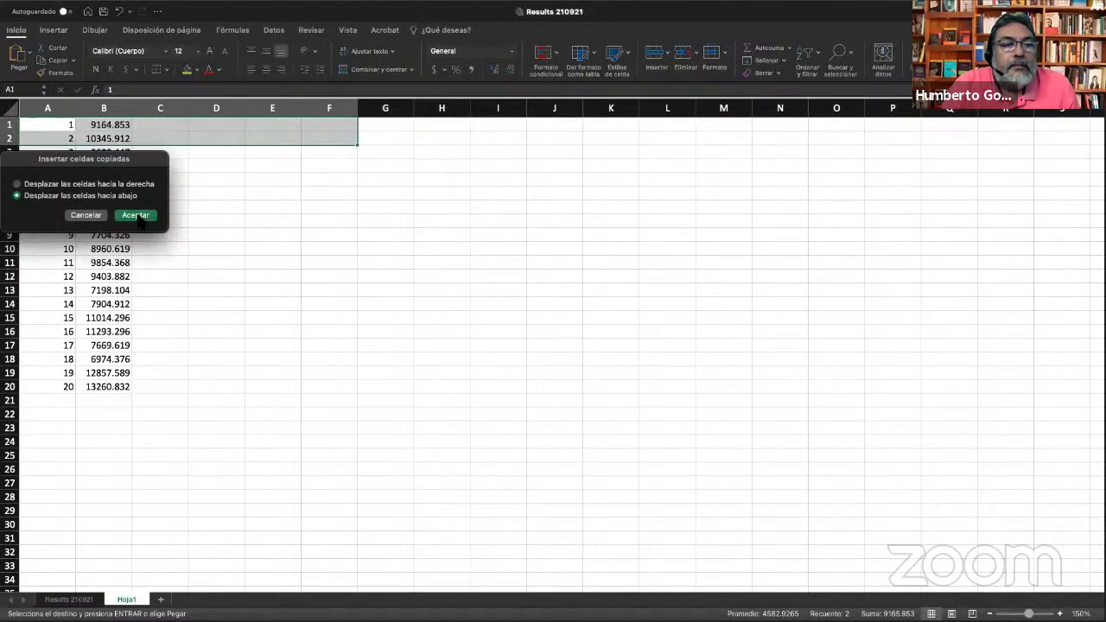
{"action": "left_click", "coordinate": [135, 215]}
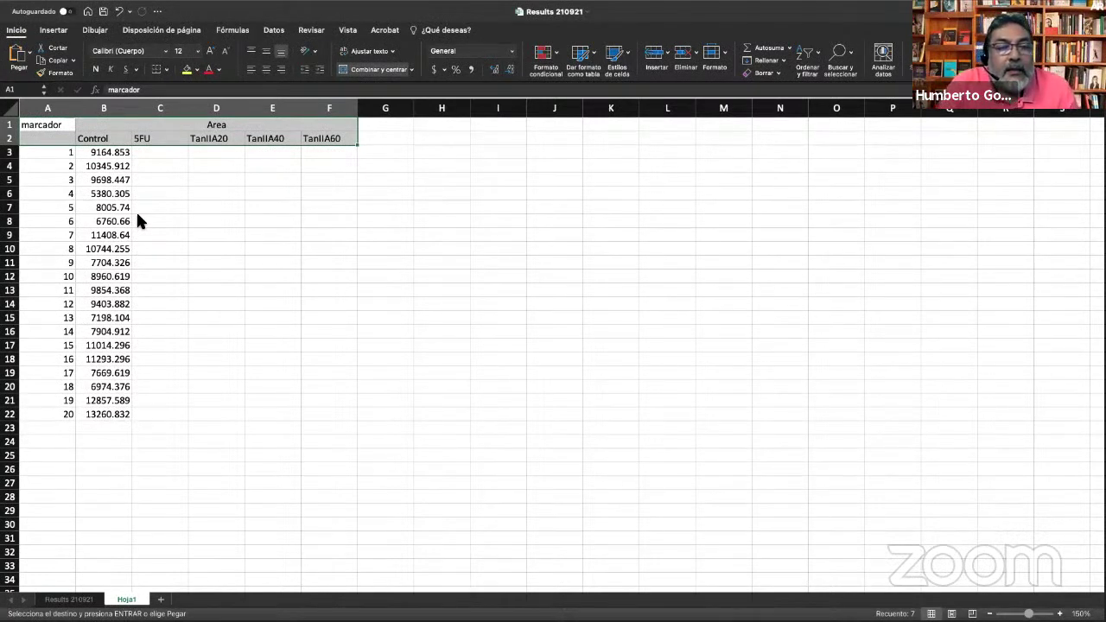
Copy the marker names in A3:A6 of the Results 210921 sheet and paste them at A3 in Hoja1.
{"action": "left_click", "coordinate": [66, 600]}
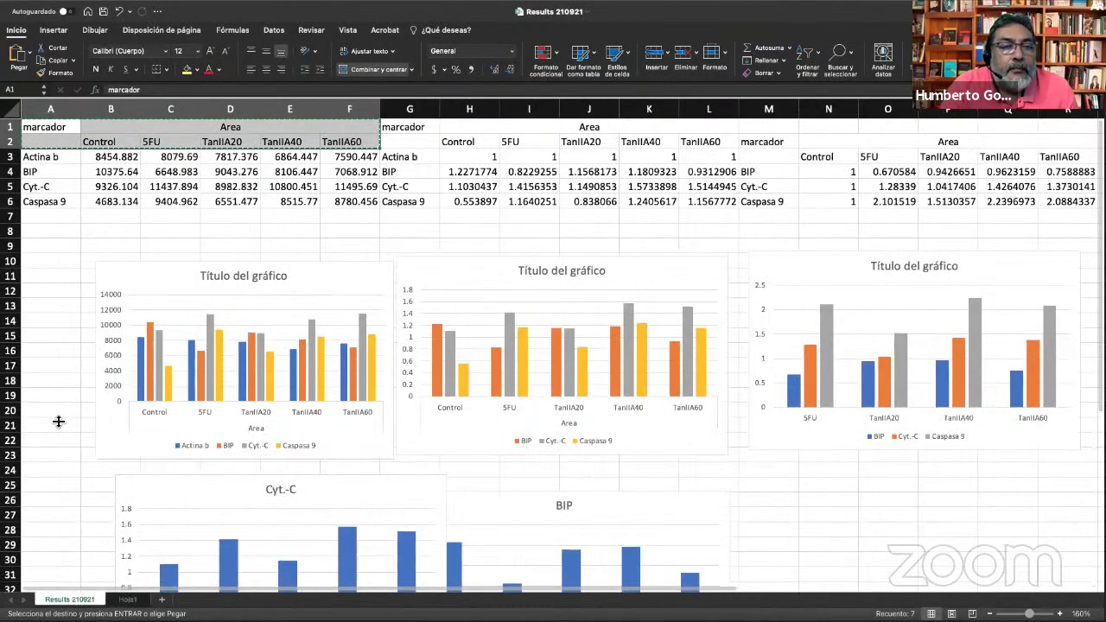
{"action": "left_click_drag", "start_coordinate": [40, 157], "coordinate": [43, 202]}
{"action": "key", "text": "ctrl+c"}
{"action": "key", "text": "ctrl+Left"}
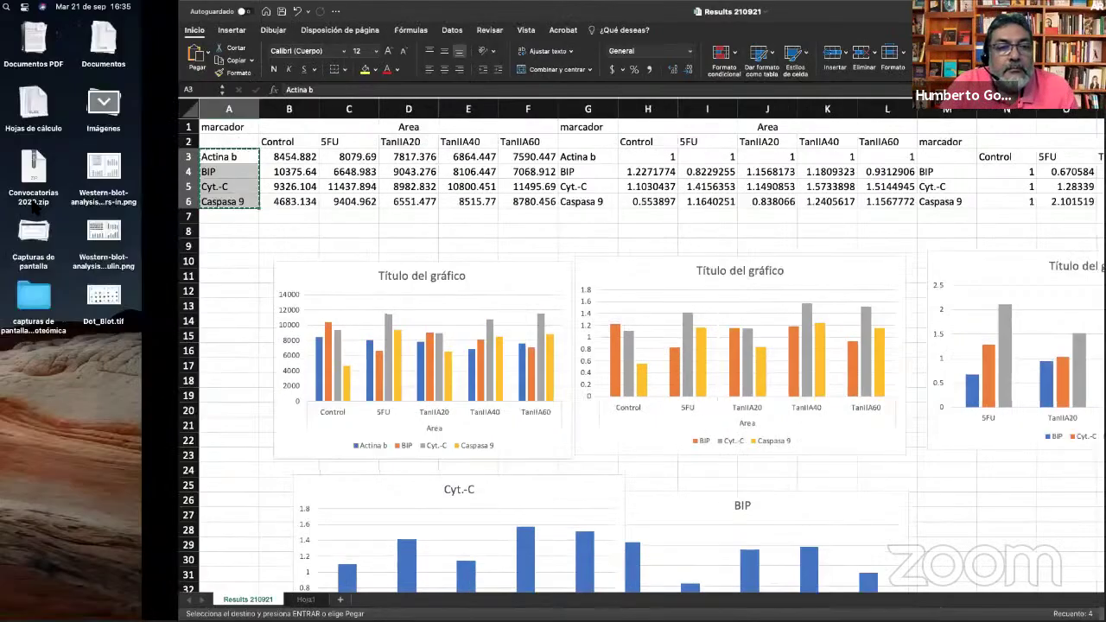
{"action": "key", "text": "ctrl+Right"}
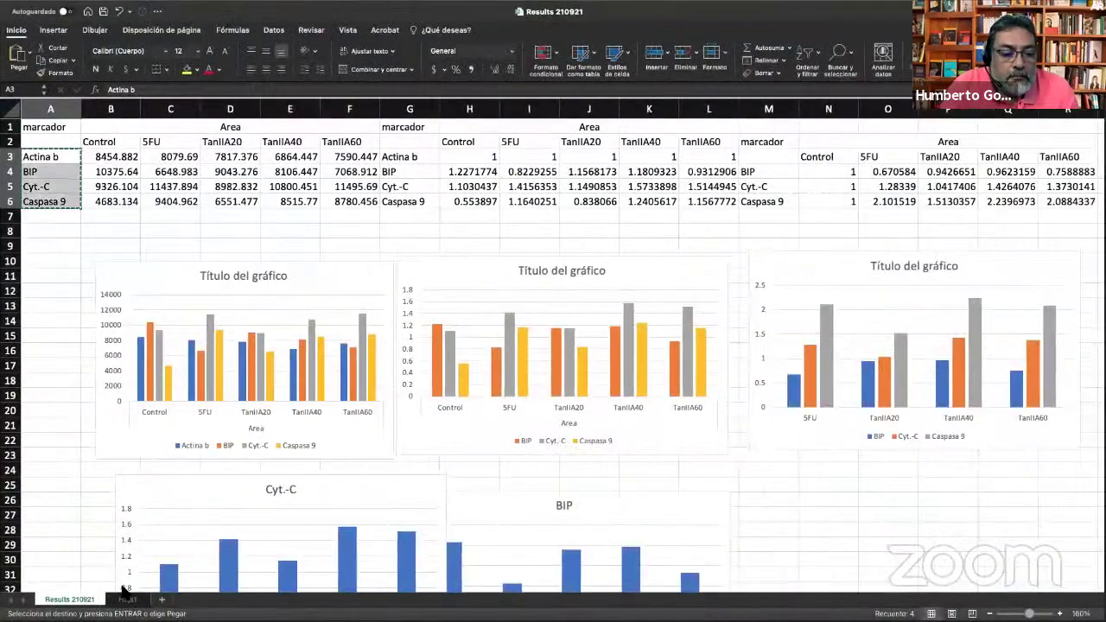
{"action": "left_click", "coordinate": [127, 599]}
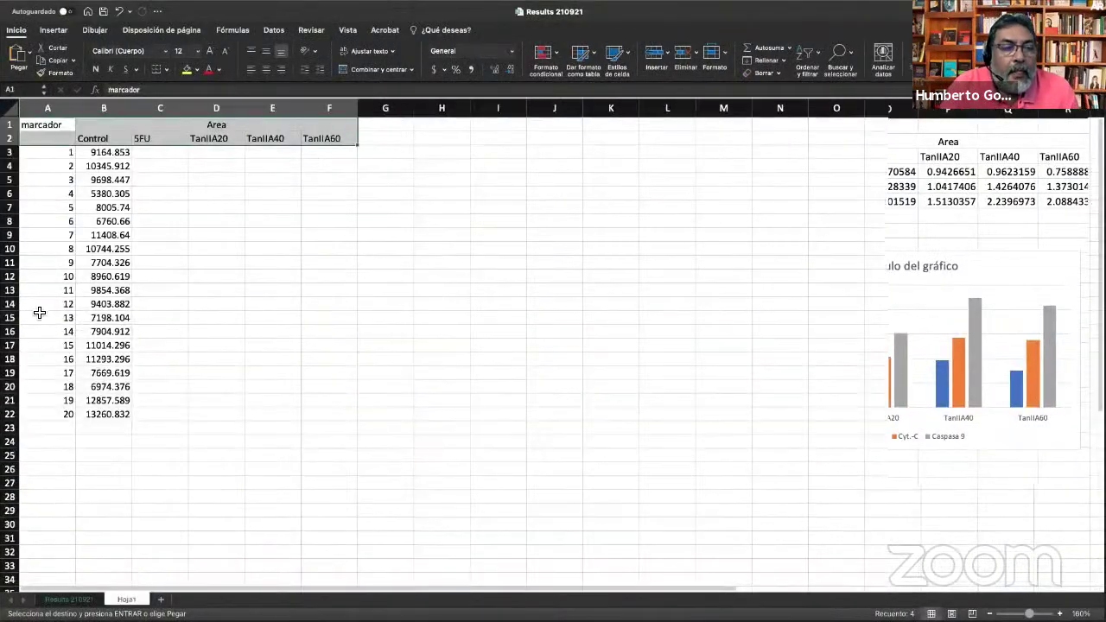
{"action": "left_click", "coordinate": [54, 154]}
{"action": "key", "text": "super+v"}
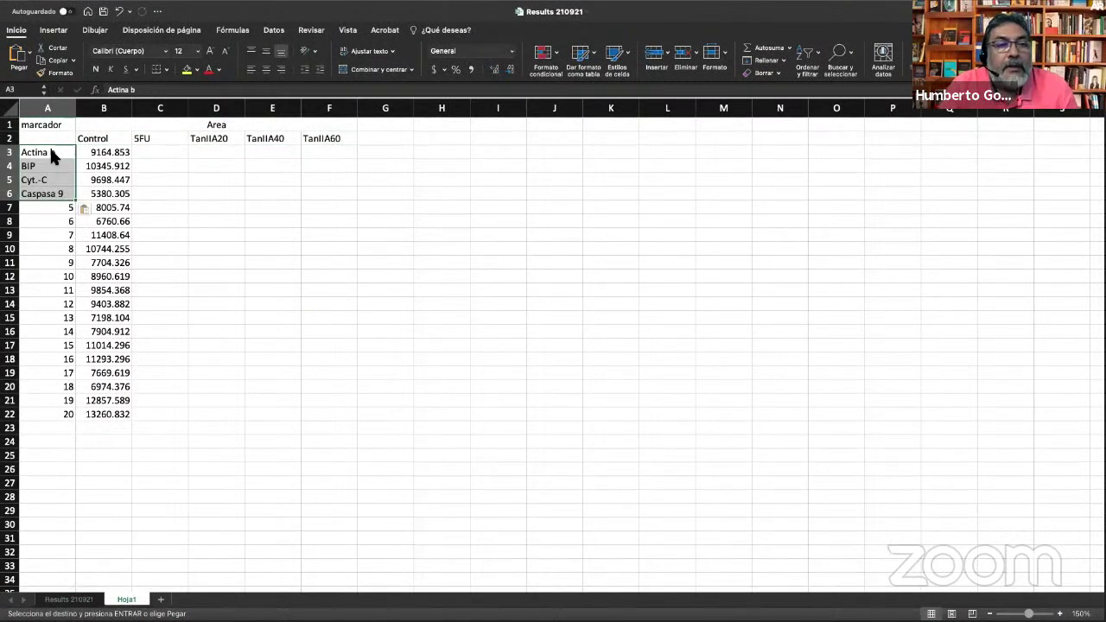
Move the area values in B7:B22, four cells at a time, to row 3 of the 5FU, TanIIA20, TanIIA40 and TanIIA60 columns.
{"action": "left_click_drag", "start_coordinate": [113, 210], "coordinate": [115, 248]}
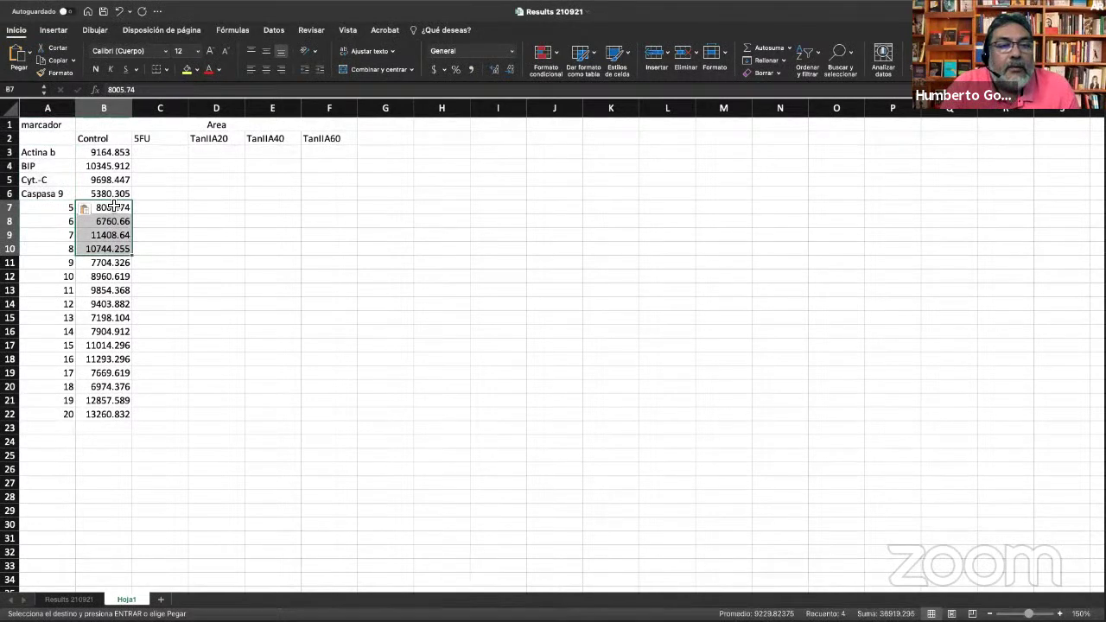
{"action": "left_click_drag", "start_coordinate": [114, 204], "coordinate": [169, 149]}
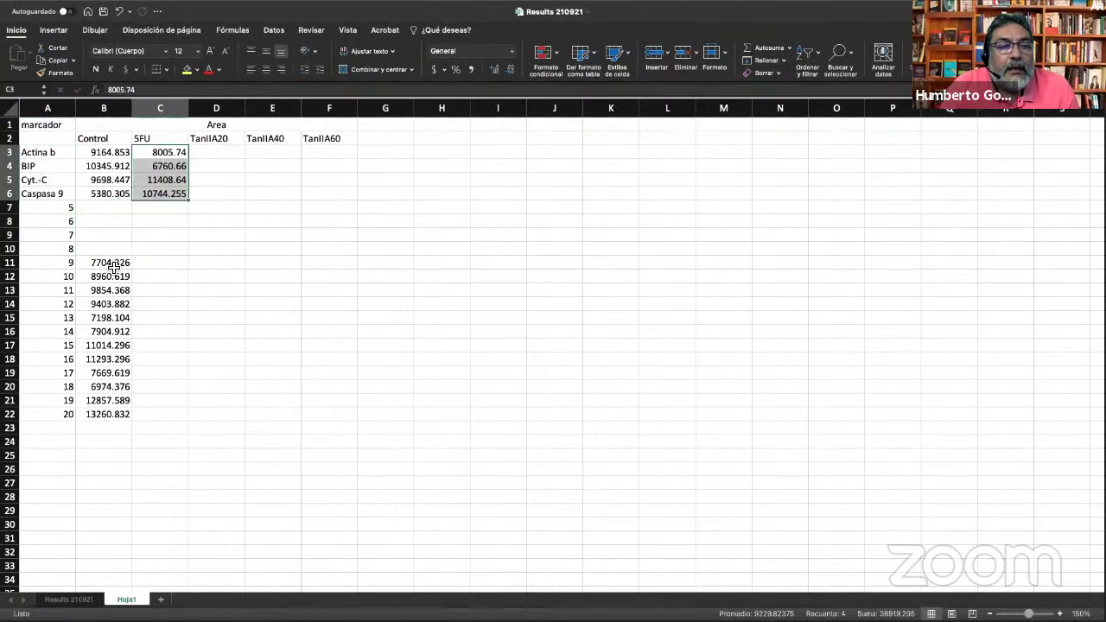
{"action": "left_click_drag", "start_coordinate": [114, 265], "coordinate": [112, 304]}
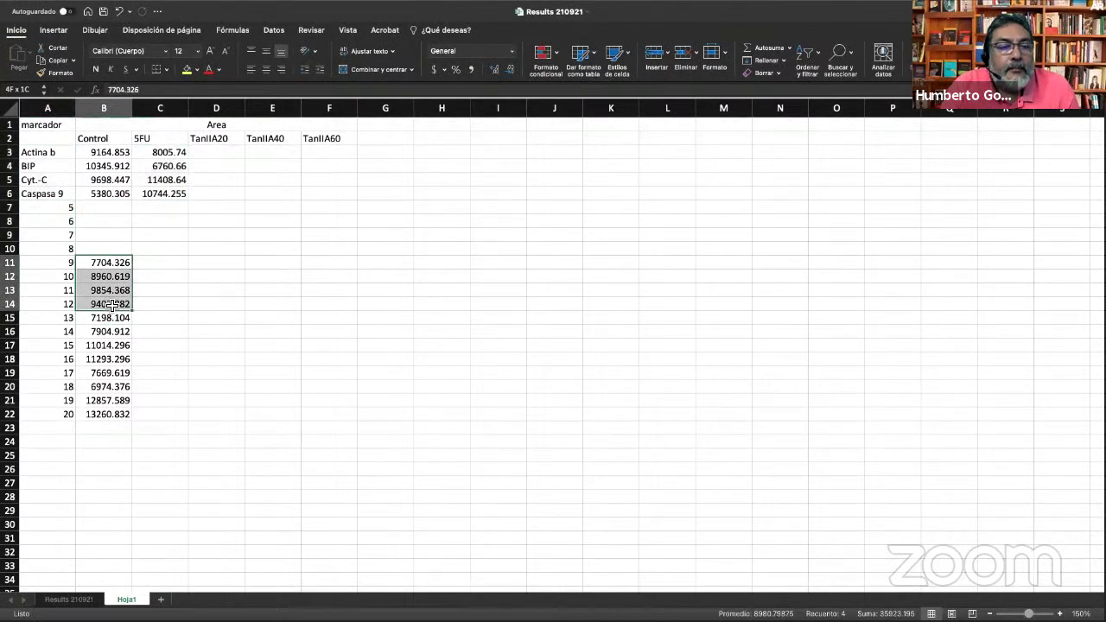
{"action": "left_click_drag", "start_coordinate": [113, 257], "coordinate": [191, 154]}
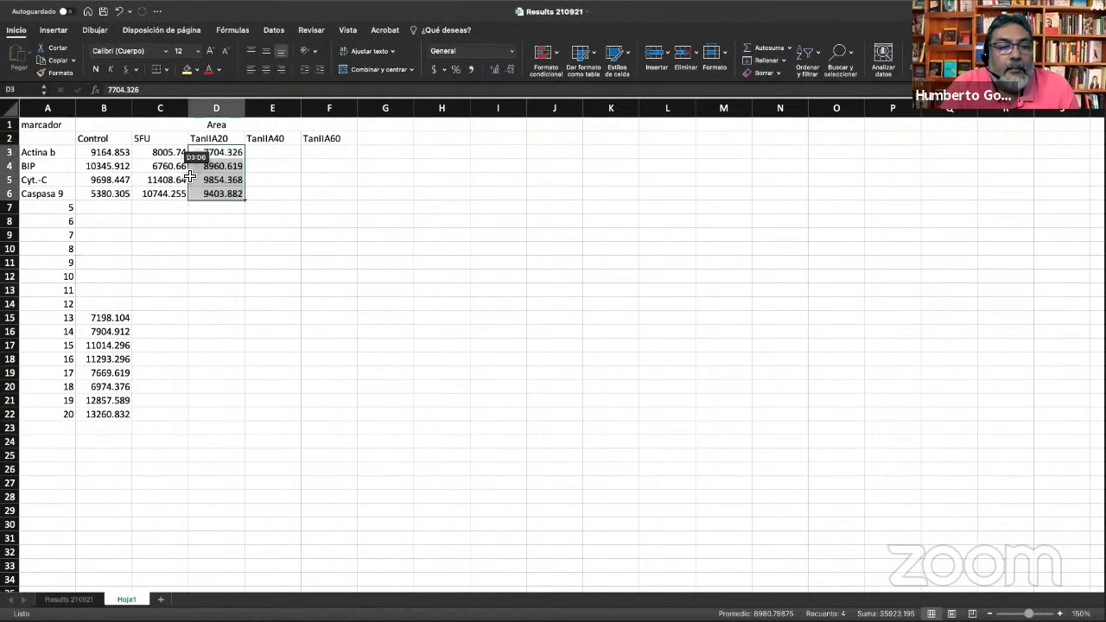
{"action": "left_click_drag", "start_coordinate": [103, 320], "coordinate": [107, 358]}
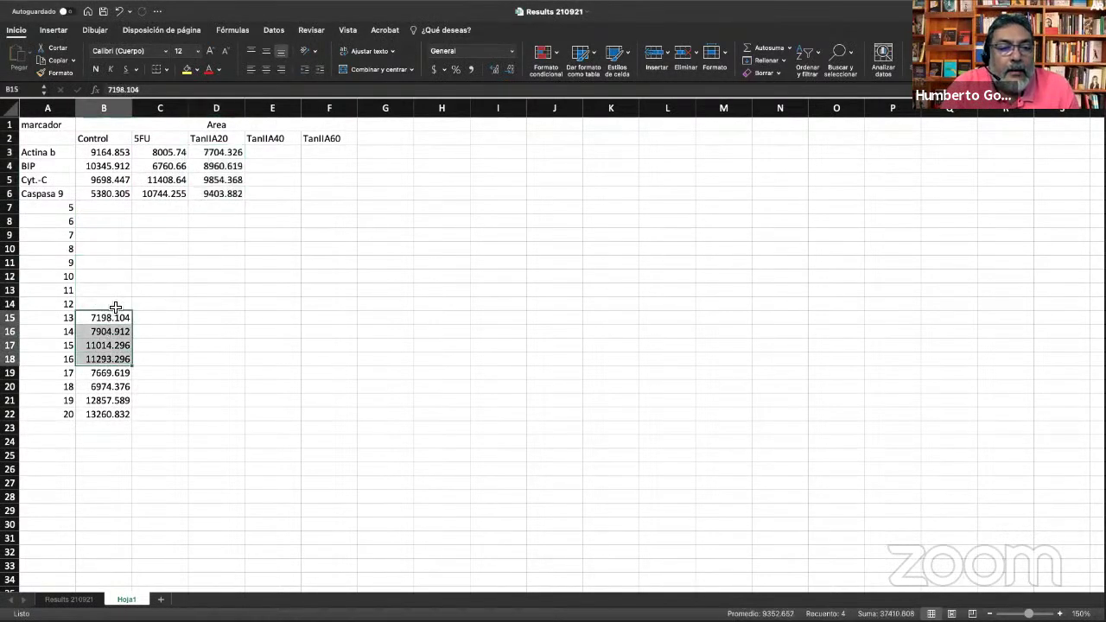
{"action": "left_click_drag", "start_coordinate": [114, 315], "coordinate": [279, 151]}
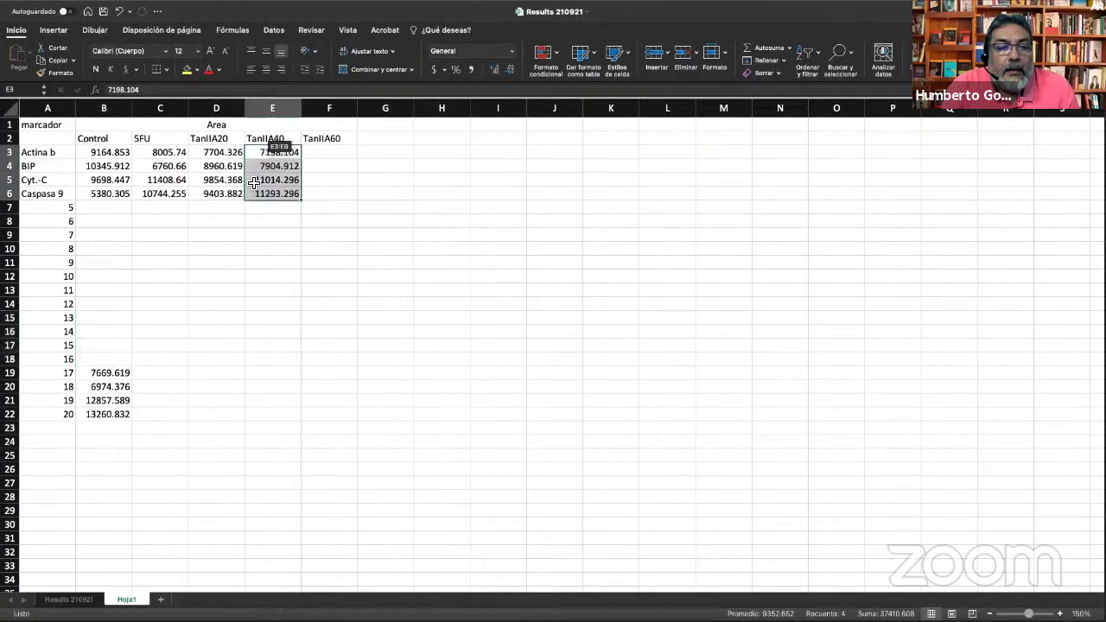
{"action": "left_click_drag", "start_coordinate": [103, 374], "coordinate": [103, 416]}
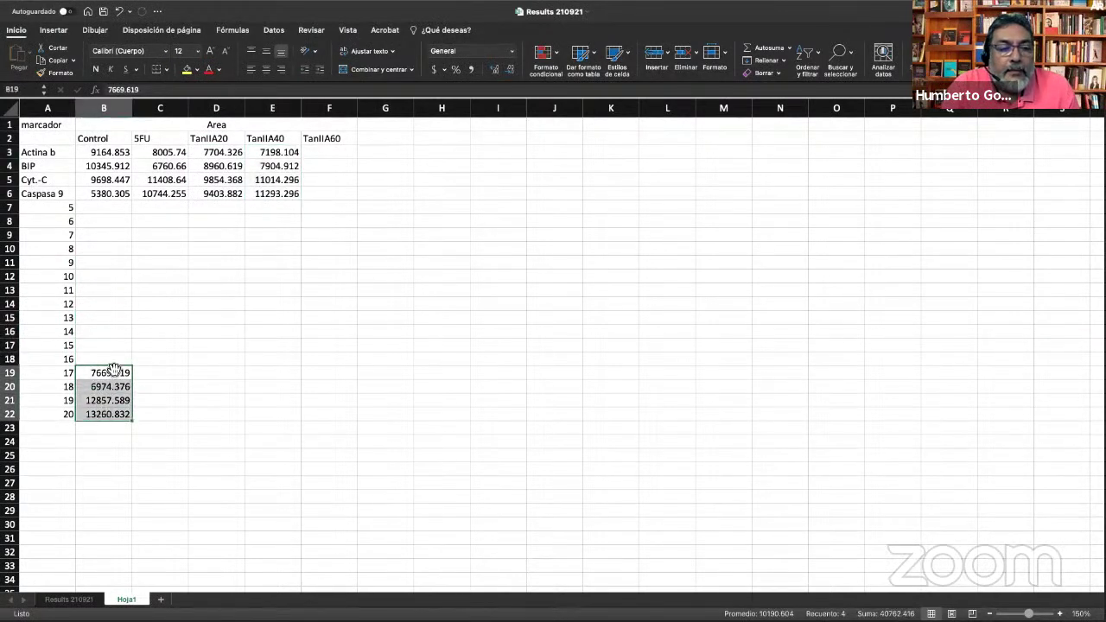
{"action": "left_click_drag", "start_coordinate": [113, 367], "coordinate": [327, 146]}
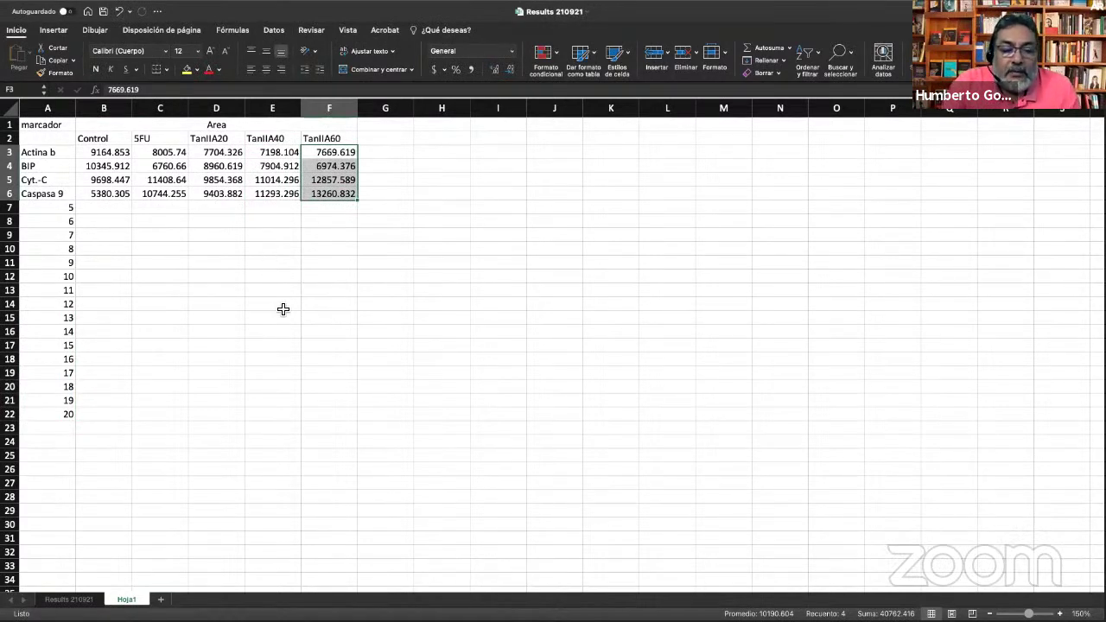
Examine the raw area chart on the Results 210921 sheet by marker and treatment, along with the Cyt.-C and BIP charts.
{"action": "left_click", "coordinate": [69, 599]}
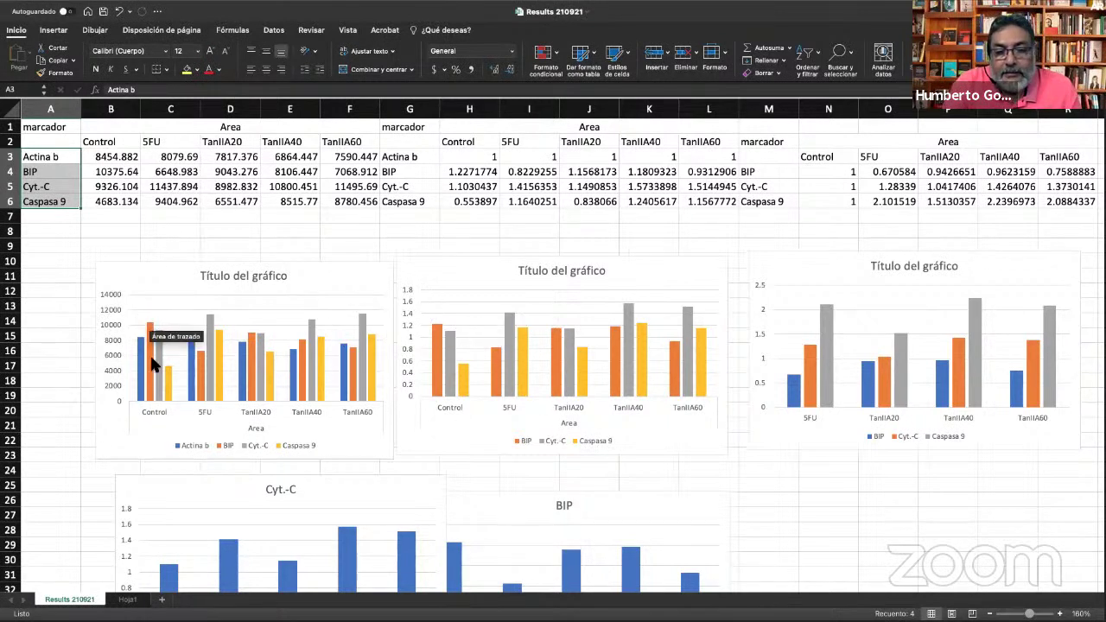
{"action": "mouse_move", "coordinate": [152, 360]}
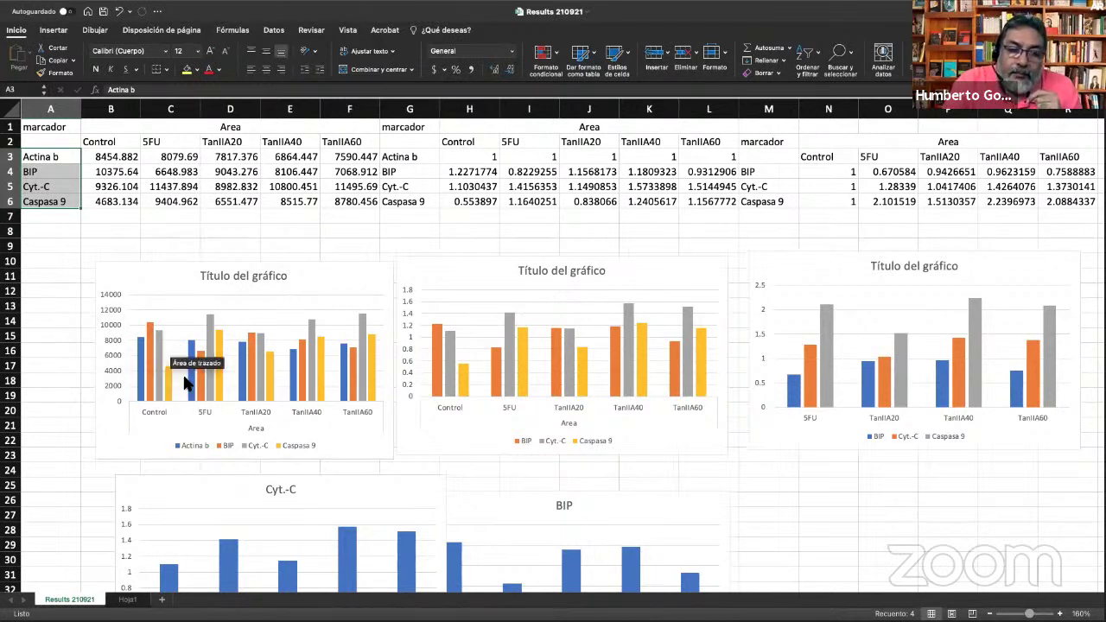
{"action": "mouse_move", "coordinate": [216, 361]}
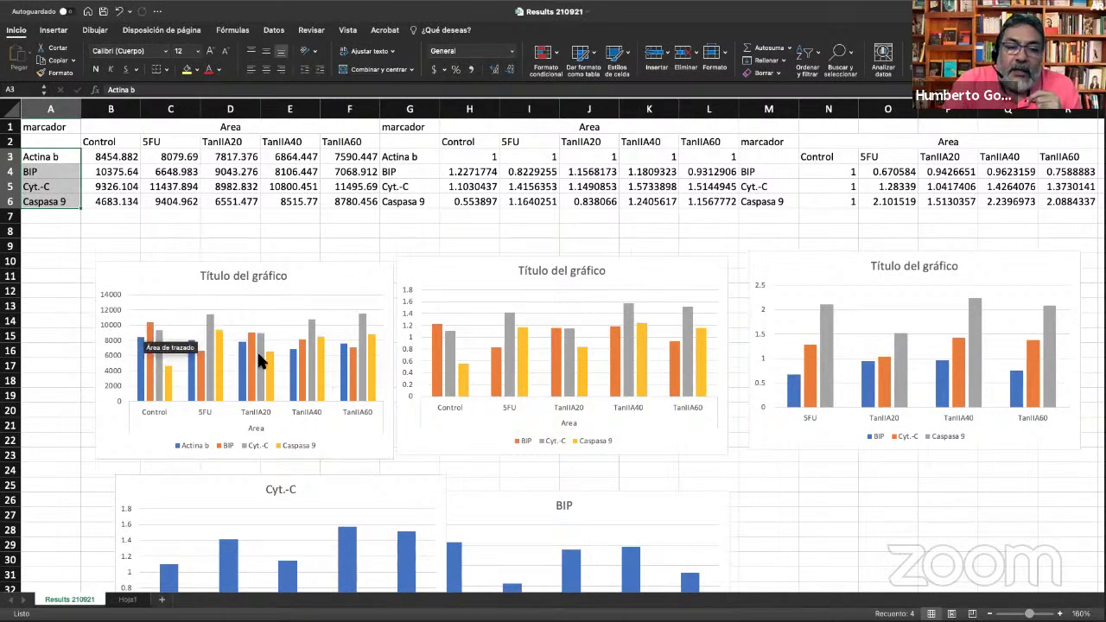
{"action": "mouse_move", "coordinate": [303, 385]}
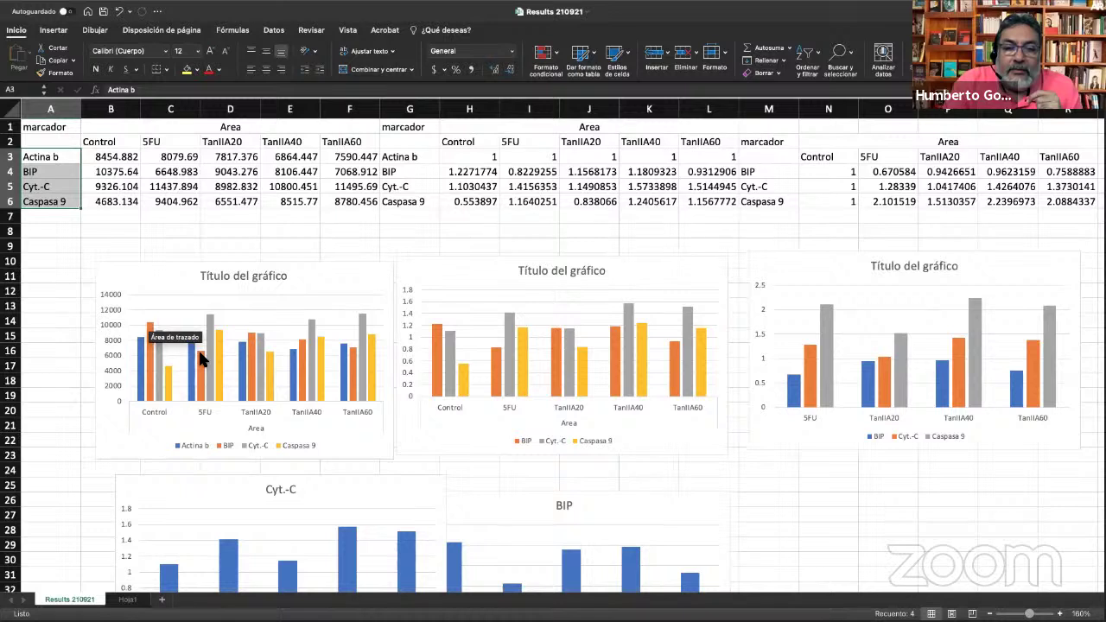
{"action": "mouse_move", "coordinate": [209, 318]}
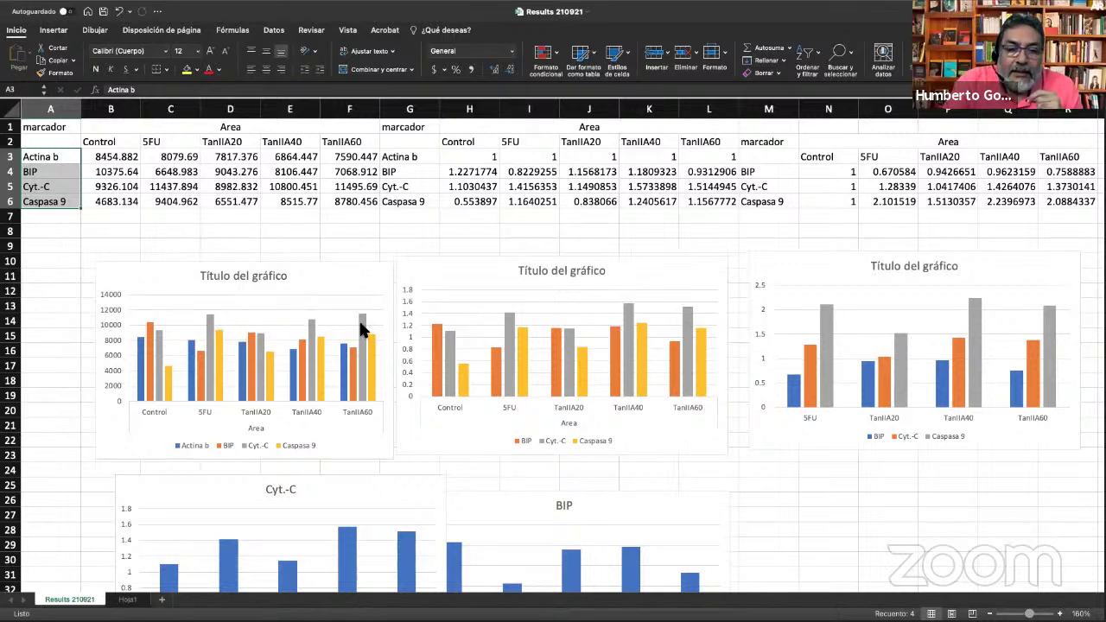
{"action": "mouse_move", "coordinate": [691, 311]}
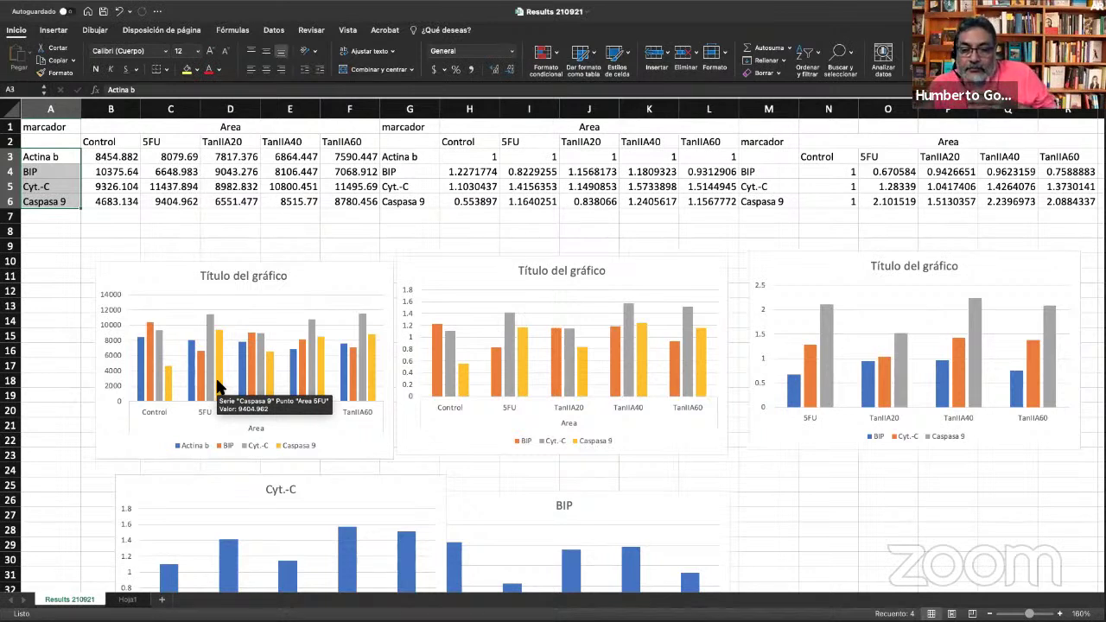
{"action": "scroll", "coordinate": [217, 387], "scroll_direction": "down", "scroll_amount": 4}
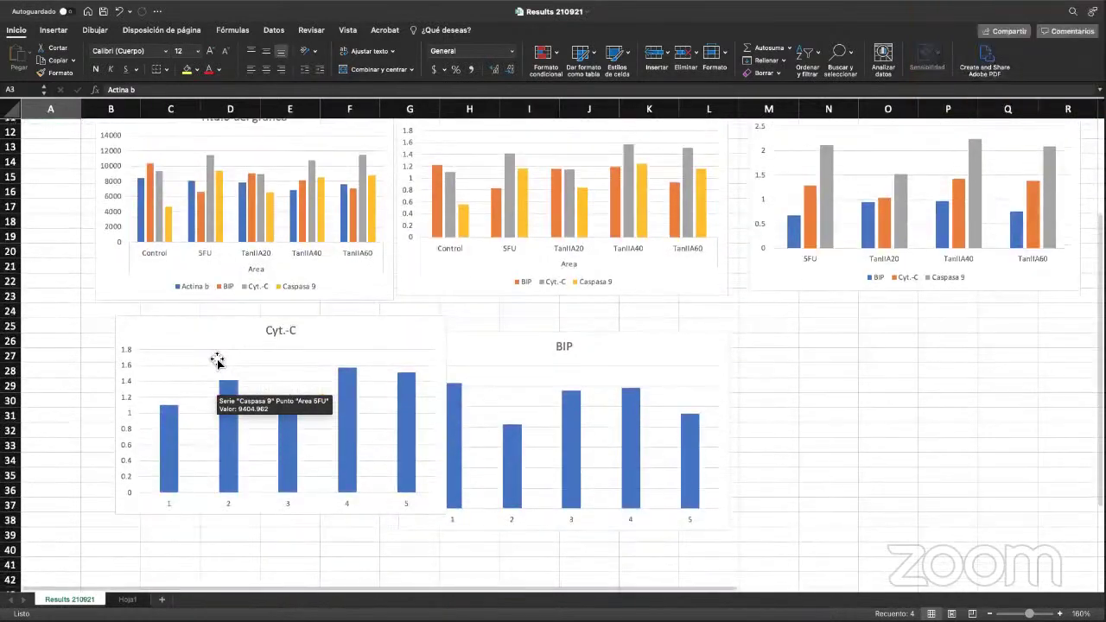
{"action": "scroll", "coordinate": [217, 361], "scroll_direction": "up", "scroll_amount": 4}
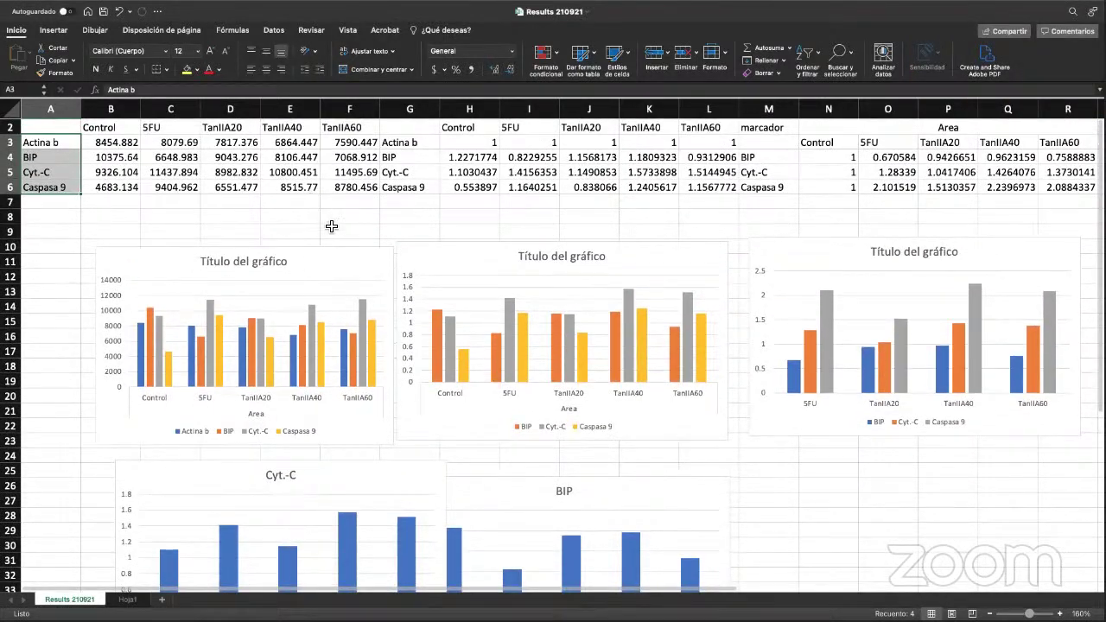
Shift the raw area chart slightly toward column A, away from the neighbouring normalised chart.
{"action": "left_click_drag", "start_coordinate": [311, 260], "coordinate": [274, 259]}
{"action": "scroll", "coordinate": [274, 259], "scroll_direction": "up", "scroll_amount": 1}
{"action": "scroll", "coordinate": [273, 259], "scroll_direction": "left", "scroll_amount": 1}
{"action": "scroll", "coordinate": [250, 220], "scroll_direction": "up", "scroll_amount": 1}
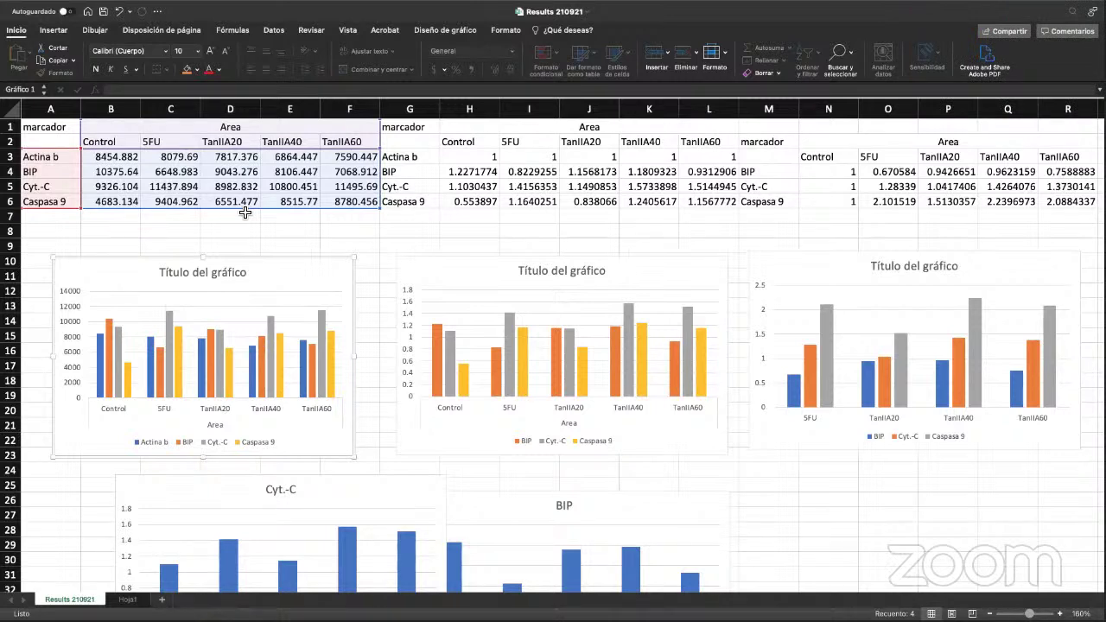
Examine the chart of BIP, Cyt.-C and Caspasa 9 relative to the control and compare it with the actin-normalised chart.
{"action": "mouse_move", "coordinate": [935, 39]}
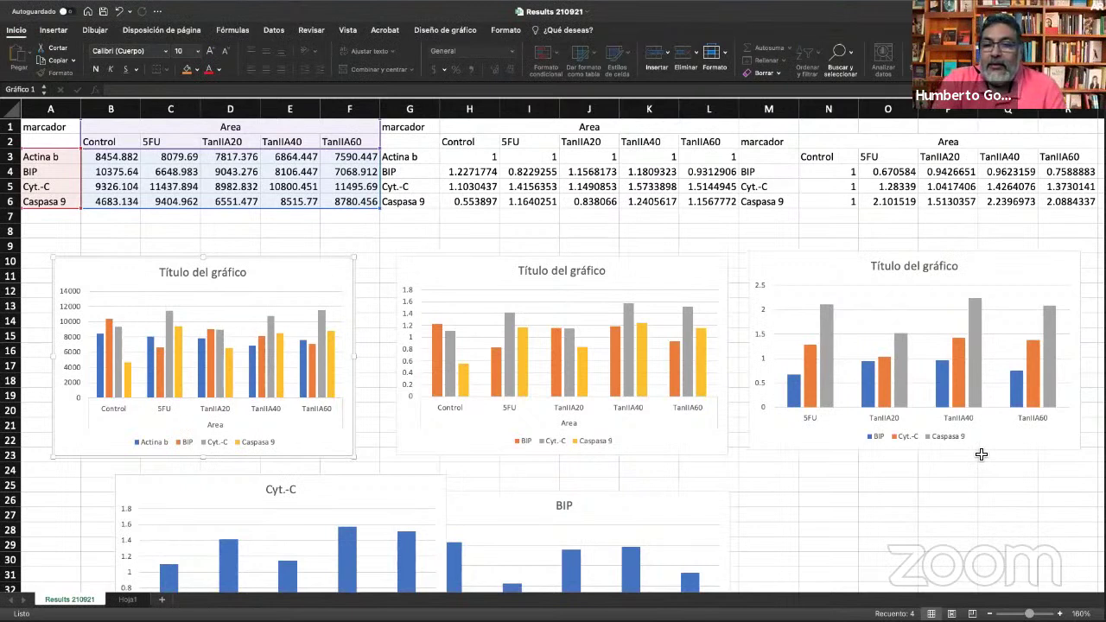
{"action": "left_click", "coordinate": [845, 263]}
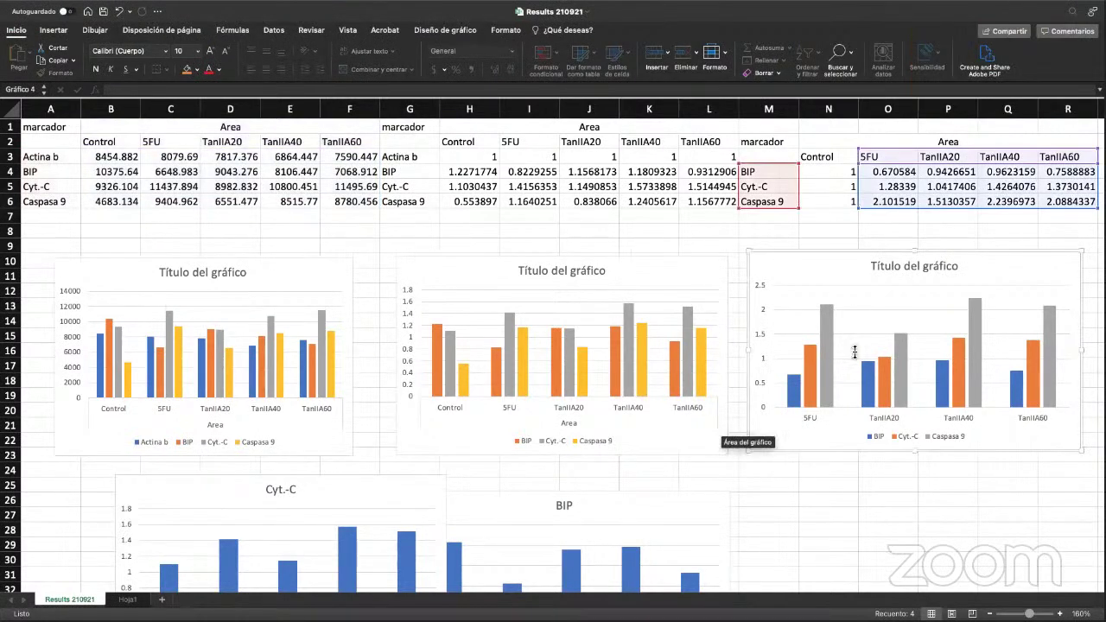
{"action": "mouse_move", "coordinate": [954, 364]}
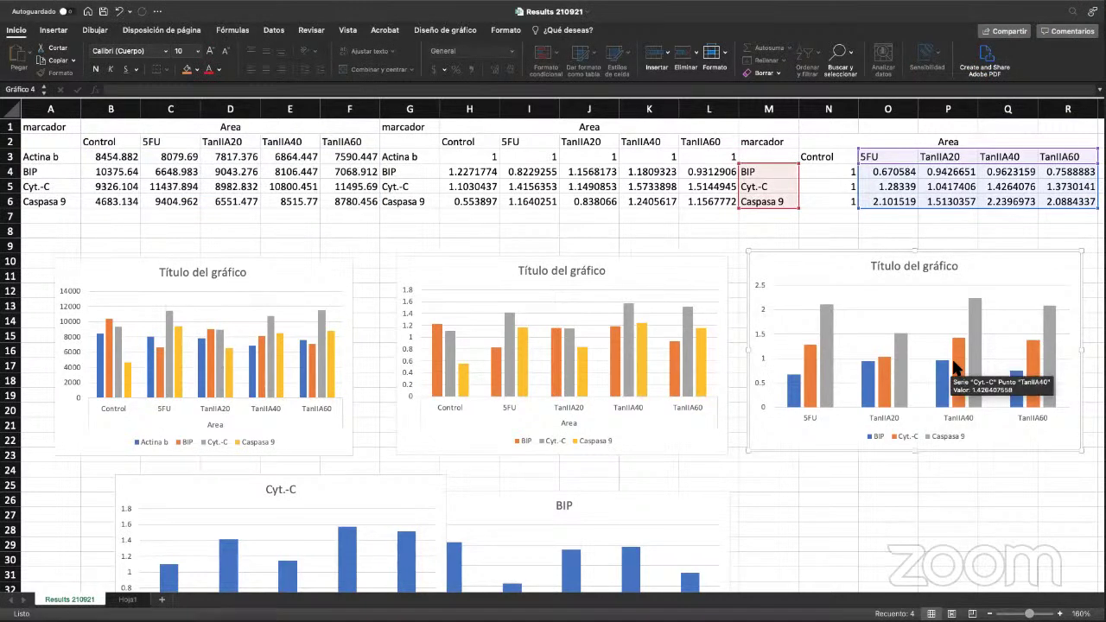
{"action": "mouse_move", "coordinate": [879, 357]}
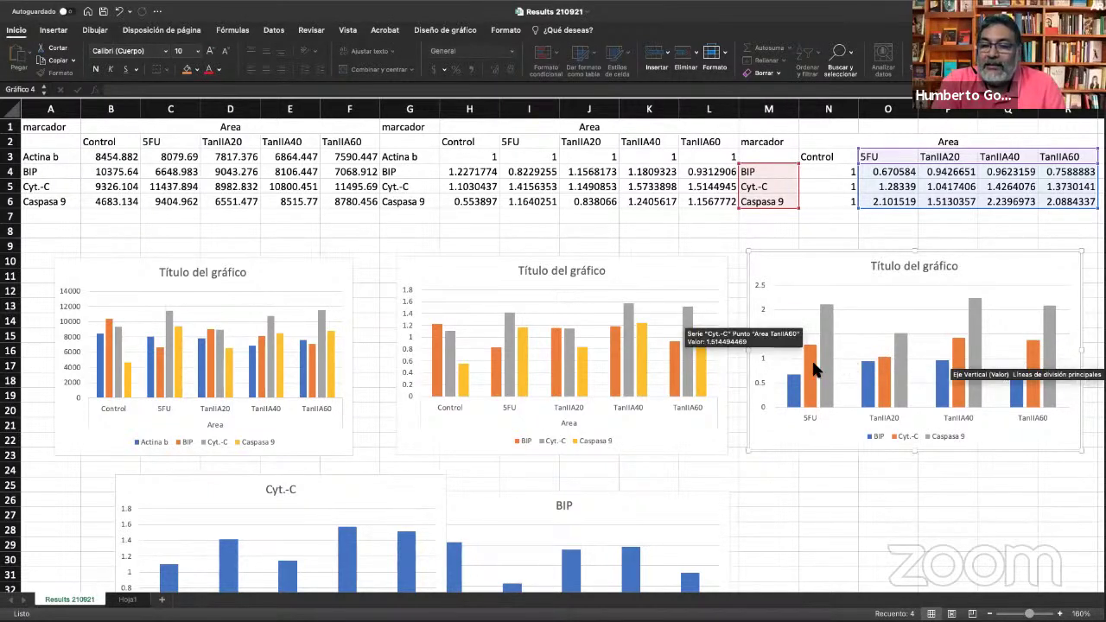
{"action": "mouse_move", "coordinate": [808, 367]}
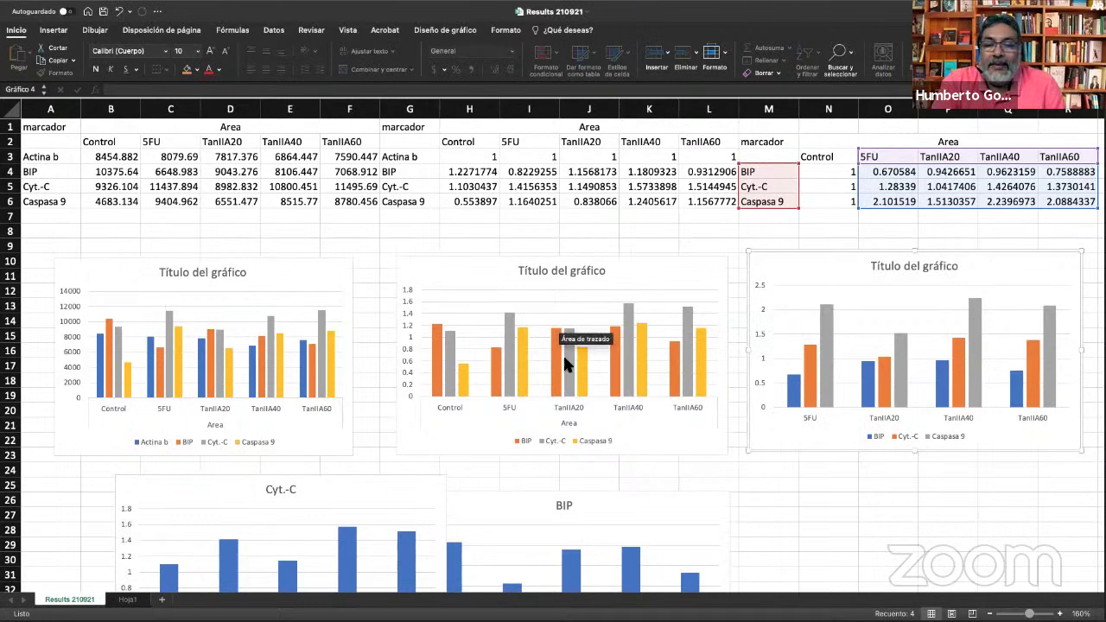
{"action": "mouse_move", "coordinate": [678, 361]}
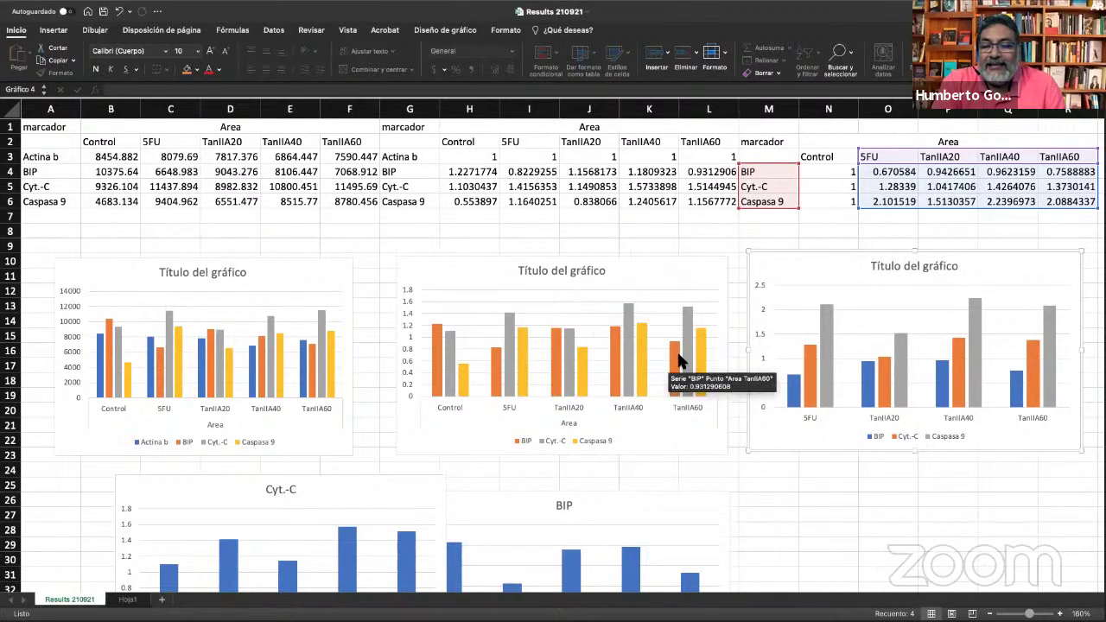
{"action": "scroll", "coordinate": [679, 361], "scroll_direction": "right", "scroll_amount": 1}
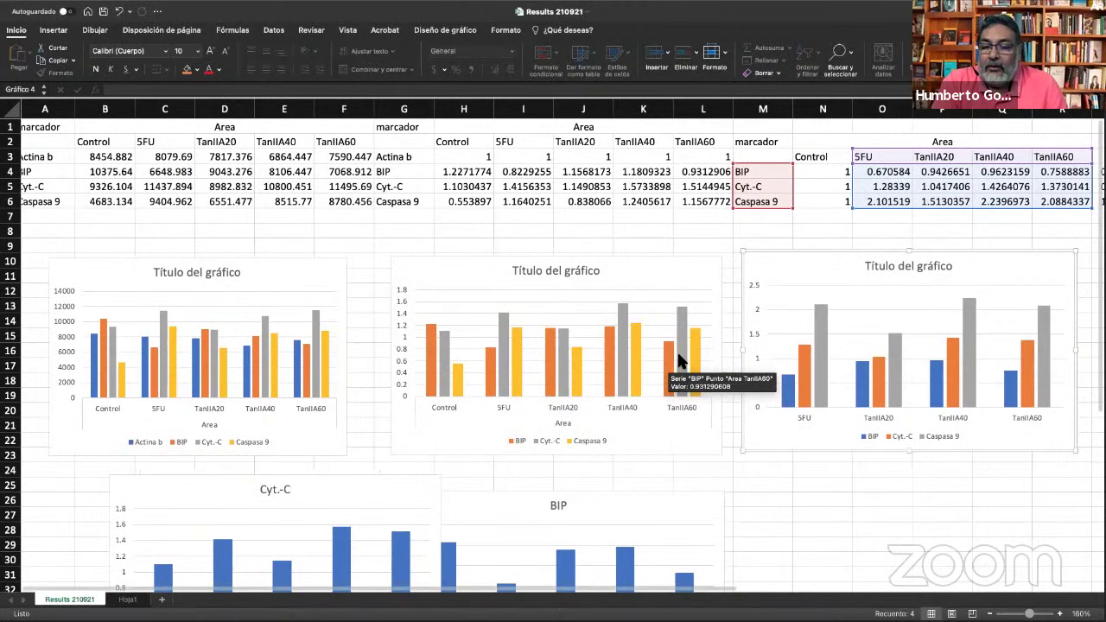
{"action": "mouse_move", "coordinate": [549, 361]}
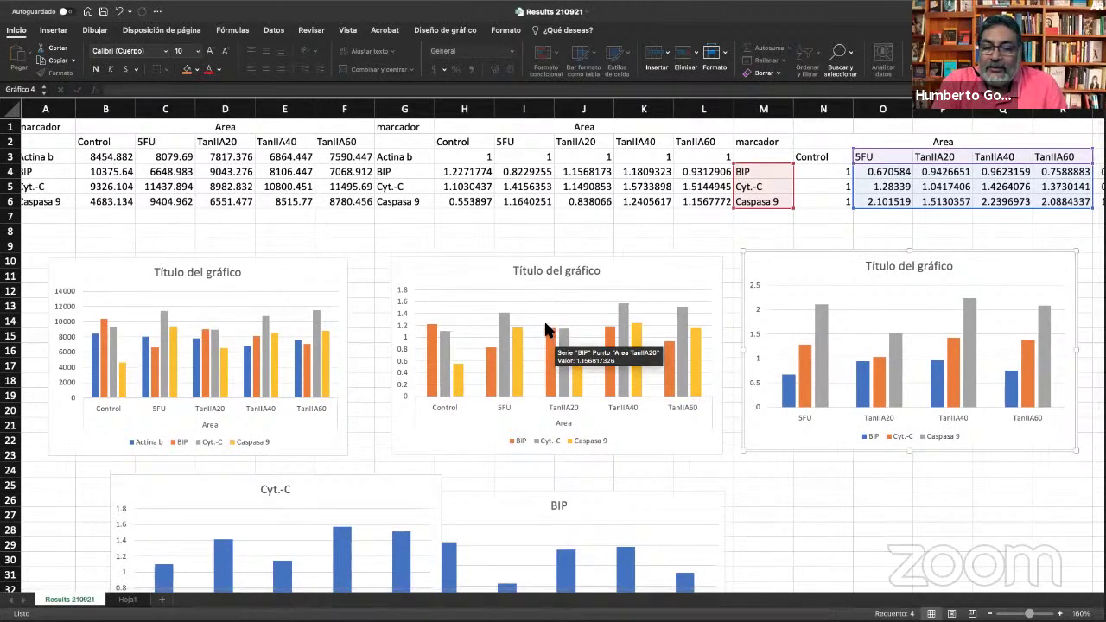
{"action": "mouse_move", "coordinate": [563, 343]}
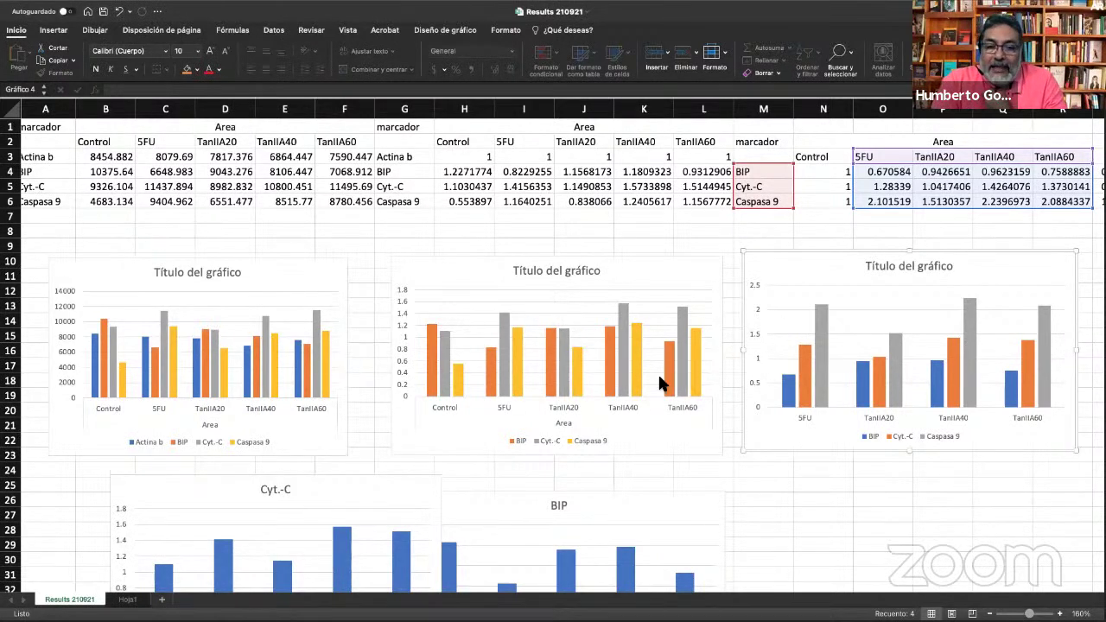
Shift the actin-normalised chart slightly toward the raw area chart, widening its gap to the control-relative chart.
{"action": "left_click", "coordinate": [484, 287]}
{"action": "left_click_drag", "start_coordinate": [484, 286], "coordinate": [459, 284]}
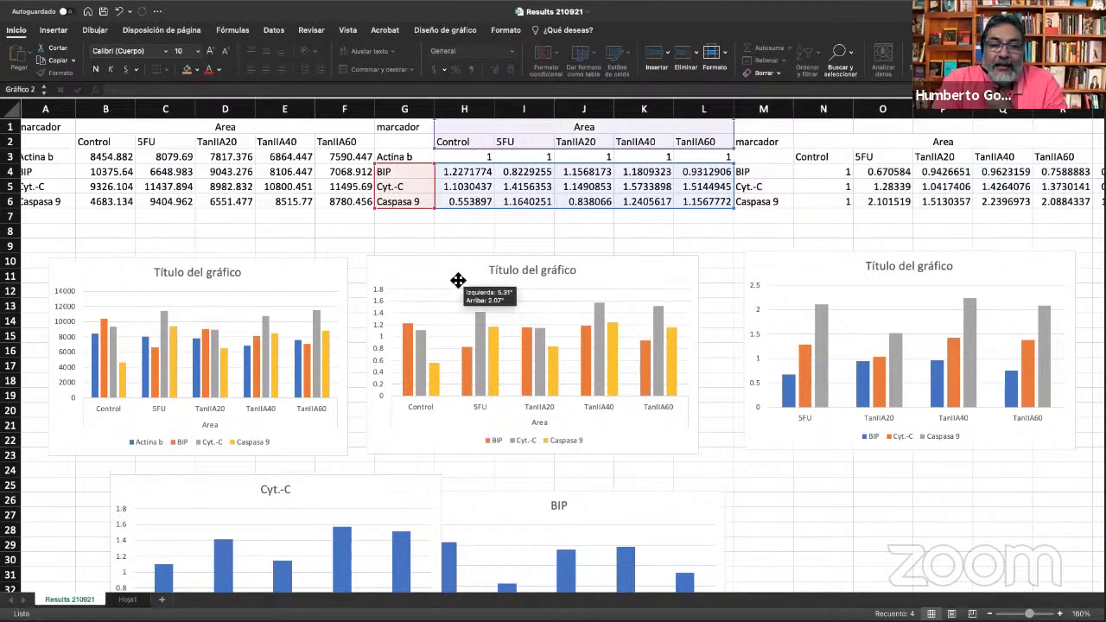
{"action": "scroll", "coordinate": [457, 281], "scroll_direction": "down", "scroll_amount": 1}
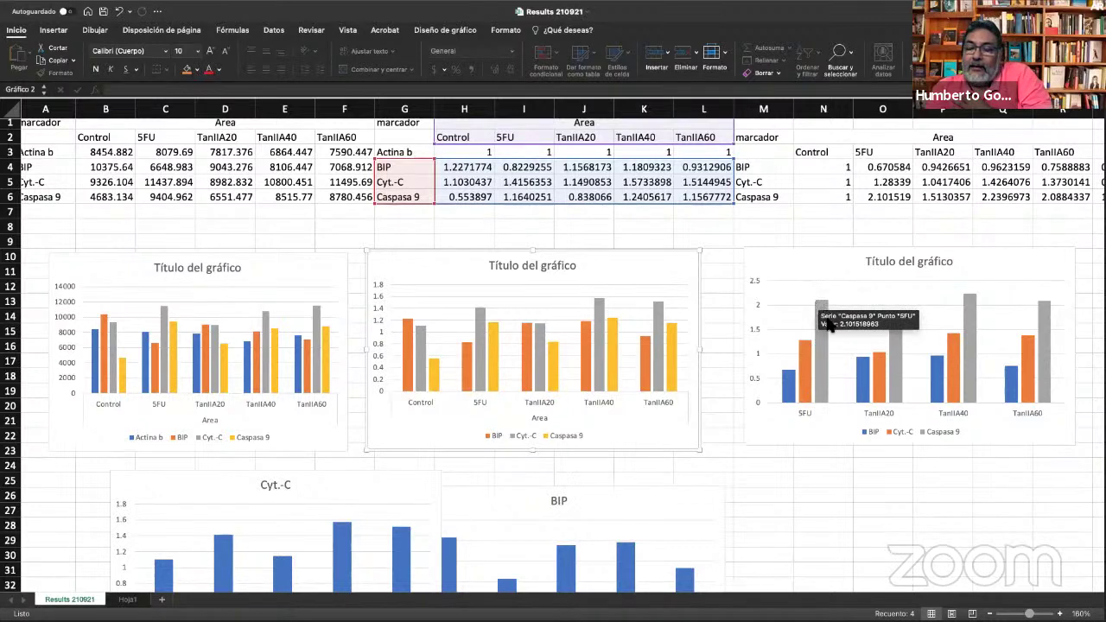
{"action": "mouse_move", "coordinate": [955, 337]}
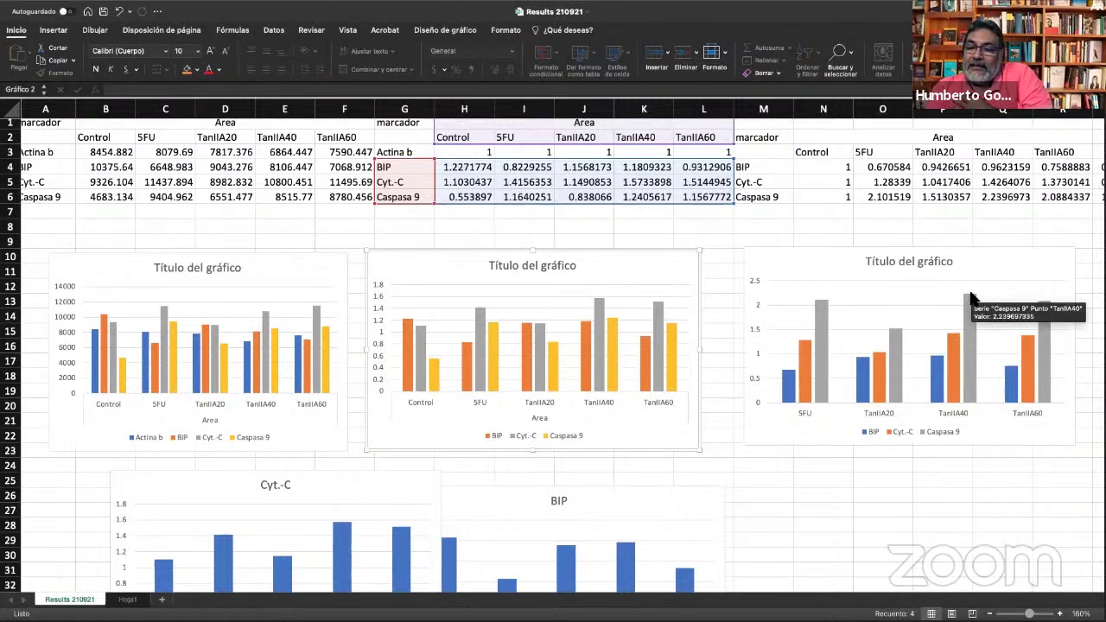
{"action": "mouse_move", "coordinate": [936, 362]}
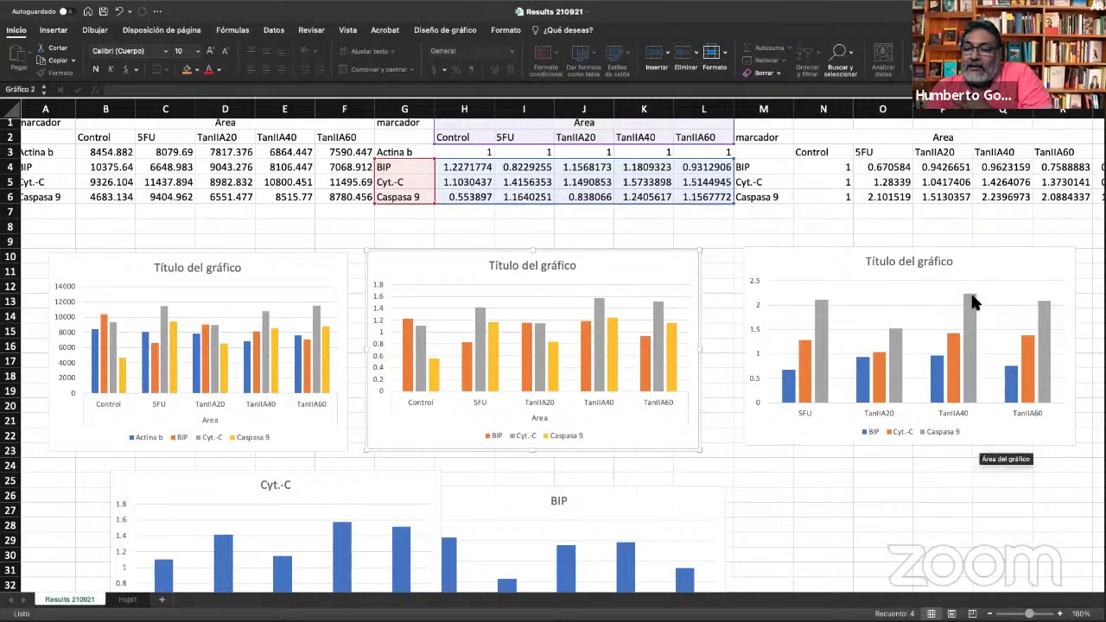
Recolor the BIP series in the actin-normalised chart with the solid theme blue used for BIP in the control-relative chart.
{"action": "mouse_move", "coordinate": [967, 301]}
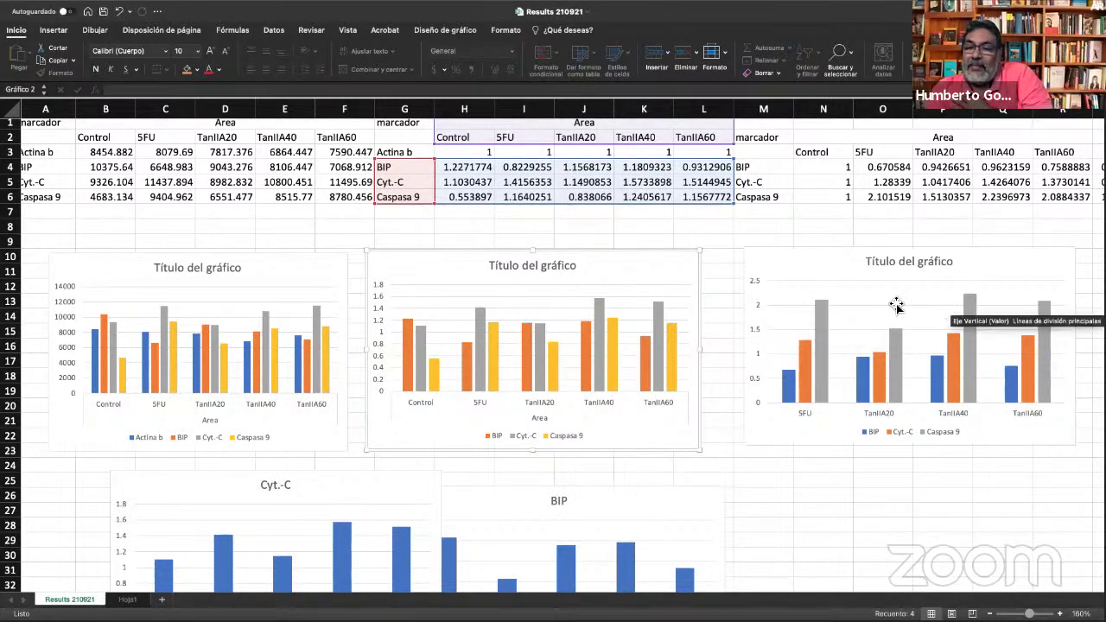
{"action": "mouse_move", "coordinate": [806, 342]}
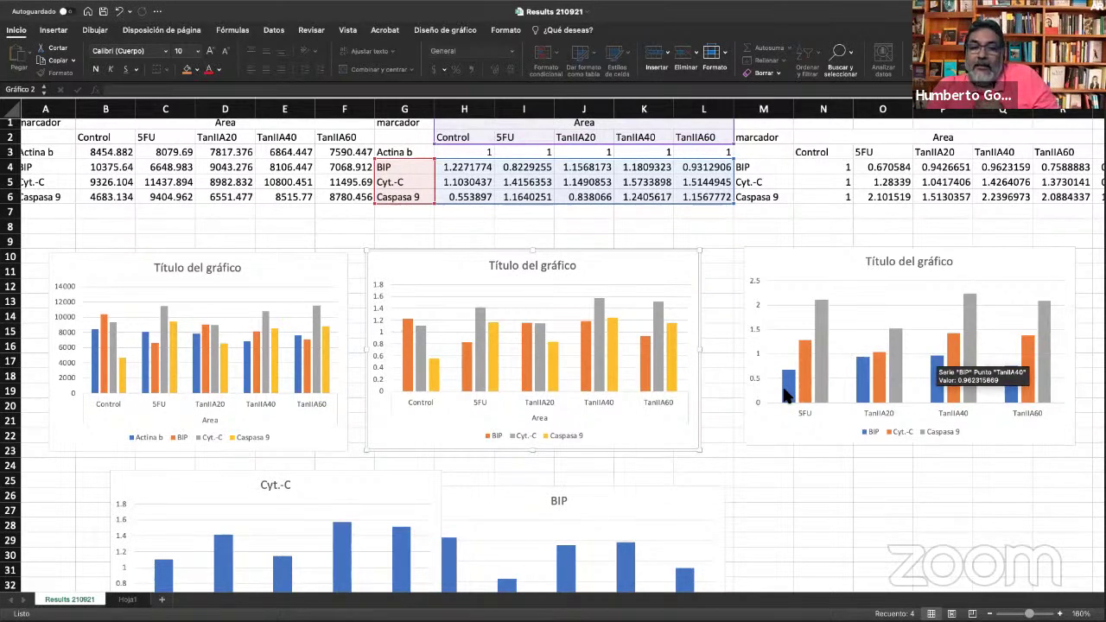
{"action": "right_click", "coordinate": [410, 363]}
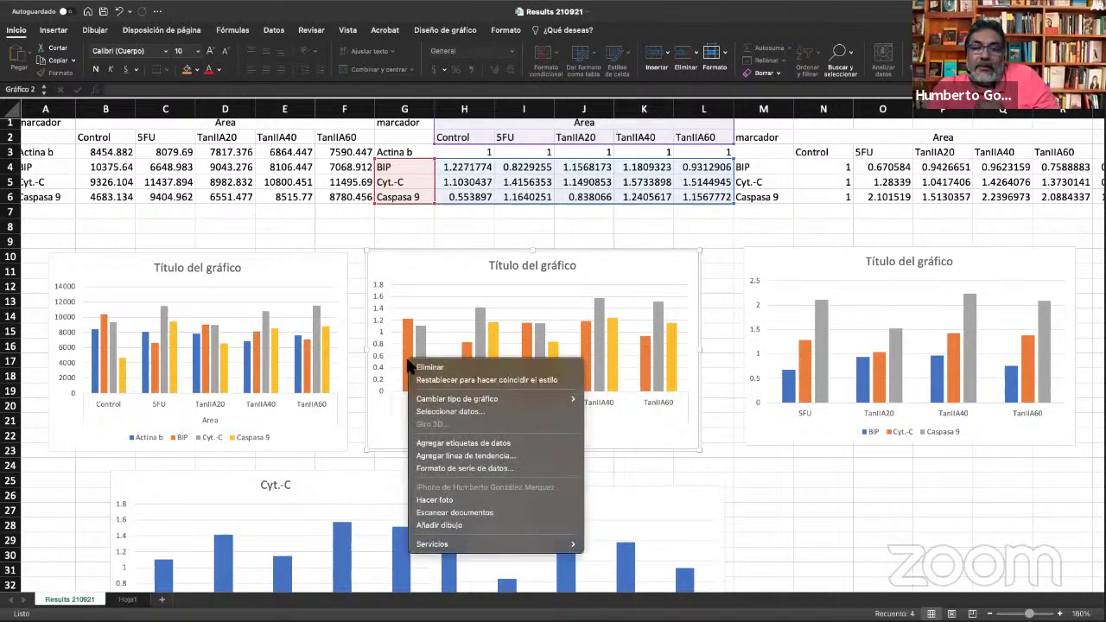
{"action": "key", "text": "Escape"}
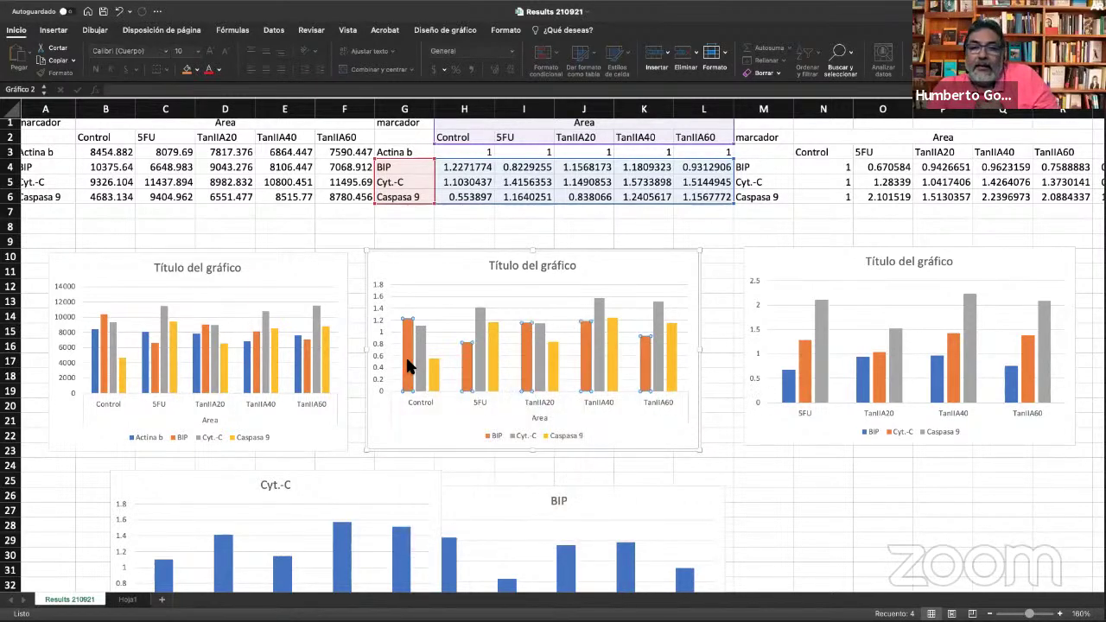
{"action": "double_click", "coordinate": [409, 365]}
{"action": "right_click", "coordinate": [409, 365]}
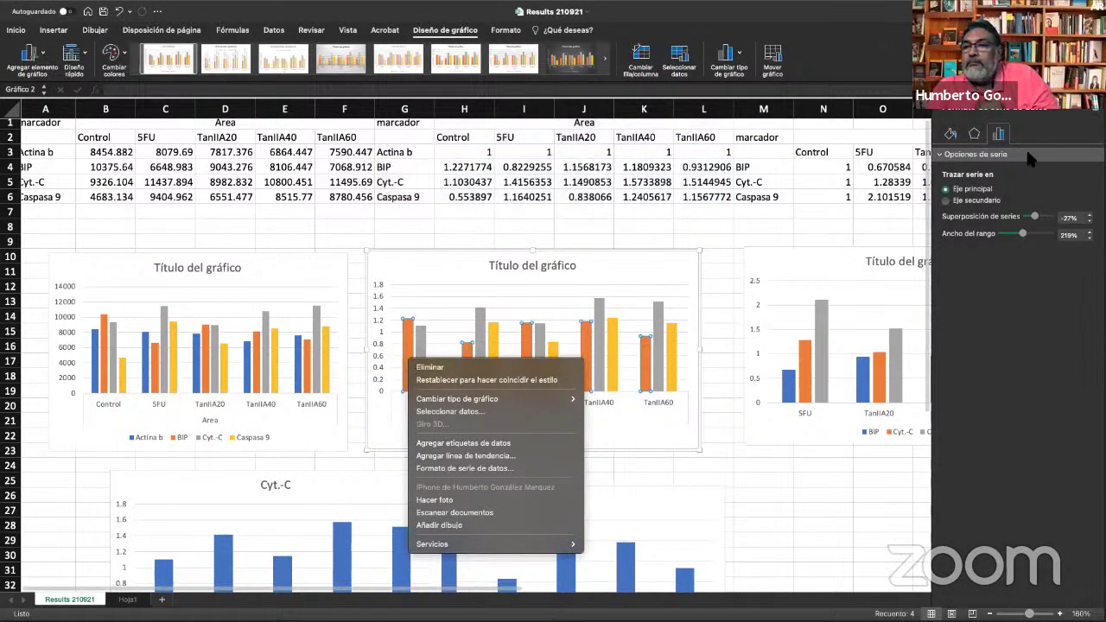
{"action": "left_click", "coordinate": [950, 135]}
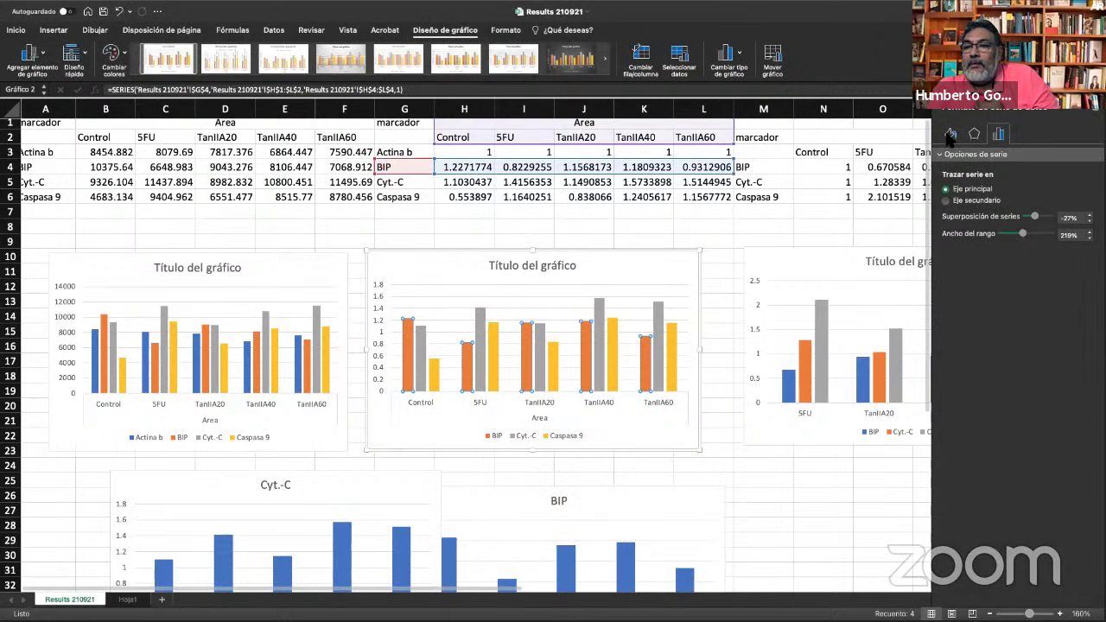
{"action": "left_click", "coordinate": [949, 135]}
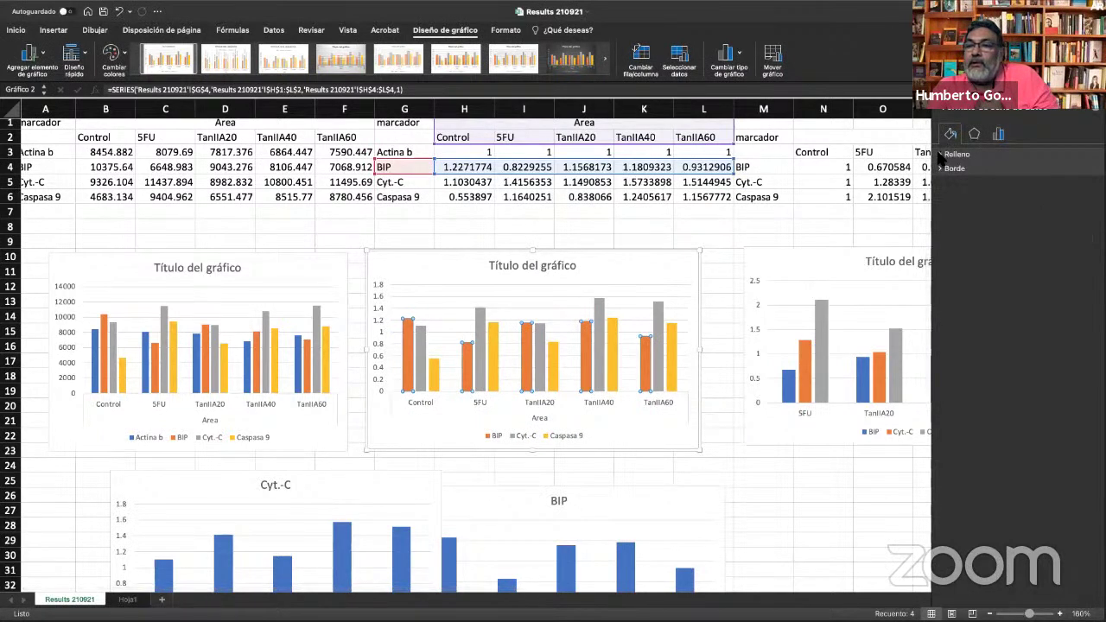
{"action": "left_click", "coordinate": [942, 153]}
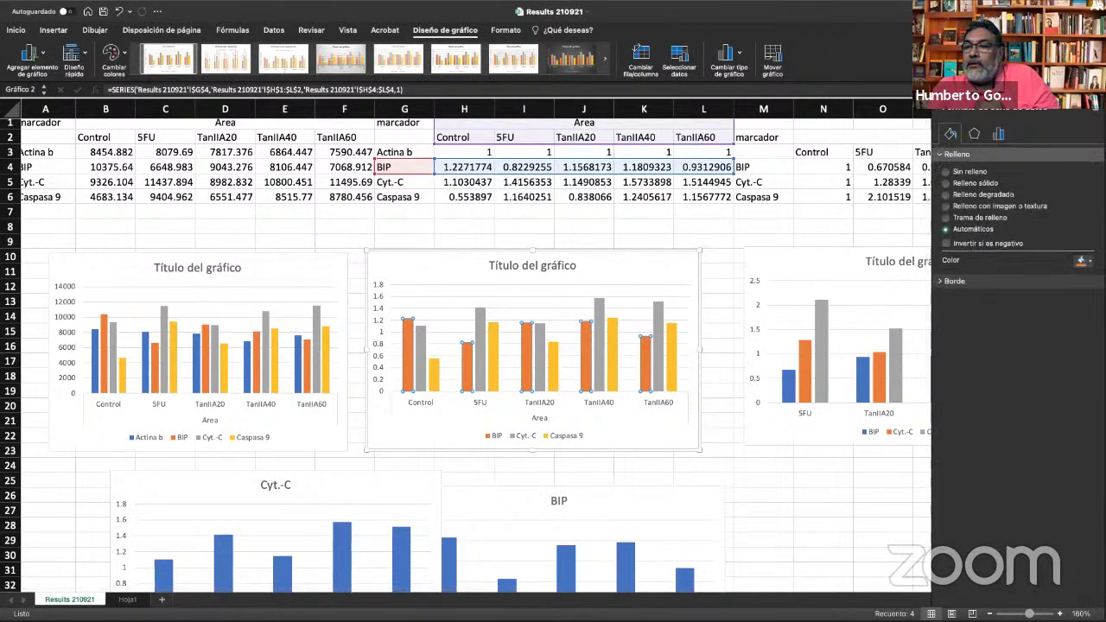
{"action": "left_click", "coordinate": [1089, 261]}
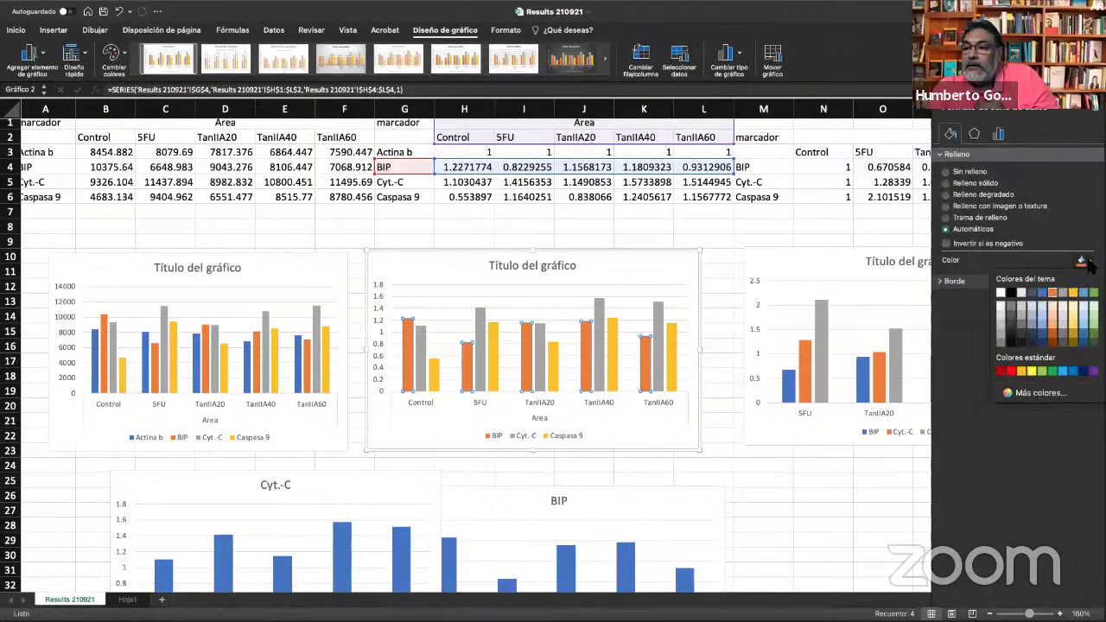
{"action": "left_click", "coordinate": [1041, 293]}
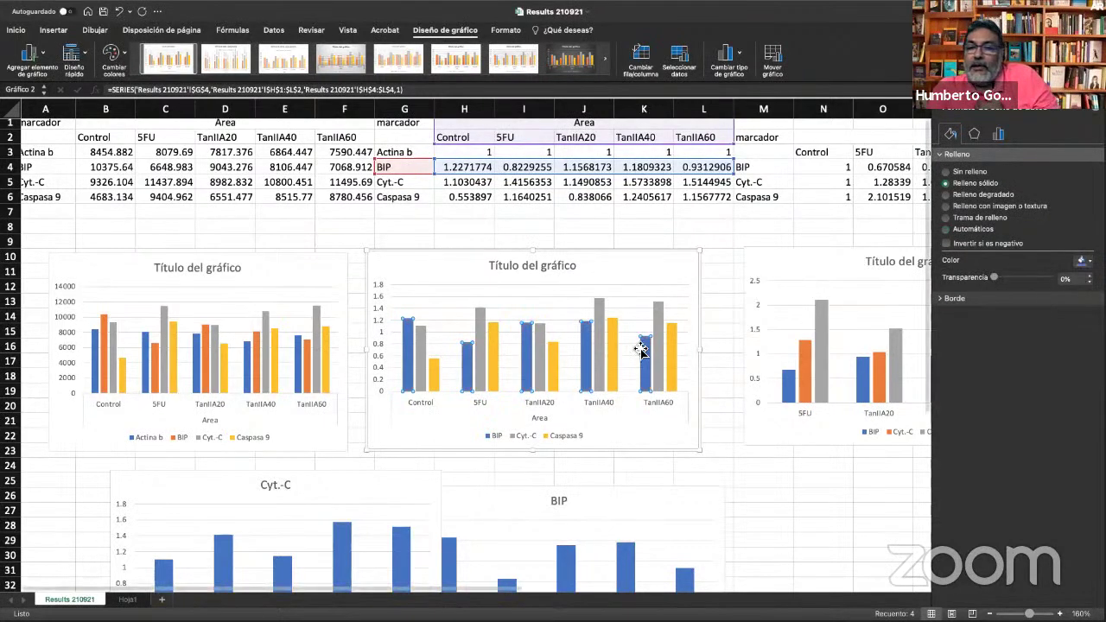
Recolor the Cyt.-C series in the actin-normalised chart with the solid theme orange.
{"action": "left_click", "coordinate": [418, 351]}
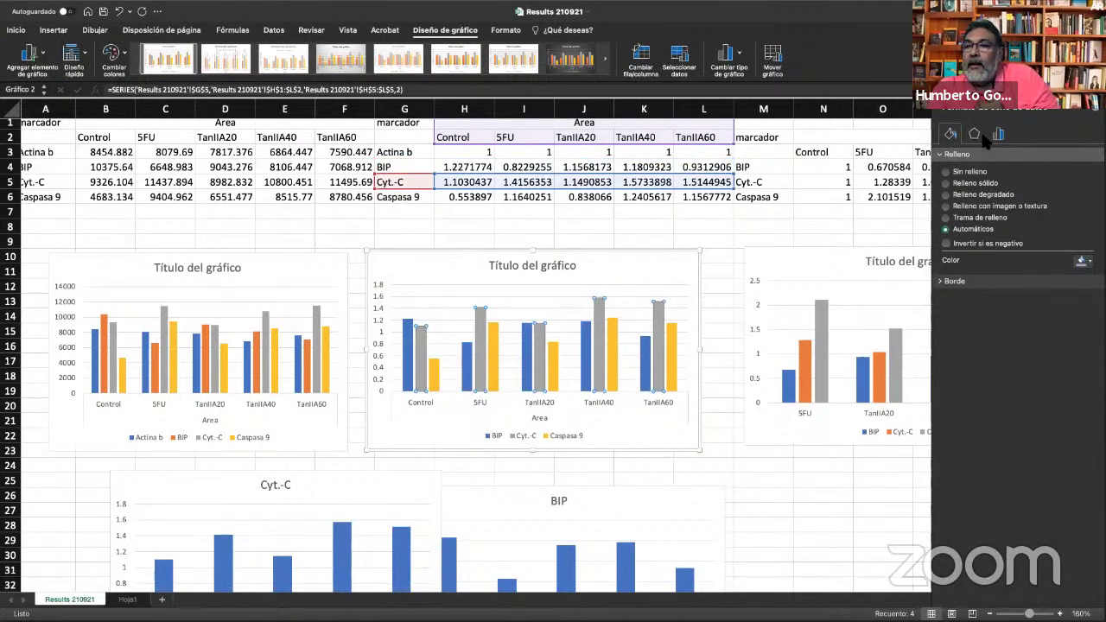
{"action": "left_click", "coordinate": [1087, 261]}
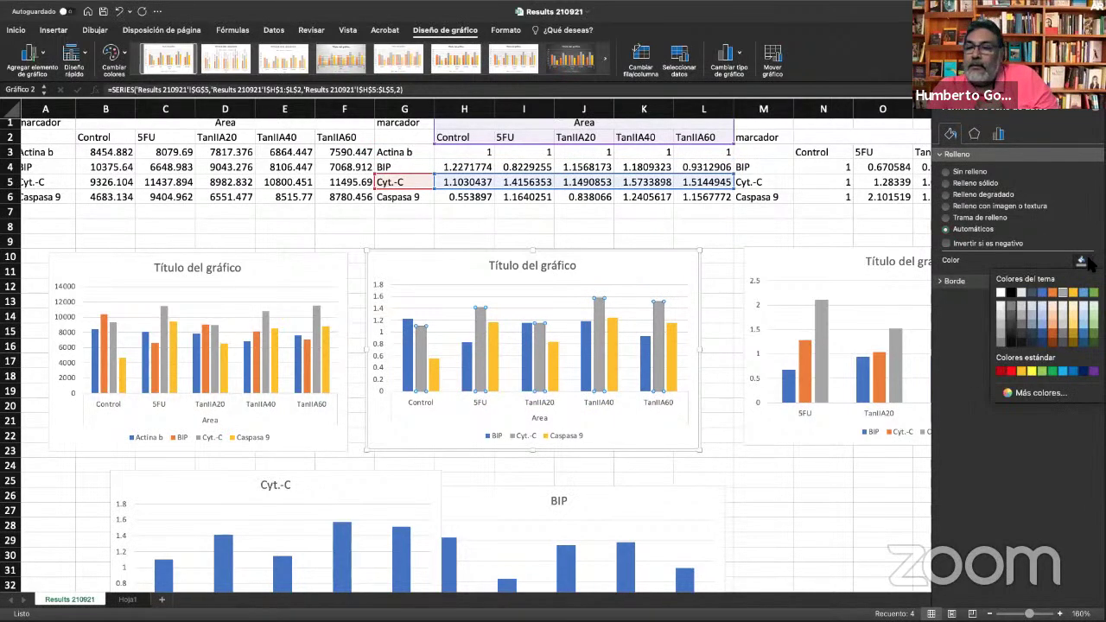
{"action": "left_click", "coordinate": [1051, 293]}
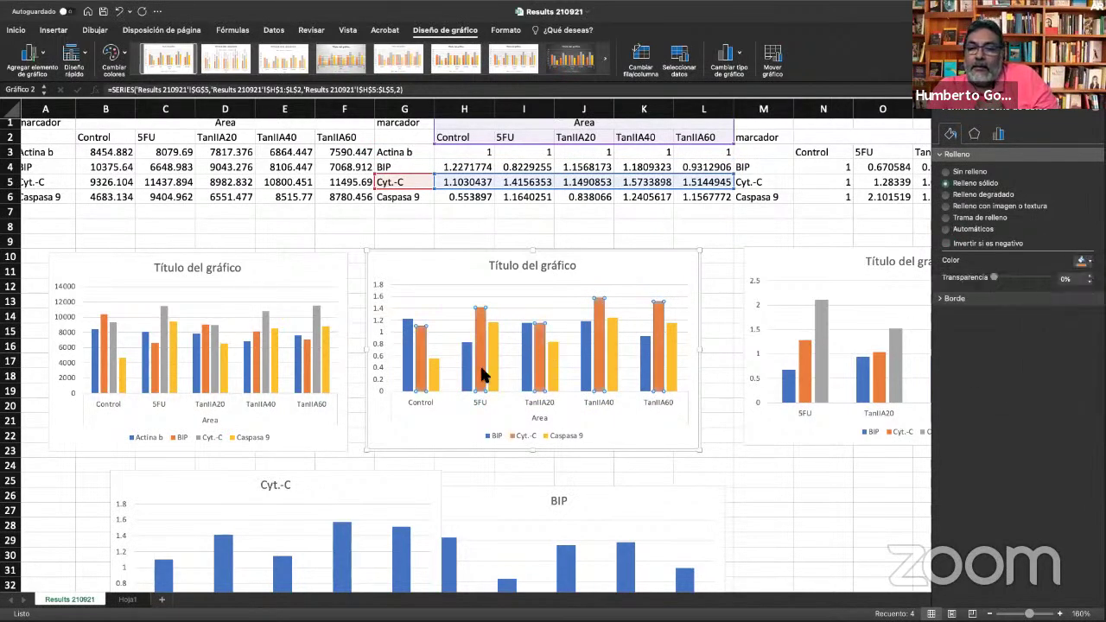
Recolor the Caspasa 9 series in the actin-normalised chart solid medium gray to match the control-relative chart, and close the formatting options.
{"action": "left_click", "coordinate": [434, 387]}
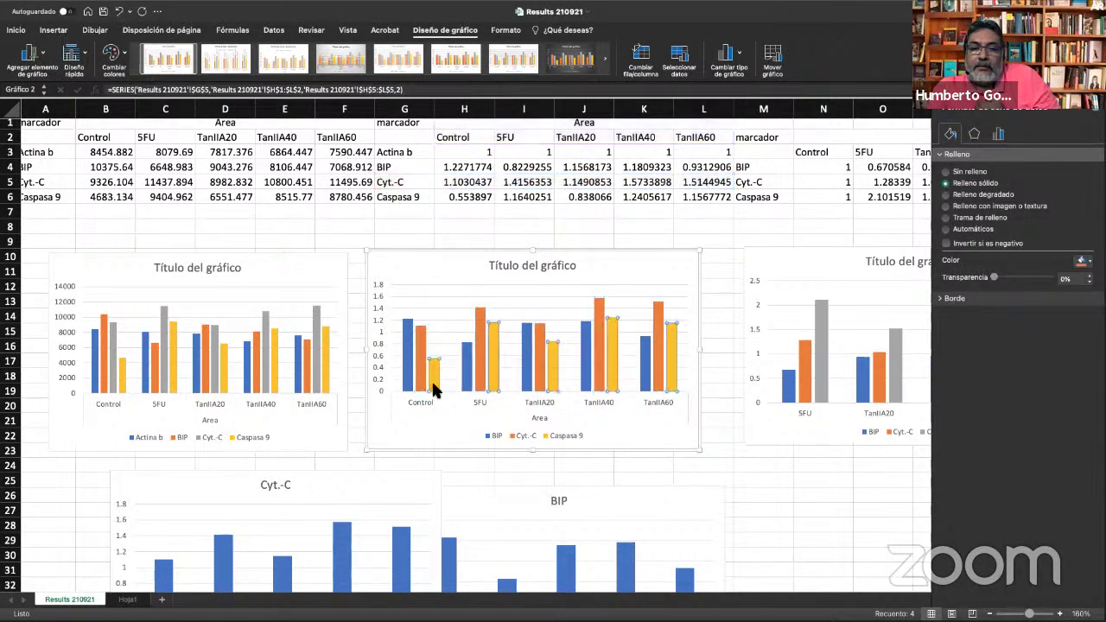
{"action": "left_click", "coordinate": [1087, 261]}
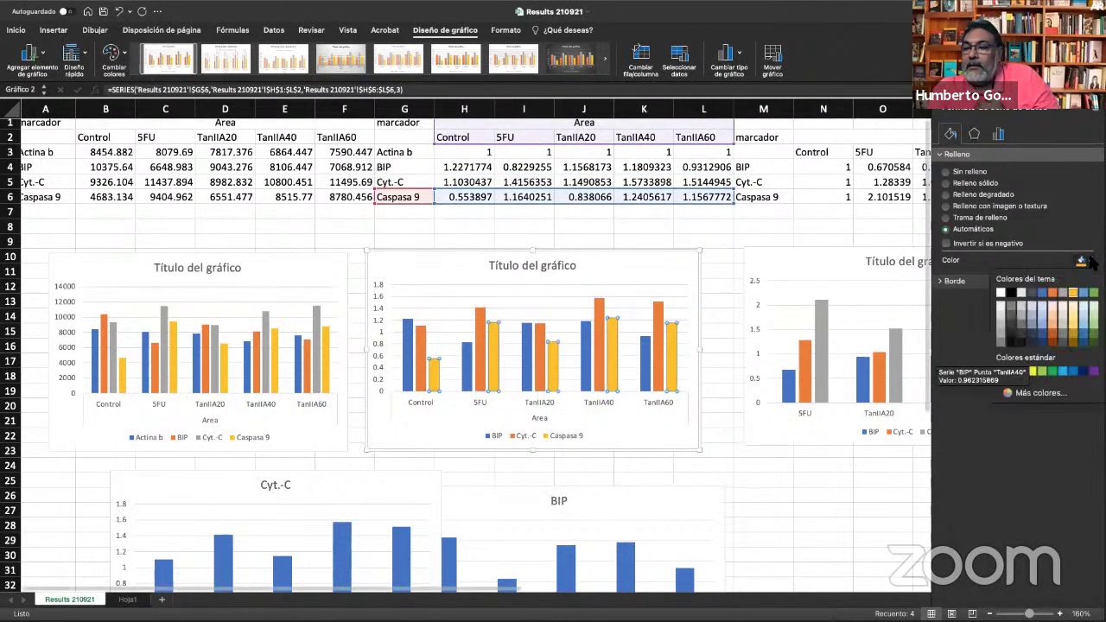
{"action": "left_click", "coordinate": [1020, 292]}
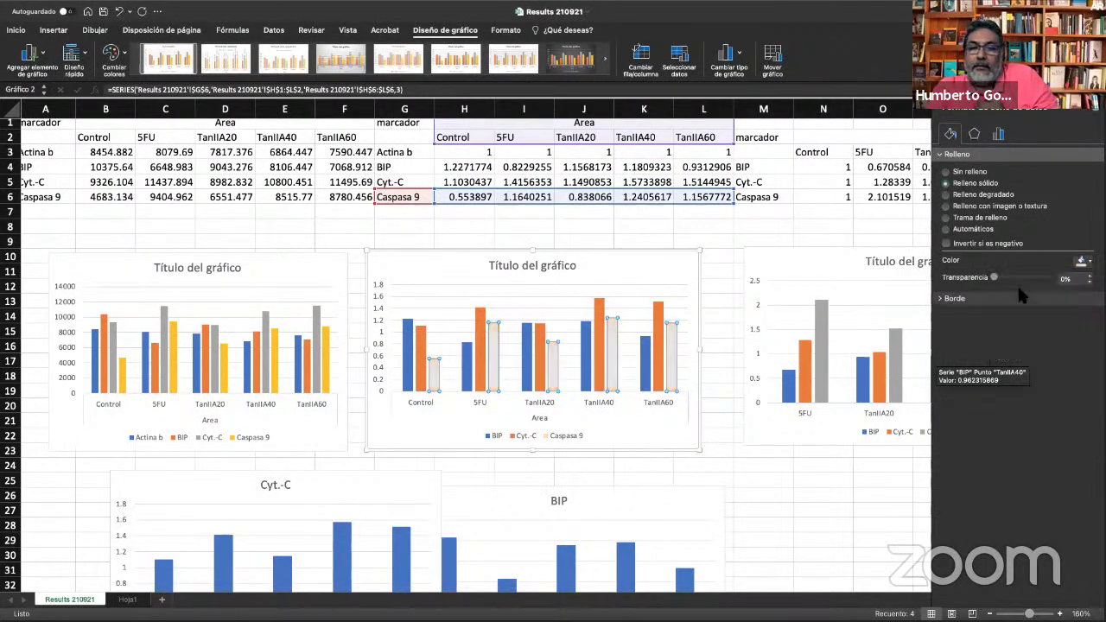
{"action": "left_click", "coordinate": [1088, 262]}
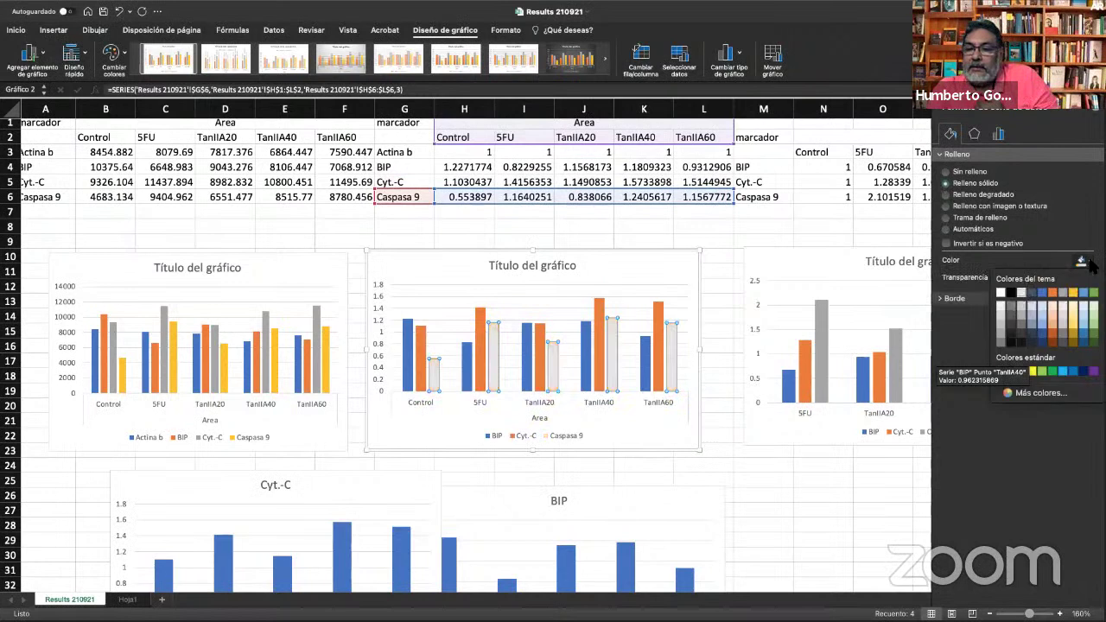
{"action": "left_click", "coordinate": [1000, 316]}
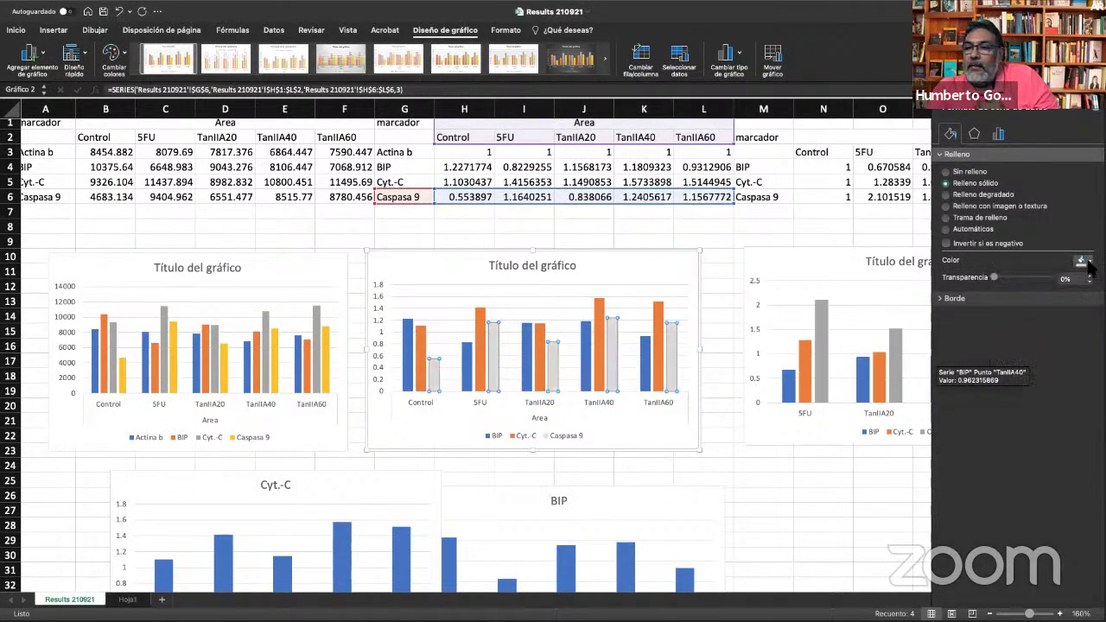
{"action": "left_click", "coordinate": [1088, 263]}
{"action": "left_click", "coordinate": [998, 332]}
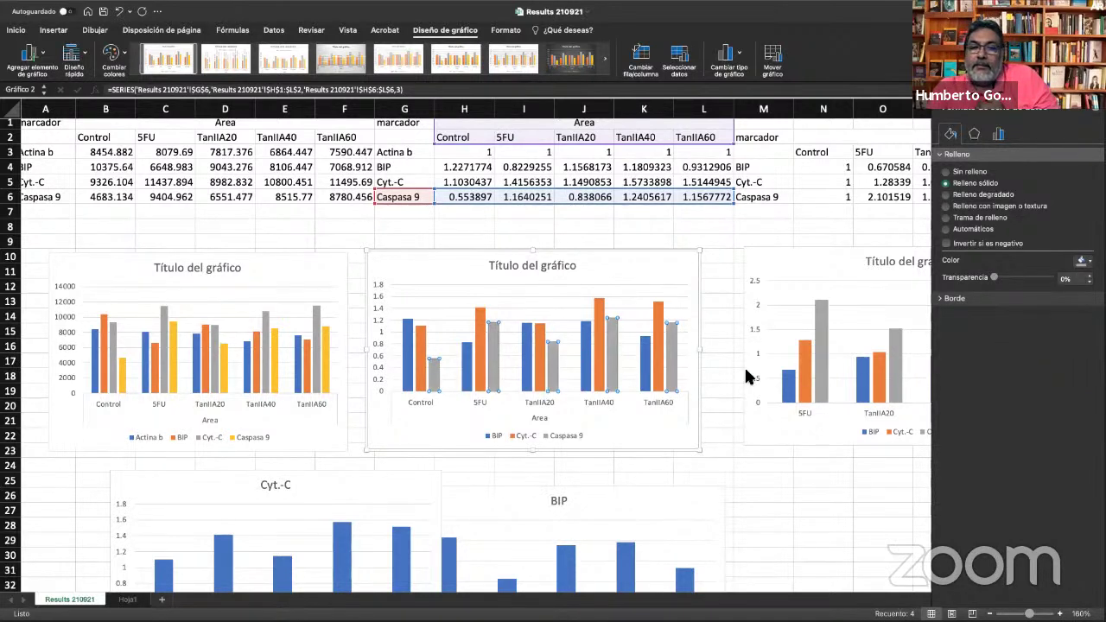
{"action": "left_click", "coordinate": [647, 286]}
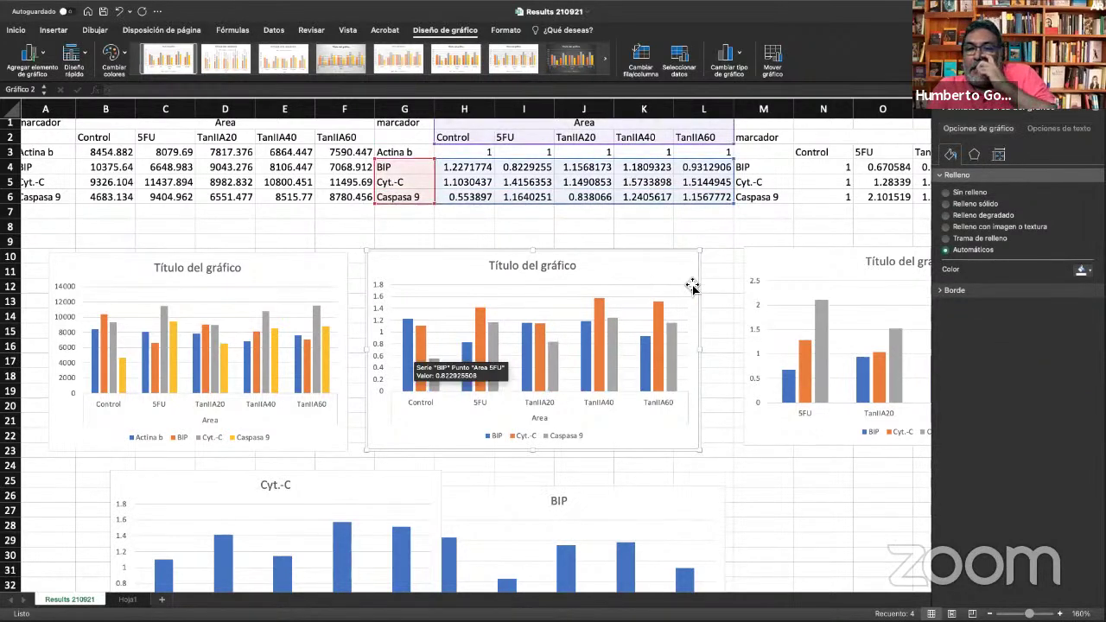
{"action": "left_click", "coordinate": [1094, 110]}
Enter the label "Fold change" in cell N24, beneath the control-relative chart.
{"action": "scroll", "coordinate": [802, 273], "scroll_direction": "right", "scroll_amount": 3}
{"action": "scroll", "coordinate": [802, 273], "scroll_direction": "right", "scroll_amount": 1}
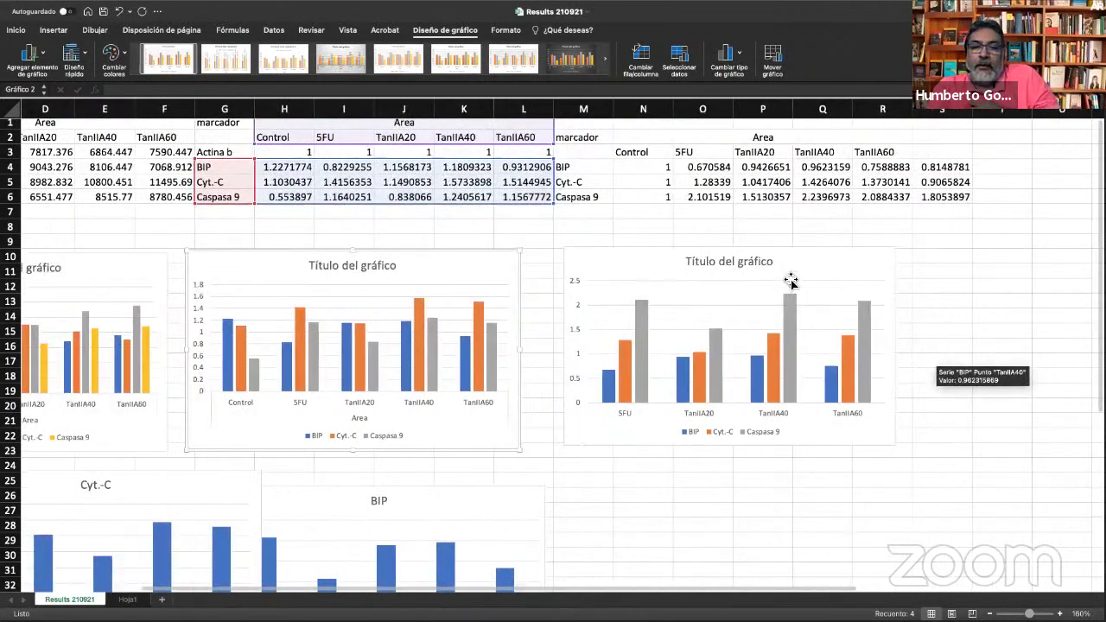
{"action": "mouse_move", "coordinate": [787, 403]}
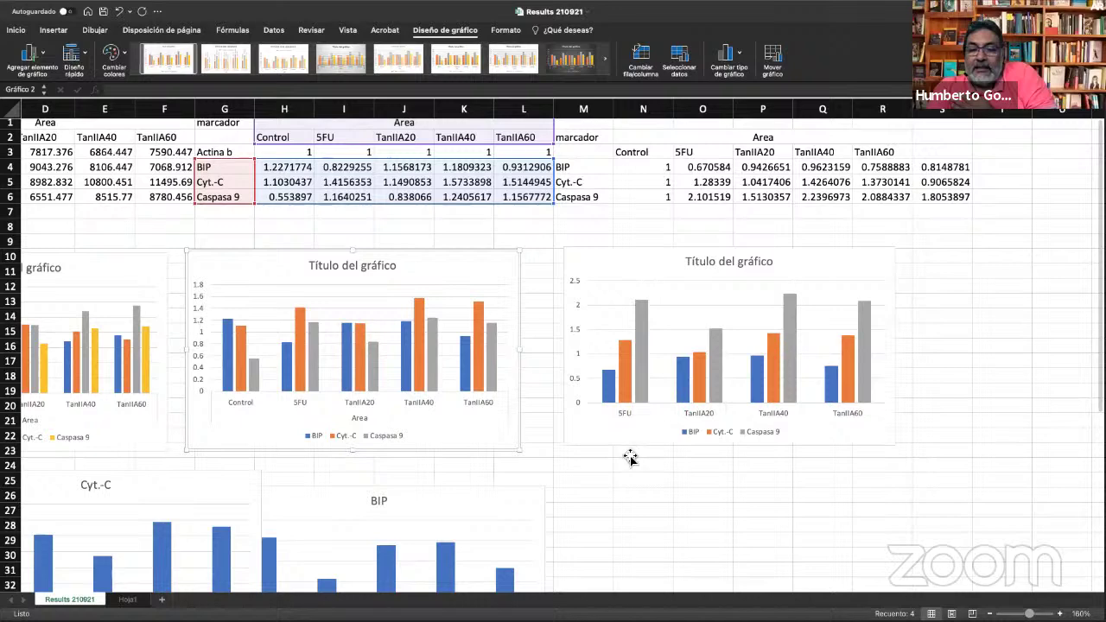
{"action": "scroll", "coordinate": [662, 268], "scroll_direction": "right", "scroll_amount": 2}
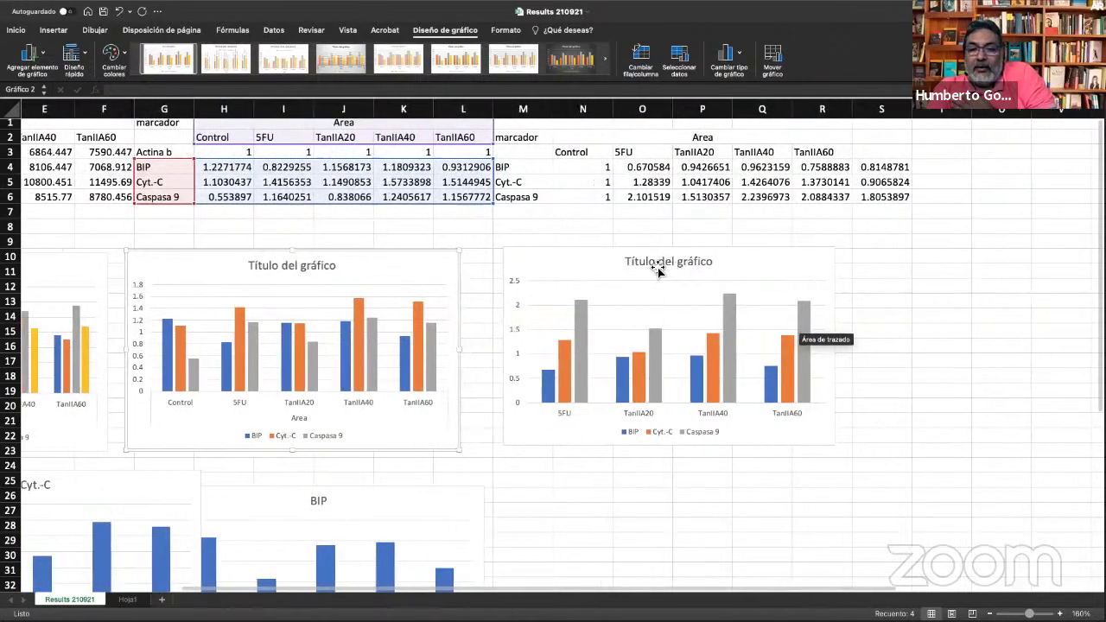
{"action": "scroll", "coordinate": [659, 270], "scroll_direction": "left", "scroll_amount": 2}
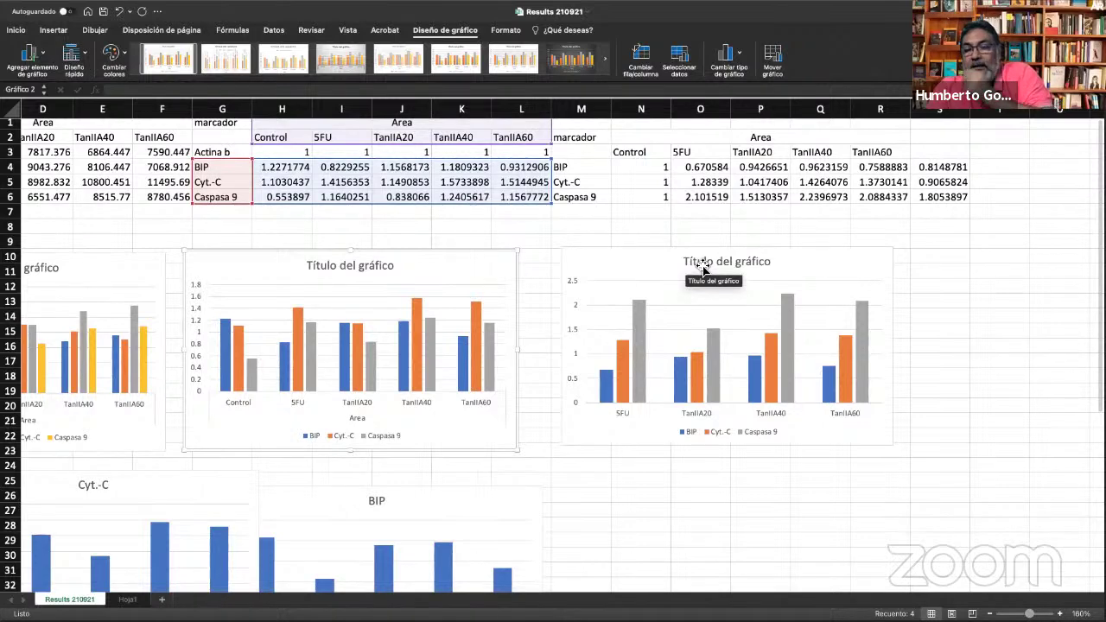
{"action": "scroll", "coordinate": [682, 346], "scroll_direction": "right", "scroll_amount": 1}
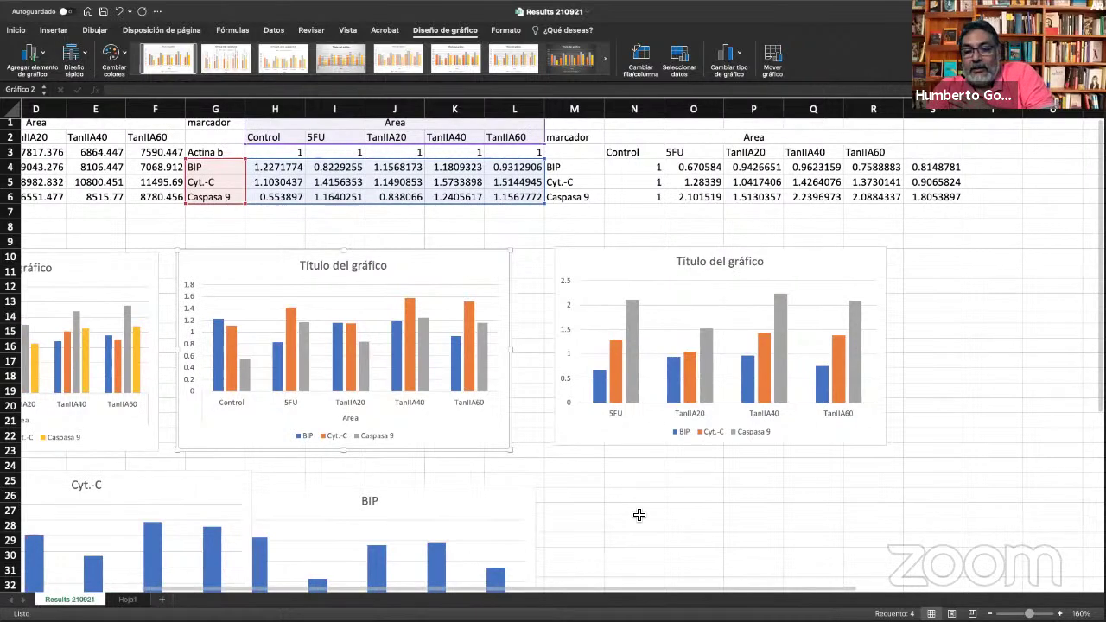
{"action": "left_click", "coordinate": [635, 469]}
{"action": "type", "text": "Fold change"}
{"action": "key", "text": "Return"}
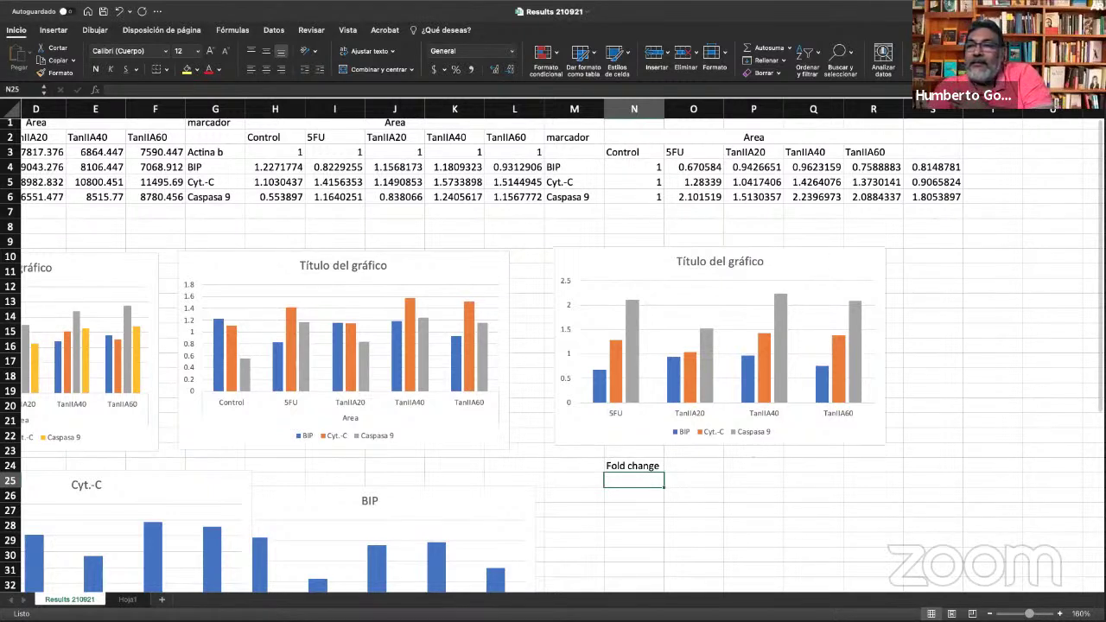
Separate the overlapping Cyt.-C and BIP charts, placing them side by side below the raw area and actin-normalised charts.
{"action": "mouse_move", "coordinate": [872, 1]}
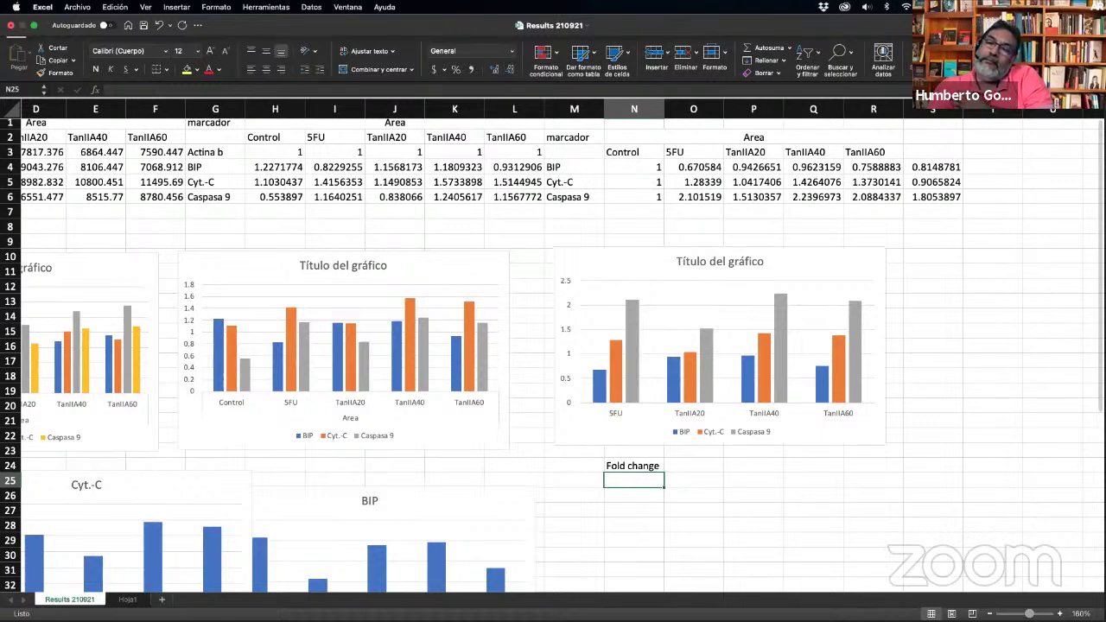
{"action": "scroll", "coordinate": [529, 228], "scroll_direction": "left", "scroll_amount": 5}
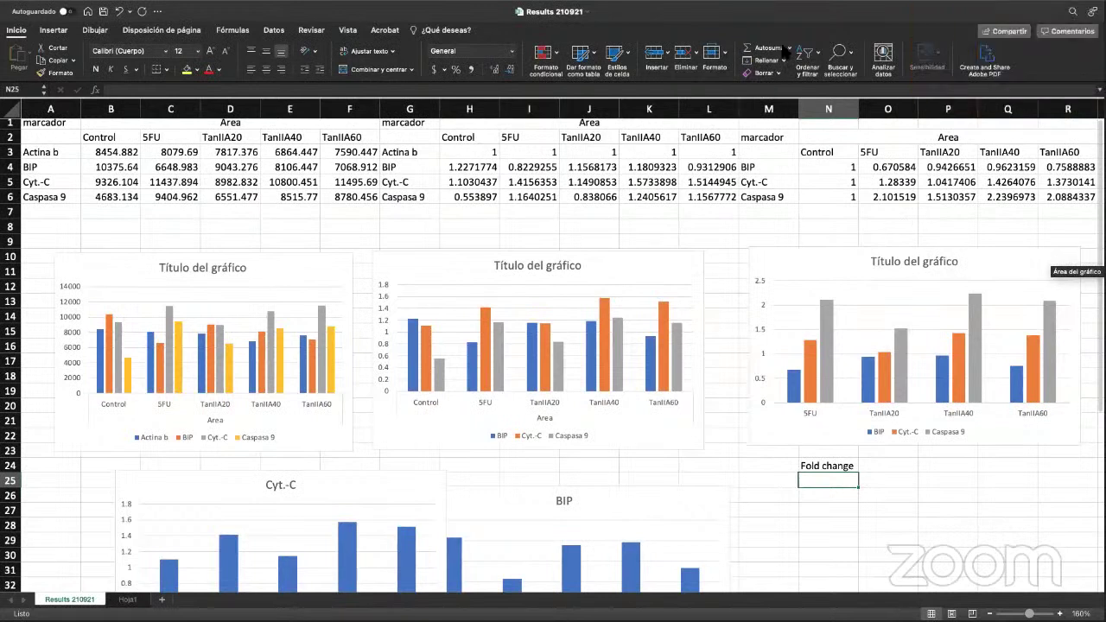
{"action": "scroll", "coordinate": [477, 311], "scroll_direction": "down", "scroll_amount": 8}
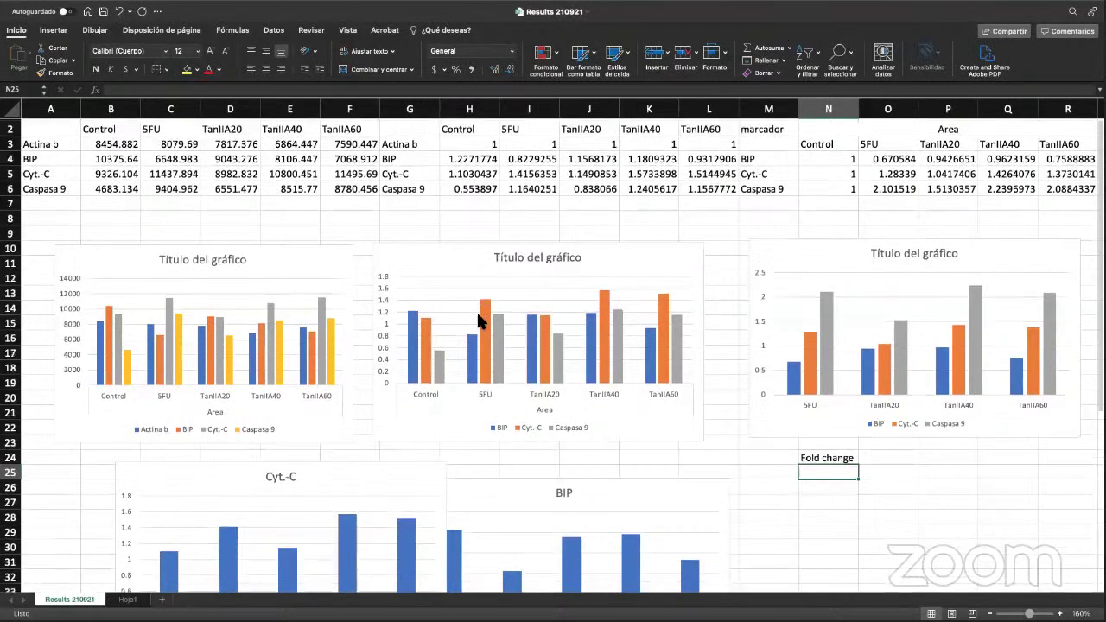
{"action": "left_click_drag", "start_coordinate": [335, 253], "coordinate": [260, 261]}
{"action": "left_click_drag", "start_coordinate": [487, 265], "coordinate": [485, 257]}
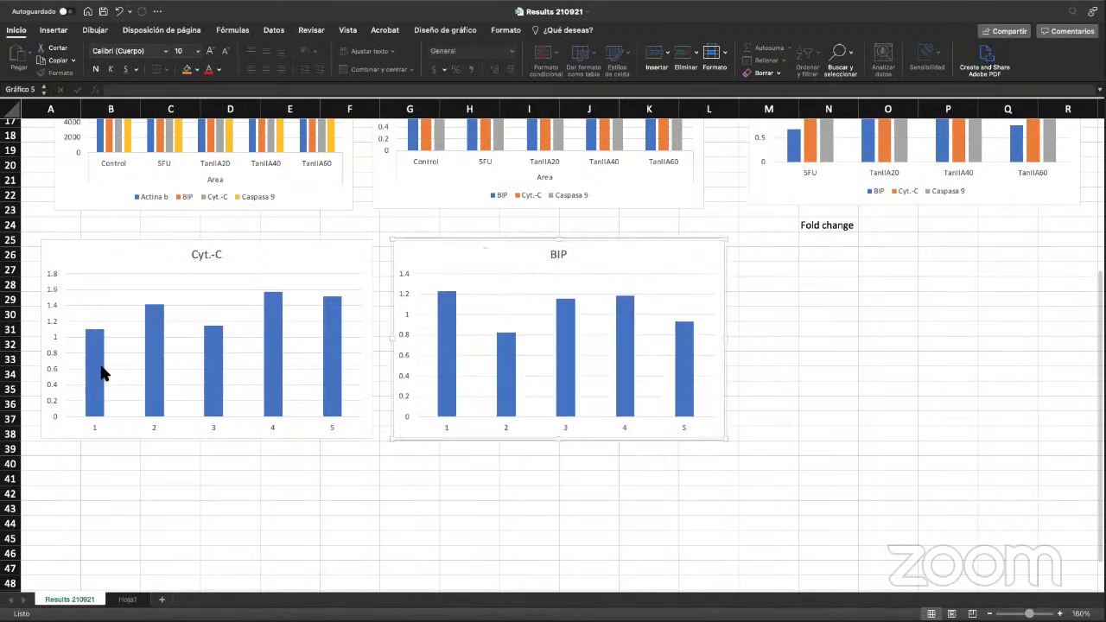
Try to recolor the first bar of the Cyt.-C chart with the solid theme orange, and undo the fill.
{"action": "scroll", "coordinate": [212, 354], "scroll_direction": "up", "scroll_amount": 2}
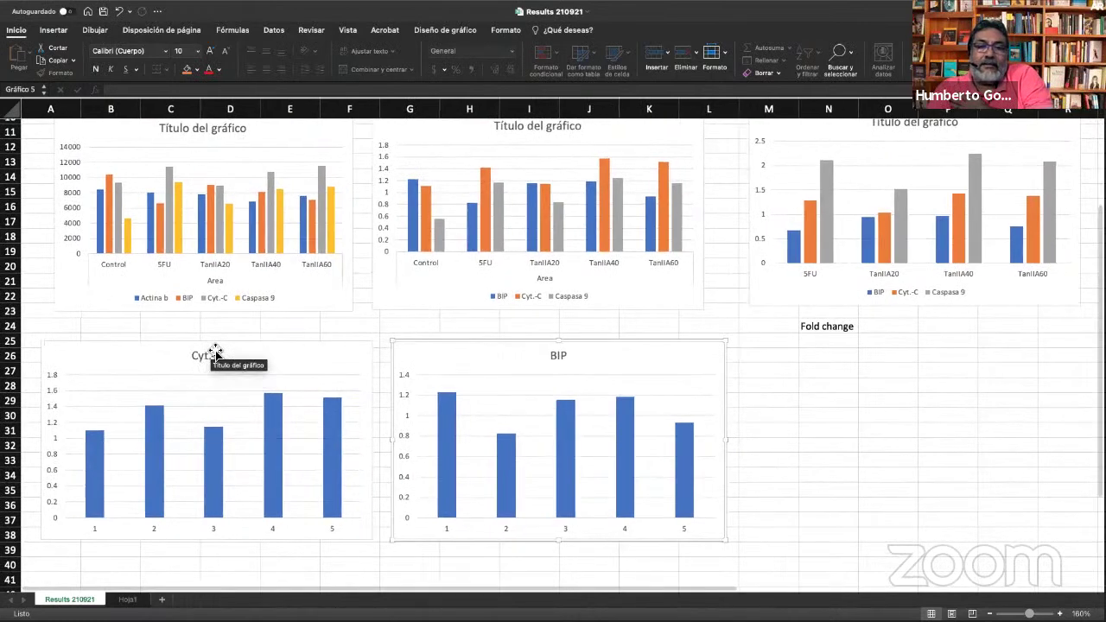
{"action": "scroll", "coordinate": [215, 353], "scroll_direction": "up", "scroll_amount": 1}
{"action": "scroll", "coordinate": [215, 353], "scroll_direction": "down", "scroll_amount": 2}
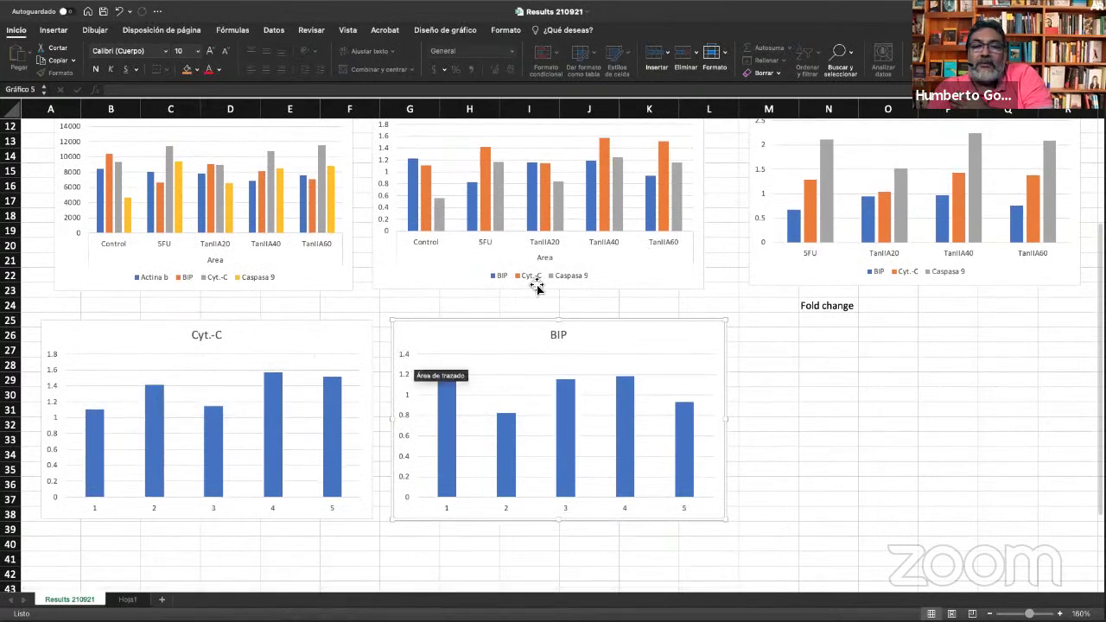
{"action": "left_click", "coordinate": [93, 468]}
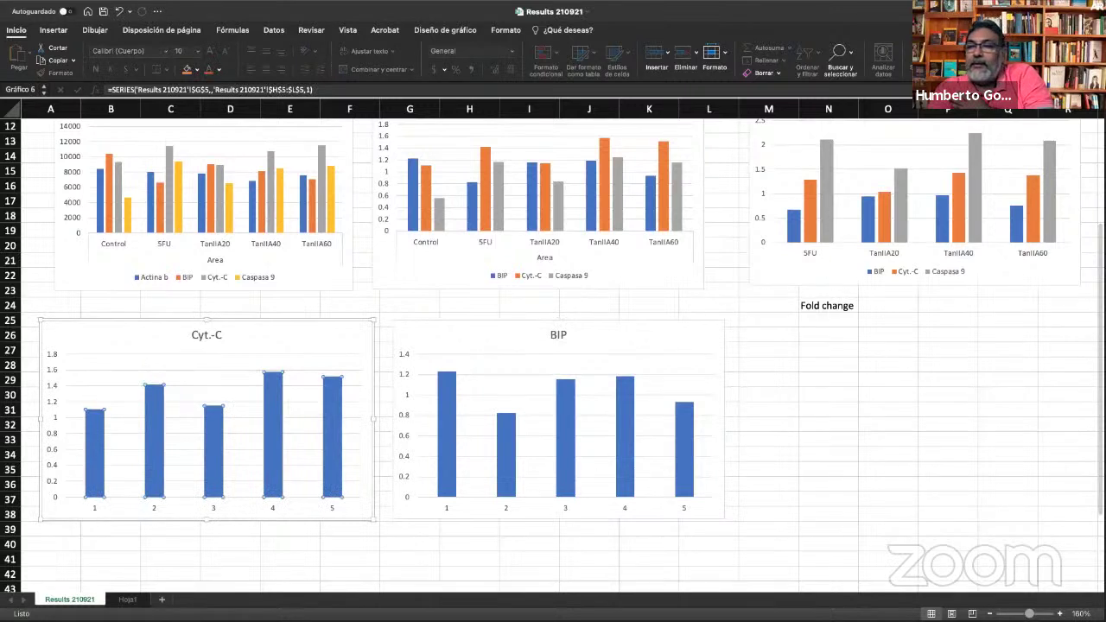
{"action": "left_click", "coordinate": [99, 452]}
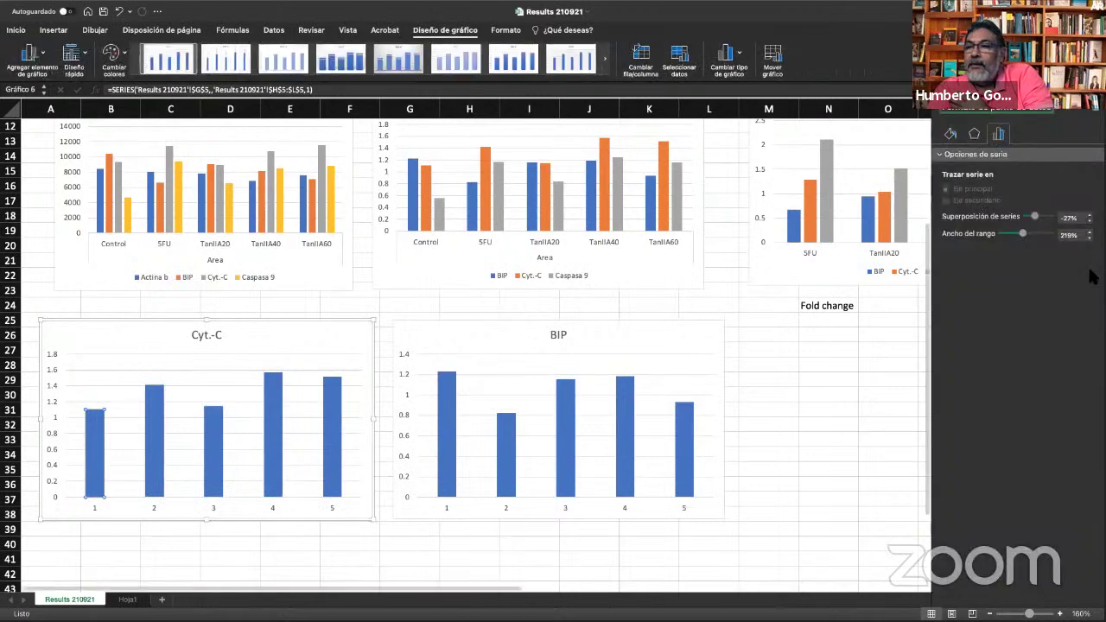
{"action": "left_click", "coordinate": [950, 134]}
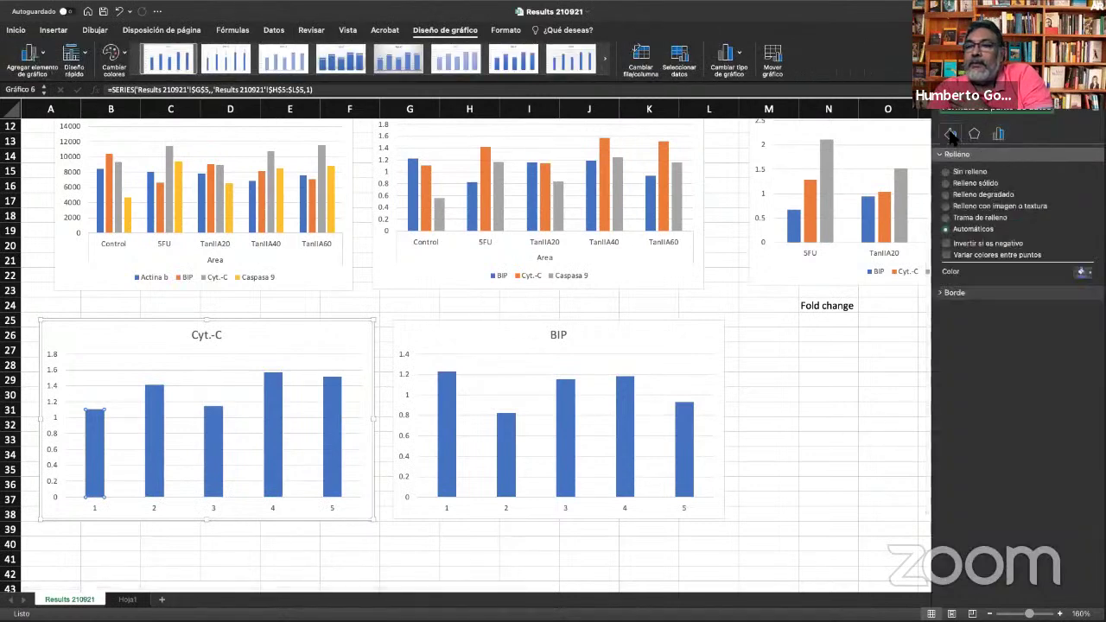
{"action": "left_click", "coordinate": [1090, 272]}
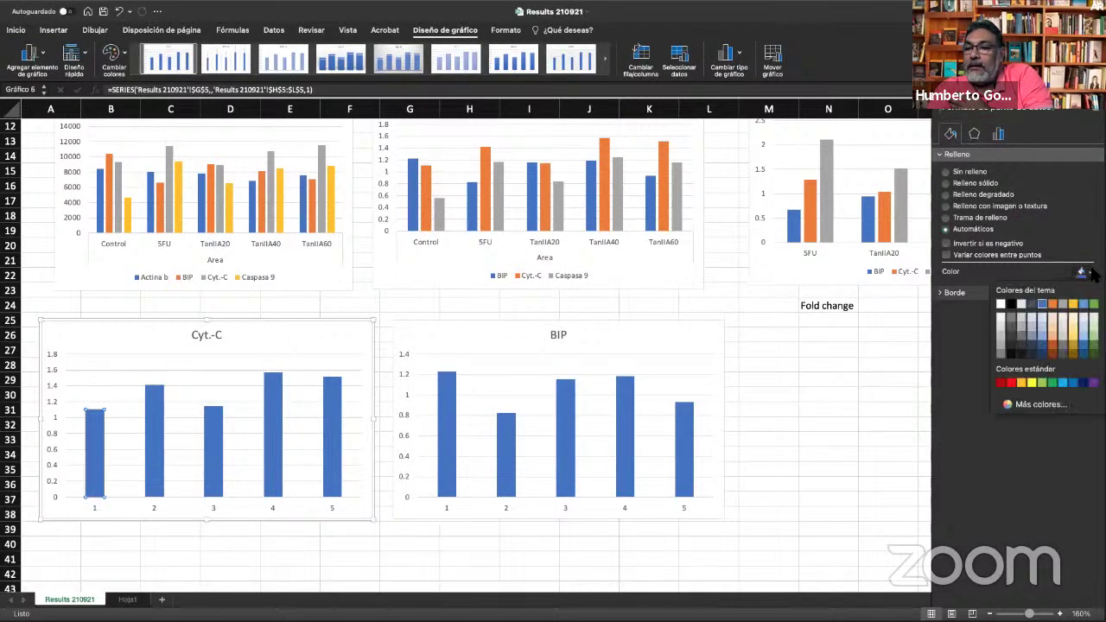
{"action": "left_click", "coordinate": [1052, 304]}
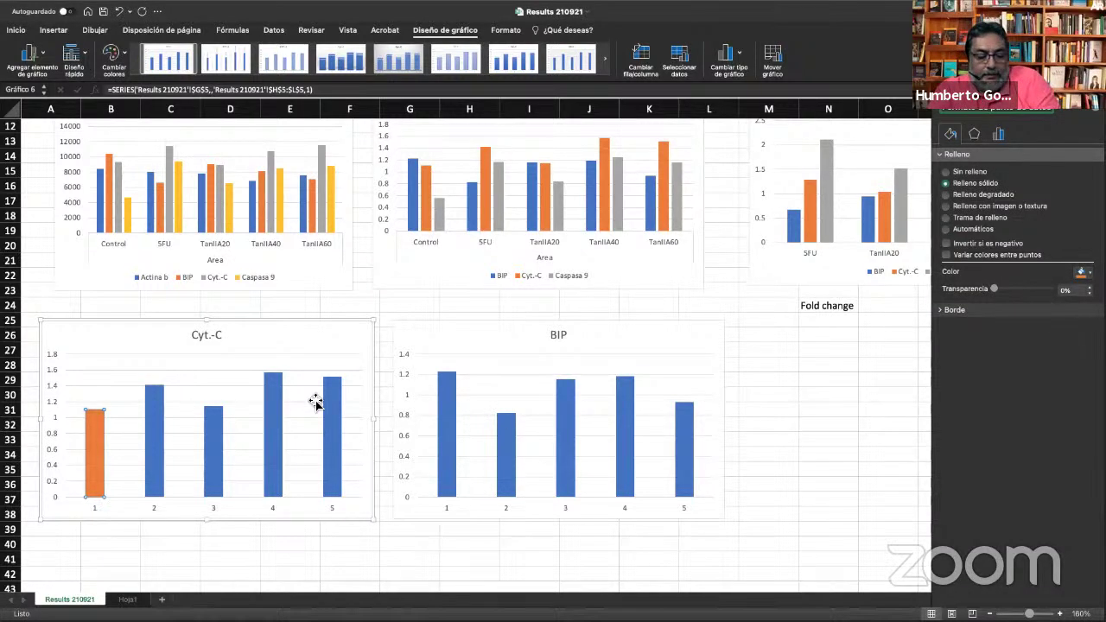
{"action": "key", "text": "super+z"}
Recolor the whole series in the standalone Cyt.-C chart with the theme orange, and select the BIP chart's series.
{"action": "left_click", "coordinate": [155, 441]}
{"action": "left_click", "coordinate": [120, 367]}
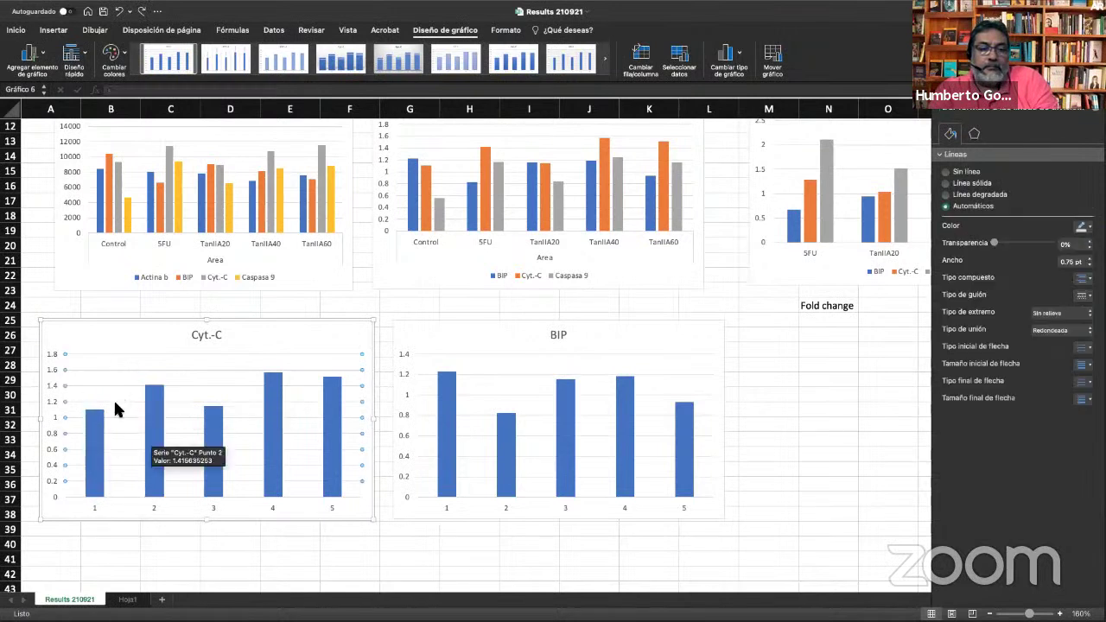
{"action": "left_click", "coordinate": [95, 432]}
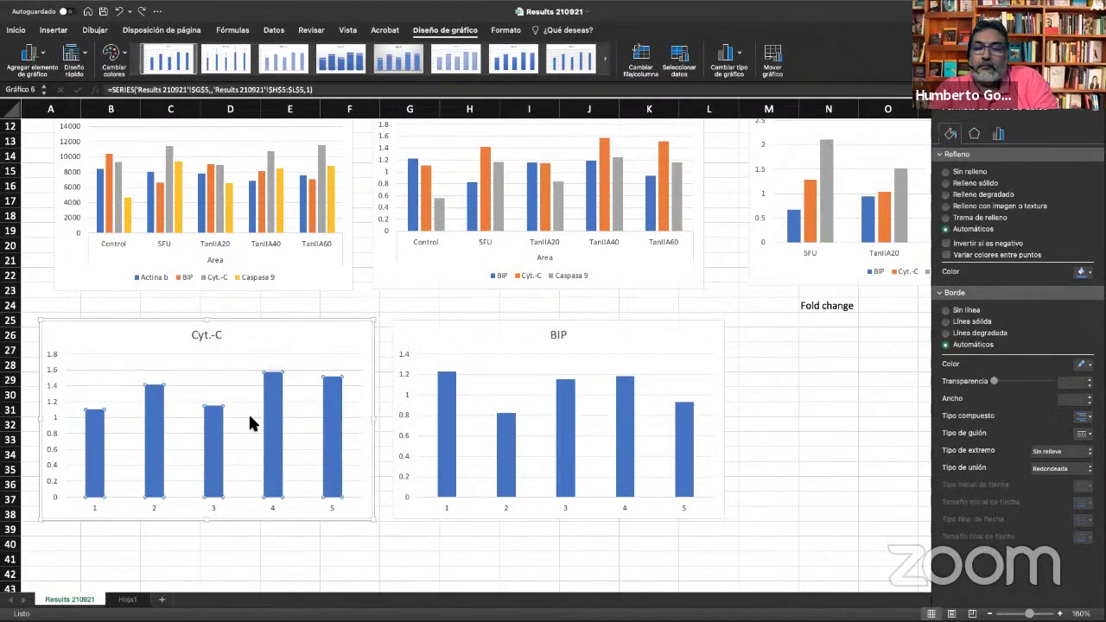
{"action": "left_click", "coordinate": [1081, 273]}
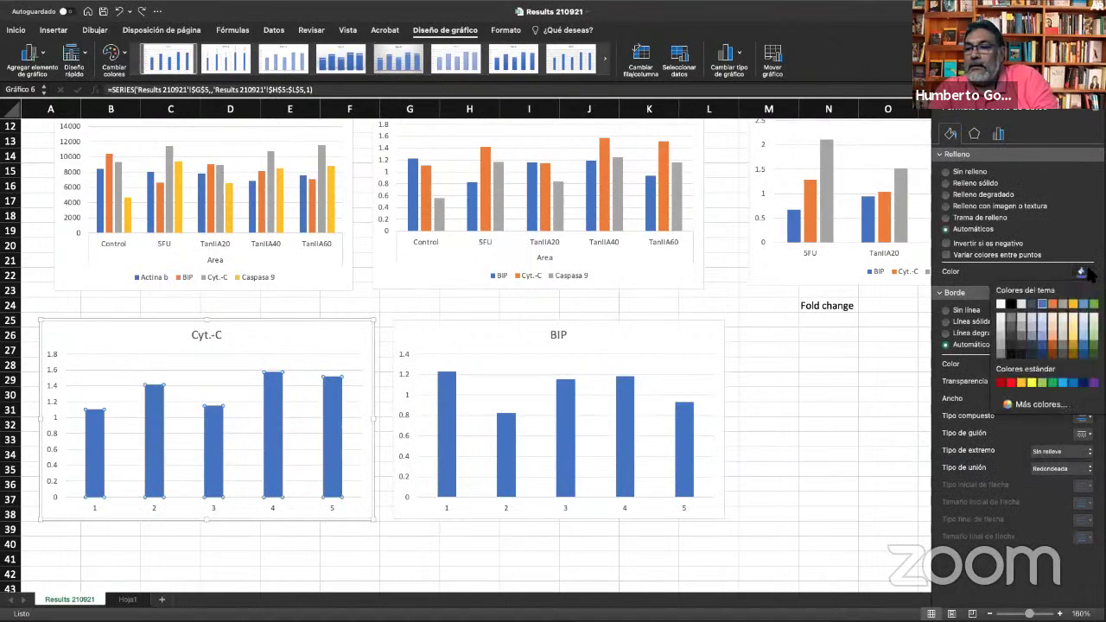
{"action": "left_click", "coordinate": [1056, 307]}
{"action": "left_click", "coordinate": [448, 428]}
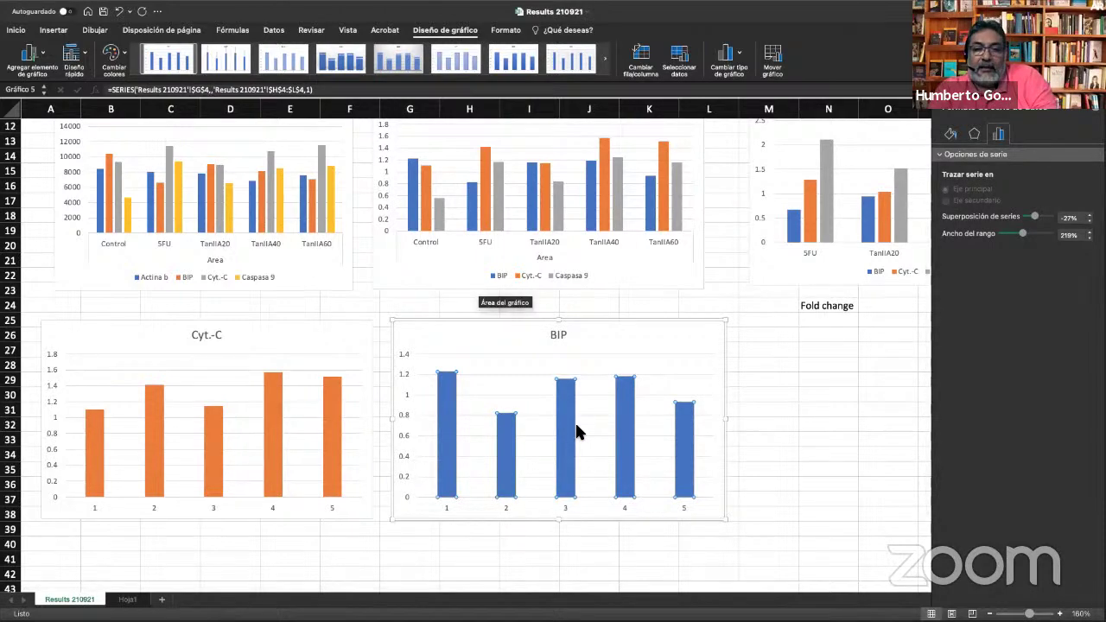
Switch to Fiji and place the b-binding-immunoglobulin figure in front, with the Cyt.-C chart image directly beneath its CytC graph for comparison.
{"action": "key", "text": "ctrl+Left"}
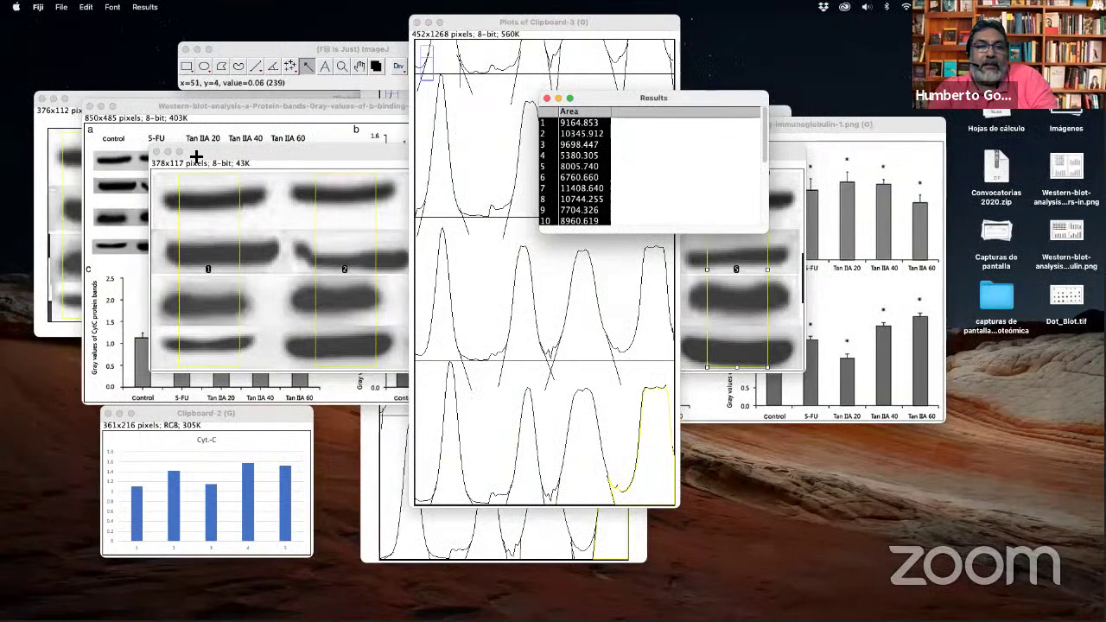
{"action": "left_click", "coordinate": [785, 139]}
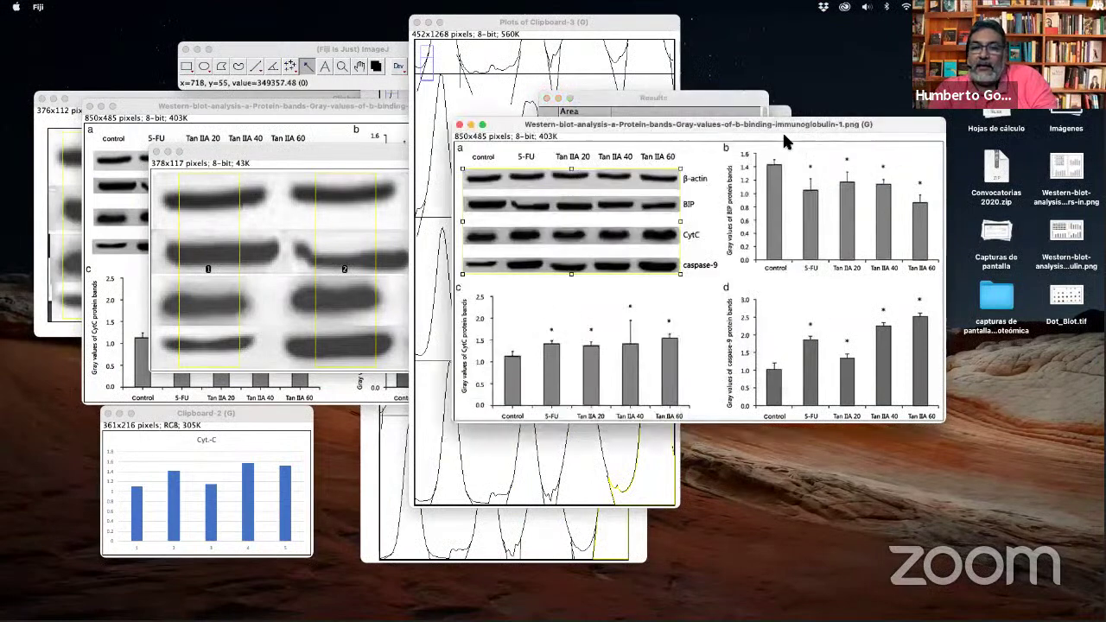
{"action": "left_click_drag", "start_coordinate": [704, 123], "coordinate": [478, 105]}
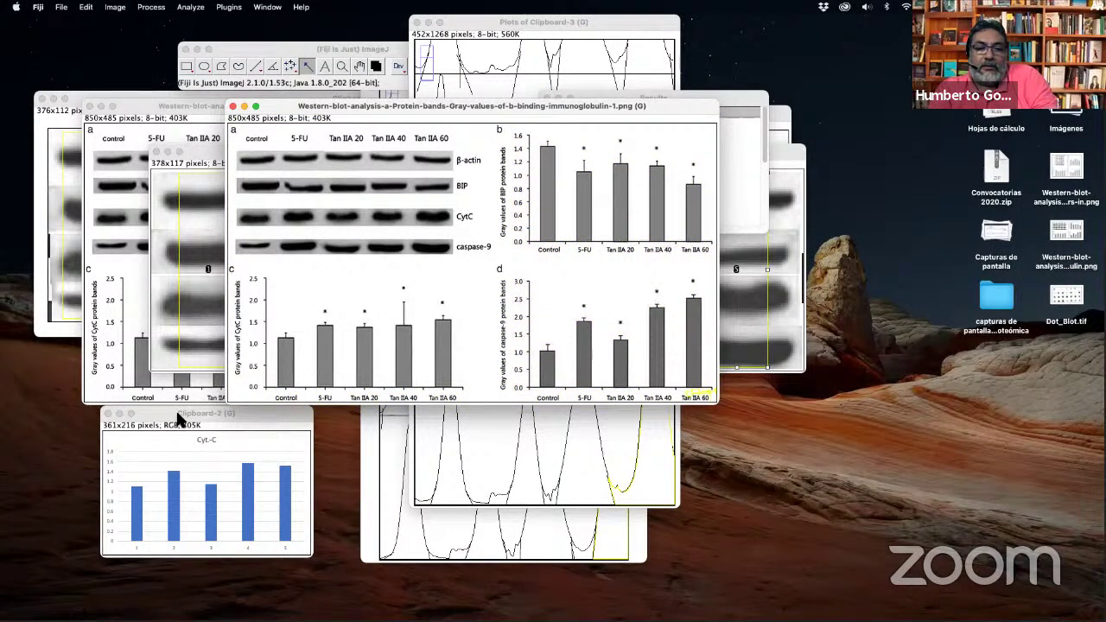
{"action": "left_click_drag", "start_coordinate": [177, 417], "coordinate": [316, 403]}
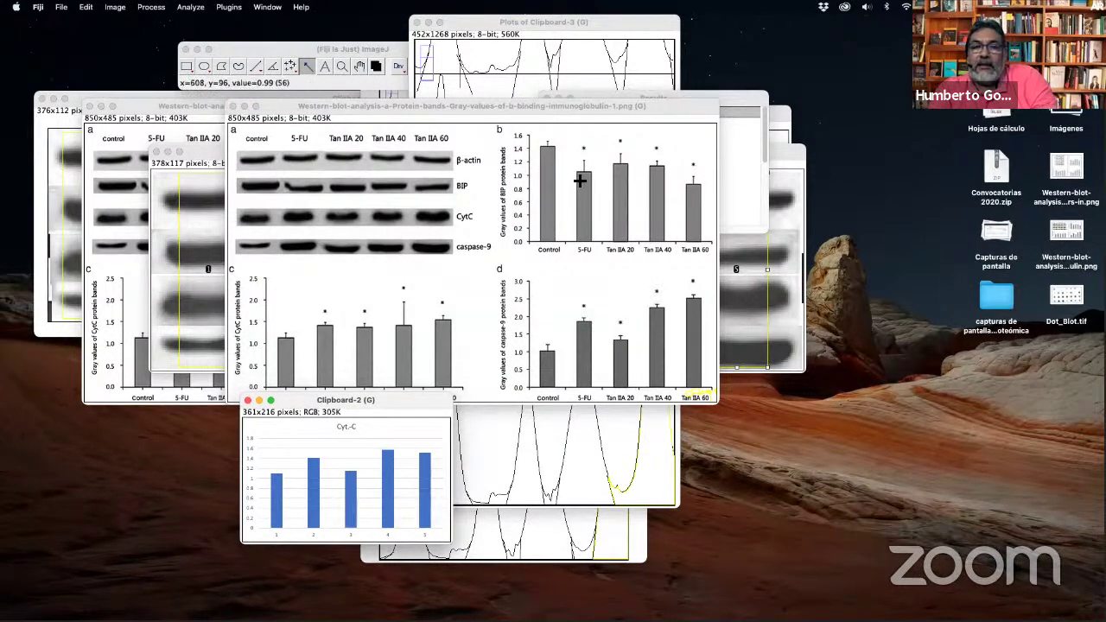
{"action": "left_click", "coordinate": [532, 111]}
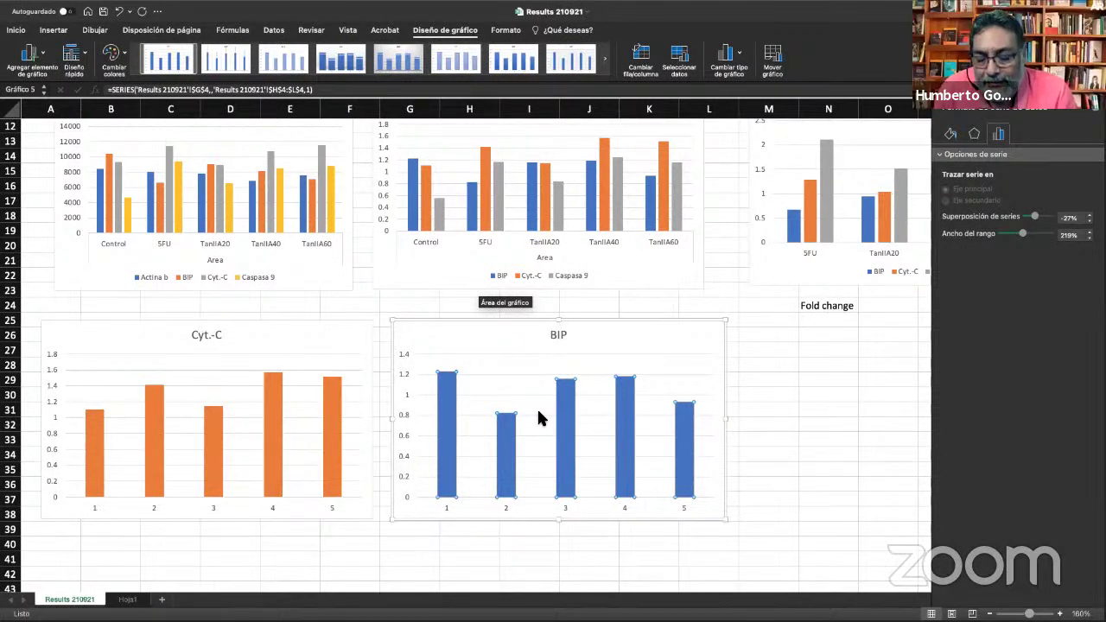
{"action": "scroll", "coordinate": [535, 413], "scroll_direction": "up", "scroll_amount": 5}
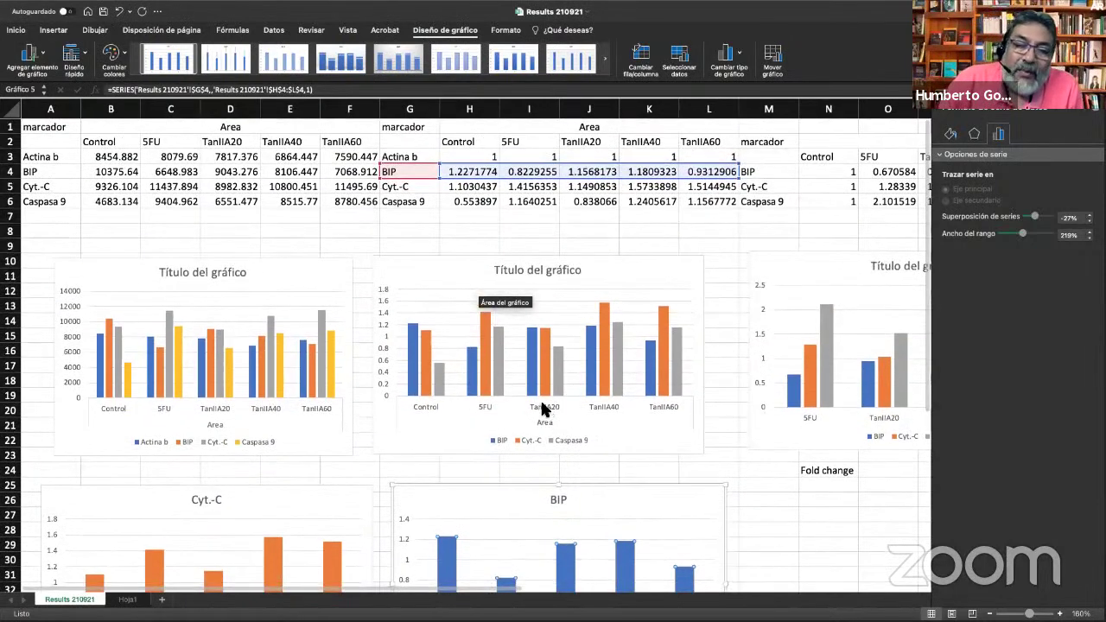
{"action": "scroll", "coordinate": [577, 204], "scroll_direction": "right", "scroll_amount": 1}
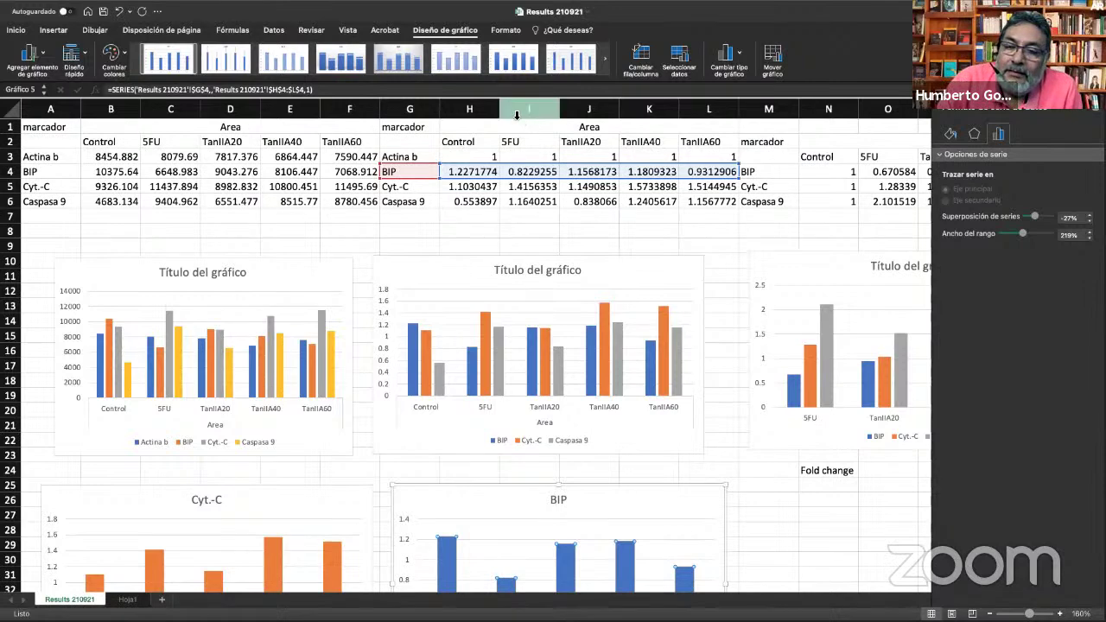
{"action": "key", "text": "ctrl+Right"}
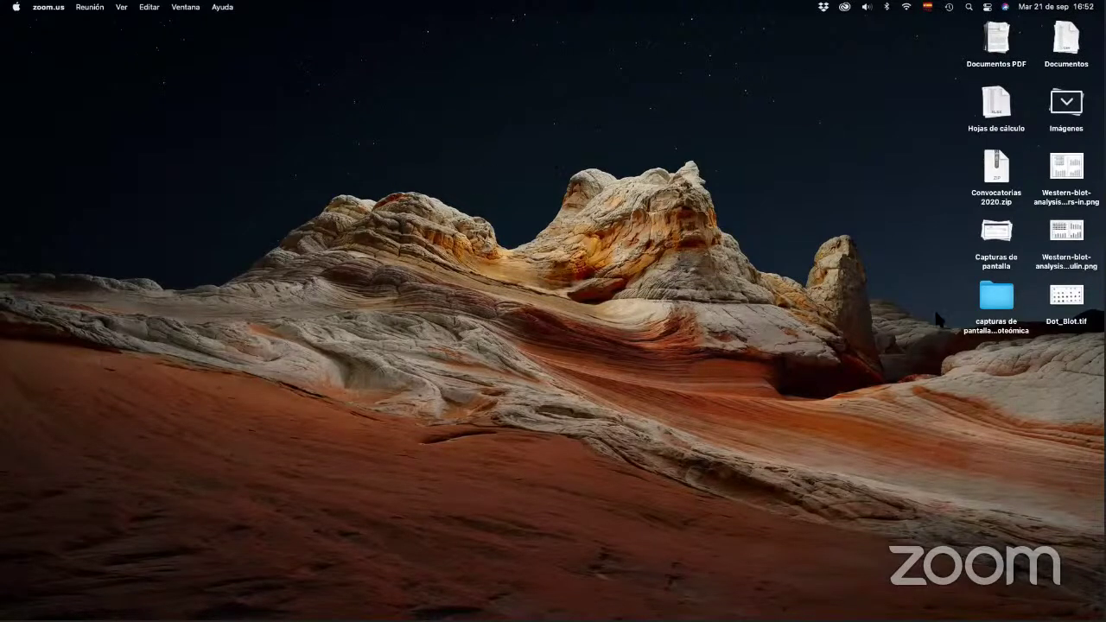
{"action": "key", "text": "super+Tab"}
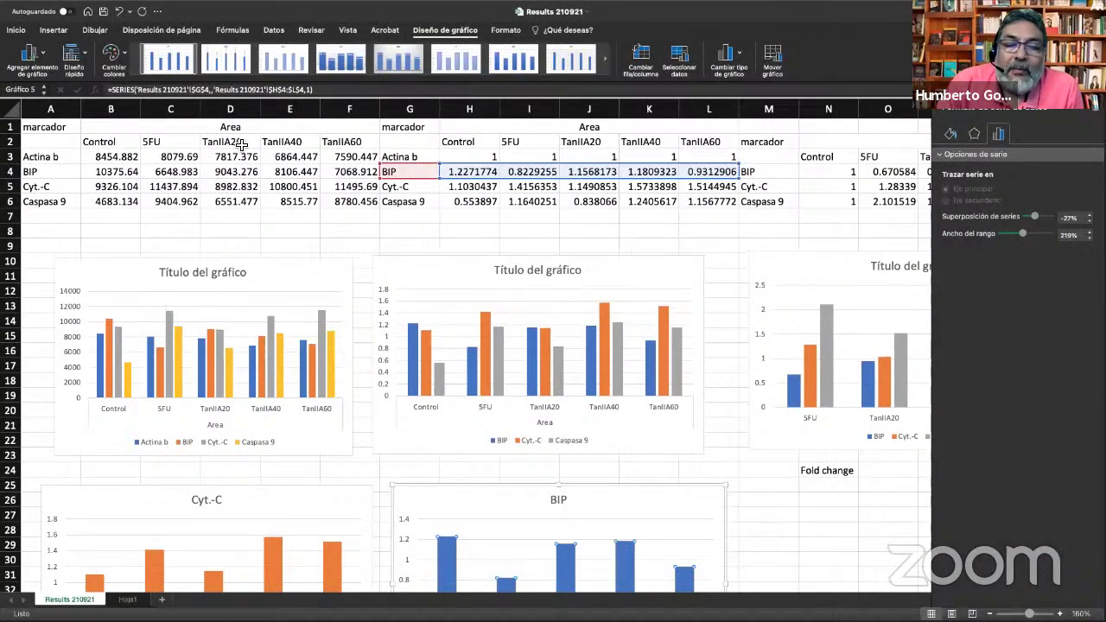
In Fiji, open Western-blot-analysis-and-densitometric-analysis-for-functional-recovery-markers-in.png from the Desktop folder.
{"action": "key", "text": "ctrl+Left"}
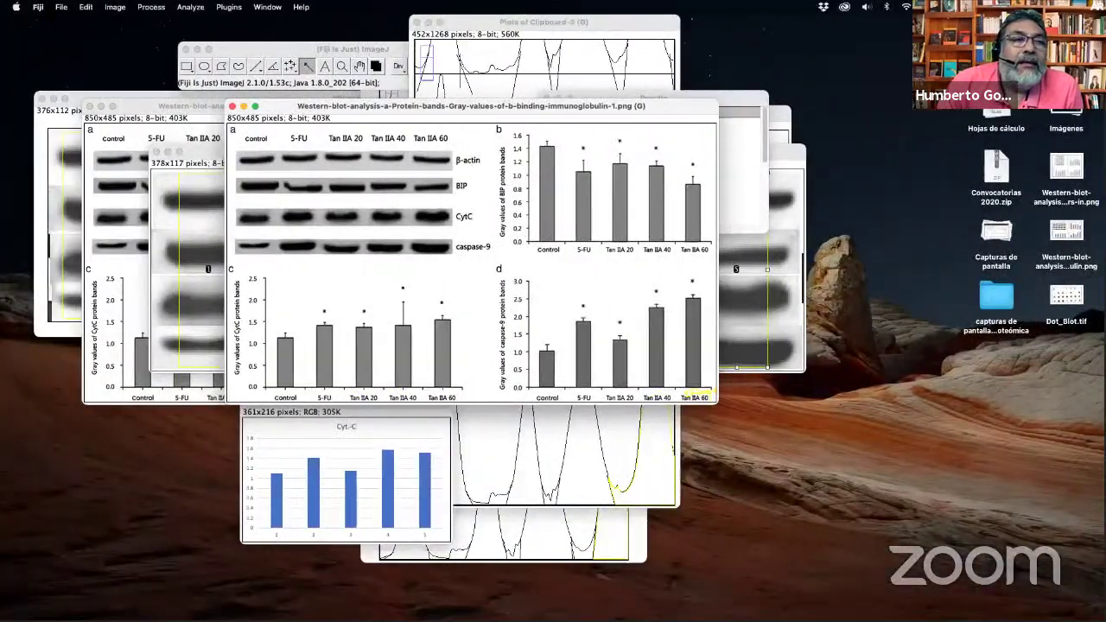
{"action": "left_click", "coordinate": [62, 7]}
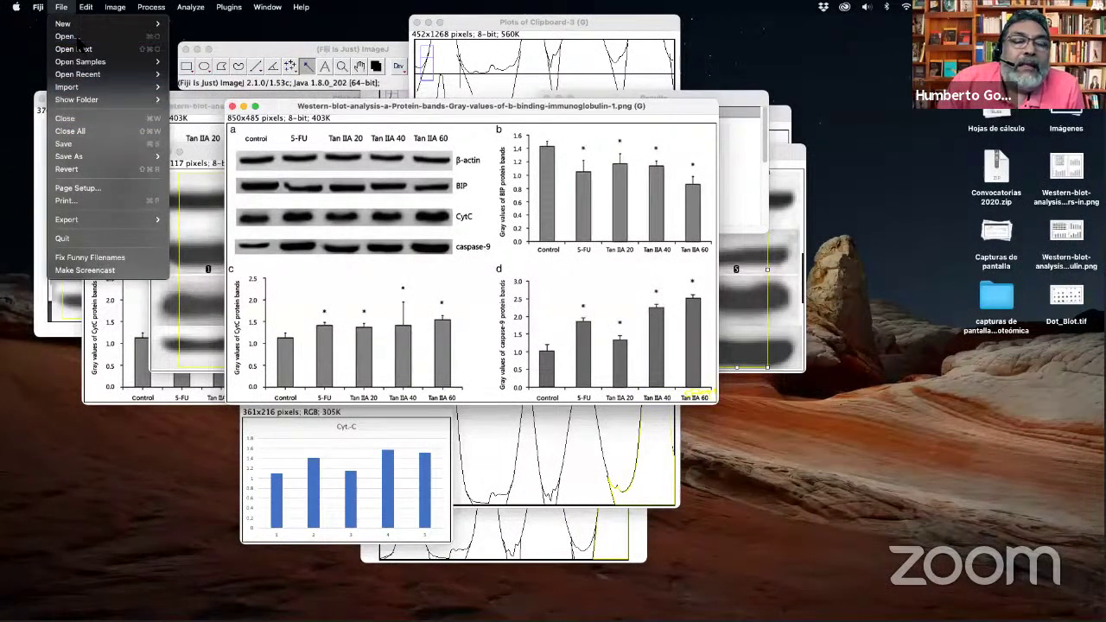
{"action": "left_click", "coordinate": [77, 38]}
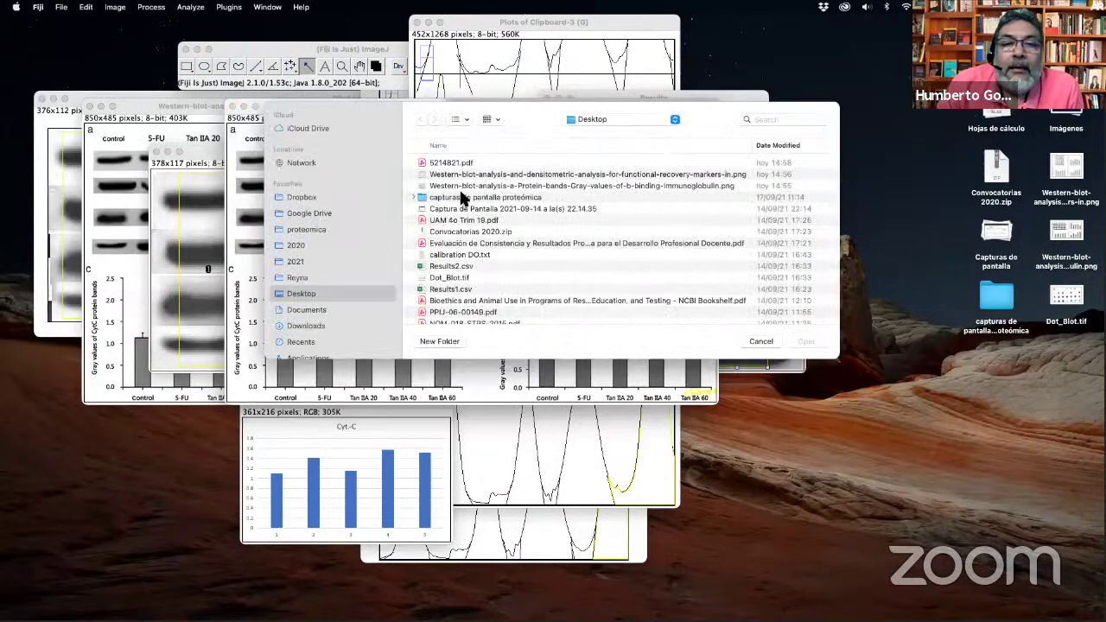
{"action": "left_click", "coordinate": [523, 175]}
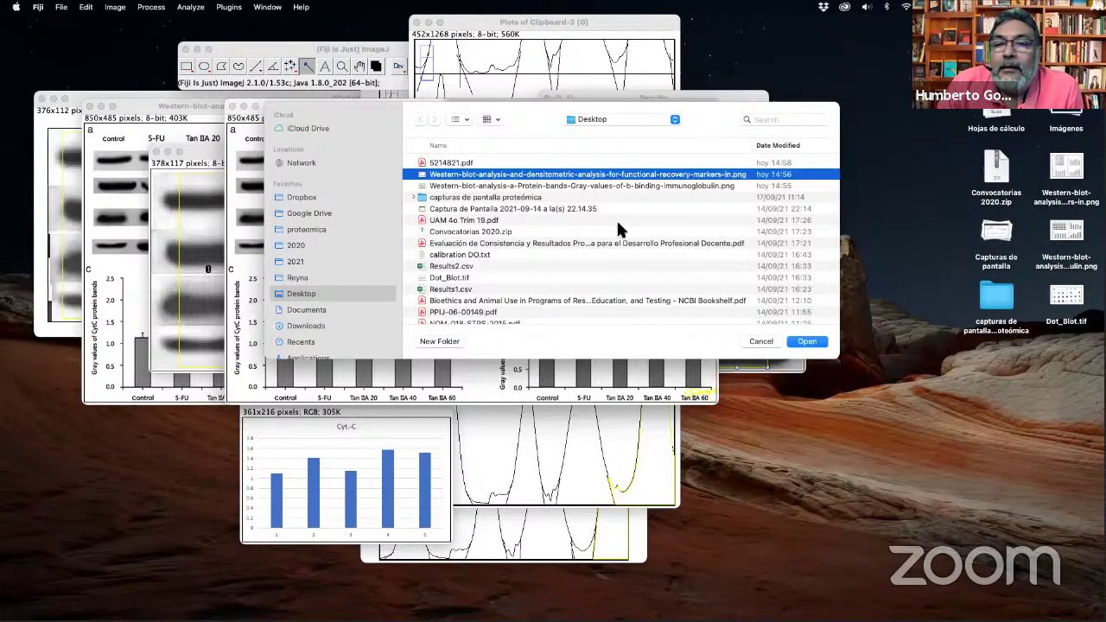
{"action": "left_click", "coordinate": [808, 343]}
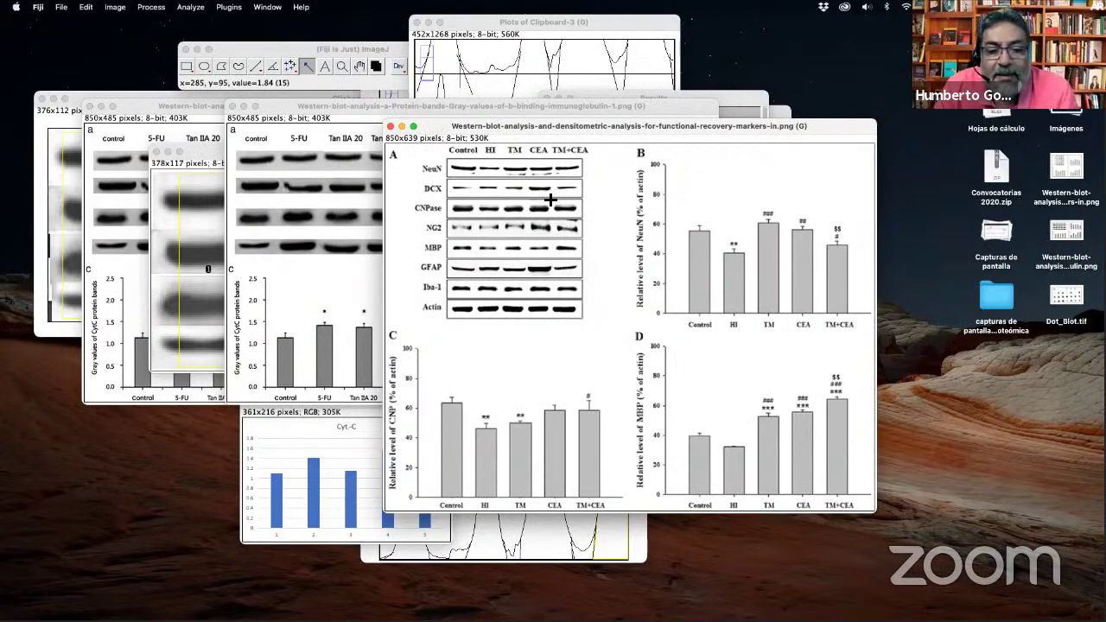
Switch to the Brave browser and check the previously visited pages of the "tan II A pharmacol" search tab.
{"action": "key", "text": "super+Tab"}
{"action": "key", "text": "super+Tab"}
{"action": "key", "text": "super+Tab"}
{"action": "key", "text": "super+Tab"}
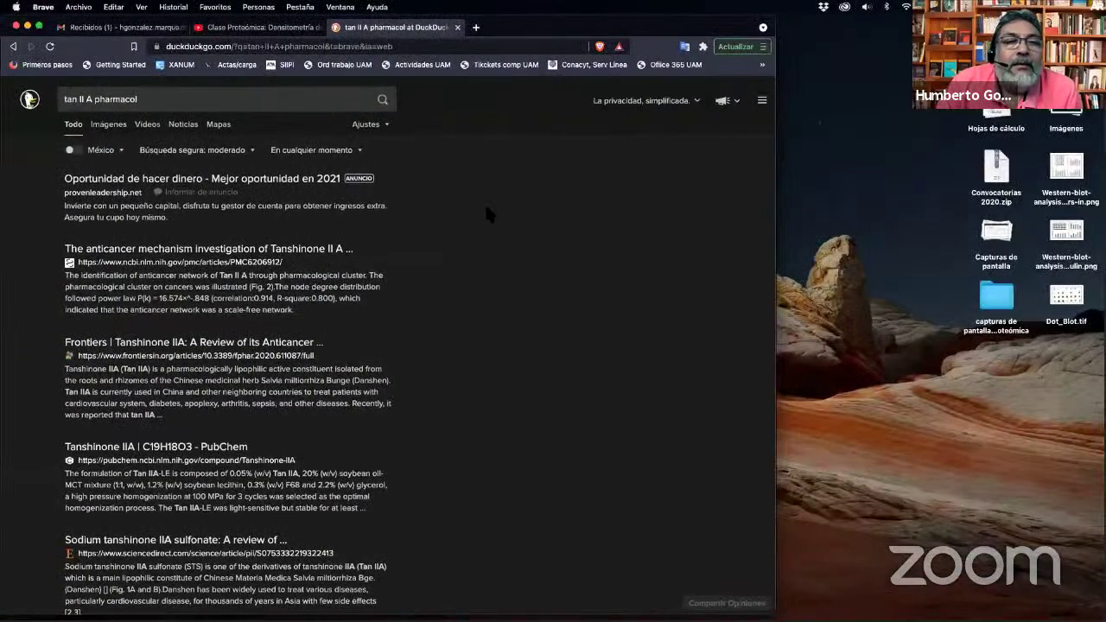
{"action": "key", "text": "super+Tab"}
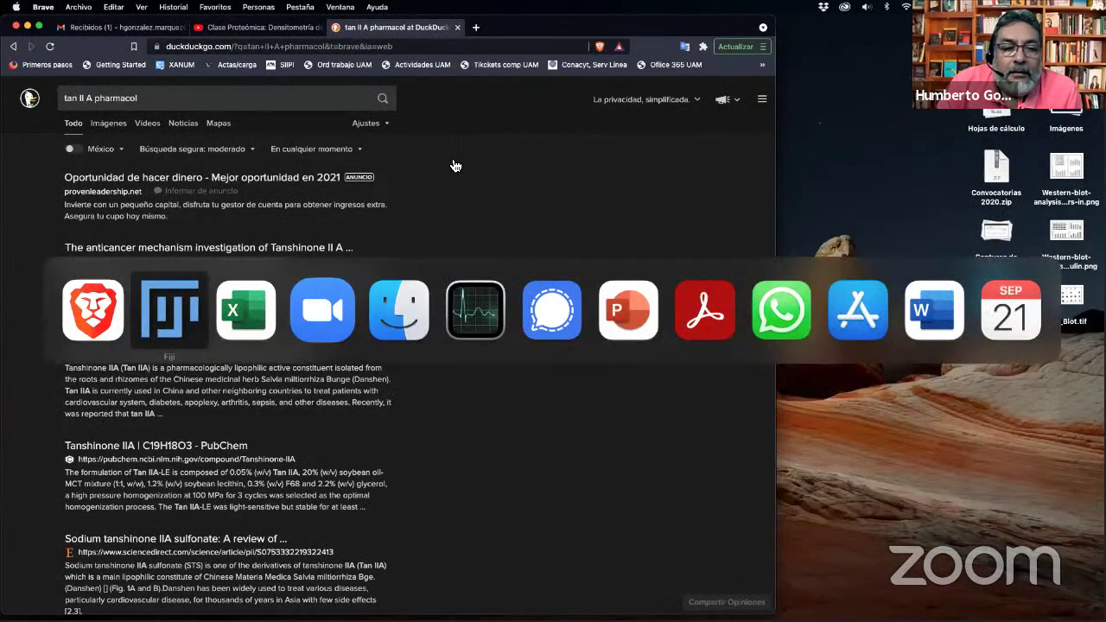
{"action": "left_click", "coordinate": [89, 325]}
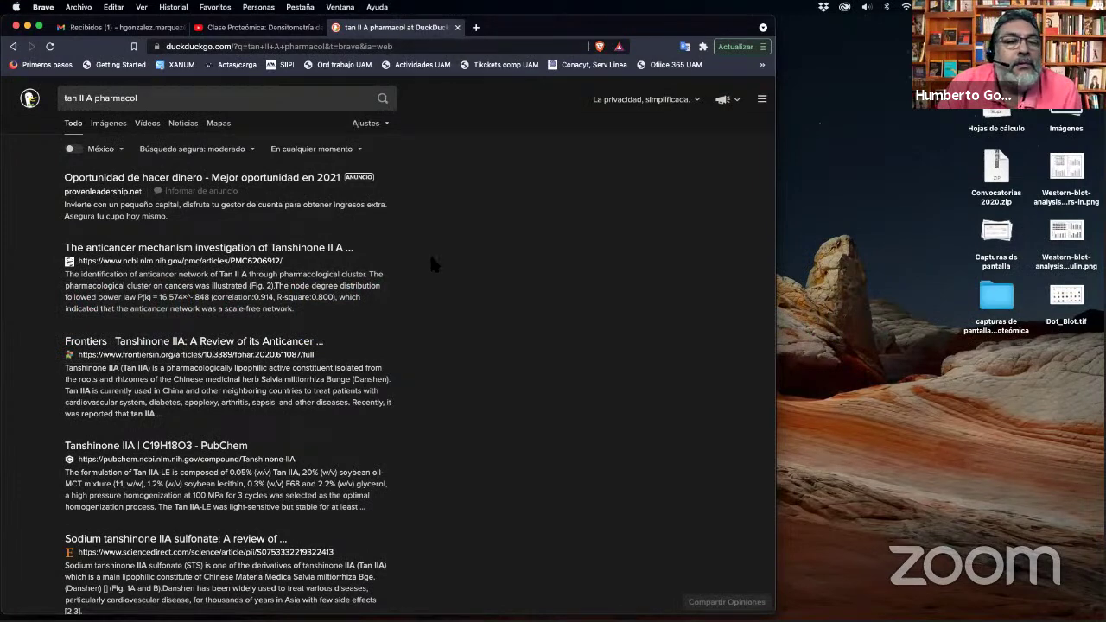
{"action": "right_click", "coordinate": [13, 47]}
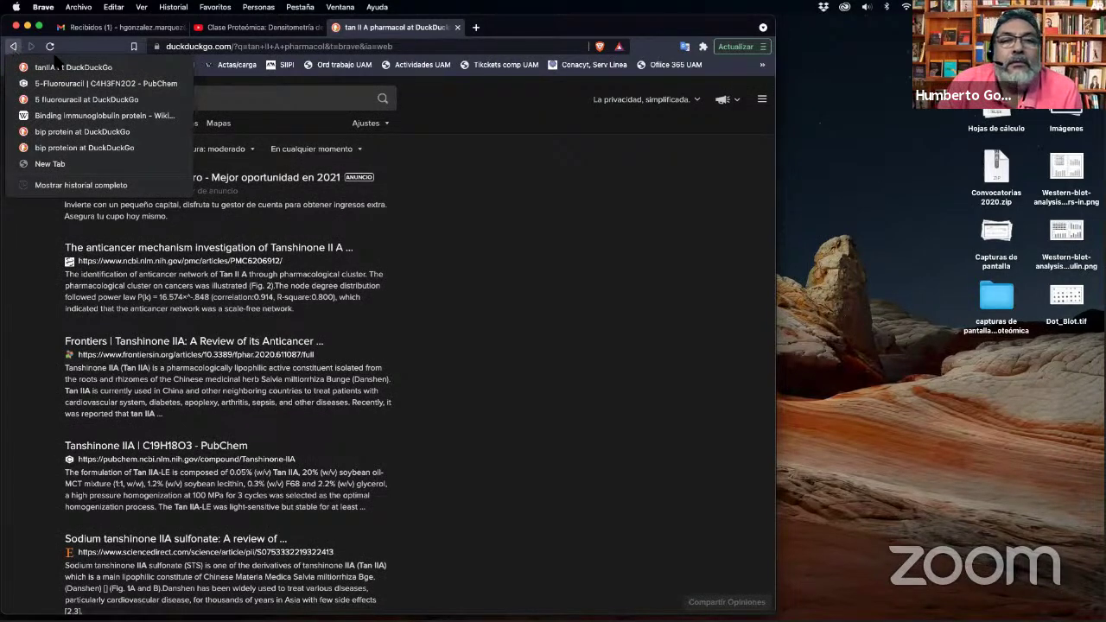
Search the web for "western blot analysis" in a new browser tab and show the image results.
{"action": "left_click", "coordinate": [475, 27]}
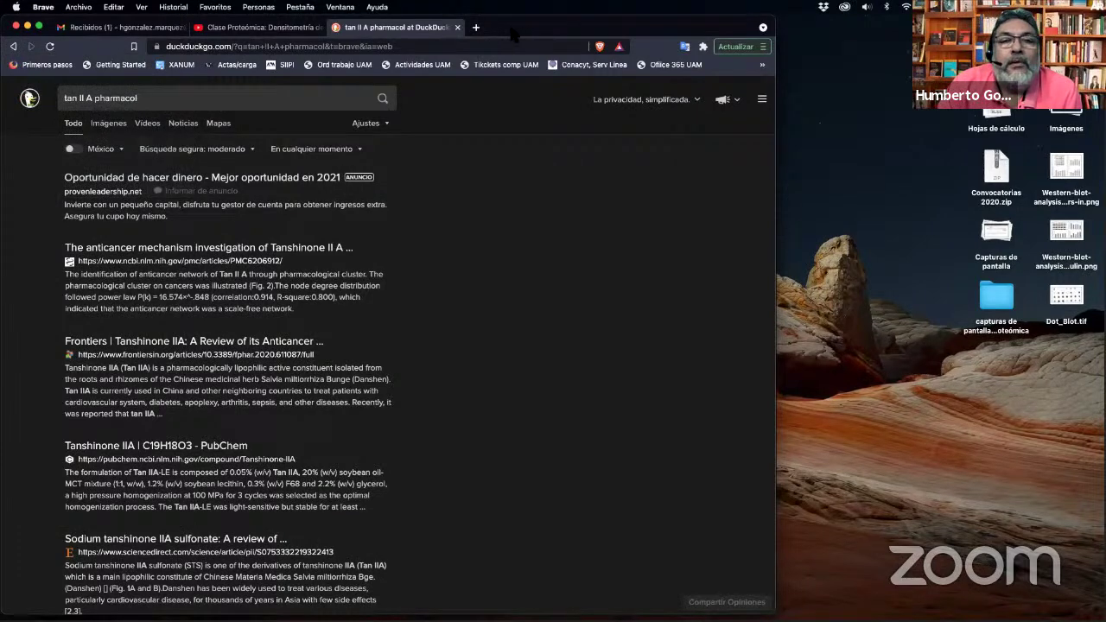
{"action": "left_click", "coordinate": [475, 27]}
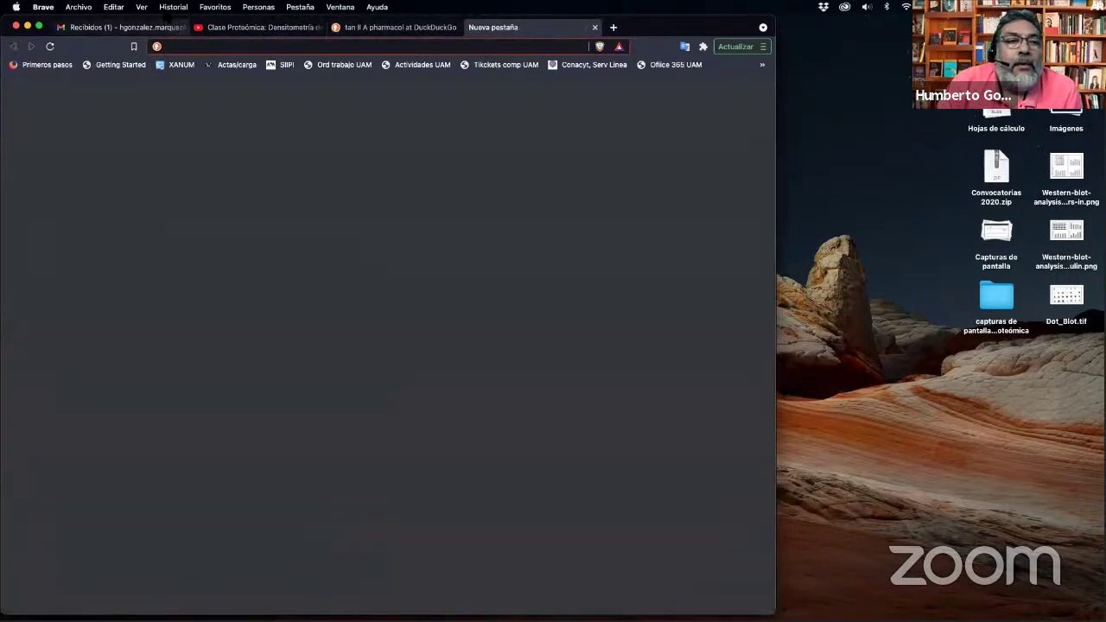
{"action": "type", "text": "we"}
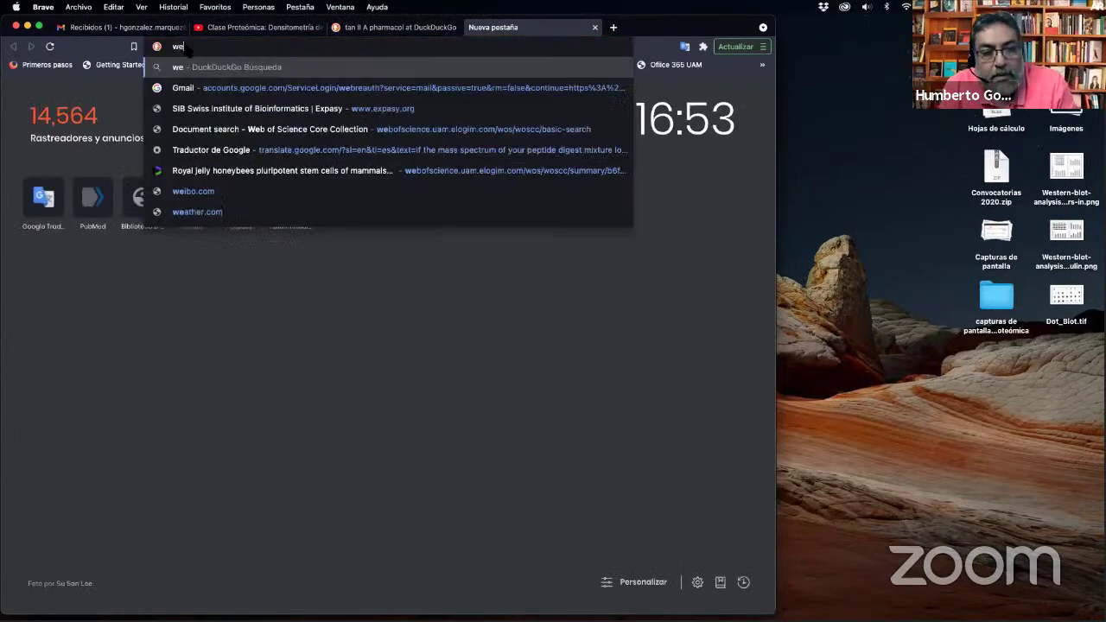
{"action": "type", "text": "ster bki"}
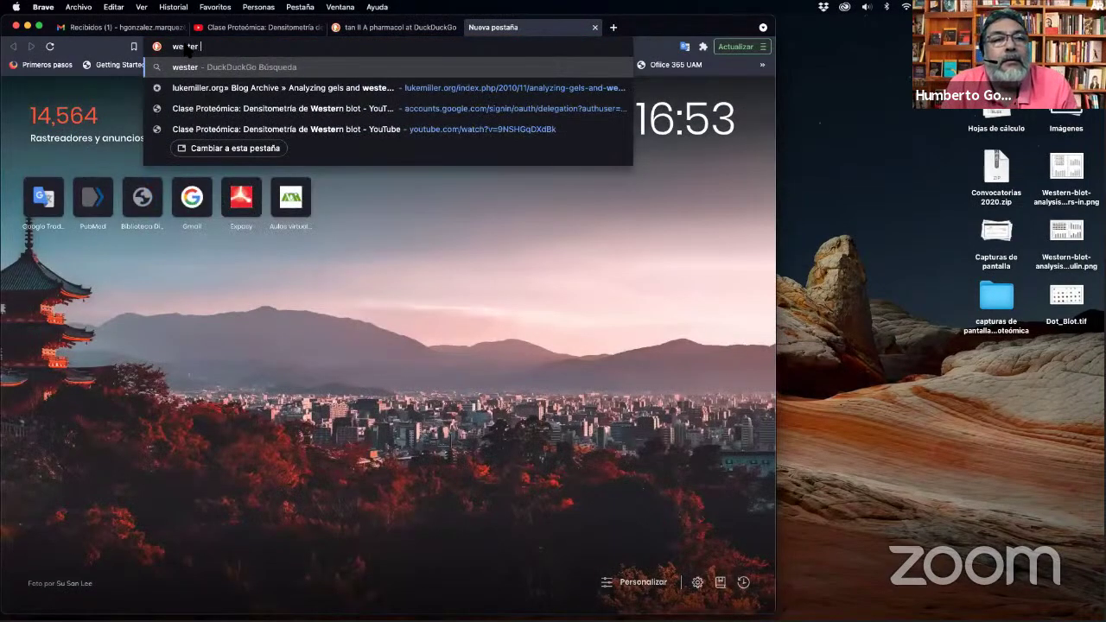
{"action": "key", "text": "BackSpace"}
{"action": "key", "text": "BackSpace"}
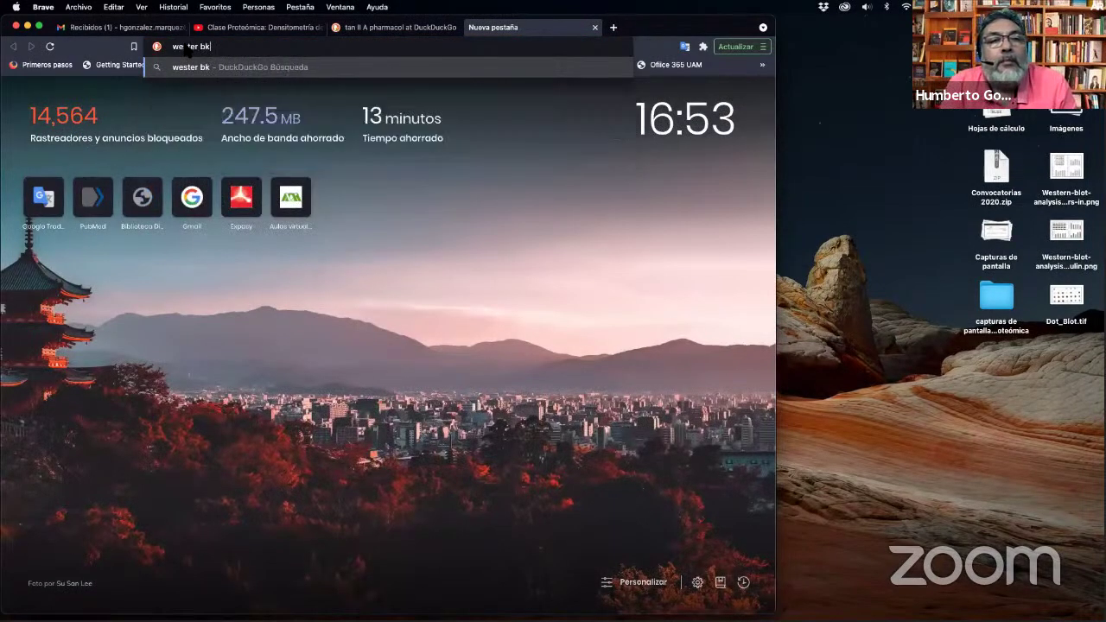
{"action": "type", "text": "lot"}
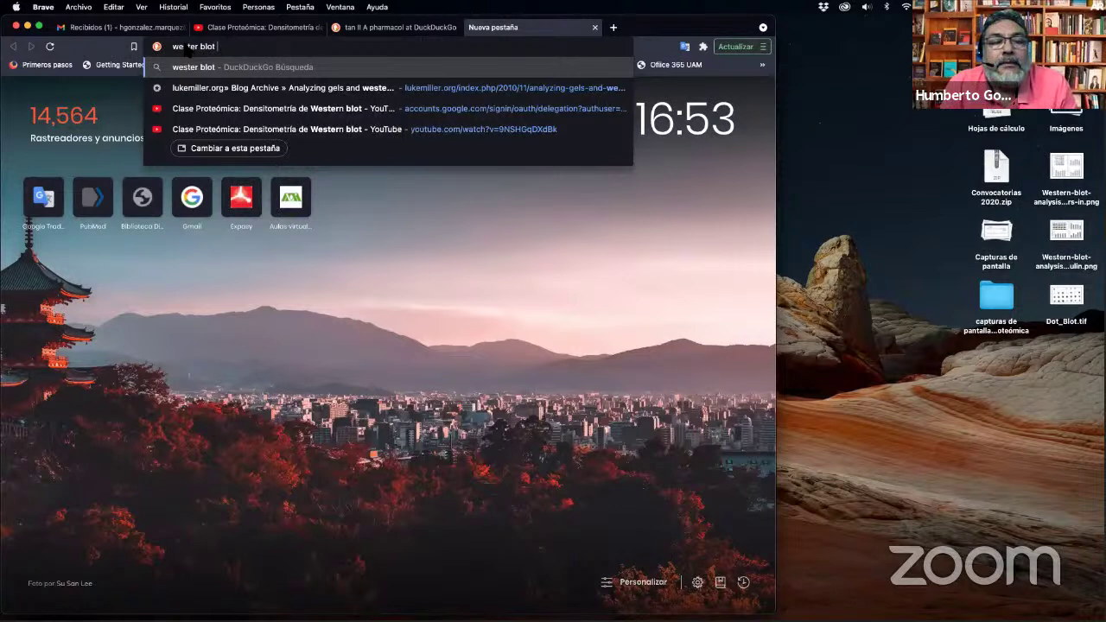
{"action": "type", "text": " analysisi"}
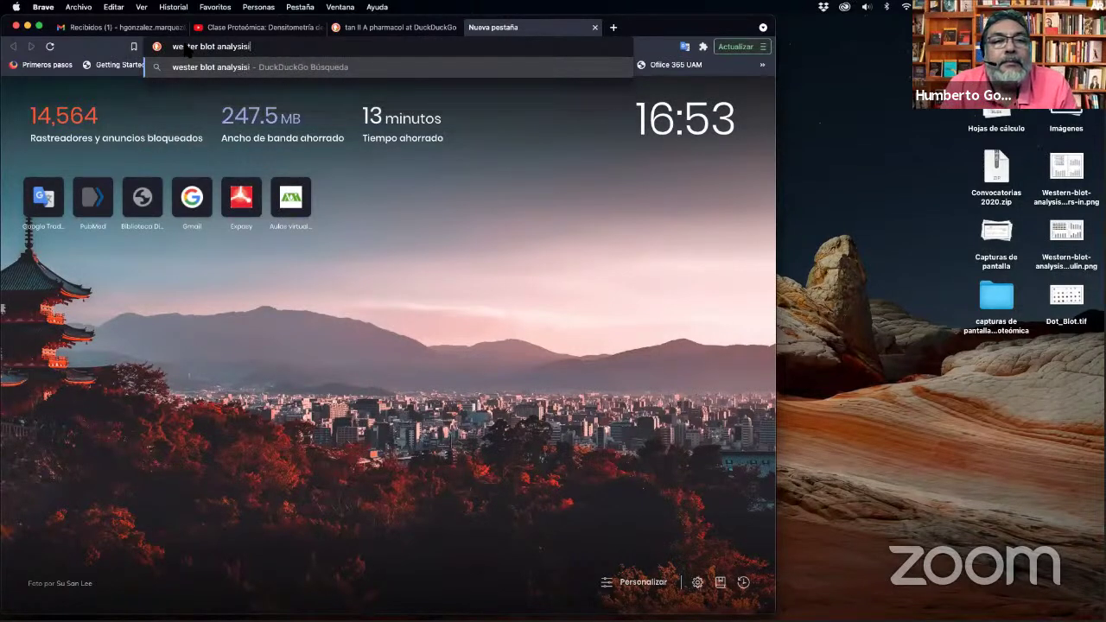
{"action": "key", "text": "BackSpace"}
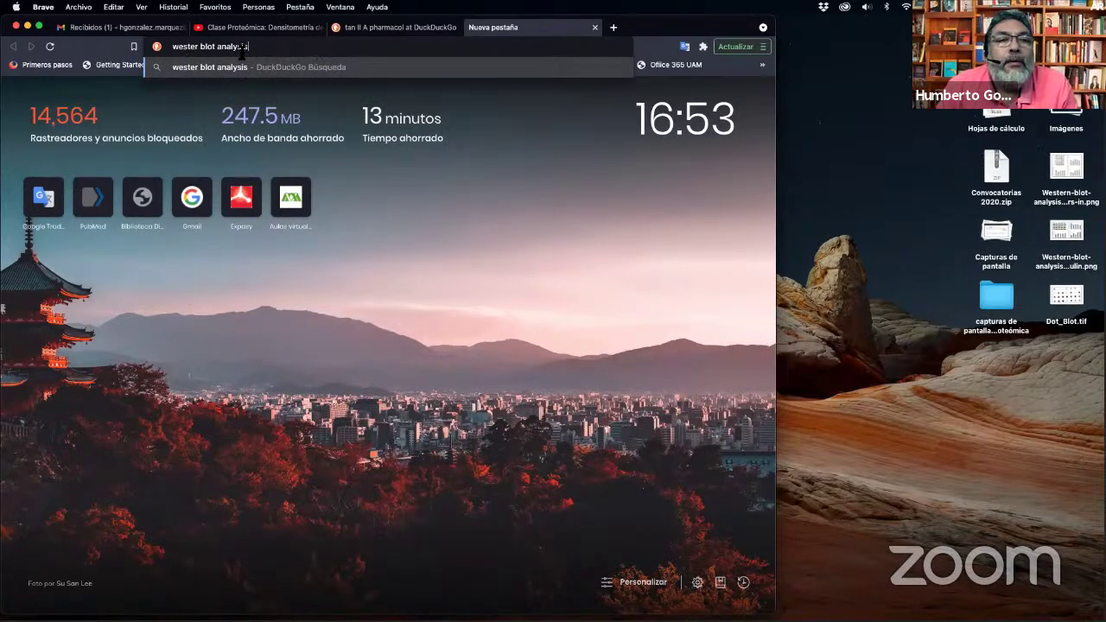
{"action": "left_click", "coordinate": [196, 47]}
{"action": "type", "text": "n"}
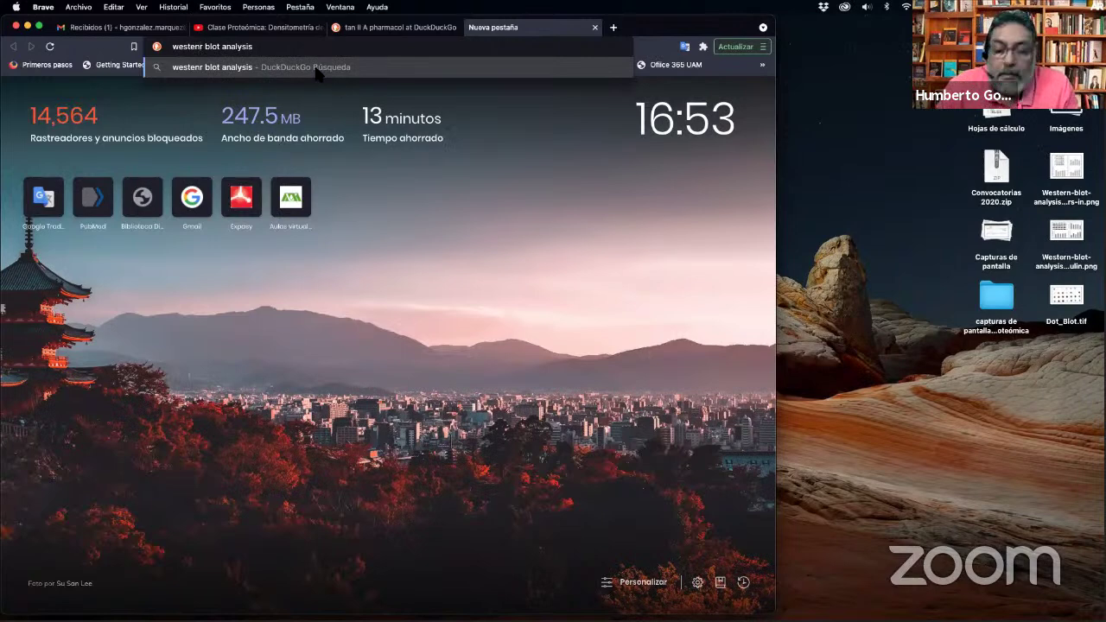
{"action": "key", "text": "BackSpace"}
{"action": "key", "text": "Right"}
{"action": "type", "text": "n"}
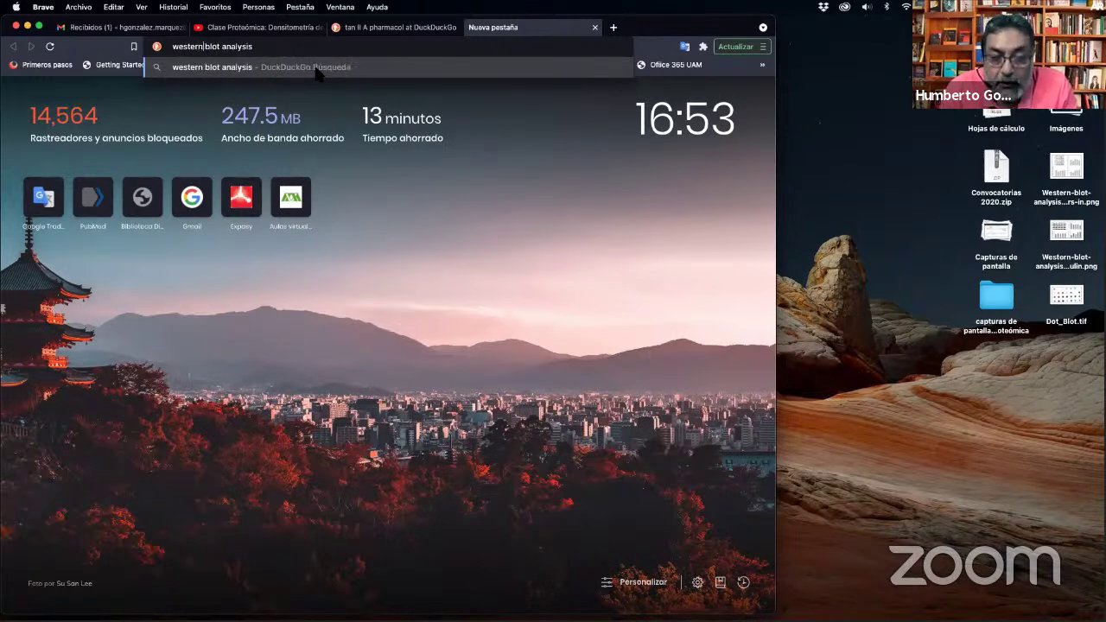
{"action": "left_click", "coordinate": [317, 73]}
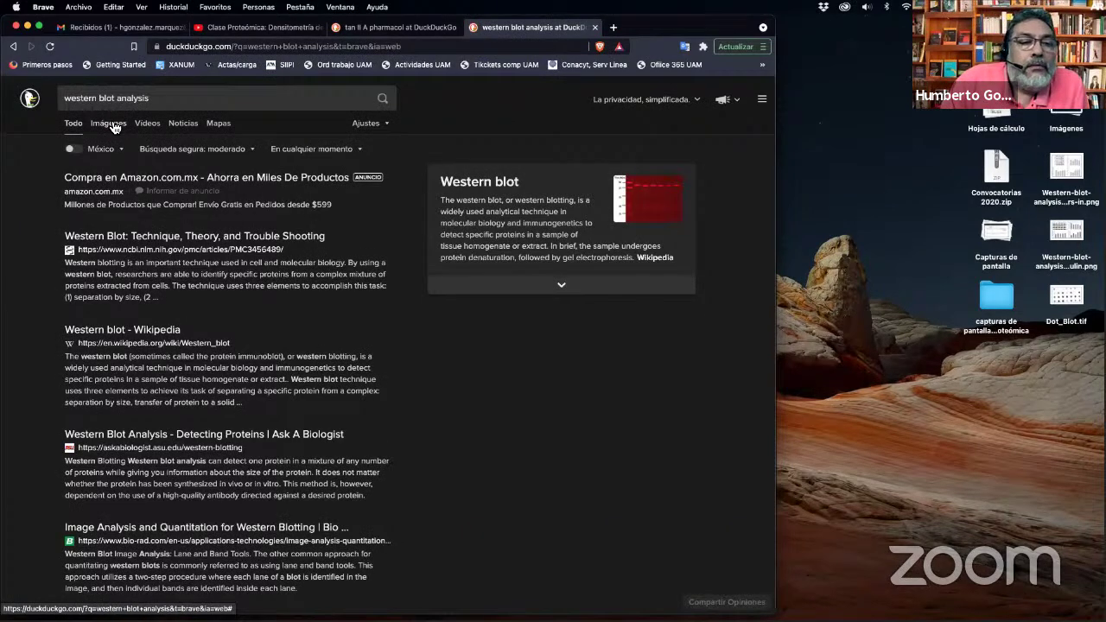
{"action": "left_click", "coordinate": [110, 123]}
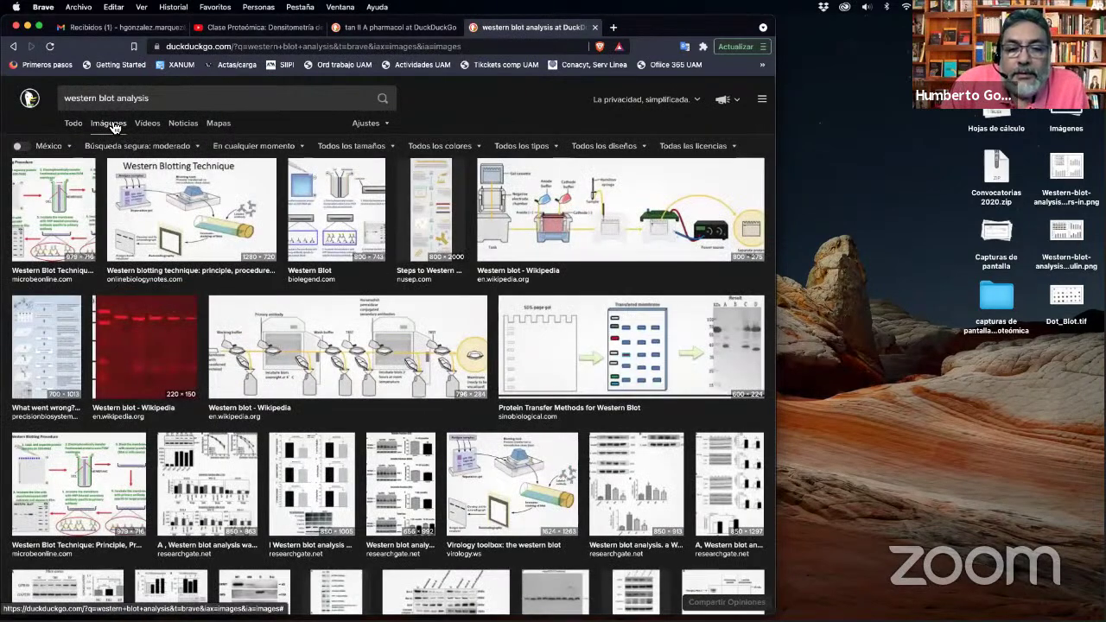